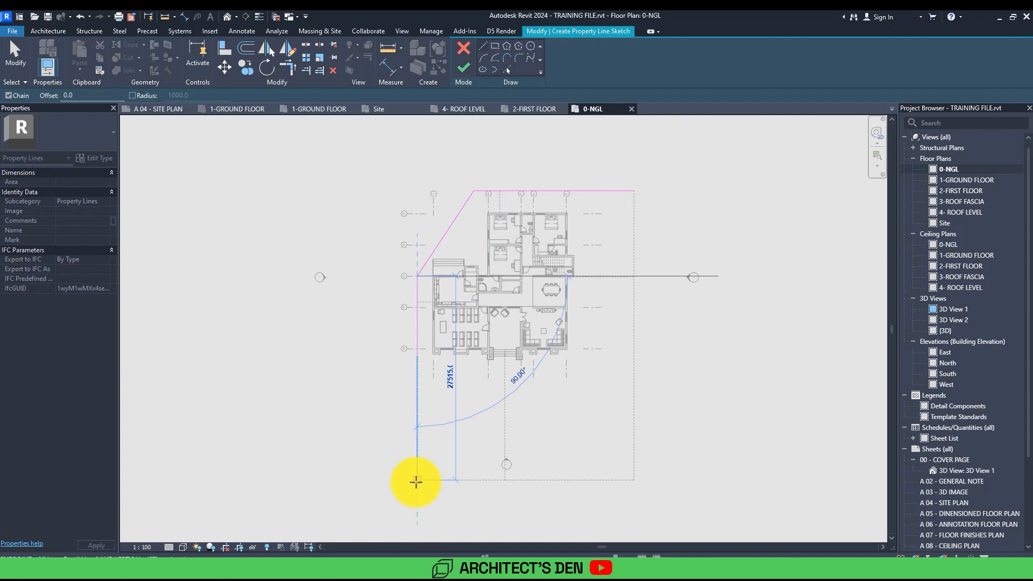
# Step: Complete the property line with a left side about 27515 mm, a lower side about 29230 mm and a closing right side, and finish the sketch
pyautogui.click(417, 480)
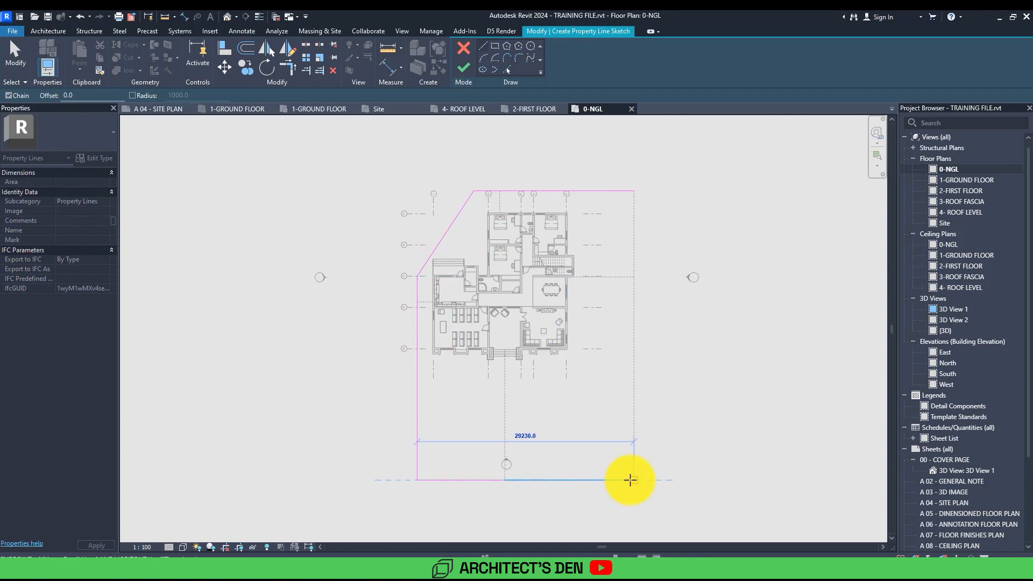
pyautogui.click(632, 480)
pyautogui.click(633, 191)
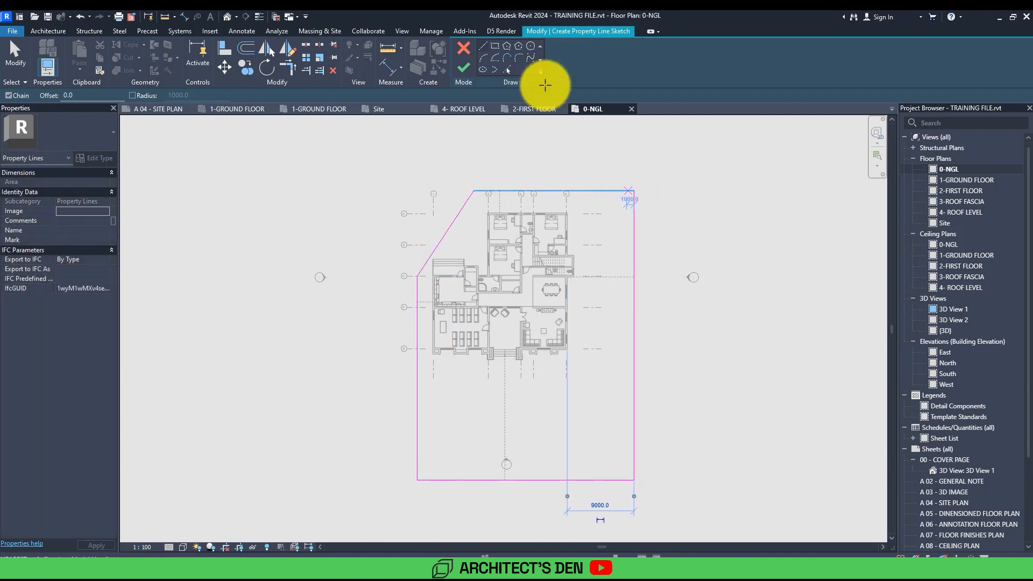
pyautogui.click(462, 70)
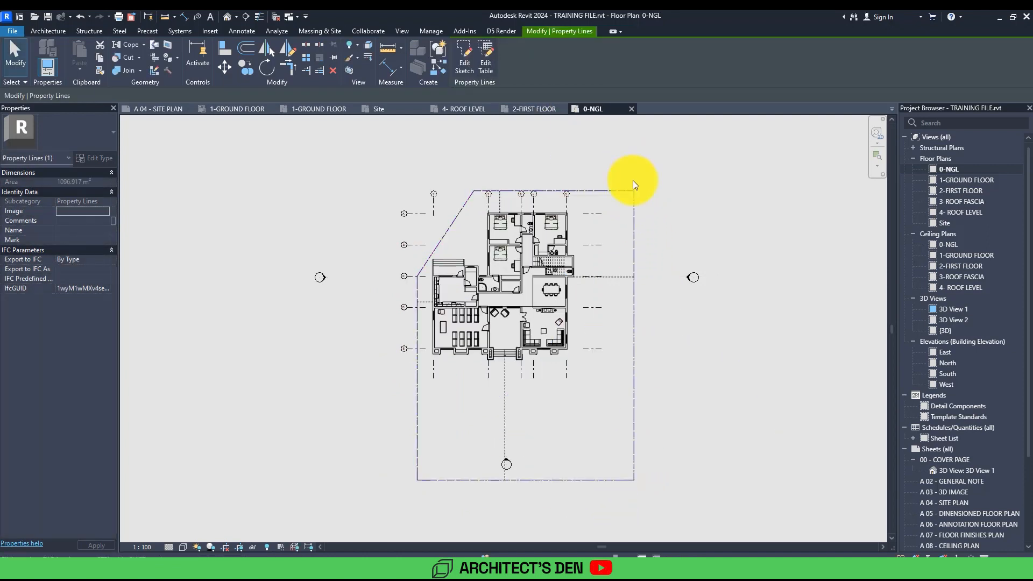
# Step: Examine the property line in the 1-GROUND FLOOR, 2-FIRST FLOOR, 4- ROOF LEVEL and Site plans
pyautogui.doubleClick(968, 180)
pyautogui.scroll(-3, 622, 296)
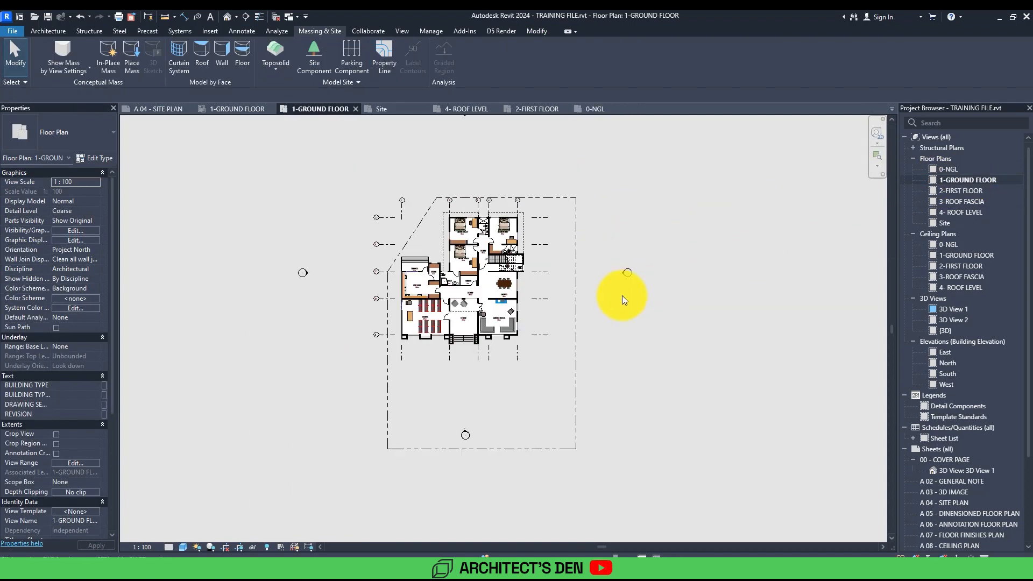
pyautogui.click(580, 305)
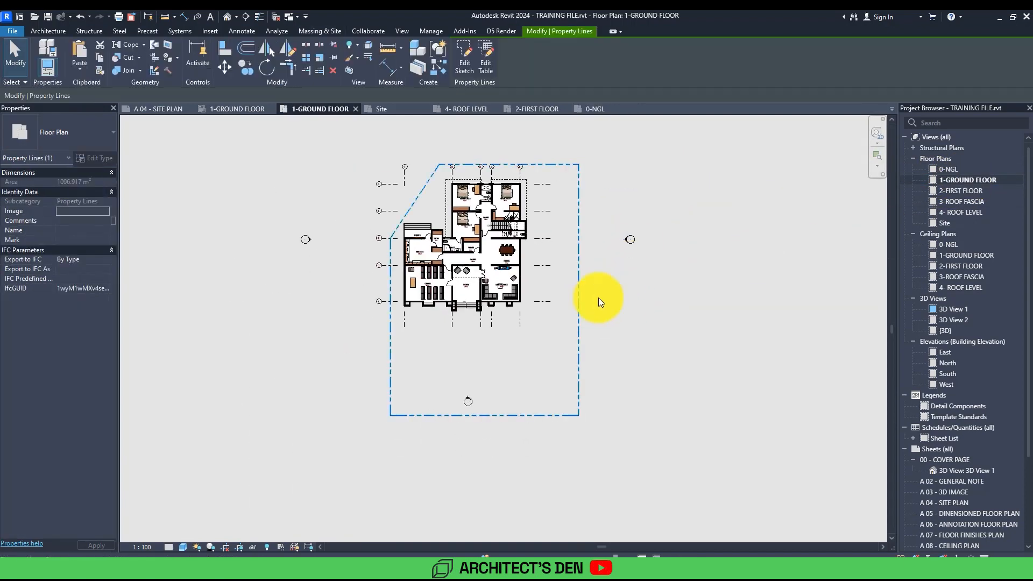
pyautogui.doubleClick(968, 192)
pyautogui.scroll(-3, 607, 246)
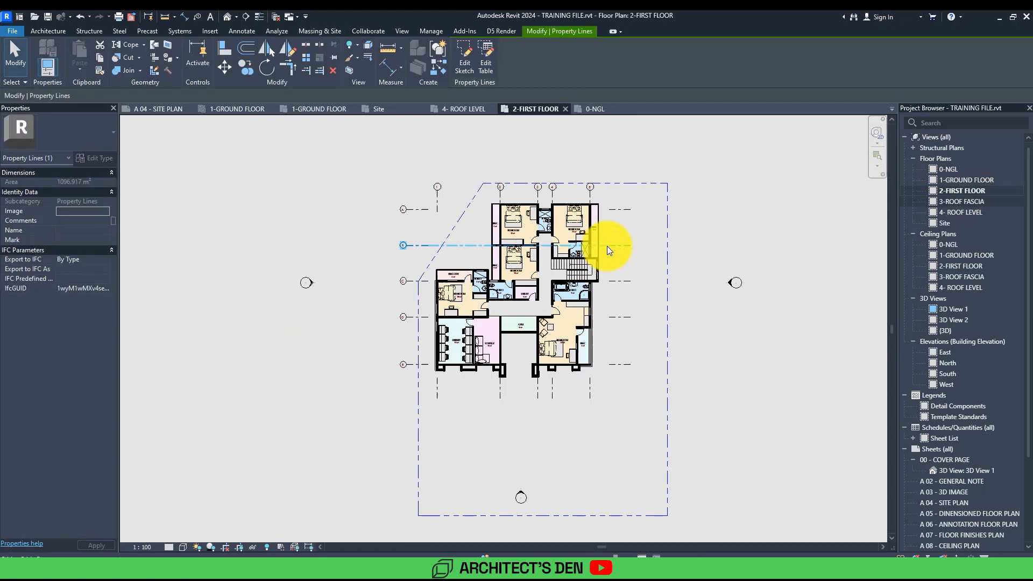
pyautogui.doubleClick(963, 213)
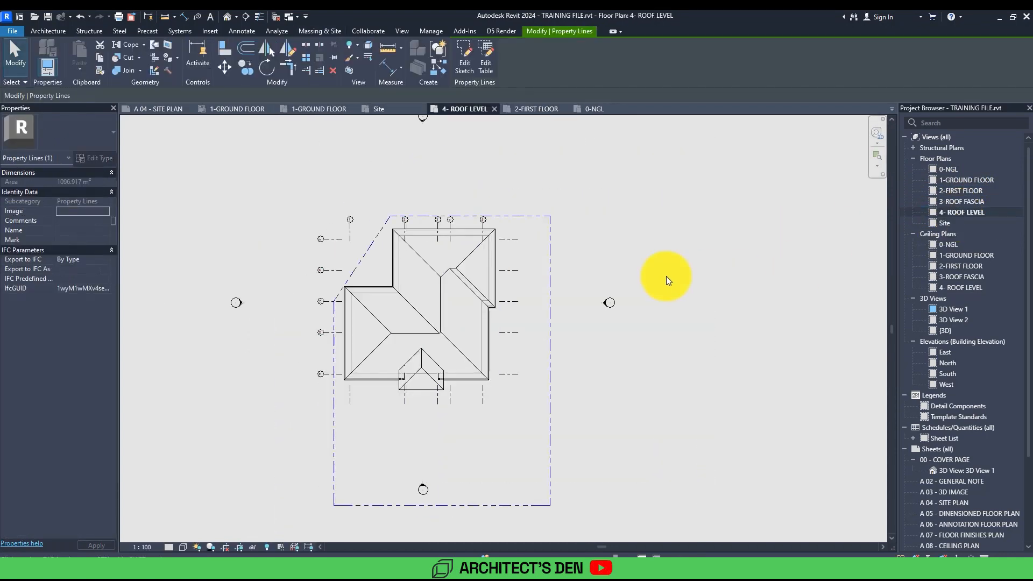
pyautogui.doubleClick(953, 224)
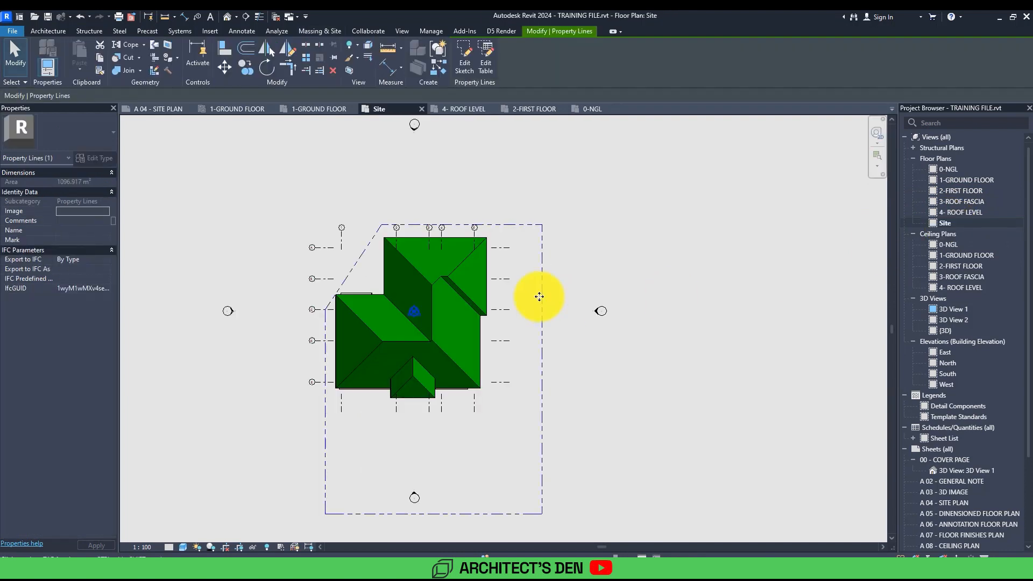
pyautogui.moveTo(619, 233)
pyautogui.mouseDown(button='middle')
pyautogui.moveTo(635, 231)
pyautogui.moveTo(622, 227)
pyautogui.mouseUp(button='middle')
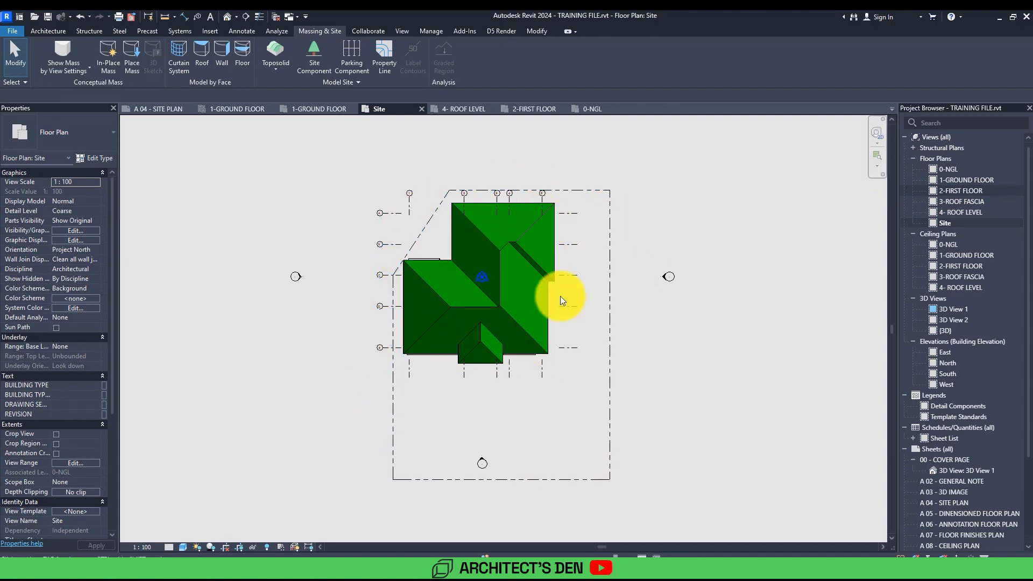
# Step: Return to the 0-NGL floor plan and start a new floor using the OP 150mm floor type
pyautogui.hotkey('ctrl', 'Tab')
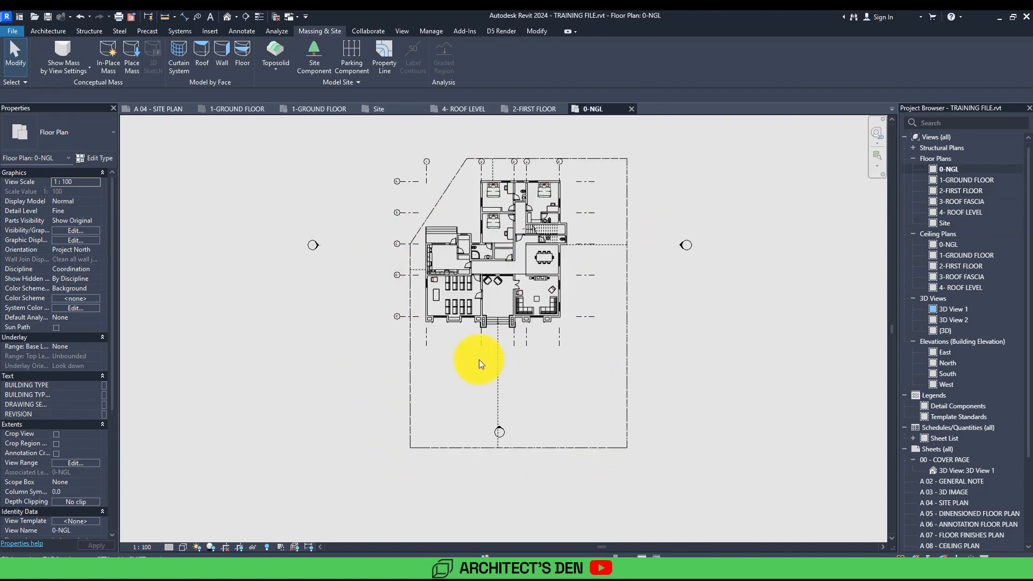
pyautogui.scroll(3, 479, 360)
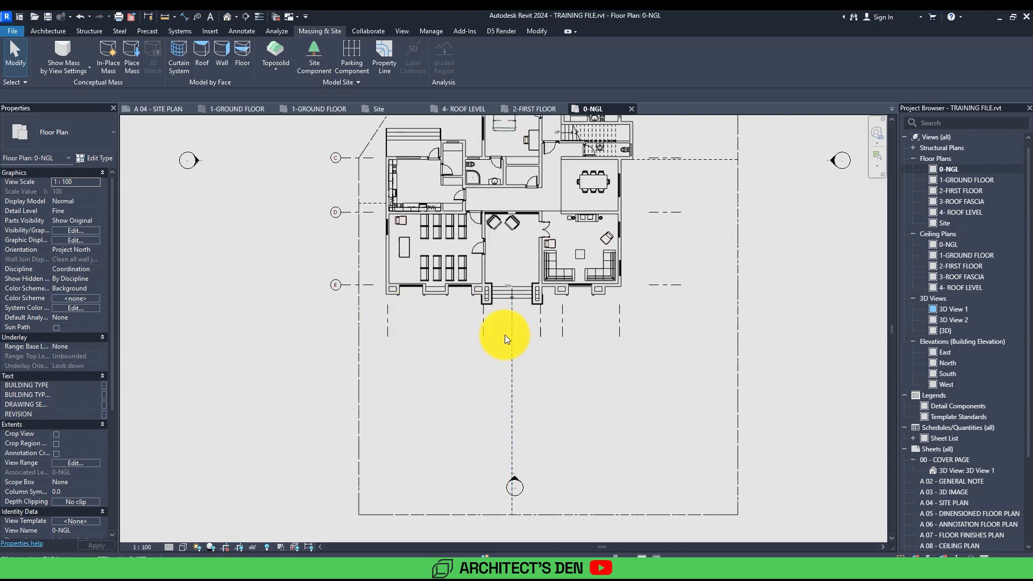
pyautogui.click(48, 31)
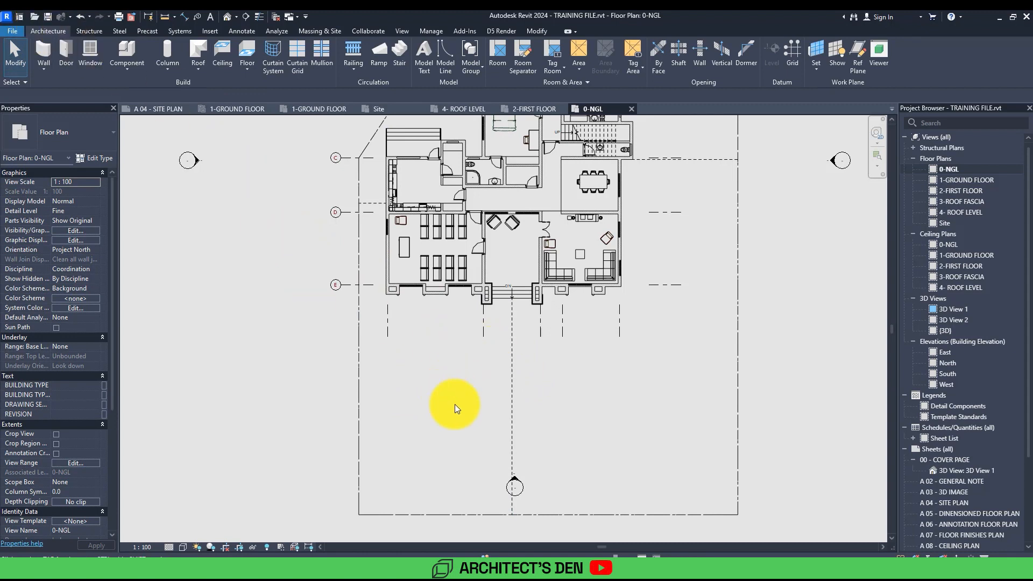
pyautogui.moveTo(485, 374); pyautogui.dragTo(433, 378, button='middle')
pyautogui.scroll(-2, 399, 387)
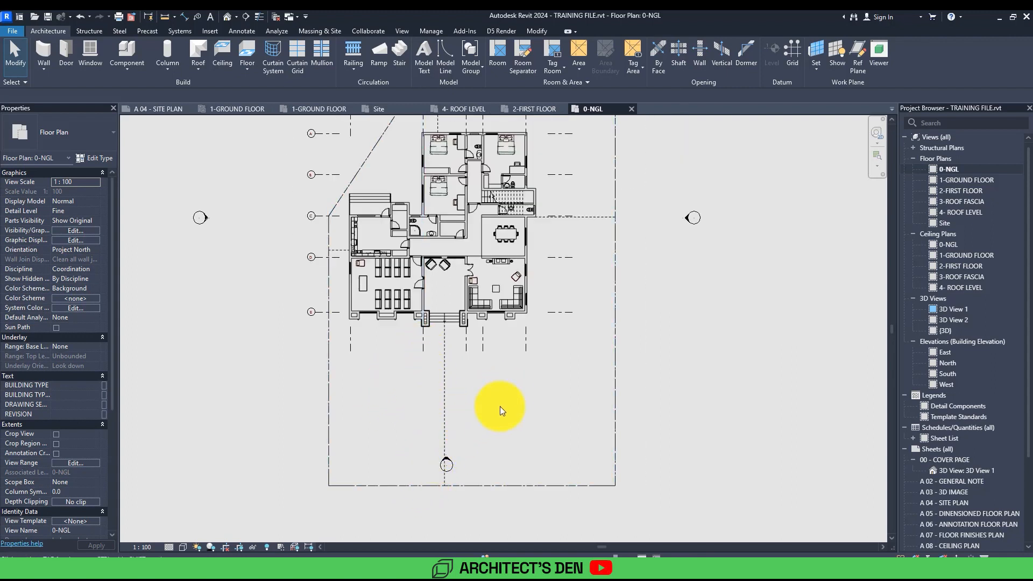
pyautogui.moveTo(499, 411); pyautogui.dragTo(515, 445, button='middle')
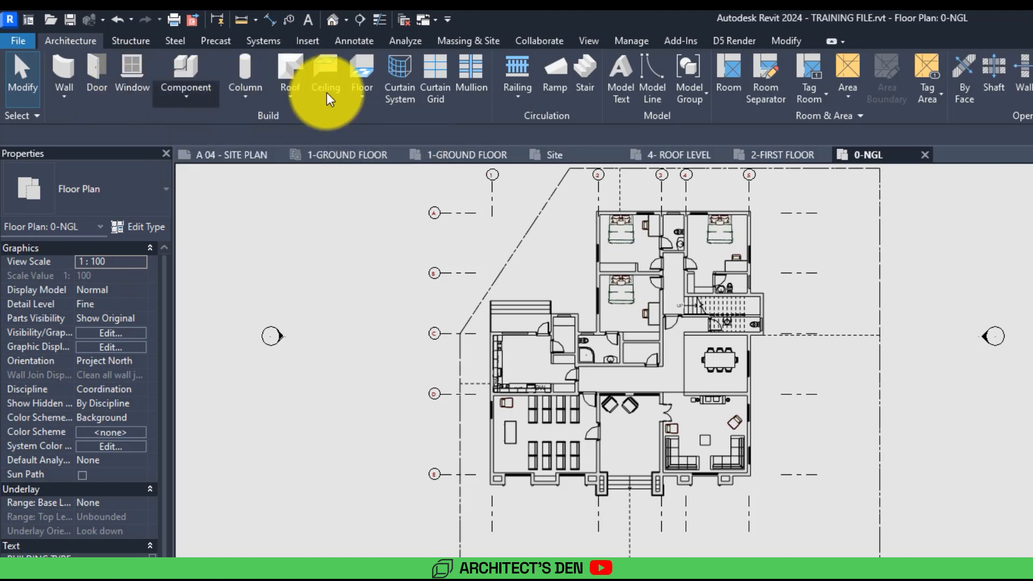
pyautogui.click(362, 96)
pyautogui.click(398, 132)
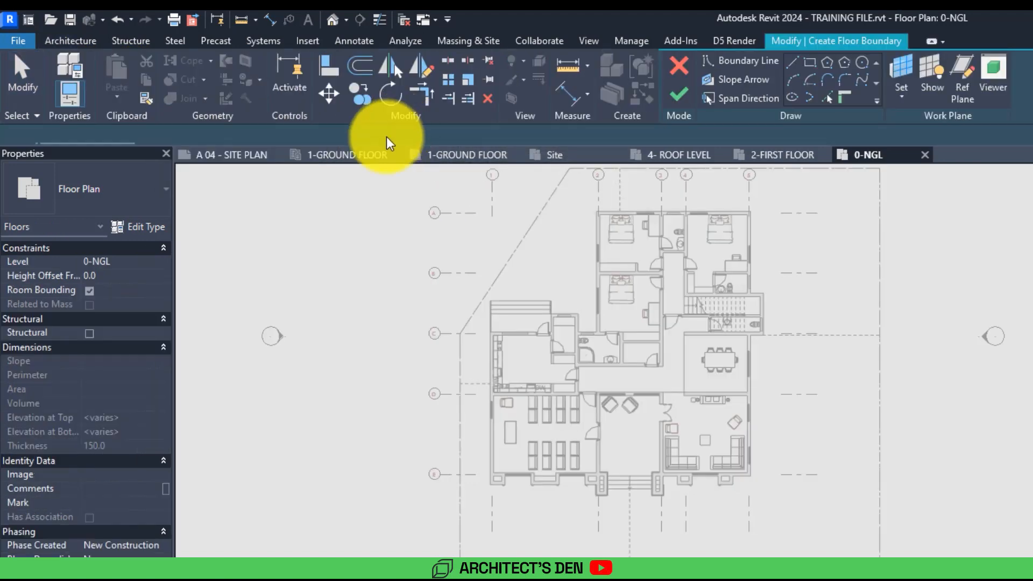
pyautogui.click(134, 204)
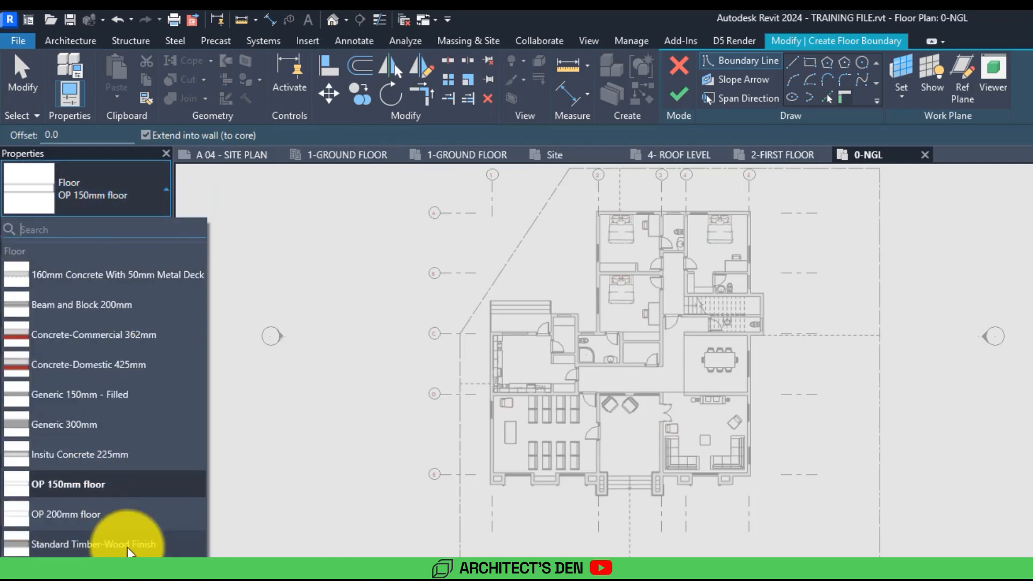
pyautogui.click(104, 490)
# Step: Duplicate the OP 150mm floor type under the name OP 150mm interlocking tiles
pyautogui.click(153, 233)
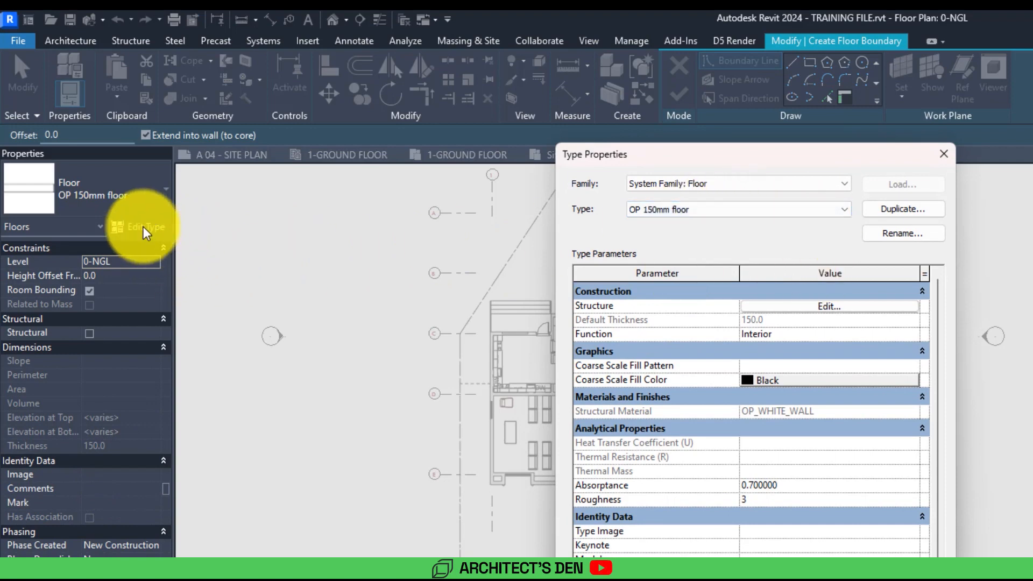
pyautogui.click(944, 154)
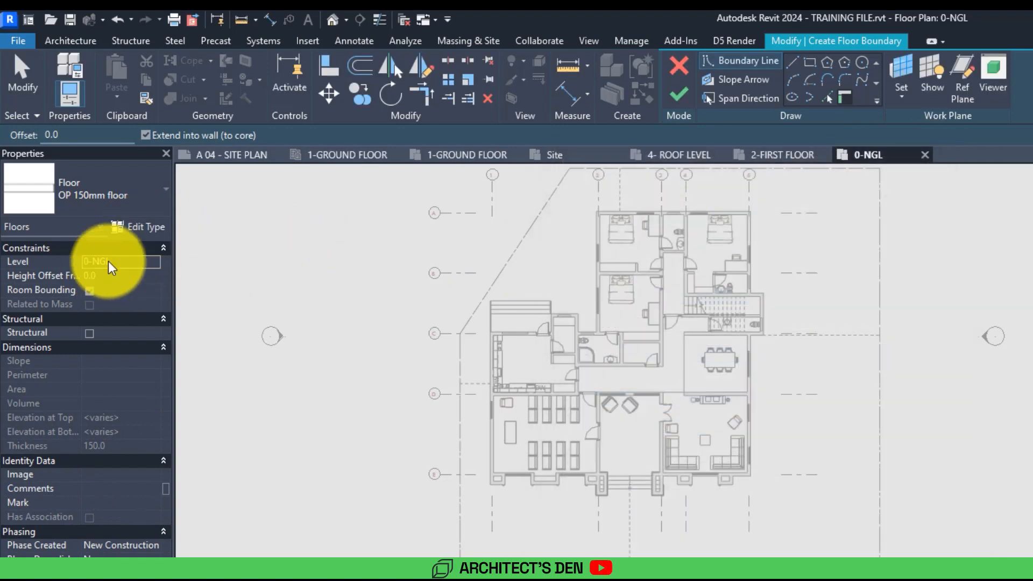
pyautogui.click(143, 228)
pyautogui.click(909, 209)
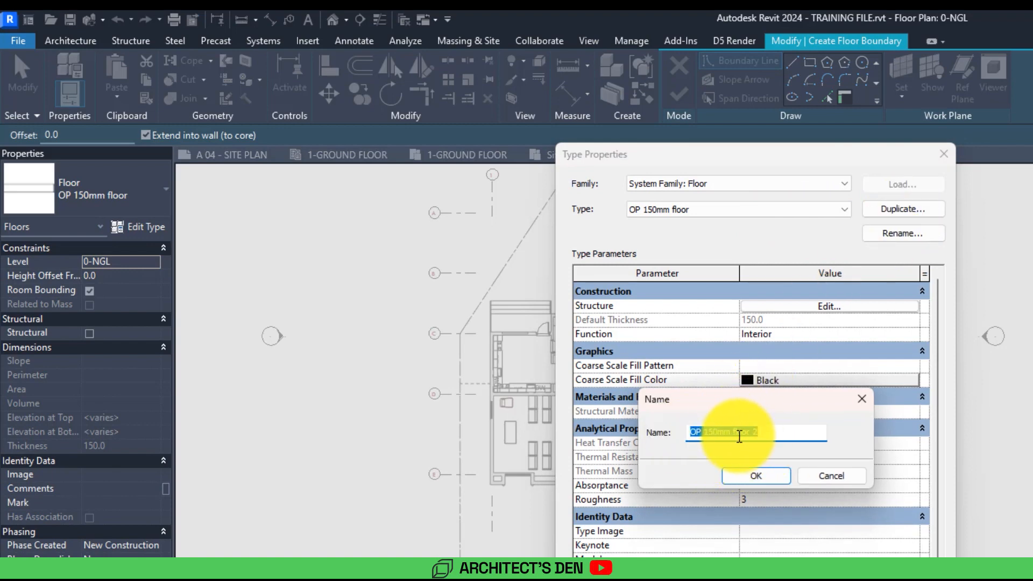
pyautogui.moveTo(734, 434); pyautogui.dragTo(779, 430)
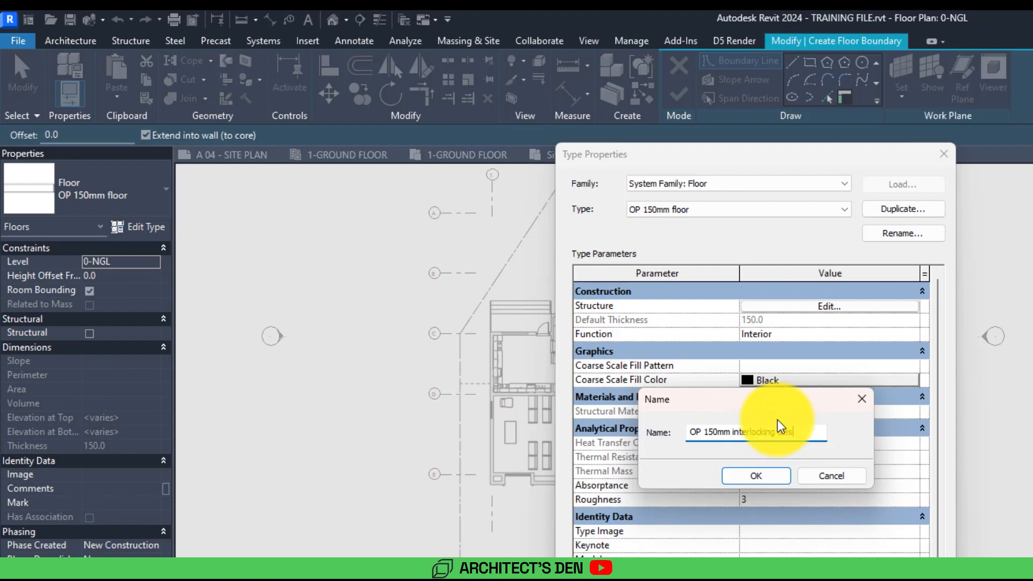
pyautogui.press('Return')
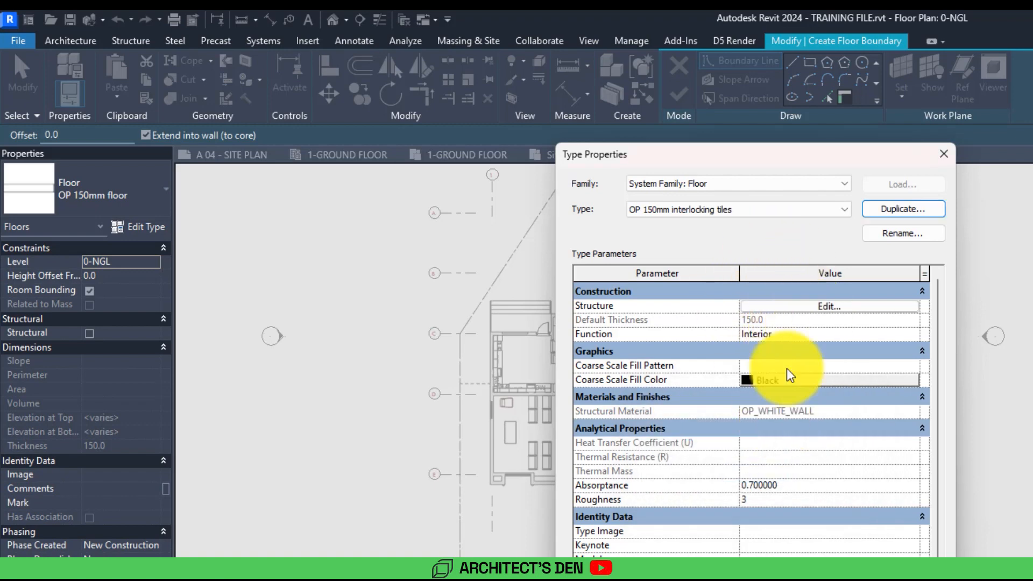
# Step: Assign the Concrete, Sand/Cement Screed material to the structure layer of the interlocking tiles floor type and accept the type changes
pyautogui.click(836, 307)
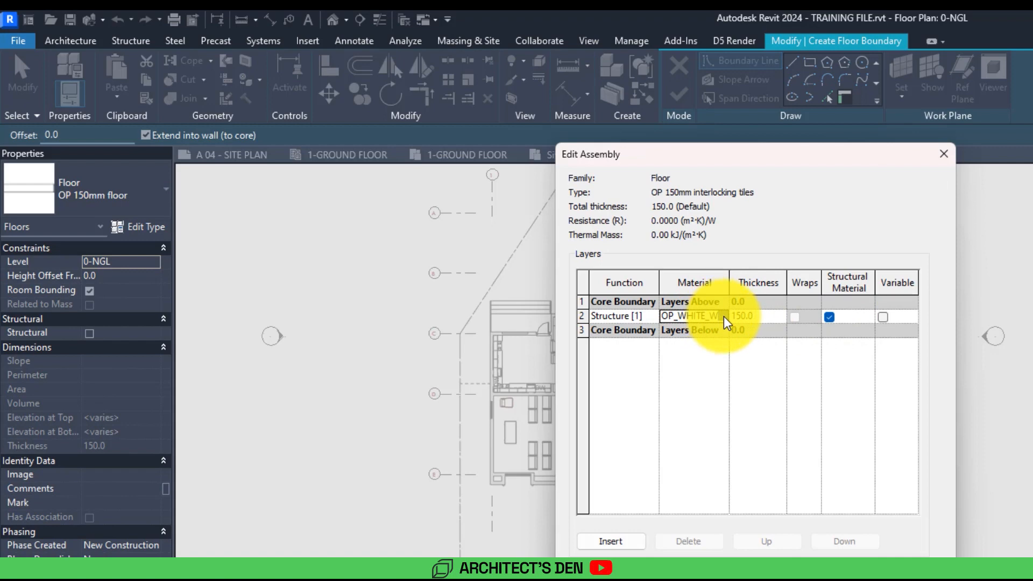
pyautogui.click(724, 317)
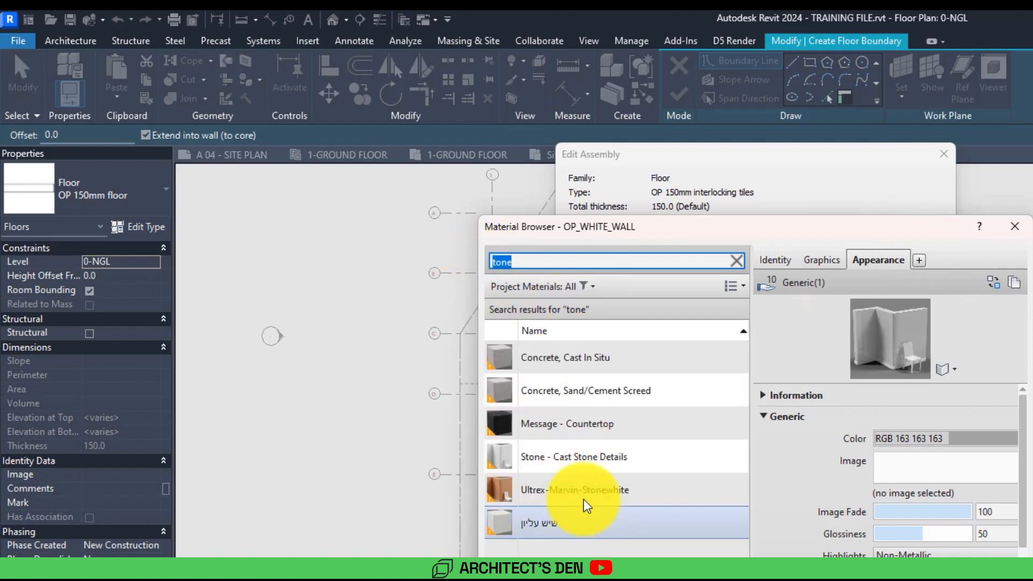
pyautogui.click(630, 398)
pyautogui.click(565, 527)
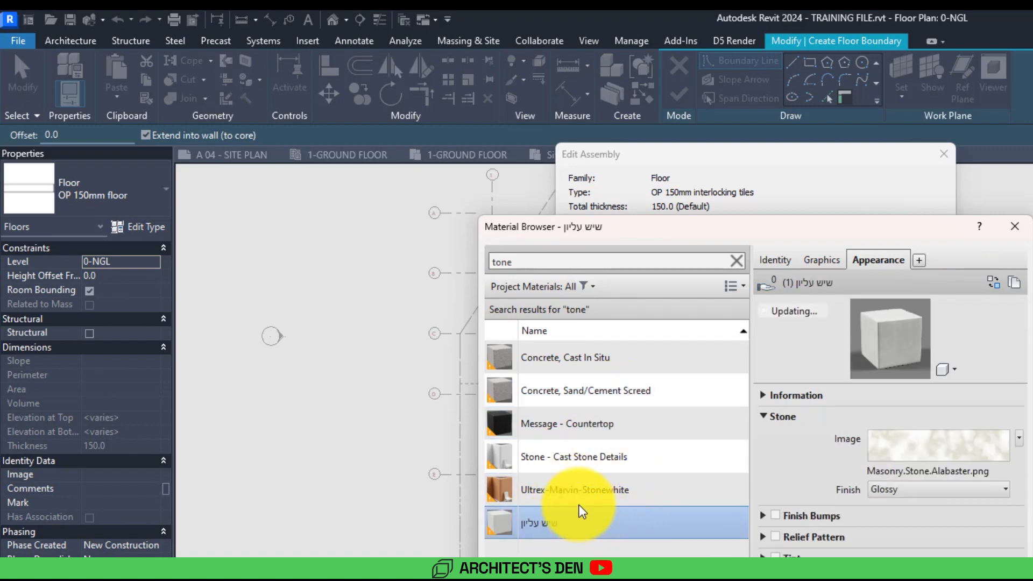
pyautogui.click(594, 369)
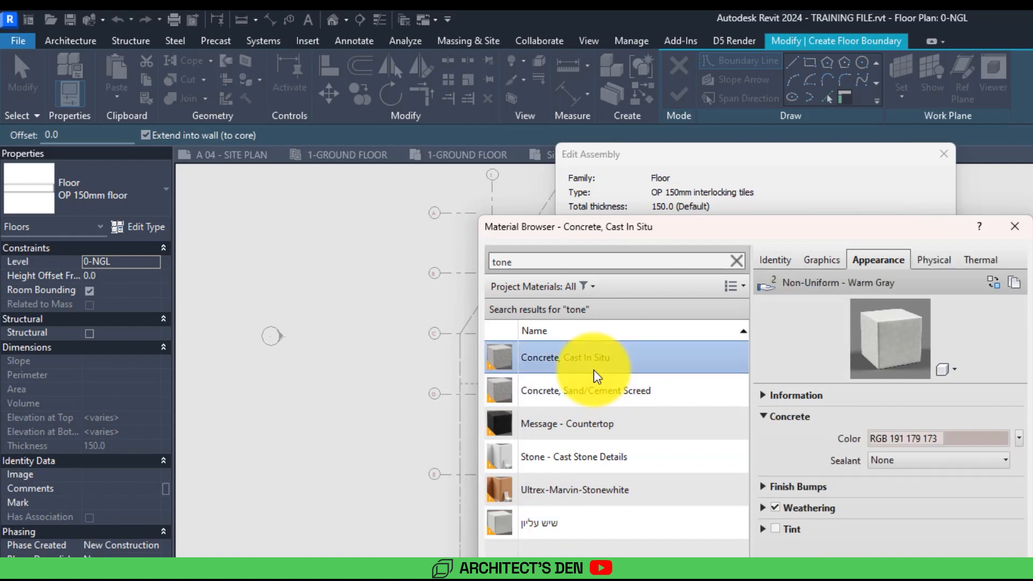
pyautogui.click(579, 391)
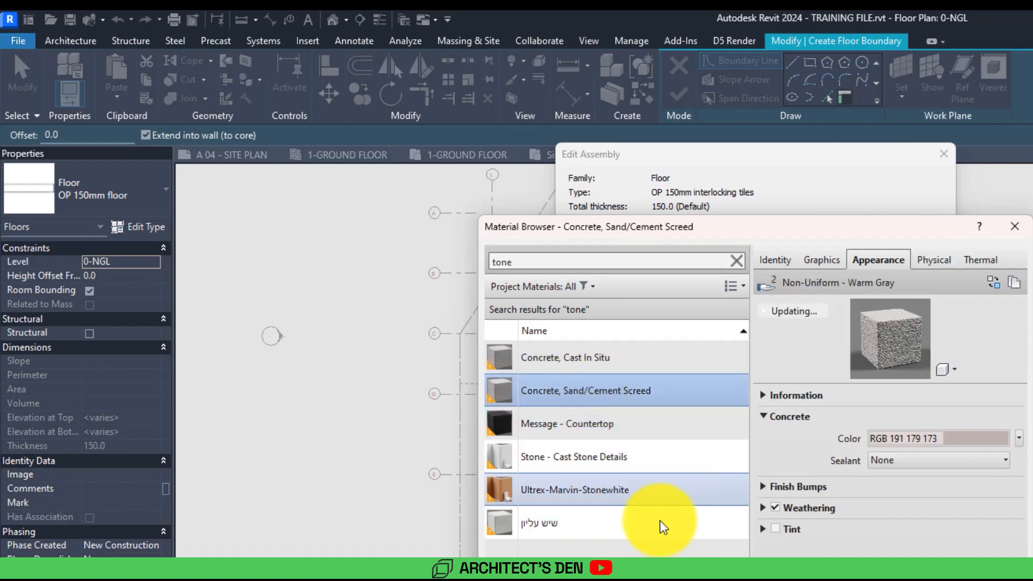
pyautogui.press('Return')
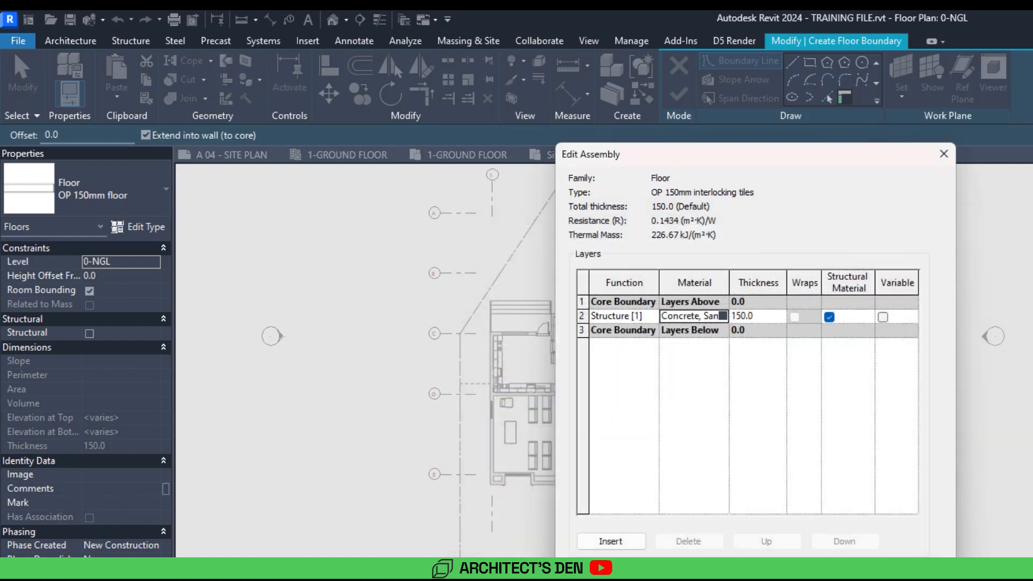
pyautogui.press('Return')
pyautogui.press('Return')
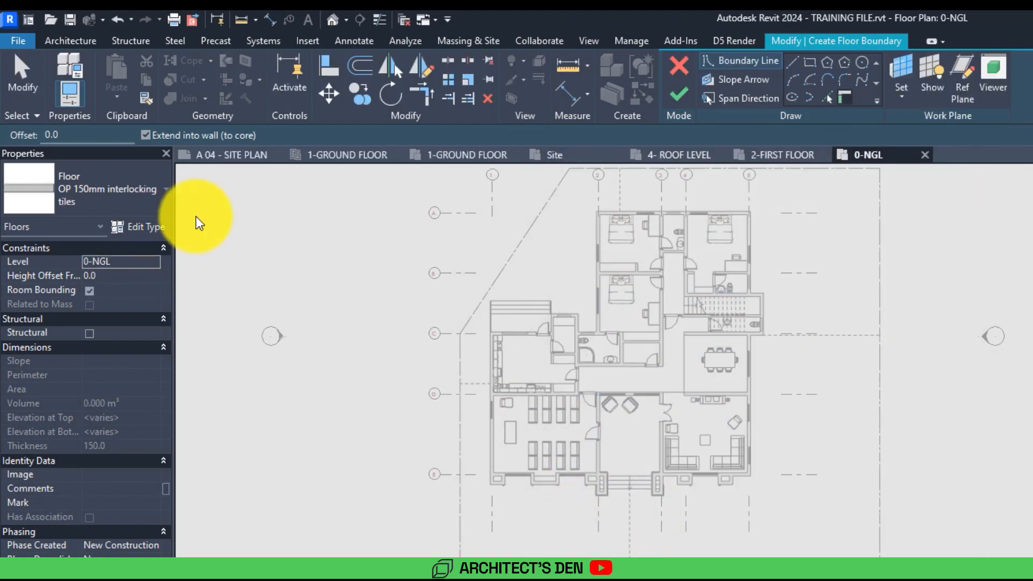
# Step: Draw the floor boundary from the left foot of the entrance steps down, and across to align with the house's outer left wall
pyautogui.moveTo(680, 576); pyautogui.dragTo(727, 542, button='middle')
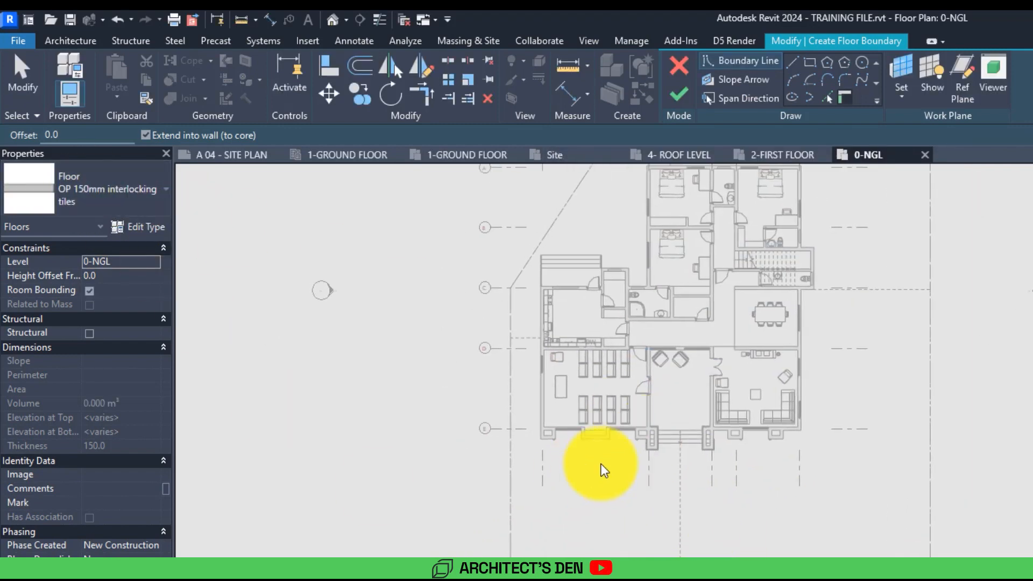
pyautogui.click(792, 63)
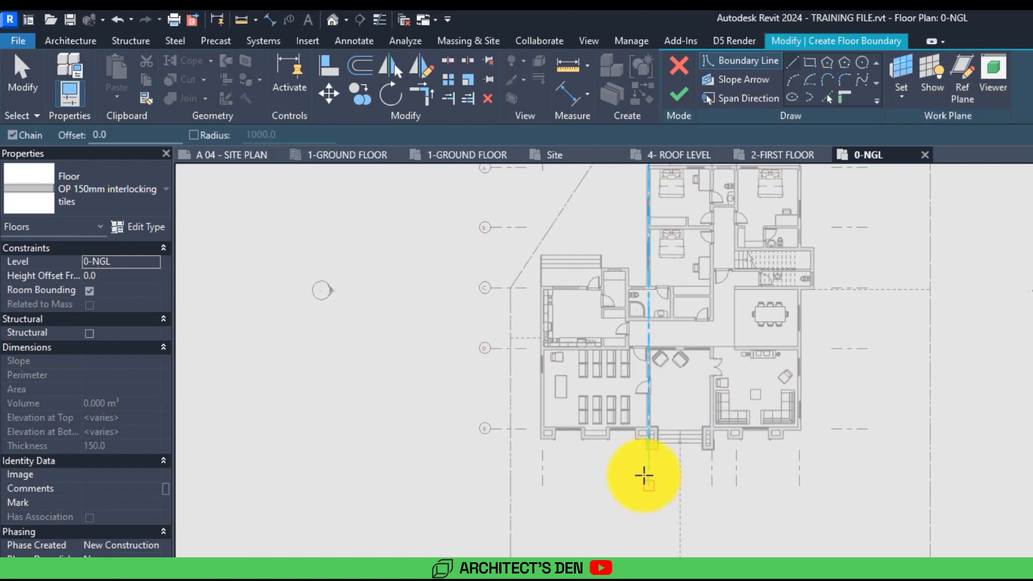
pyautogui.scroll(4, 699, 461)
pyautogui.moveTo(746, 386); pyautogui.dragTo(752, 378, button='middle')
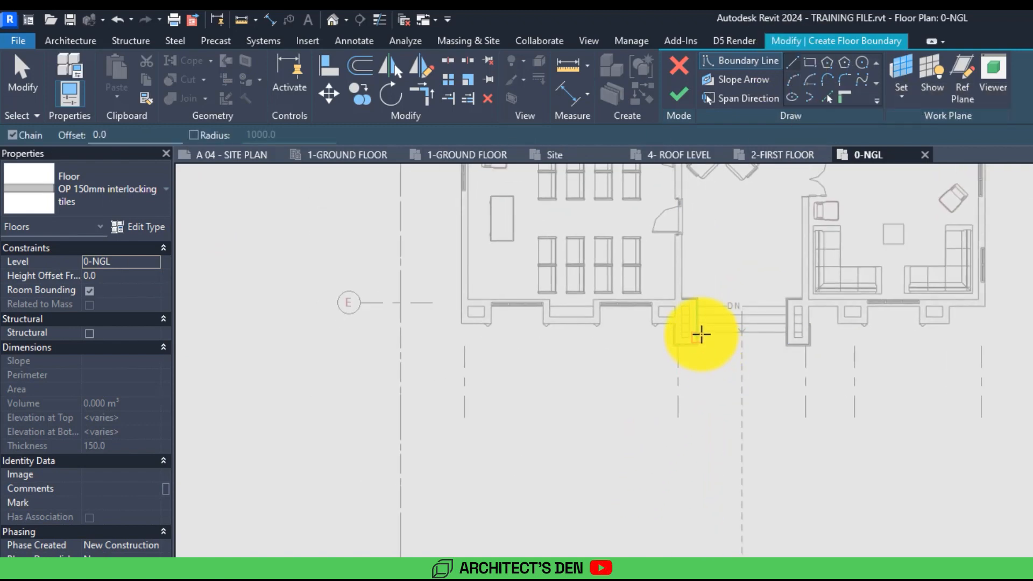
pyautogui.scroll(3, 701, 334)
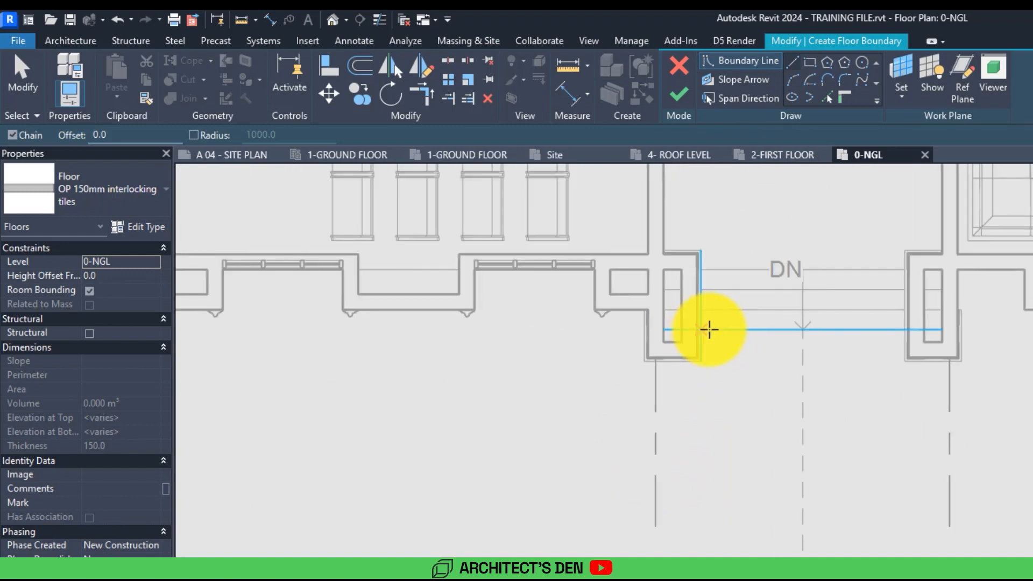
pyautogui.click(698, 330)
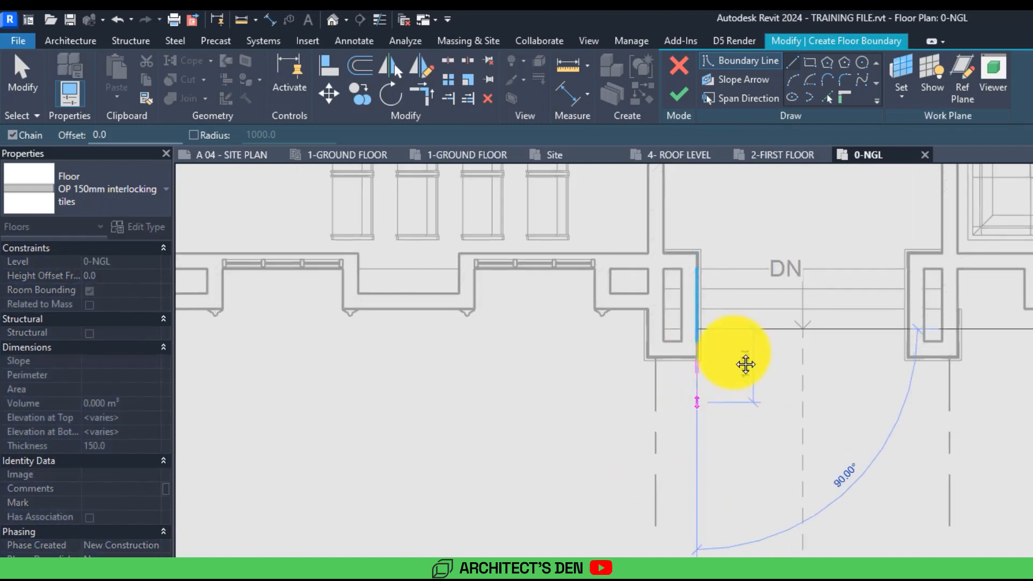
pyautogui.scroll(-3, 738, 366)
pyautogui.click(730, 370)
pyautogui.scroll(-3, 525, 374)
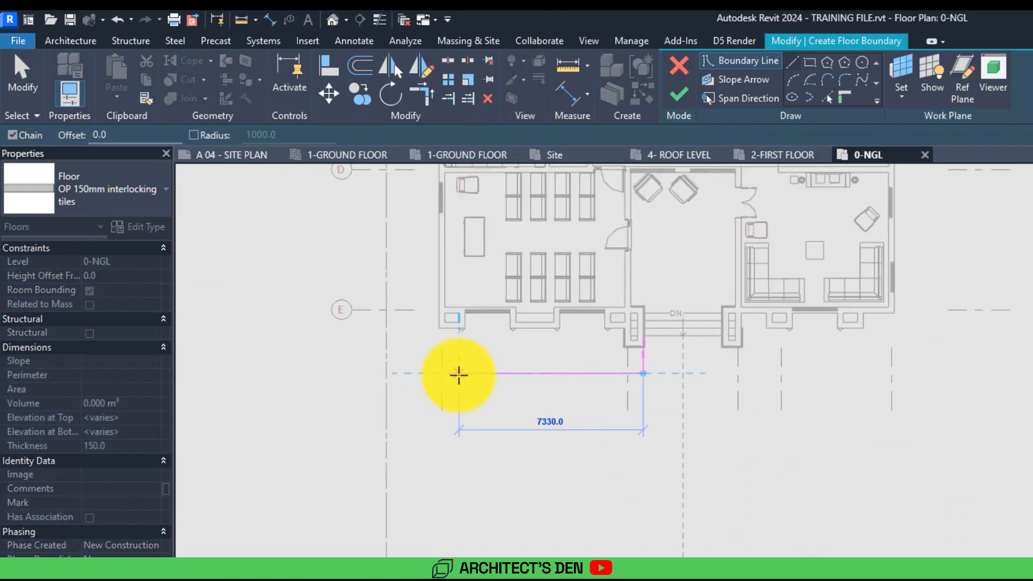
pyautogui.click(434, 391)
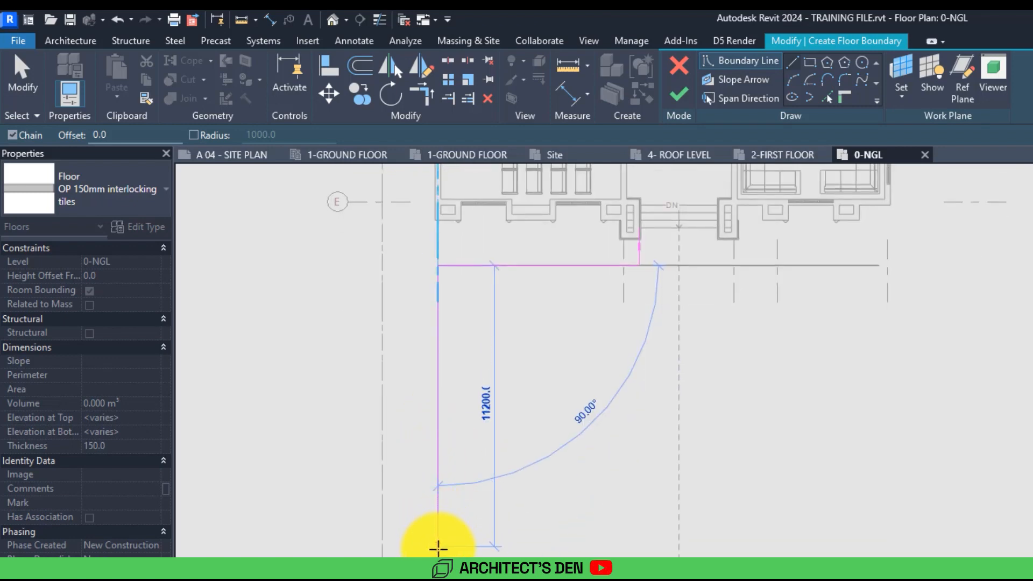
pyautogui.click(438, 549)
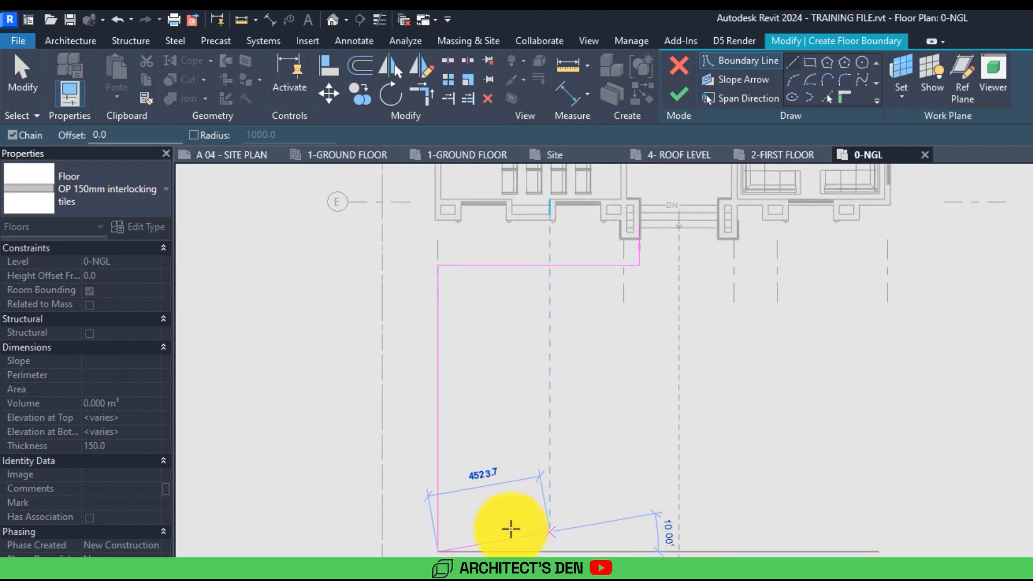
pyautogui.press('Escape')
pyautogui.hotkey('ctrl', 'z')
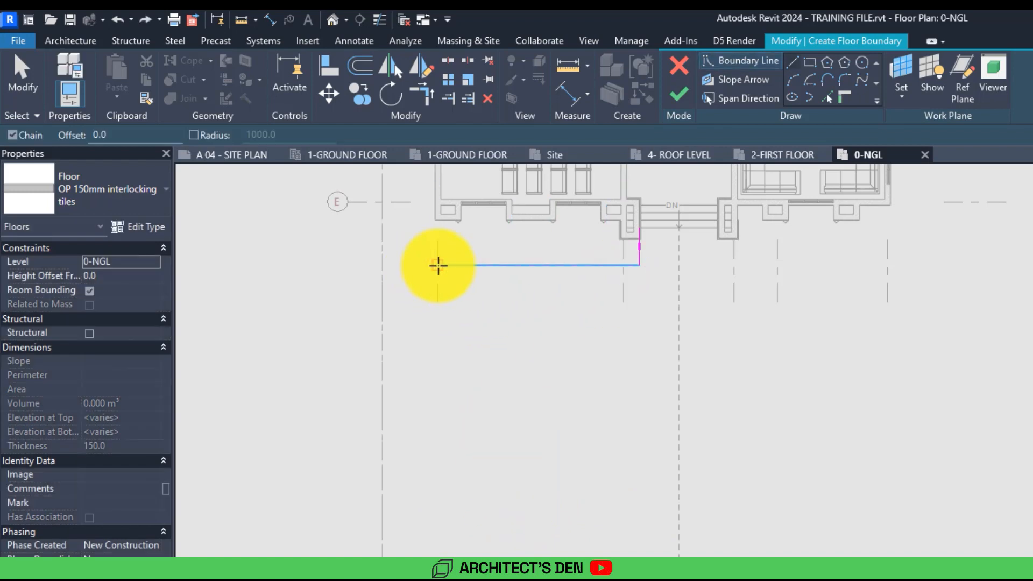
# Step: Continue the boundary around the forecourt, back in line with the left entrance pier, and down to the front property line
pyautogui.click(439, 265)
pyautogui.click(439, 528)
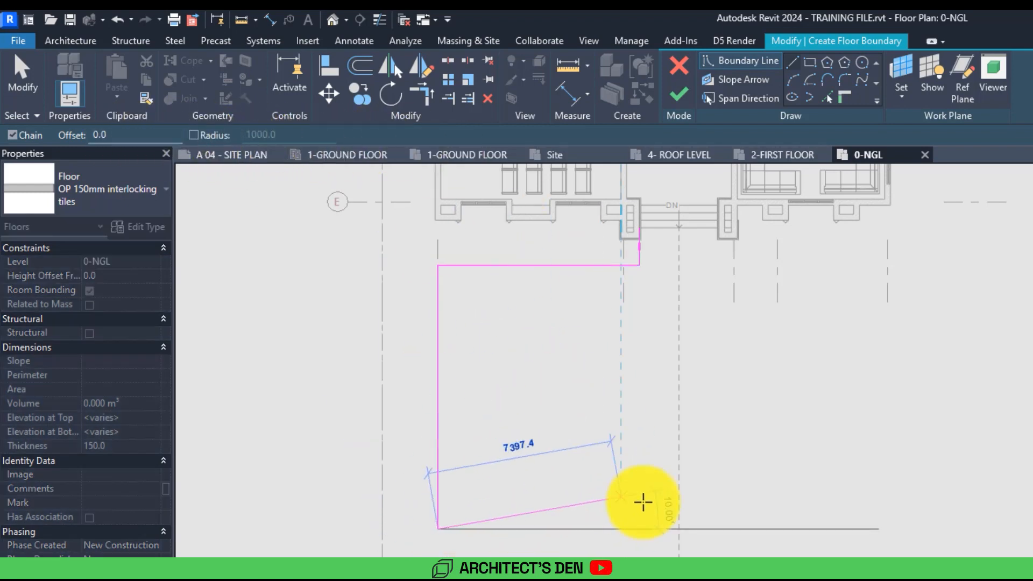
pyautogui.click(640, 530)
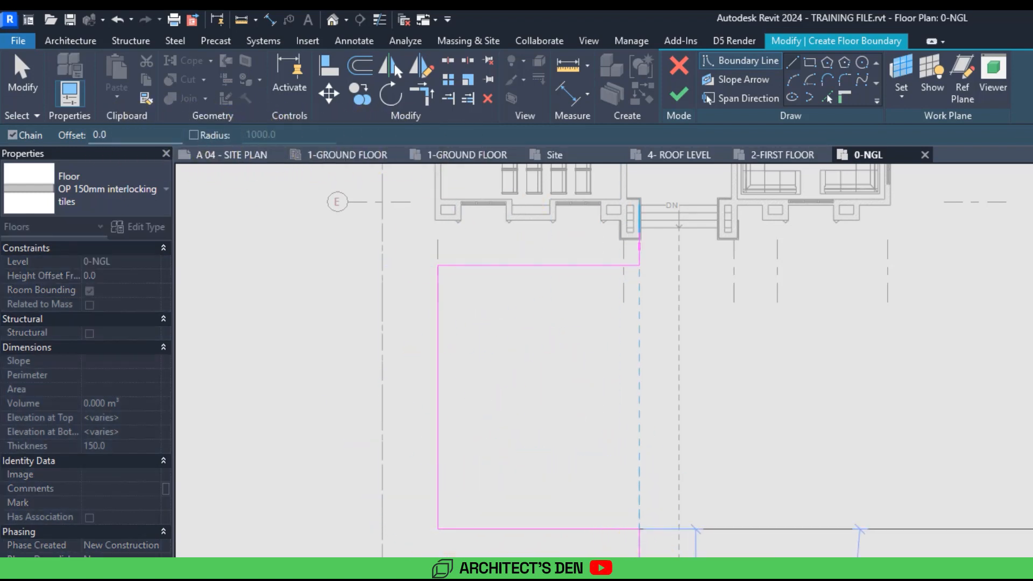
pyautogui.click(639, 580)
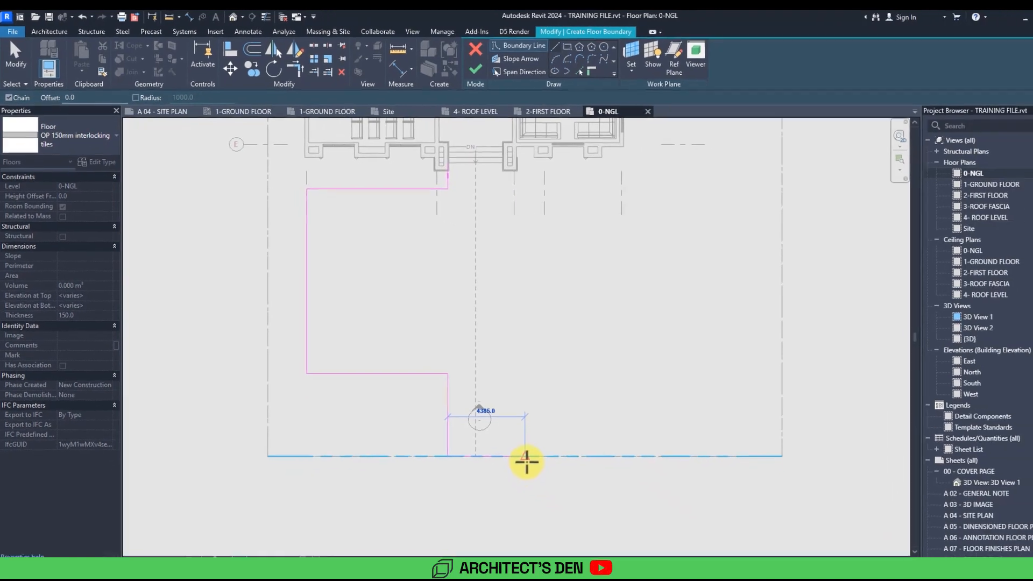
pyautogui.click(476, 456)
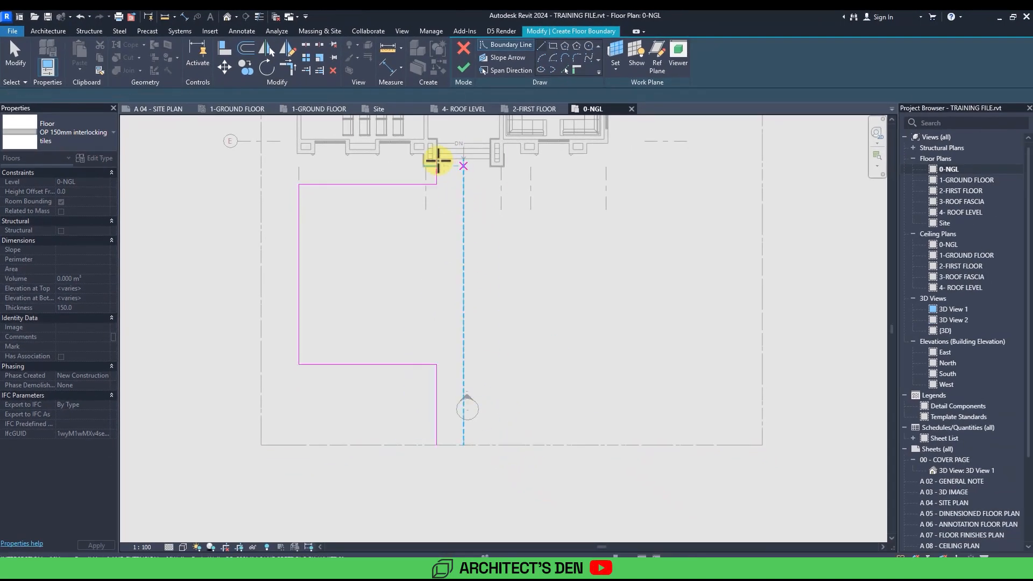
# Step: Draw the boundary across the foot of the entrance steps and about 19000 mm straight down past the front property line
pyautogui.click(445, 159)
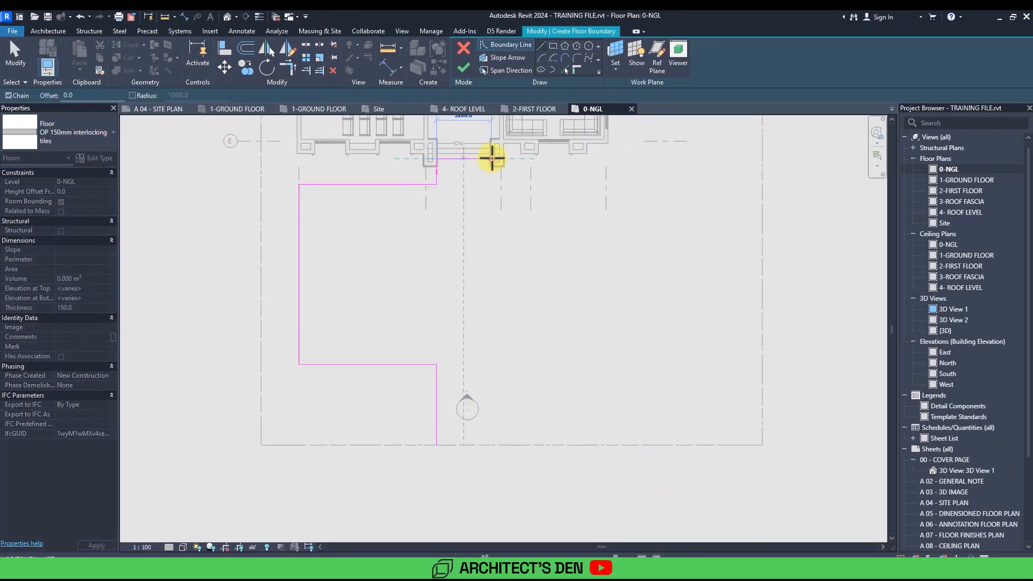
pyautogui.click(491, 158)
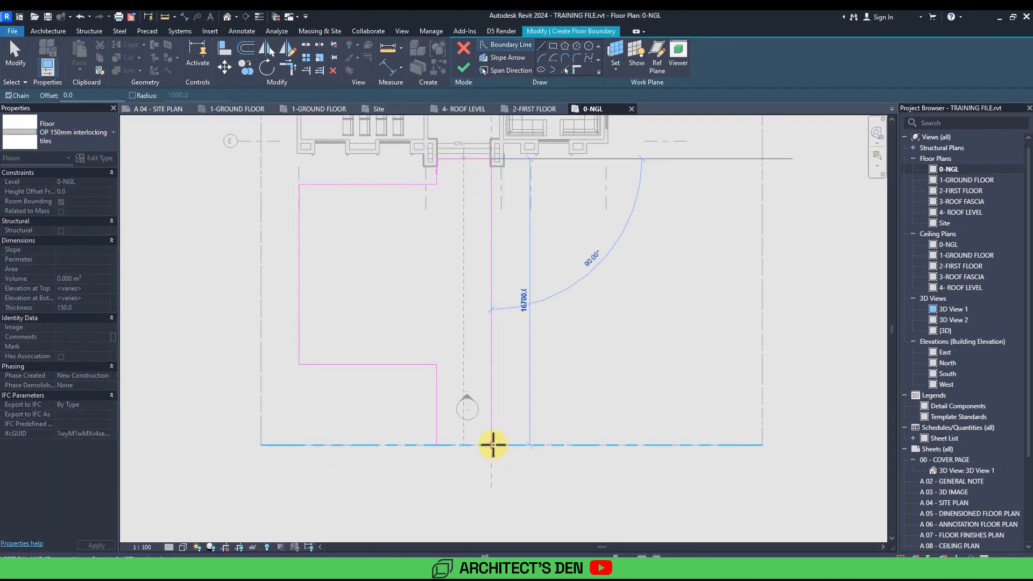
pyautogui.moveTo(491, 446); pyautogui.dragTo(499, 364, button='middle')
pyautogui.click(482, 370)
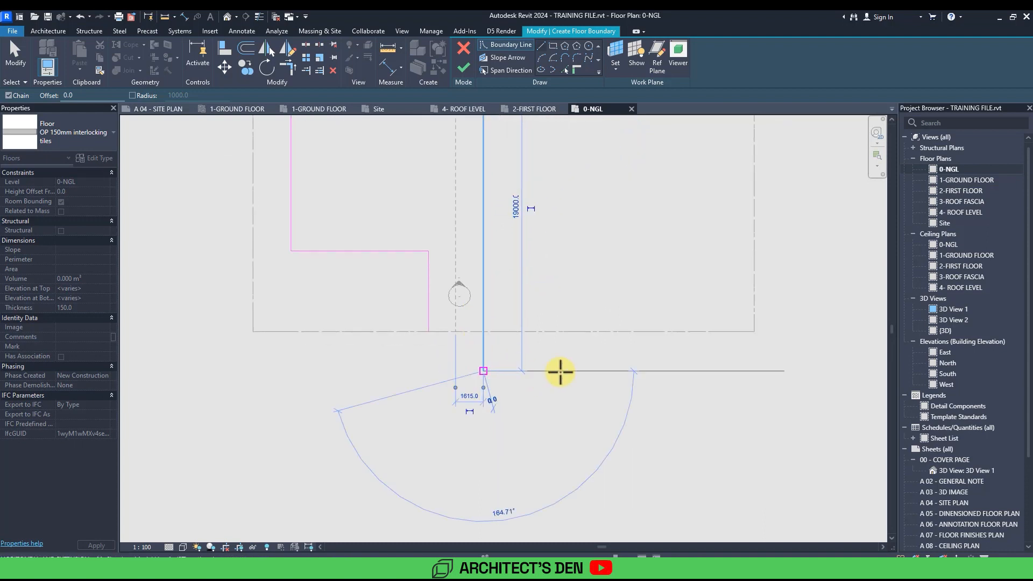
# Step: Draw the road strip's near edge outward from both driveway sides beyond the property line, about 22000 mm long on the left
pyautogui.scroll(-2, 555, 372)
pyautogui.click(723, 371)
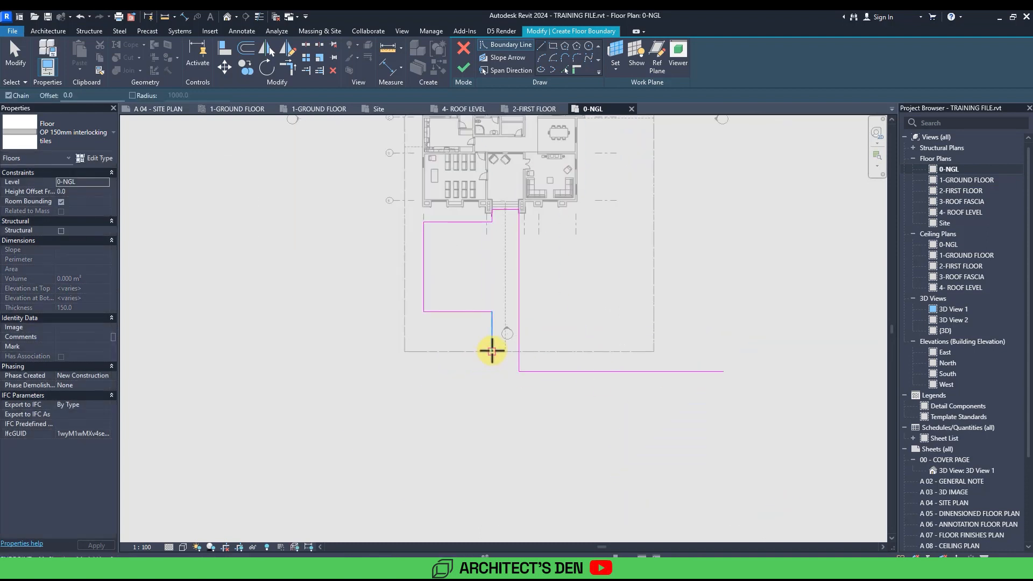
pyautogui.click(492, 371)
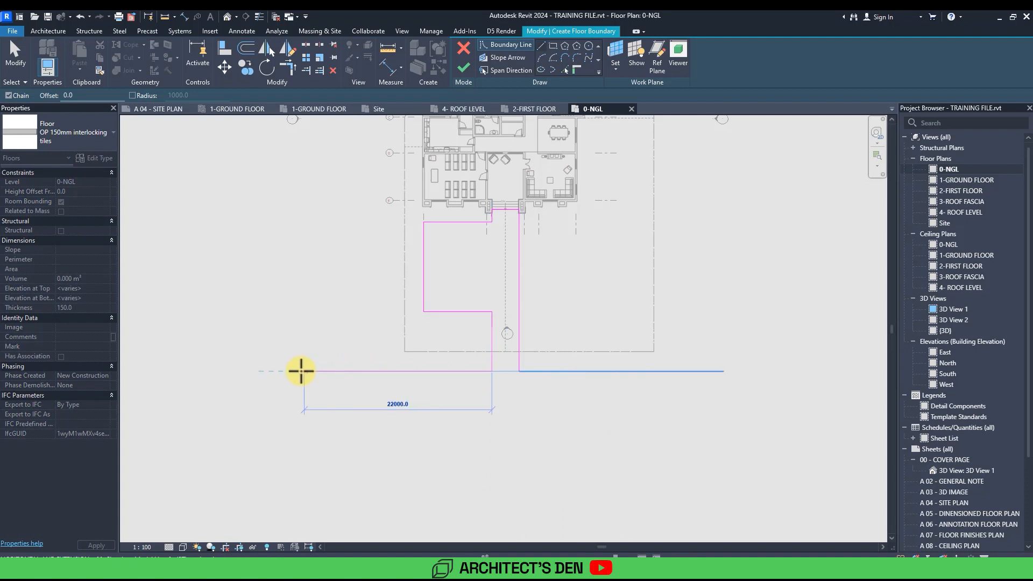
pyautogui.click(304, 371)
pyautogui.press('Escape')
pyautogui.press('Escape')
# Step: Draw the road strip's far edge parallel to the near one and close the strip at both ends
pyautogui.click(296, 424)
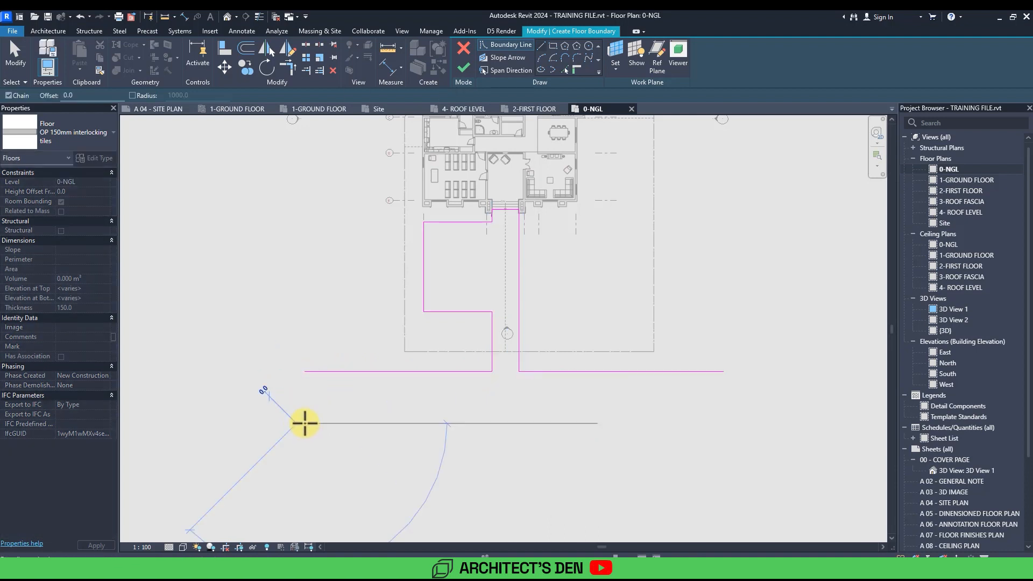
pyautogui.click(723, 424)
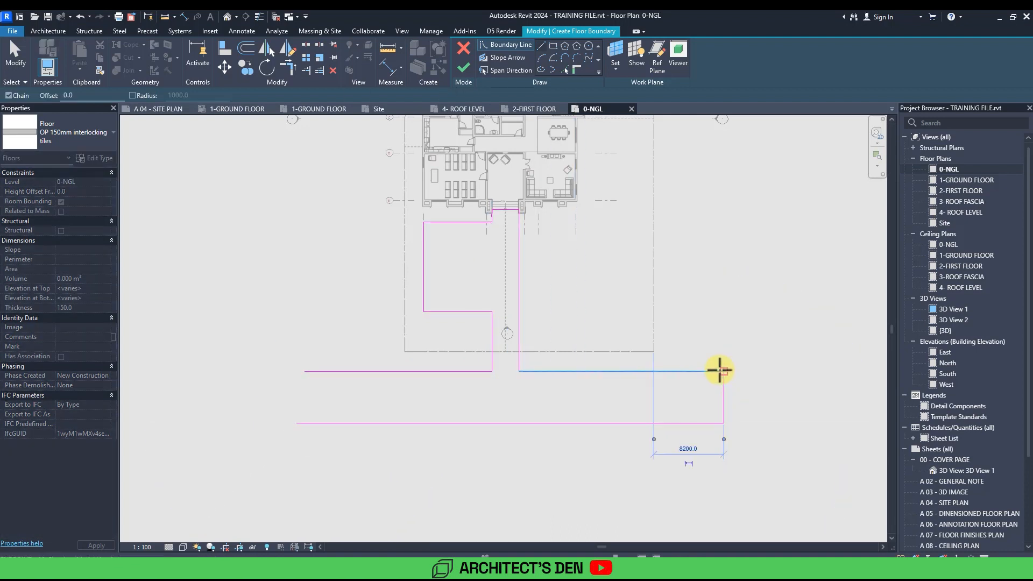
pyautogui.click(724, 371)
pyautogui.click(304, 423)
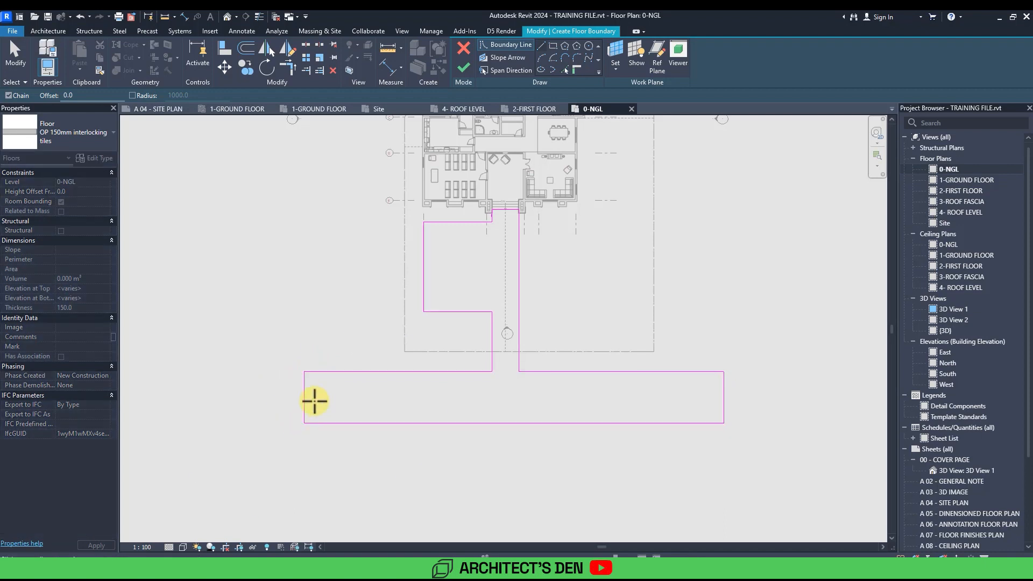
pyautogui.press('Escape')
pyautogui.press('Escape')
# Step: Move the road strip's left end to 26000 mm and its right end to 20000 mm beyond the property line
pyautogui.click(305, 398)
pyautogui.moveTo(305, 397); pyautogui.dragTo(183, 396)
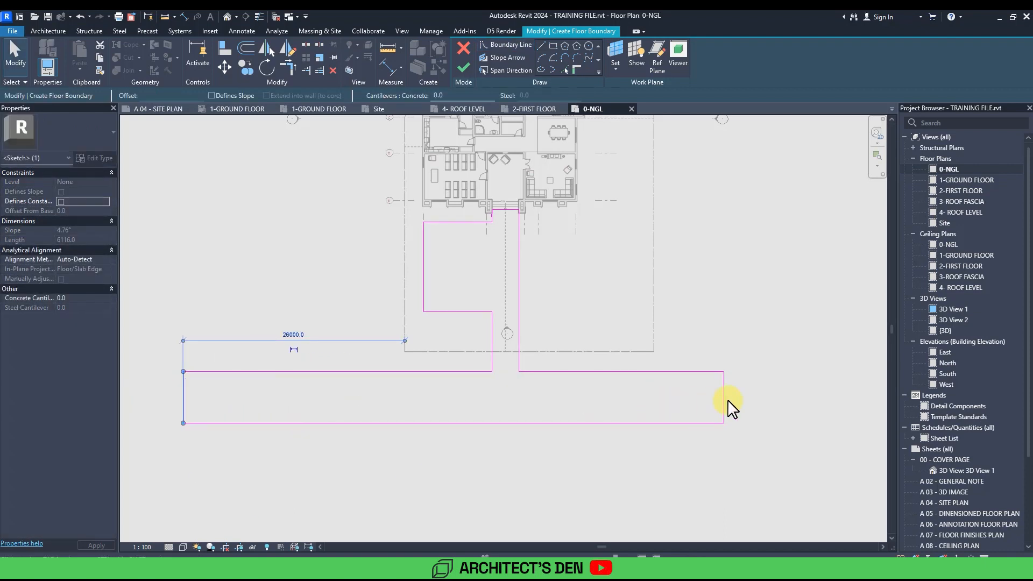
pyautogui.moveTo(724, 398); pyautogui.dragTo(823, 393)
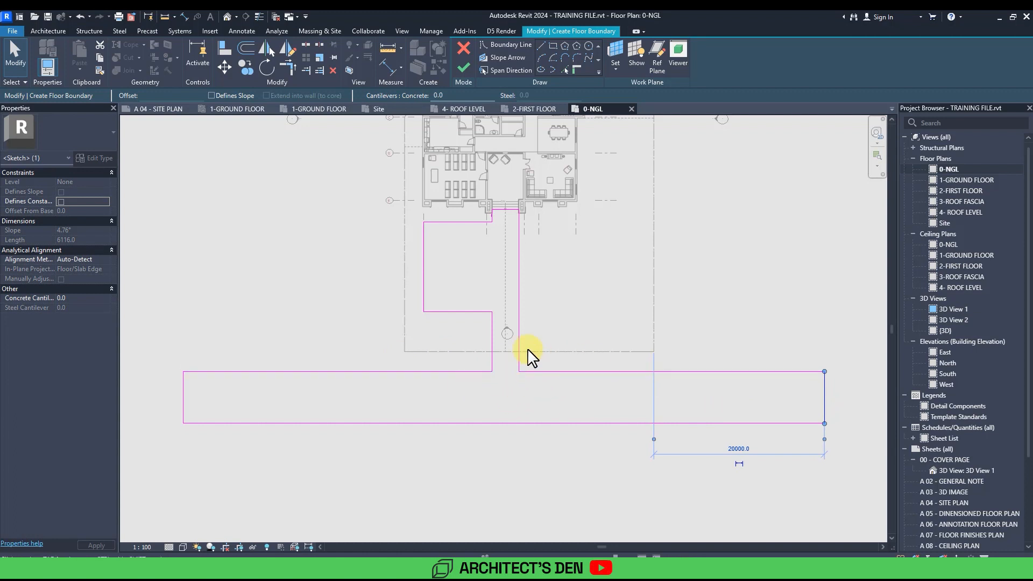
# Step: Fillet the two corners where the driveway meets the road strip, about 2000 mm radius on the left and 1900 mm on the right
pyautogui.moveTo(556, 337); pyautogui.dragTo(541, 335, button='middle')
pyautogui.scroll(3, 469, 376)
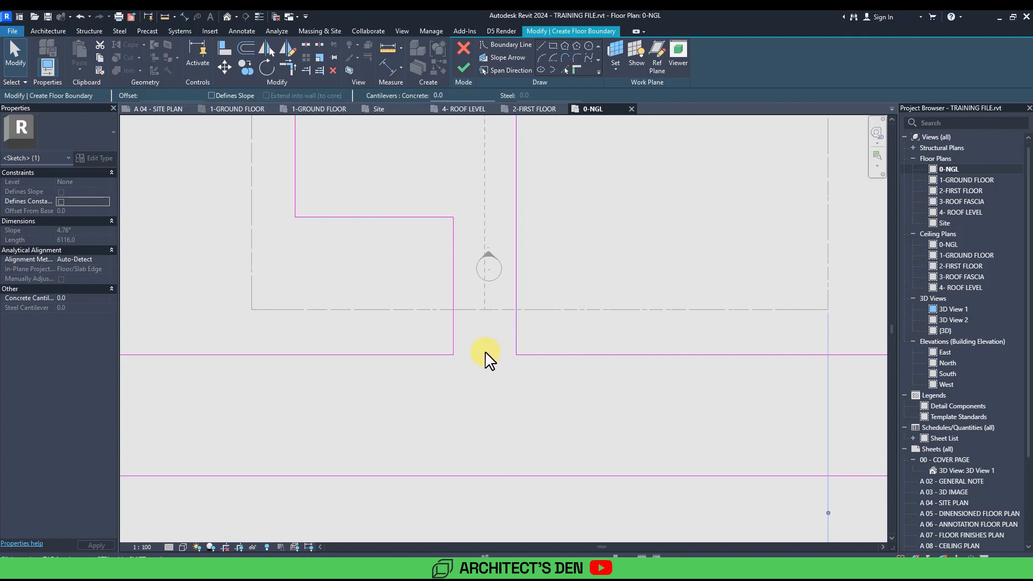
pyautogui.click(582, 58)
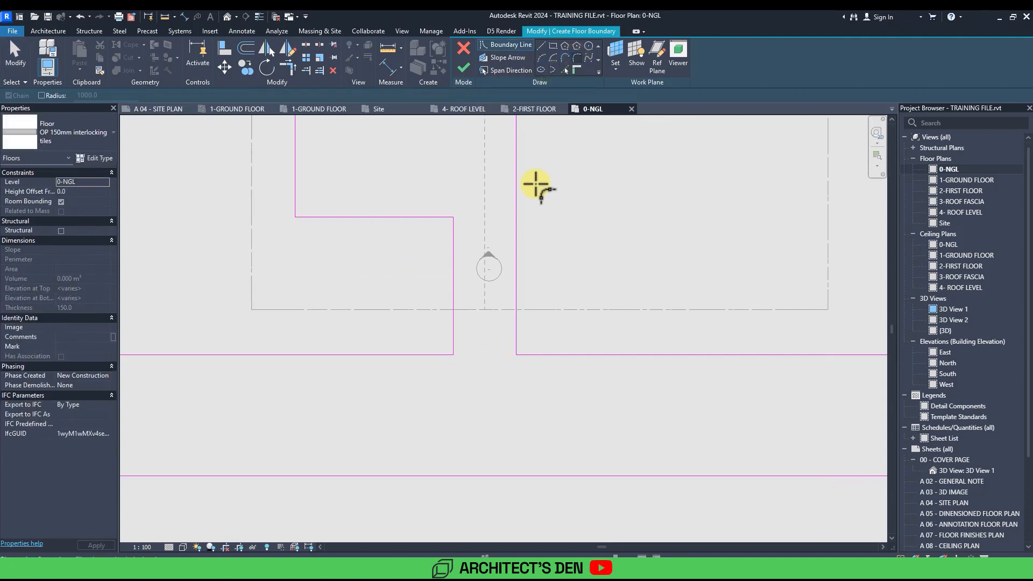
pyautogui.click(456, 340)
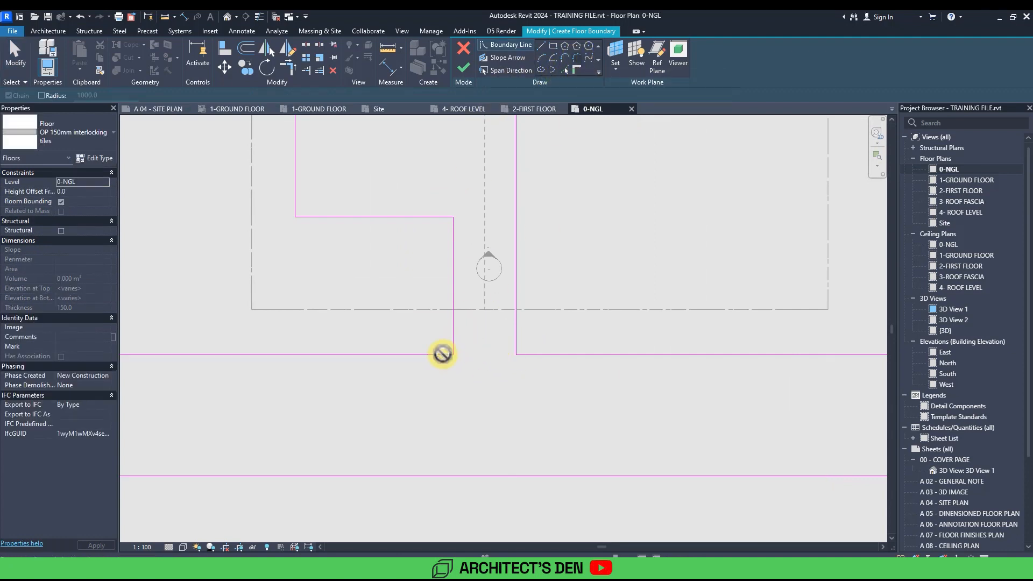
pyautogui.click(438, 353)
pyautogui.click(434, 346)
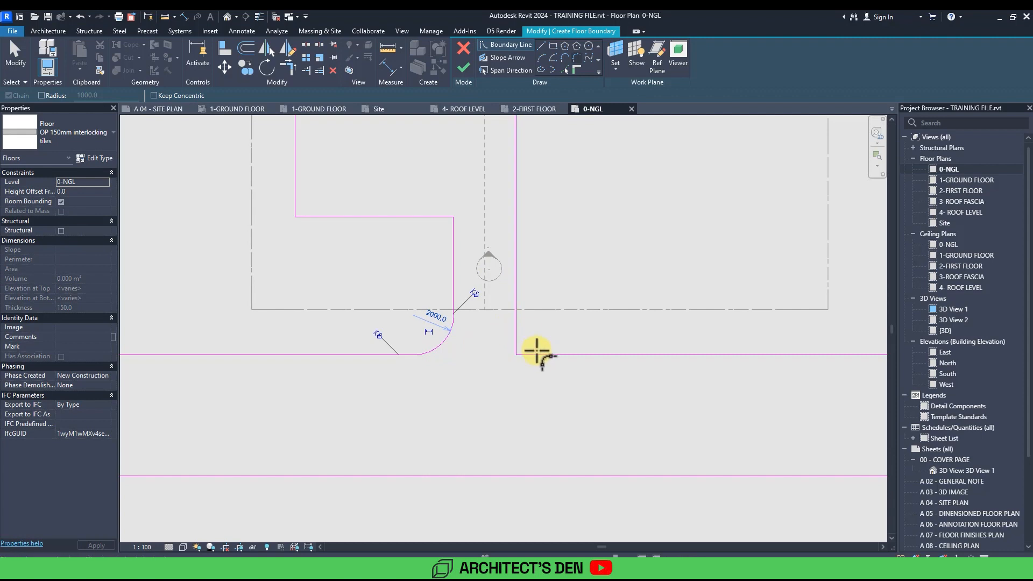
pyautogui.click(537, 352)
pyautogui.click(525, 342)
pyautogui.scroll(-2, 481, 354)
pyautogui.moveTo(476, 357); pyautogui.dragTo(433, 377, button='middle')
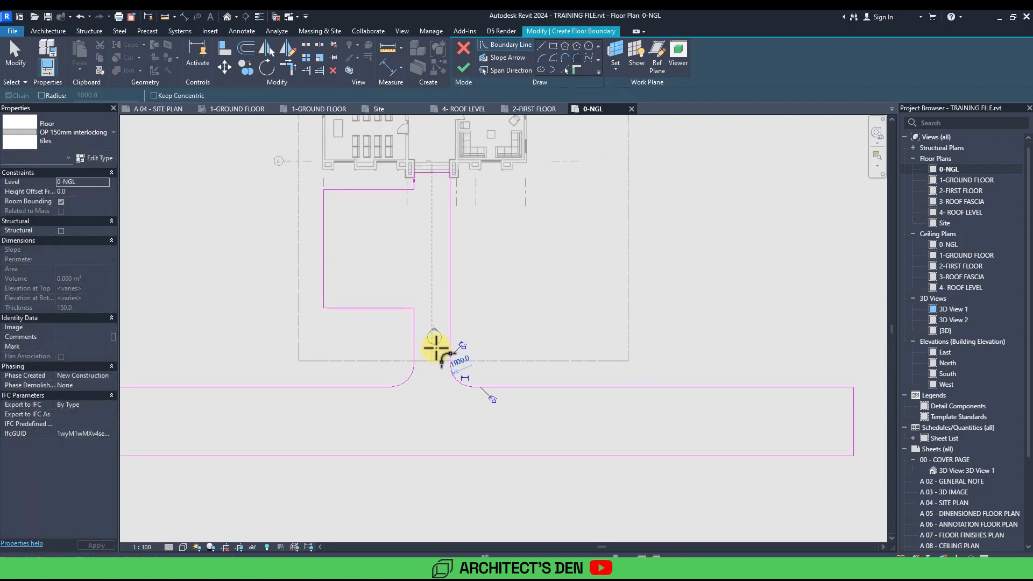
pyautogui.press('Escape')
pyautogui.press('Escape')
# Step: Widen the driveway by moving its left edge outward, using the temporary dimension measured from the right edge
pyautogui.click(414, 334)
pyautogui.scroll(2, 439, 323)
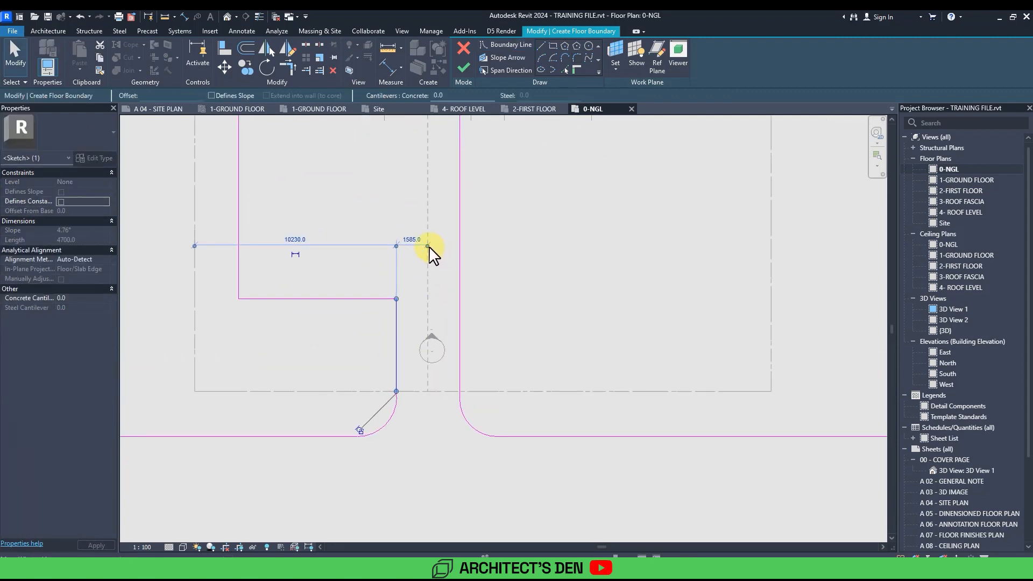
pyautogui.moveTo(429, 246); pyautogui.dragTo(460, 247)
pyautogui.press('Return')
pyautogui.click(335, 327)
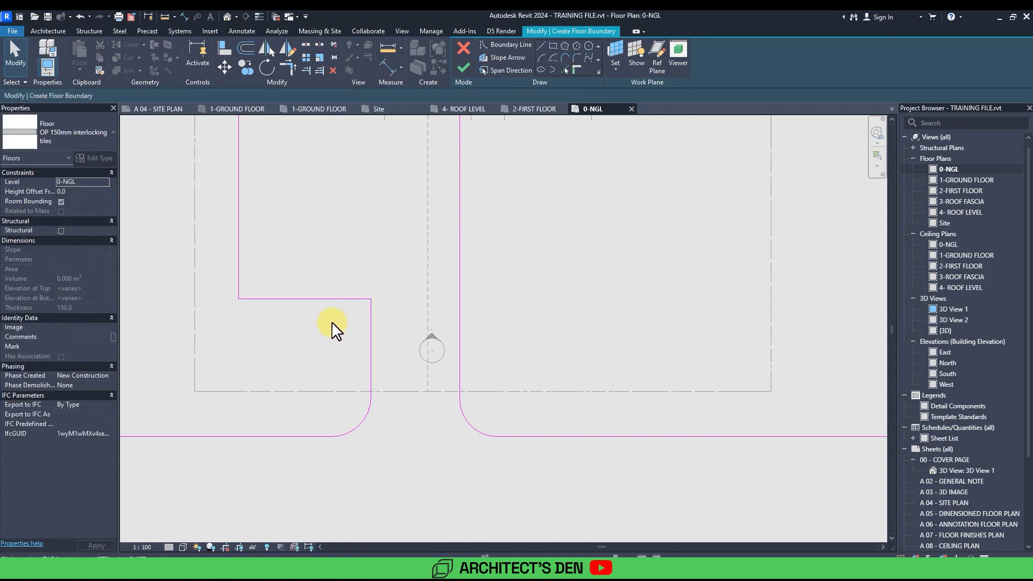
# Step: Fillet the corner between the forecourt's front edge and the driveway's left edge with a radius of about 1600 mm
pyautogui.moveTo(390, 357); pyautogui.dragTo(392, 406, button='middle')
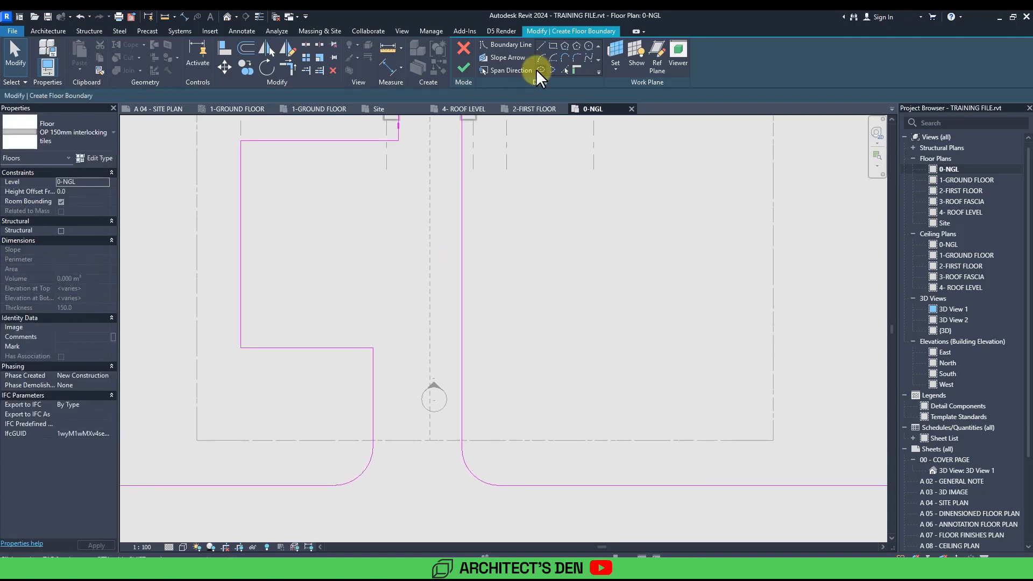
pyautogui.click(576, 56)
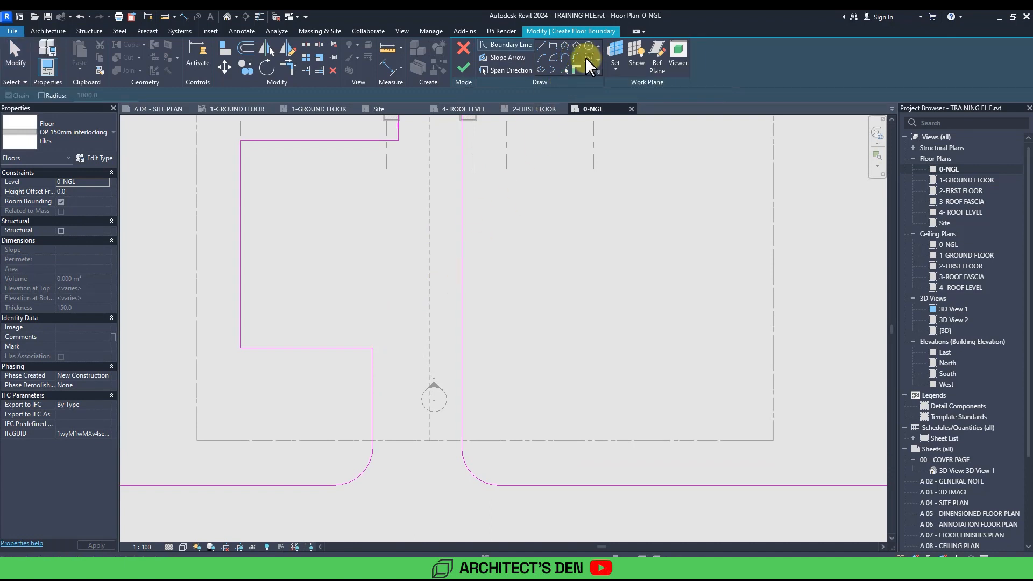
pyautogui.scroll(4, 374, 339)
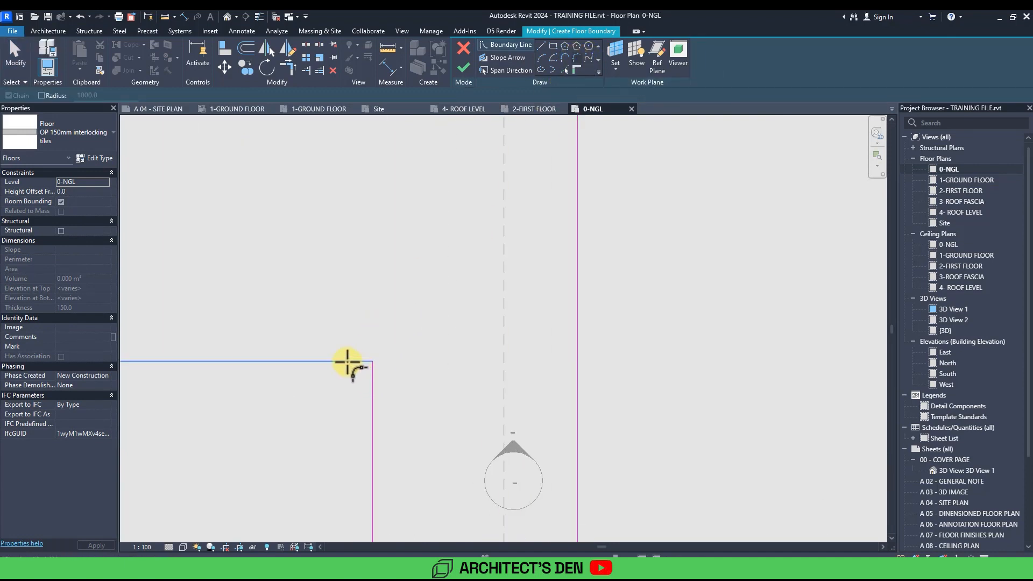
pyautogui.click(347, 362)
pyautogui.click(374, 385)
pyautogui.click(350, 384)
pyautogui.scroll(-3, 344, 379)
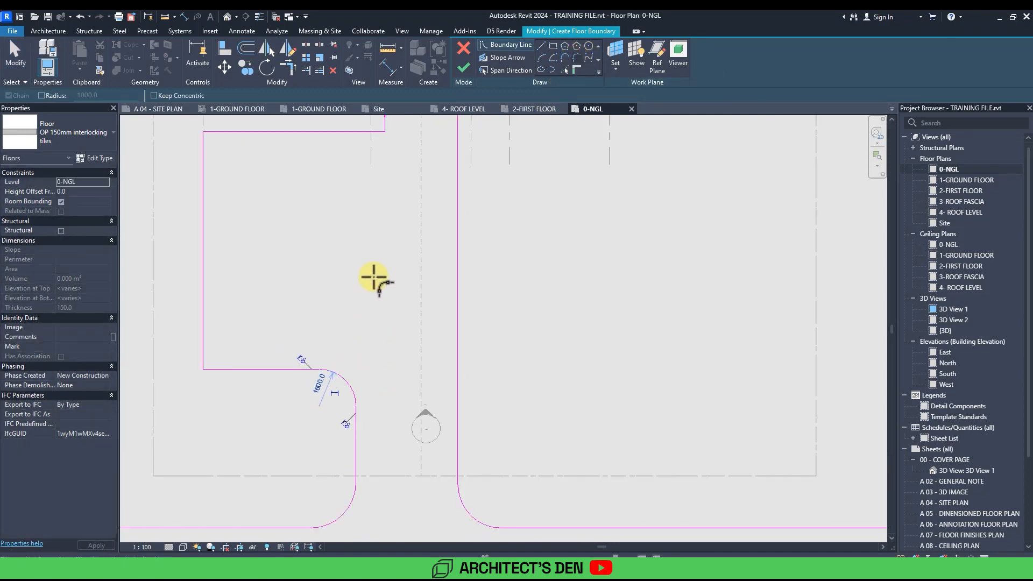
# Step: Fillet the corner between the forecourt's rear edge and the entrance steps' left side with a radius of about 900 mm
pyautogui.moveTo(358, 149); pyautogui.dragTo(368, 251, button='middle')
pyautogui.scroll(2, 386, 232)
pyautogui.click(381, 237)
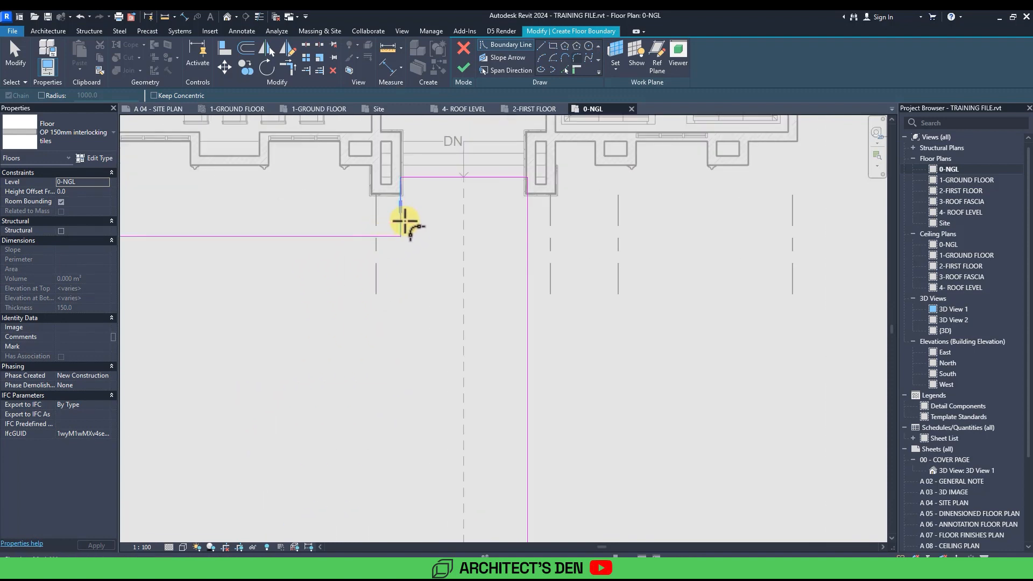
pyautogui.click(401, 221)
pyautogui.click(393, 225)
pyautogui.click(376, 213)
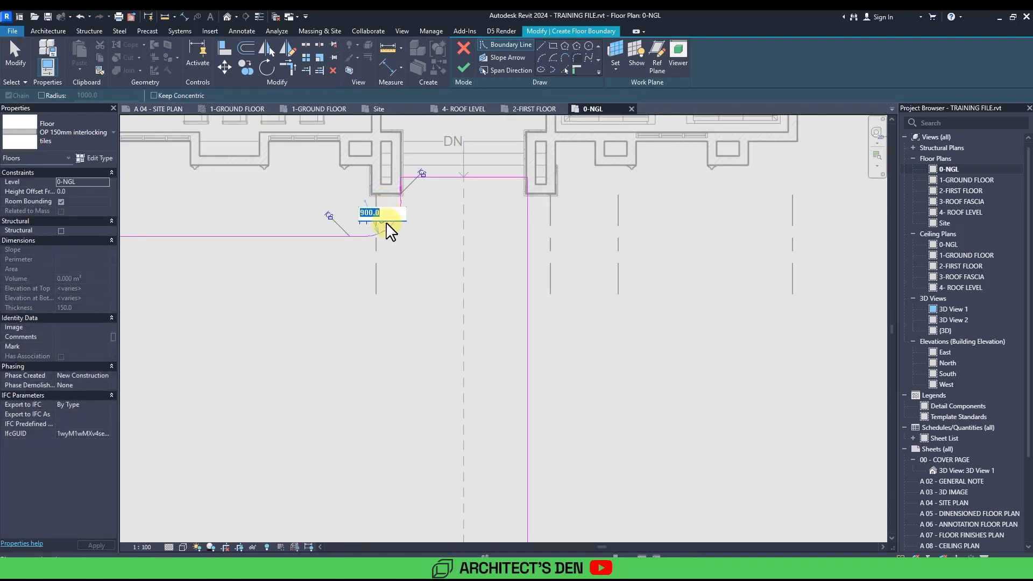
pyautogui.press('Escape')
pyautogui.scroll(-4, 438, 267)
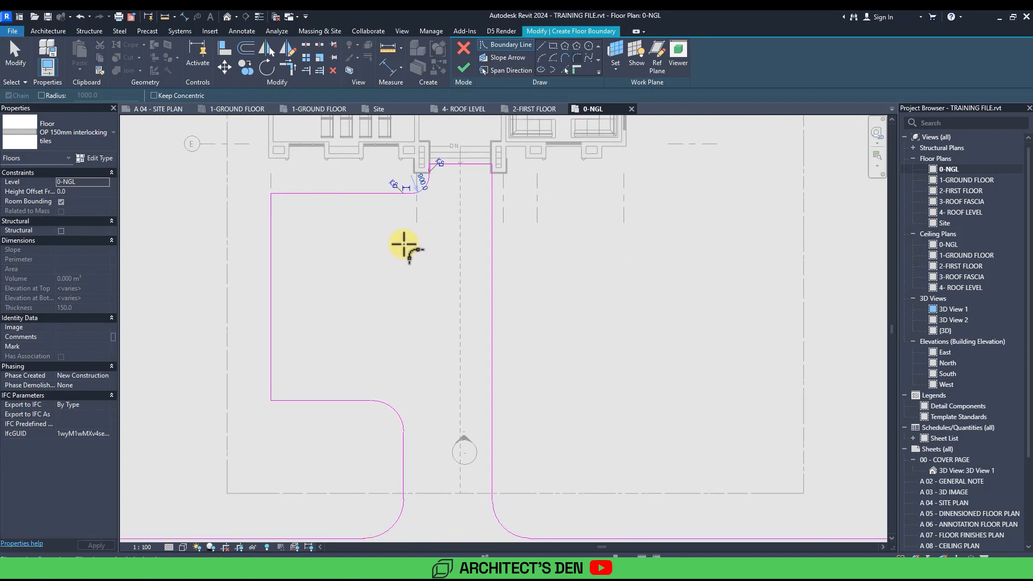
pyautogui.press('Escape')
# Step: Finish the boundary sketch to create the interlocking-tile floor with its forecourt, driveway and road strip
pyautogui.click(347, 195)
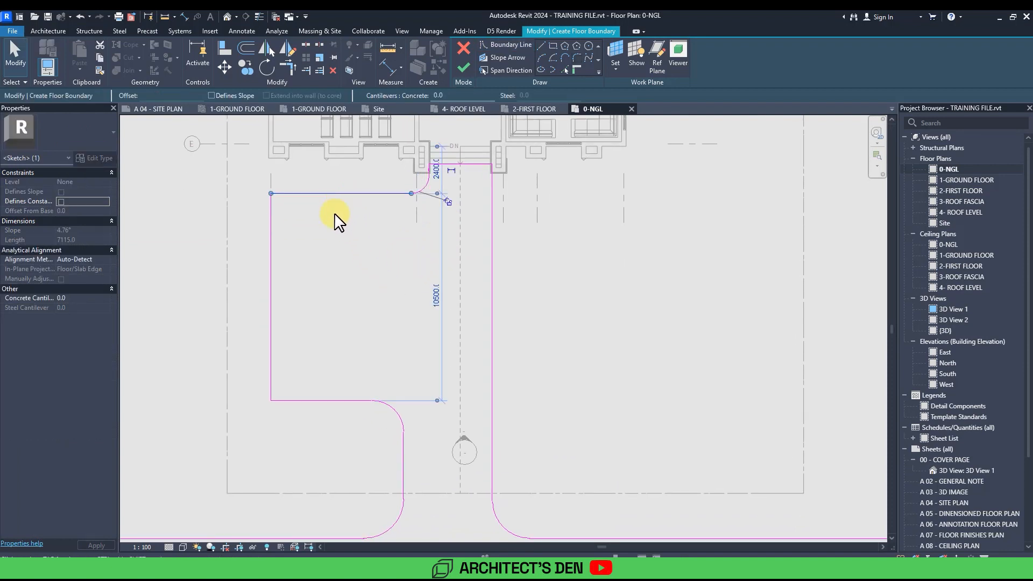
pyautogui.click(285, 300)
pyautogui.click(271, 293)
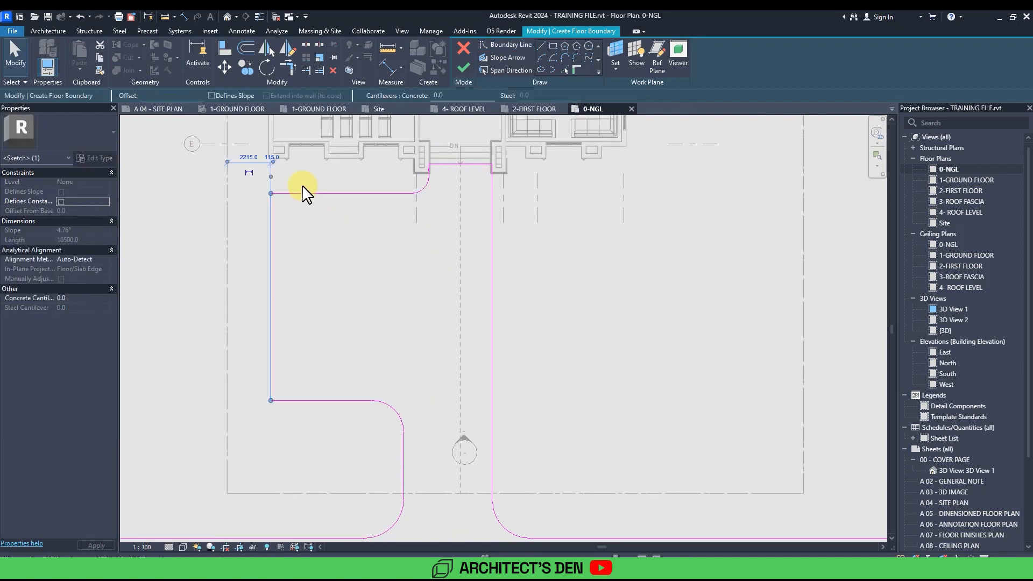
pyautogui.click(286, 251)
pyautogui.scroll(-5, 465, 279)
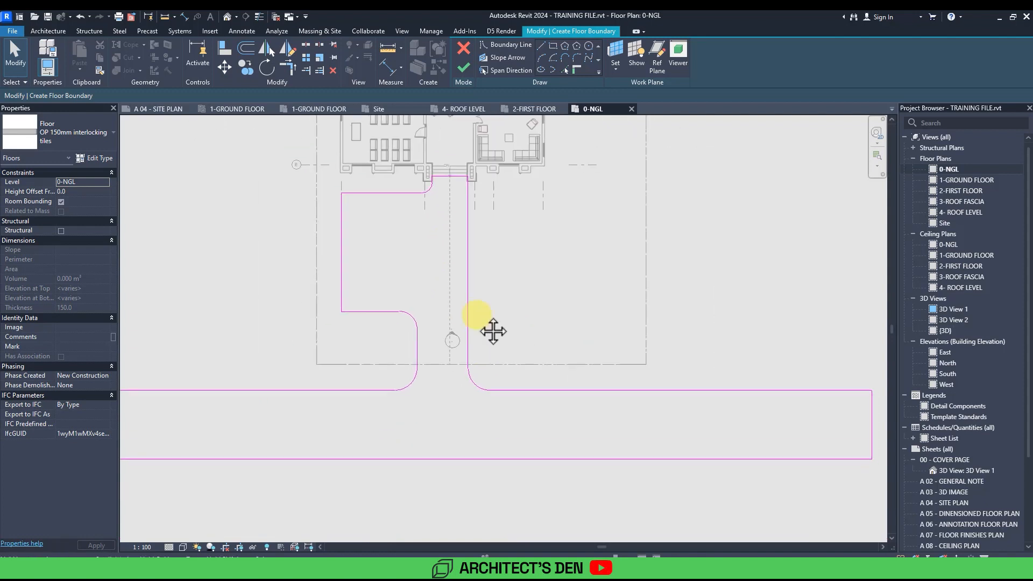
pyautogui.moveTo(377, 355); pyautogui.dragTo(440, 360, button='middle')
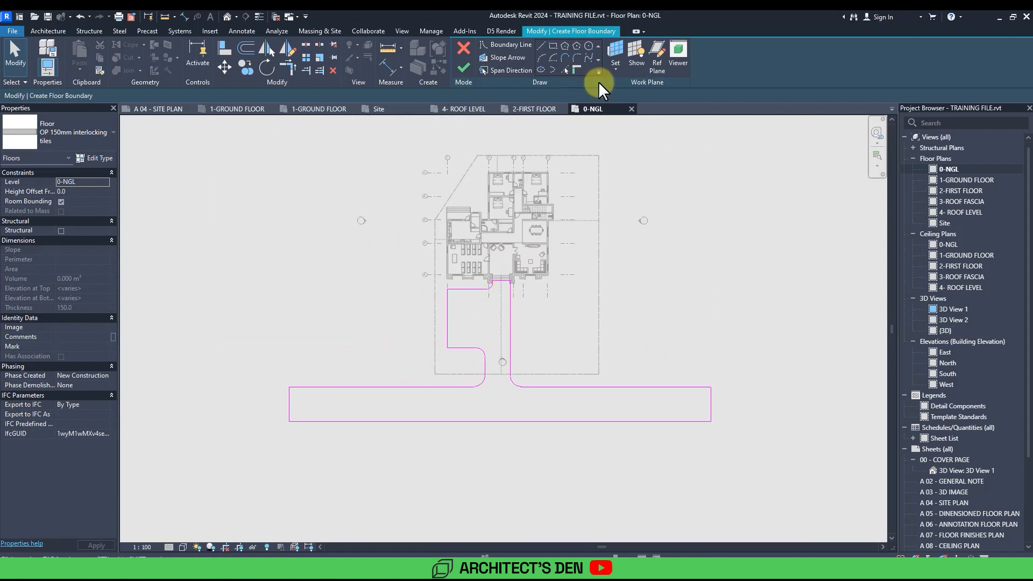
pyautogui.click(463, 67)
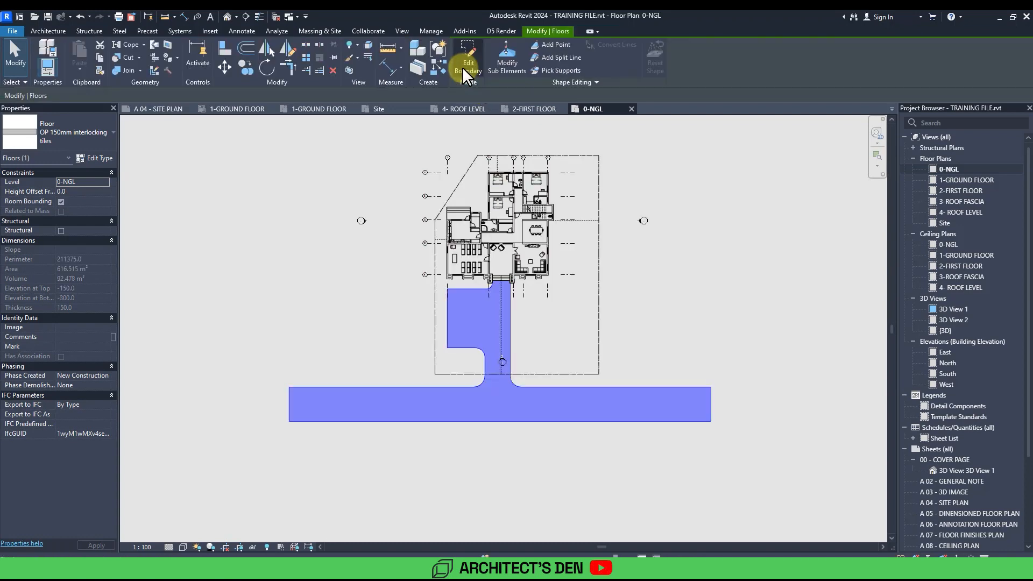
pyautogui.click(547, 334)
pyautogui.scroll(3, 508, 337)
pyautogui.moveTo(507, 337); pyautogui.dragTo(429, 393, button='middle')
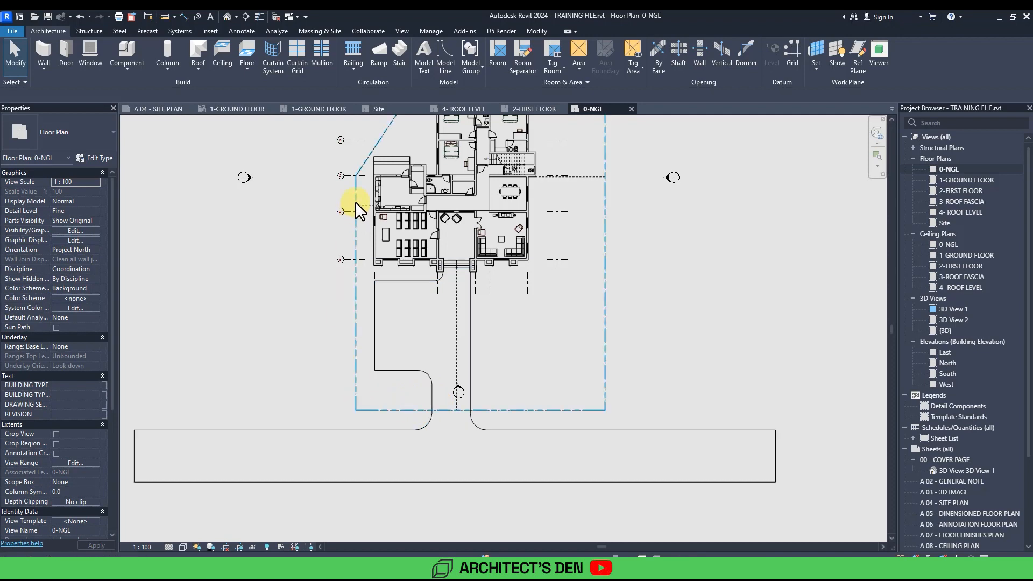
pyautogui.moveTo(352, 194); pyautogui.dragTo(346, 277, button='middle')
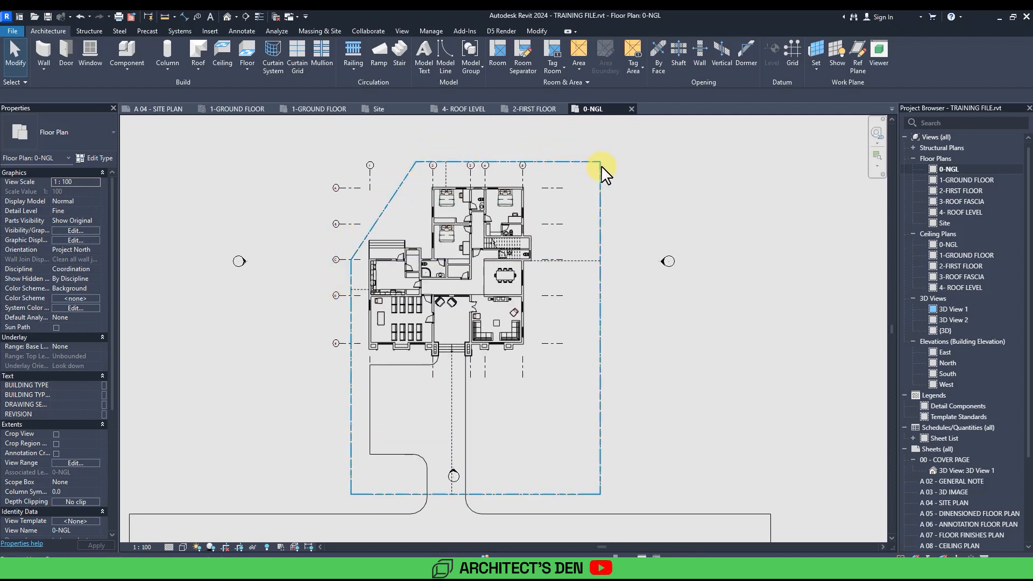
# Step: Open the default 3D view and switch it to a visual style that shows material textures
pyautogui.press('3')
pyautogui.press('d')
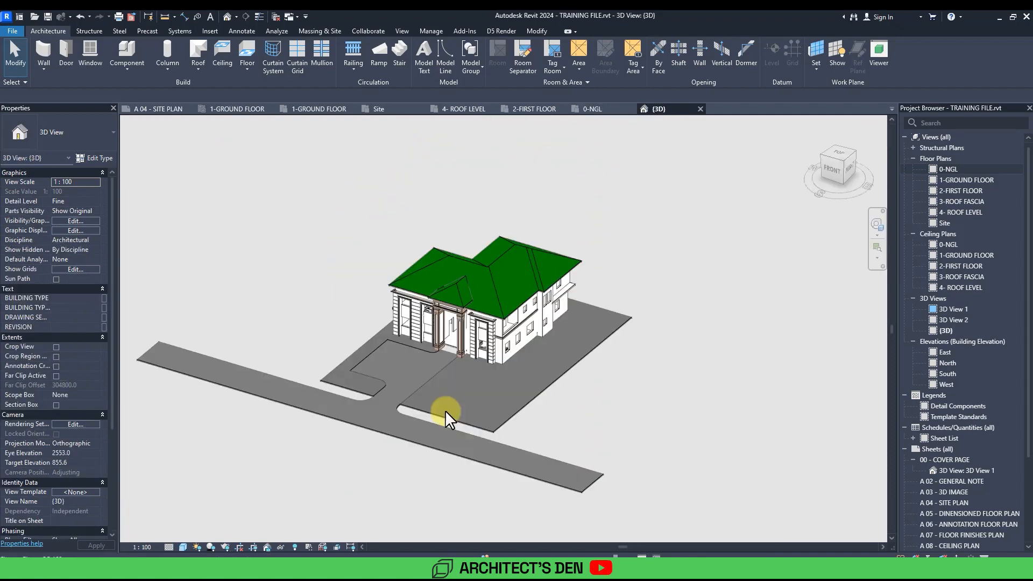
pyautogui.scroll(4, 444, 409)
pyautogui.scroll(5, 327, 389)
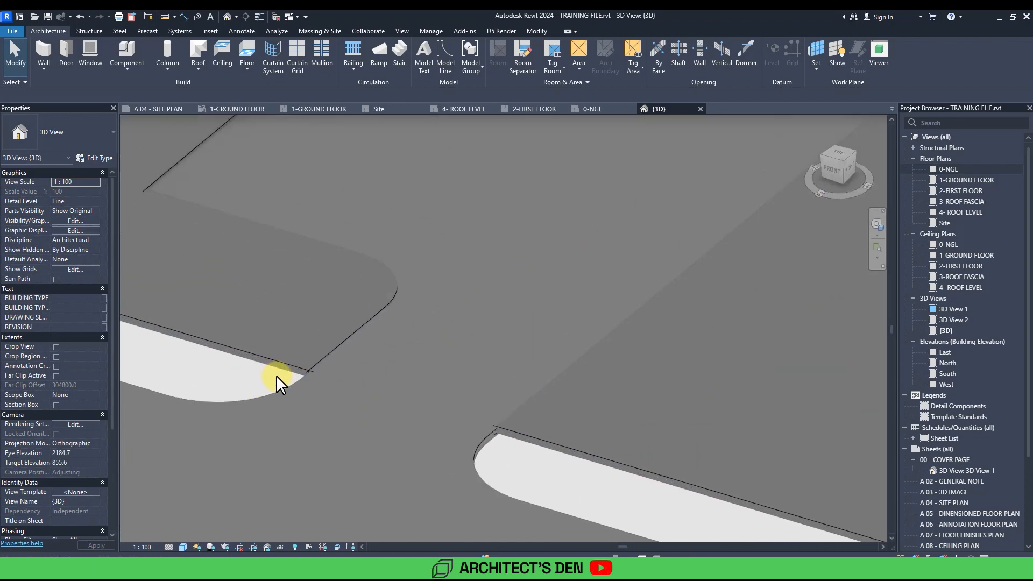
pyautogui.click(288, 396)
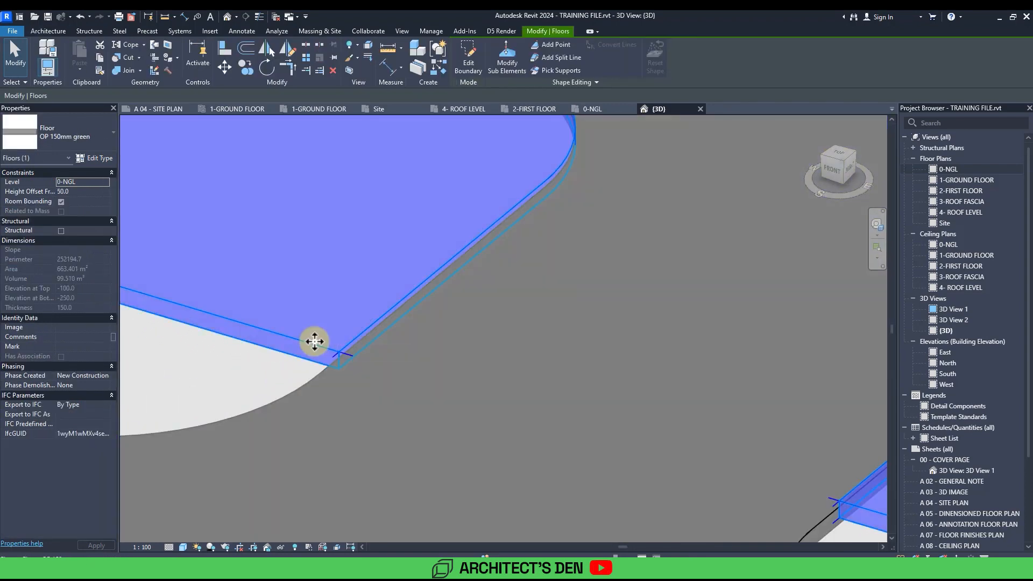
pyautogui.click(316, 343)
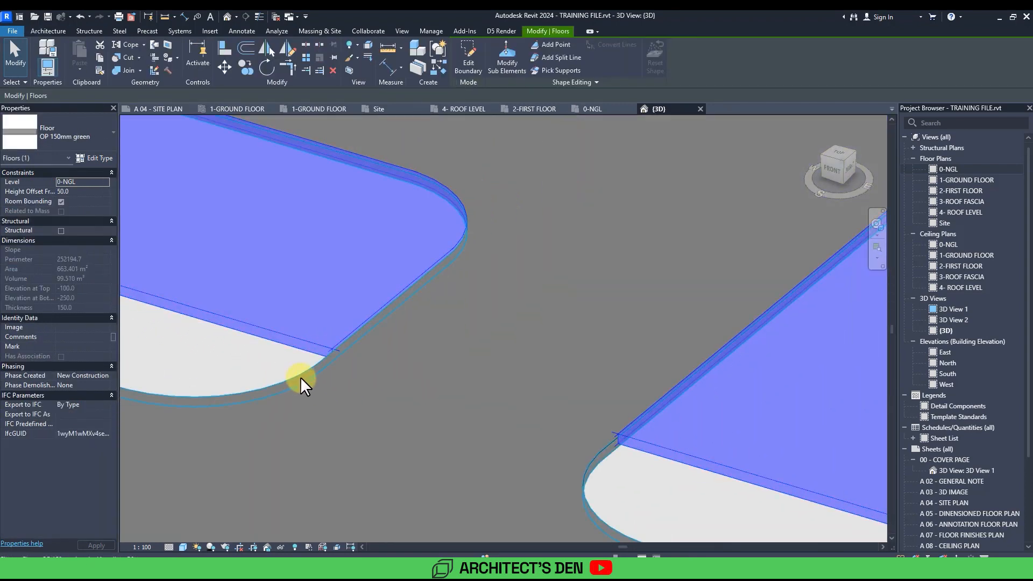
pyautogui.press('Escape')
pyautogui.scroll(-4, 406, 353)
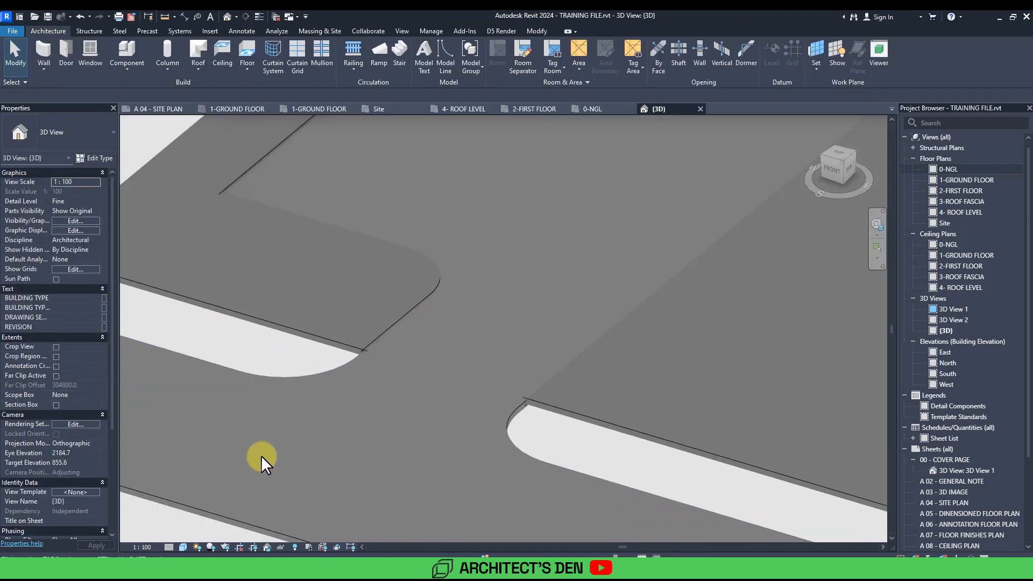
pyautogui.click(186, 544)
pyautogui.click(207, 526)
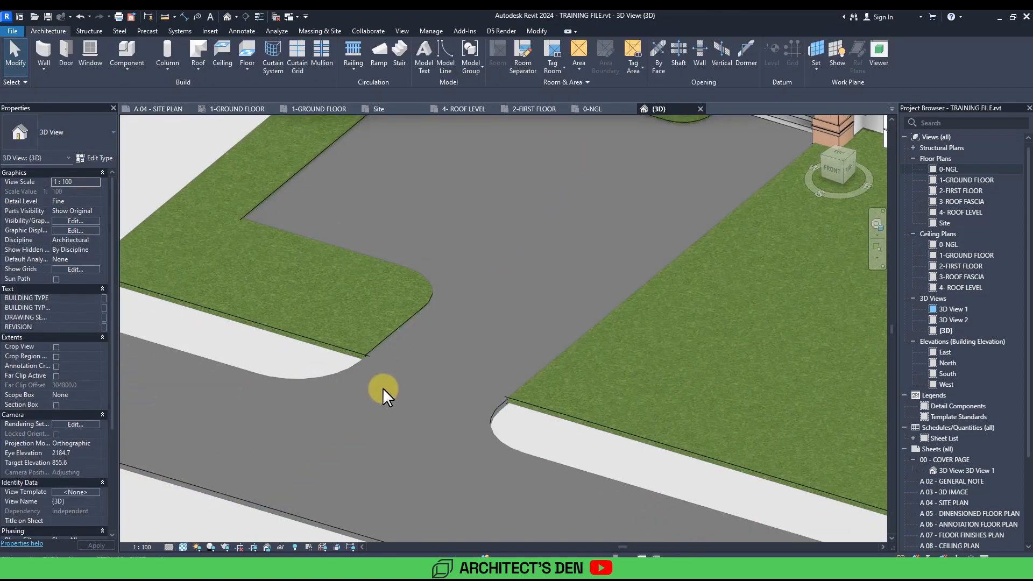
# Step: Examine the paved floor from several distances, especially where its forecourt and driveway edges meet the green floor
pyautogui.scroll(-2, 428, 341)
pyautogui.scroll(-2, 413, 377)
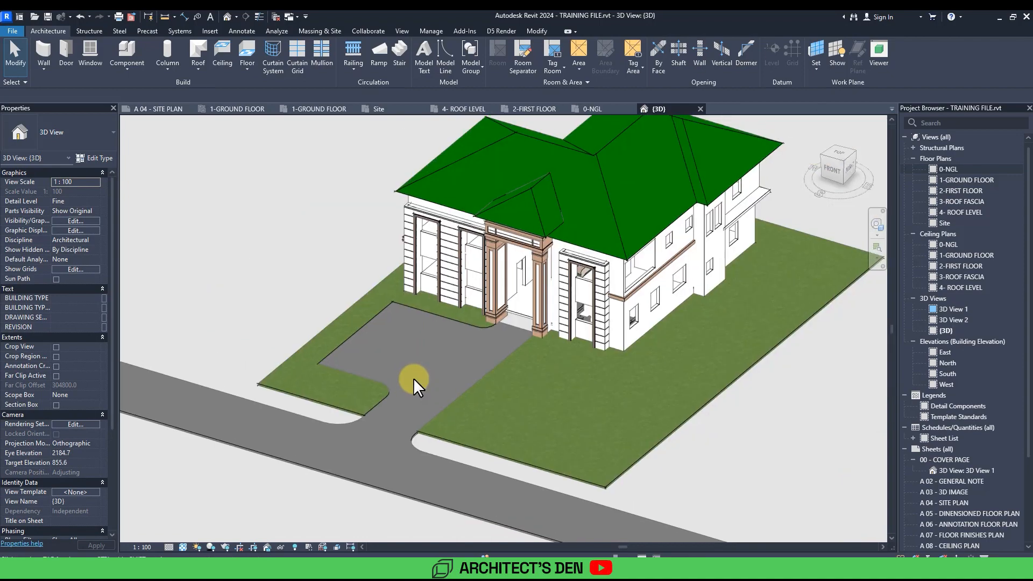
pyautogui.keyDown('shift'); pyautogui.moveTo(500, 391); pyautogui.dragTo(509, 391, button='middle'); pyautogui.keyUp('shift')
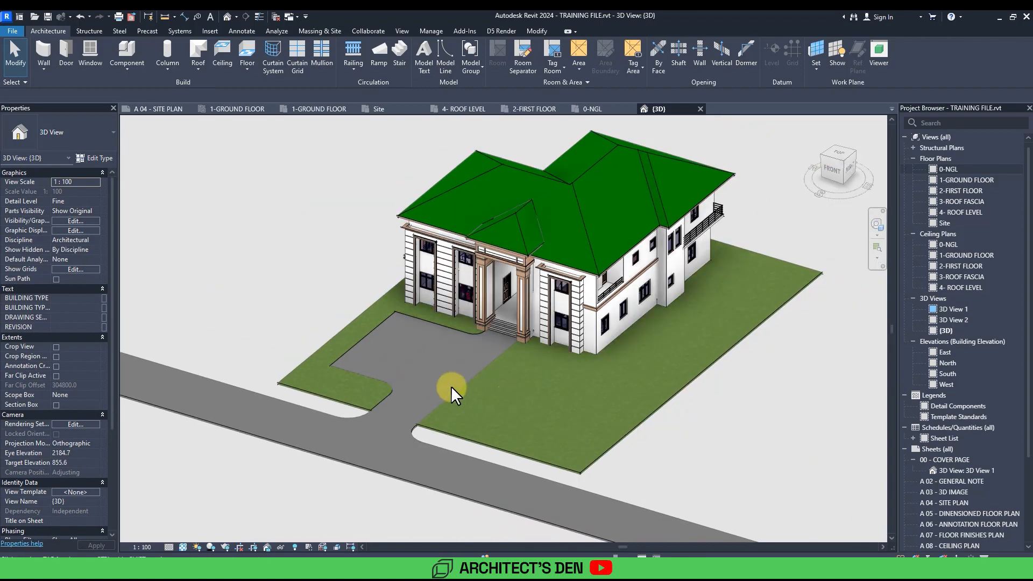
pyautogui.scroll(5, 406, 413)
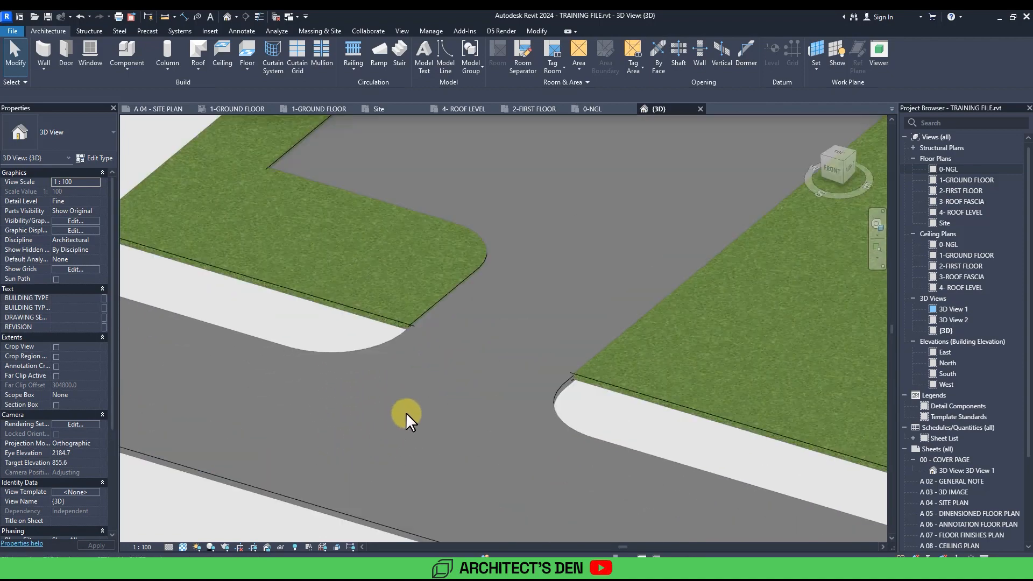
pyautogui.scroll(-5, 415, 376)
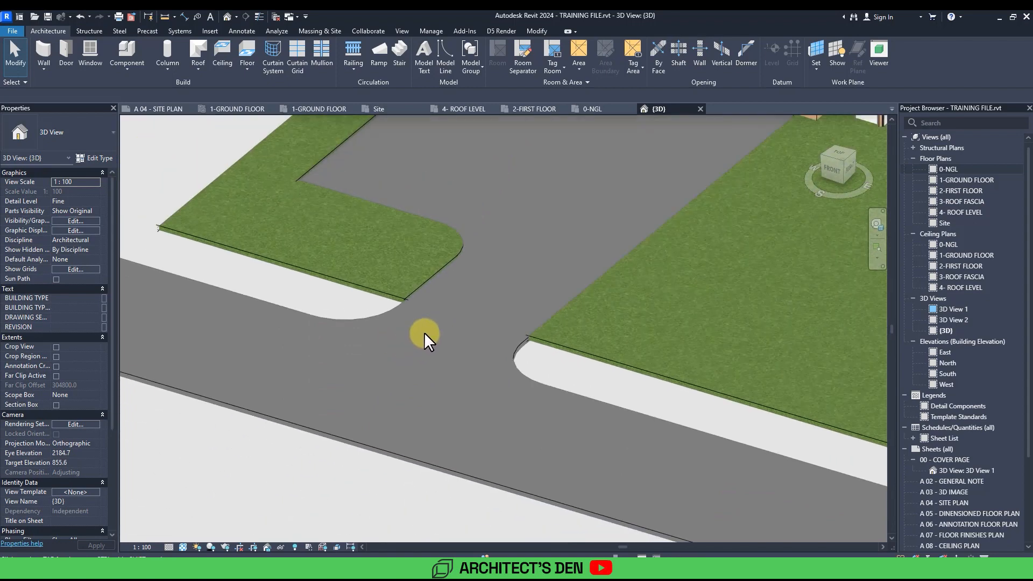
pyautogui.scroll(-5, 428, 401)
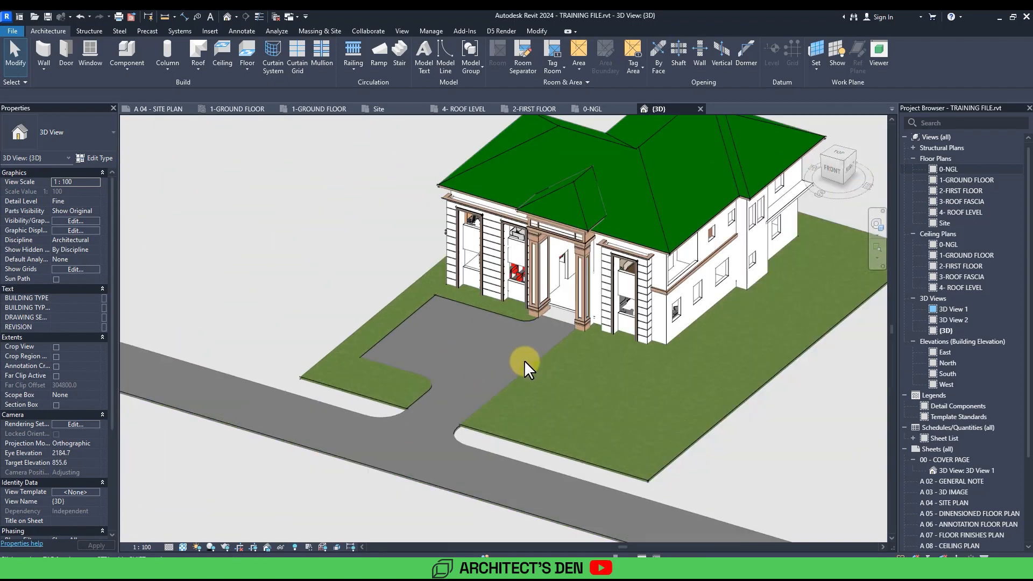
pyautogui.scroll(1, 408, 380)
pyautogui.scroll(2, 408, 380)
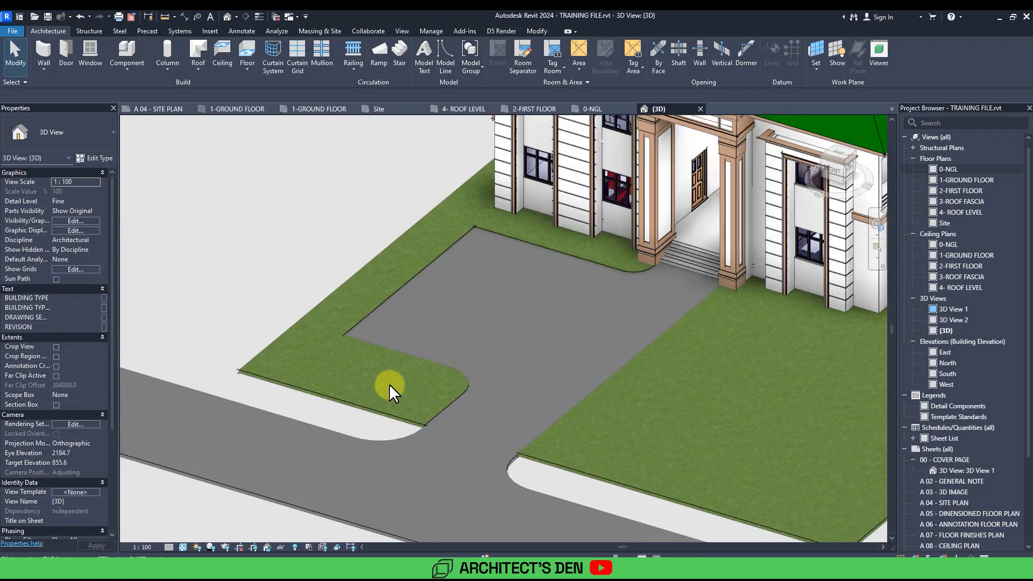
pyautogui.scroll(4, 444, 377)
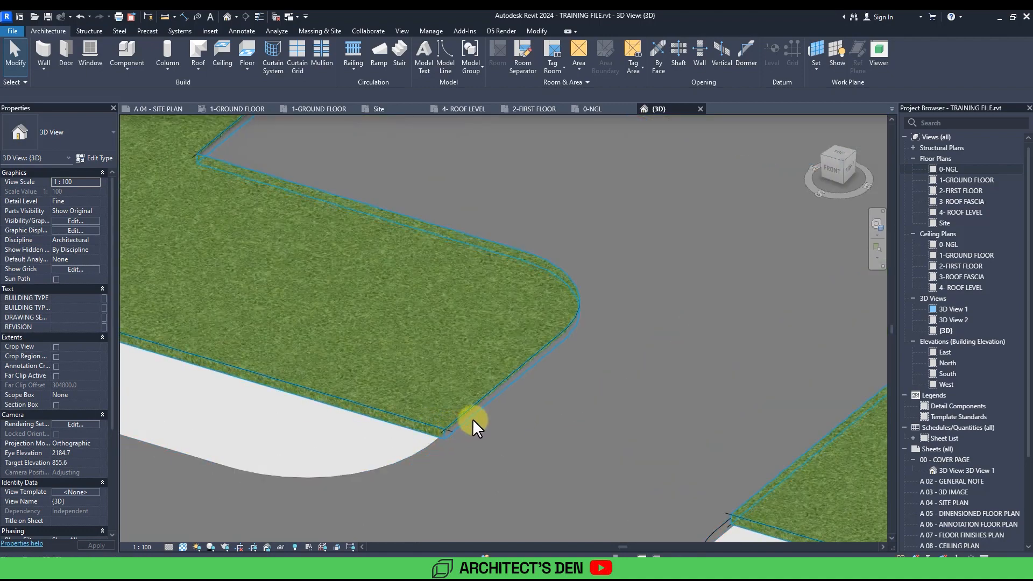
pyautogui.moveTo(564, 287); pyautogui.dragTo(596, 410, button='middle')
pyautogui.scroll(2, 354, 337)
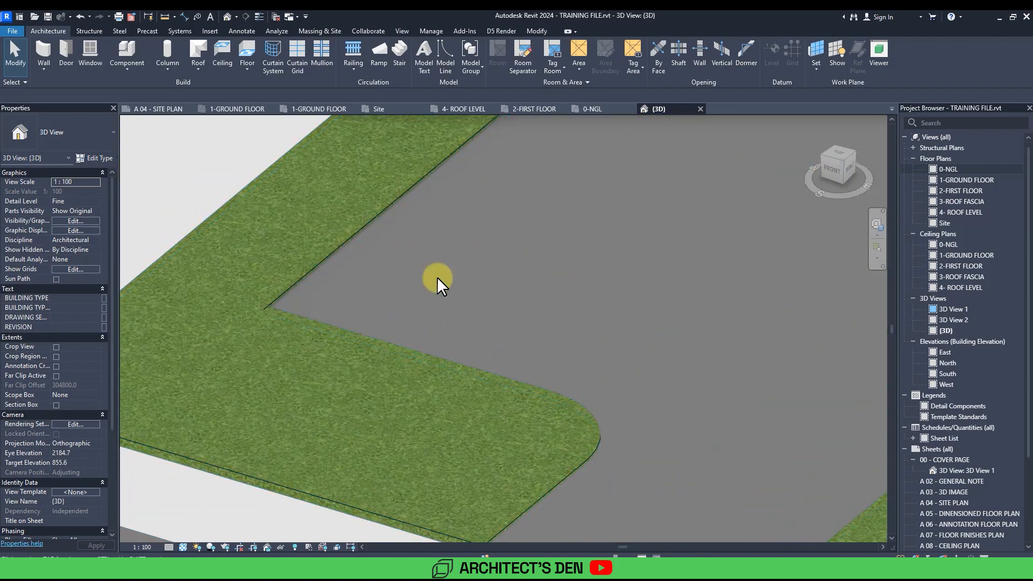
pyautogui.scroll(-6, 361, 364)
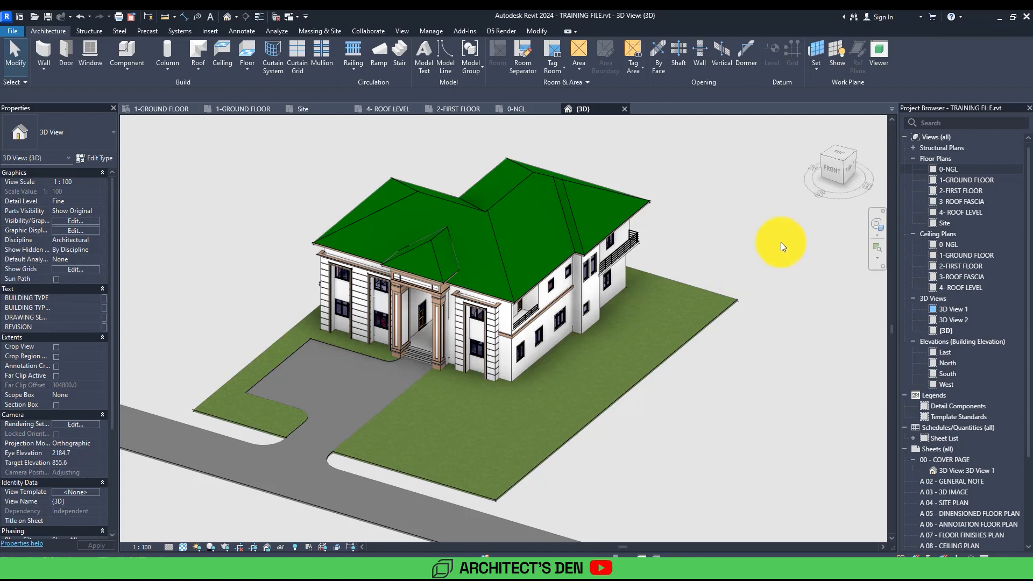
# Step: Open the 0-NGL floor plan at the forecourt and driveway area
pyautogui.click(948, 160)
pyautogui.doubleClick(950, 170)
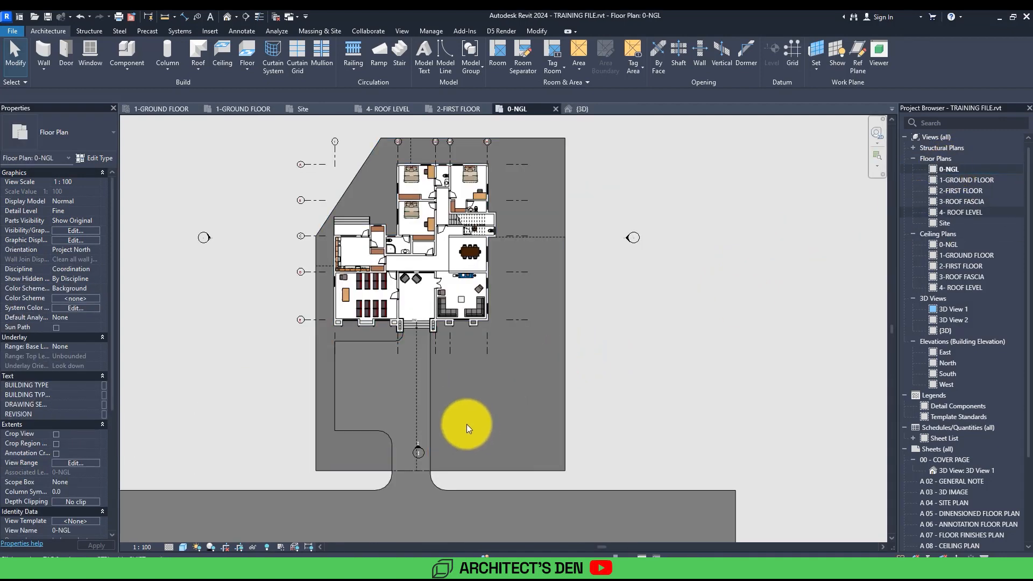
pyautogui.scroll(5, 466, 424)
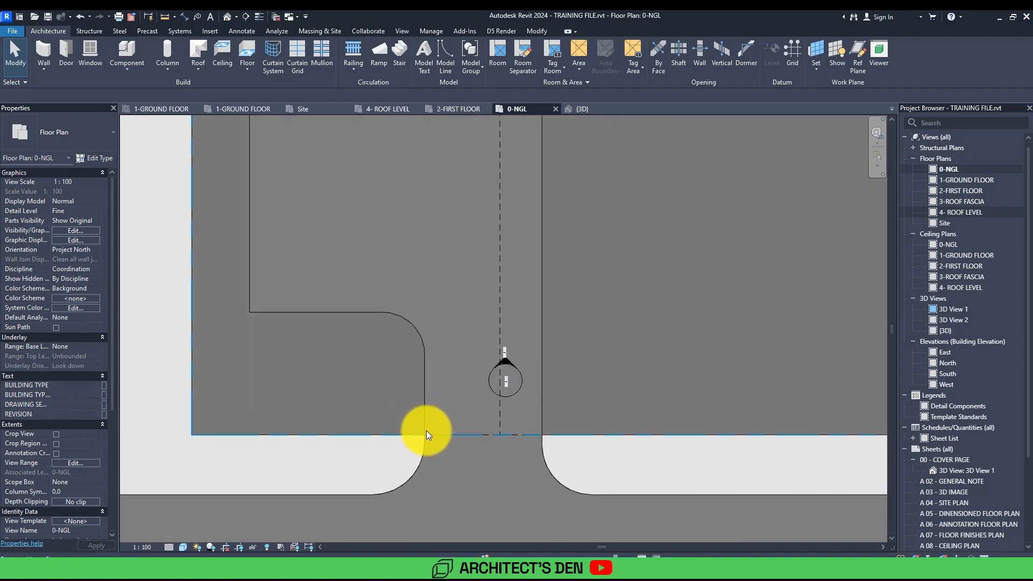
pyautogui.moveTo(427, 432); pyautogui.dragTo(435, 490, button='middle')
pyautogui.moveTo(315, 319); pyautogui.dragTo(324, 390, button='middle')
pyautogui.scroll(-1, 324, 389)
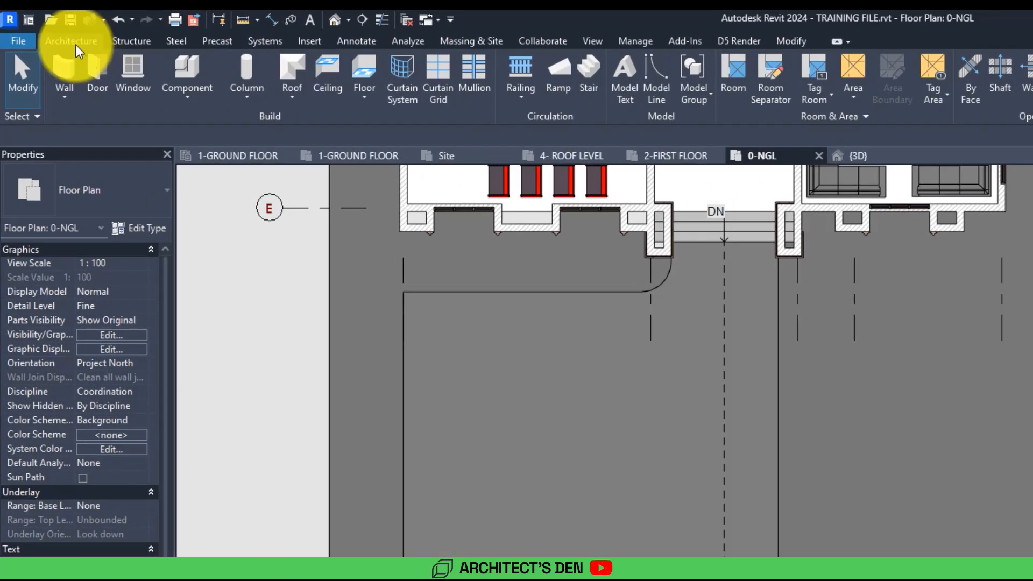
# Step: Start the Slab Edge command for floors, dismiss the save reminder without saving, and check the available slab edge types
pyautogui.click(364, 106)
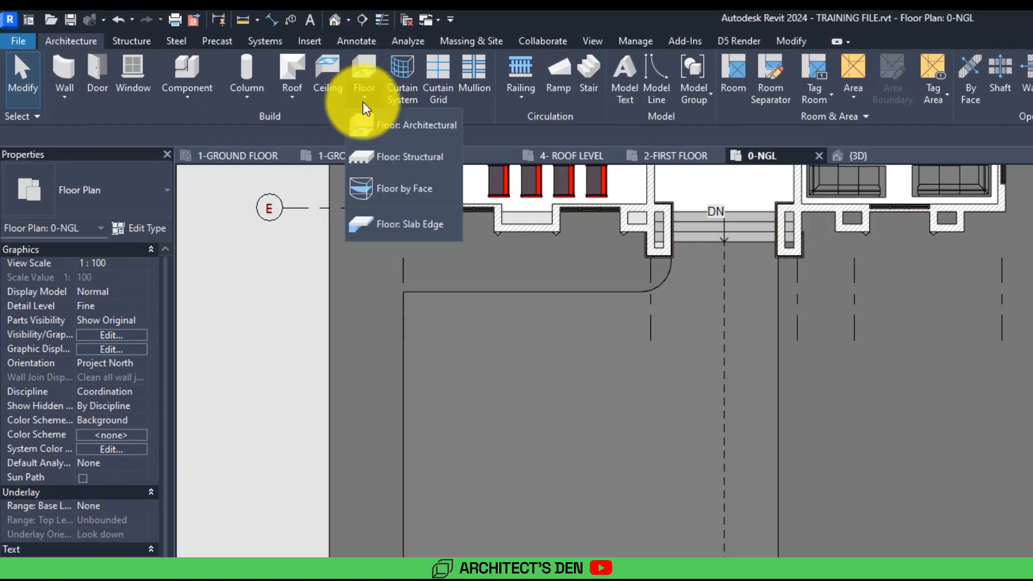
pyautogui.click(396, 237)
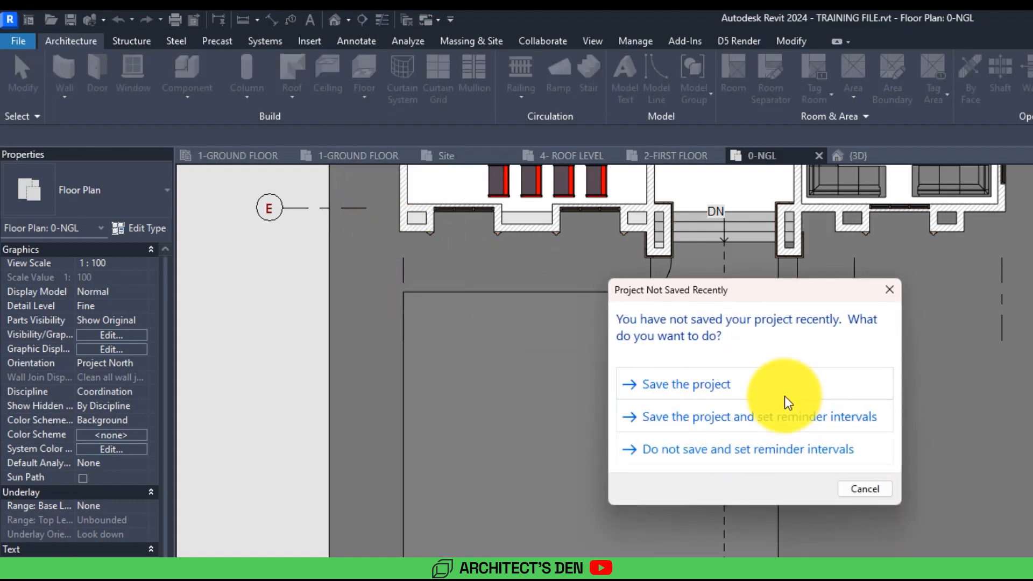
pyautogui.click(856, 494)
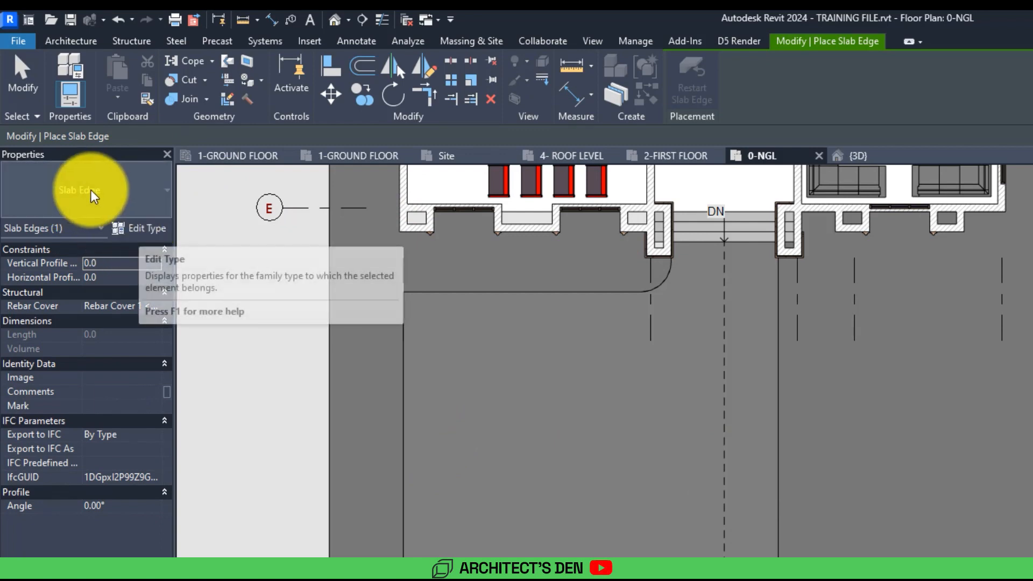
pyautogui.click(129, 203)
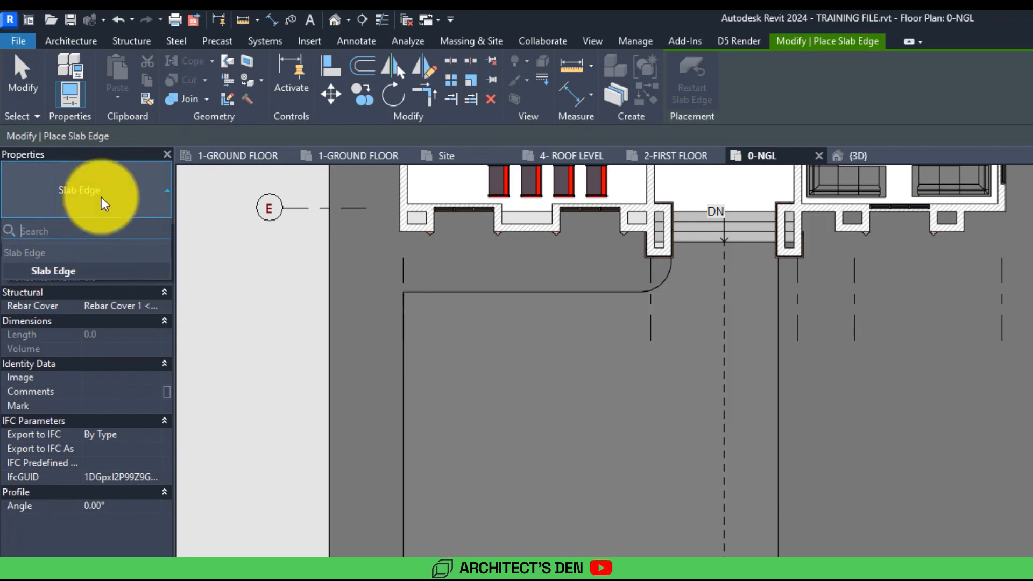
pyautogui.click(118, 203)
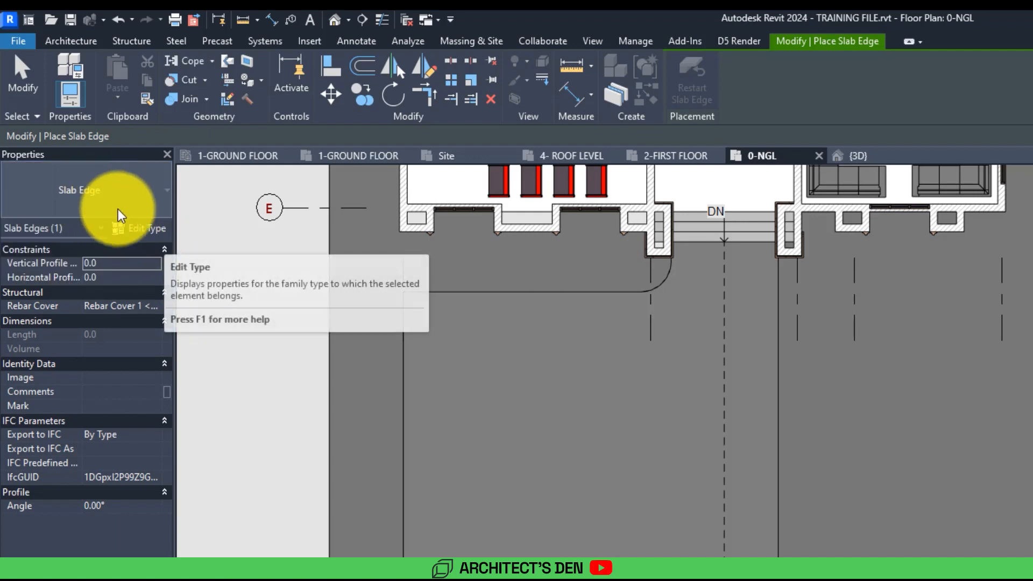
# Step: Set the slab edge type's profile to UK_Rectangular Handrail : 6 x 35mm in its type properties
pyautogui.click(141, 233)
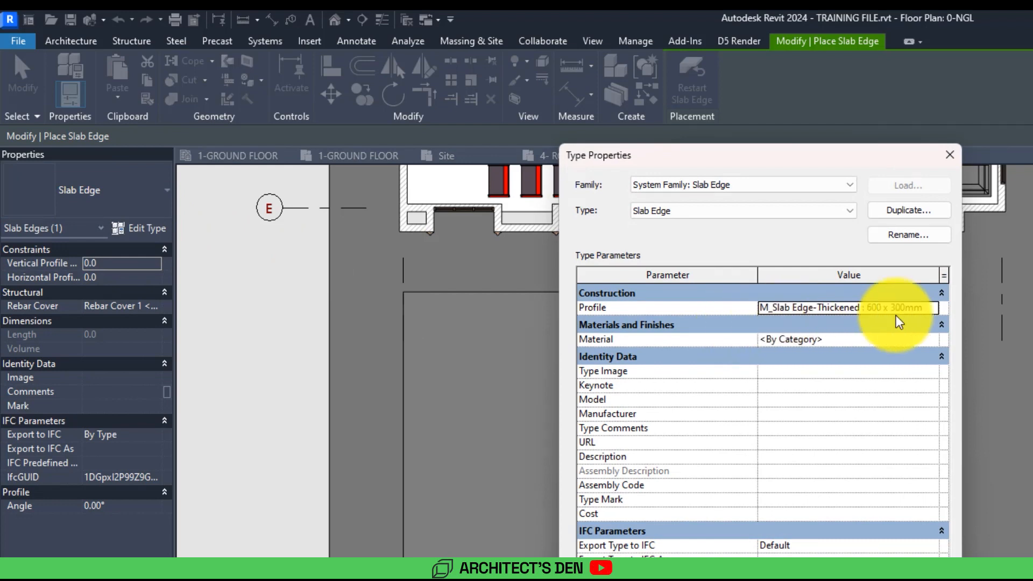
pyautogui.click(933, 312)
pyautogui.click(933, 309)
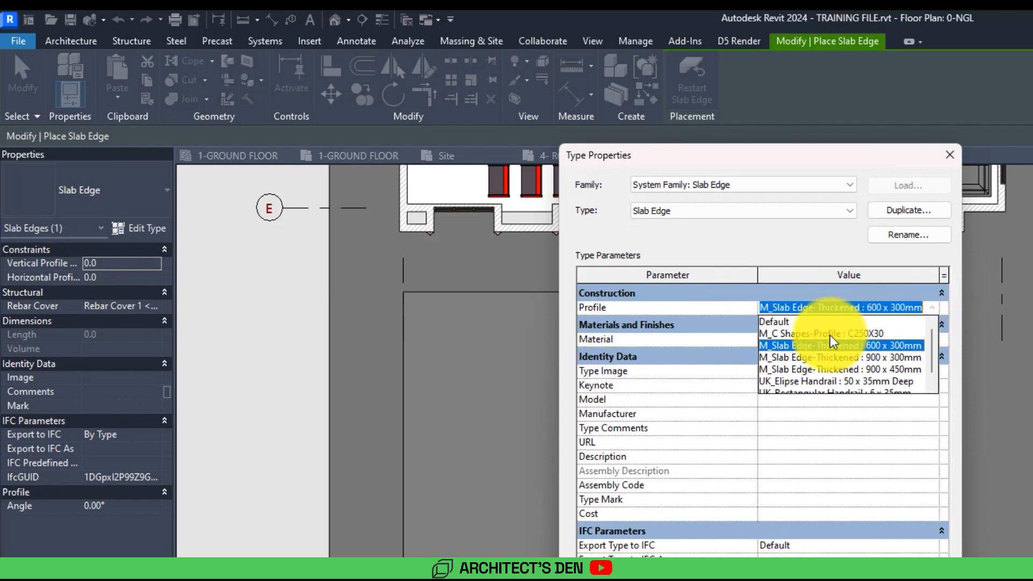
pyautogui.scroll(-1, 851, 382)
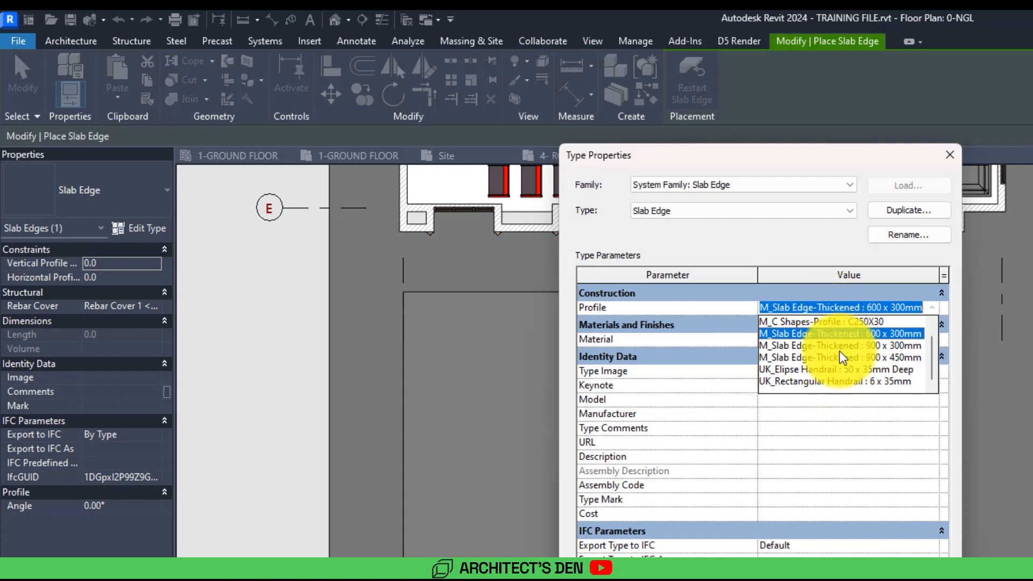
pyautogui.scroll(1, 882, 375)
pyautogui.scroll(1, 883, 375)
pyautogui.scroll(-1, 880, 379)
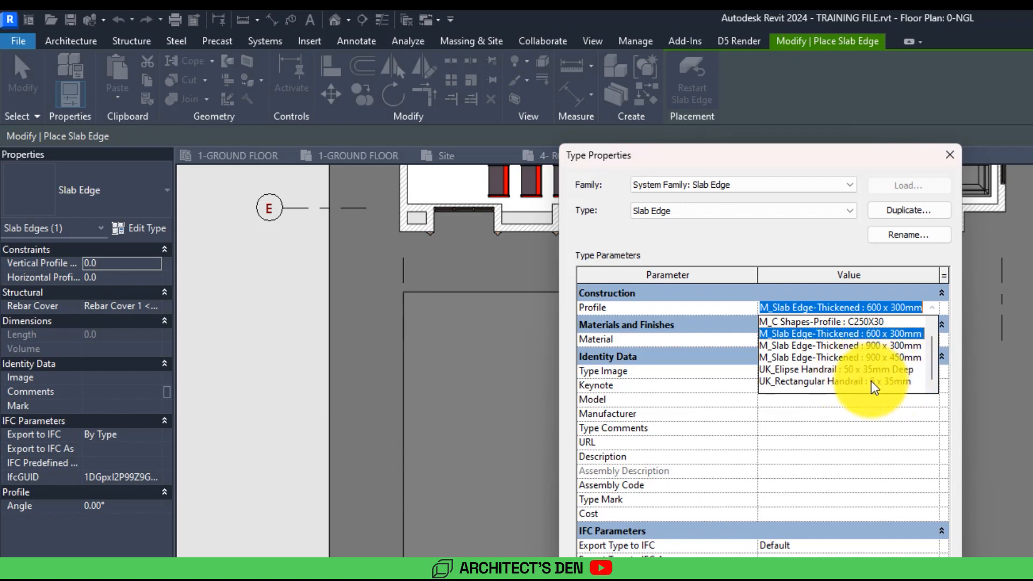
pyautogui.click(889, 381)
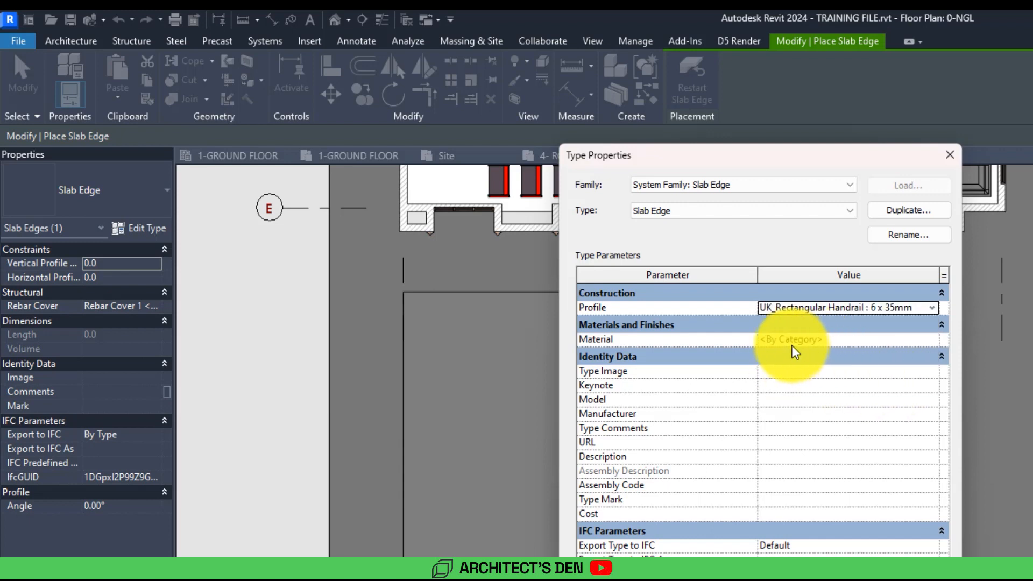
pyautogui.press('Return')
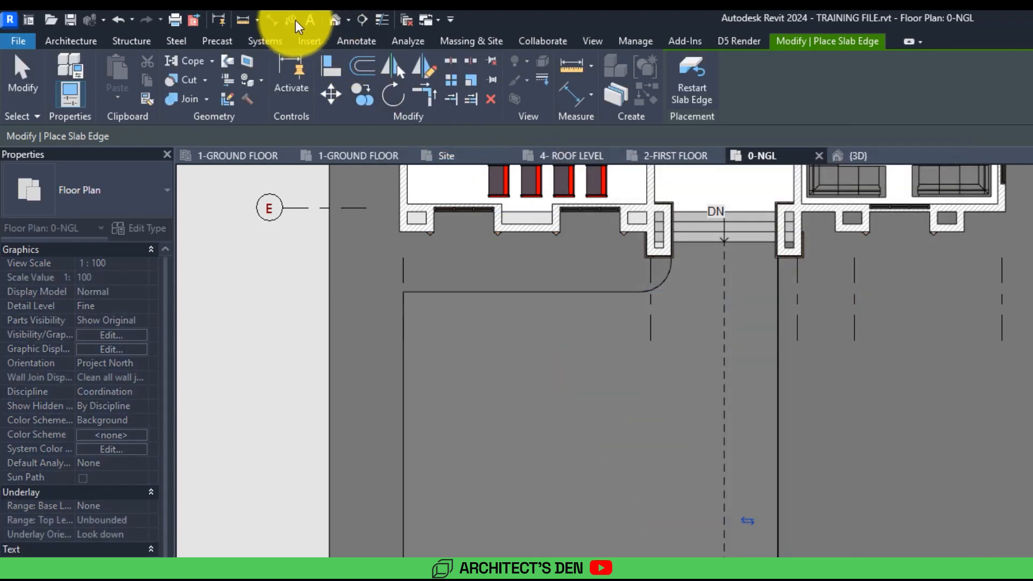
# Step: Place a slab edge in the default 3D view along the short straight lawn edge where the driveway meets the road
pyautogui.click(334, 20)
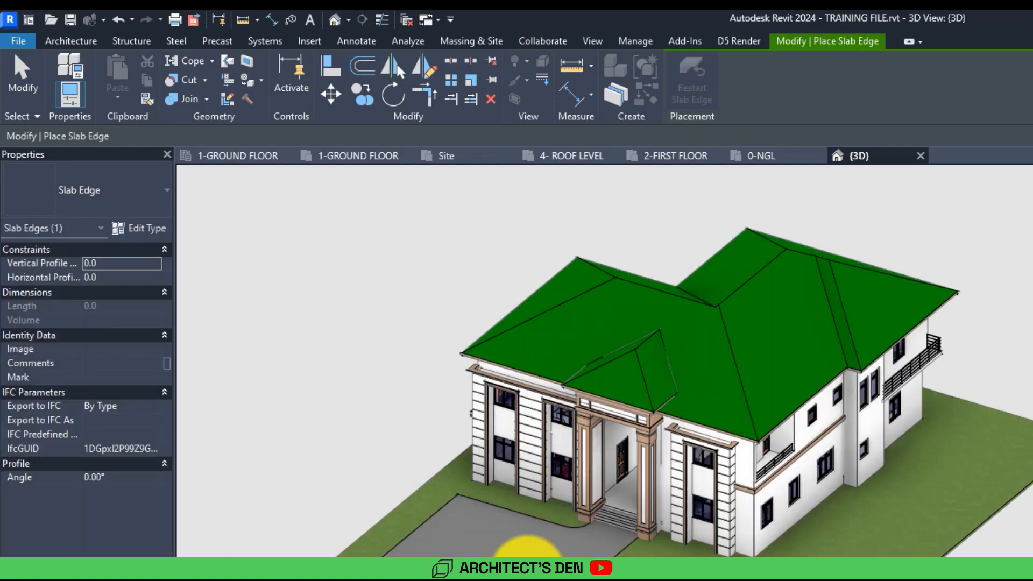
pyautogui.scroll(5, 560, 549)
pyautogui.scroll(2, 546, 554)
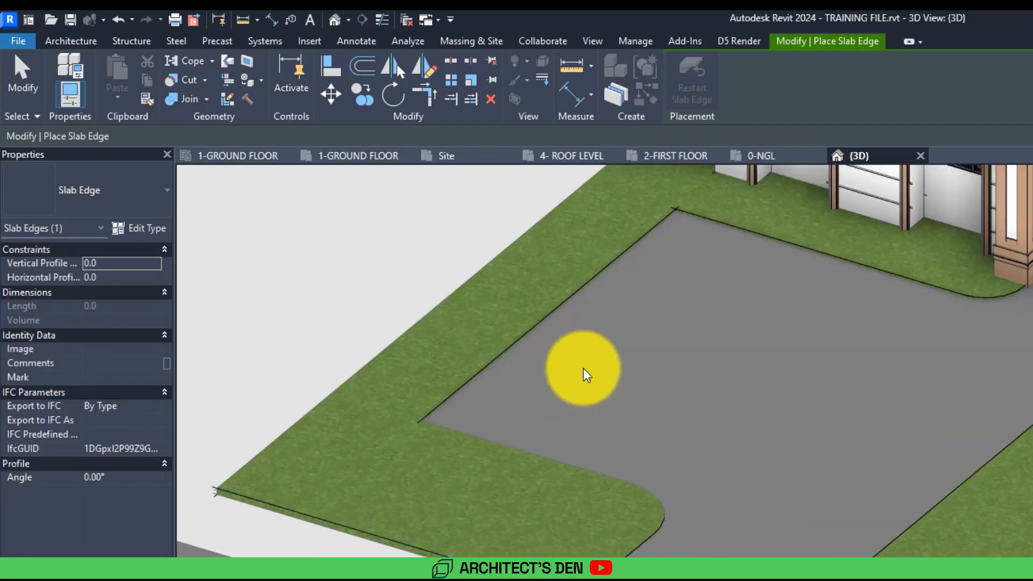
pyautogui.scroll(5, 592, 555)
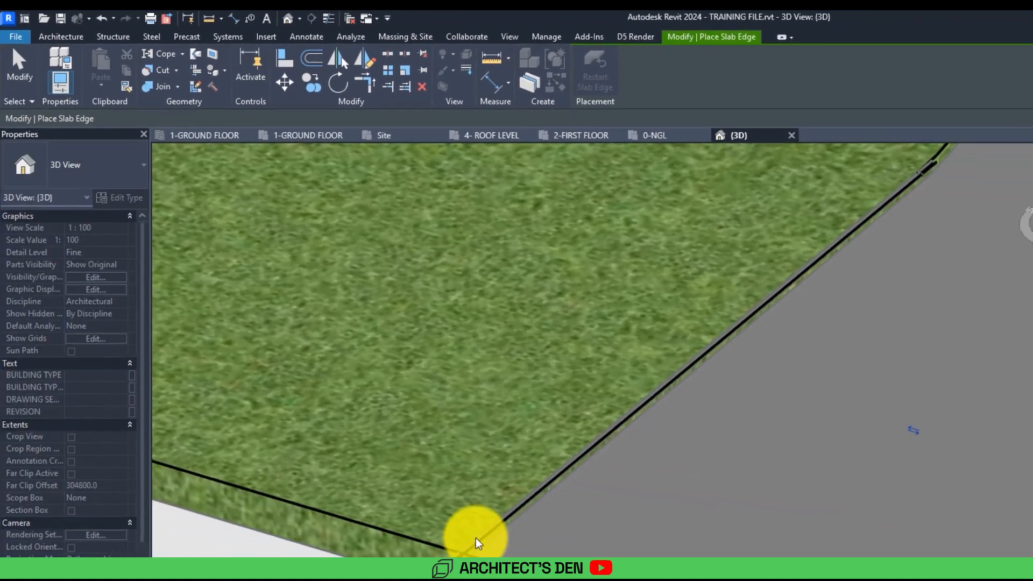
pyautogui.scroll(3, 425, 415)
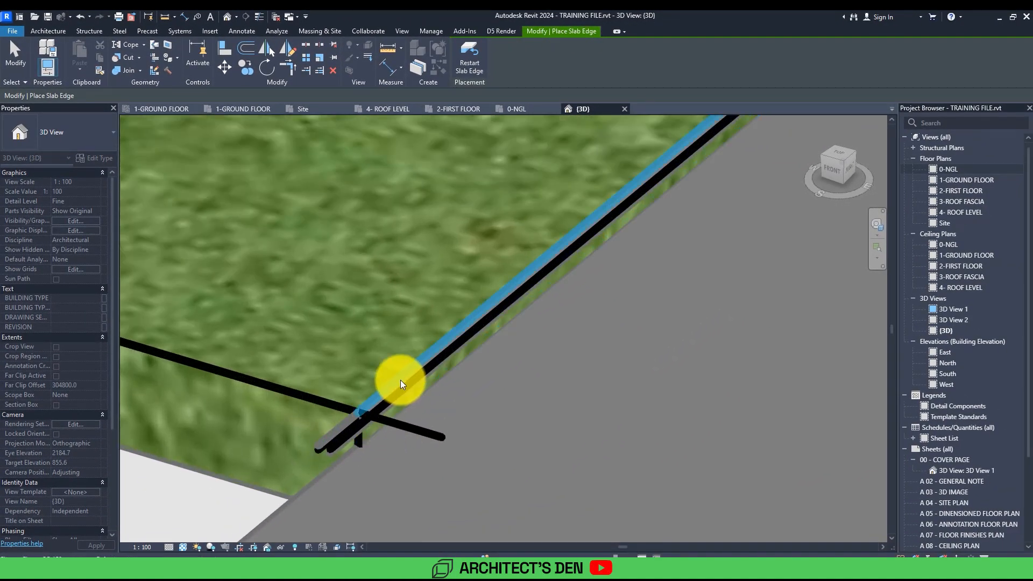
pyautogui.click(400, 380)
# Step: Turn on thin lines and examine the placed slab edge up close and against the whole forecourt
pyautogui.click(259, 16)
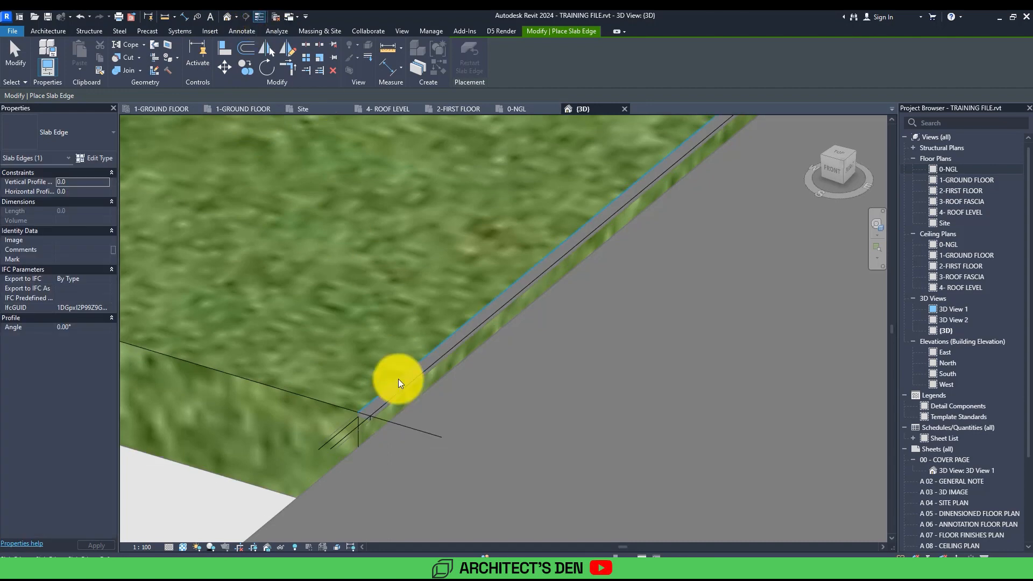
pyautogui.scroll(4, 399, 379)
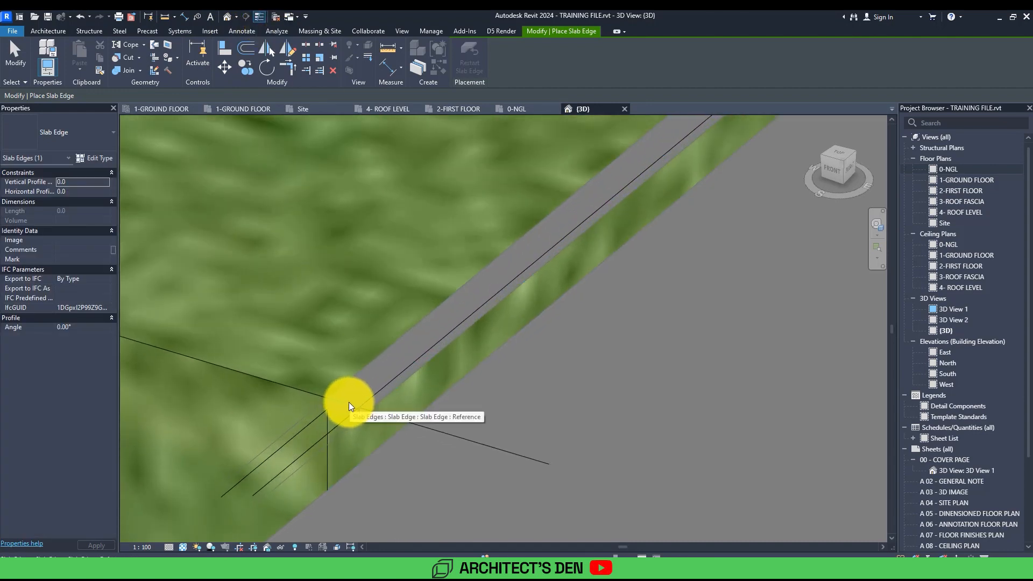
pyautogui.scroll(-2, 371, 411)
pyautogui.scroll(-3, 427, 385)
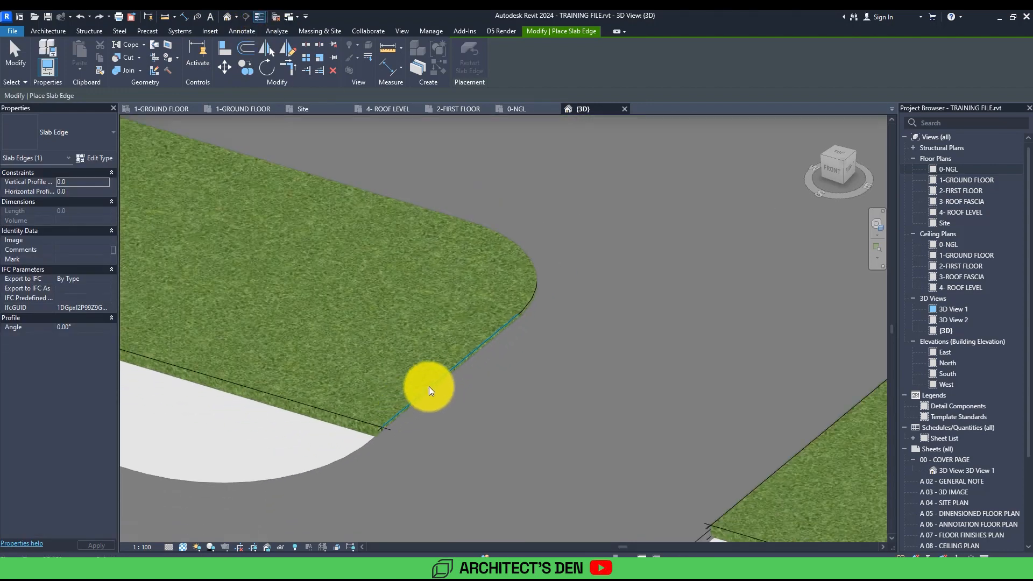
pyautogui.moveTo(489, 330); pyautogui.dragTo(489, 415, button='middle')
pyautogui.scroll(2, 490, 415)
pyautogui.scroll(-5, 377, 291)
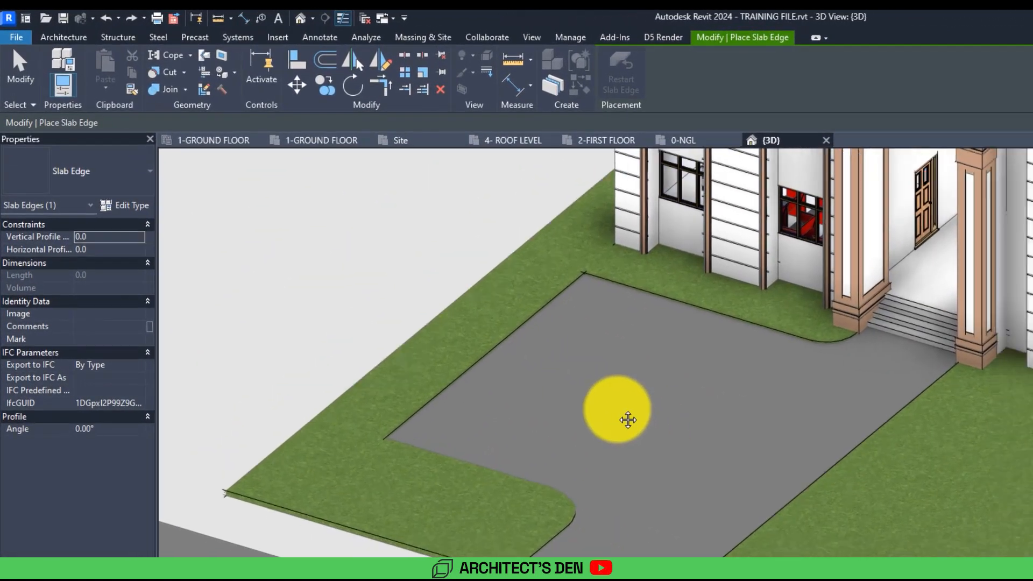
# Step: Create a new family from the Metric Profile.rft template in the English family templates folder
pyautogui.click(24, 40)
pyautogui.moveTo(89, 95)
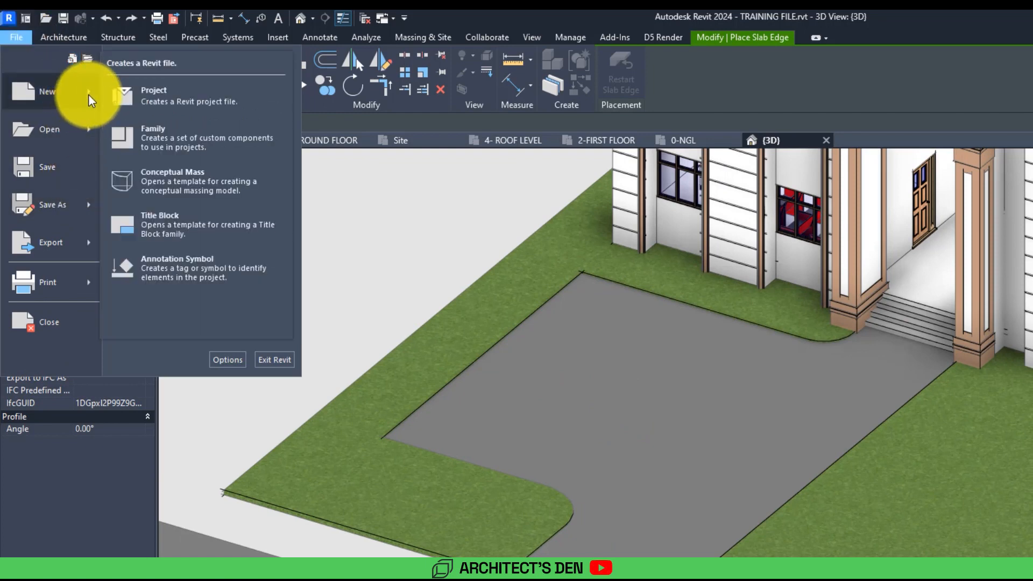
pyautogui.click(176, 144)
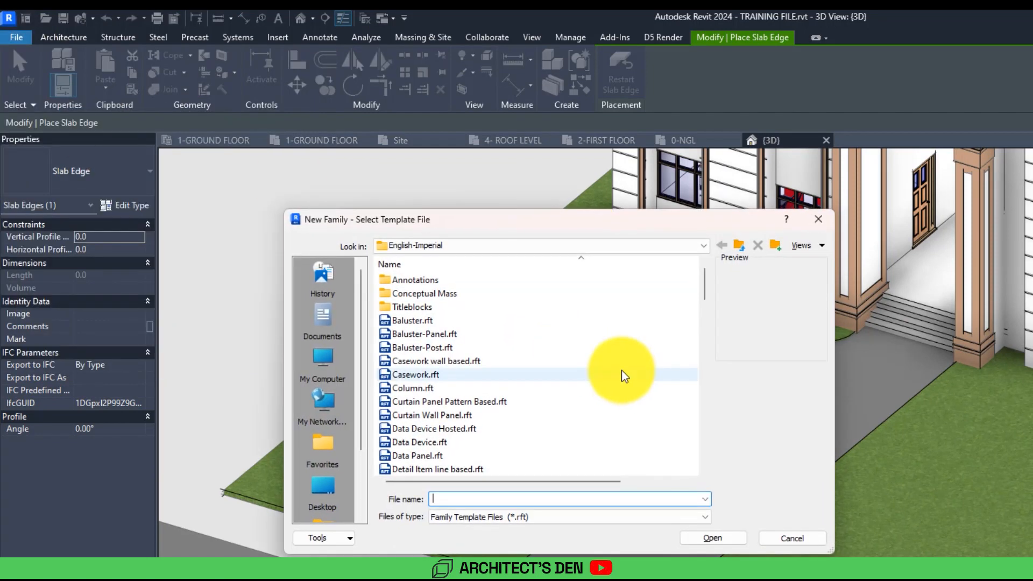
pyautogui.moveTo(519, 222); pyautogui.dragTo(582, 214)
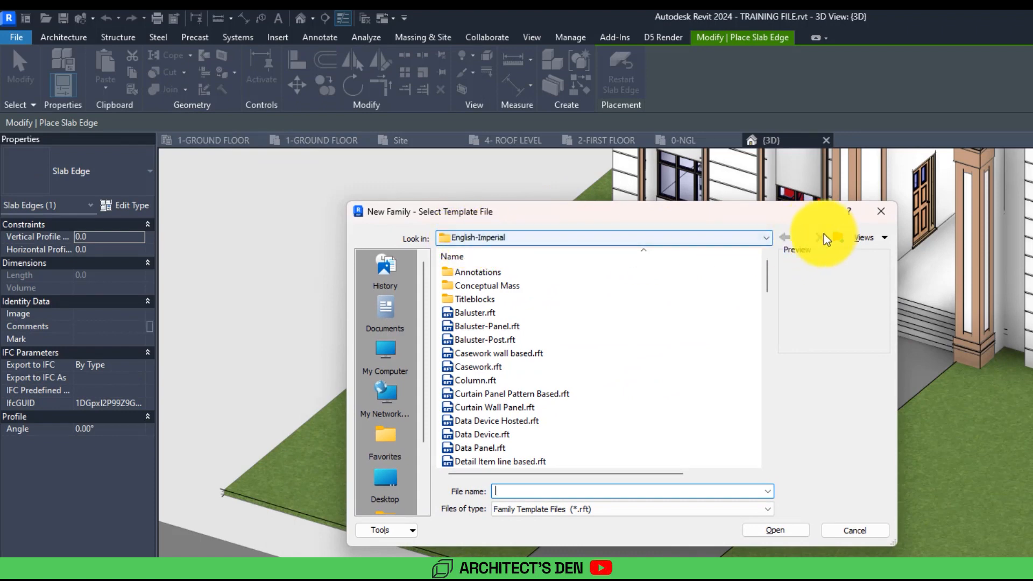
pyautogui.click(803, 237)
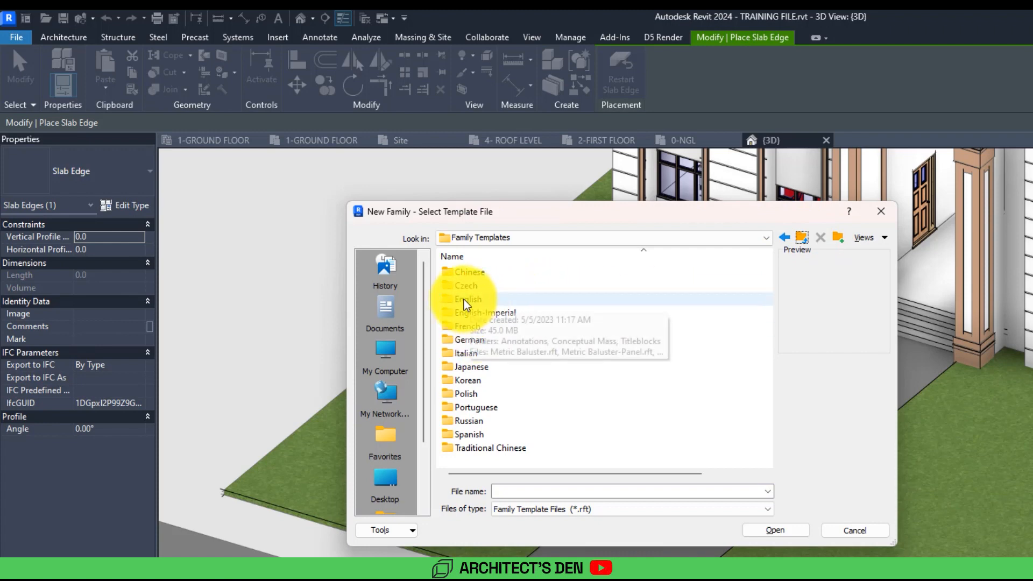
pyautogui.doubleClick(464, 301)
pyautogui.scroll(-6, 511, 377)
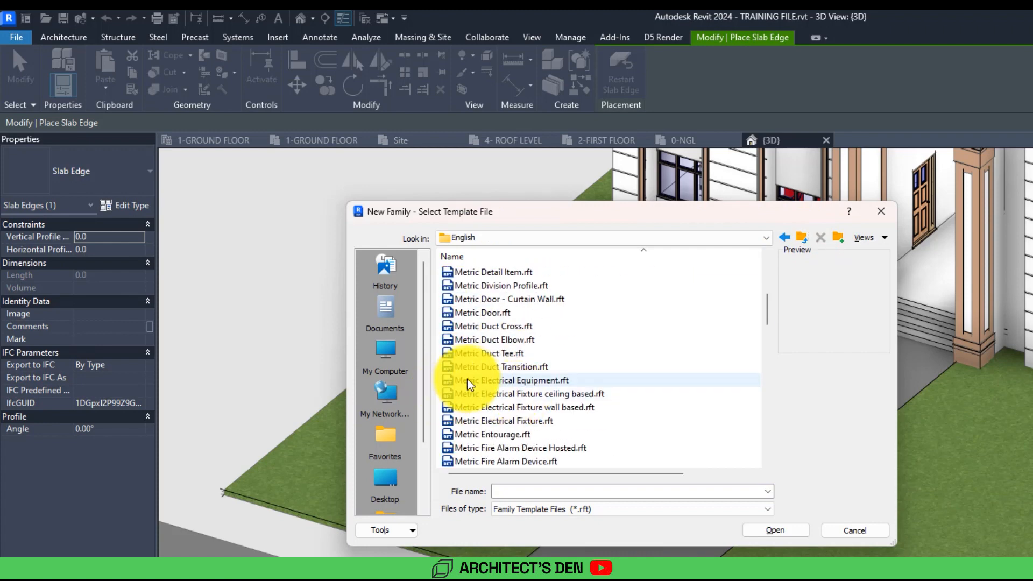
pyautogui.scroll(-15, 473, 384)
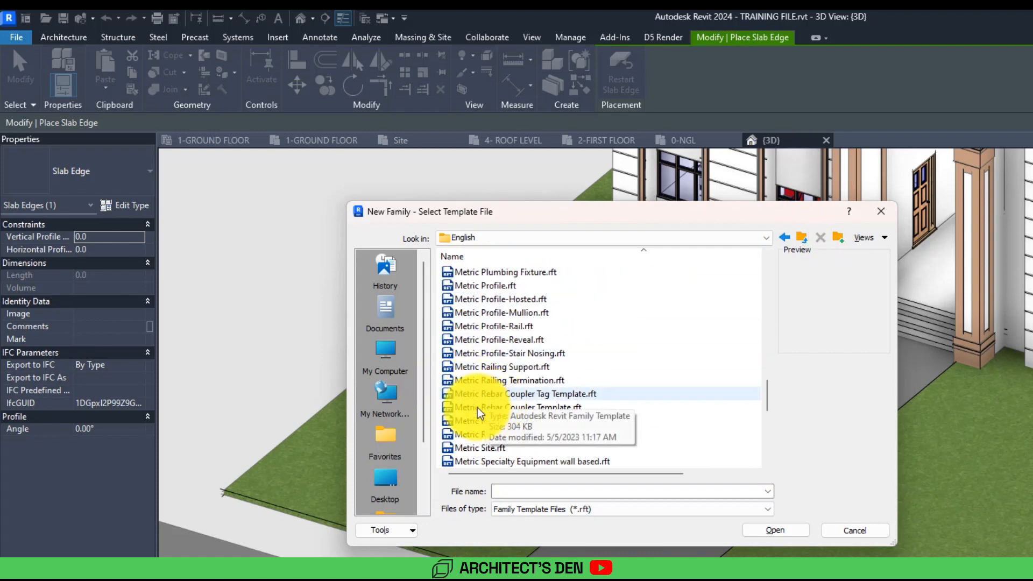
pyautogui.doubleClick(473, 287)
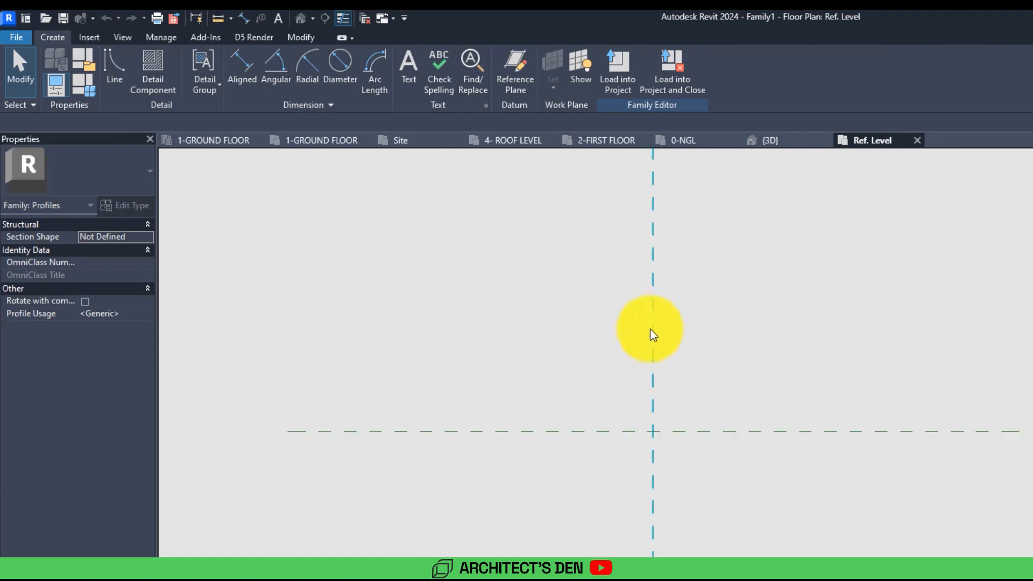
# Step: Sketch a closed rectangular profile about 40 mm wide and 200 mm high, with its lower corner on the reference plane intersection
pyautogui.moveTo(686, 441); pyautogui.dragTo(617, 476, button='middle')
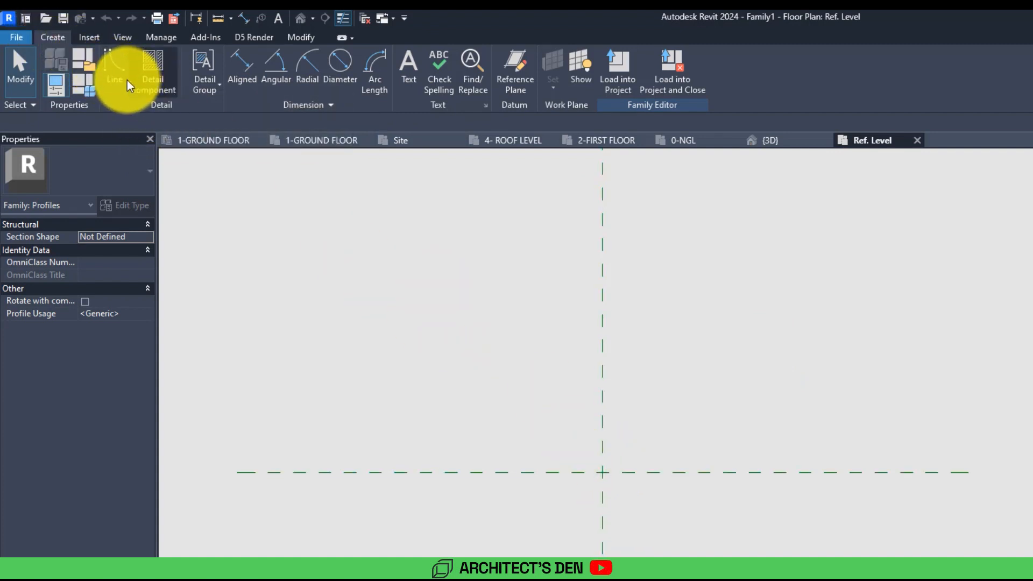
pyautogui.click(113, 78)
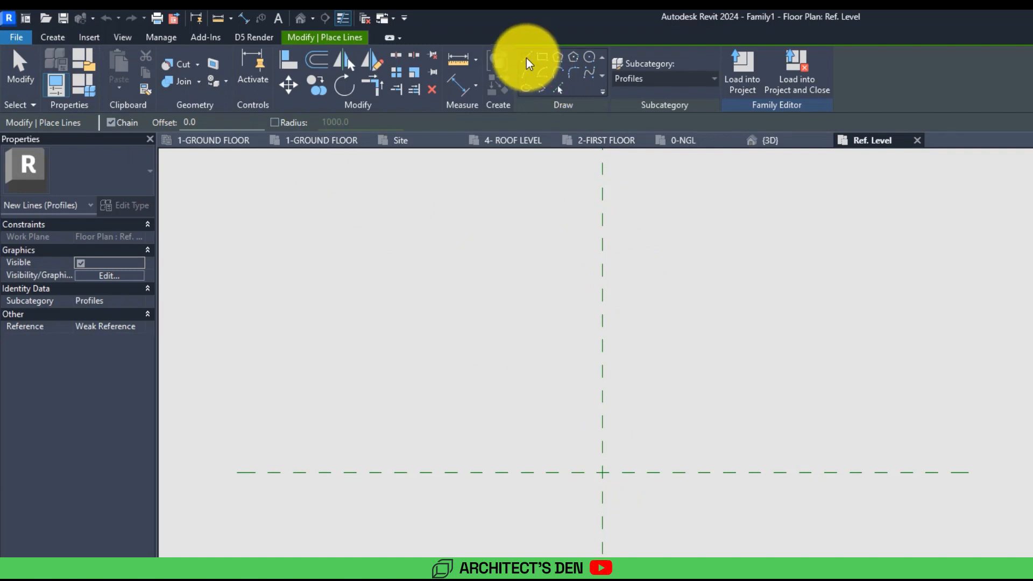
pyautogui.click(602, 474)
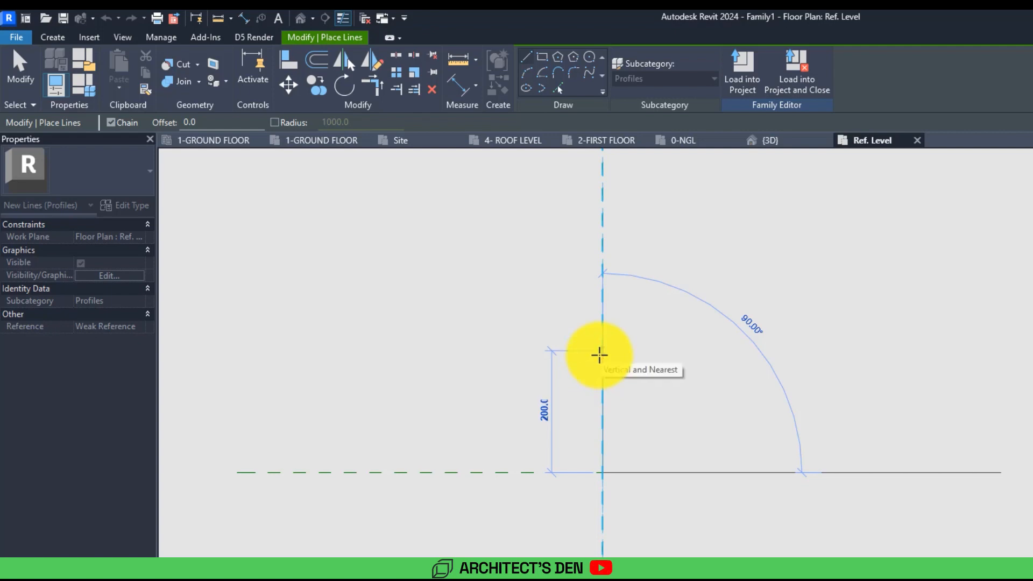
pyautogui.click(601, 355)
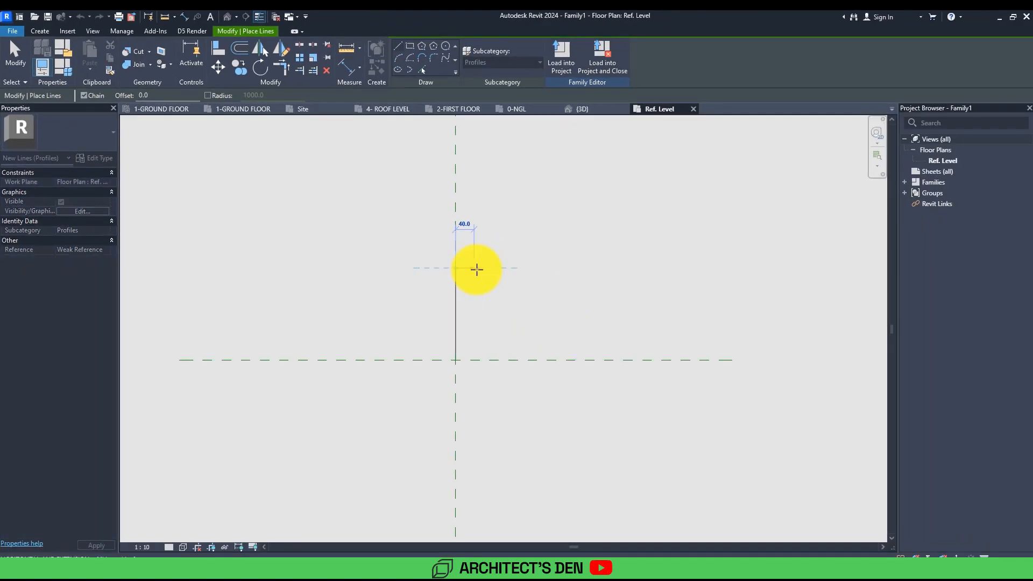
pyautogui.click(478, 269)
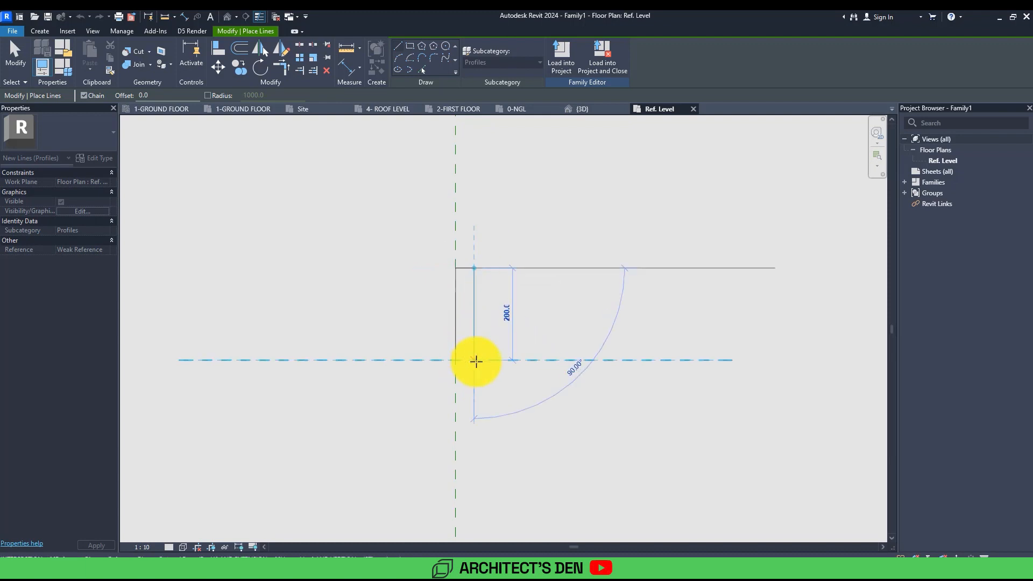
pyautogui.click(475, 360)
pyautogui.press('Escape')
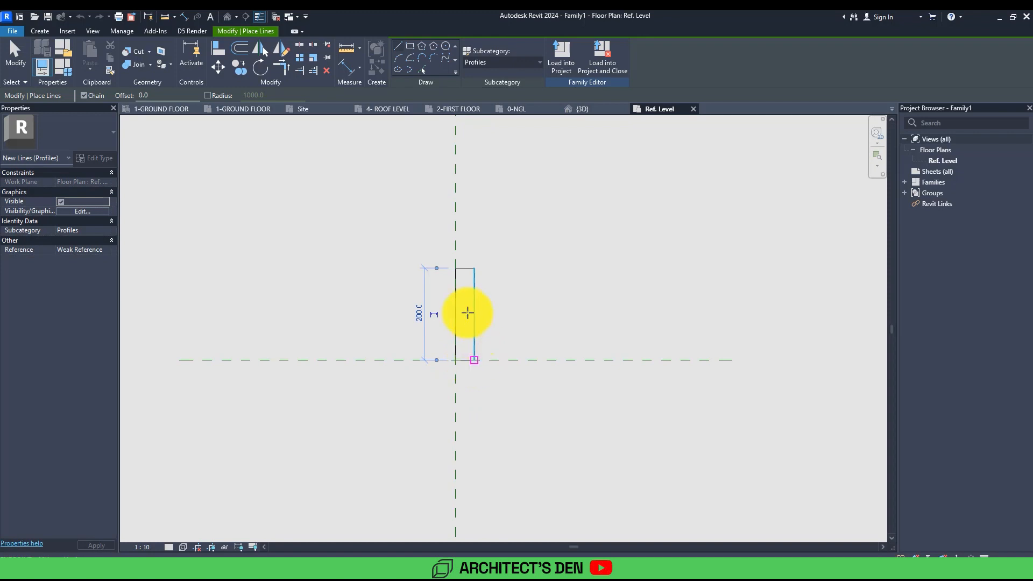
# Step: Draw a diagonal line about 35 mm long at 55° across the rectangle's upper outer corner, starting from its top edge
pyautogui.scroll(4, 469, 290)
pyautogui.click(464, 242)
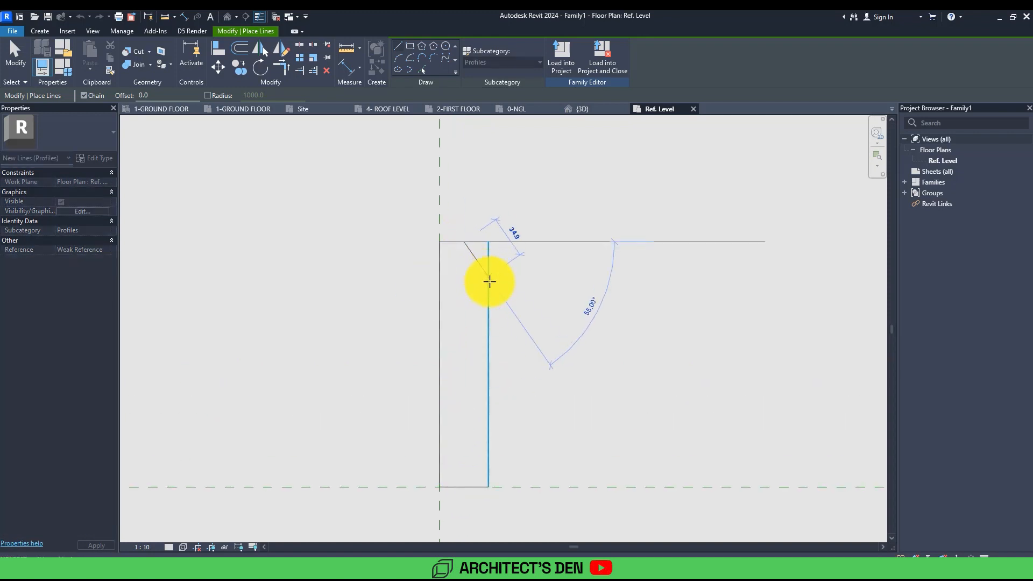
pyautogui.click(489, 276)
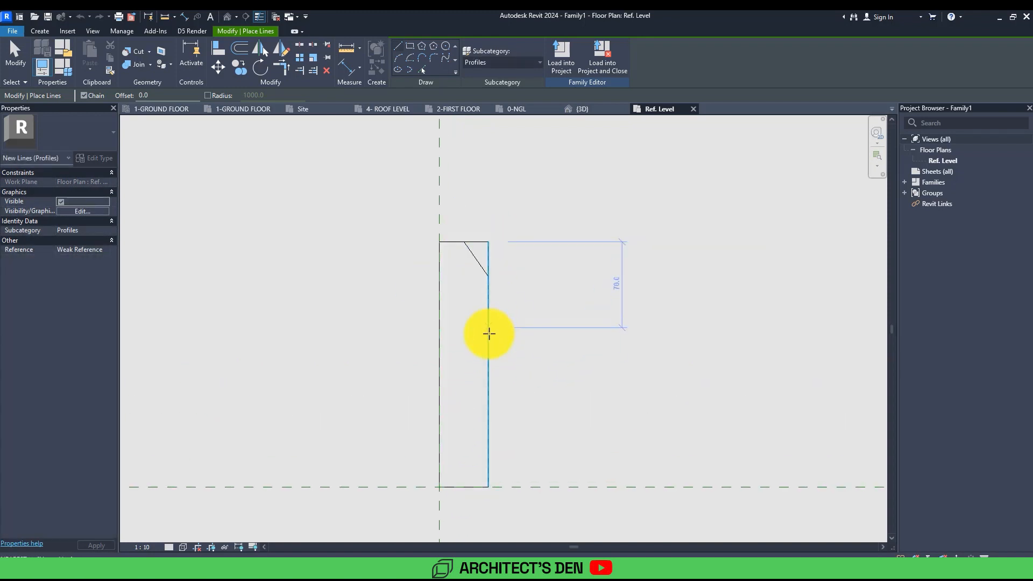
# Step: Draw a rectangular notch outline about 5 mm deep and 10 mm high inside the profile's outer vertical edge, below the diagonal line
pyautogui.click(489, 333)
pyautogui.press('Escape')
pyautogui.click(482, 334)
pyautogui.click(482, 346)
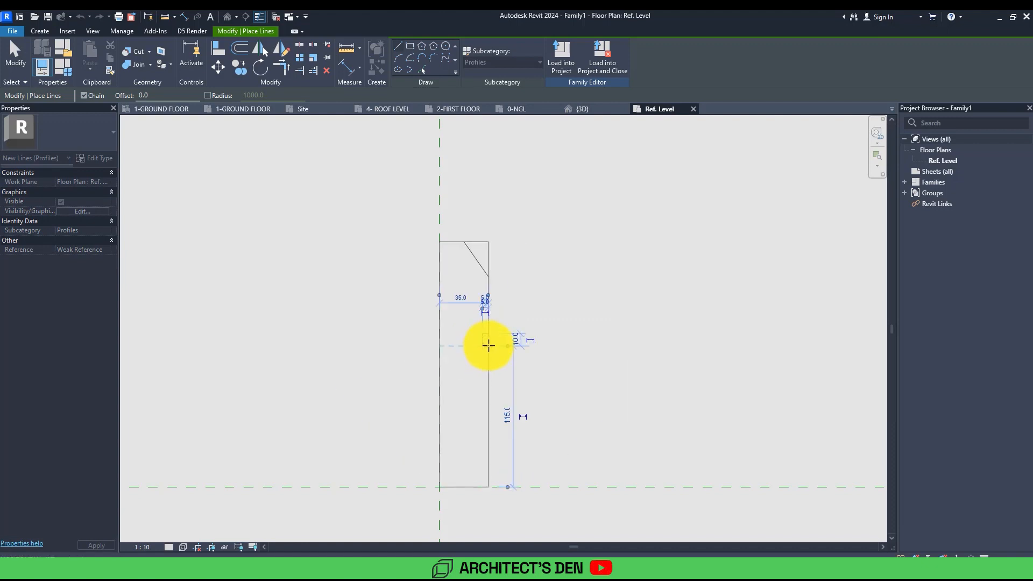
pyautogui.click(489, 346)
# Step: Draw a second, taller notch outline about 5 mm deep on the outer edge, about 40 mm below the first
pyautogui.click(489, 394)
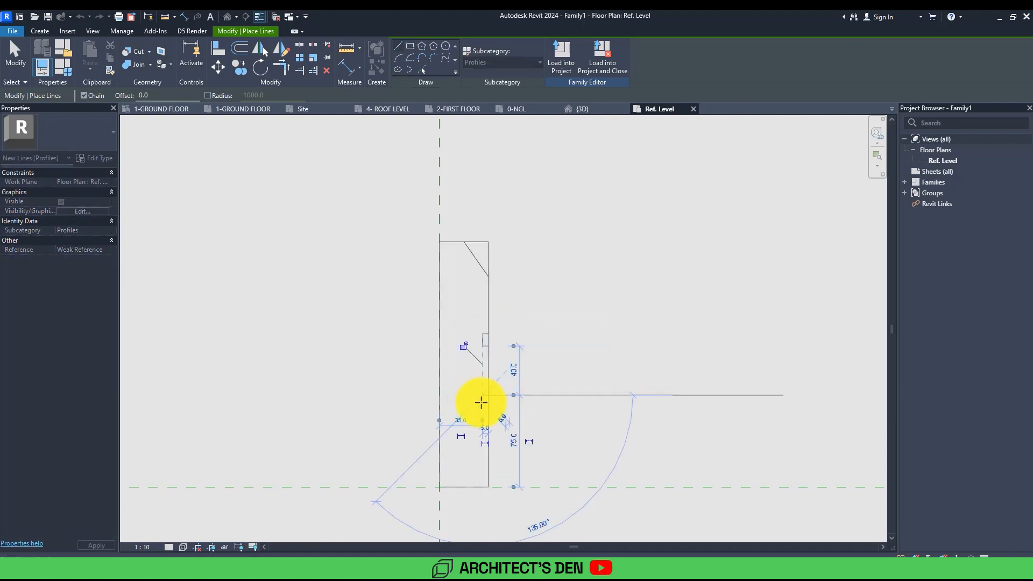
pyautogui.click(482, 413)
pyautogui.click(488, 413)
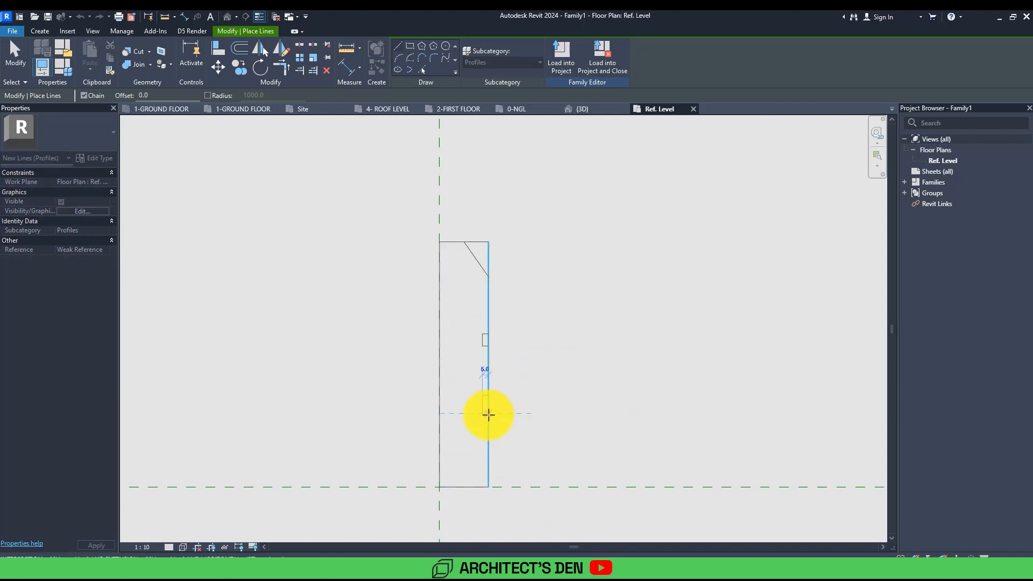
pyautogui.press('Escape')
# Step: Try to split the profile's outer edge at both notches with Delete Inner Segment on, and undo the split
pyautogui.moveTo(528, 388); pyautogui.dragTo(466, 374, button='middle')
pyautogui.scroll(3, 443, 172)
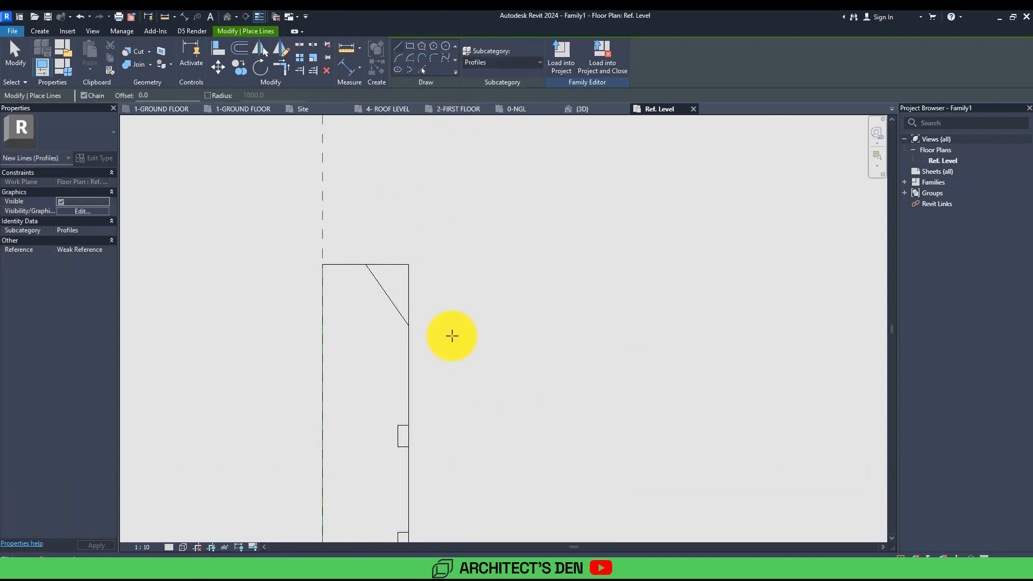
pyautogui.moveTo(453, 336)
pyautogui.mouseDown(button='middle')
pyautogui.moveTo(457, 282)
pyautogui.moveTo(444, 258)
pyautogui.mouseUp(button='middle')
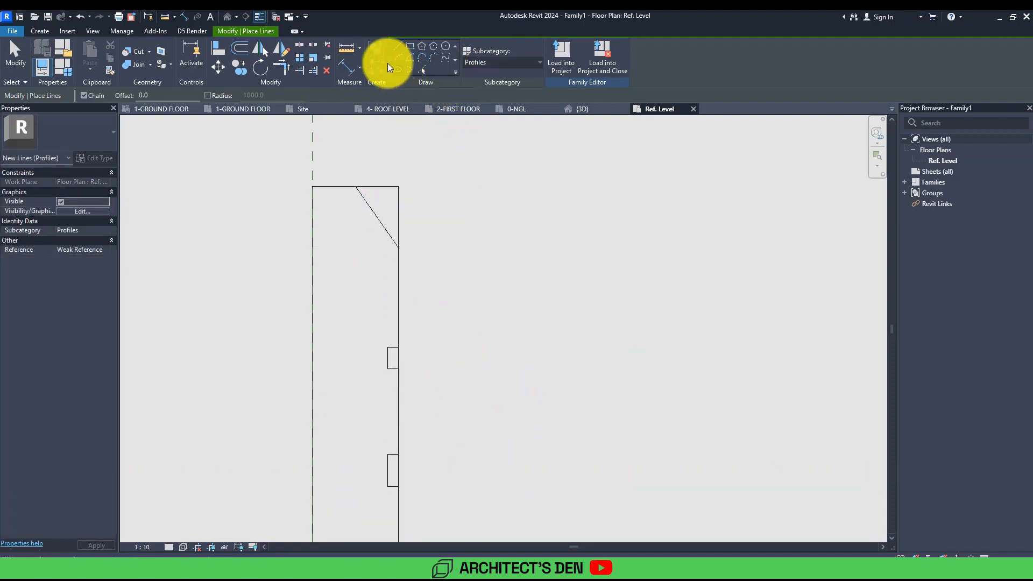
pyautogui.click(298, 43)
pyautogui.click(398, 350)
pyautogui.click(398, 476)
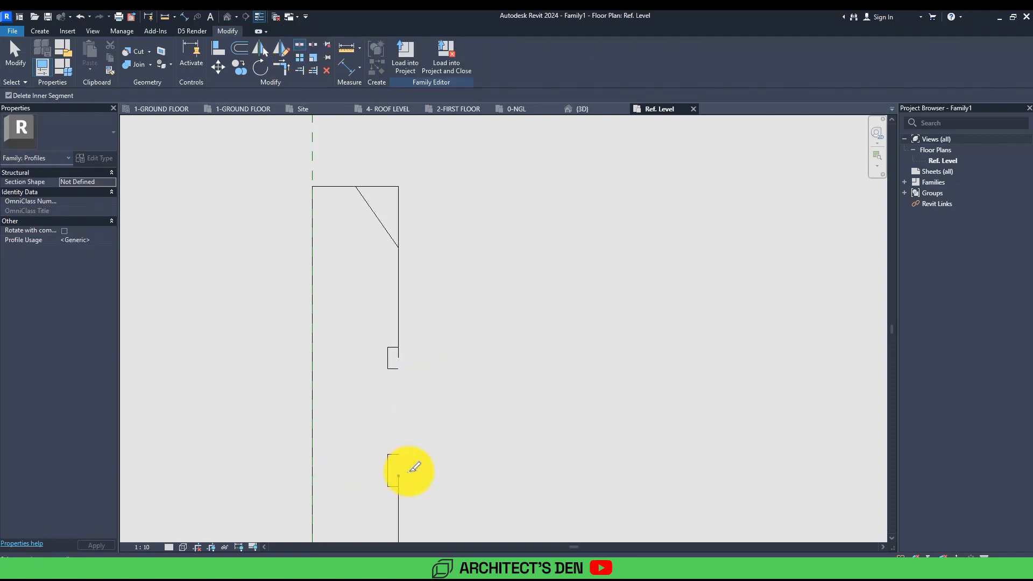
pyautogui.moveTo(424, 433); pyautogui.dragTo(403, 364, button='middle')
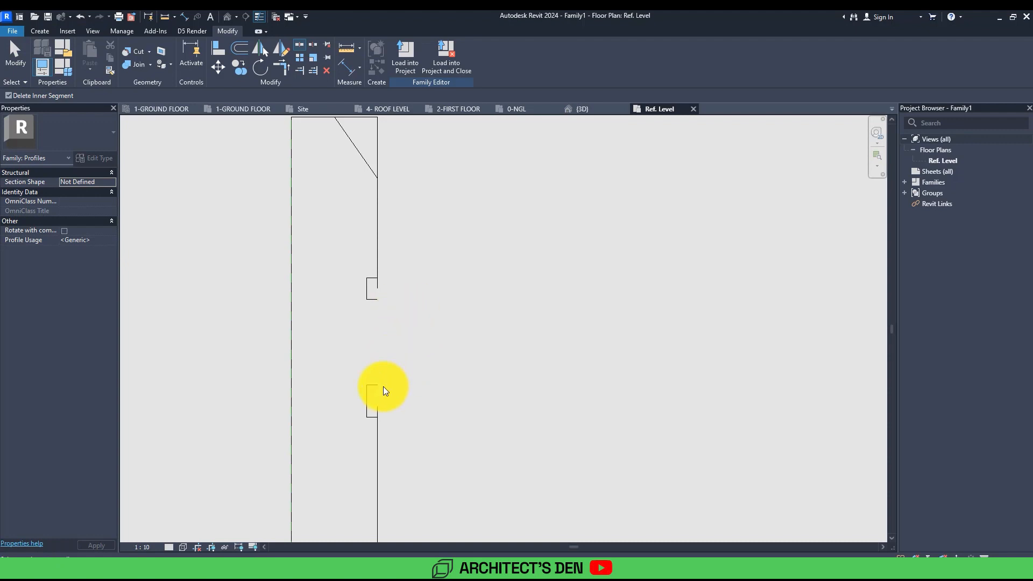
pyautogui.hotkey('ctrl', 'z')
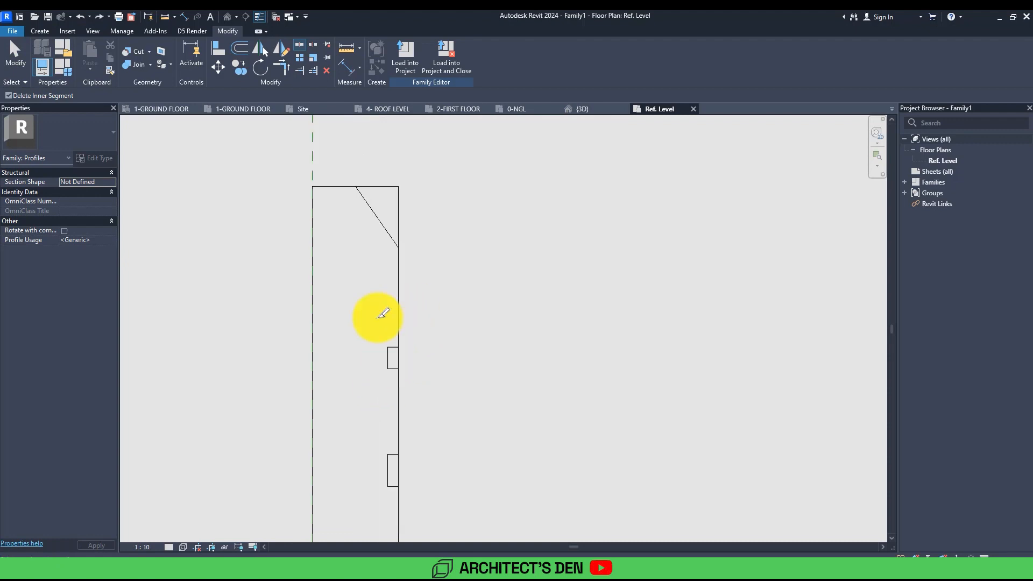
# Step: Turn off Delete Inner Segment and split the profile's outer edge once within each of the two notches
pyautogui.click(12, 96)
pyautogui.click(398, 357)
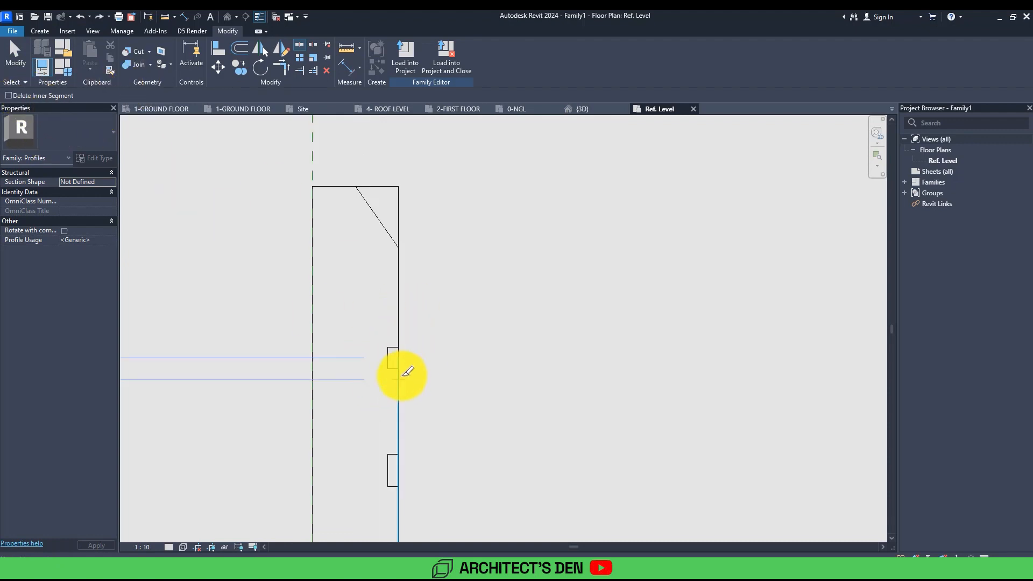
pyautogui.click(399, 475)
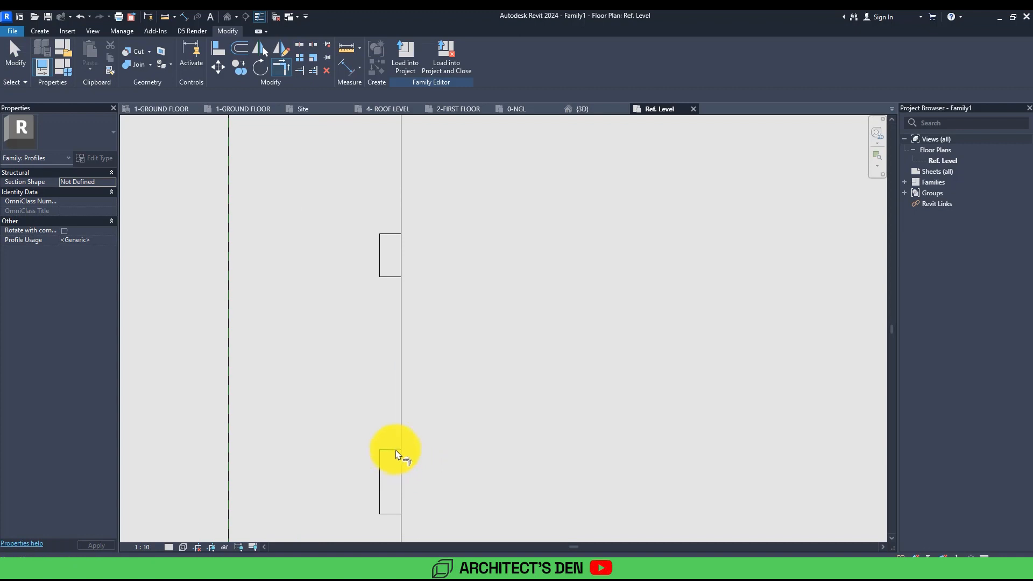
# Step: Trim the split outer edge segments to the notch lines so both notches are open to the outside
pyautogui.moveTo(407, 445); pyautogui.dragTo(394, 410, button='middle')
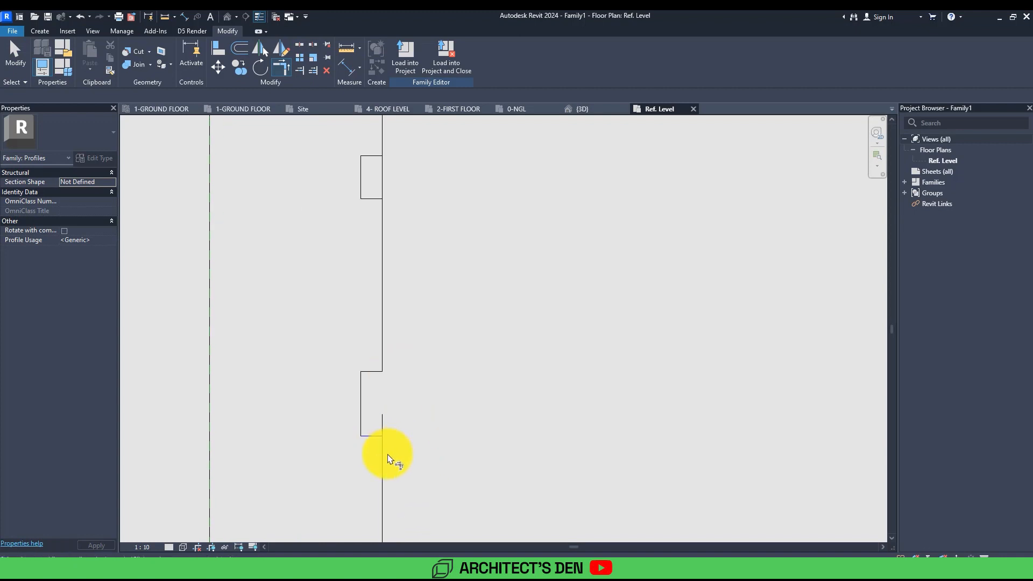
pyautogui.moveTo(404, 215); pyautogui.dragTo(401, 331, button='middle')
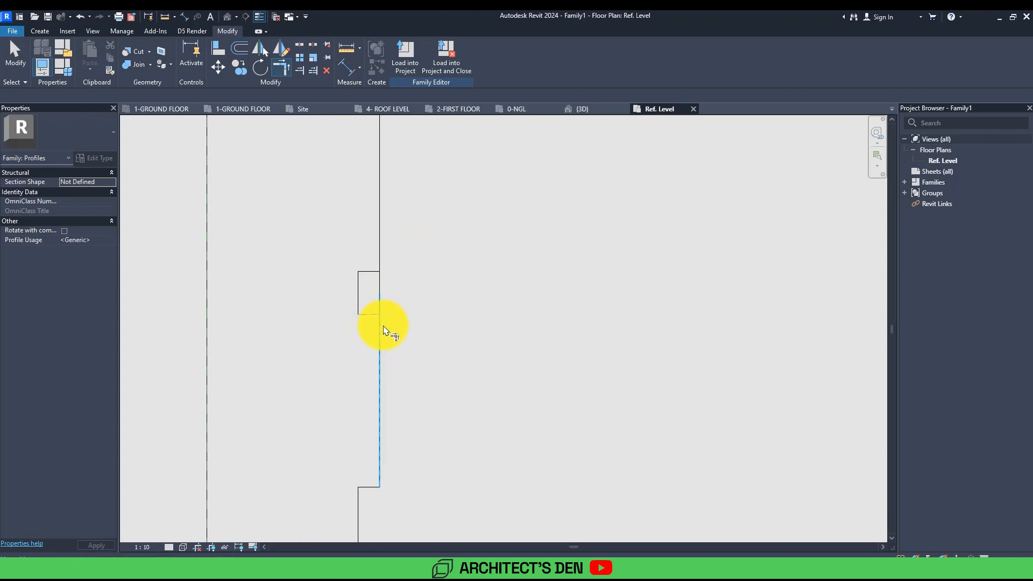
pyautogui.scroll(-3, 396, 290)
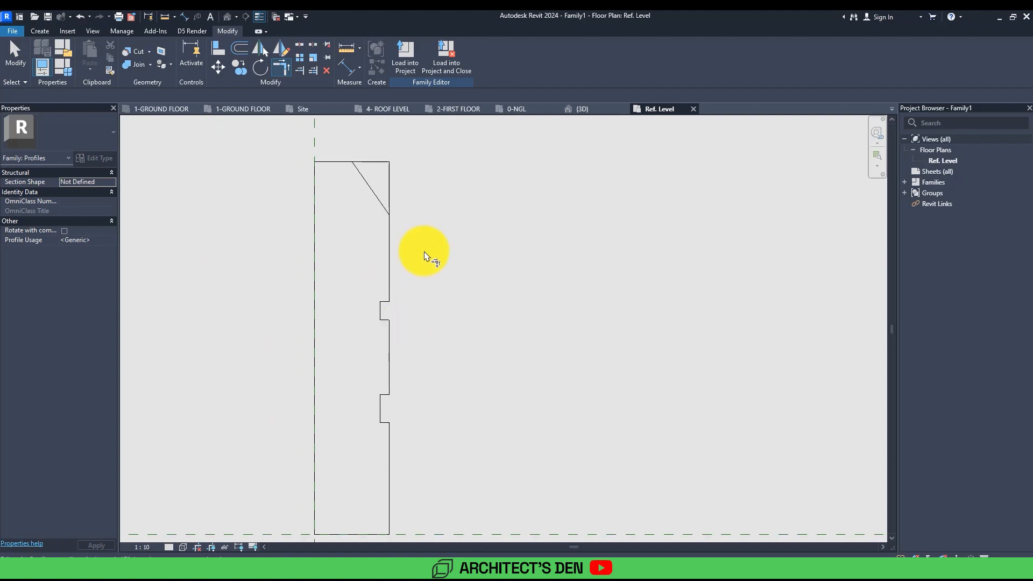
pyautogui.moveTo(428, 256); pyautogui.dragTo(439, 343, button='middle')
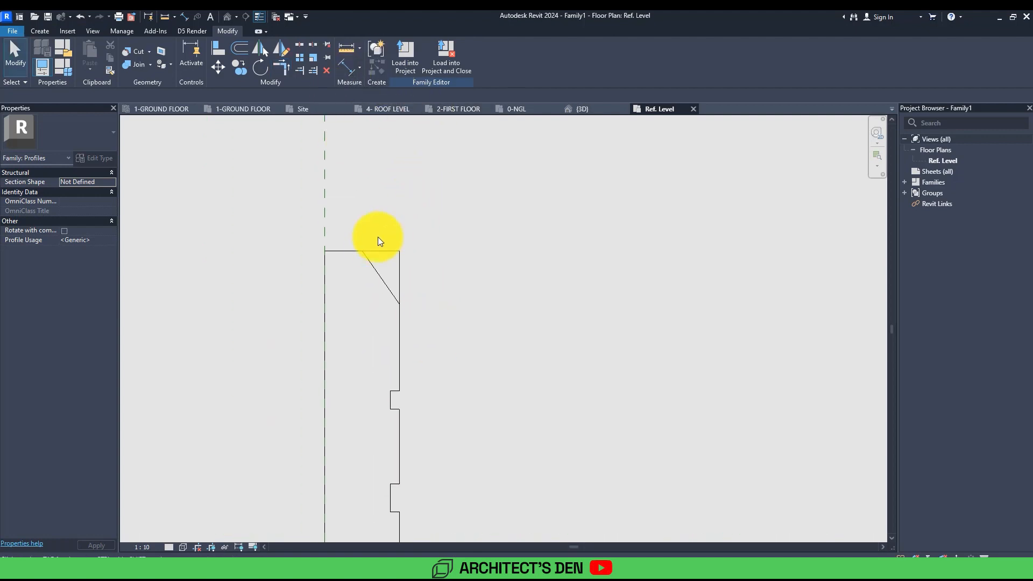
pyautogui.click(375, 254)
pyautogui.press('Escape')
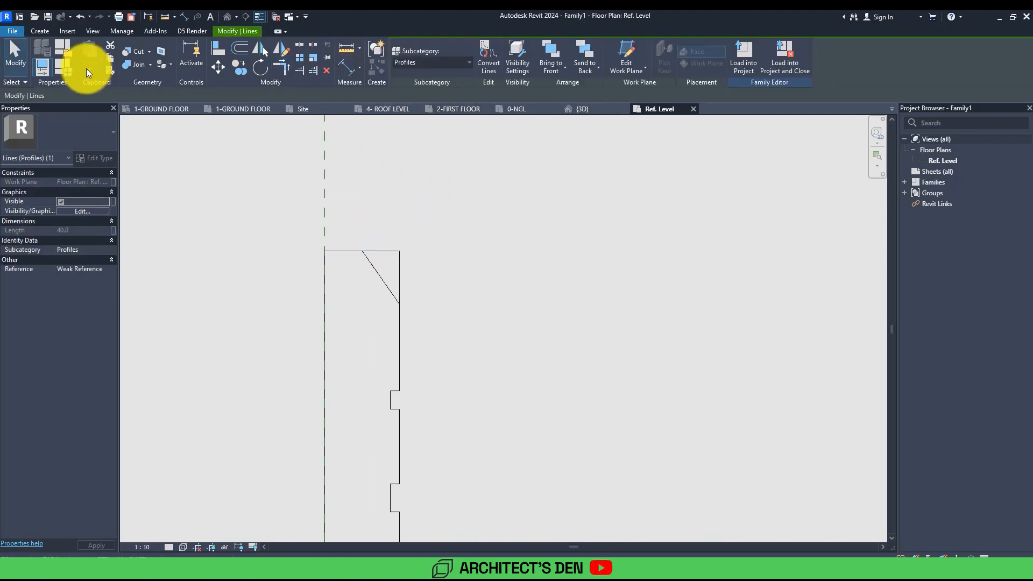
pyautogui.click(40, 30)
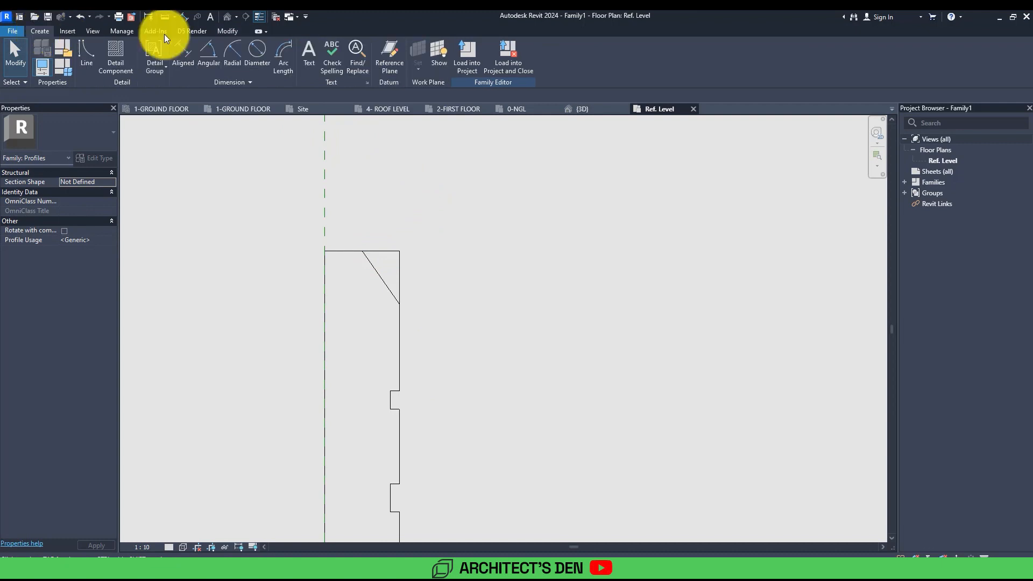
pyautogui.click(85, 53)
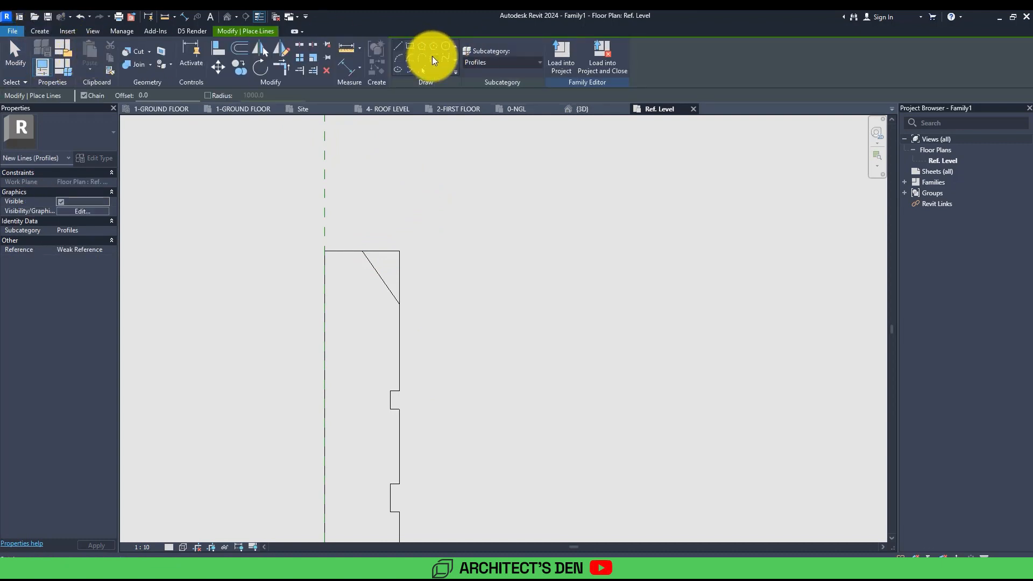
pyautogui.click(434, 59)
pyautogui.press('Escape')
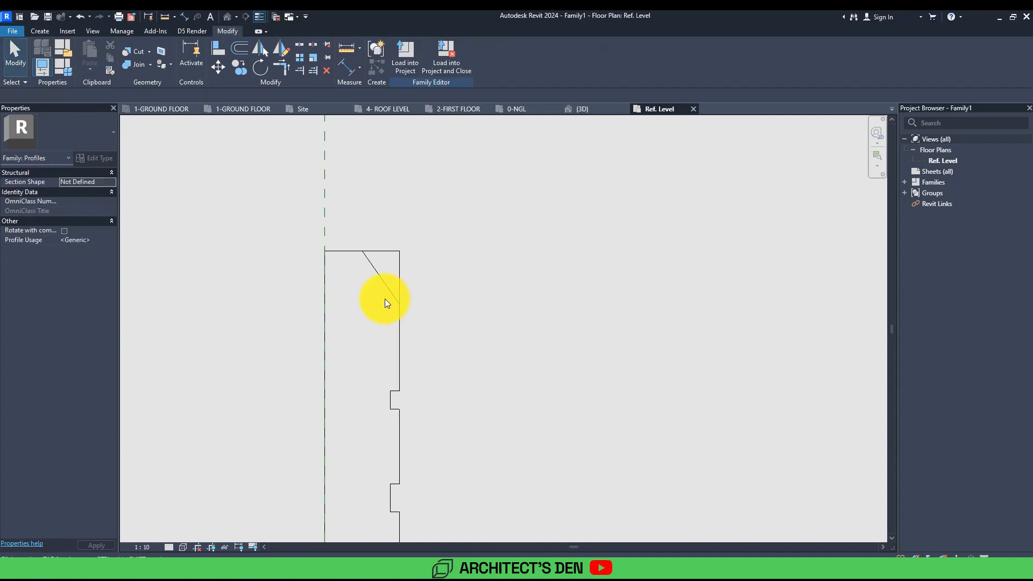
# Step: Round the profile's upper outer corner with a fillet arc of about 30 mm radius and delete the diagonal line
pyautogui.click(46, 31)
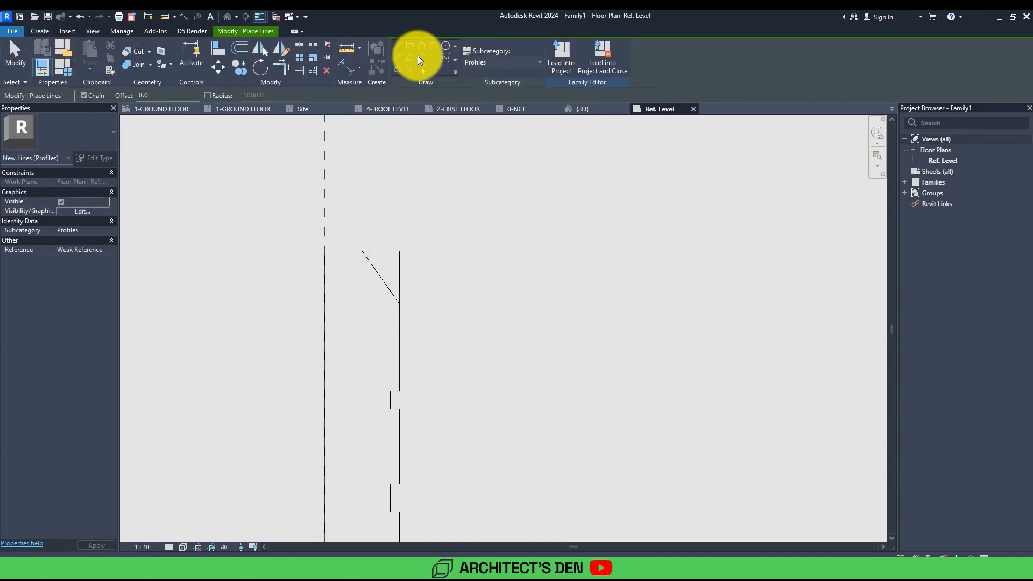
pyautogui.click(433, 59)
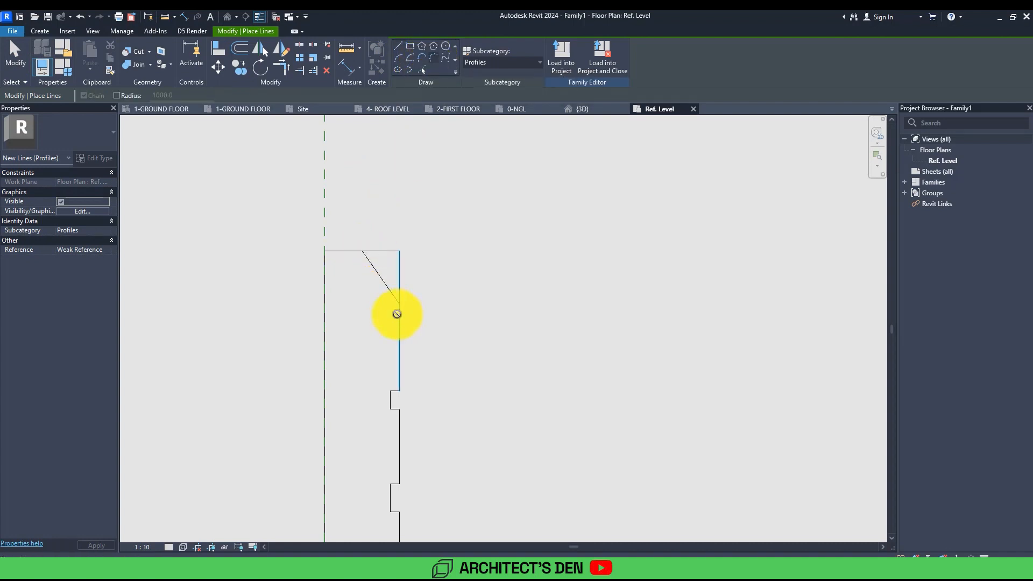
pyautogui.click(397, 313)
pyautogui.click(381, 277)
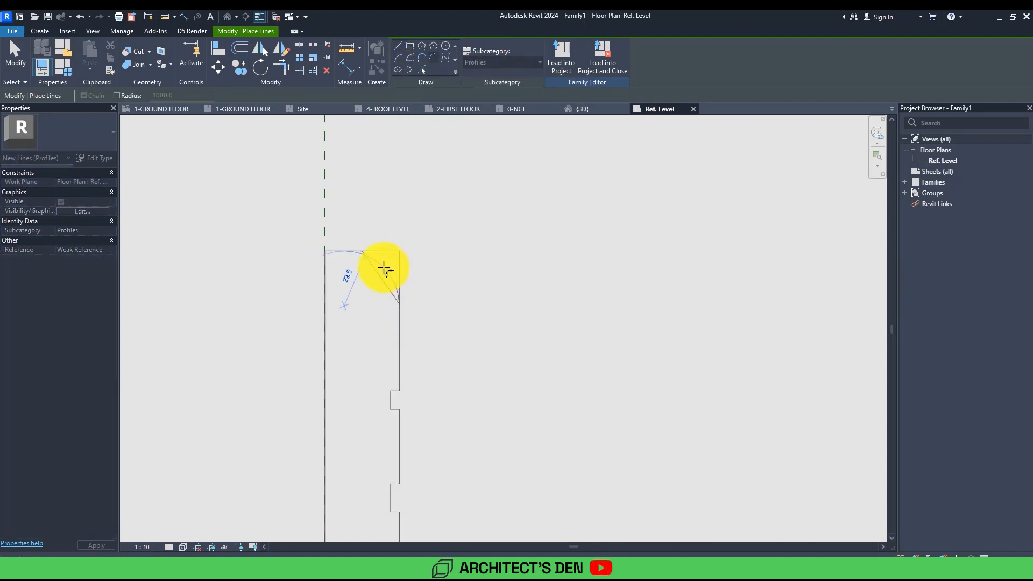
pyautogui.click(386, 272)
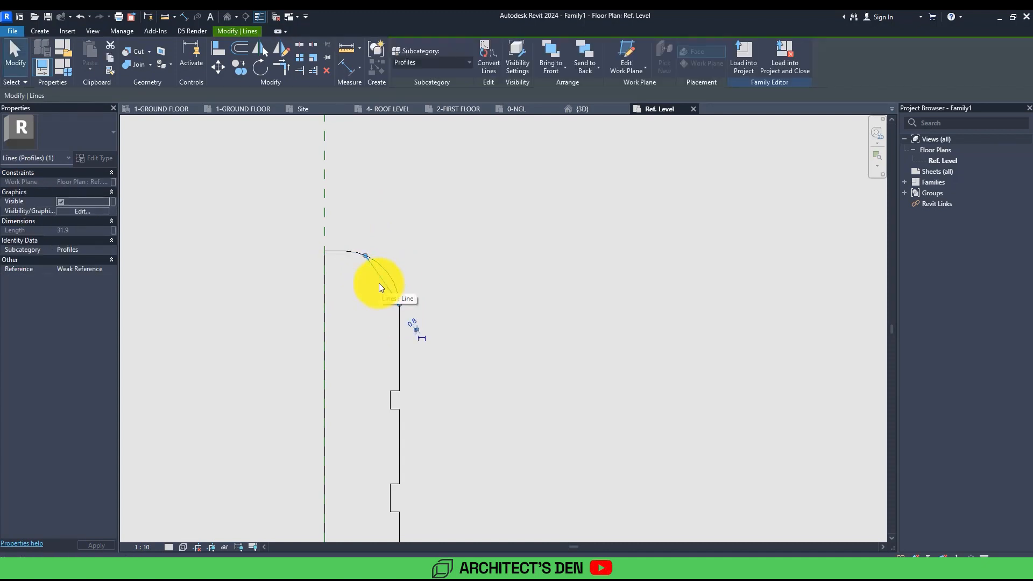
pyautogui.press('Escape')
pyautogui.scroll(-3, 409, 291)
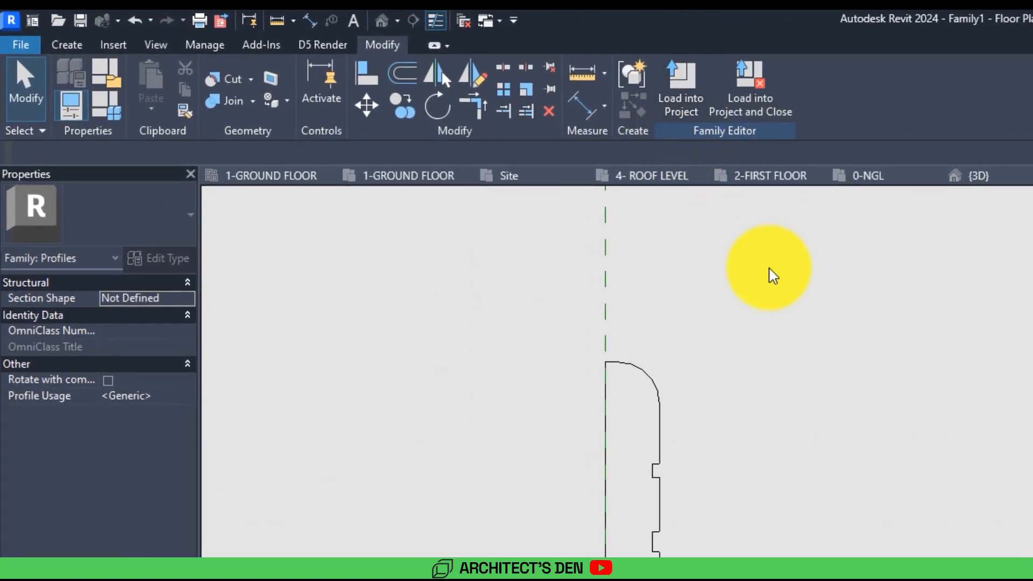
# Step: Load the kerb profile family into the TRAINING FILE project and open the default 3D view close to the forecourt edge
pyautogui.click(690, 102)
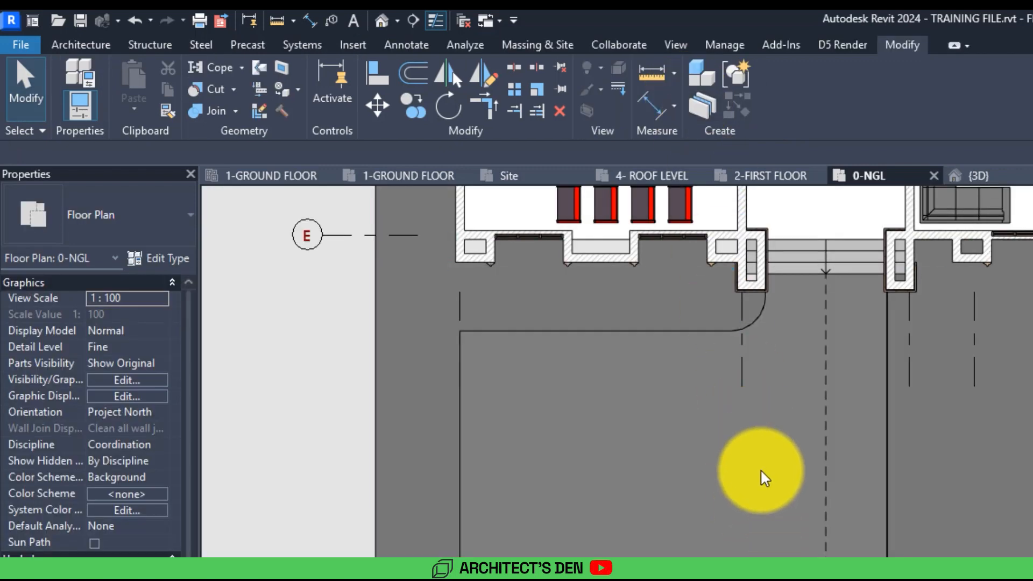
pyautogui.scroll(-4, 754, 474)
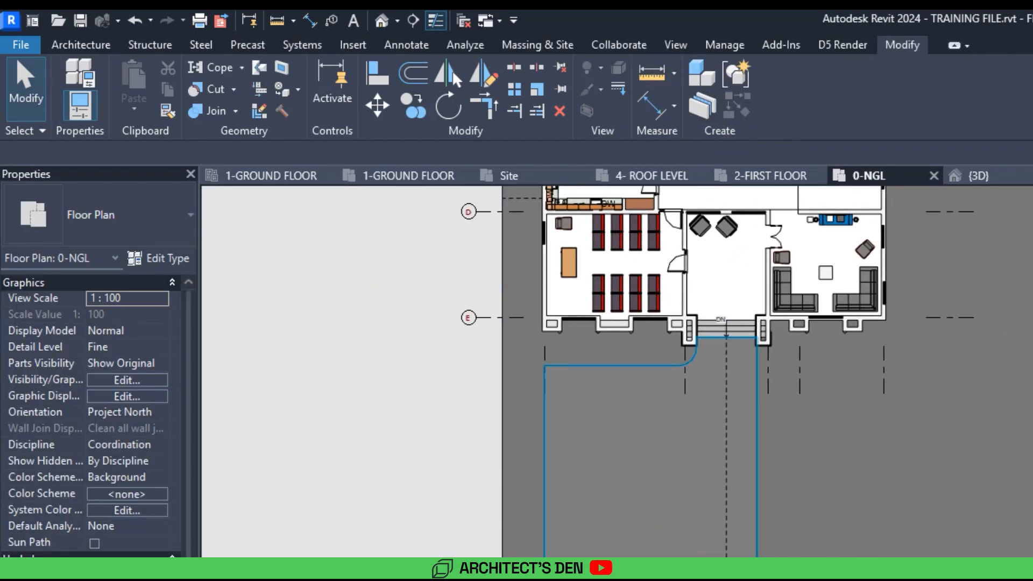
pyautogui.click(381, 20)
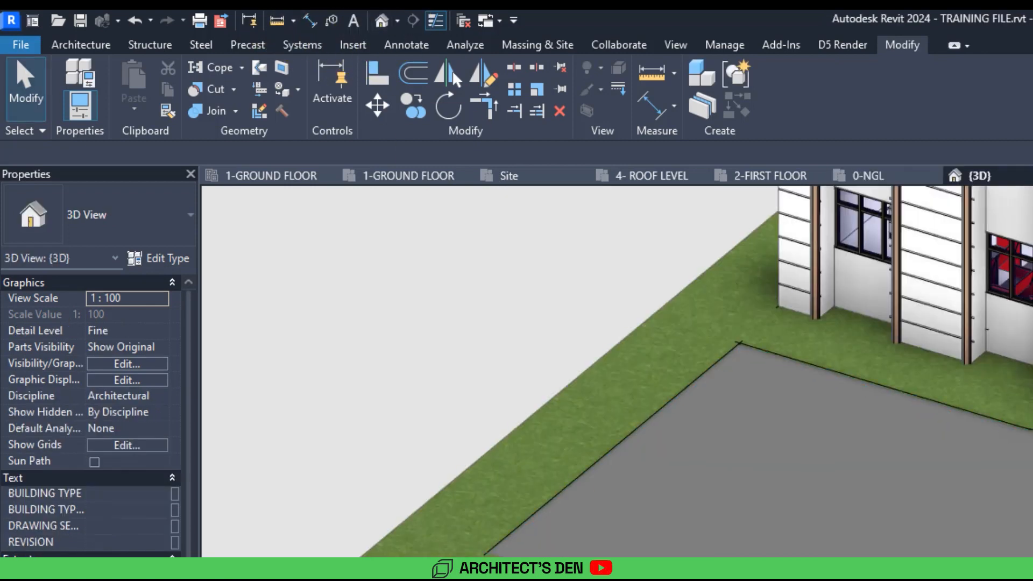
pyautogui.scroll(5, 617, 372)
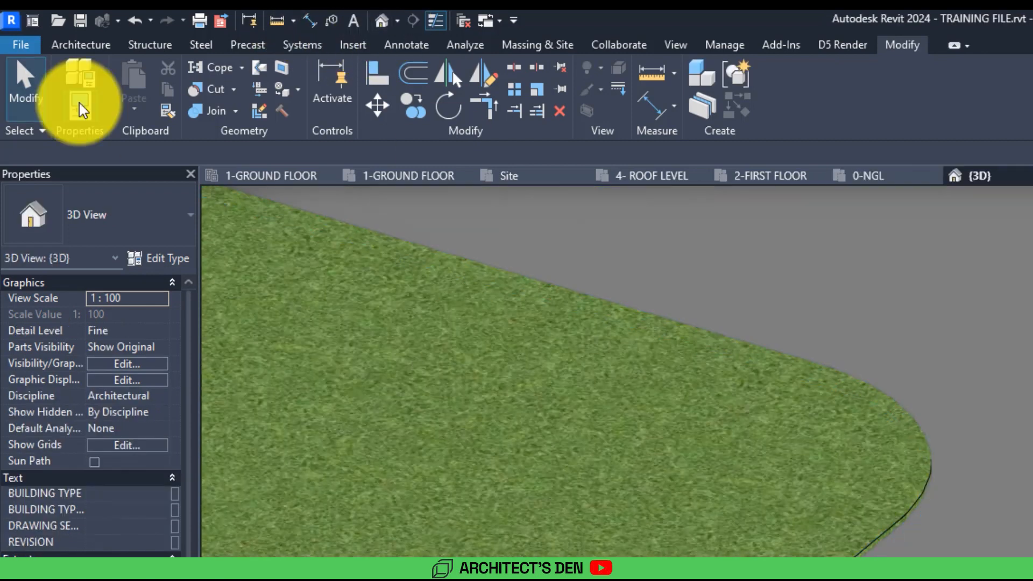
# Step: Start placing a floor slab edge and duplicate its type as Slab Edge 2
pyautogui.click(78, 45)
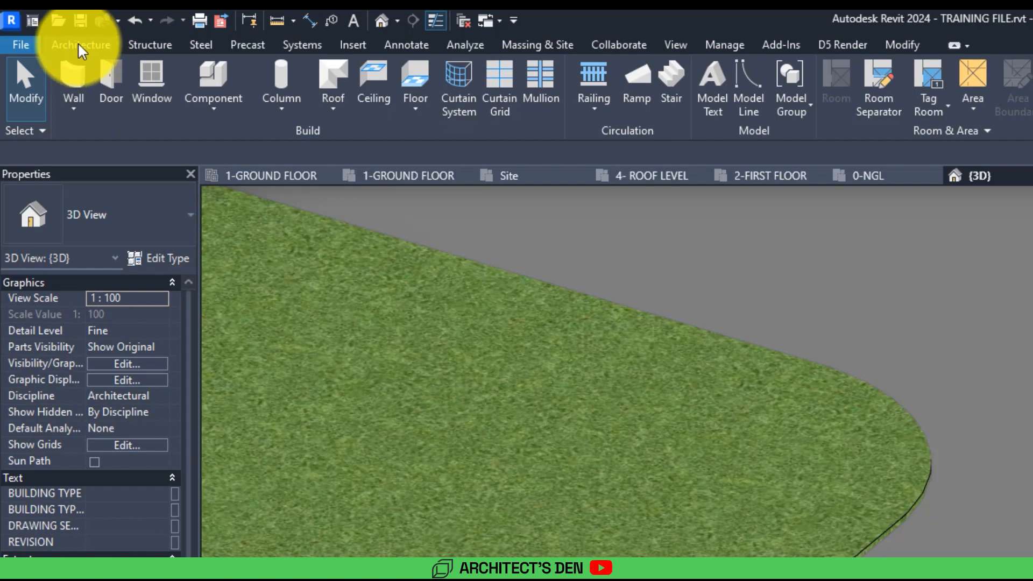
pyautogui.click(416, 107)
pyautogui.click(450, 257)
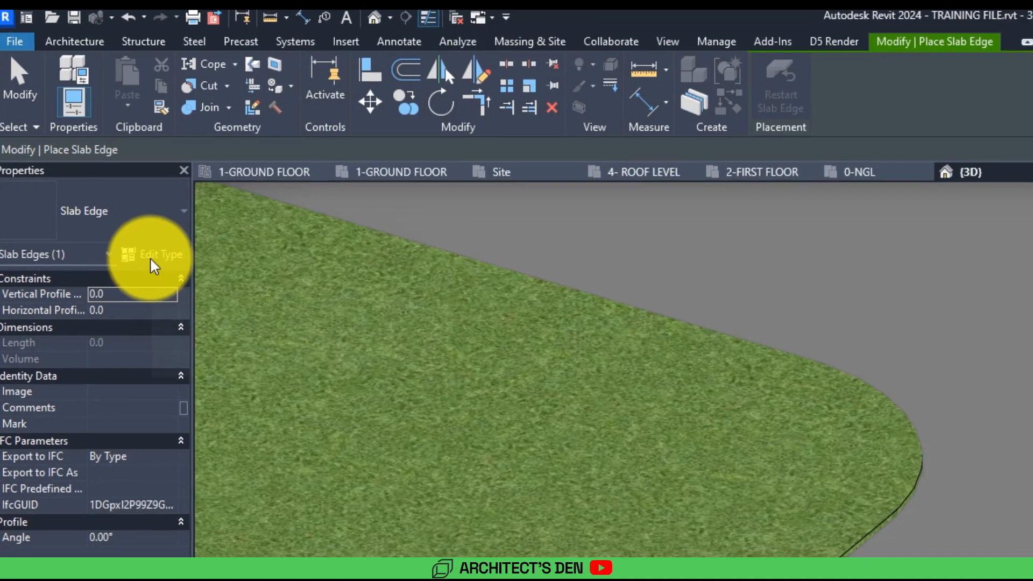
pyautogui.click(156, 259)
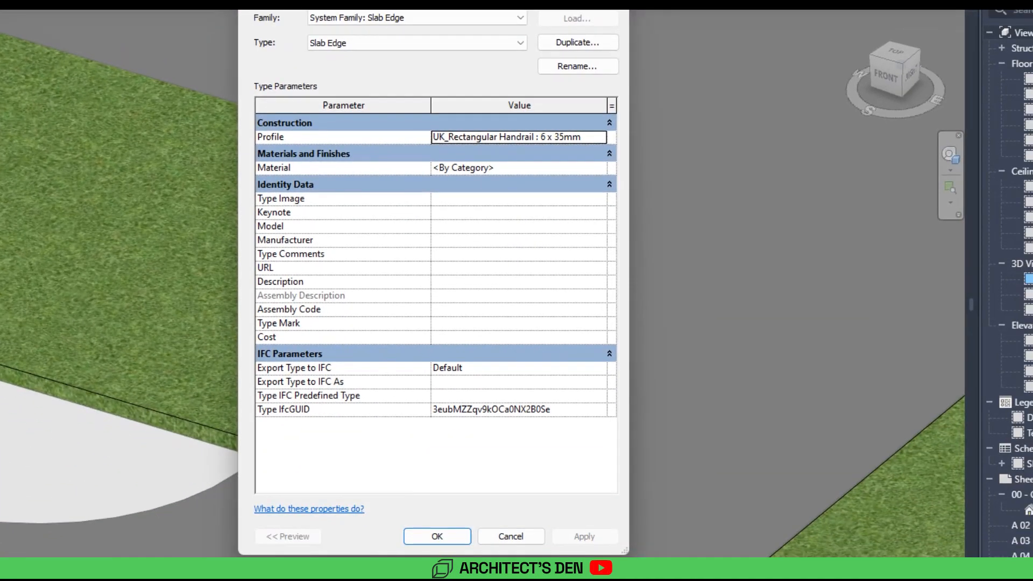
pyautogui.click(723, 111)
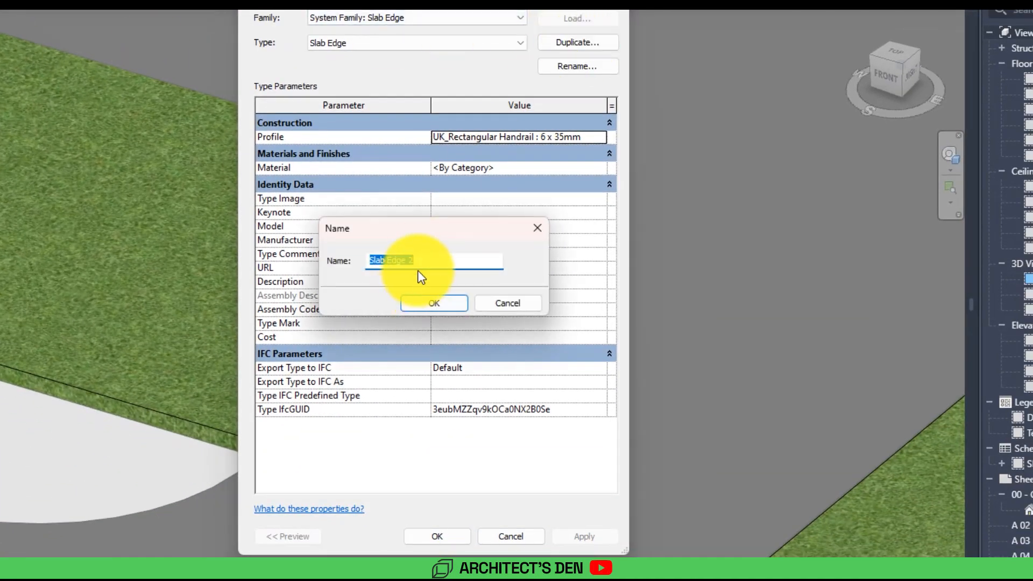
pyautogui.click(453, 309)
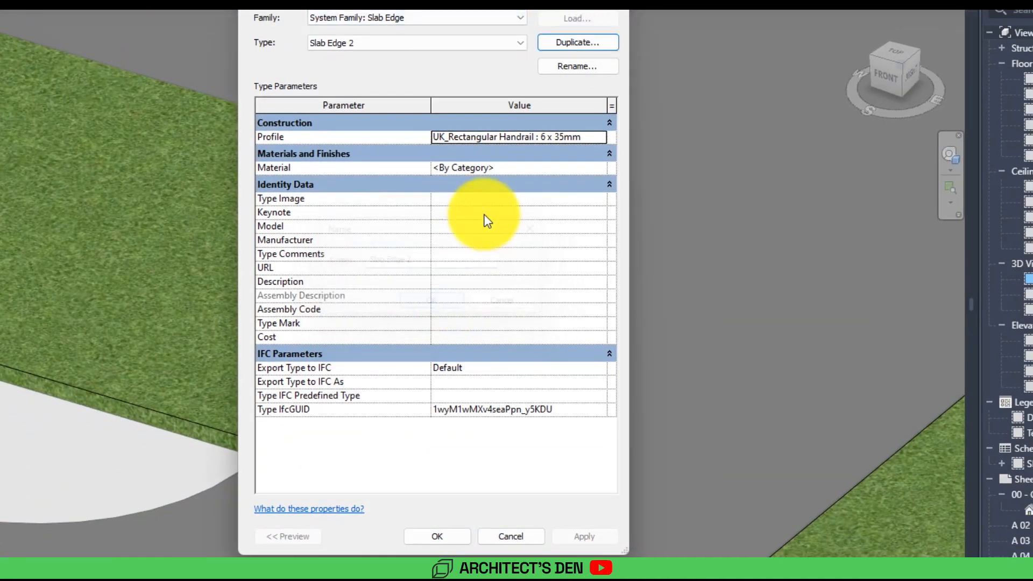
# Step: Set the profile of the Slab Edge 2 type to Family1 : Family1
pyautogui.click(601, 137)
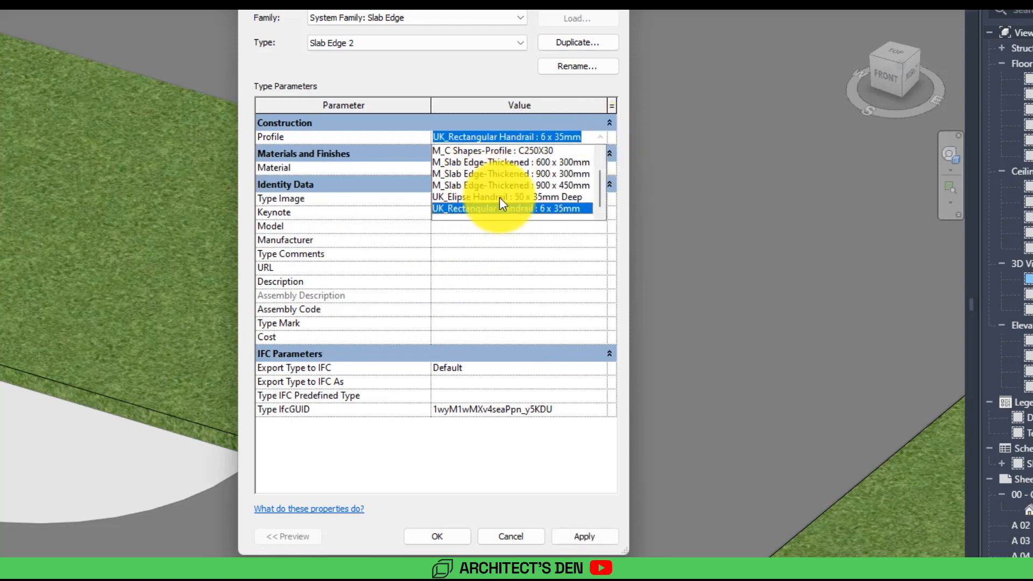
pyautogui.scroll(1, 487, 183)
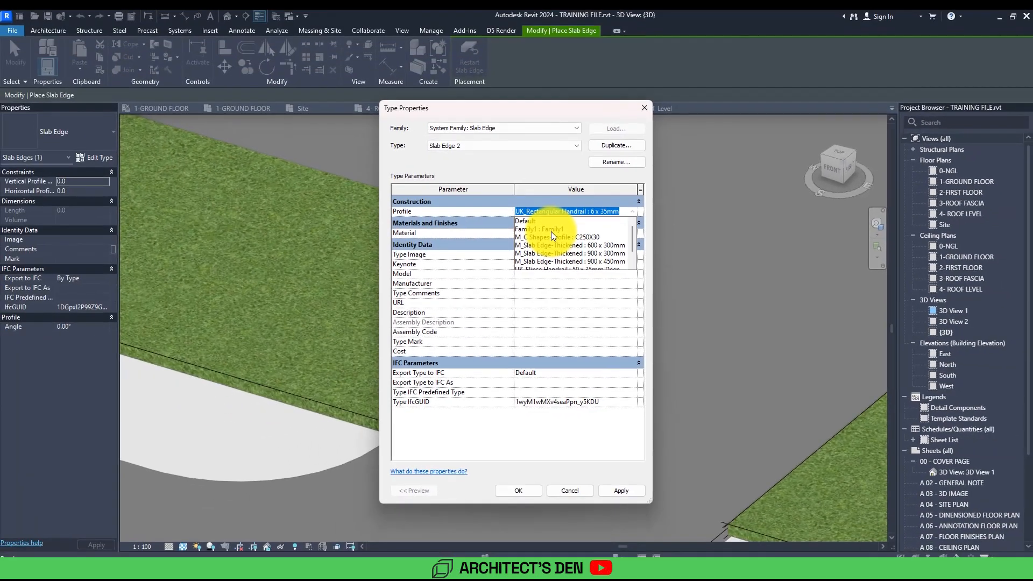
pyautogui.click(551, 229)
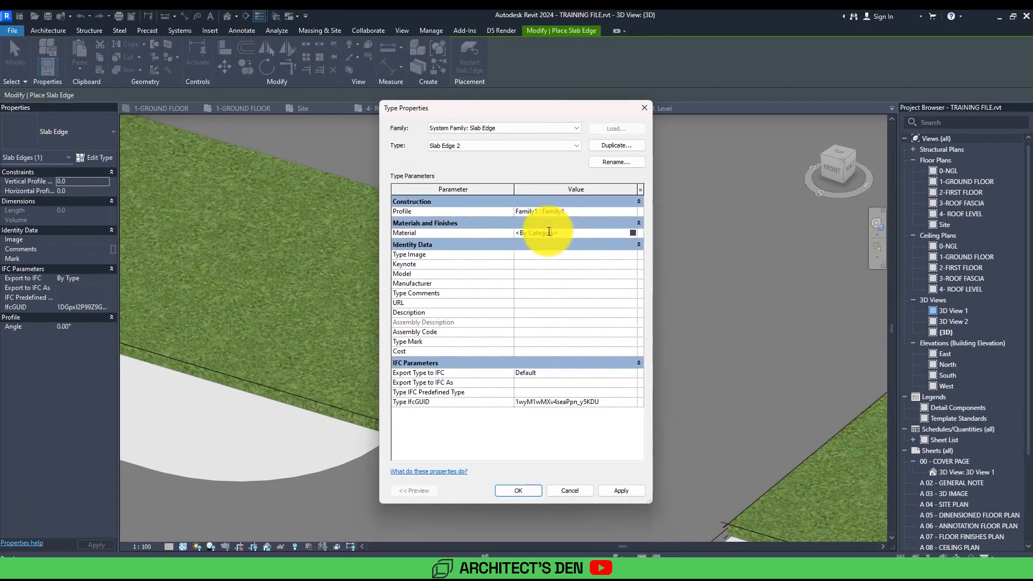
# Step: Confirm the type settings and place a Slab Edge 2 kerb along the front lawn's short straight edge beside the driveway entrance
pyautogui.click(521, 491)
pyautogui.press('Escape')
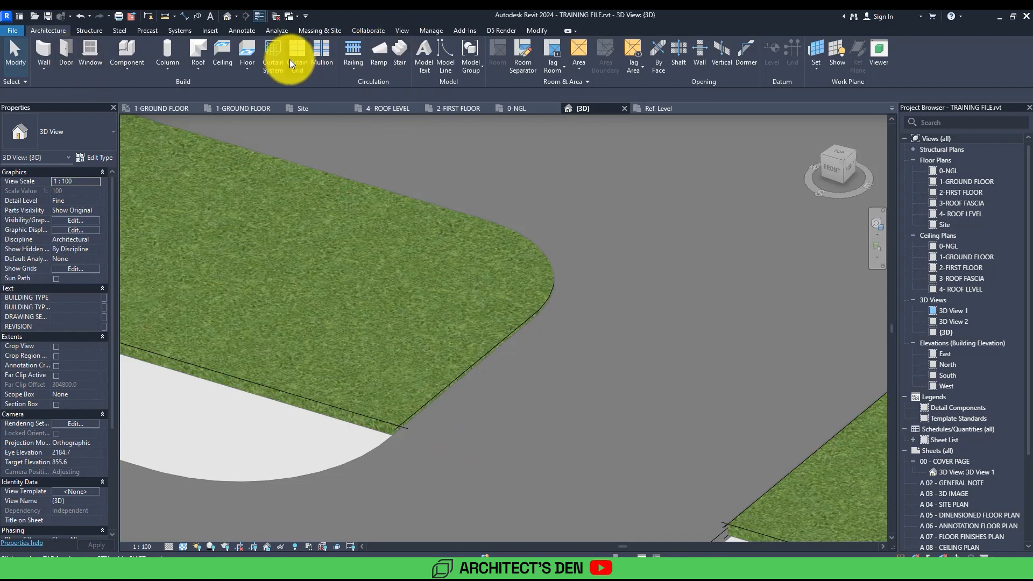
pyautogui.click(246, 68)
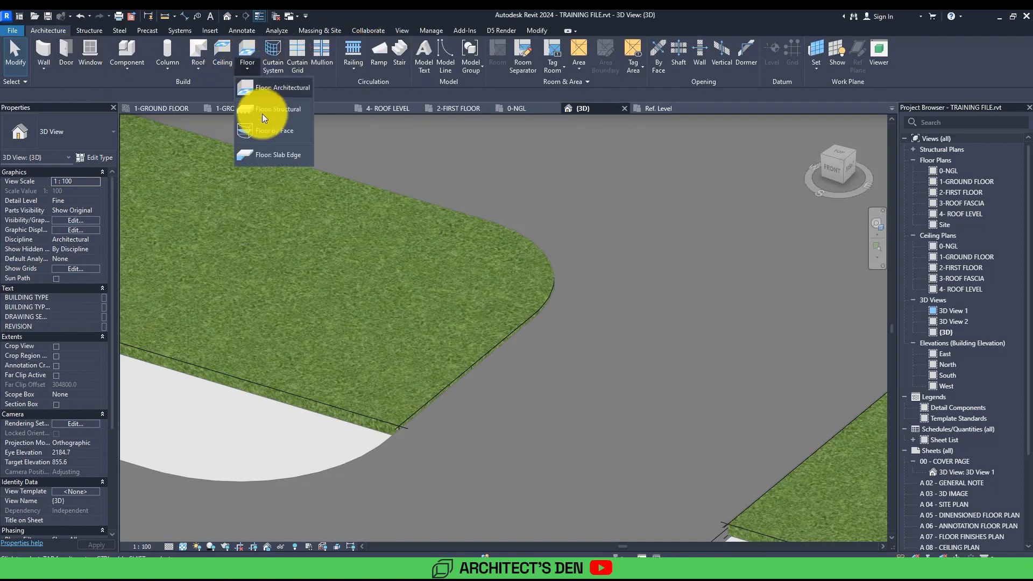
pyautogui.click(269, 150)
pyautogui.click(76, 122)
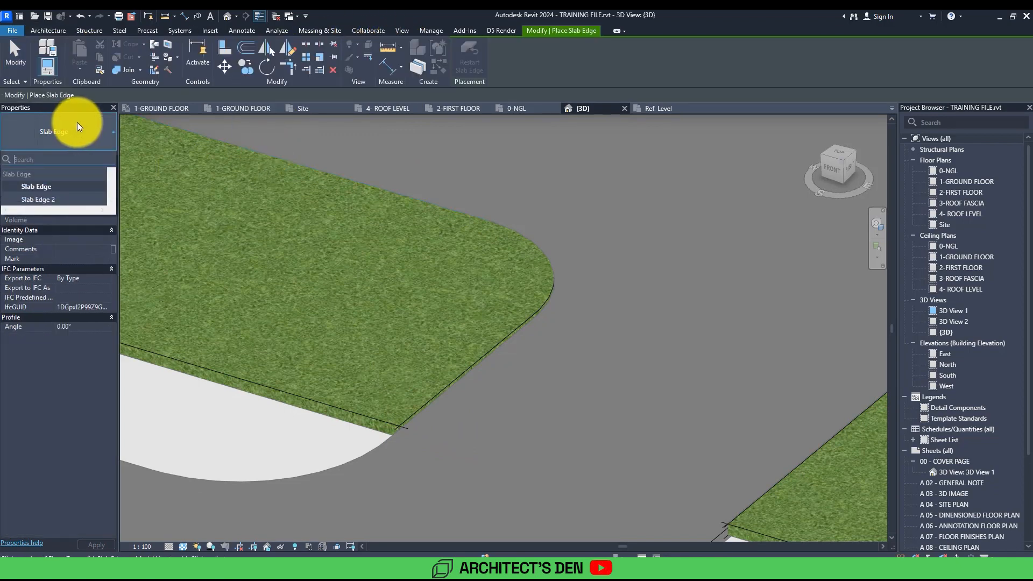
pyautogui.click(53, 197)
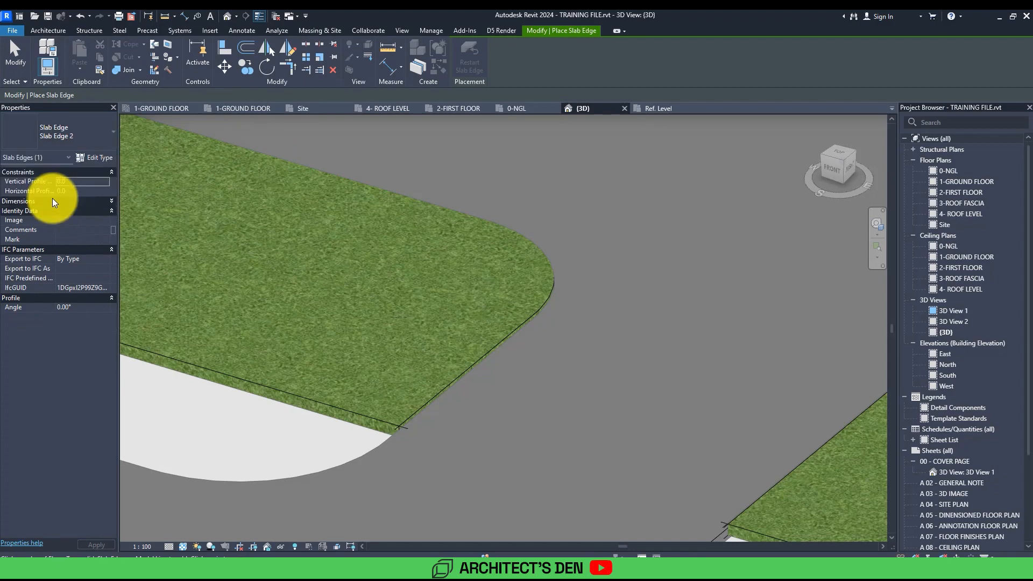
pyautogui.click(441, 389)
pyautogui.scroll(3, 398, 428)
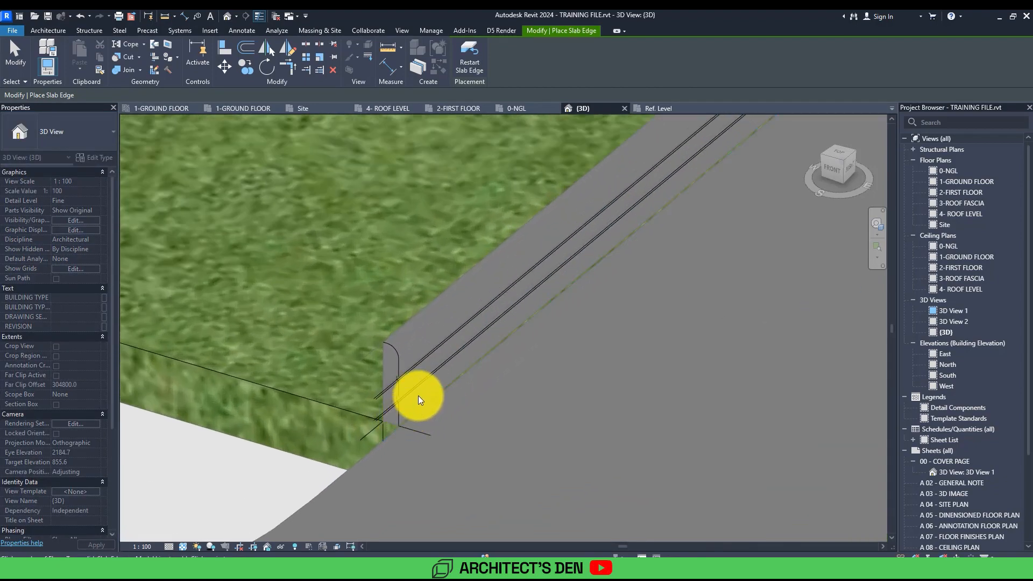
pyautogui.scroll(-4, 449, 401)
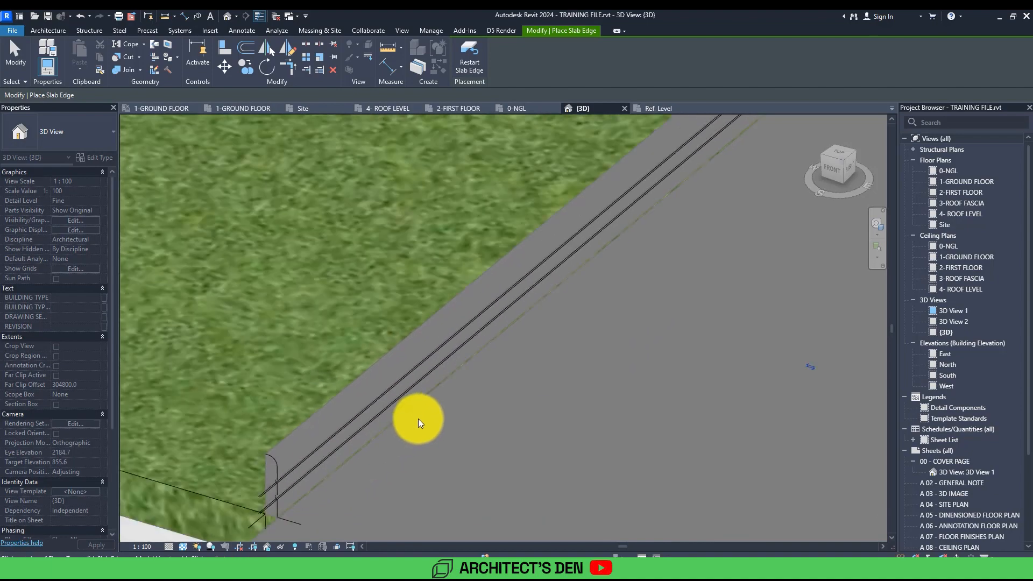
# Step: Continue the kerb around the front lawn's rounded corner and along its adjoining straight edge facing the forecourt
pyautogui.click(618, 232)
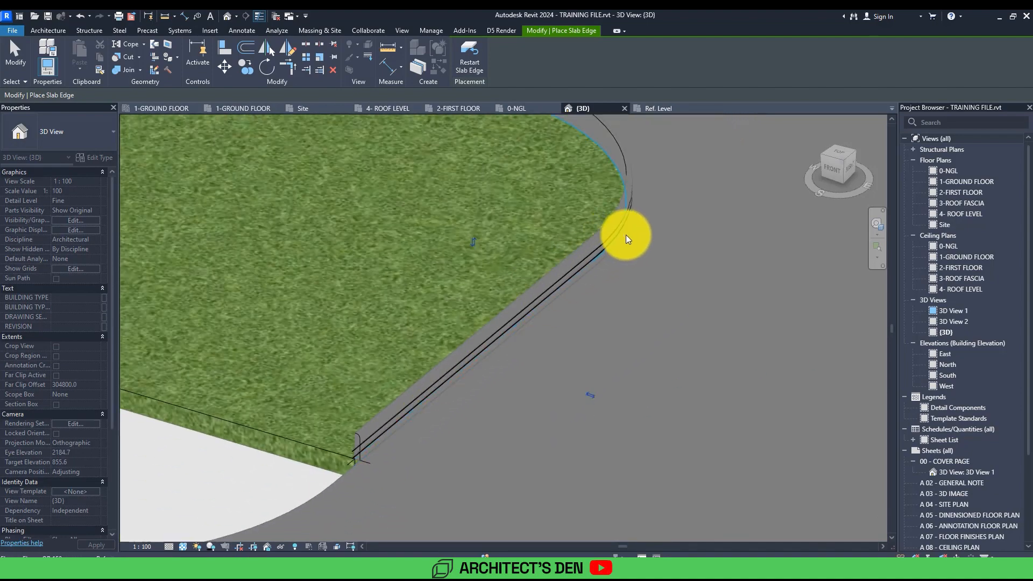
pyautogui.scroll(-3, 602, 337)
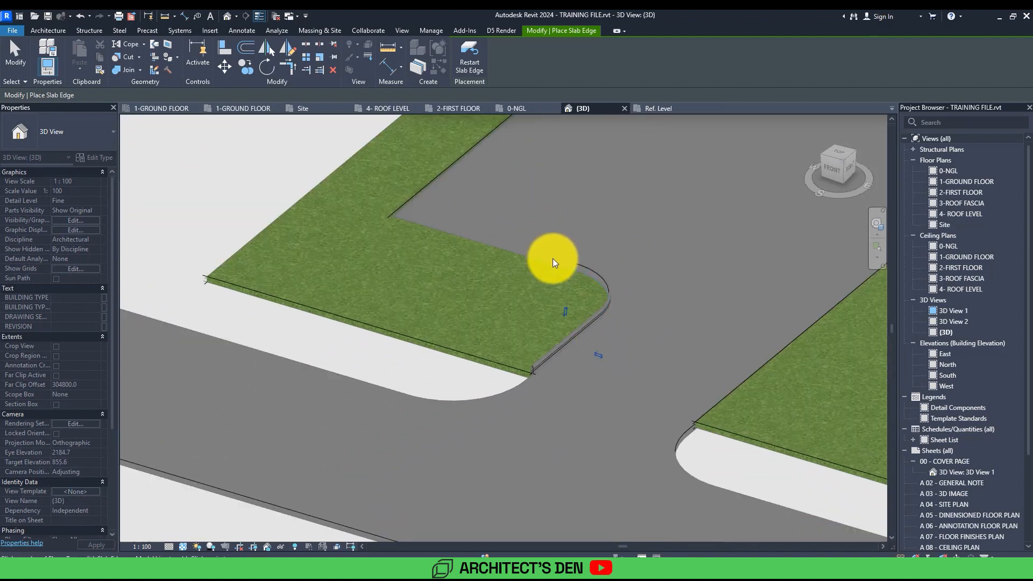
pyautogui.click(552, 262)
pyautogui.scroll(4, 417, 196)
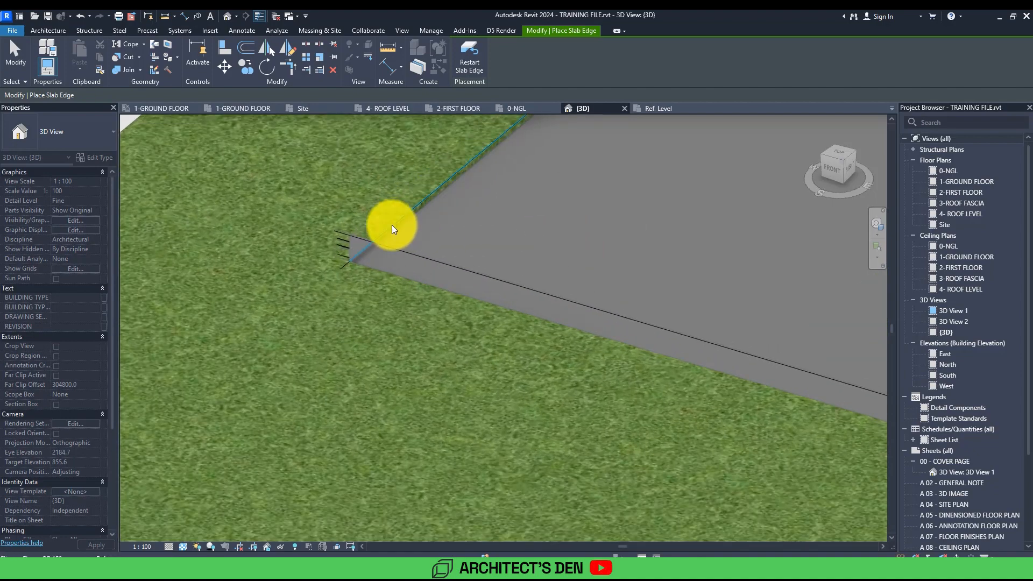
# Step: Continue the kerb along the forecourt's far side edge and the straight lawn edge in front of the building
pyautogui.click(391, 224)
pyautogui.scroll(-4, 401, 226)
pyautogui.moveTo(518, 251); pyautogui.dragTo(310, 421, button='middle')
pyautogui.scroll(-3, 438, 242)
pyautogui.scroll(1, 547, 288)
pyautogui.moveTo(546, 288); pyautogui.dragTo(496, 277, button='middle')
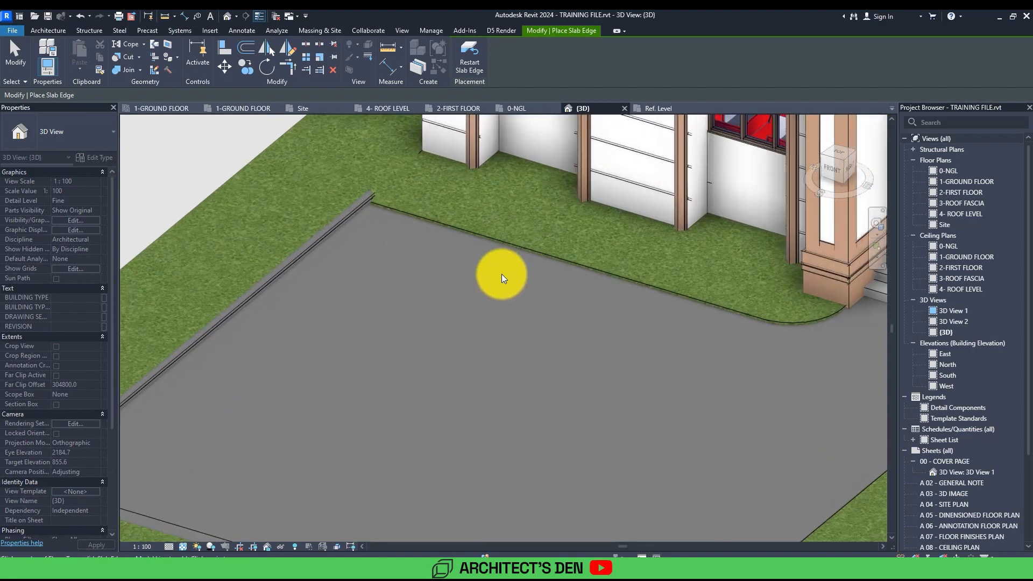
pyautogui.scroll(4, 348, 182)
pyautogui.click(339, 183)
pyautogui.press('Escape')
pyautogui.scroll(-2, 297, 230)
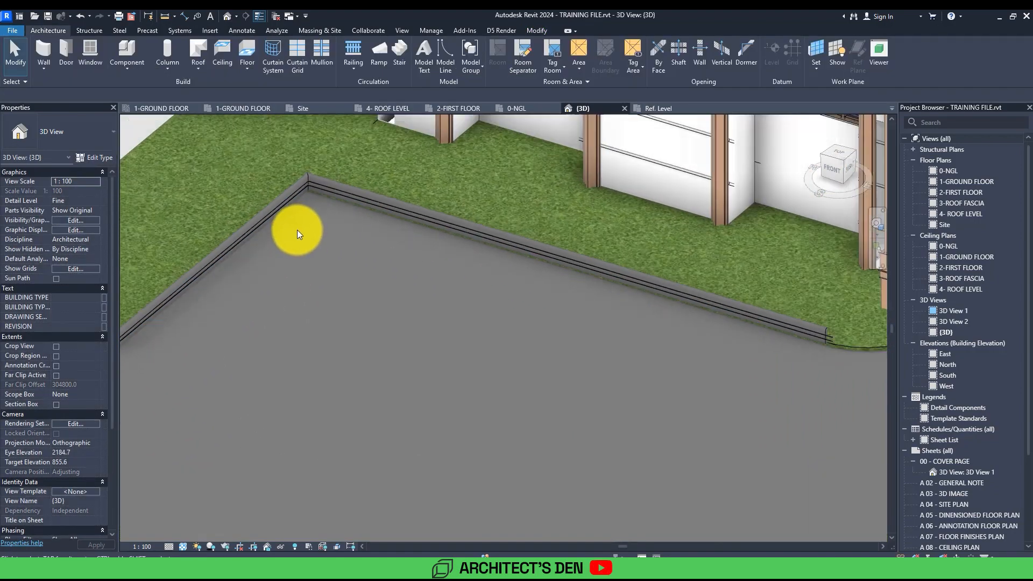
pyautogui.scroll(1, 716, 319)
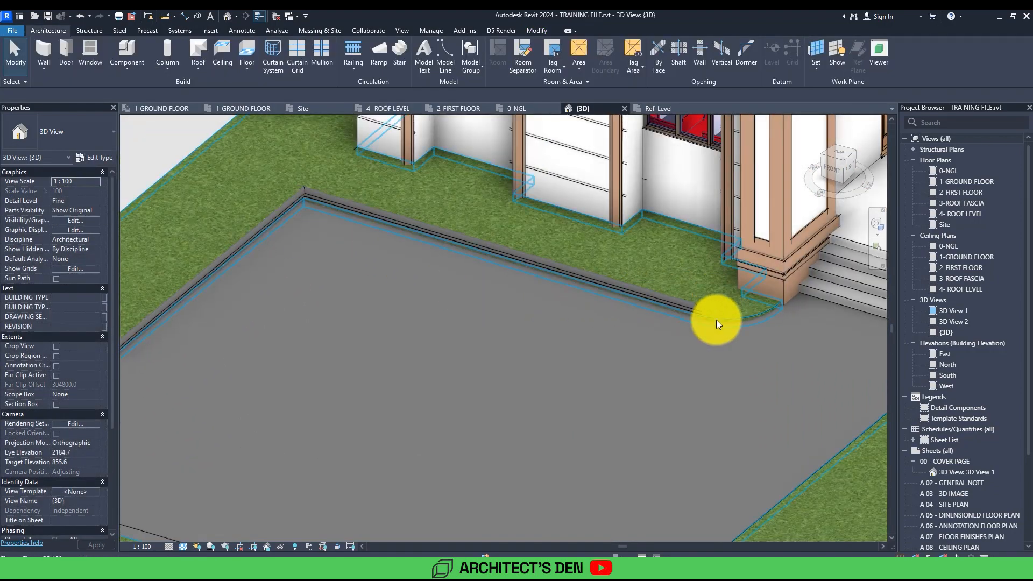
# Step: Add the curved lawn edge beside the entrance column to the existing kerb with Add/Remove Segments
pyautogui.click(679, 305)
pyautogui.moveTo(689, 356); pyautogui.dragTo(619, 311, button='middle')
pyautogui.scroll(-4, 619, 311)
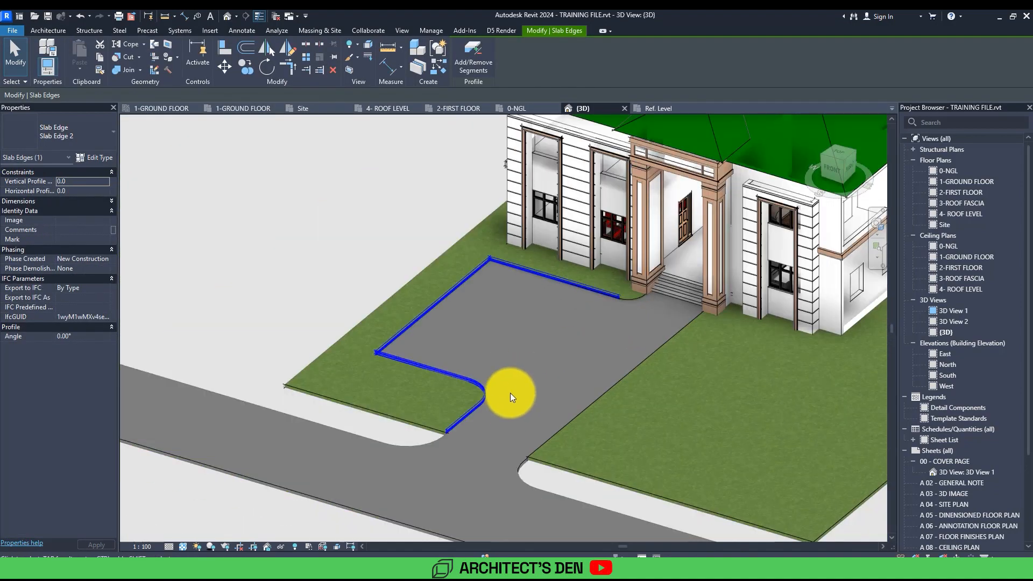
pyautogui.scroll(4, 635, 309)
pyautogui.scroll(5, 618, 296)
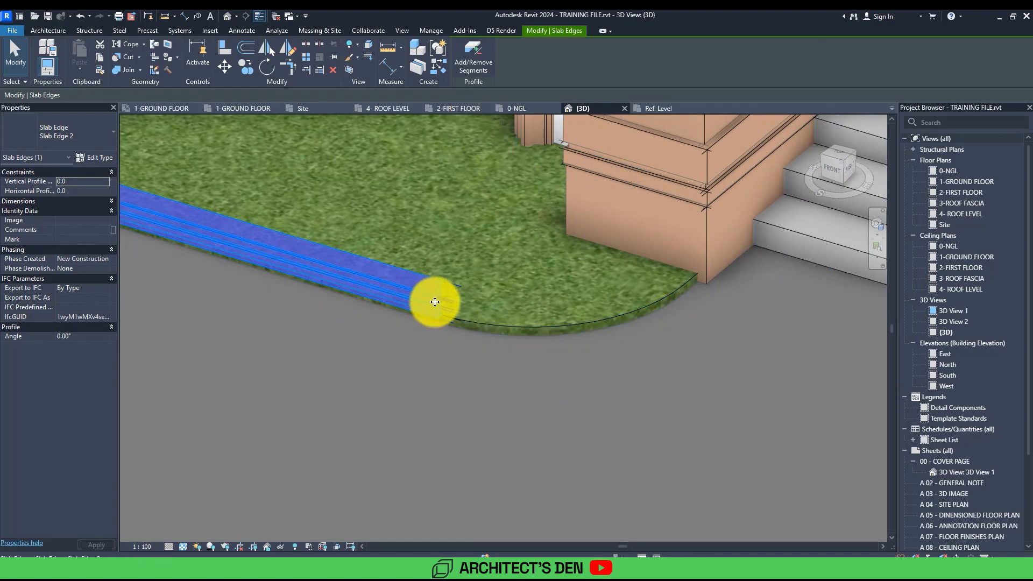
pyautogui.click(474, 67)
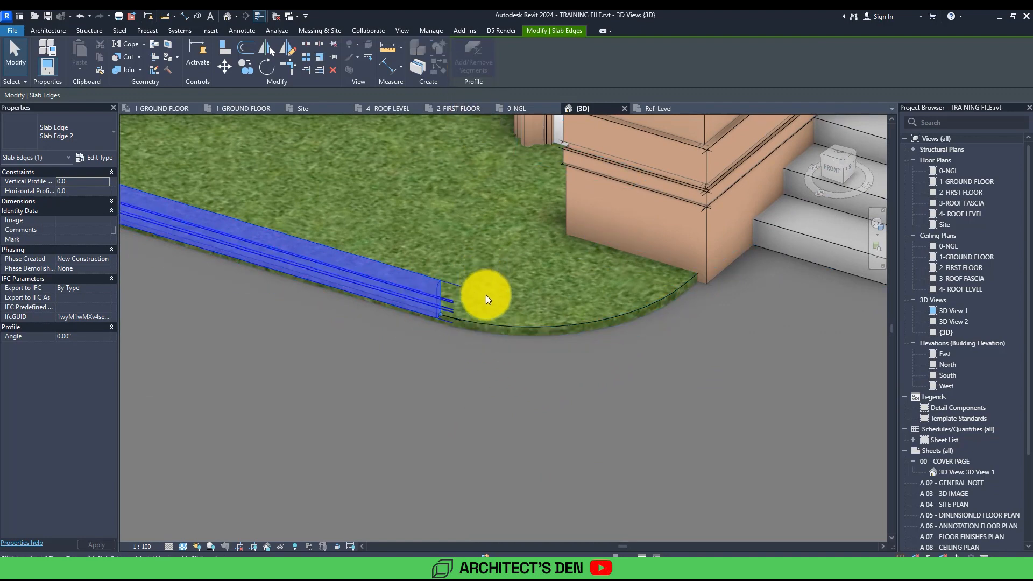
pyautogui.click(490, 328)
pyautogui.scroll(4, 607, 320)
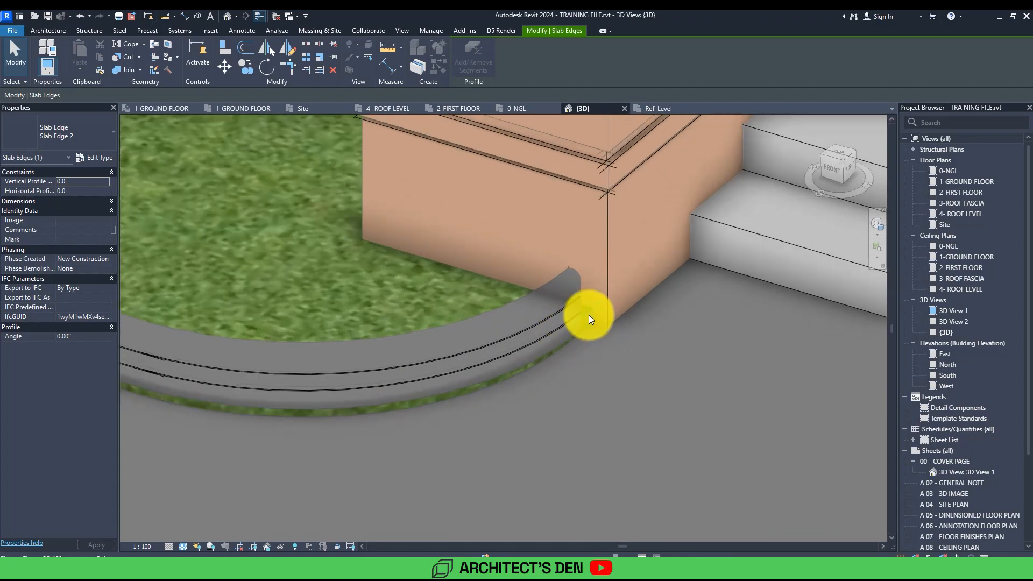
# Step: Try to add the large lawn's long edge on the opposite side of the driveway to the same kerb
pyautogui.scroll(-3, 477, 342)
pyautogui.moveTo(554, 411); pyautogui.dragTo(526, 313, button='middle')
pyautogui.click(702, 337)
pyautogui.scroll(-2, 628, 303)
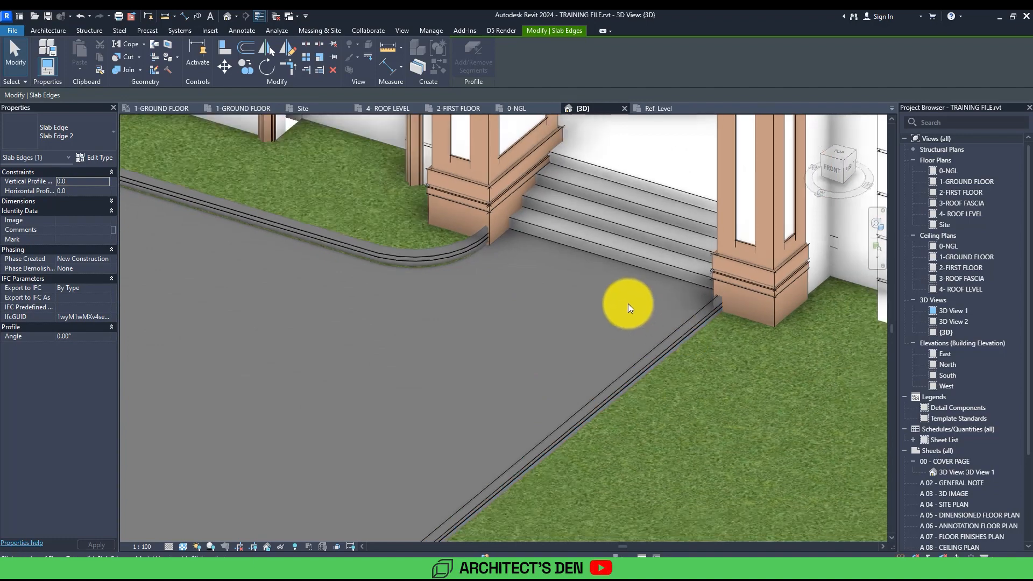
pyautogui.scroll(4, 606, 369)
pyautogui.moveTo(606, 369); pyautogui.dragTo(639, 222, button='middle')
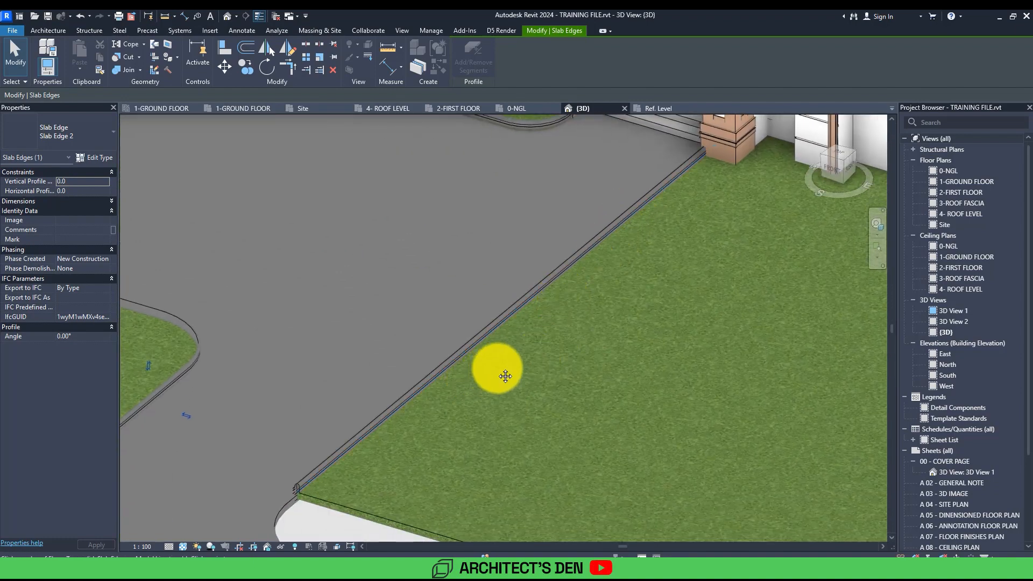
pyautogui.moveTo(506, 376); pyautogui.dragTo(418, 386, button='middle')
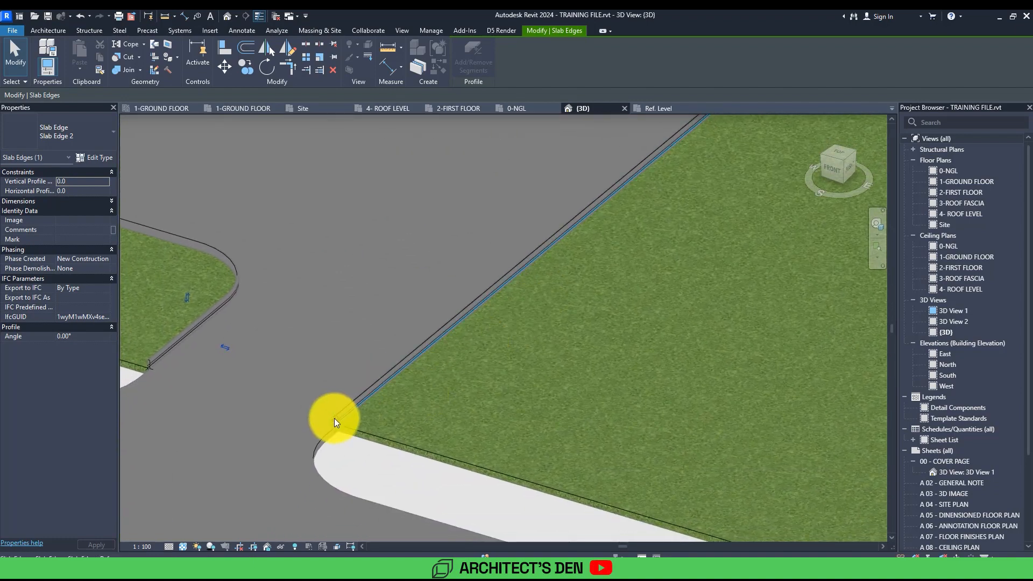
pyautogui.scroll(2, 339, 418)
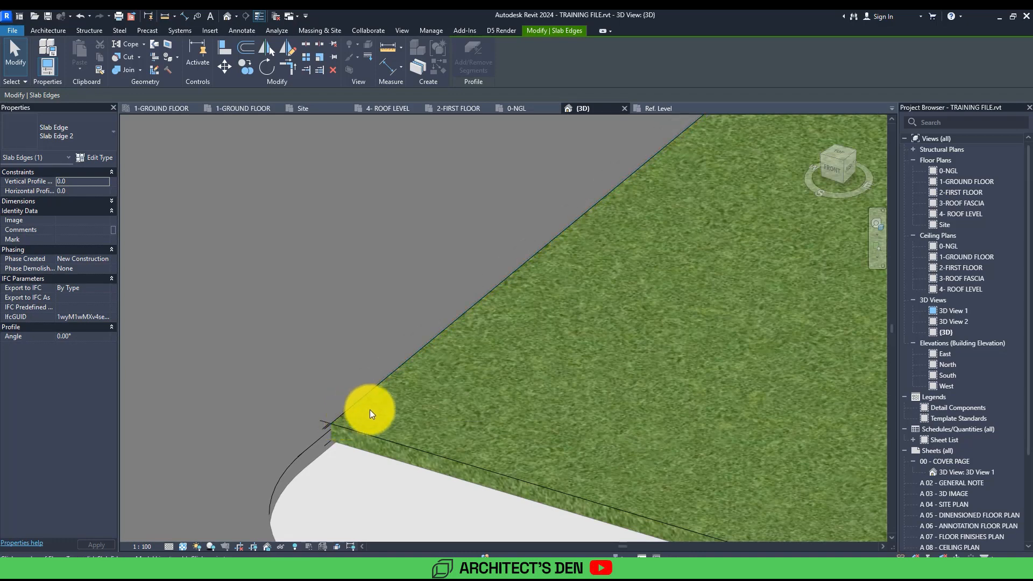
pyautogui.scroll(-3, 369, 410)
pyautogui.scroll(-4, 485, 340)
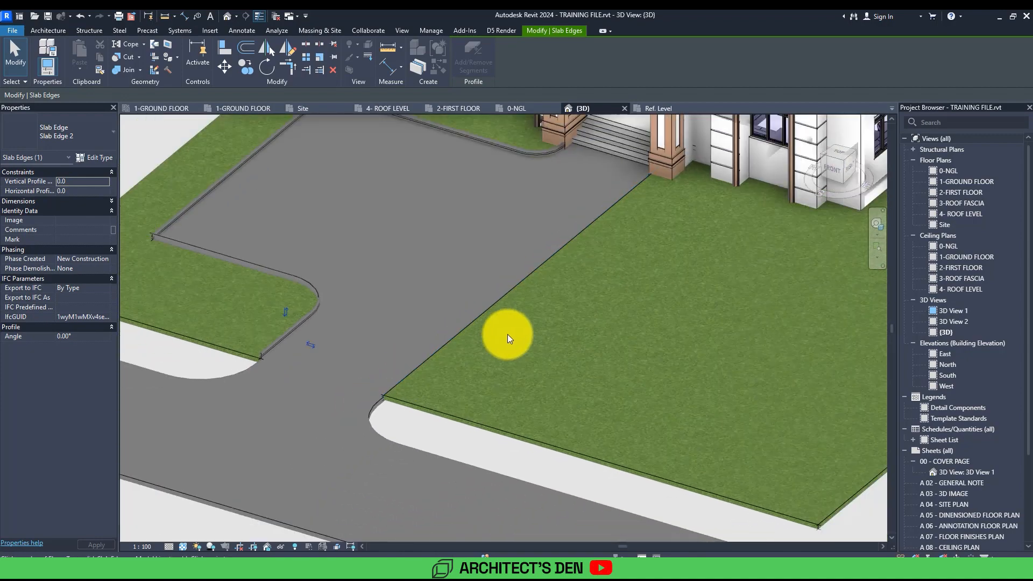
pyautogui.press('Escape')
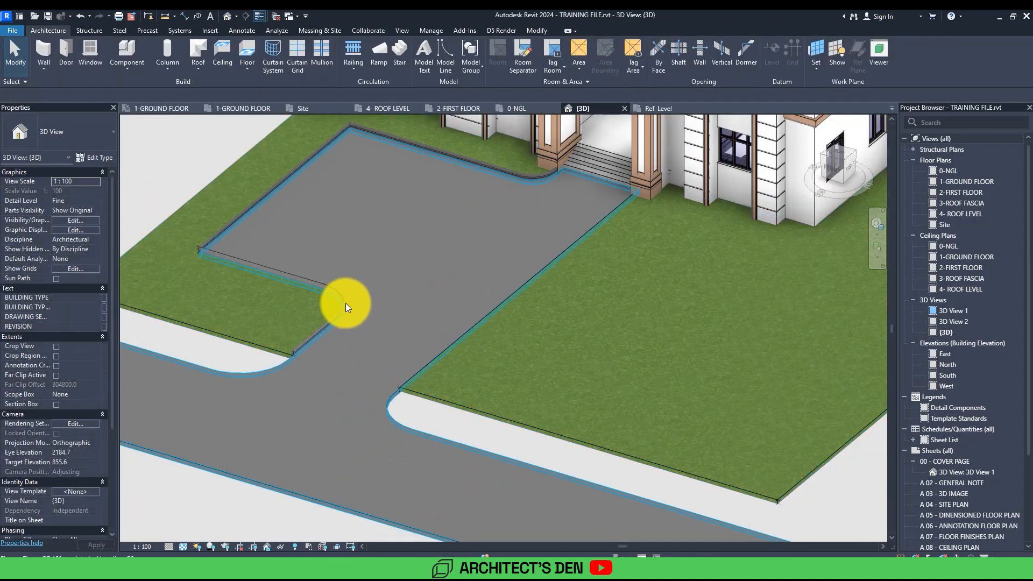
# Step: Create a similar slab edge as a separate kerb along the large lawn's long edge opposite the forecourt
pyautogui.click(345, 290)
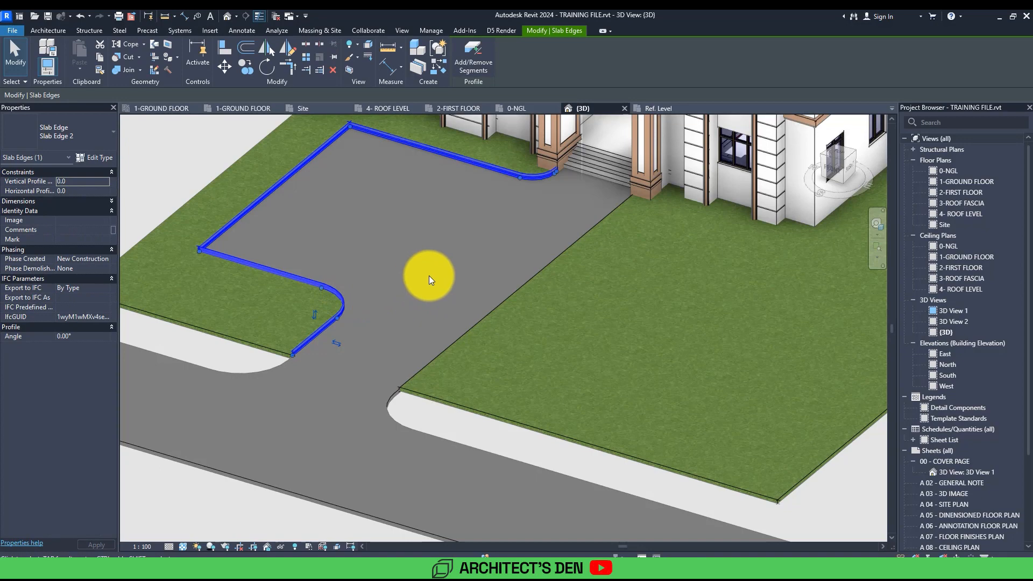
pyautogui.press('c')
pyautogui.press('s')
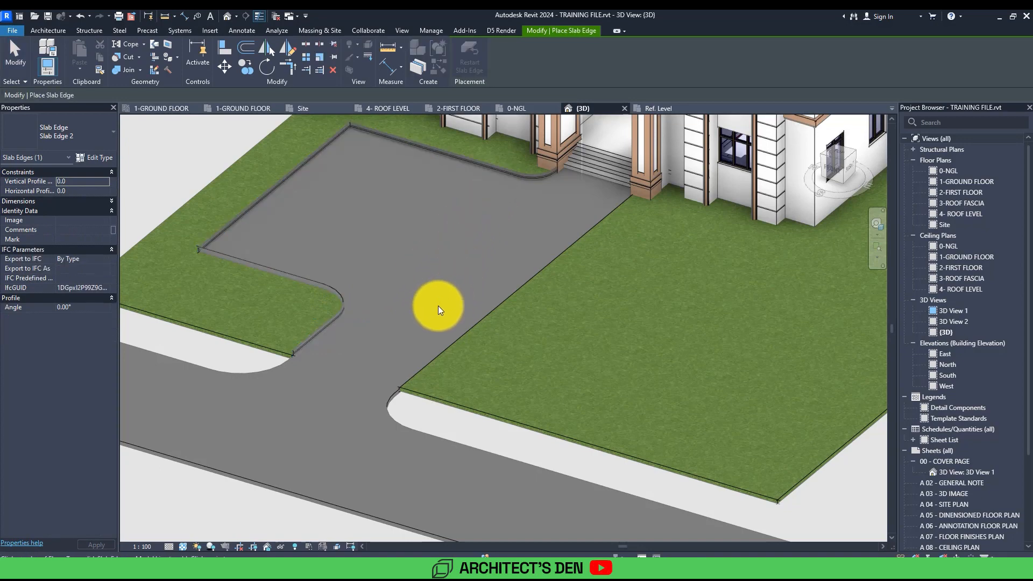
pyautogui.keyDown('shift'); pyautogui.moveTo(417, 311); pyautogui.dragTo(369, 272, button='middle'); pyautogui.keyUp('shift')
pyautogui.scroll(5, 337, 239)
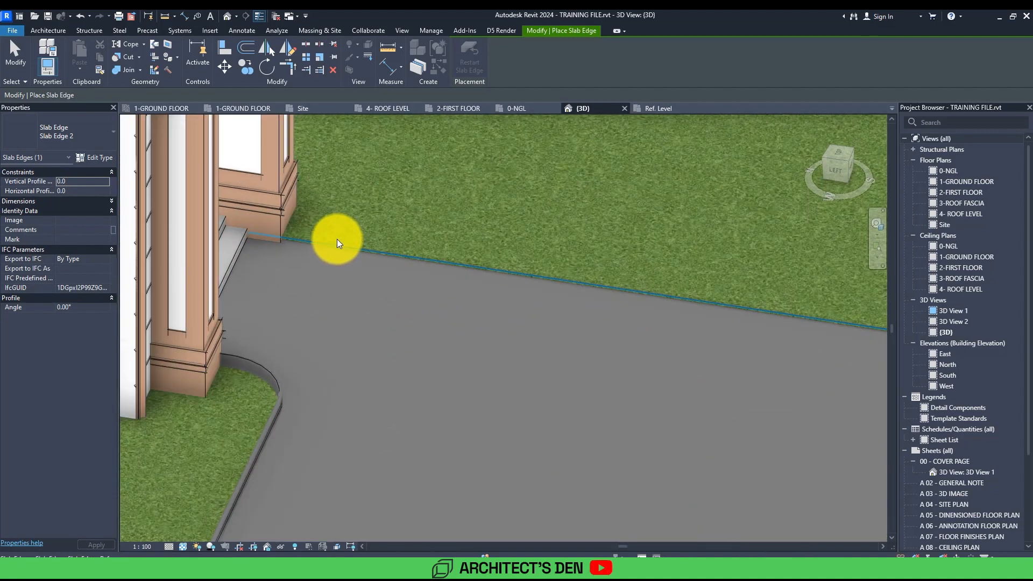
pyautogui.click(337, 241)
pyautogui.keyDown('shift'); pyautogui.moveTo(304, 318); pyautogui.dragTo(320, 314, button='middle'); pyautogui.keyUp('shift')
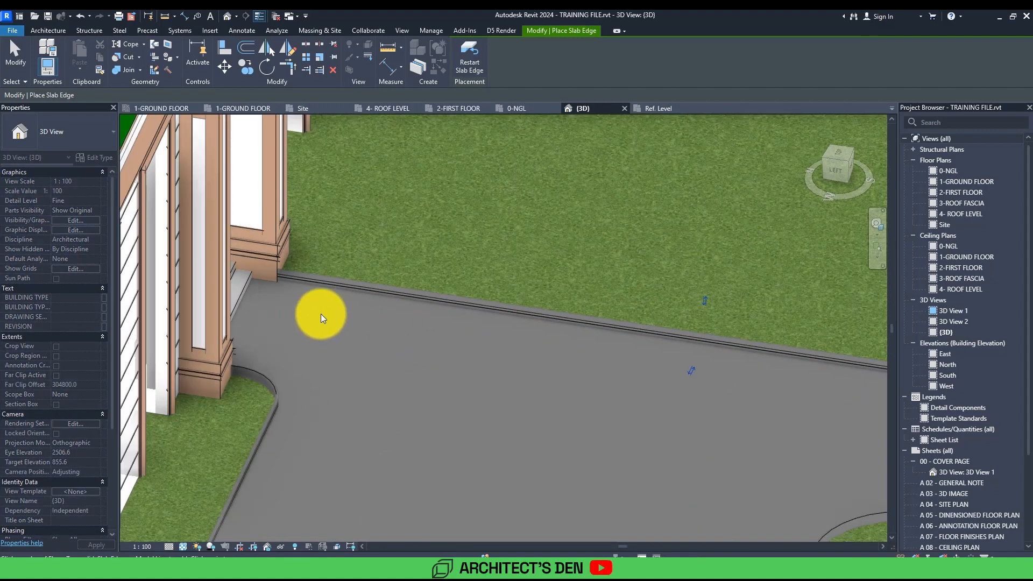
pyautogui.scroll(-4, 563, 323)
pyautogui.scroll(5, 497, 357)
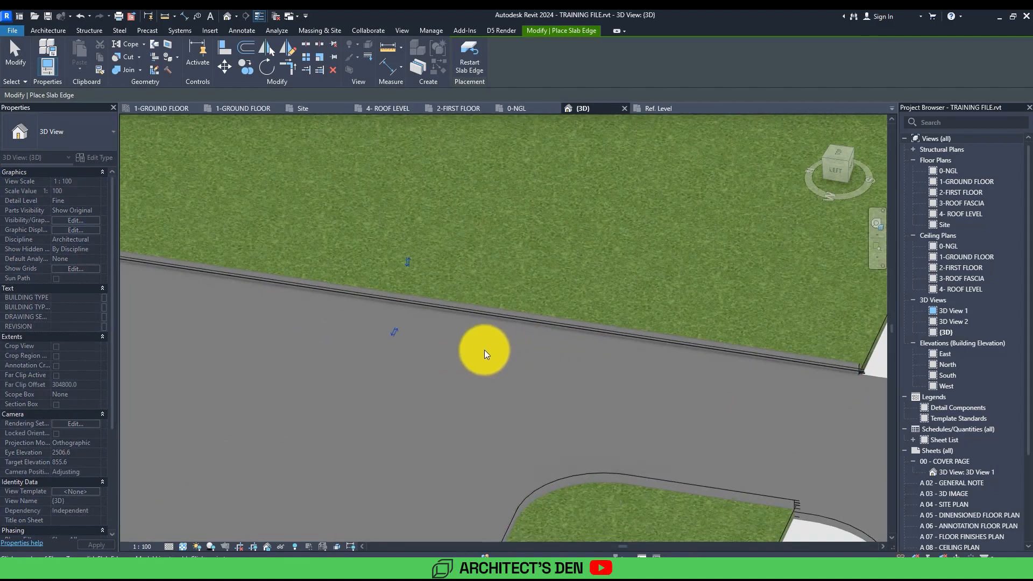
pyautogui.moveTo(479, 345); pyautogui.dragTo(325, 346, button='middle')
pyautogui.scroll(-2, 351, 344)
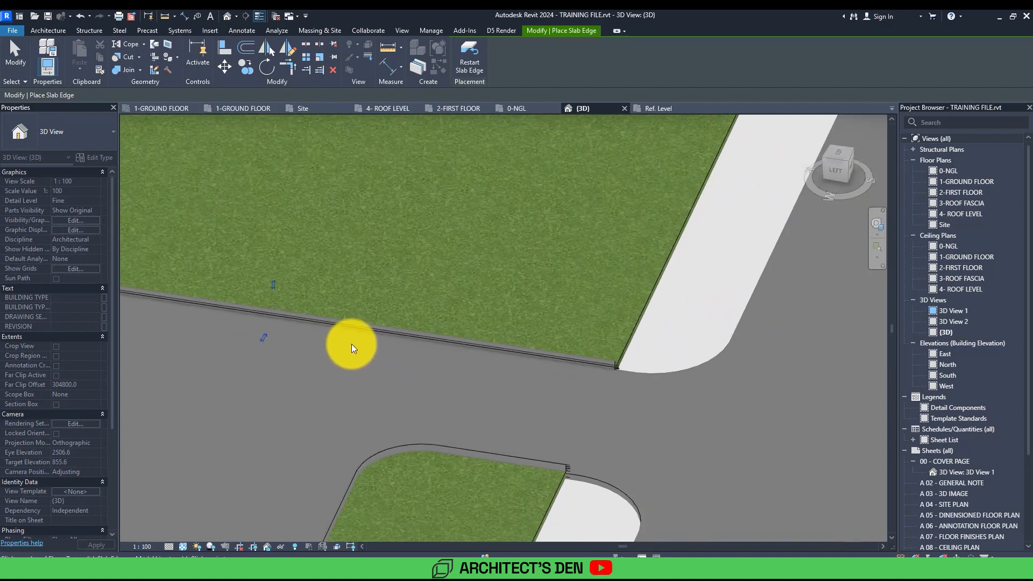
pyautogui.scroll(-3, 539, 343)
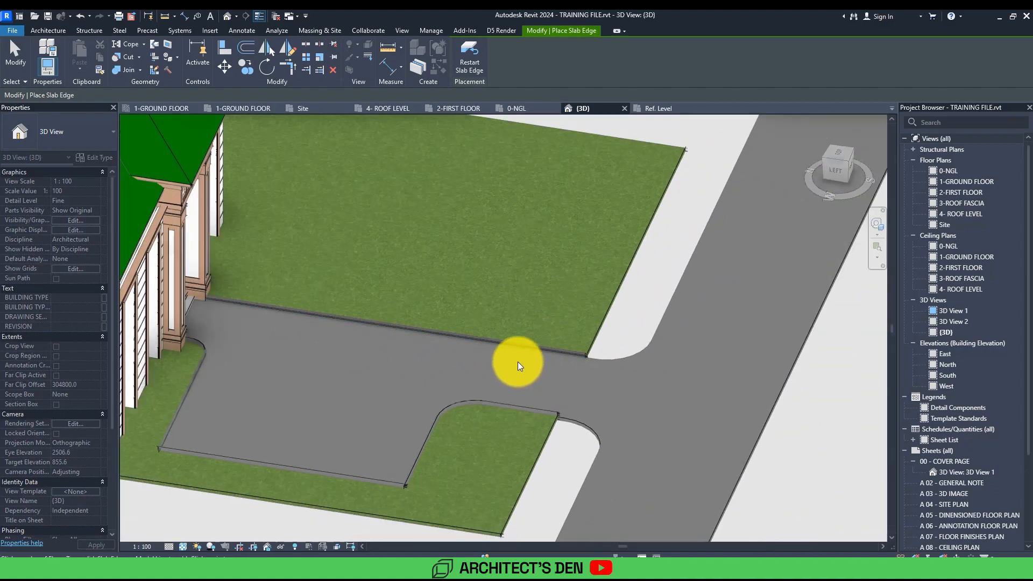
# Step: Select both kerb slab edges and set their vertical profile offset to -75
pyautogui.click(514, 346)
pyautogui.click(495, 397)
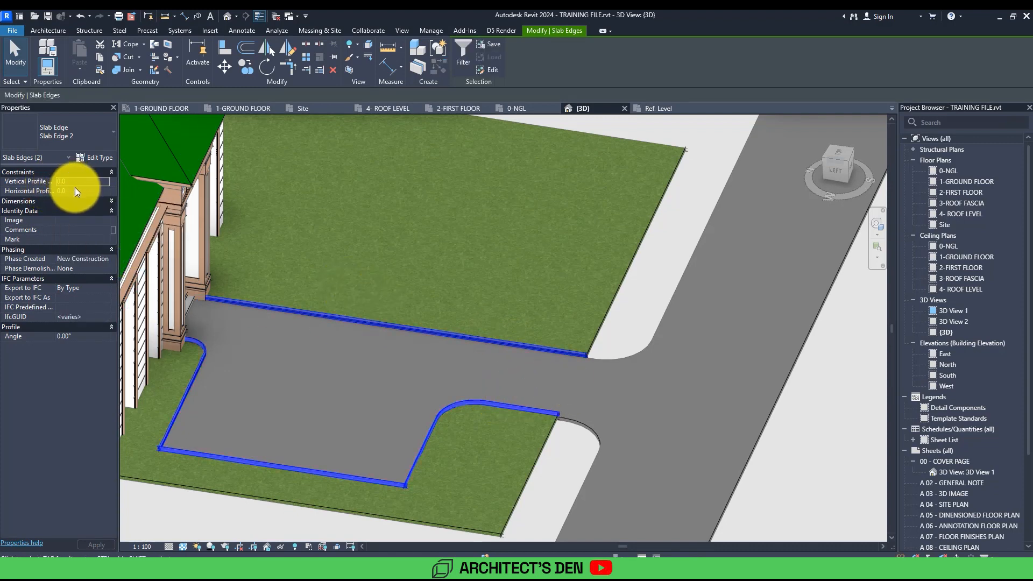
pyautogui.scroll(5, 560, 414)
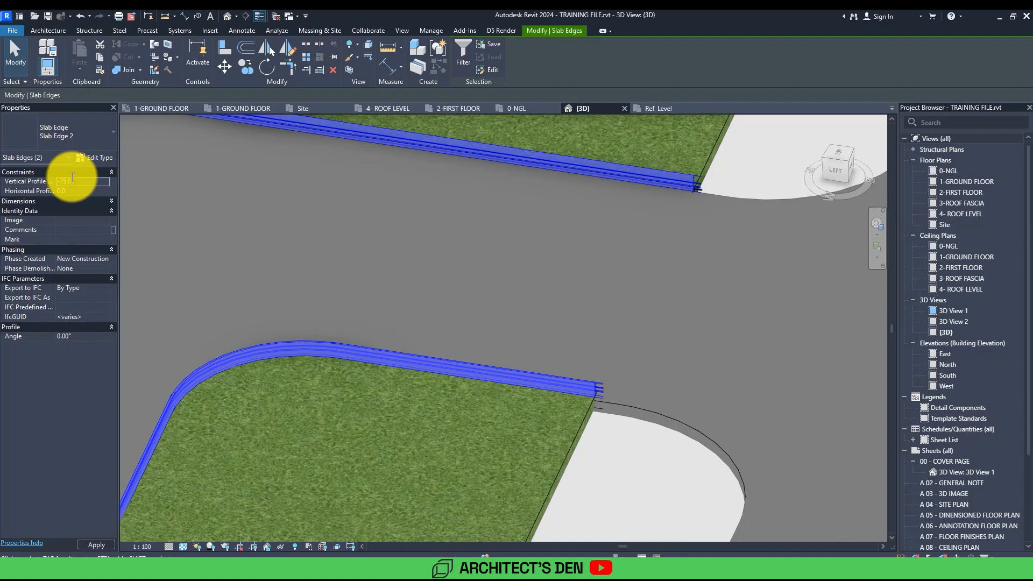
pyautogui.keyDown('shift'); pyautogui.moveTo(576, 396); pyautogui.dragTo(333, 347, button='middle'); pyautogui.keyUp('shift')
pyautogui.scroll(3, 332, 347)
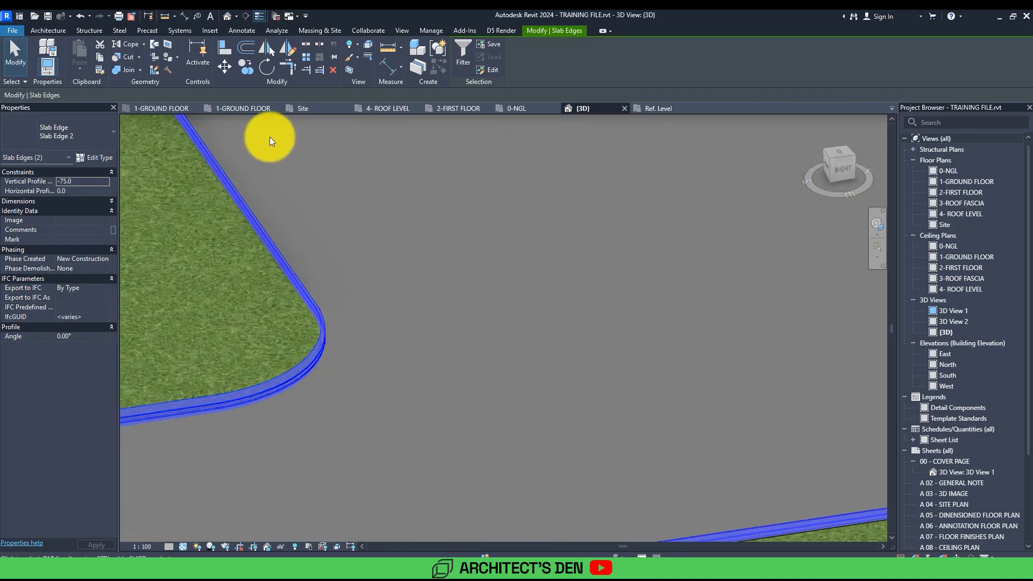
# Step: Set the vertical profile offset of both kerbs to -125 and inspect the kerb end at the driveway entrance
pyautogui.click(76, 185)
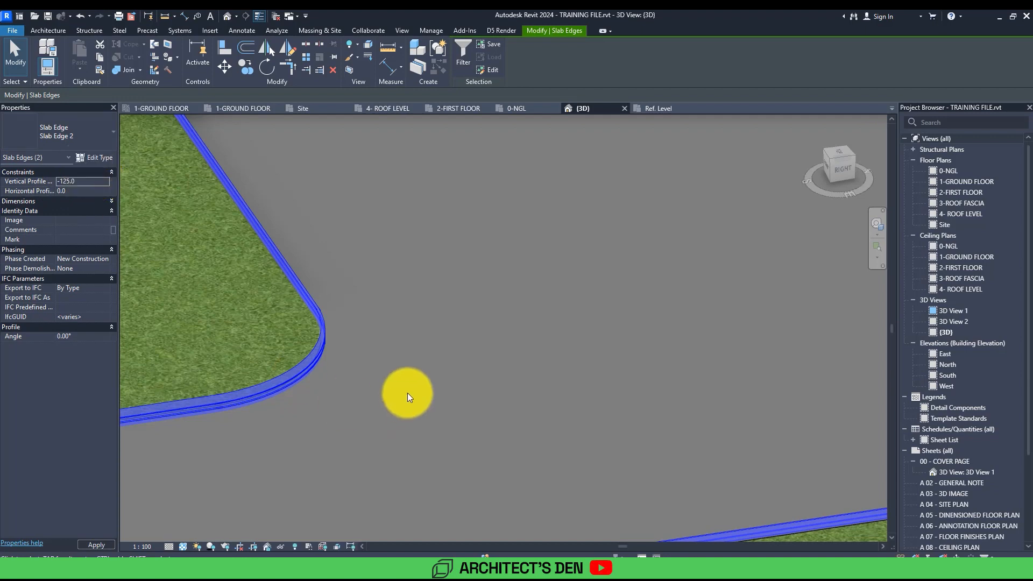
pyautogui.press('Escape')
pyautogui.scroll(-5, 331, 334)
pyautogui.scroll(-3, 332, 409)
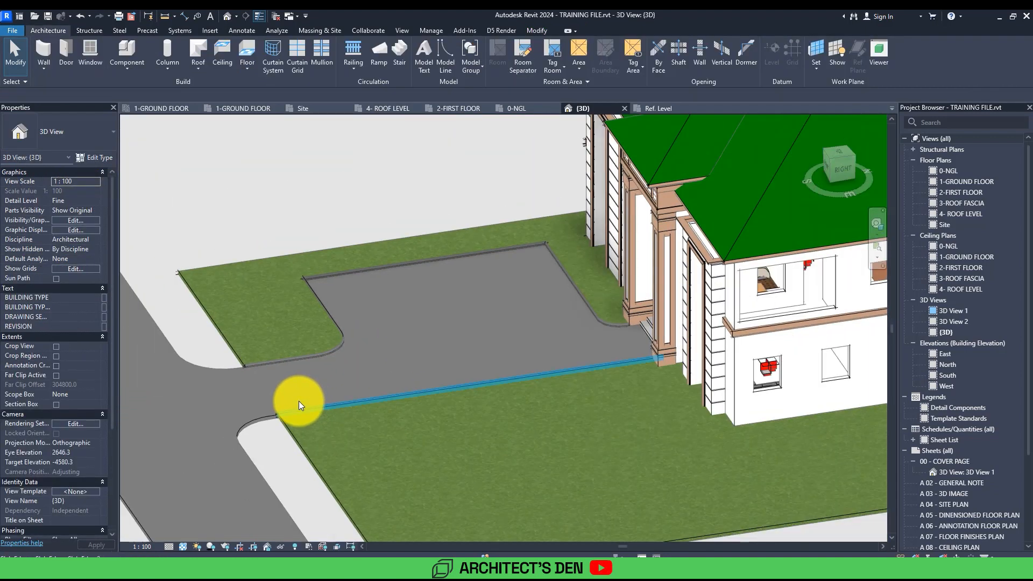
pyautogui.keyDown('shift'); pyautogui.moveTo(306, 374); pyautogui.dragTo(678, 345, button='middle'); pyautogui.keyUp('shift')
pyautogui.scroll(6, 667, 354)
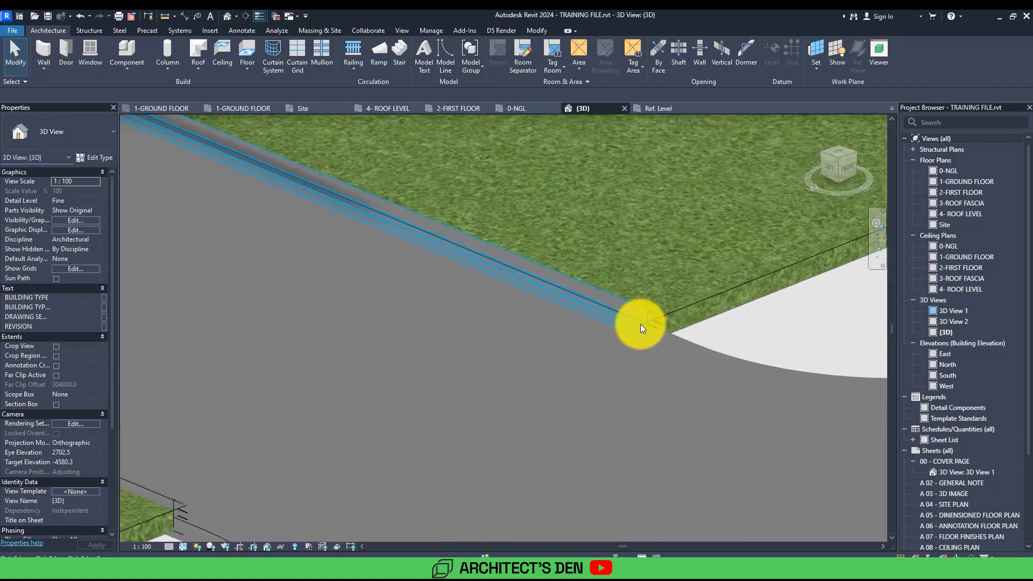
# Step: Select both kerb slab edges along the lawns beside the driveway and delete them
pyautogui.scroll(-2, 638, 331)
pyautogui.moveTo(574, 402); pyautogui.dragTo(492, 364, button='middle')
pyautogui.scroll(5, 492, 364)
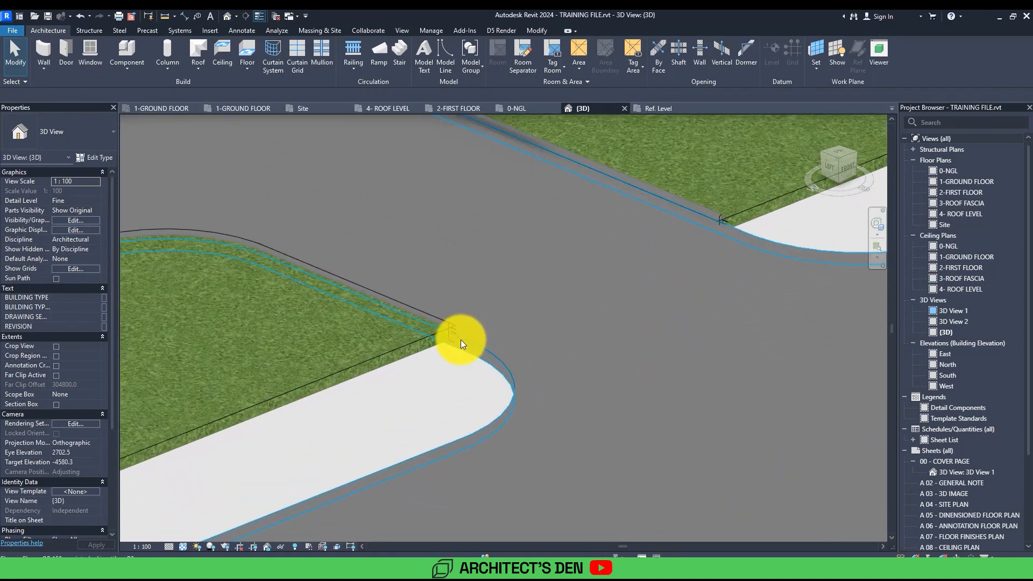
pyautogui.moveTo(456, 332); pyautogui.dragTo(506, 351, button='middle')
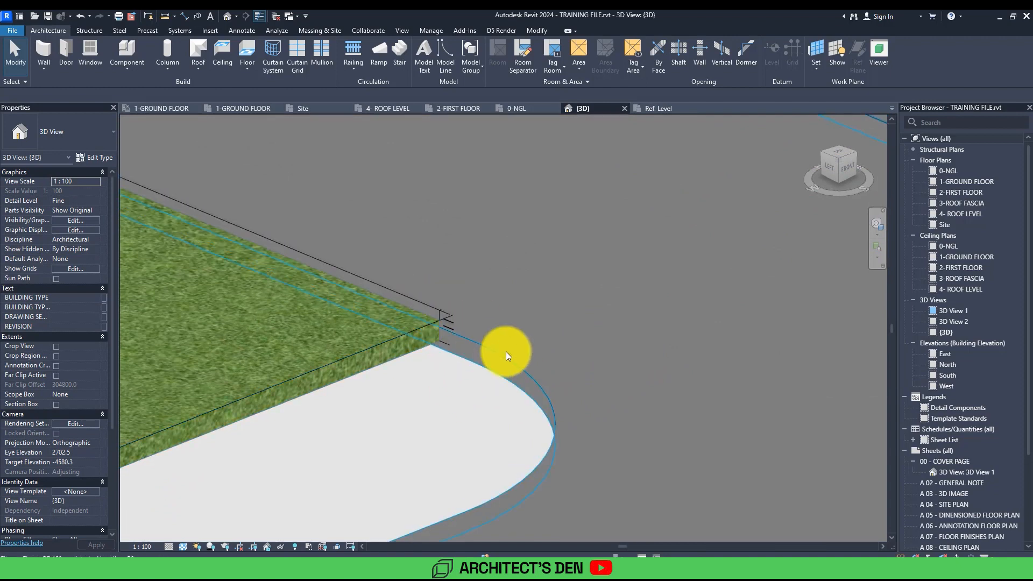
pyautogui.scroll(-4, 525, 360)
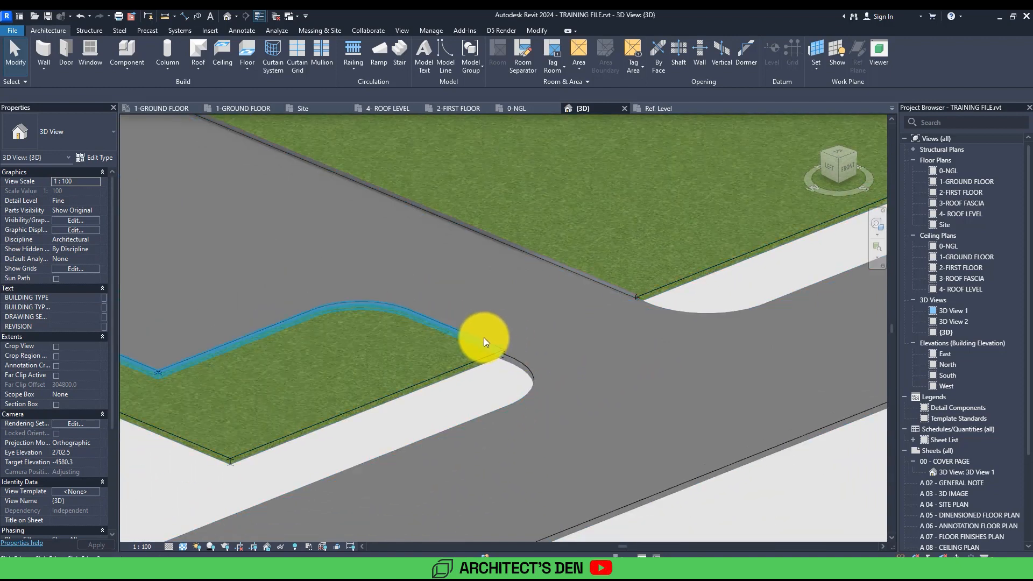
pyautogui.click(484, 338)
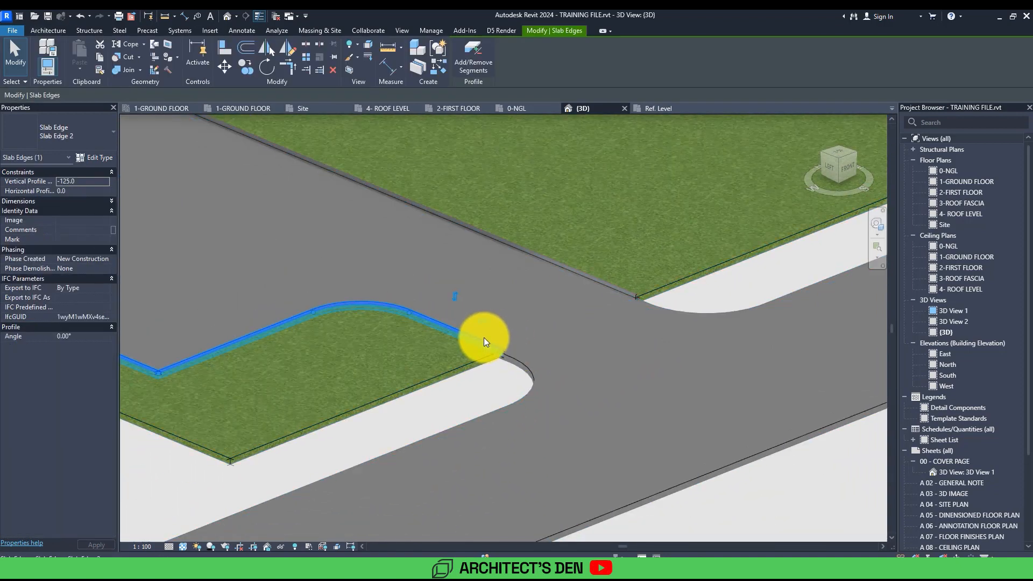
pyautogui.keyDown('ctrl'); pyautogui.click(621, 291); pyautogui.keyUp('ctrl')
pyautogui.scroll(-4, 513, 317)
pyautogui.scroll(2, 533, 354)
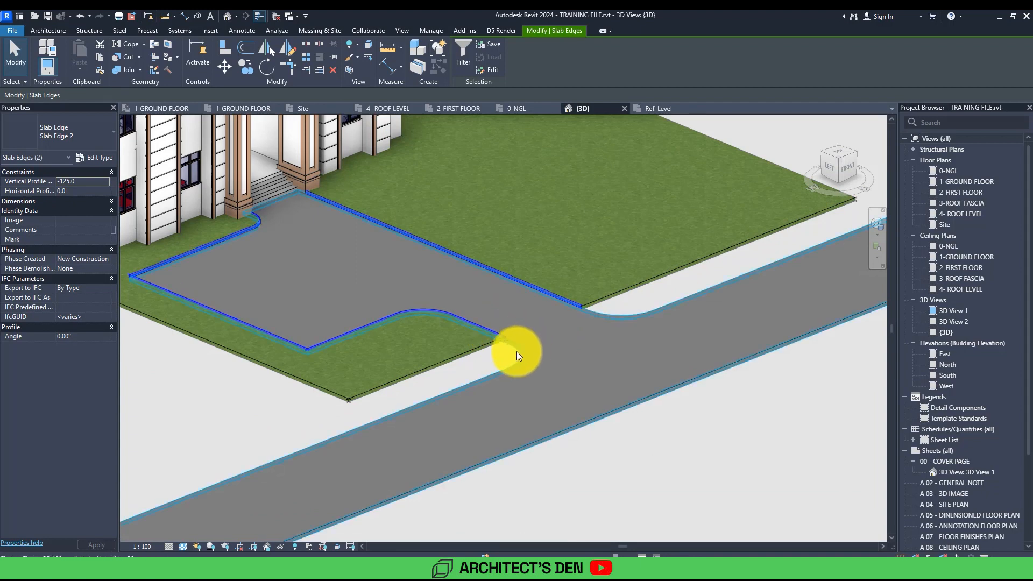
pyautogui.scroll(4, 523, 349)
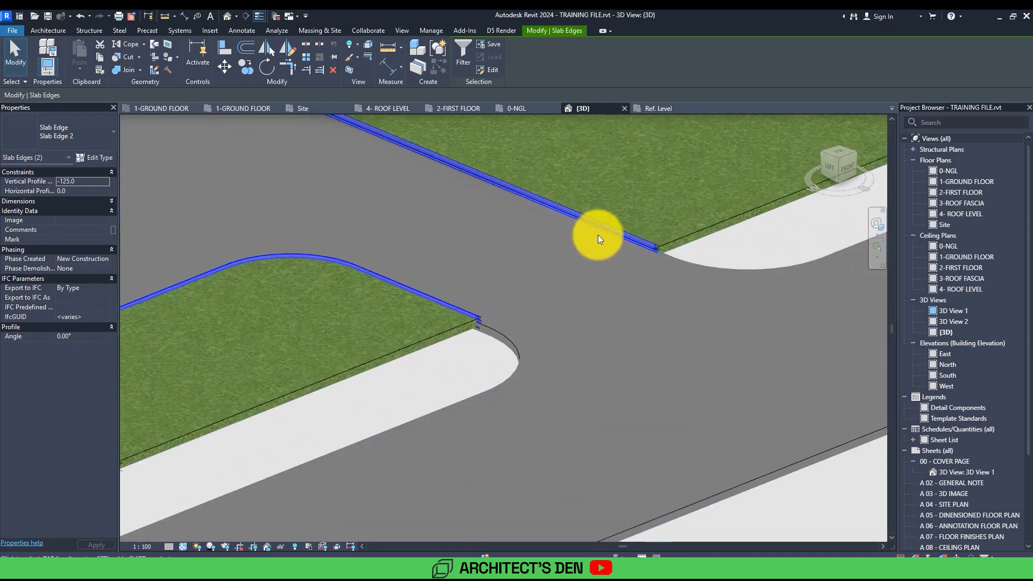
pyautogui.press('Escape')
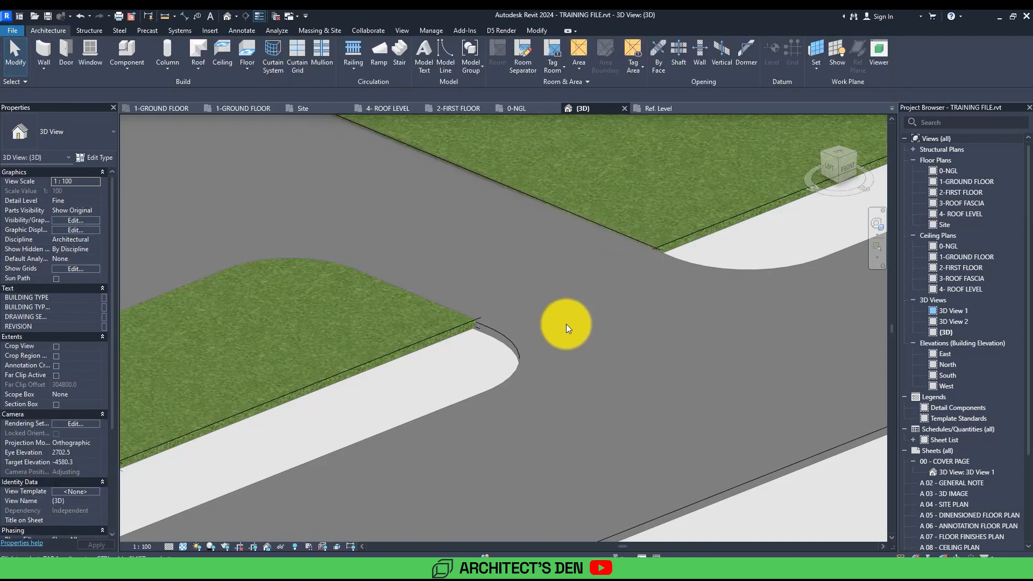
# Step: Place a Slab Edge 2 kerb on the whole chain of edges of the driveway and forecourt floor
pyautogui.scroll(-3, 549, 318)
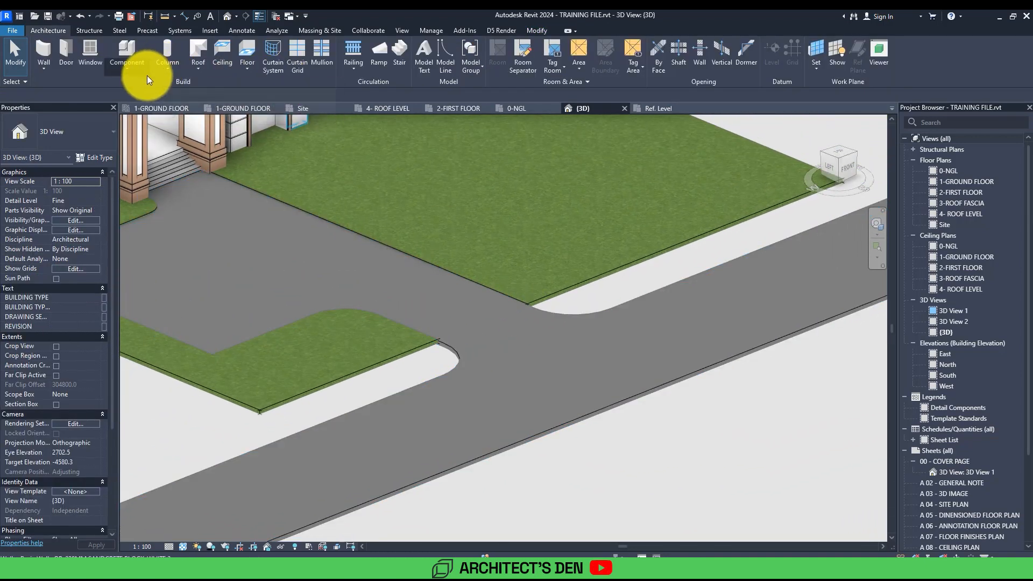
pyautogui.click(248, 68)
pyautogui.click(264, 153)
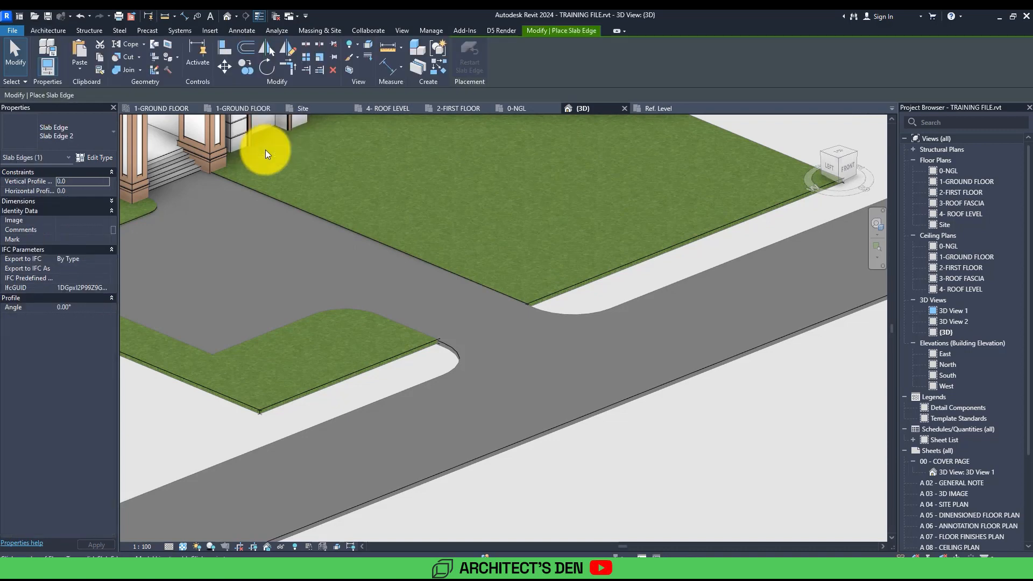
pyautogui.scroll(3, 458, 347)
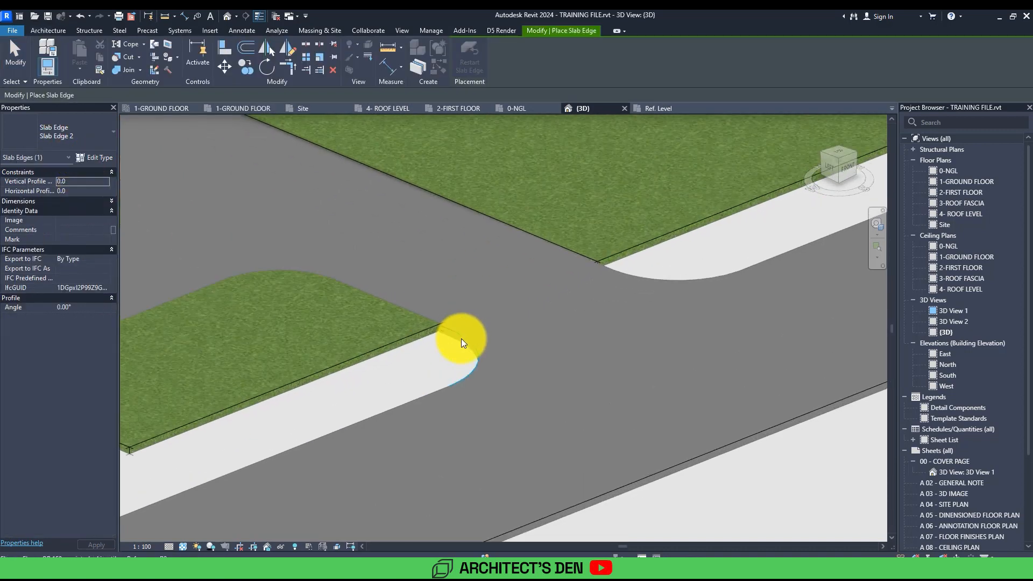
pyautogui.press('Tab')
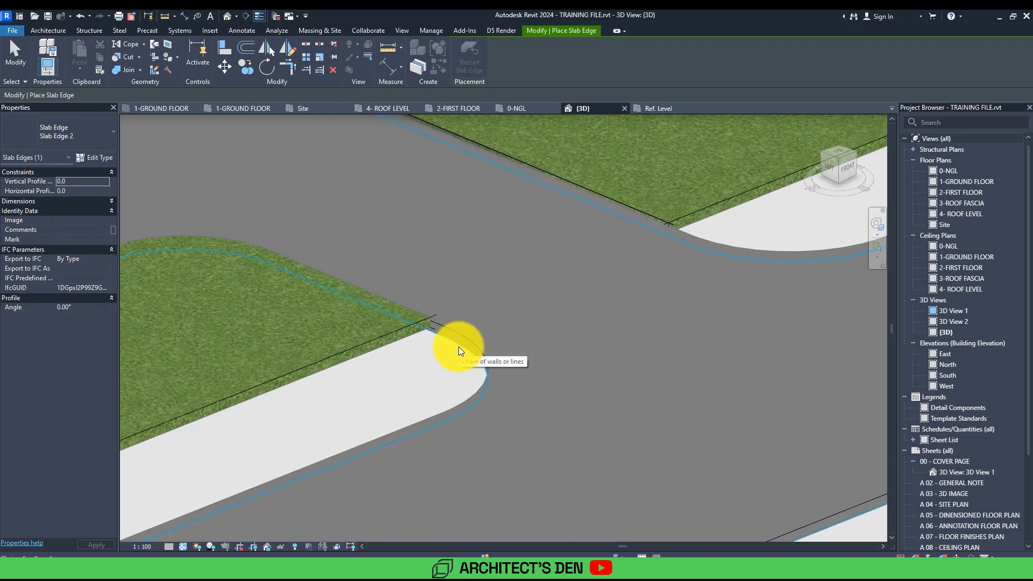
pyautogui.click(459, 347)
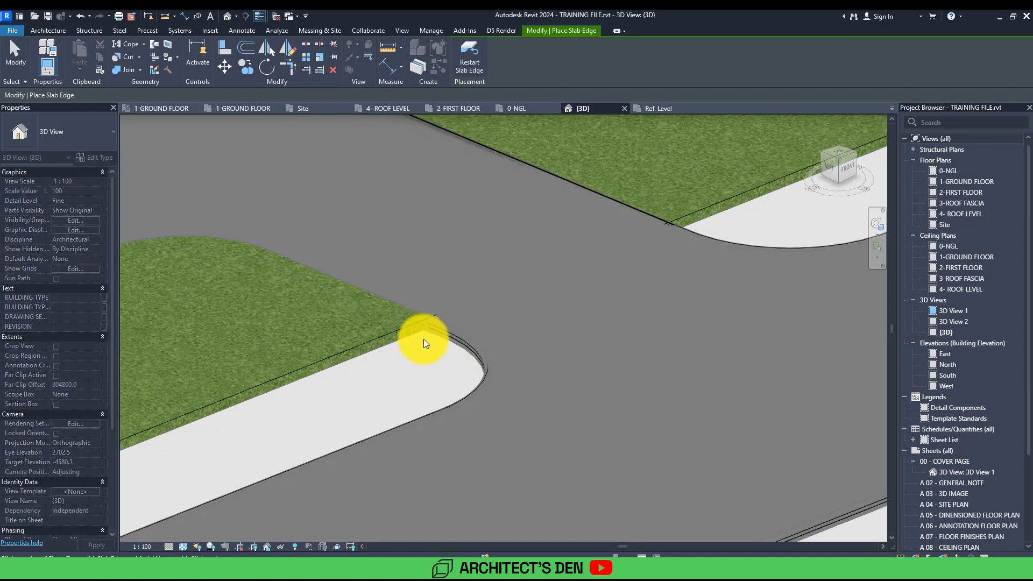
pyautogui.scroll(-4, 441, 366)
pyautogui.scroll(1, 485, 345)
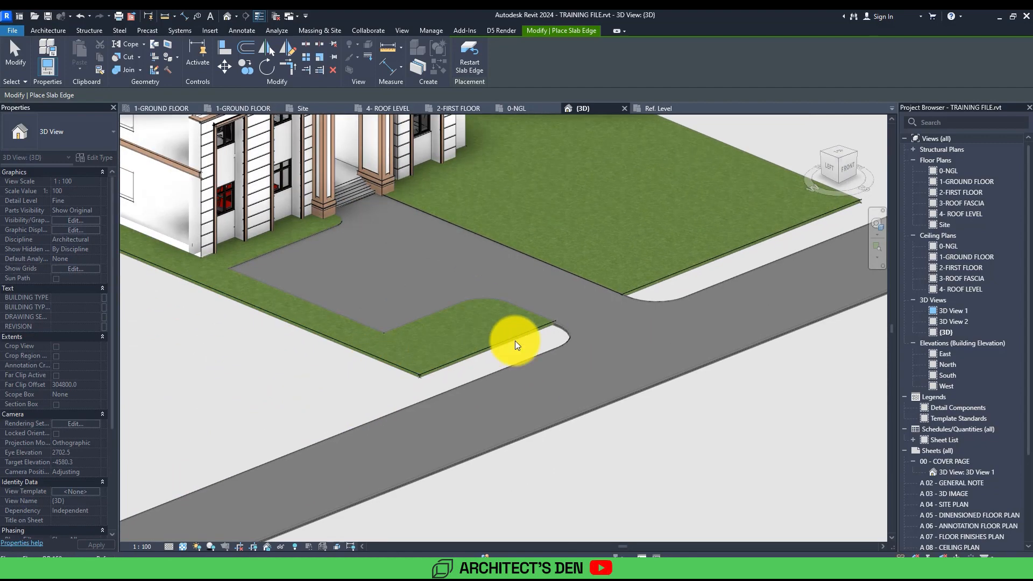
pyautogui.scroll(4, 634, 298)
pyautogui.scroll(-3, 498, 346)
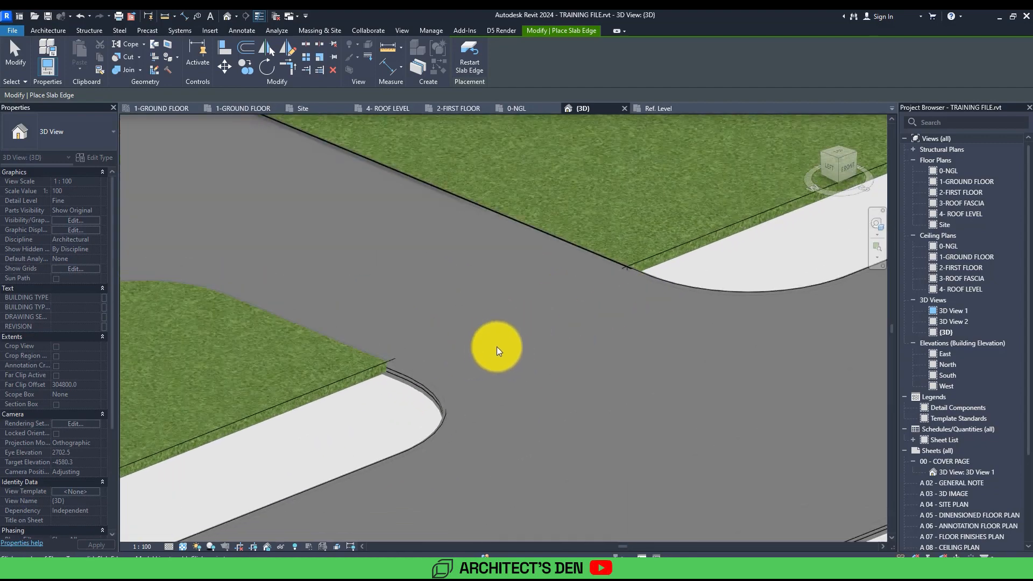
pyautogui.scroll(1, 225, 467)
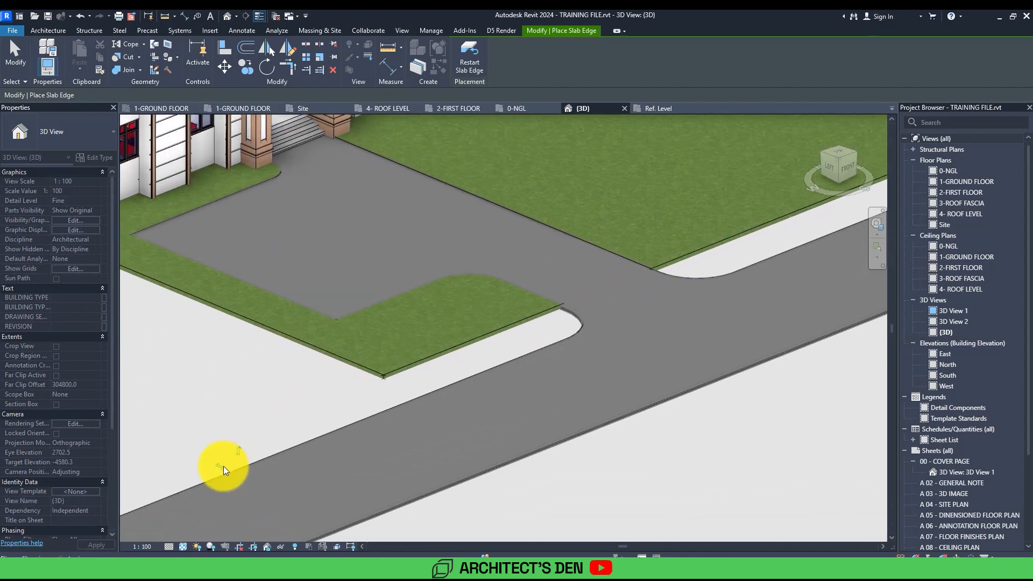
pyautogui.click(225, 467)
pyautogui.press('Escape')
pyautogui.press('Escape')
# Step: Select the new kerb and inspect it around the driveway entrance curves and the forecourt
pyautogui.scroll(2, 583, 313)
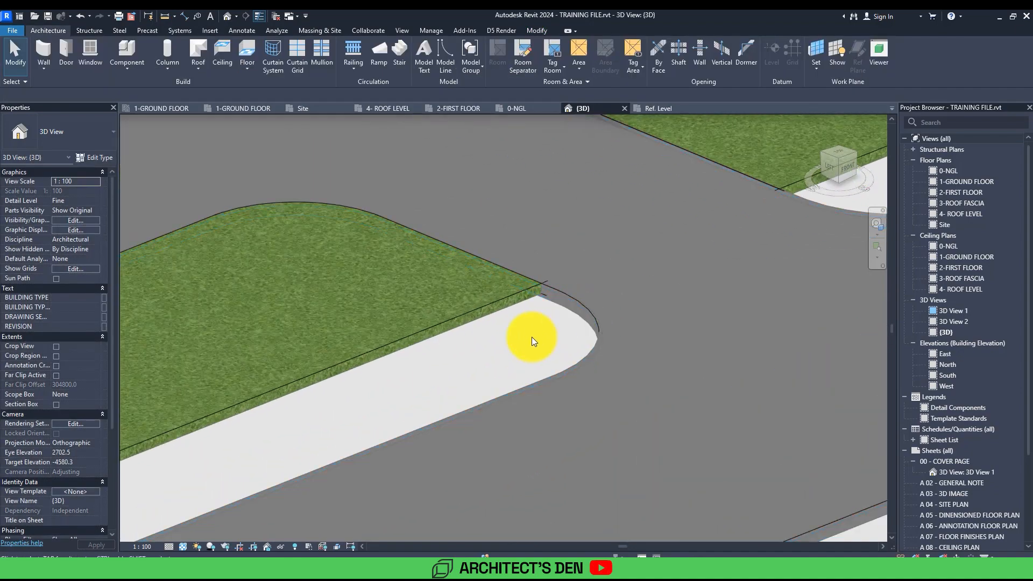
pyautogui.scroll(2, 528, 328)
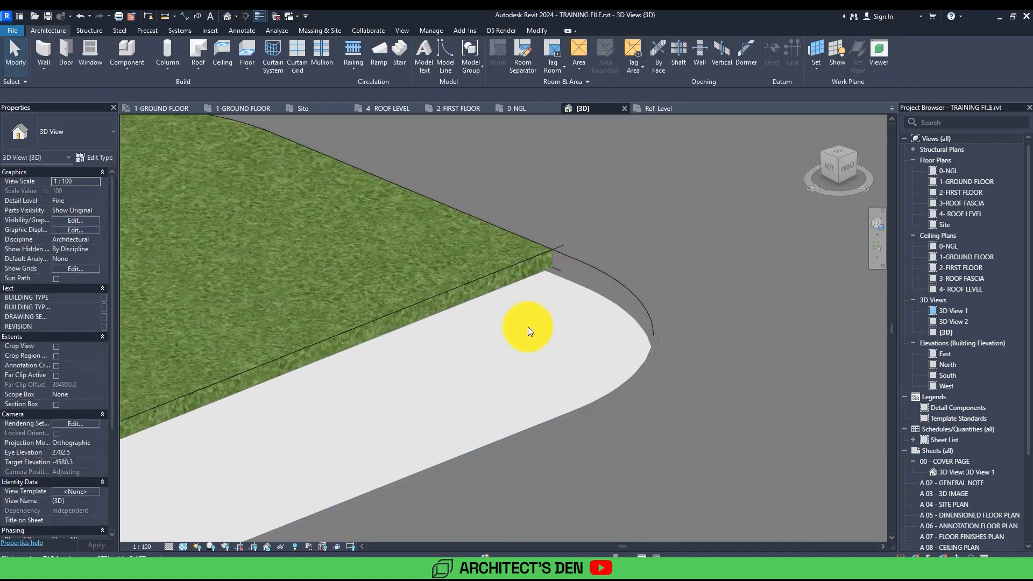
pyautogui.click(625, 291)
pyautogui.scroll(-3, 587, 322)
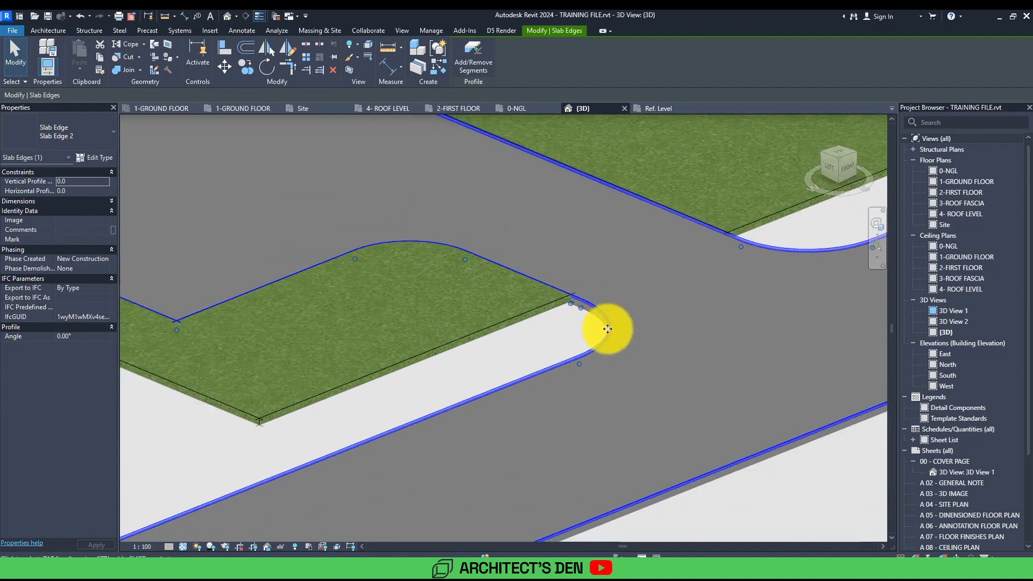
pyautogui.keyDown('shift'); pyautogui.moveTo(608, 329); pyautogui.dragTo(313, 323, button='middle'); pyautogui.keyUp('shift')
pyautogui.scroll(3, 291, 307)
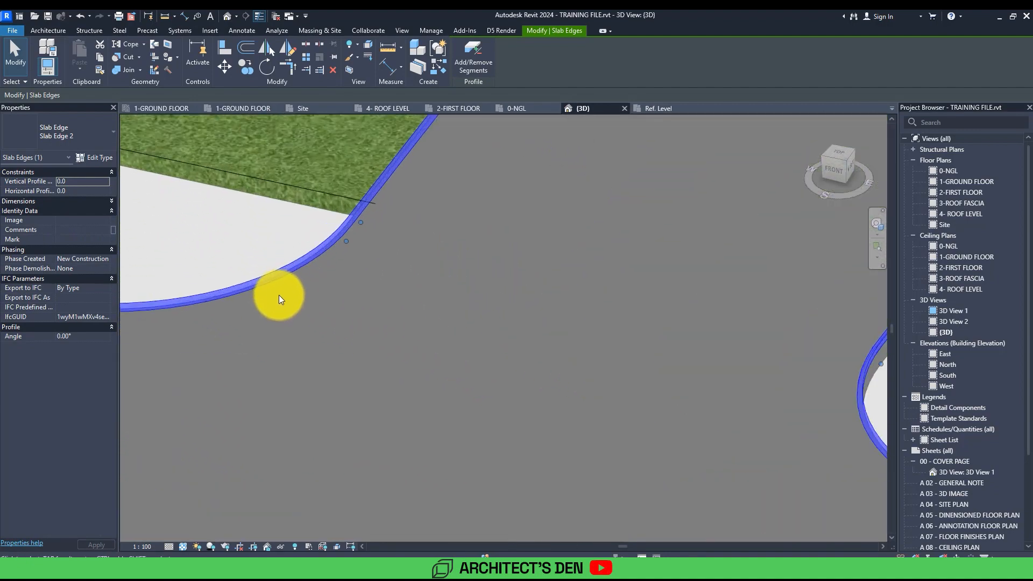
pyautogui.scroll(-4, 353, 318)
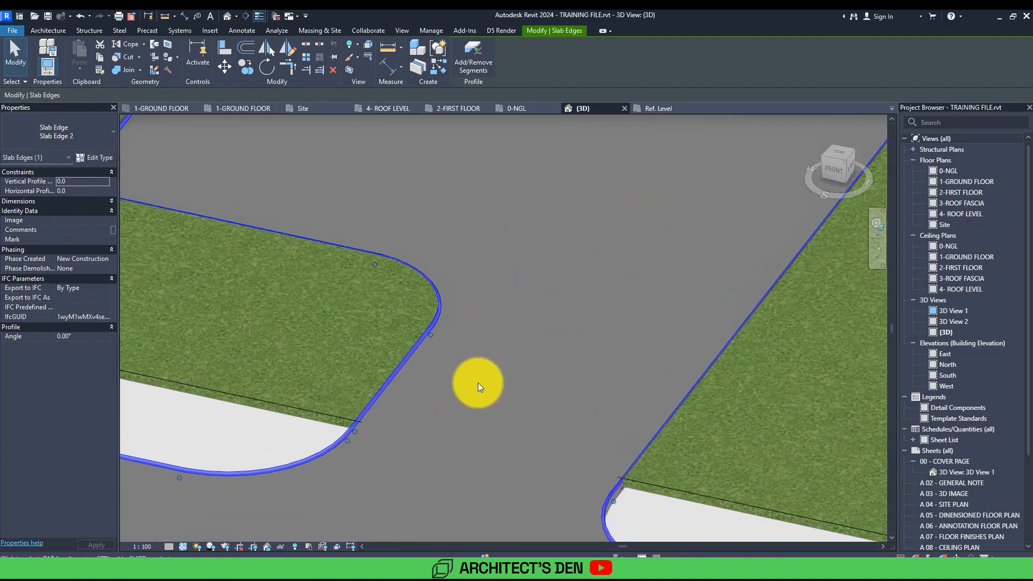
pyautogui.scroll(-2, 478, 383)
pyautogui.moveTo(499, 314); pyautogui.dragTo(445, 387, button='middle')
pyautogui.scroll(2, 409, 323)
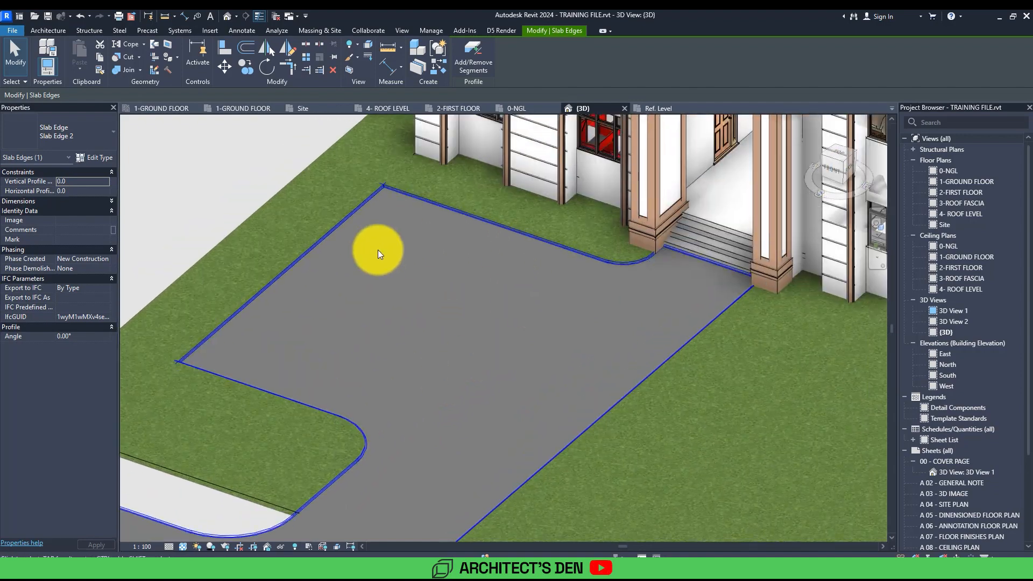
pyautogui.scroll(-2, 491, 272)
pyautogui.scroll(6, 406, 404)
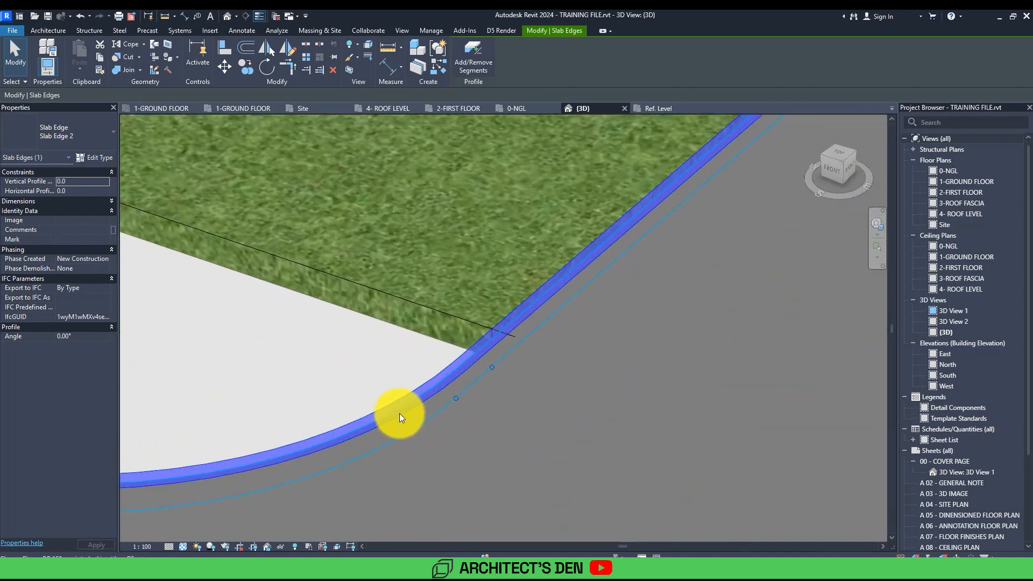
pyautogui.press('Escape')
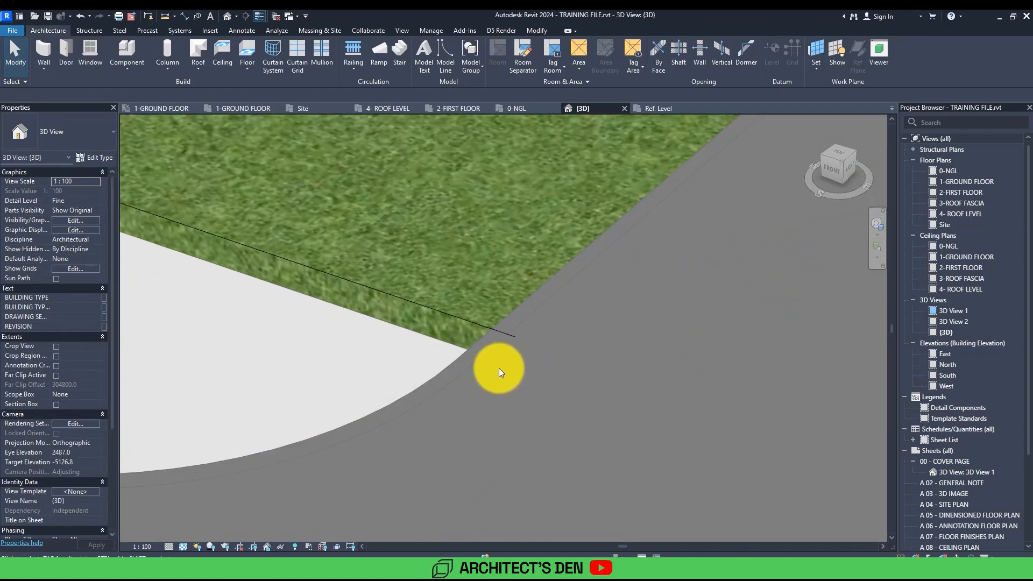
# Step: Set the vertical profile offset of the driveway kerb to 50
pyautogui.click(430, 383)
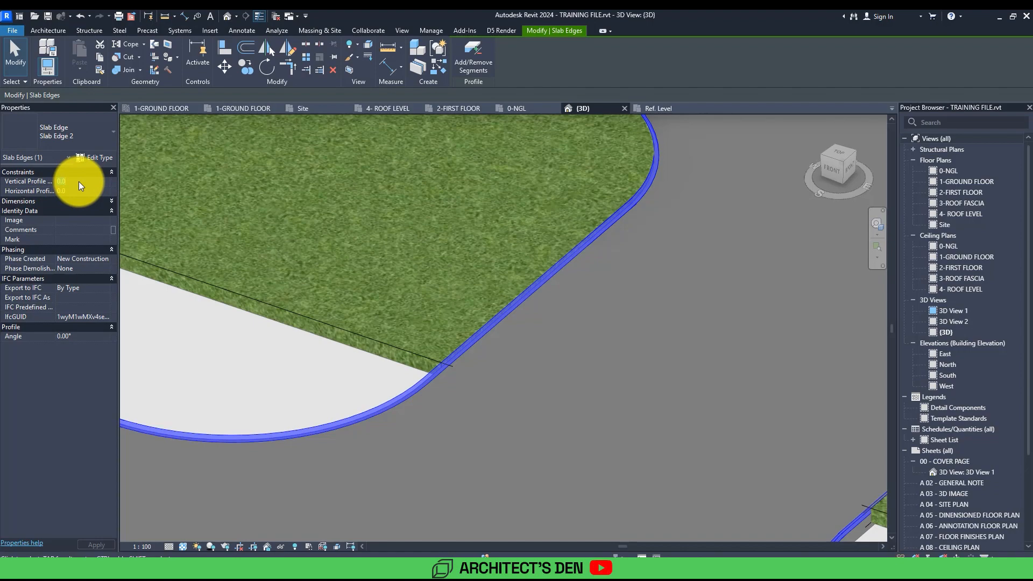
pyautogui.click(80, 181)
pyautogui.write('50')
pyautogui.scroll(-6, 507, 366)
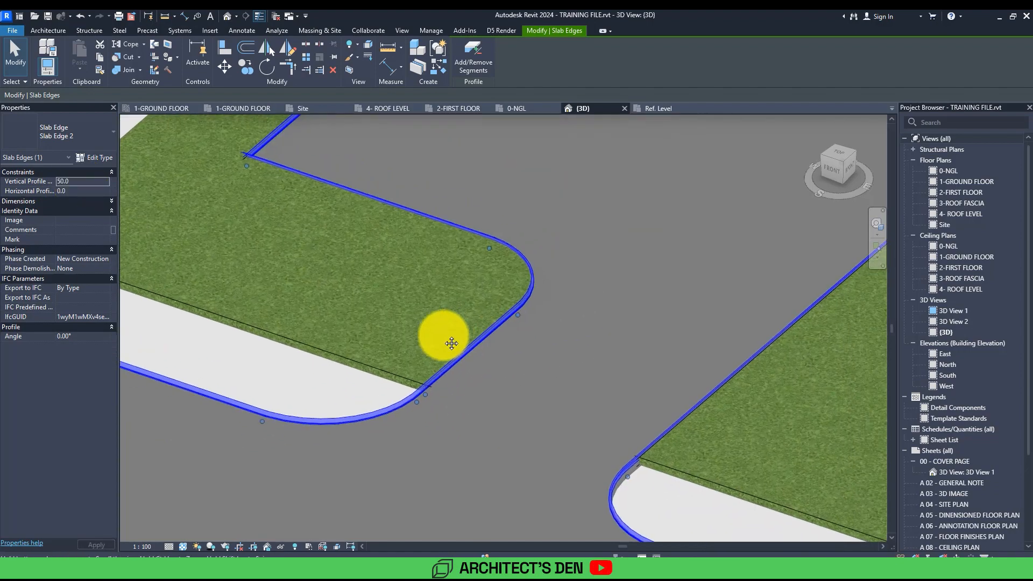
# Step: Try to remove the kerb segment along the foot of the entrance steps
pyautogui.scroll(6, 614, 244)
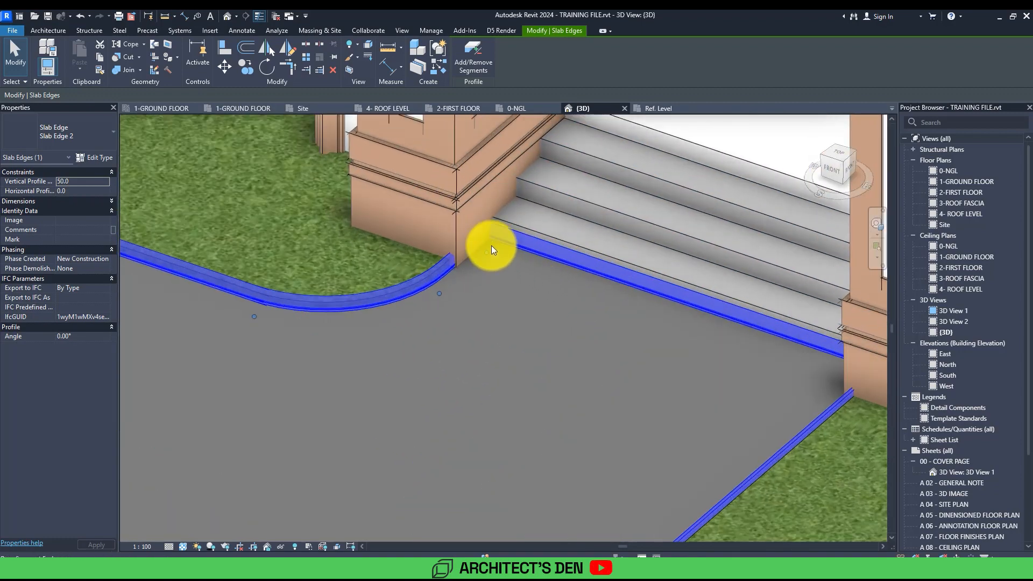
pyautogui.click(479, 63)
pyautogui.click(567, 265)
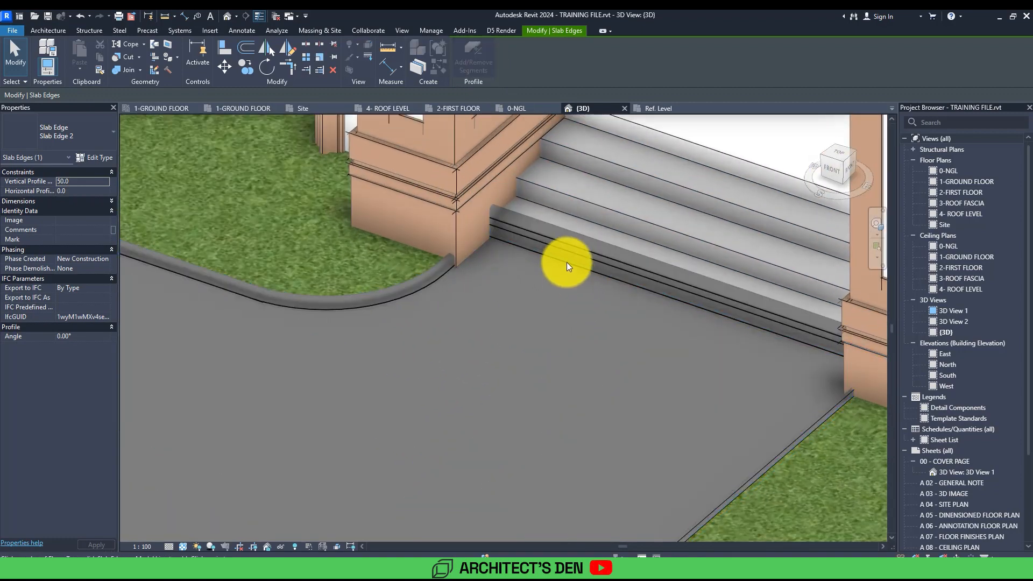
pyautogui.click(567, 263)
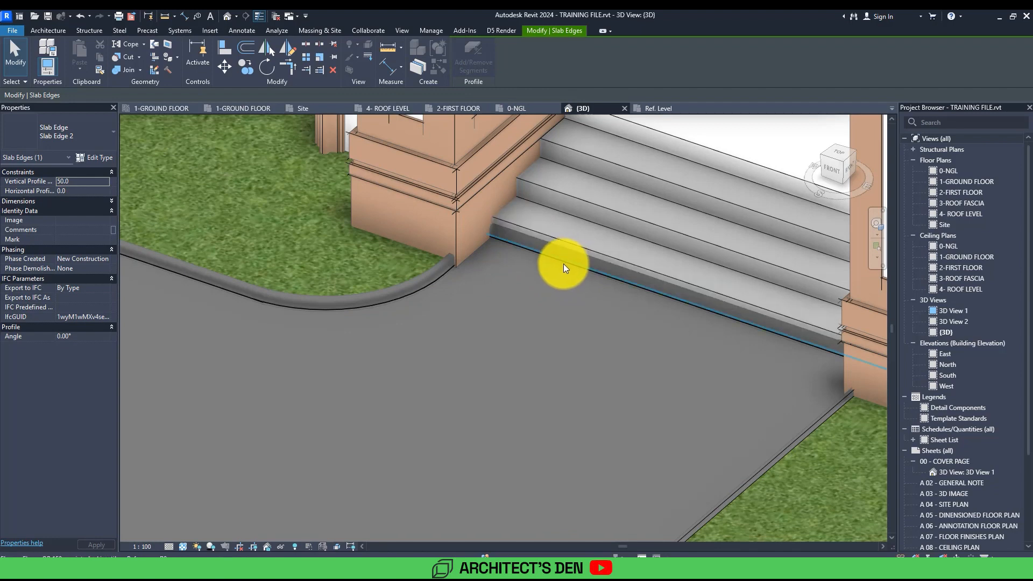
pyautogui.press('Escape')
pyautogui.press('Escape')
pyautogui.scroll(-3, 570, 285)
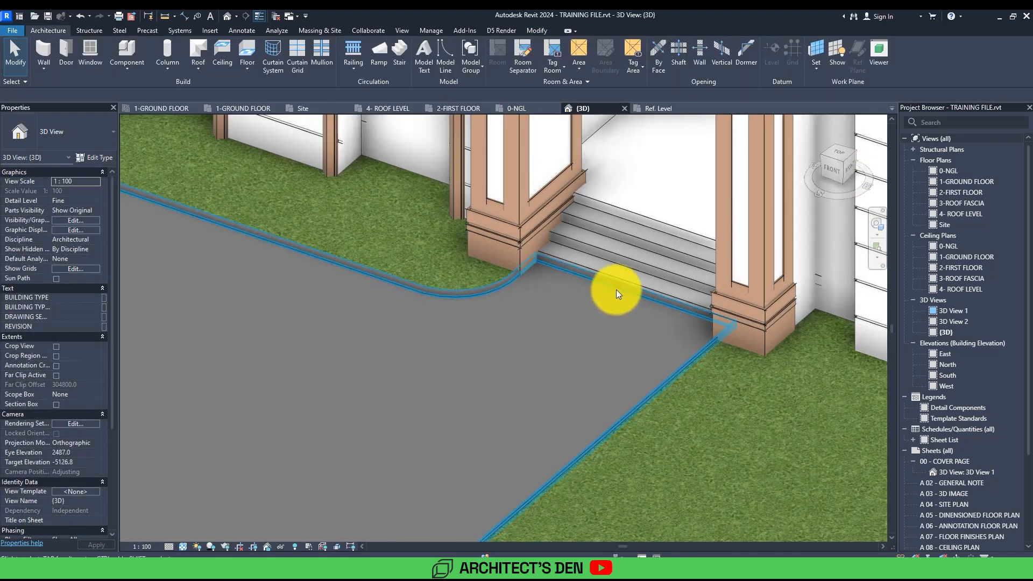
# Step: Try to stretch the kerb's end beside the entrance column at the steps
pyautogui.click(674, 376)
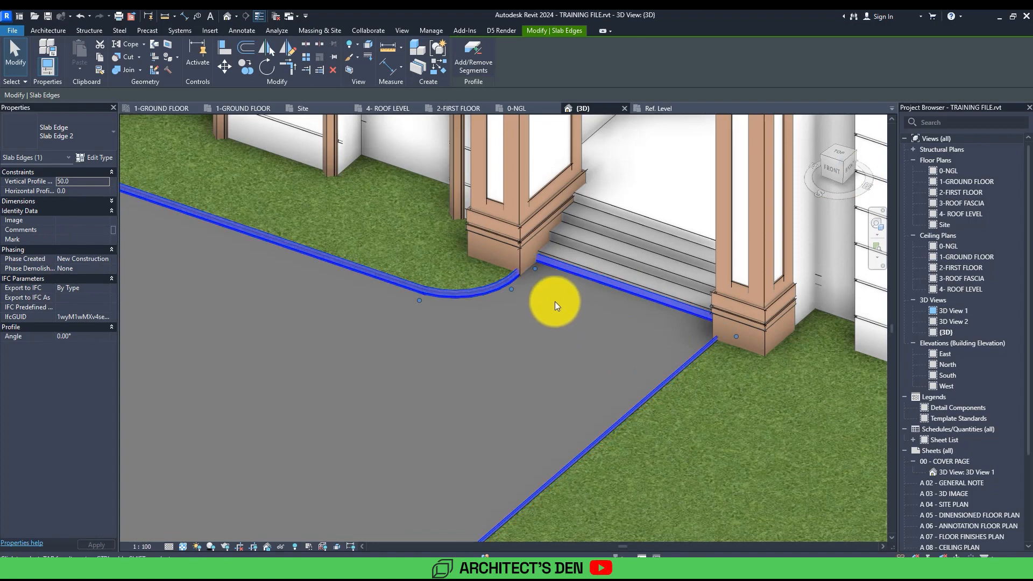
pyautogui.scroll(4, 549, 291)
pyautogui.press('Escape')
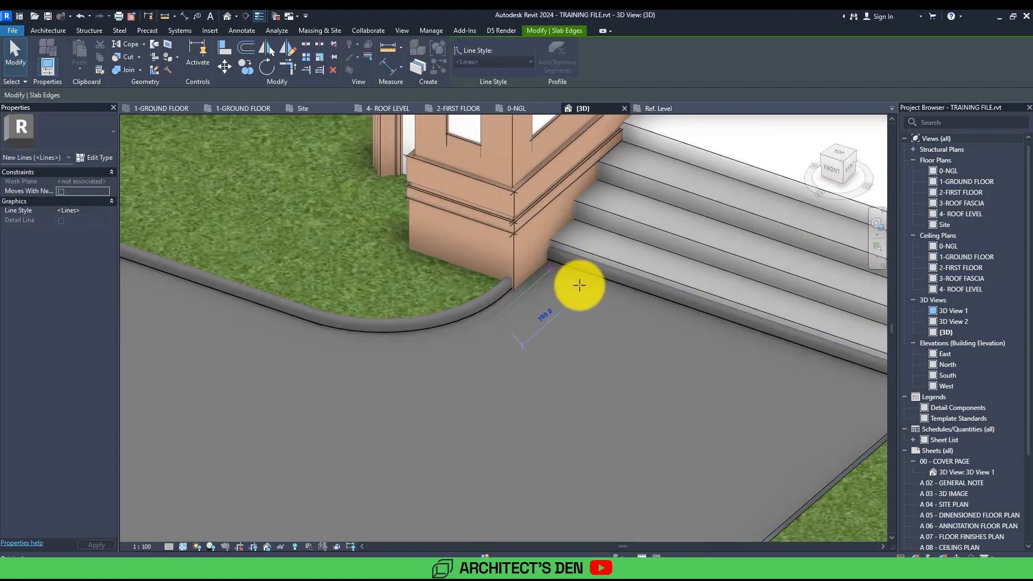
pyautogui.scroll(-2, 561, 292)
pyautogui.scroll(-5, 561, 293)
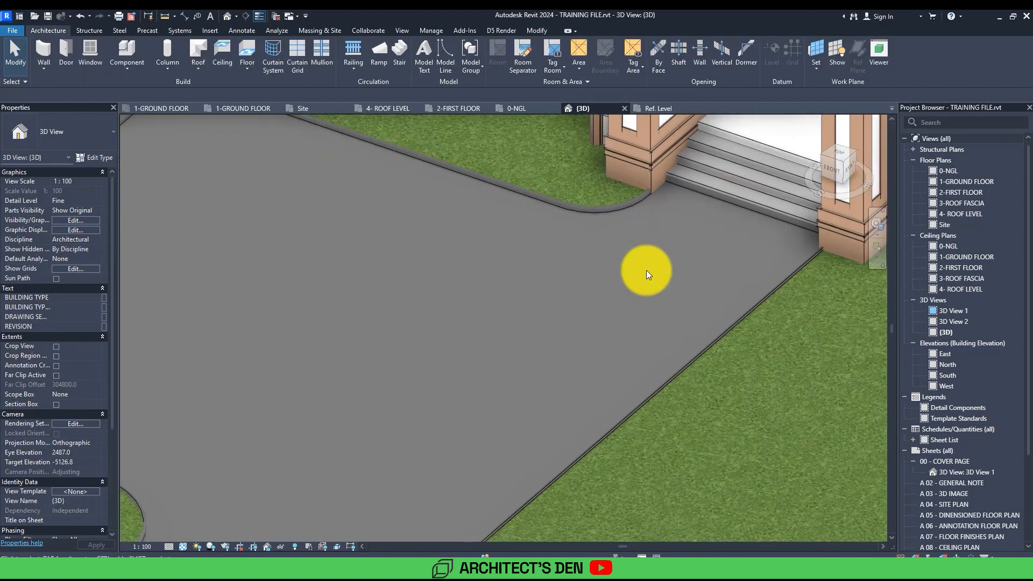
pyautogui.scroll(3, 496, 398)
pyautogui.keyDown('shift'); pyautogui.moveTo(532, 310); pyautogui.dragTo(458, 283, button='middle'); pyautogui.keyUp('shift')
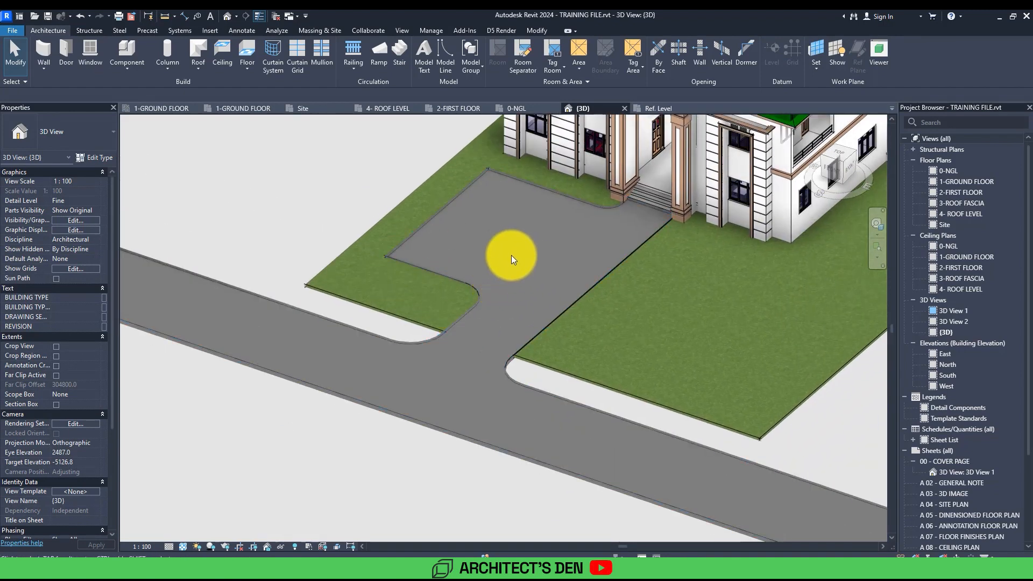
# Step: Open the Site floor plan
pyautogui.doubleClick(945, 224)
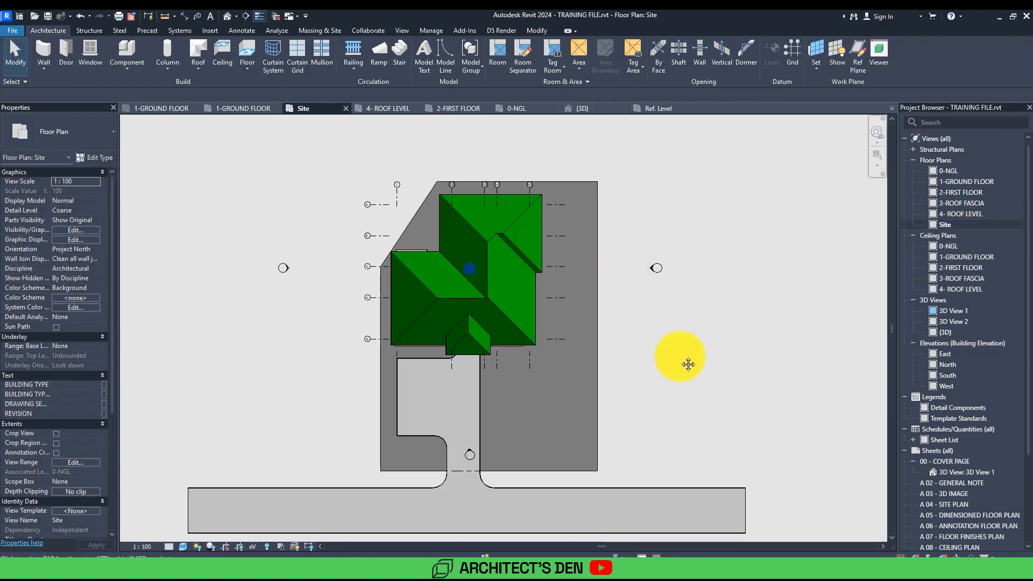
pyautogui.moveTo(688, 364); pyautogui.dragTo(697, 339, button='middle')
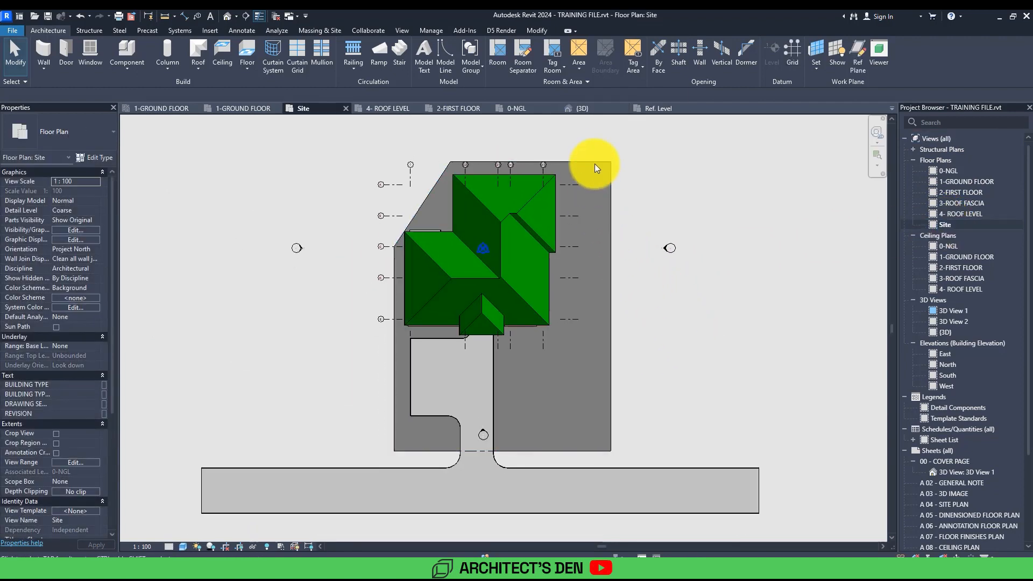
# Step: Examine the house, lawn and driveway layout in the Site plan
pyautogui.scroll(2, 570, 175)
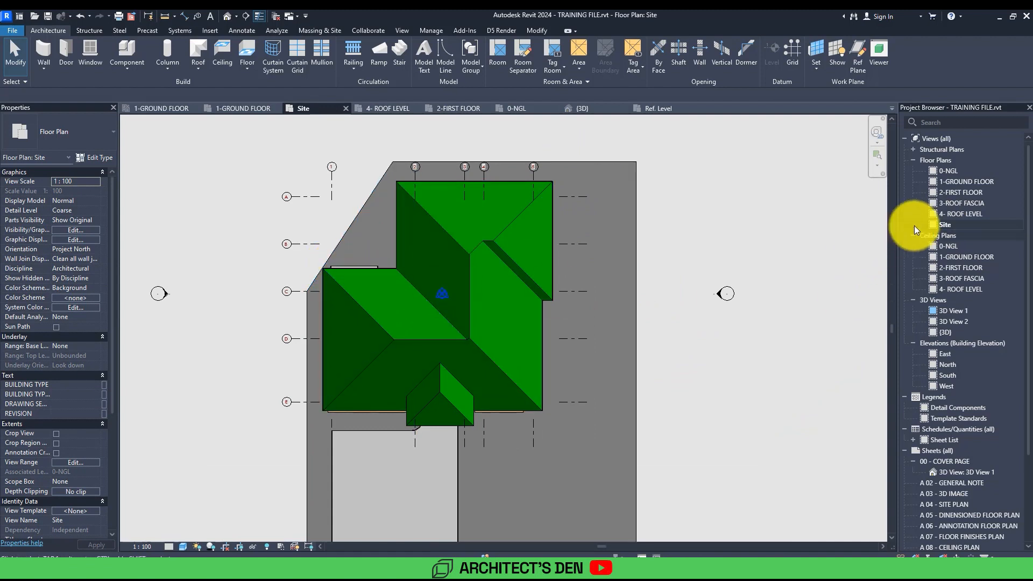
pyautogui.scroll(-3, 641, 313)
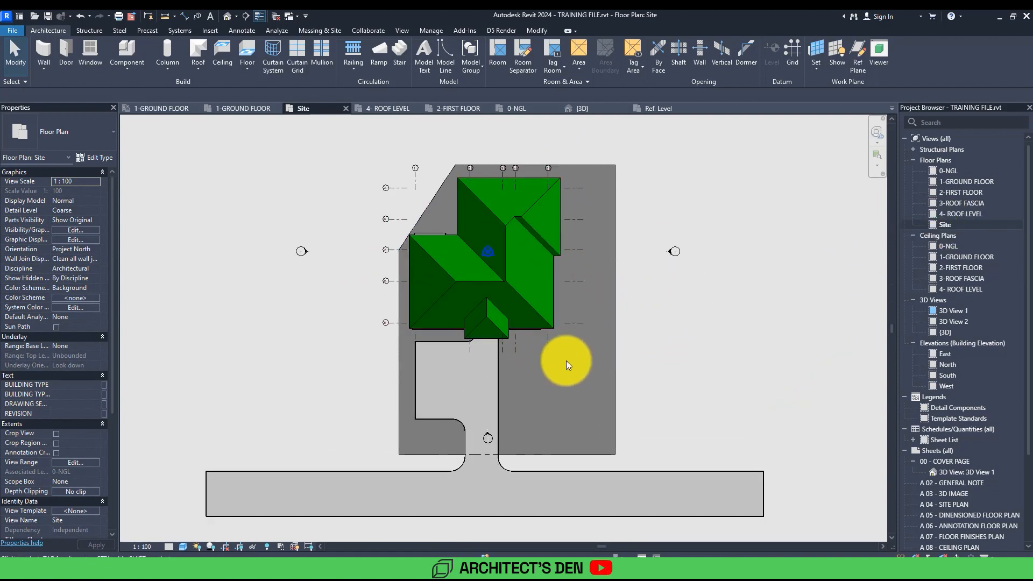
pyautogui.scroll(3, 554, 377)
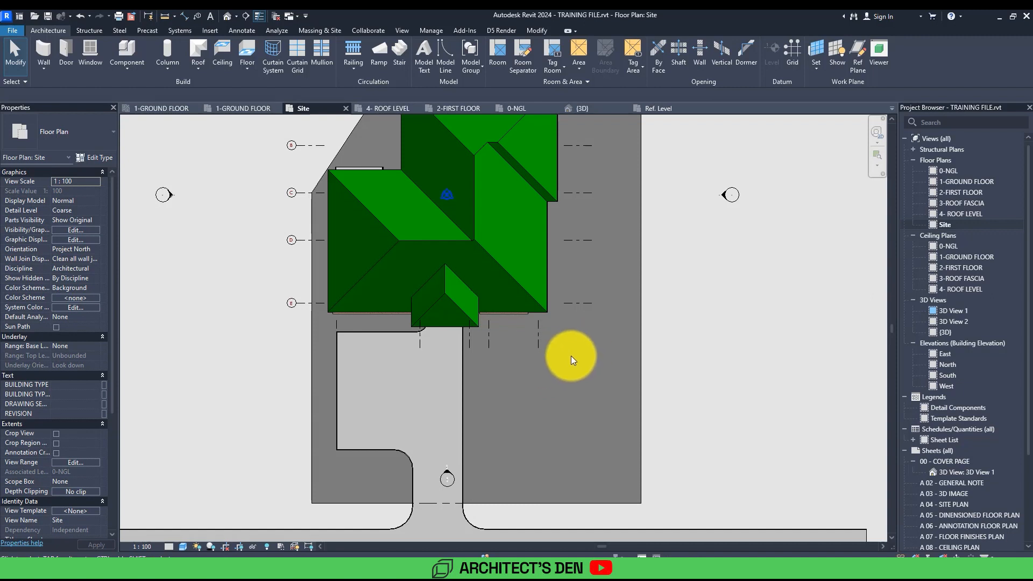
pyautogui.moveTo(507, 238); pyautogui.dragTo(523, 314, button='middle')
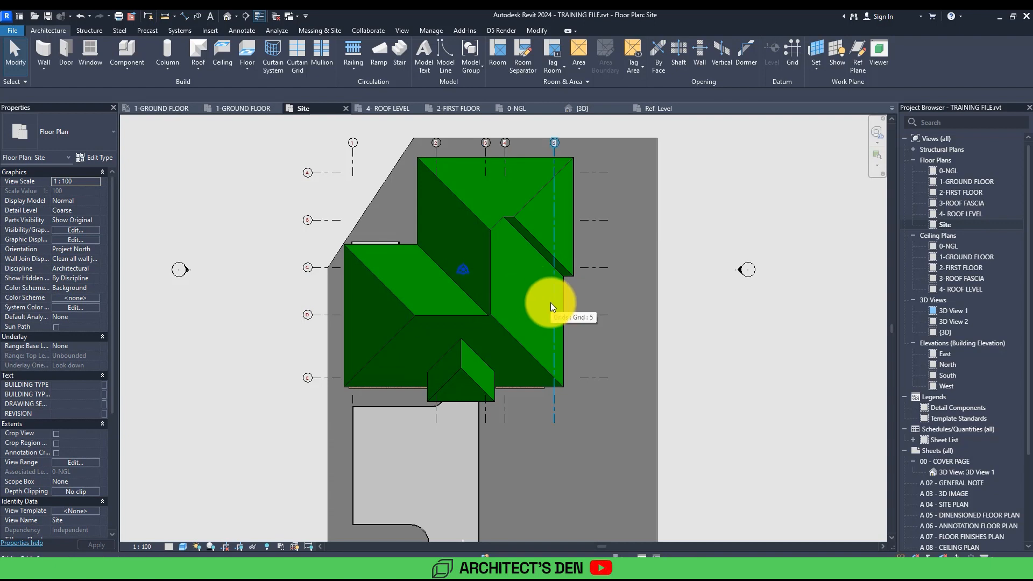
pyautogui.scroll(-3, 558, 312)
pyautogui.moveTo(609, 362); pyautogui.dragTo(582, 364, button='middle')
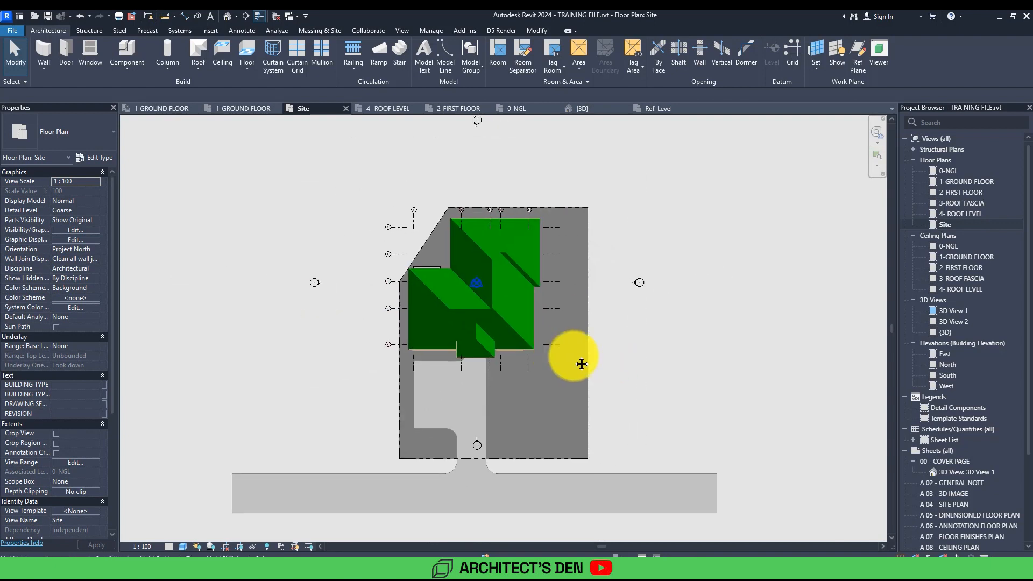
pyautogui.scroll(2, 485, 440)
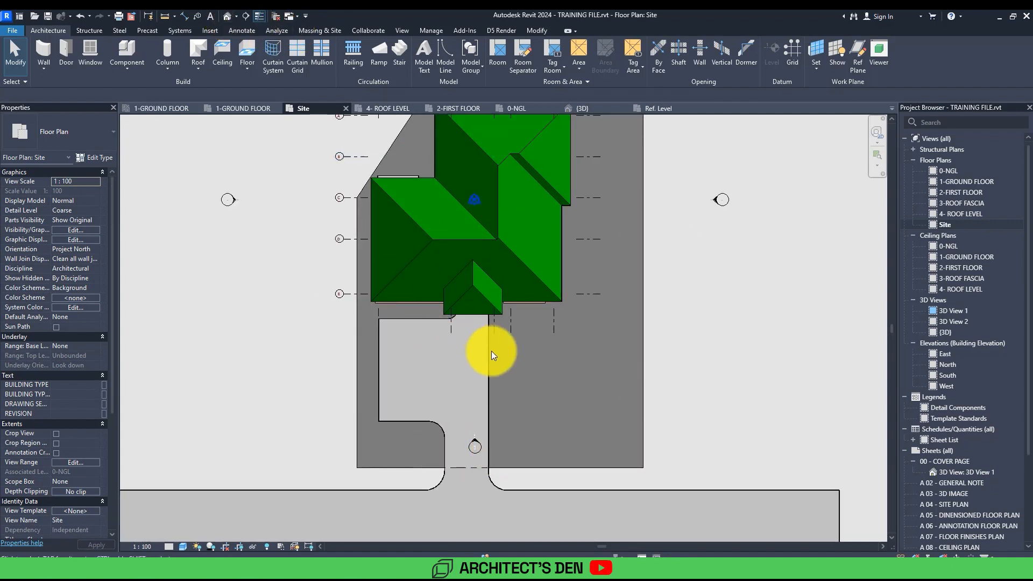
pyautogui.click(185, 544)
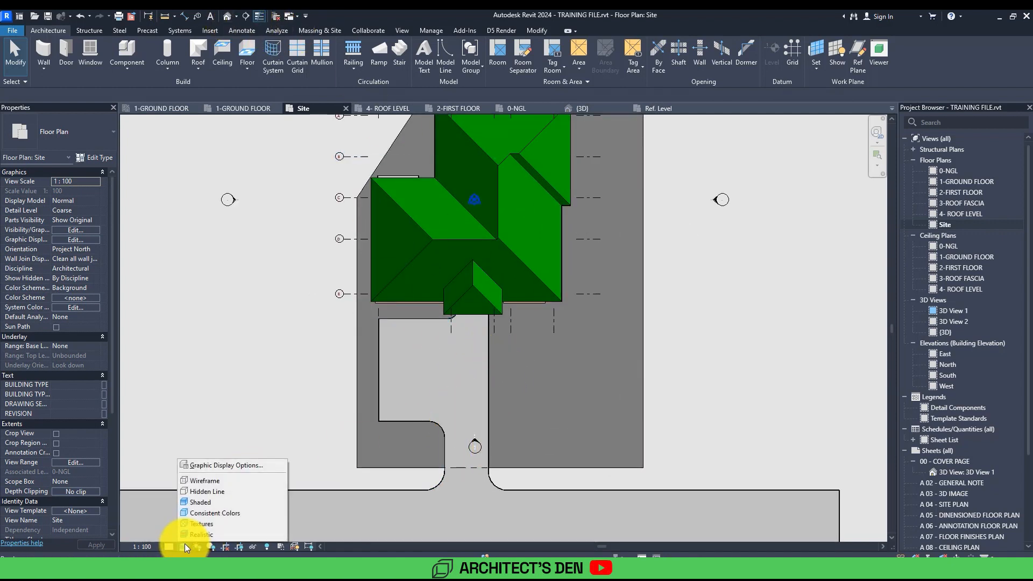
pyautogui.click(524, 405)
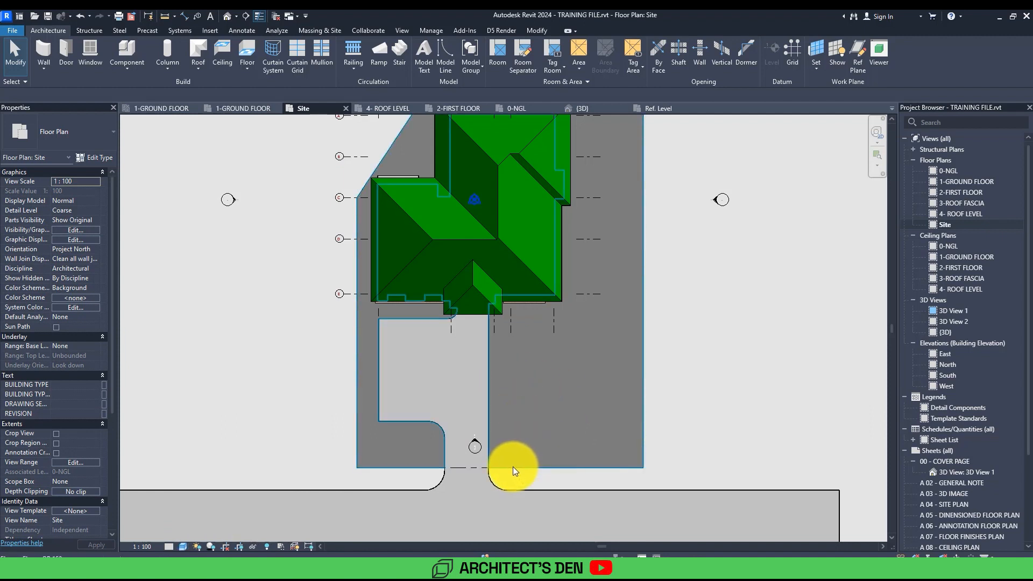
# Step: Make the lawn floor's OP Grass material use its render appearance for shading
pyautogui.doubleClick(511, 467)
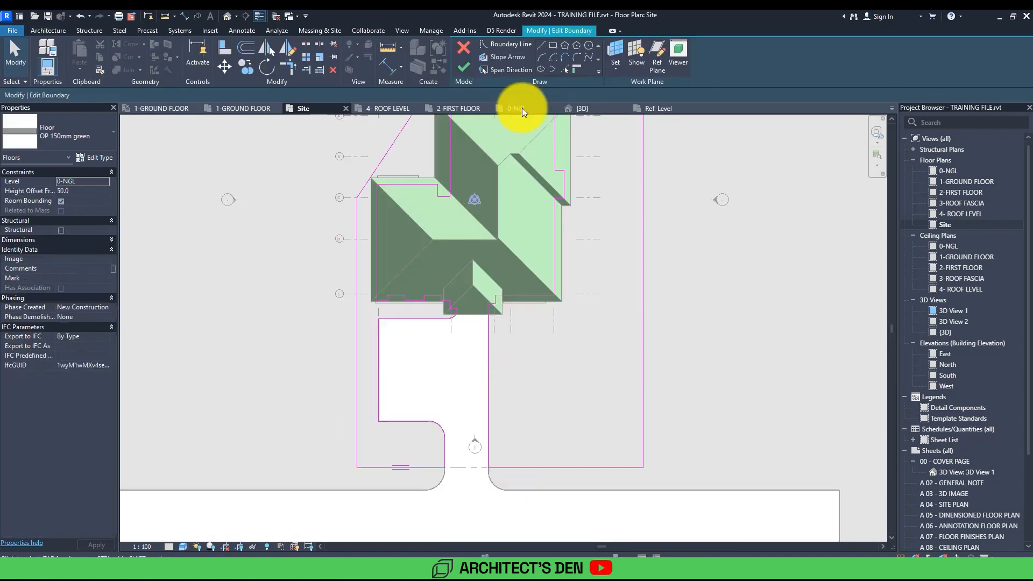
pyautogui.click(463, 69)
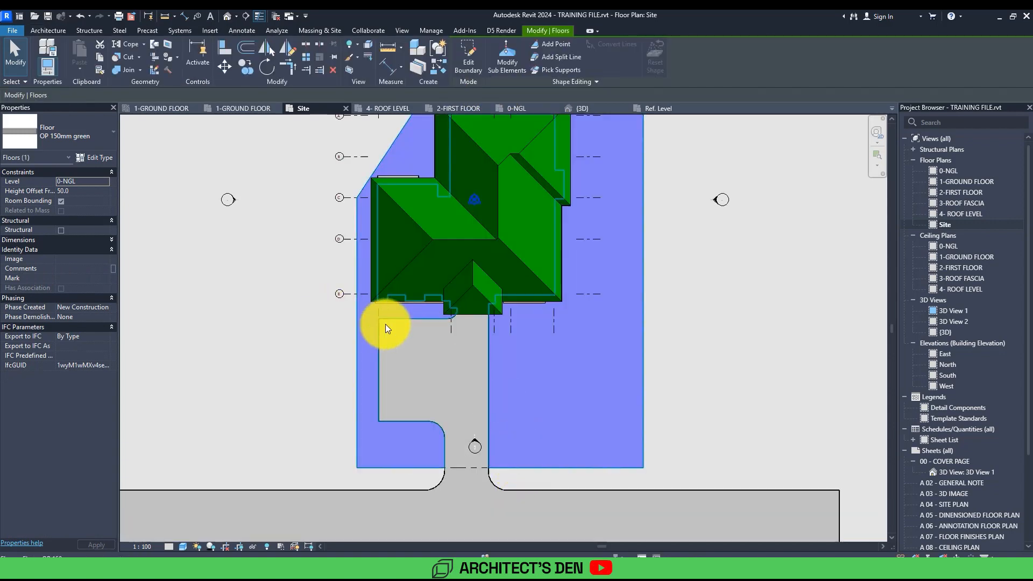
pyautogui.click(92, 157)
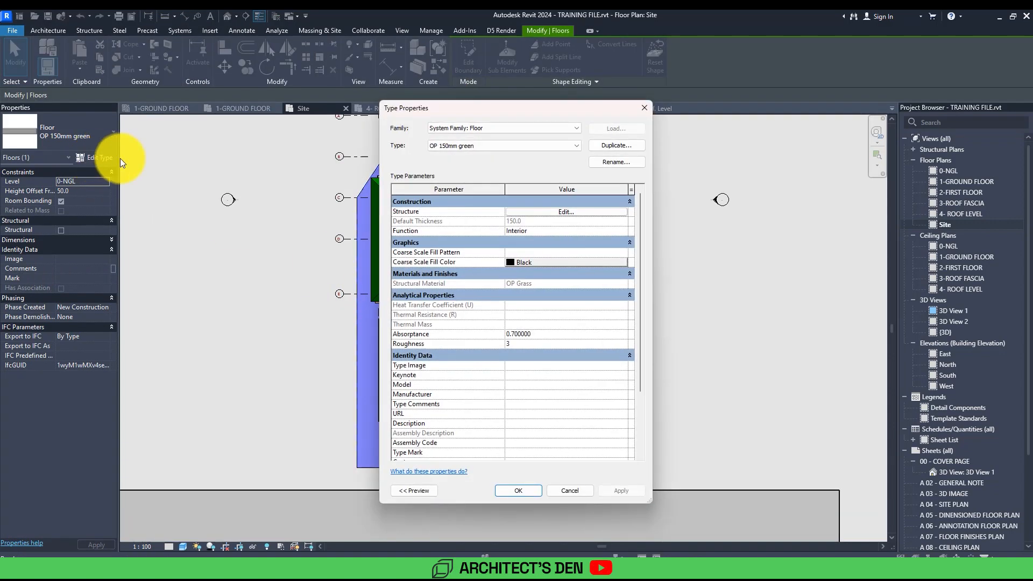
pyautogui.click(576, 212)
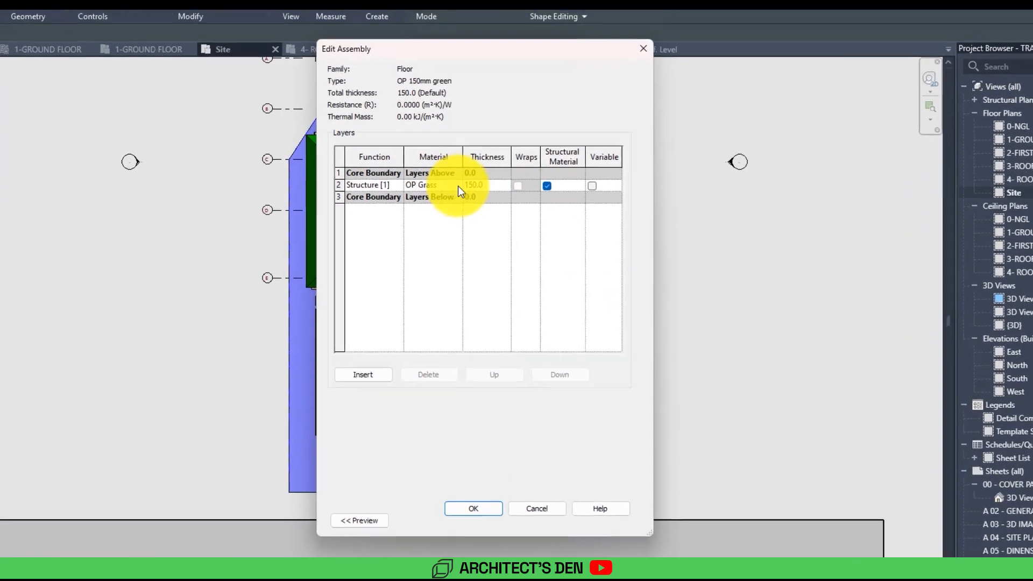
pyautogui.click(485, 218)
pyautogui.click(489, 218)
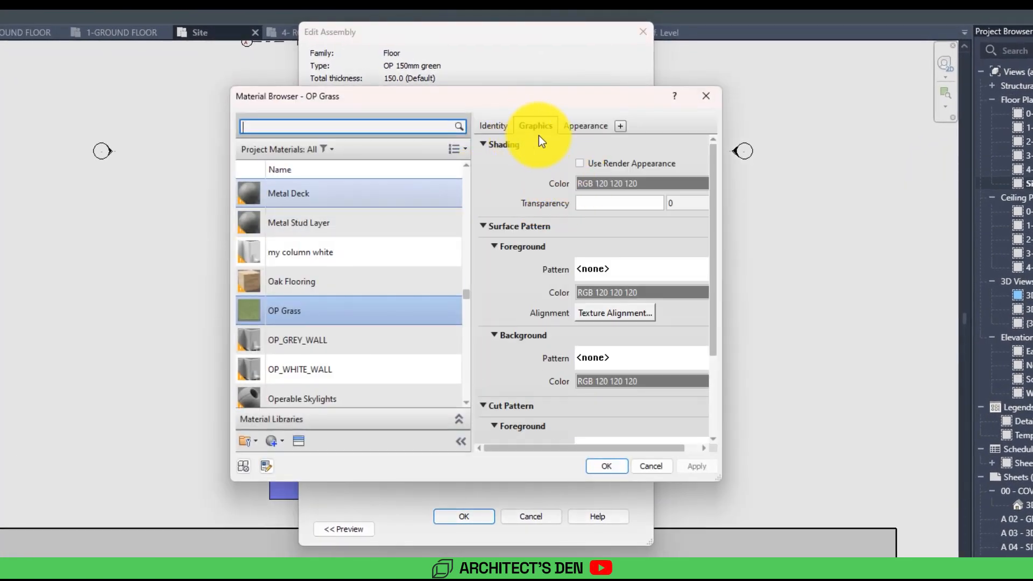
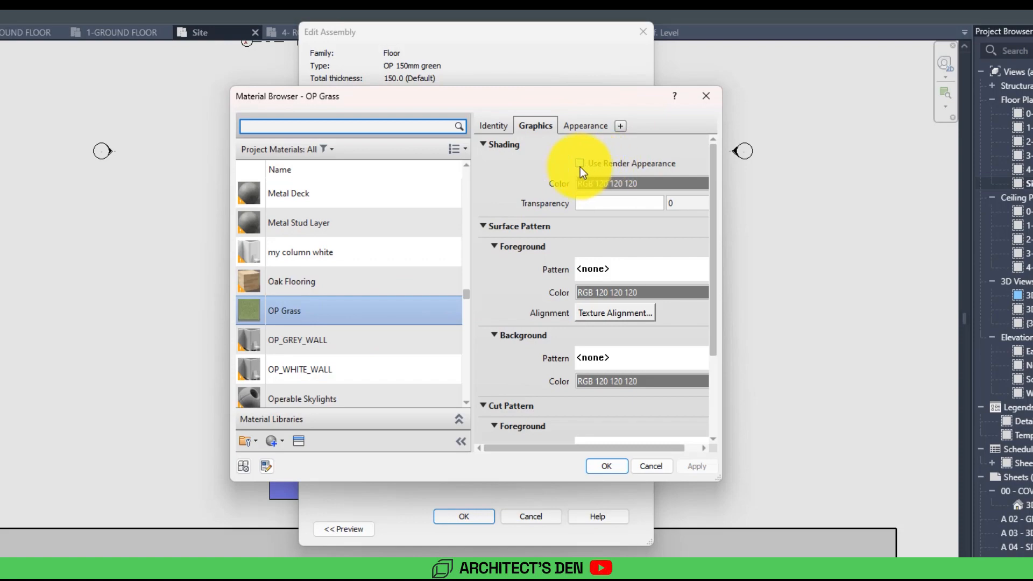
pyautogui.click(594, 169)
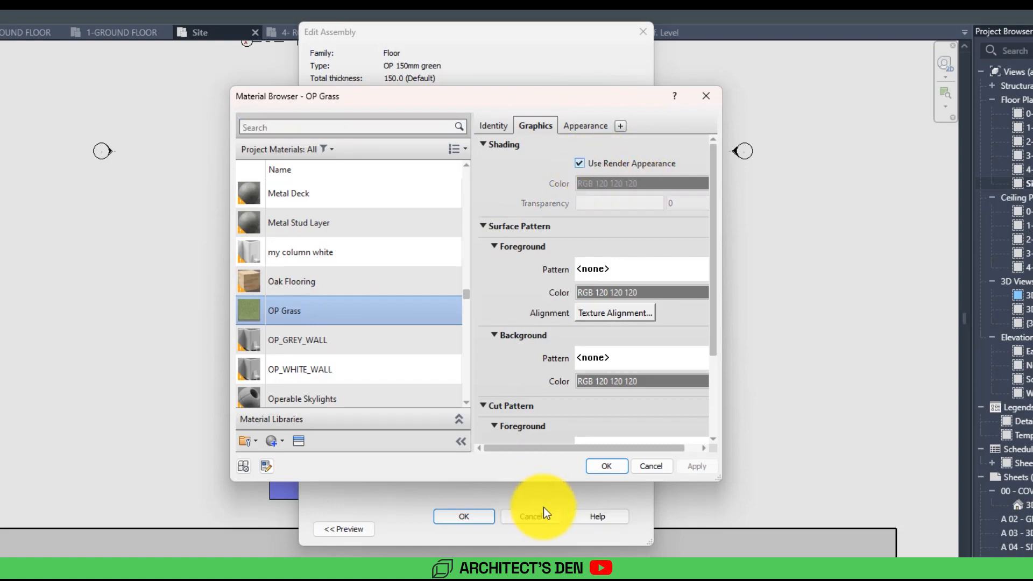
pyautogui.click(592, 466)
pyautogui.click(464, 516)
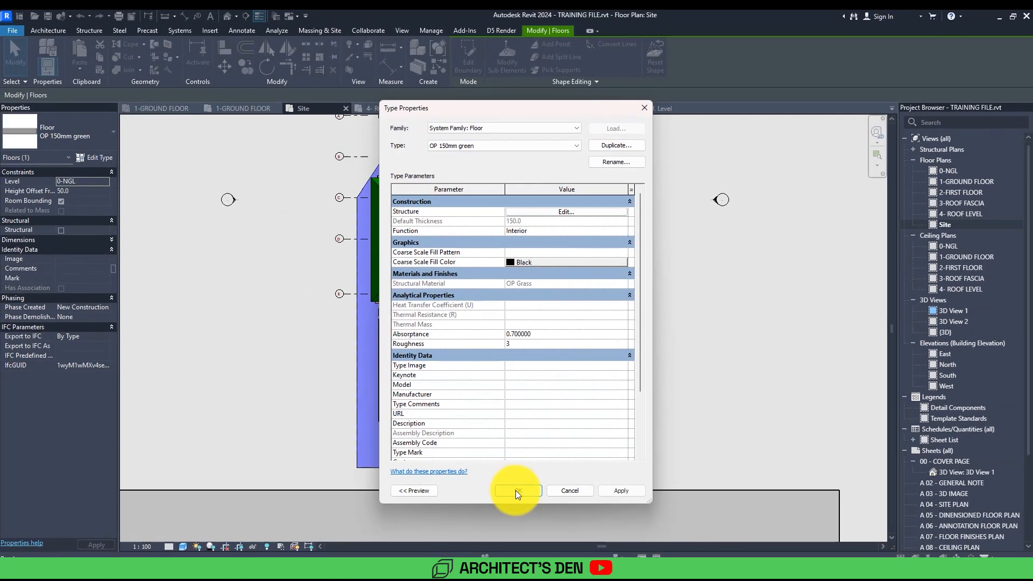
pyautogui.click(476, 579)
pyautogui.scroll(-2, 538, 404)
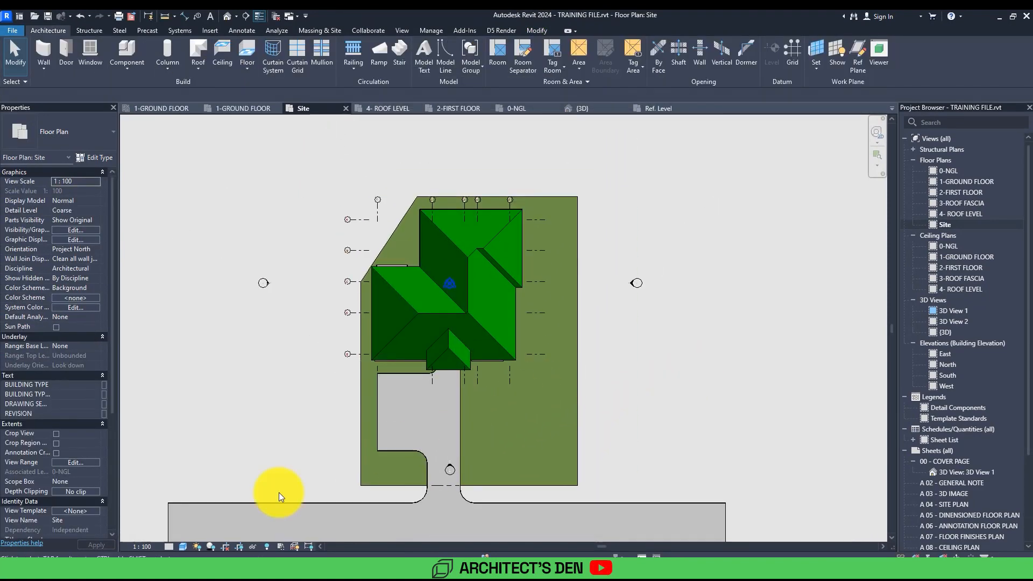
# Step: Try the Consistent Colors visual style in the Site plan and return it to Shaded
pyautogui.click(181, 547)
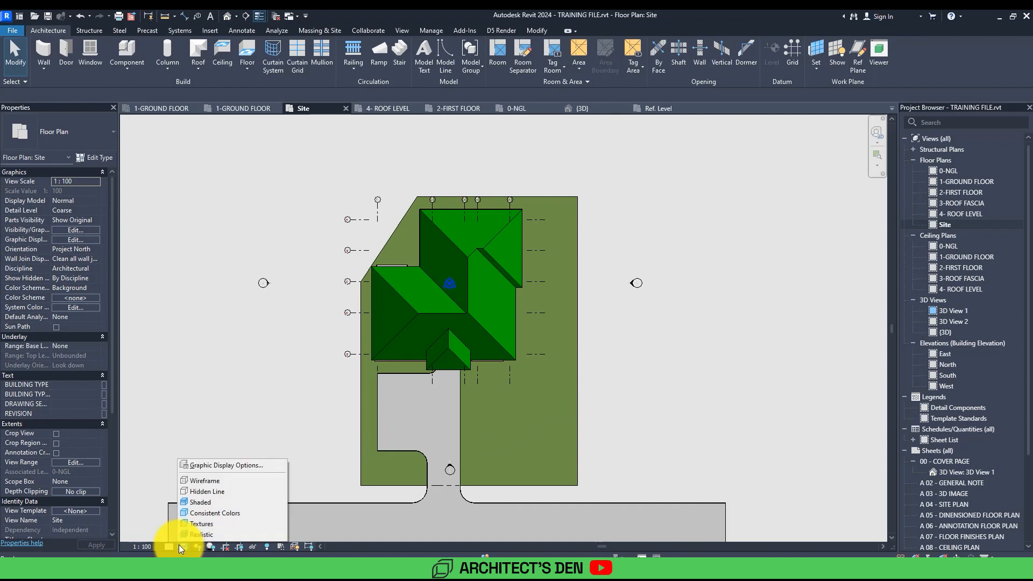
pyautogui.click(206, 515)
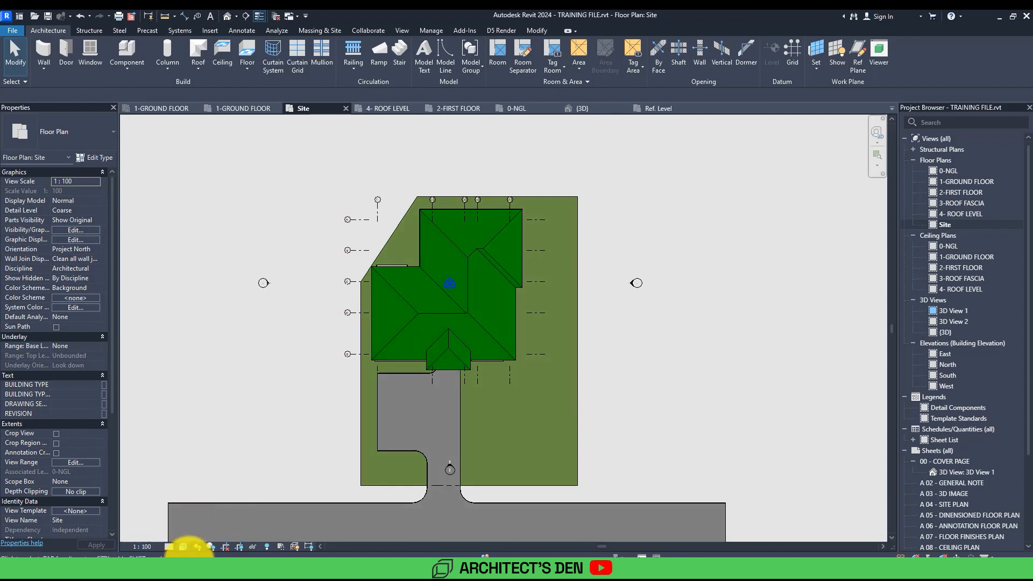
pyautogui.click(183, 547)
pyautogui.click(207, 503)
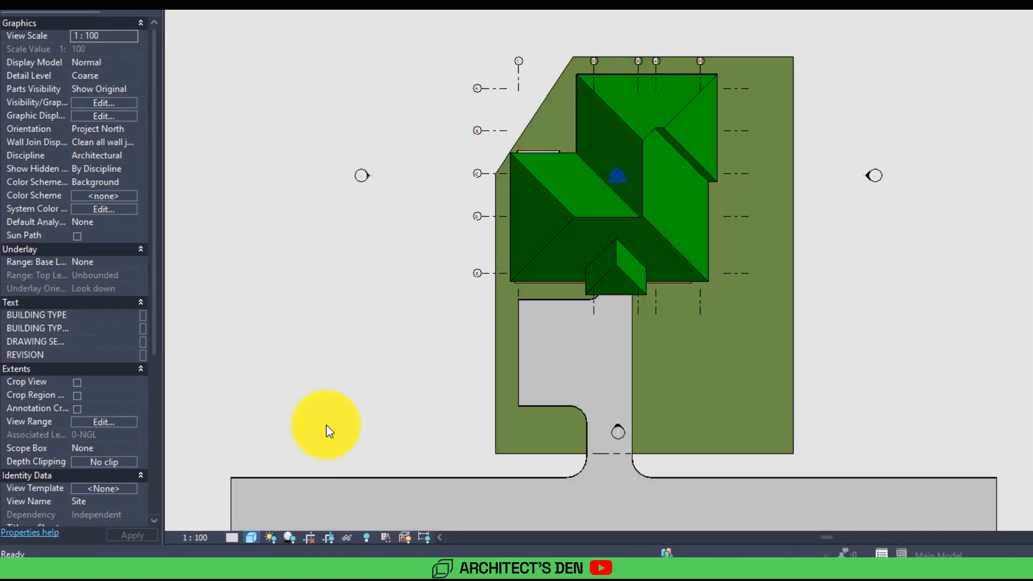
# Step: Switch to the {3D} view and set its visual style to Consistent Colors
pyautogui.moveTo(872, 325); pyautogui.dragTo(835, 325, button='middle')
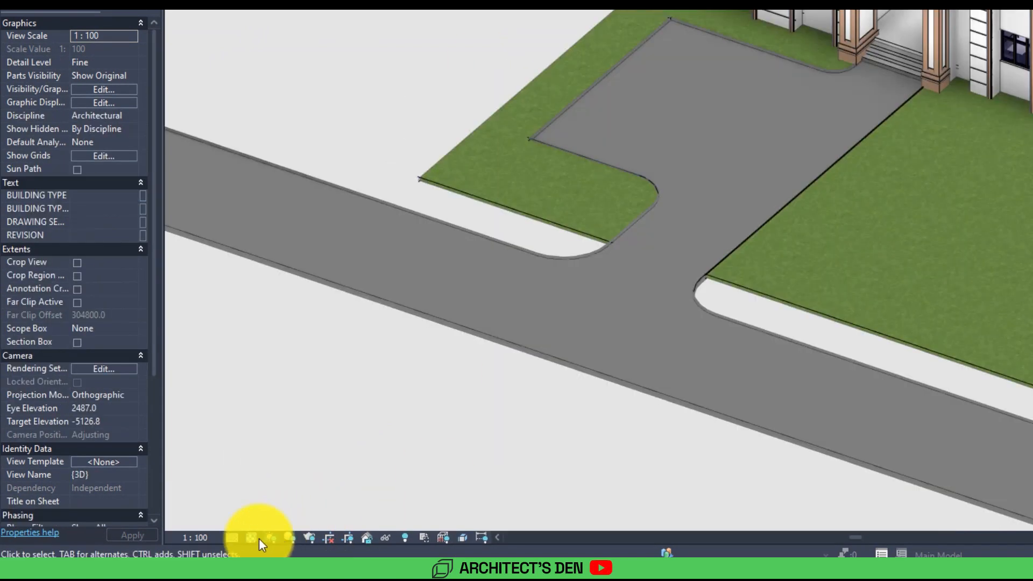
pyautogui.click(251, 537)
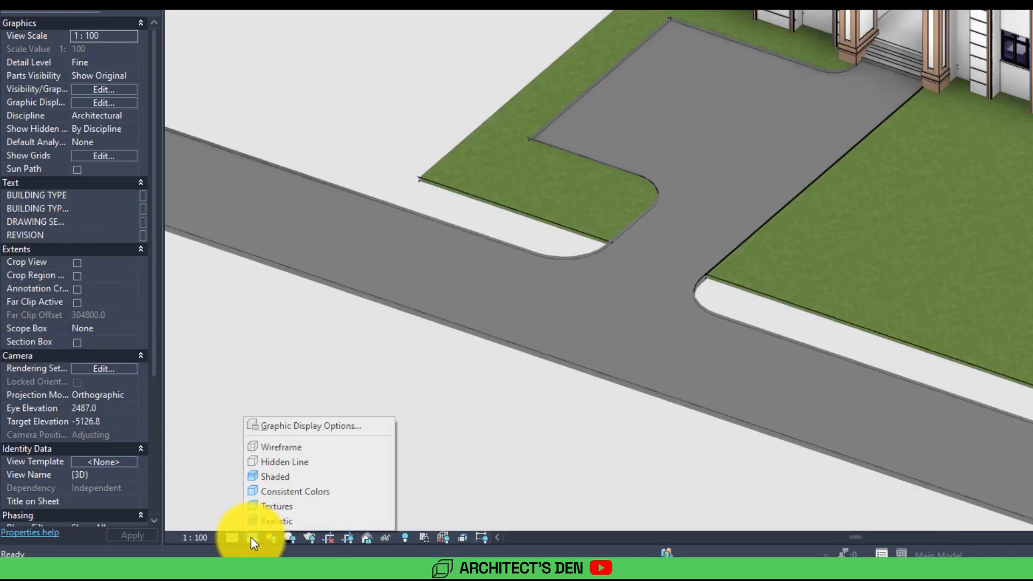
pyautogui.click(289, 496)
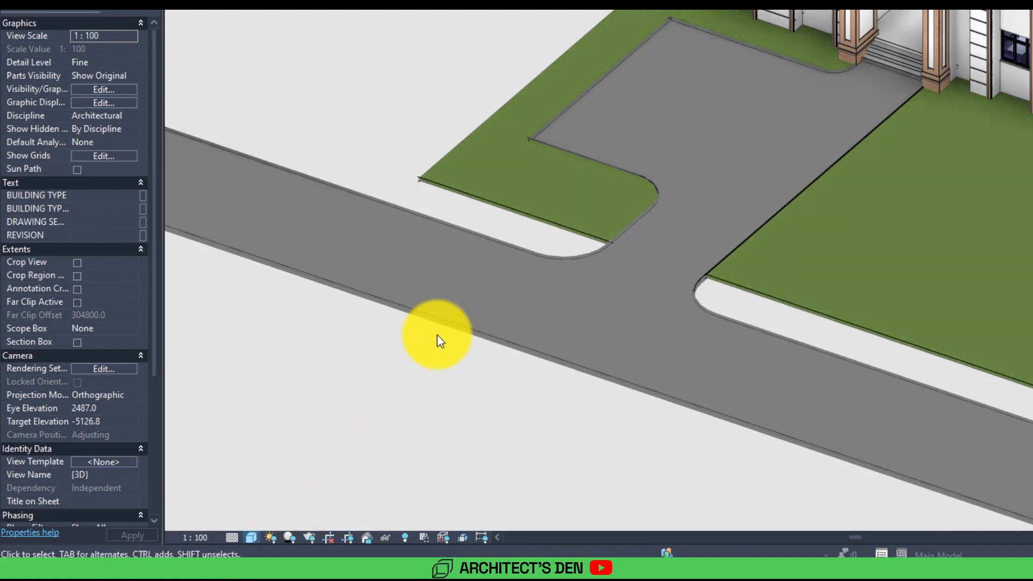
# Step: Inspect the lawn, driveway and road in front of the house in the 3D view
pyautogui.scroll(-3, 541, 310)
pyautogui.moveTo(915, 316); pyautogui.dragTo(824, 349, button='middle')
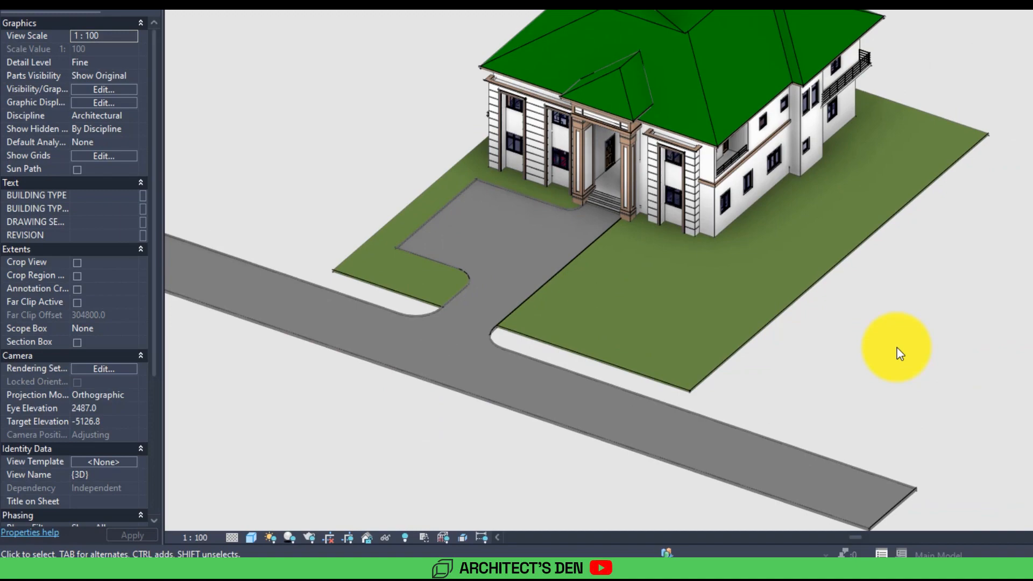
pyautogui.keyDown('shift'); pyautogui.moveTo(763, 398); pyautogui.dragTo(633, 308, button='middle'); pyautogui.keyUp('shift')
pyautogui.scroll(6, 471, 376)
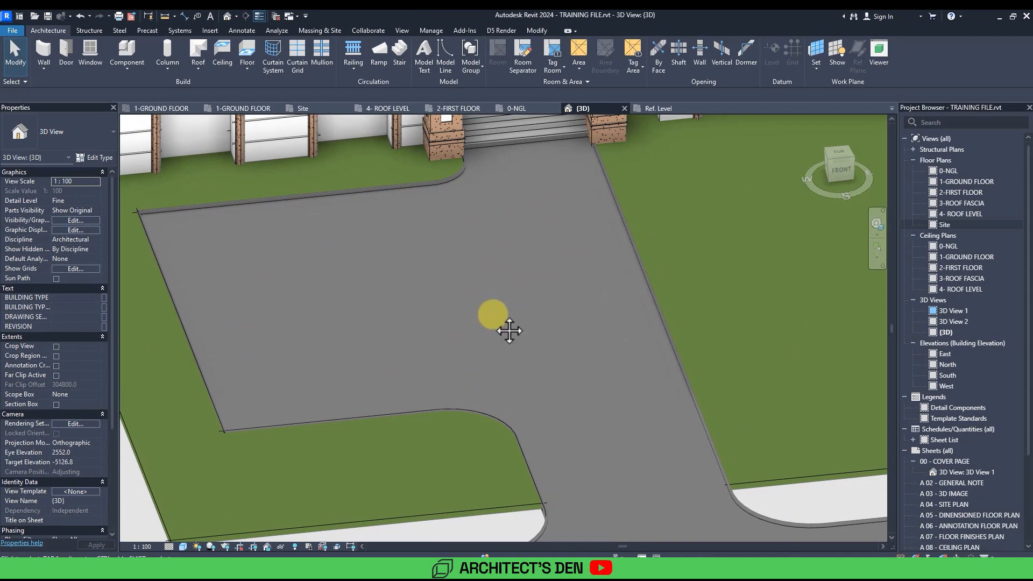
pyautogui.moveTo(509, 331); pyautogui.dragTo(532, 314, button='middle')
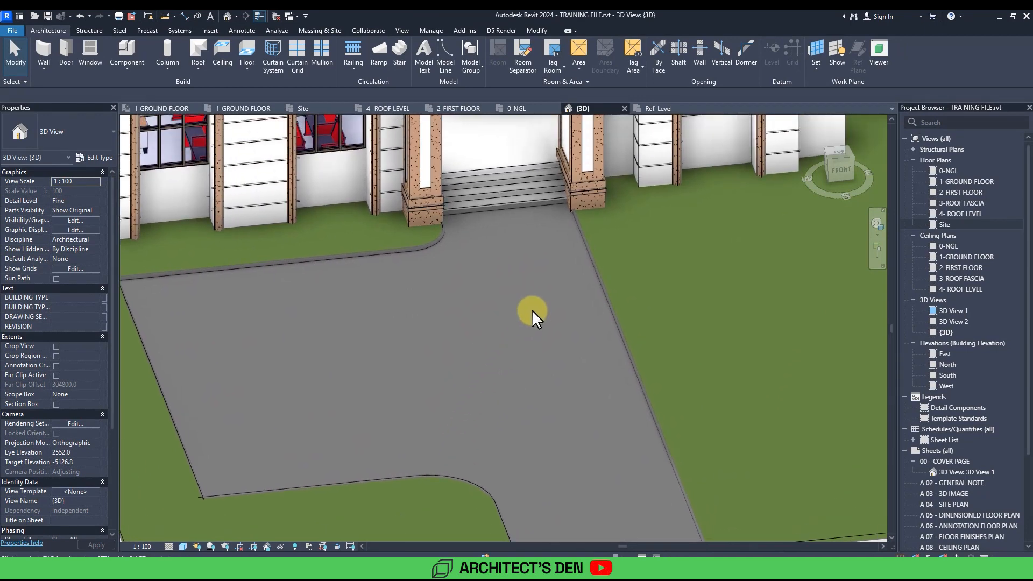
pyautogui.scroll(3, 544, 311)
pyautogui.scroll(-6, 469, 324)
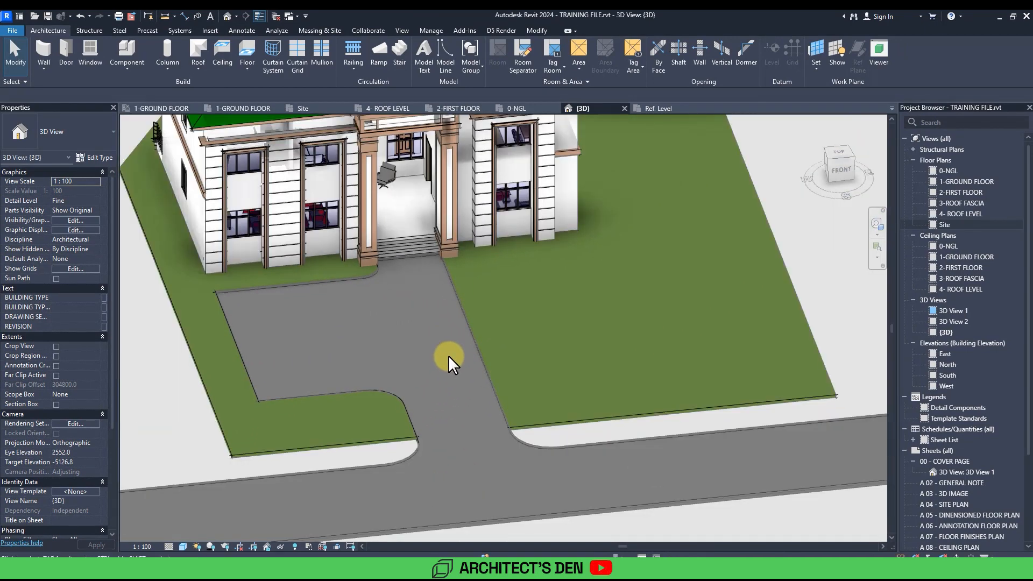
pyautogui.moveTo(447, 355); pyautogui.dragTo(449, 376, button='middle')
pyautogui.scroll(-3, 456, 390)
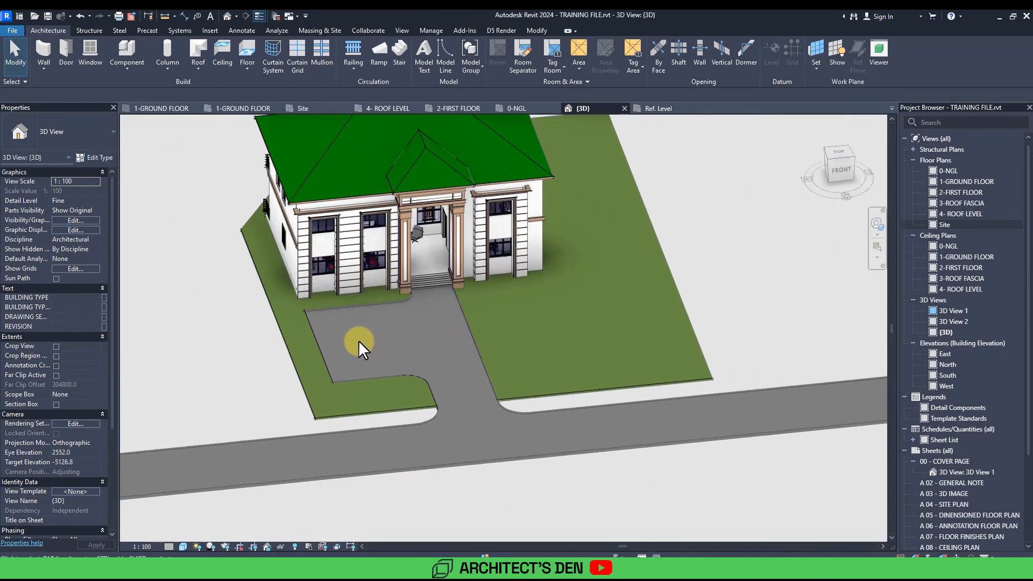
# Step: Examine the kerb up close along the forecourt edge, its curved corner and the straight driveway side
pyautogui.scroll(8, 279, 289)
pyautogui.scroll(3, 247, 277)
pyautogui.moveTo(364, 346); pyautogui.dragTo(207, 371, button='middle')
pyautogui.moveTo(422, 339); pyautogui.dragTo(264, 353, button='middle')
pyautogui.moveTo(594, 345); pyautogui.dragTo(486, 316, button='middle')
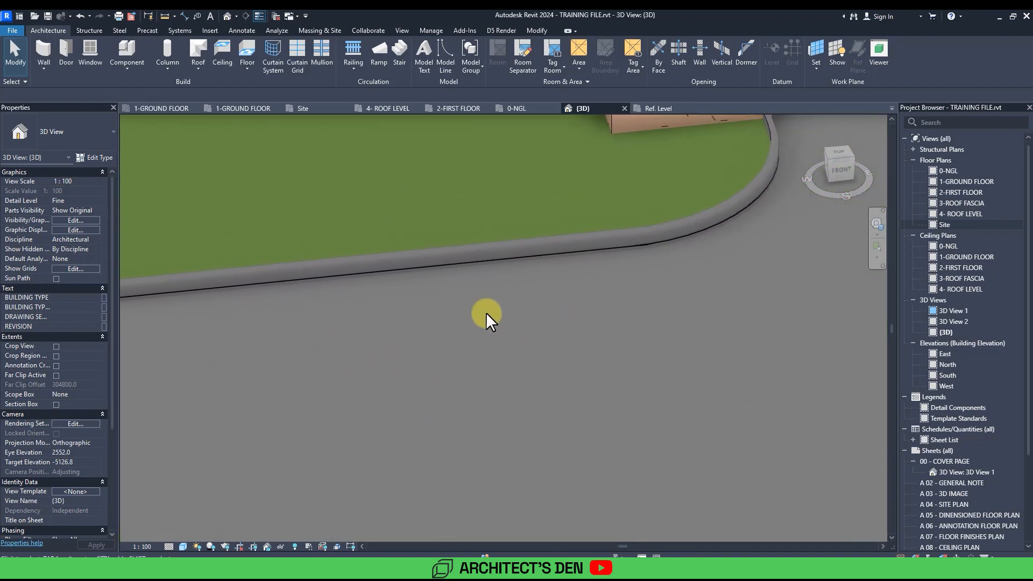
pyautogui.scroll(-1, 525, 298)
pyautogui.scroll(3, 554, 276)
pyautogui.scroll(-2, 555, 276)
pyautogui.moveTo(555, 275); pyautogui.dragTo(470, 434, button='middle')
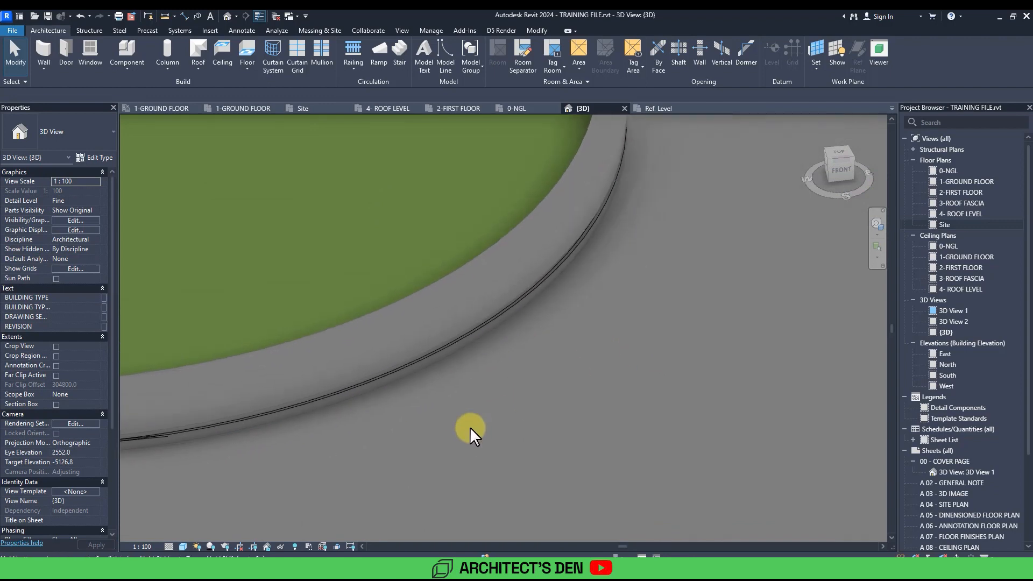
pyautogui.scroll(-2, 486, 418)
pyautogui.scroll(-2, 651, 374)
pyautogui.scroll(4, 570, 296)
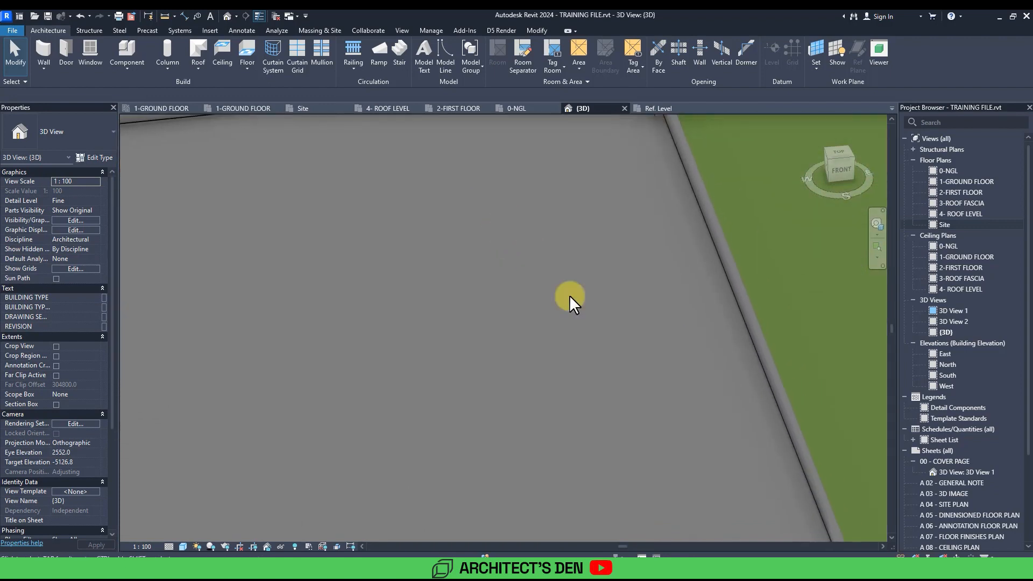
pyautogui.moveTo(570, 295); pyautogui.dragTo(556, 309, button='middle')
pyautogui.scroll(-1, 574, 326)
pyautogui.scroll(-2, 571, 319)
pyautogui.moveTo(556, 365); pyautogui.dragTo(565, 330, button='middle')
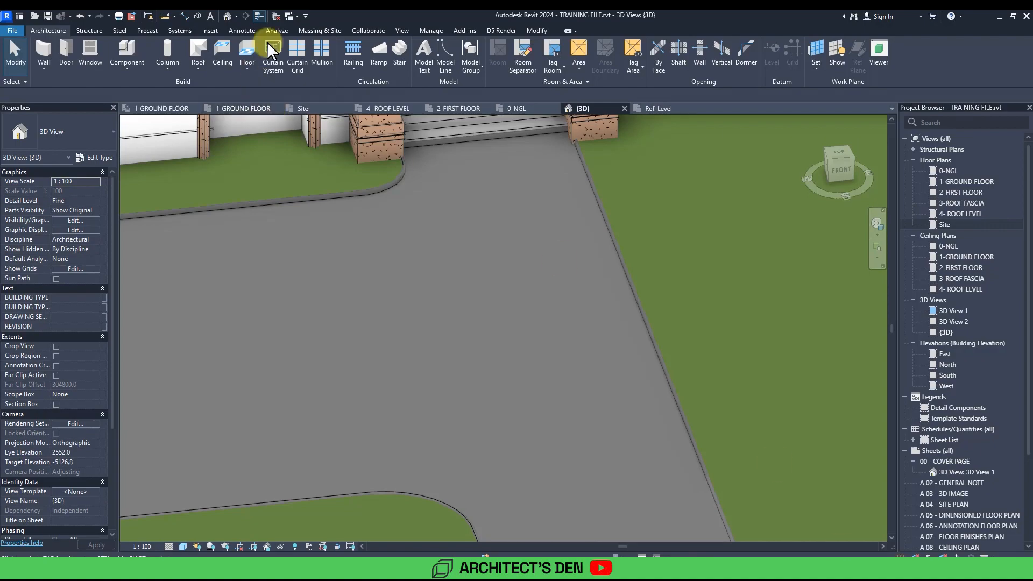
# Step: Open the 0-NGL floor plan at the house and forecourt
pyautogui.click(516, 108)
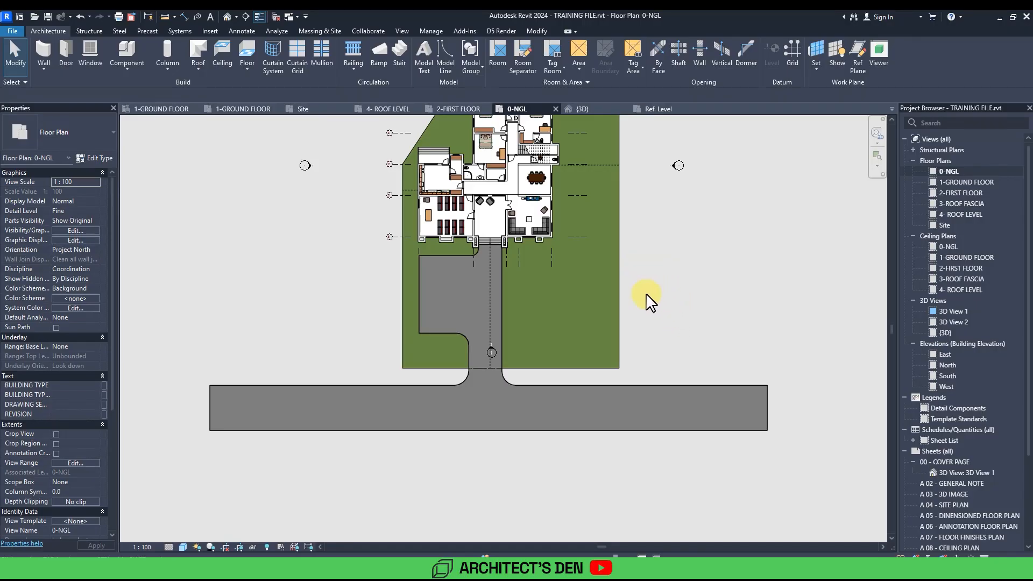
pyautogui.scroll(-2, 641, 281)
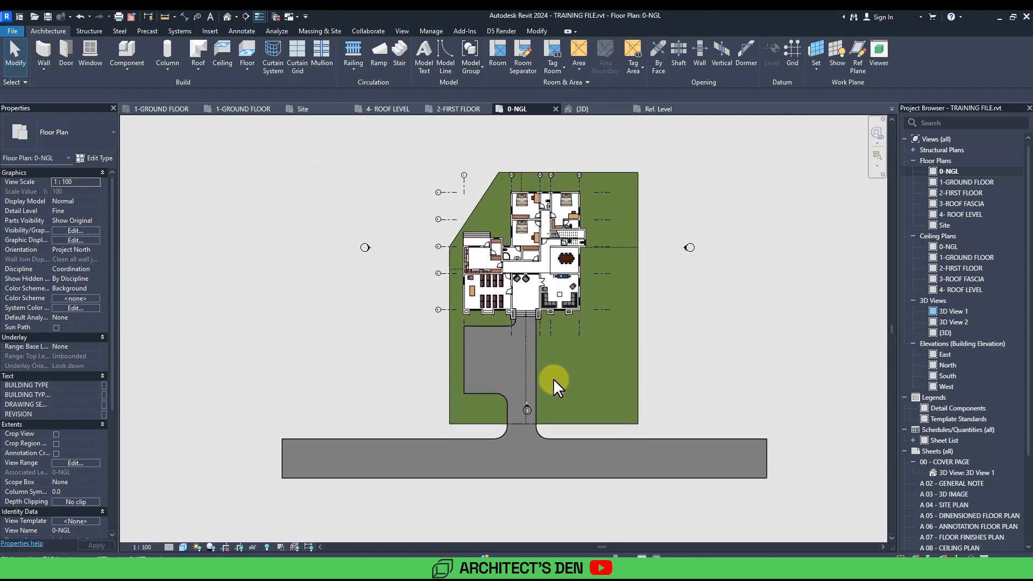
pyautogui.scroll(1, 492, 302)
pyautogui.scroll(3, 461, 216)
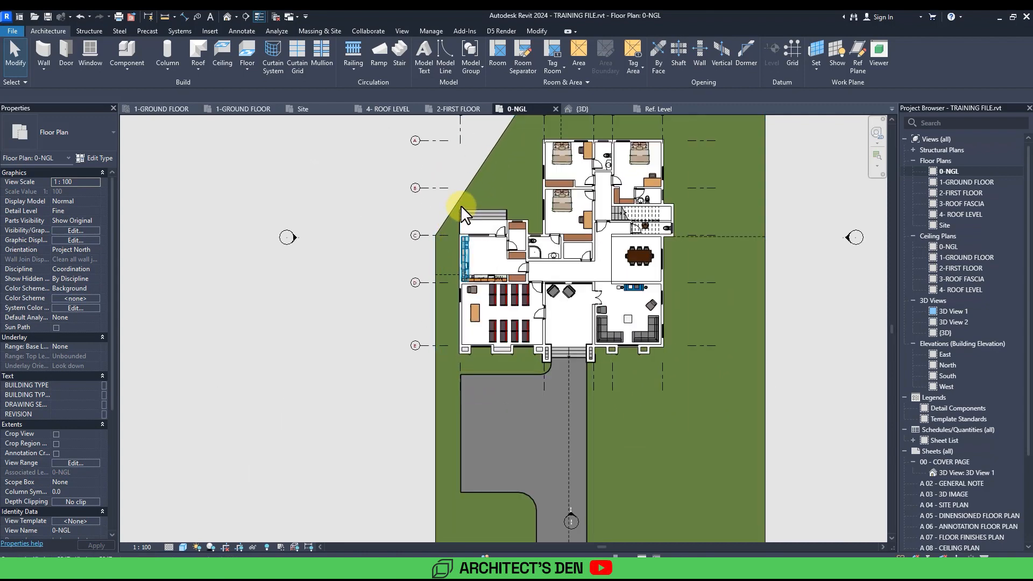
# Step: Nudge the site's property lines west of the lawn's edge, widening the strip beside the house
pyautogui.scroll(-3, 428, 247)
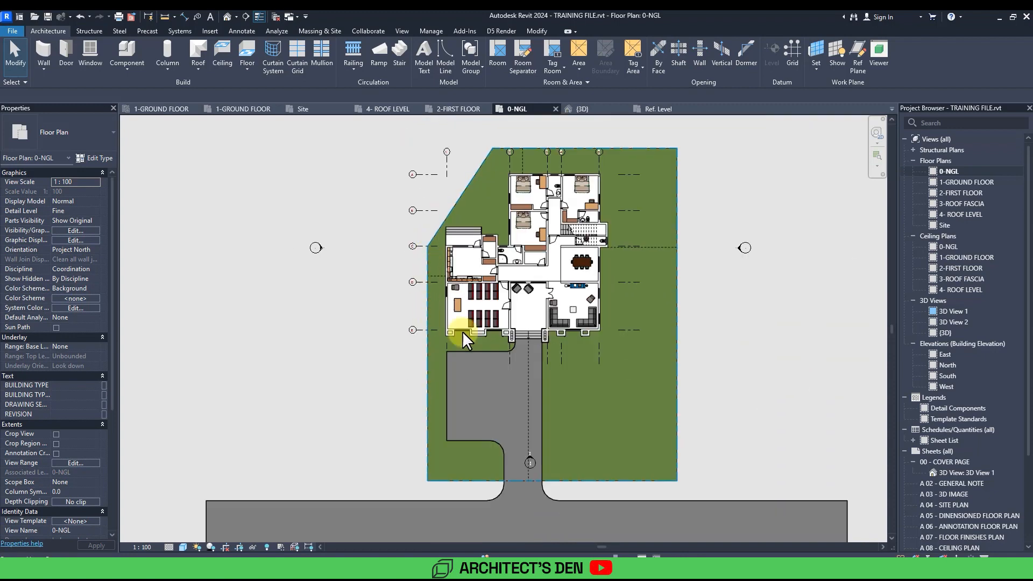
pyautogui.click(426, 388)
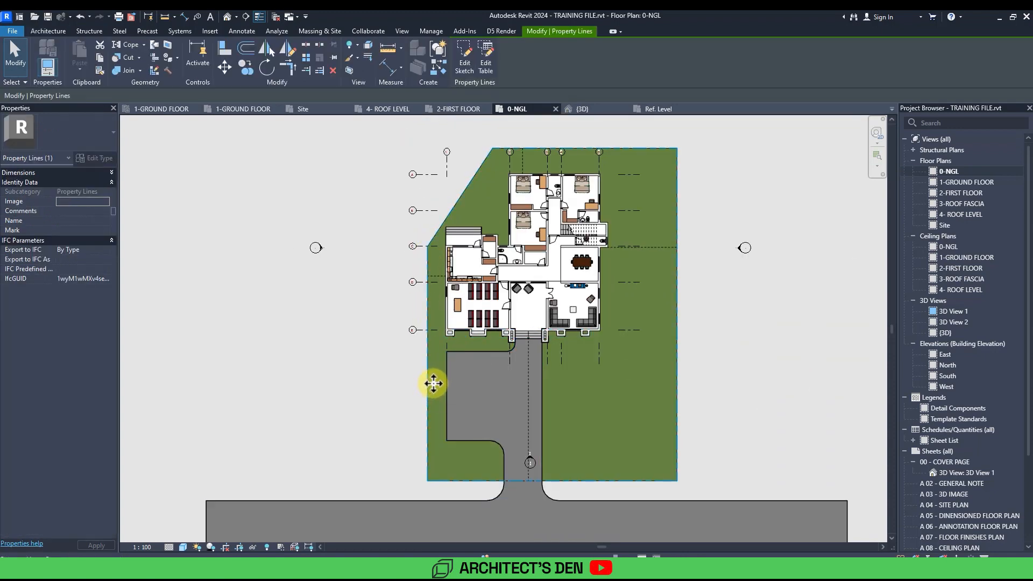
pyautogui.moveTo(433, 384); pyautogui.dragTo(434, 382)
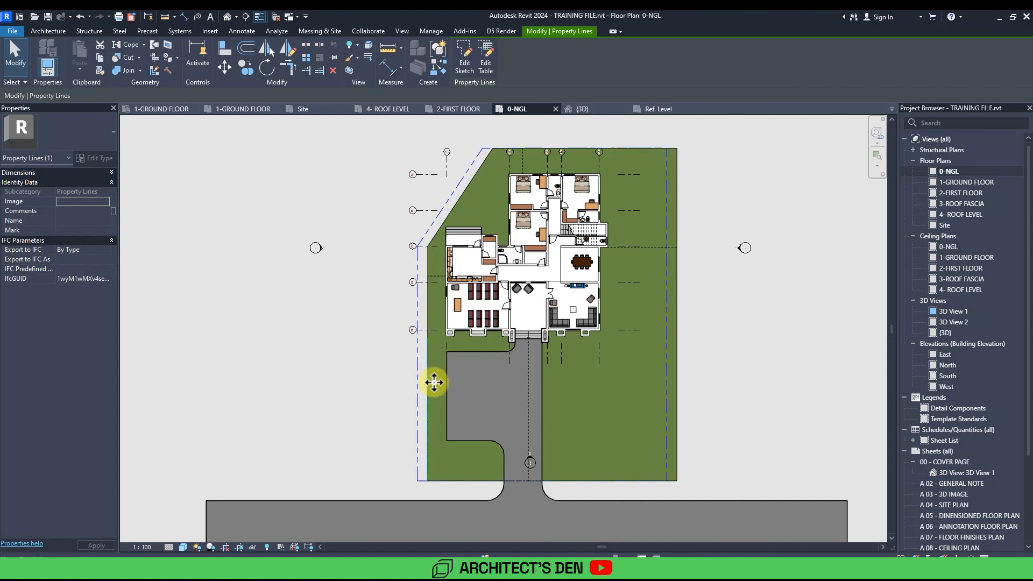
pyautogui.press('Left')
pyautogui.press('Left')
pyautogui.press('Left')
pyautogui.press('Right')
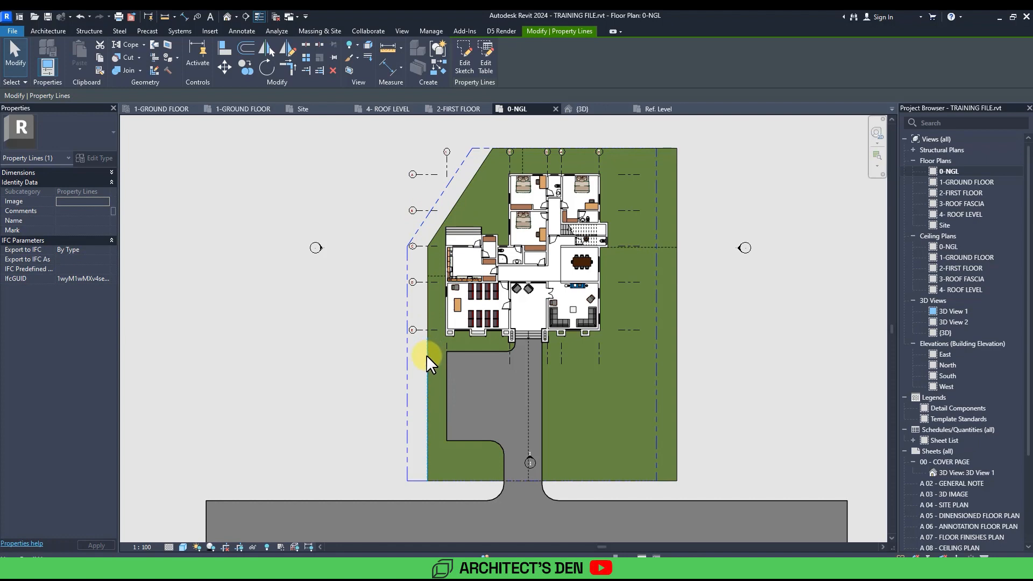
pyautogui.press('Escape')
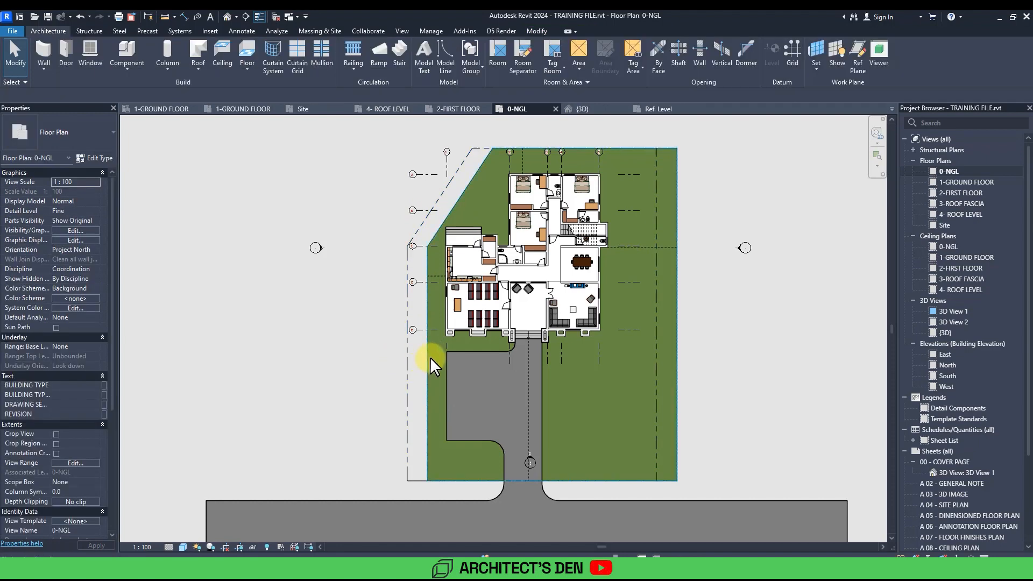
# Step: Move the lawn together with the road and driveway floor from the lawn's west corner at grid C to the matching property line corner
pyautogui.click(430, 357)
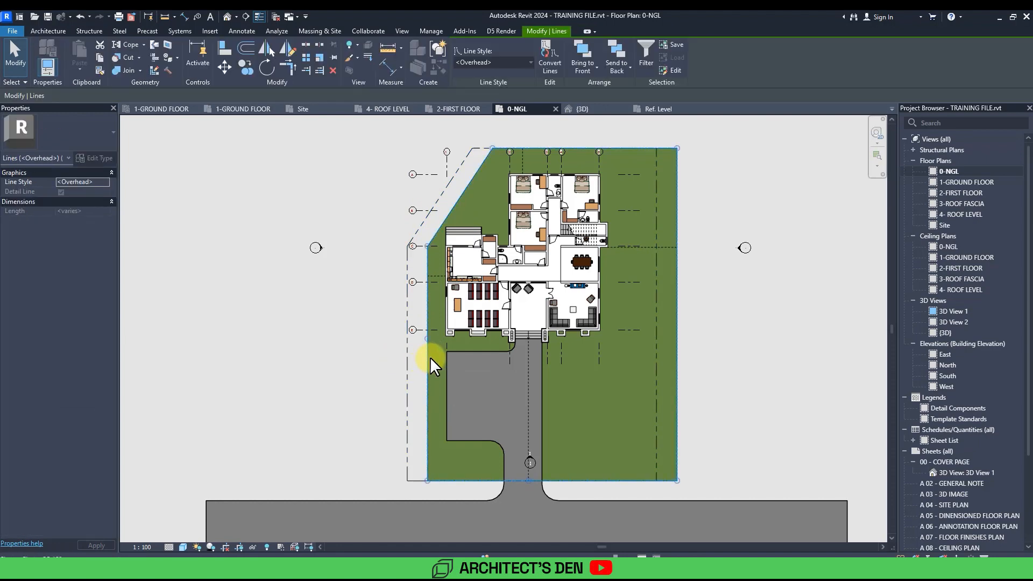
pyautogui.press('Escape')
pyautogui.click(426, 361)
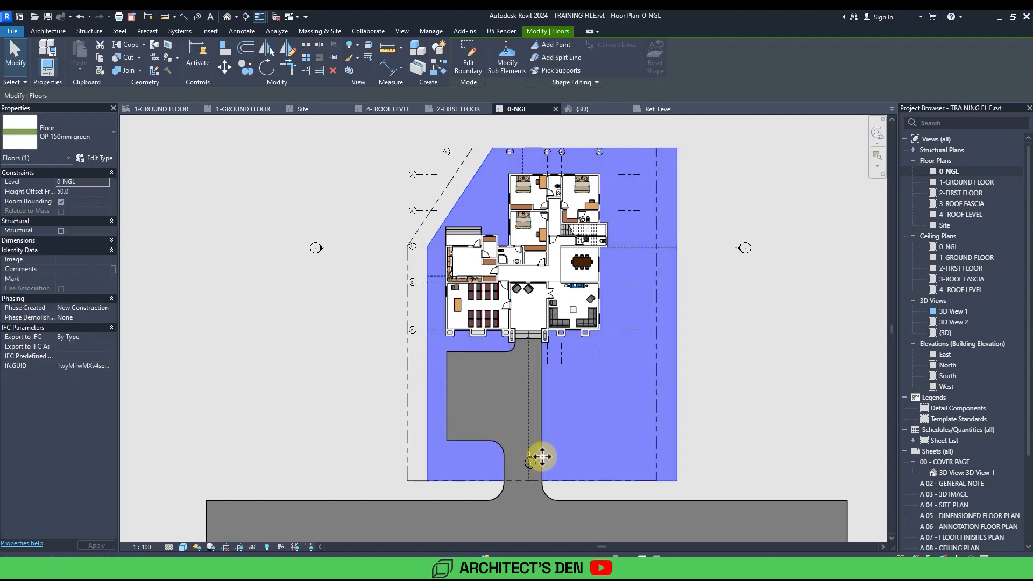
pyautogui.moveTo(558, 427); pyautogui.dragTo(538, 360, button='middle')
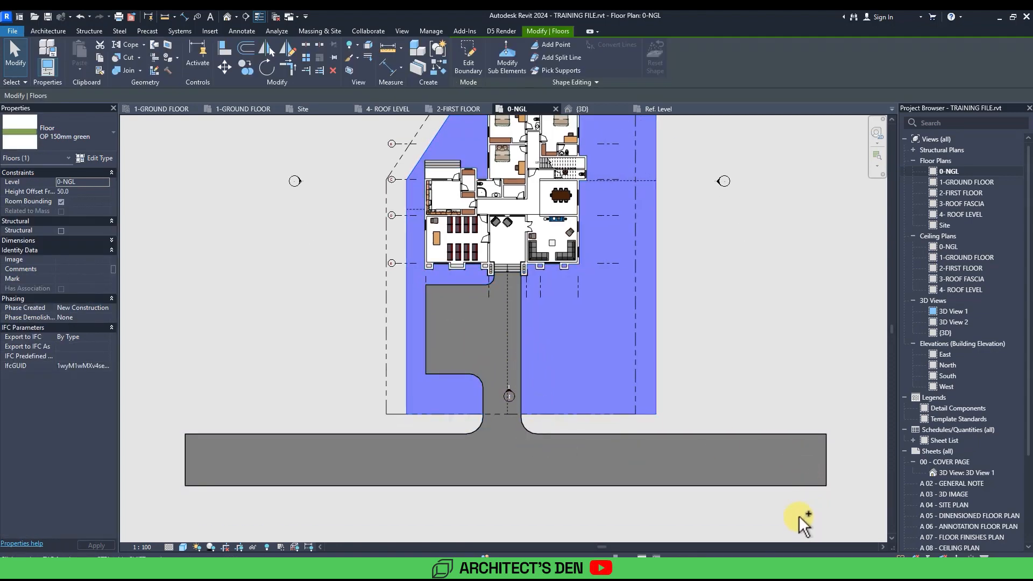
pyautogui.moveTo(800, 519); pyautogui.dragTo(708, 418)
pyautogui.scroll(5, 384, 161)
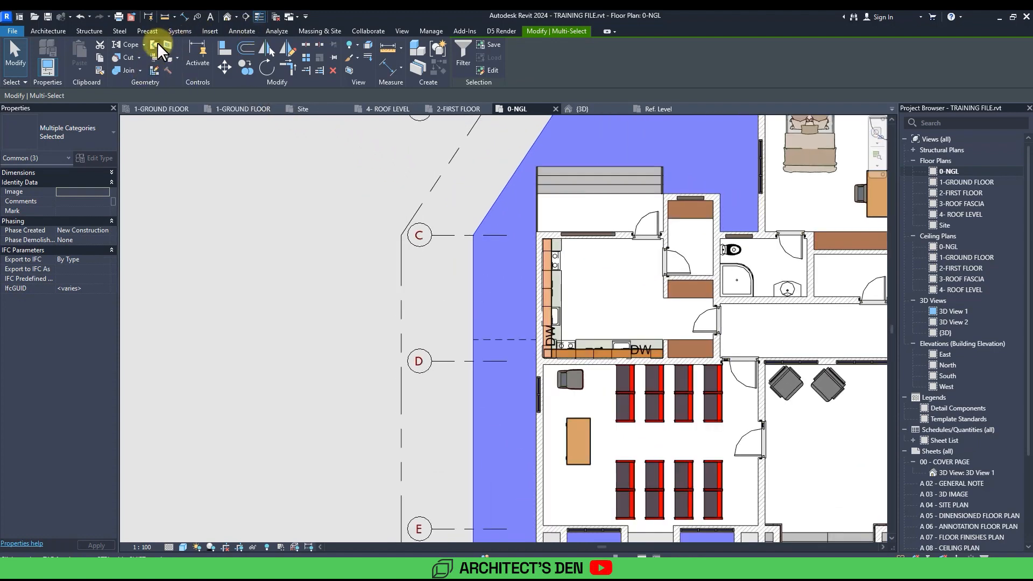
pyautogui.click(225, 68)
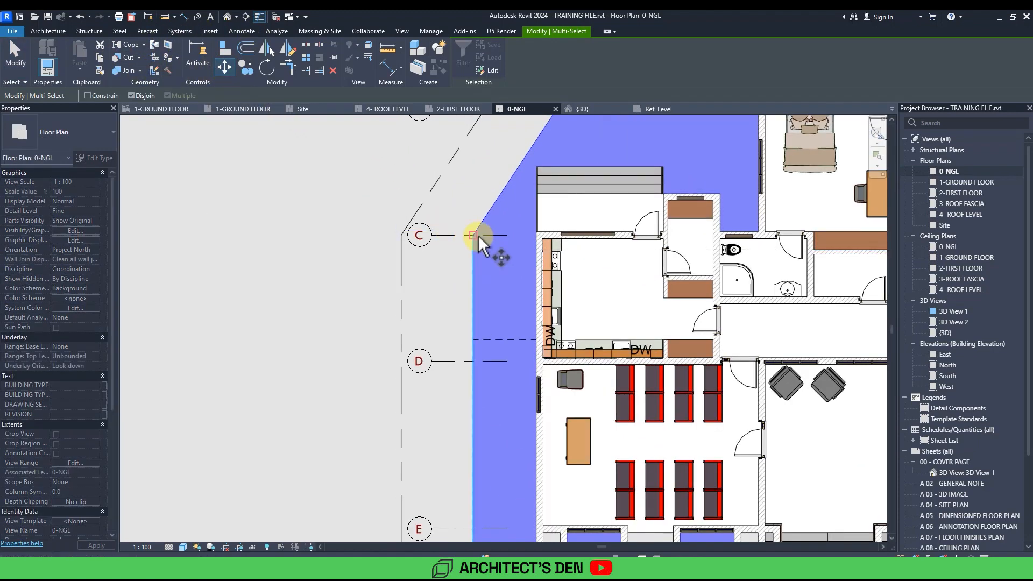
pyautogui.click(472, 235)
pyautogui.scroll(-5, 393, 240)
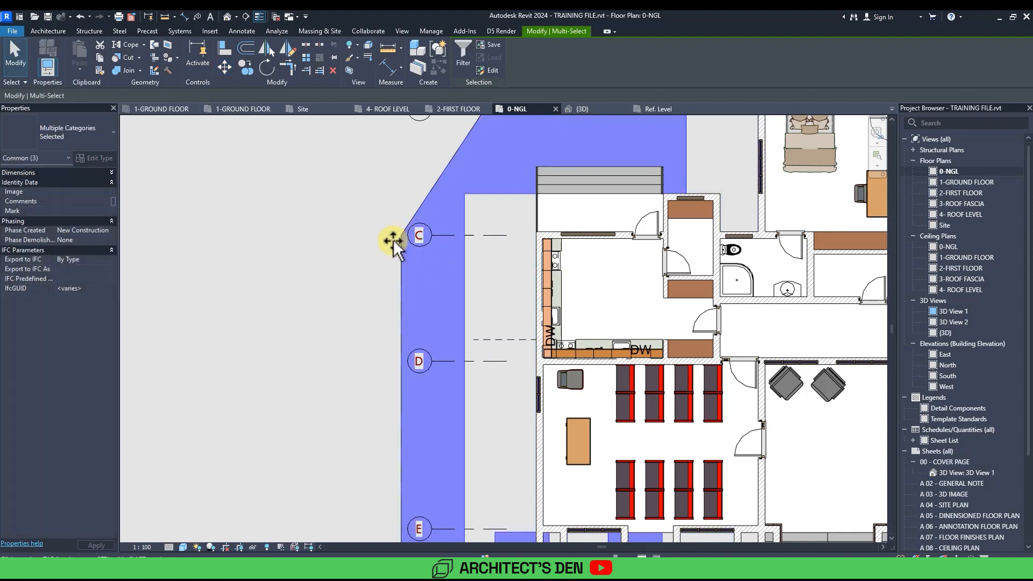
pyautogui.click(347, 251)
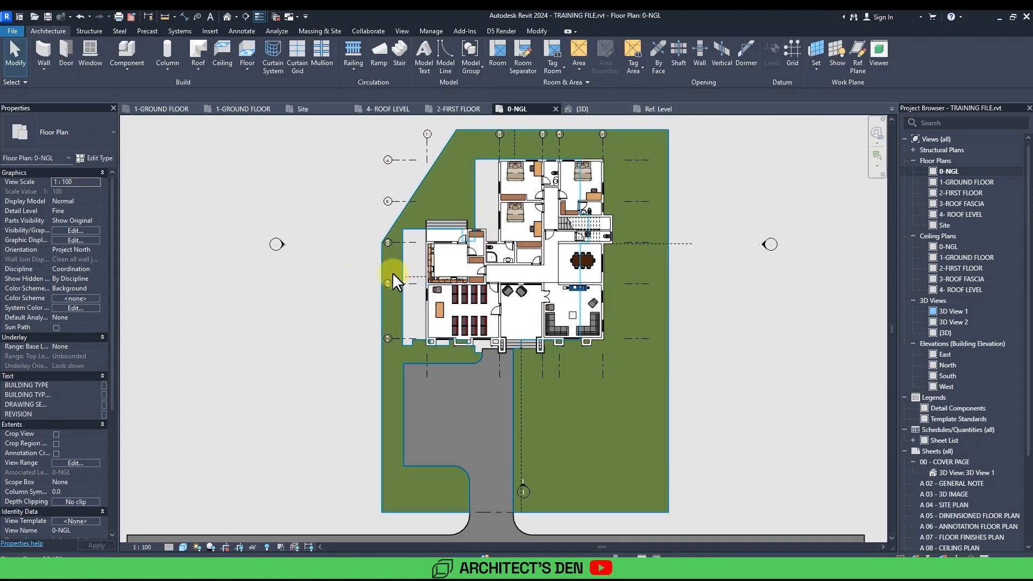
# Step: Open the boundary sketch of the lawn floor (OP 150mm green) for editing
pyautogui.scroll(2, 392, 272)
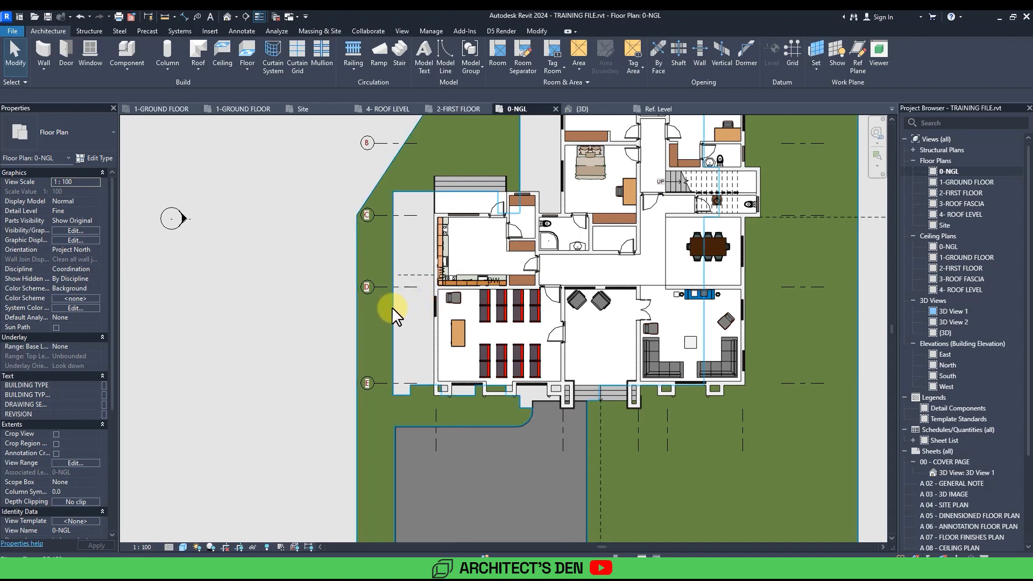
pyautogui.doubleClick(393, 324)
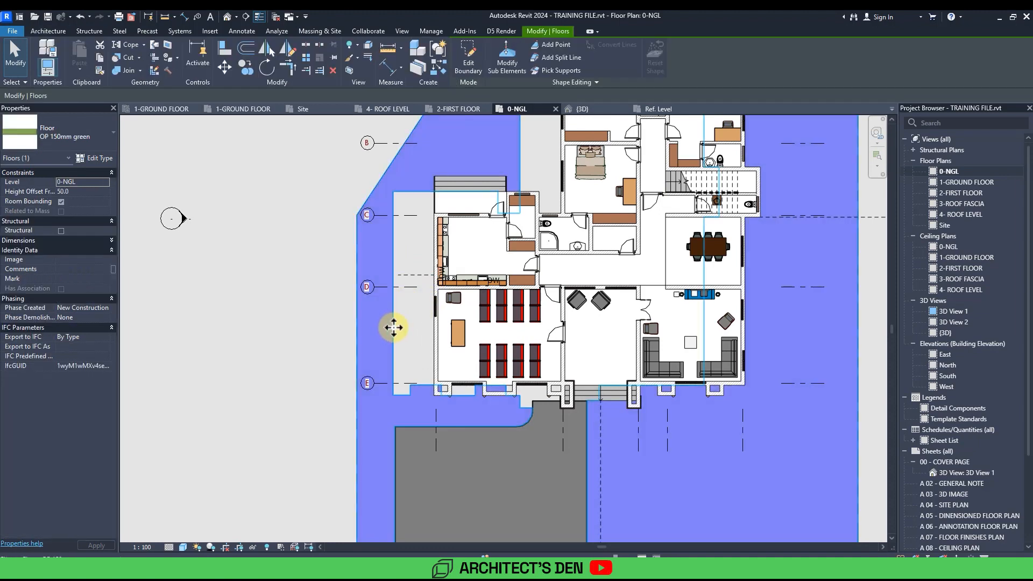
pyautogui.scroll(-3, 408, 296)
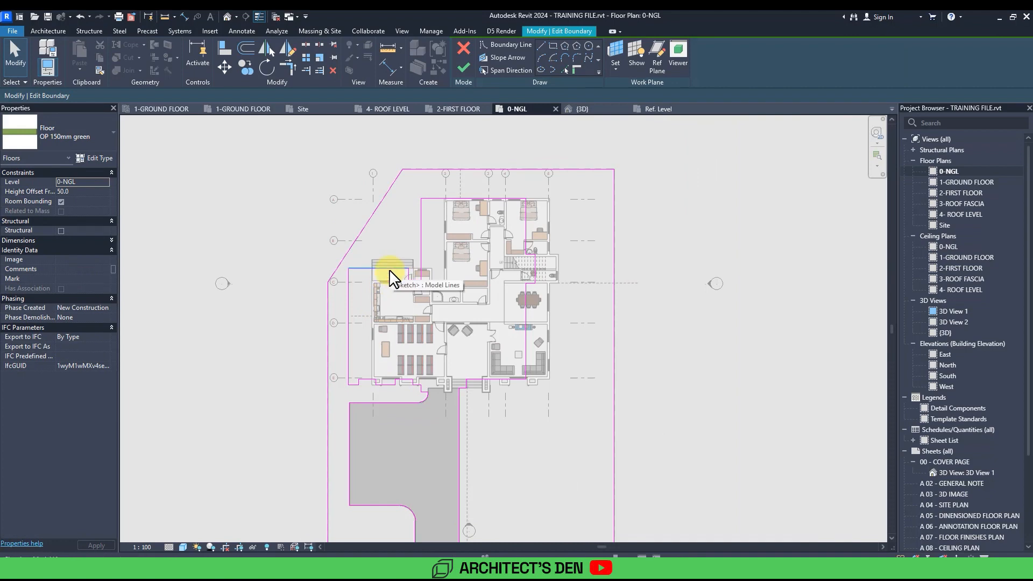
pyautogui.scroll(5, 390, 278)
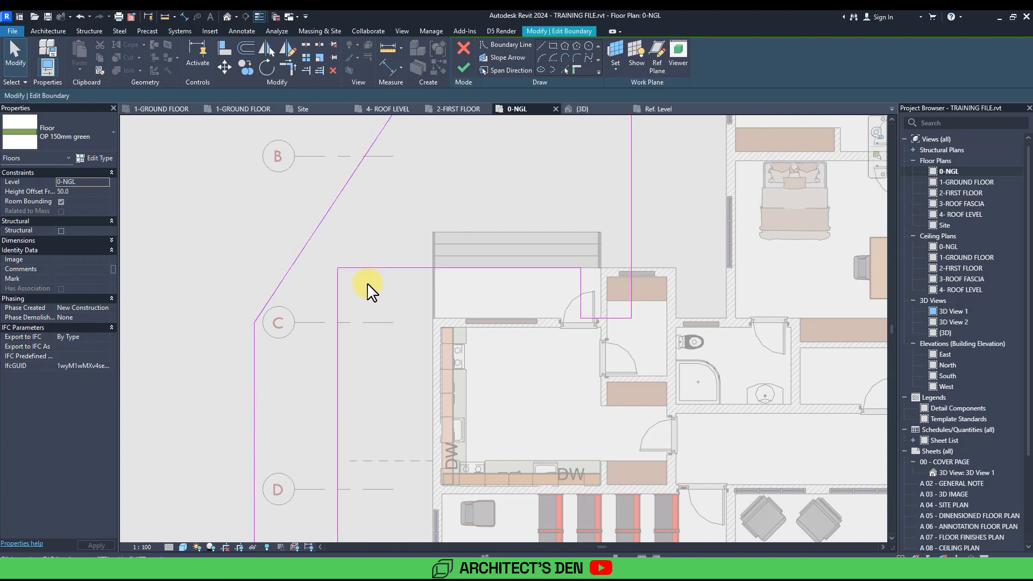
pyautogui.scroll(-5, 366, 278)
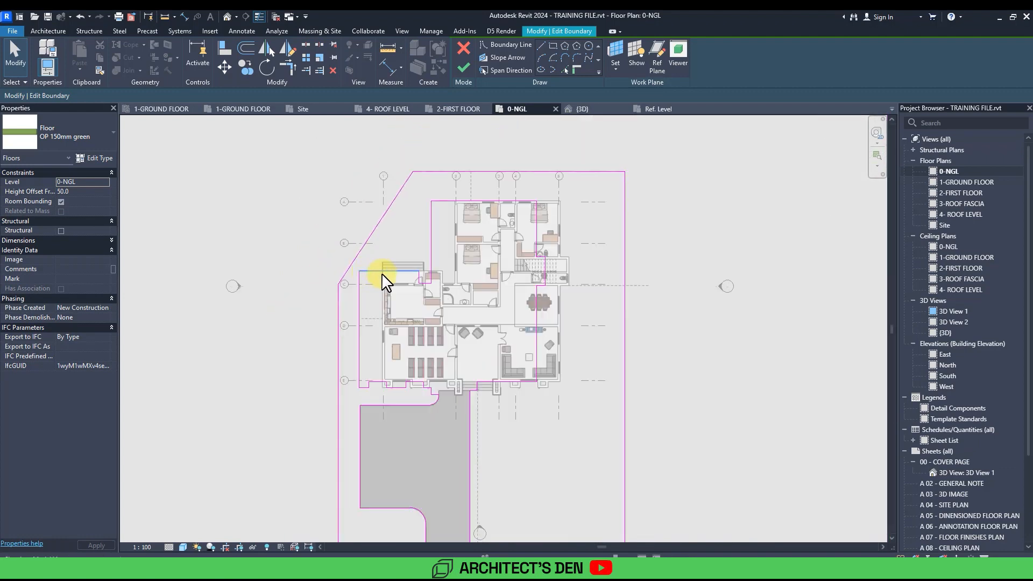
pyautogui.moveTo(409, 304)
pyautogui.mouseDown(button='middle')
pyautogui.moveTo(439, 330)
pyautogui.moveTo(464, 341)
pyautogui.moveTo(474, 333)
pyautogui.mouseUp(button='middle')
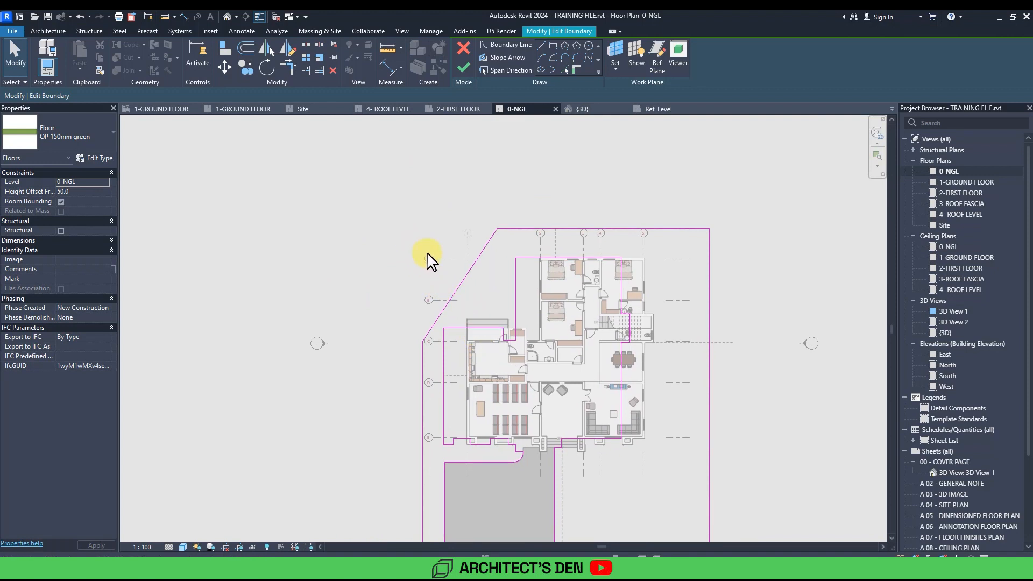
# Step: Shift the lawn's house cut-out and driveway edge lines east, back onto the house's outer walls, and finish the boundary
pyautogui.moveTo(515, 328); pyautogui.dragTo(694, 459)
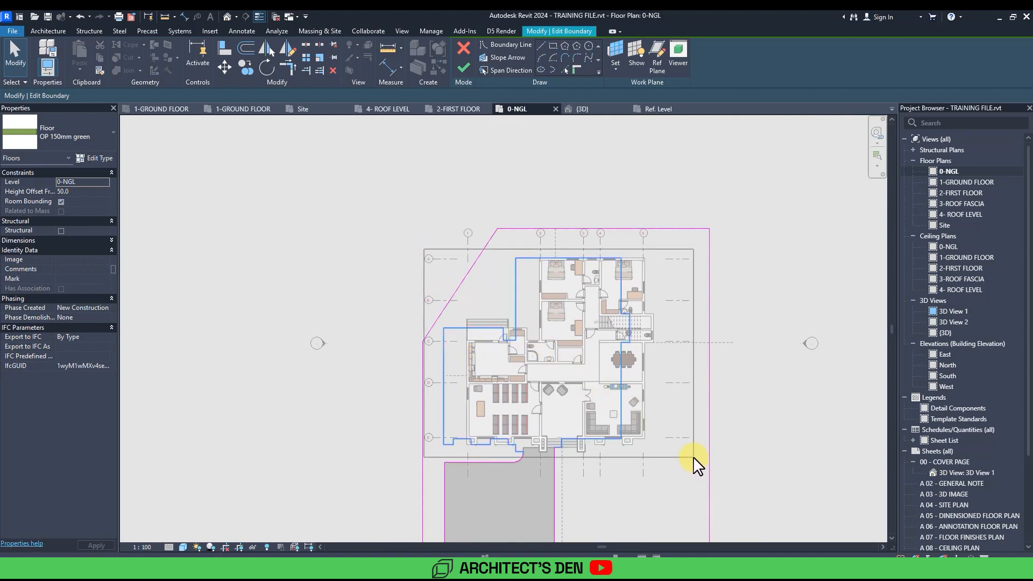
pyautogui.scroll(-2, 657, 357)
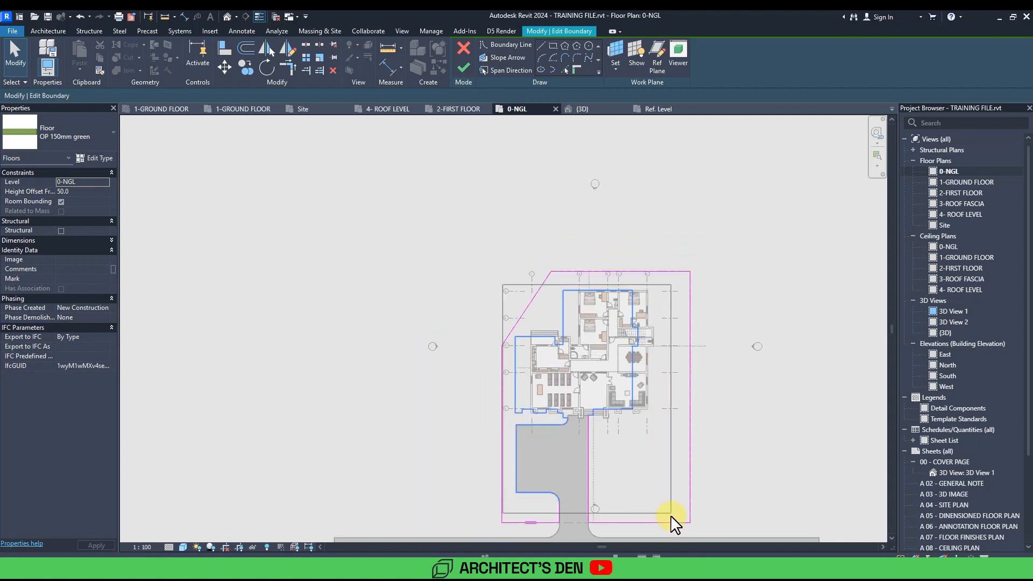
pyautogui.moveTo(675, 525)
pyautogui.mouseDown(button='middle')
pyautogui.moveTo(658, 478)
pyautogui.moveTo(556, 327)
pyautogui.mouseUp(button='middle')
pyautogui.scroll(2, 613, 445)
pyautogui.click(612, 475)
pyautogui.scroll(2, 572, 281)
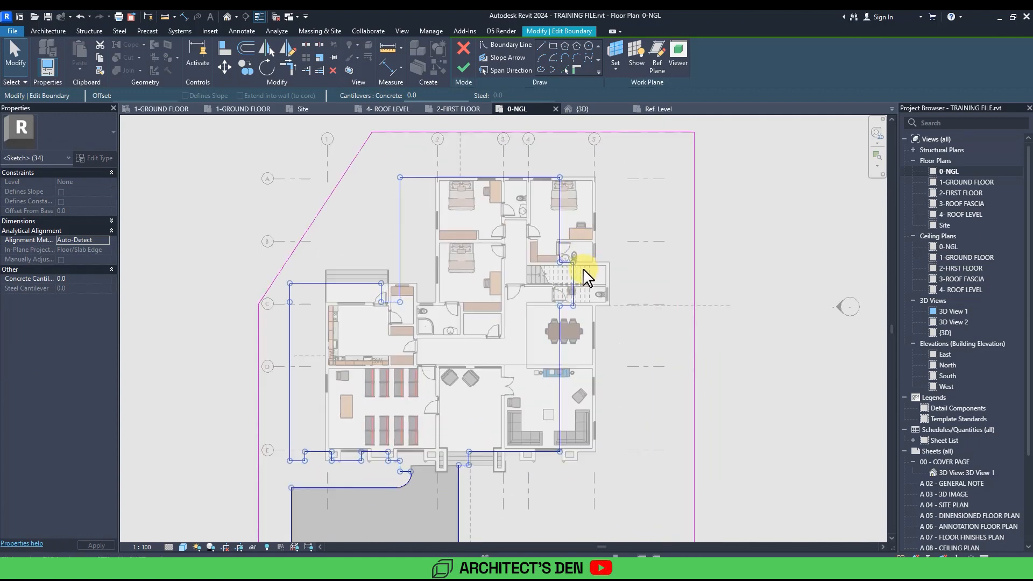
pyautogui.scroll(4, 587, 277)
pyautogui.moveTo(587, 265); pyautogui.dragTo(674, 268)
pyautogui.scroll(-5, 687, 283)
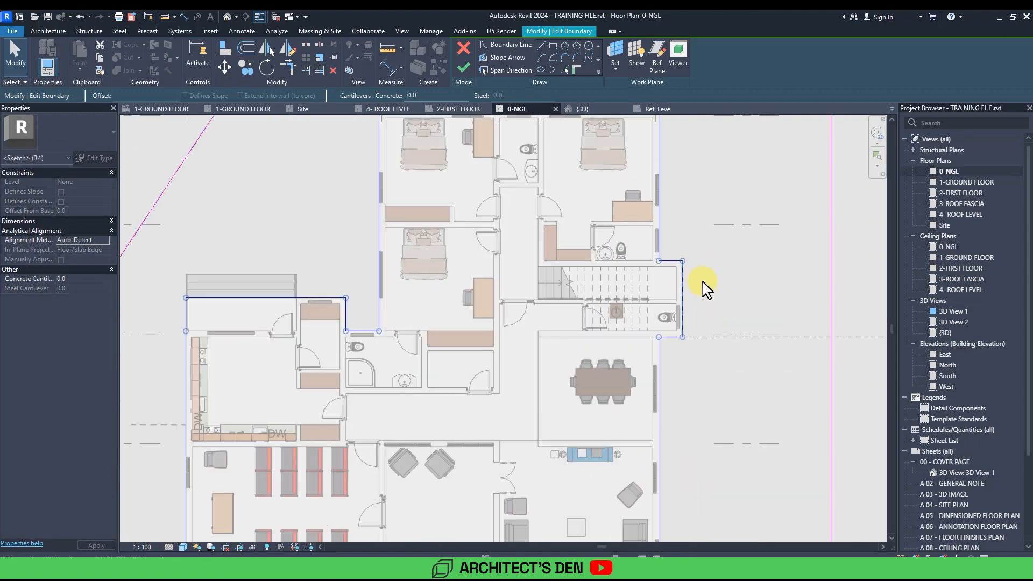
pyautogui.moveTo(618, 340); pyautogui.dragTo(602, 200, button='middle')
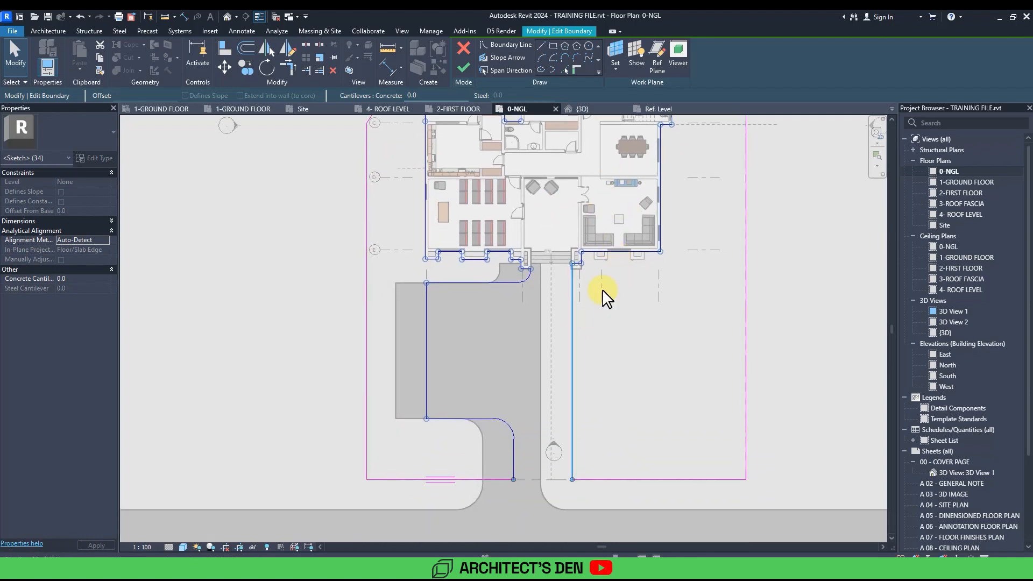
pyautogui.click(465, 68)
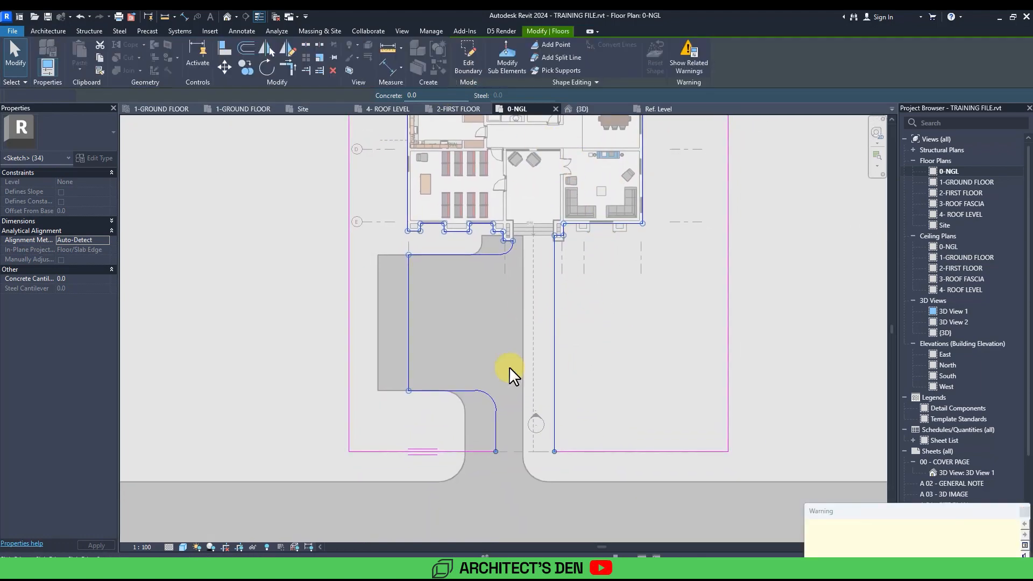
pyautogui.click(579, 466)
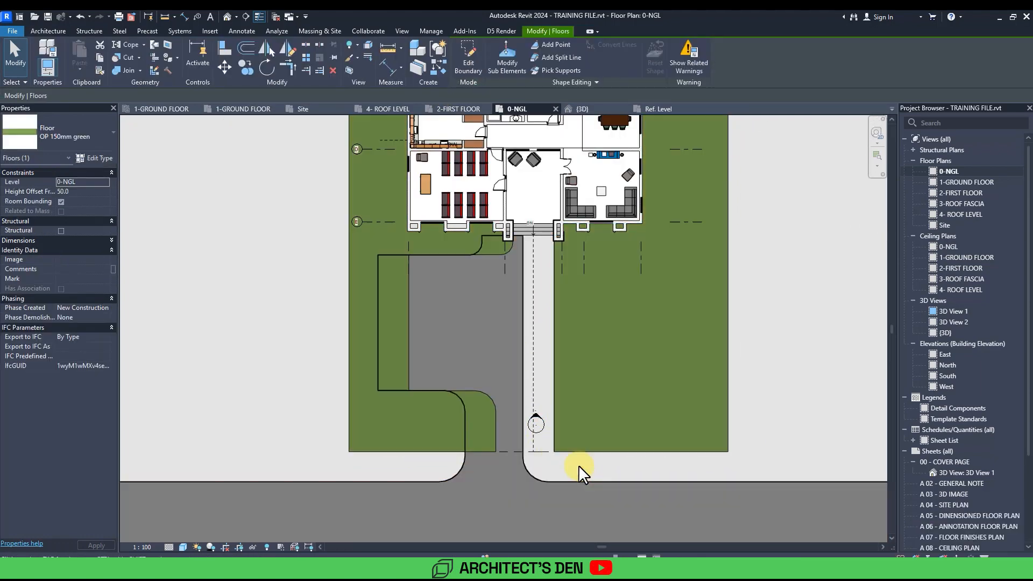
# Step: Edit the interlocking-tile floor's boundary and shift the forecourt and driveway lines east to meet the lawn's edges
pyautogui.moveTo(579, 466); pyautogui.dragTo(549, 407, button='middle')
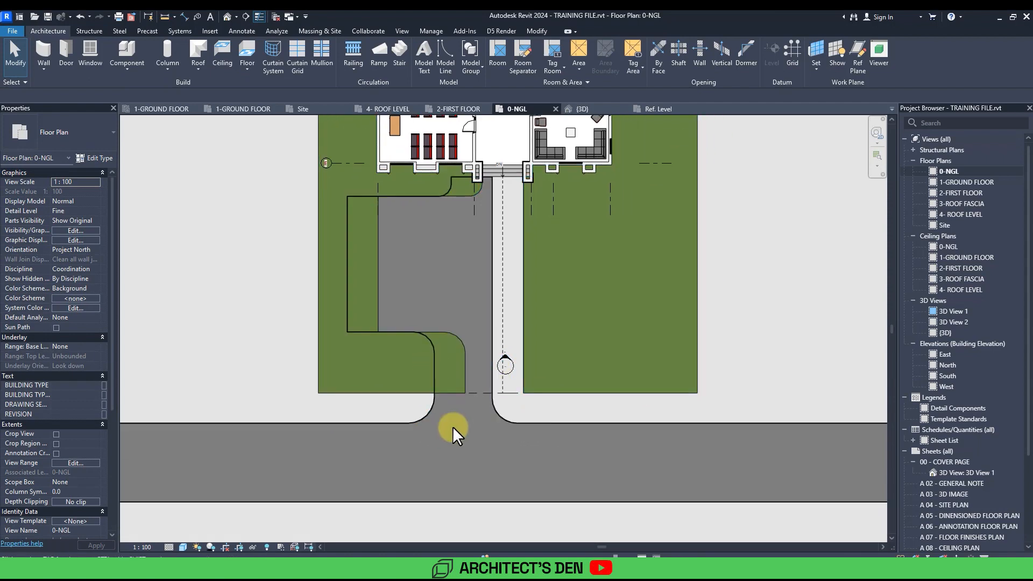
pyautogui.scroll(-2, 457, 396)
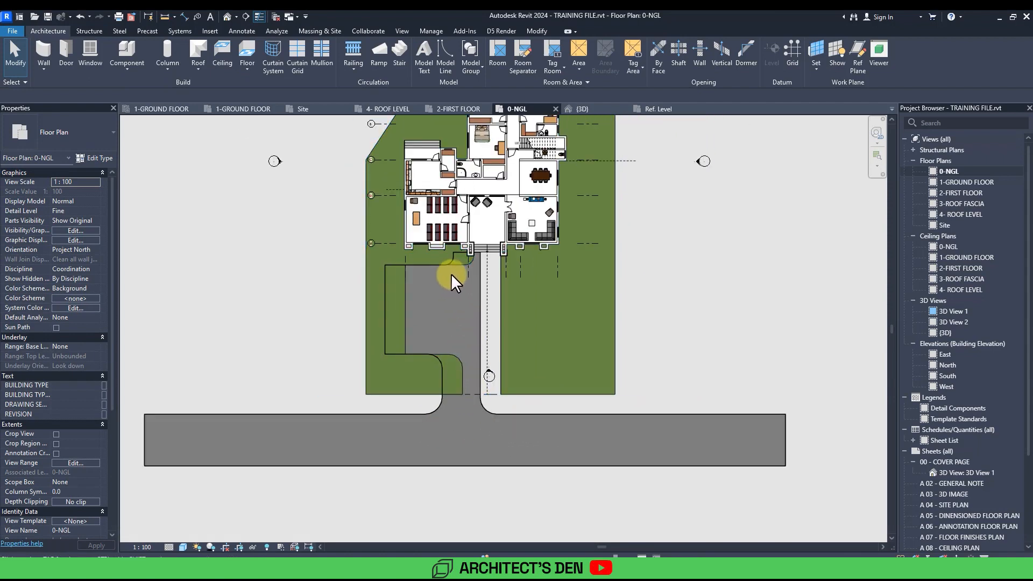
pyautogui.click(728, 415)
pyautogui.doubleClick(729, 414)
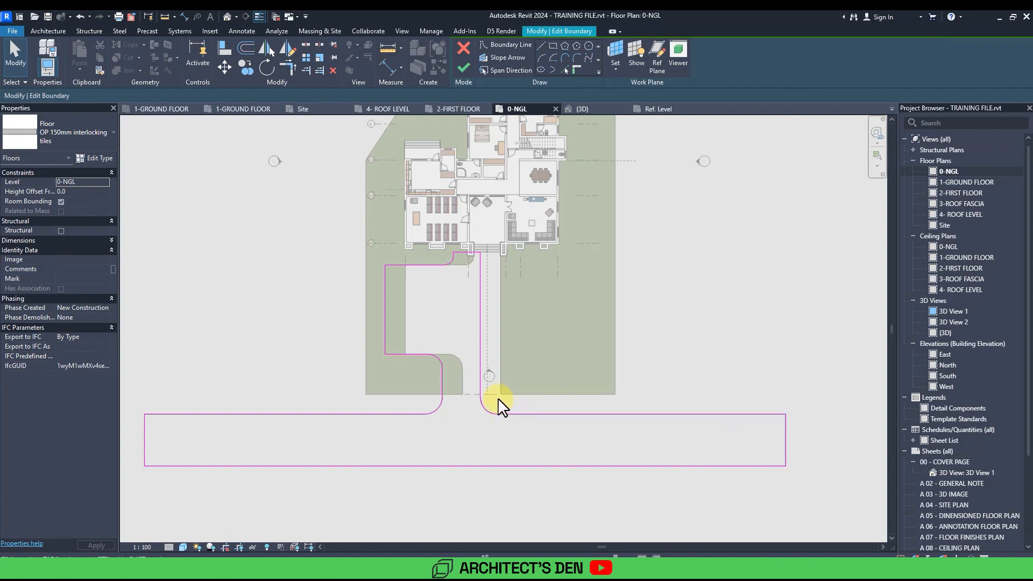
pyautogui.scroll(2, 500, 408)
pyautogui.scroll(-2, 496, 412)
pyautogui.moveTo(338, 223); pyautogui.dragTo(538, 436)
pyautogui.scroll(4, 485, 286)
pyautogui.scroll(2, 478, 288)
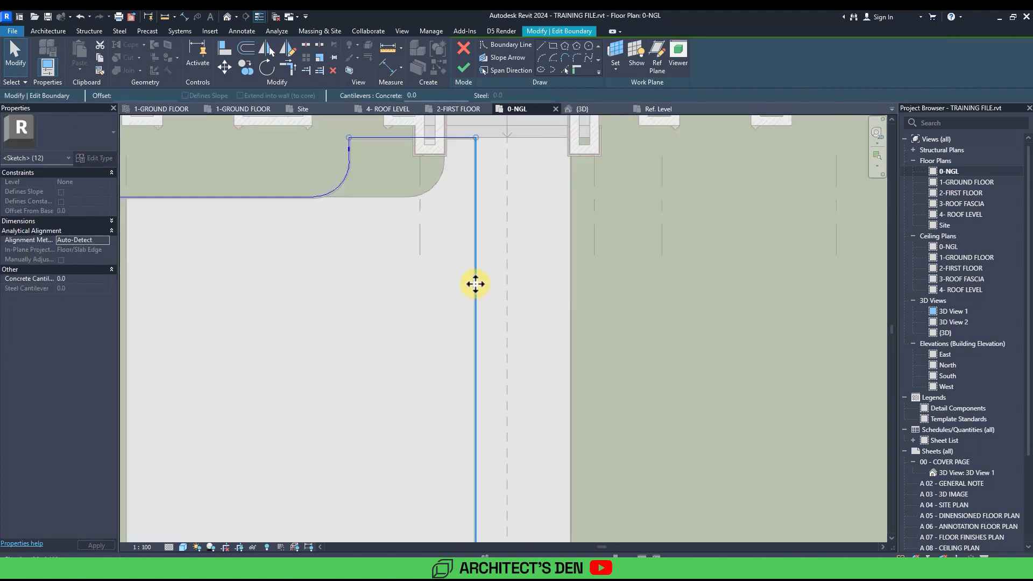
pyautogui.moveTo(475, 285)
pyautogui.mouseDown()
pyautogui.moveTo(576, 281)
pyautogui.moveTo(565, 281)
pyautogui.mouseUp()
pyautogui.scroll(5, 564, 281)
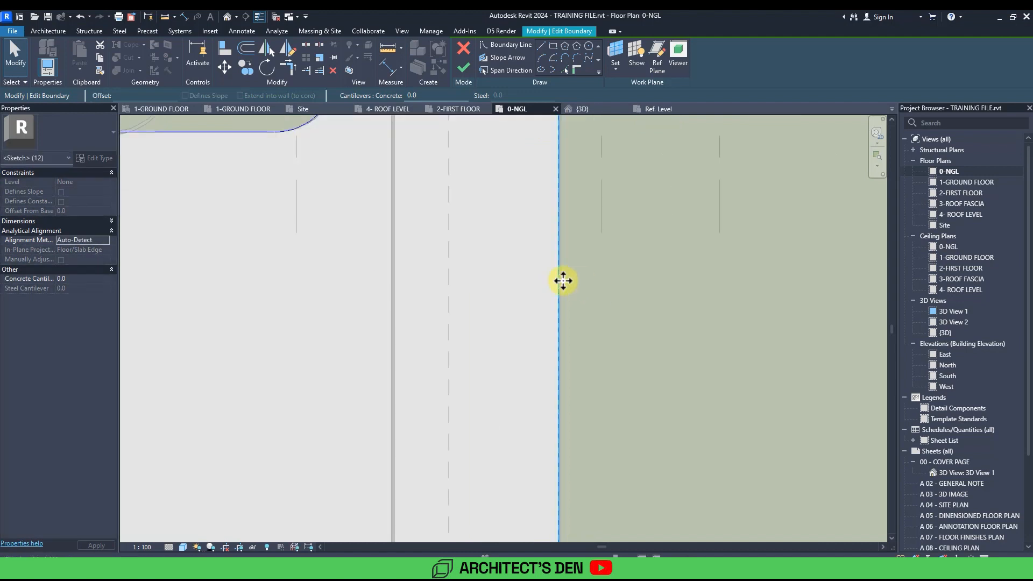
pyautogui.scroll(-4, 569, 281)
pyautogui.moveTo(399, 252); pyautogui.dragTo(574, 307, button='middle')
pyautogui.scroll(-2, 549, 302)
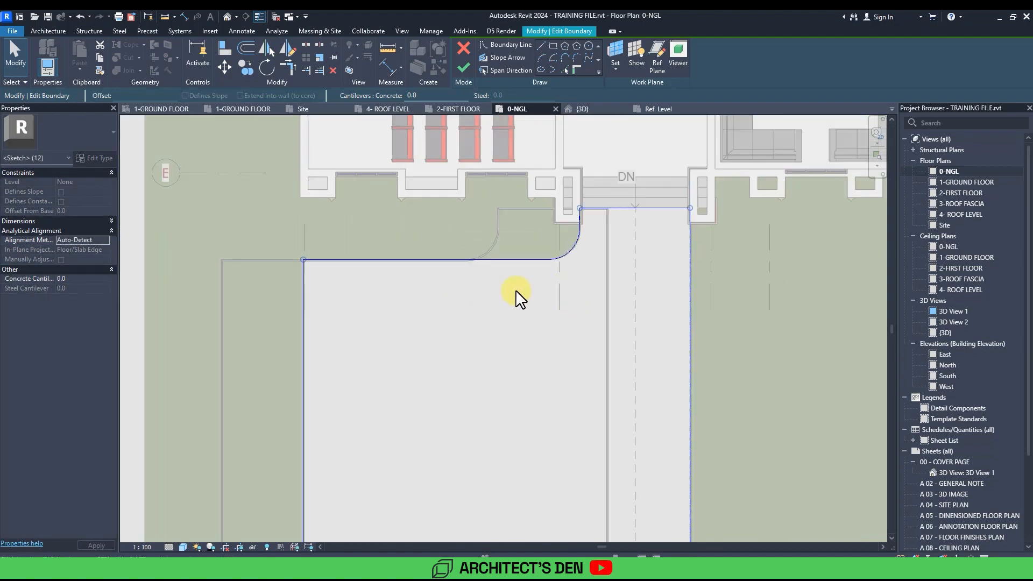
# Step: Fine-adjust the forecourt's west boundary line onto the lawn's edge and finish the paved floor's boundary
pyautogui.scroll(5, 312, 276)
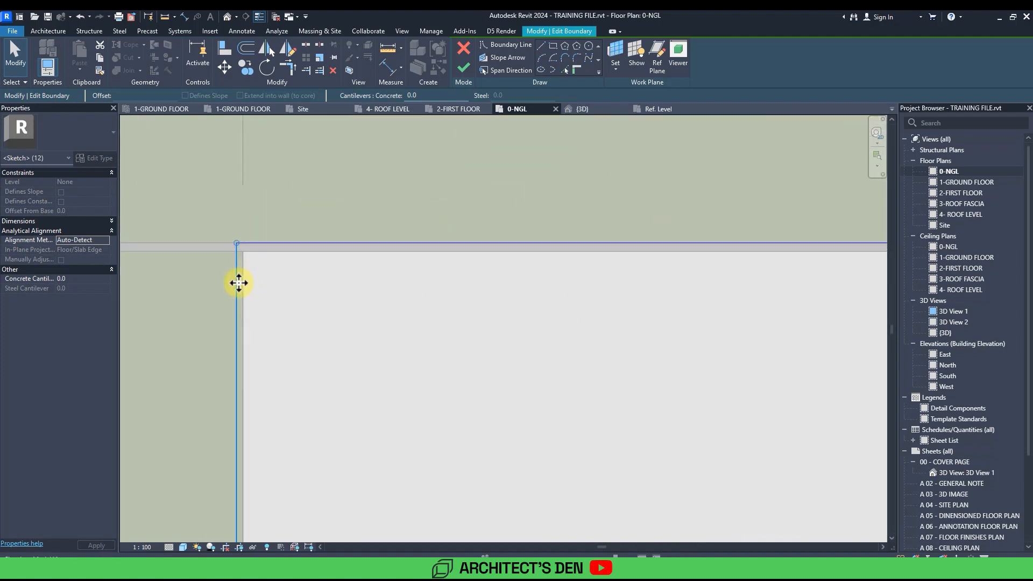
pyautogui.moveTo(238, 283)
pyautogui.mouseDown()
pyautogui.moveTo(273, 282)
pyautogui.moveTo(247, 281)
pyautogui.mouseUp()
pyautogui.click(291, 303)
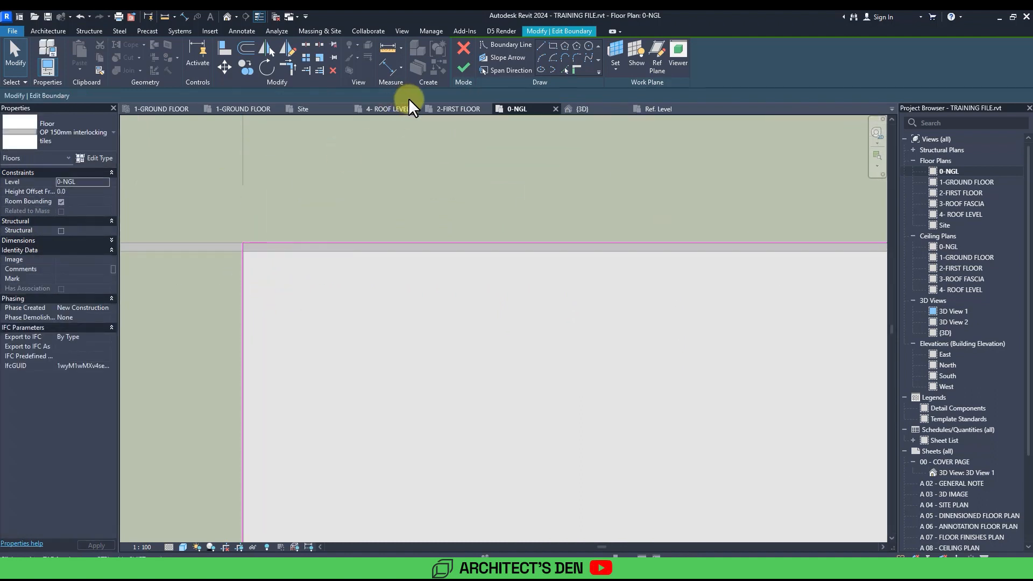
pyautogui.click(467, 72)
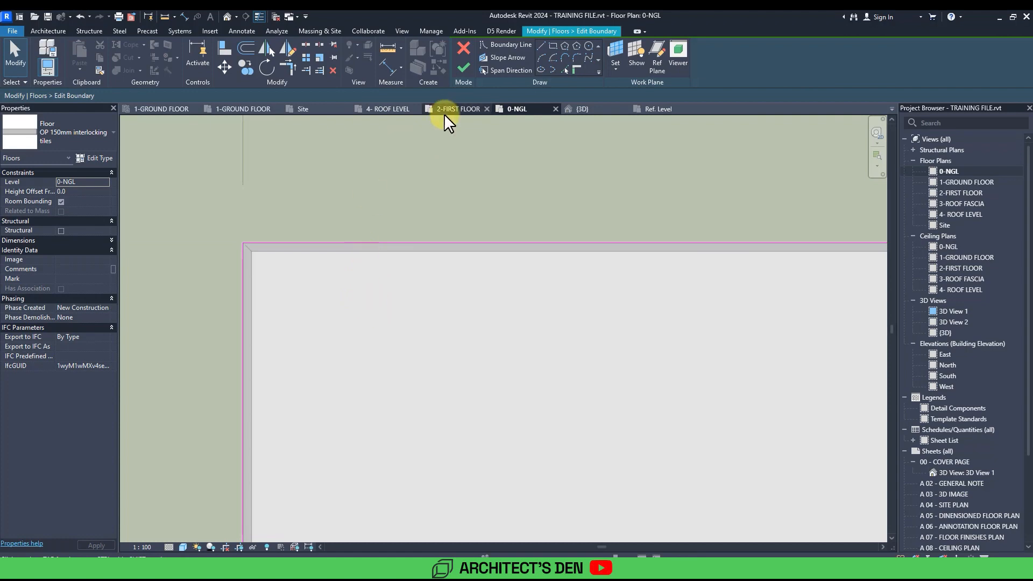
pyautogui.click(462, 68)
pyautogui.scroll(-3, 376, 290)
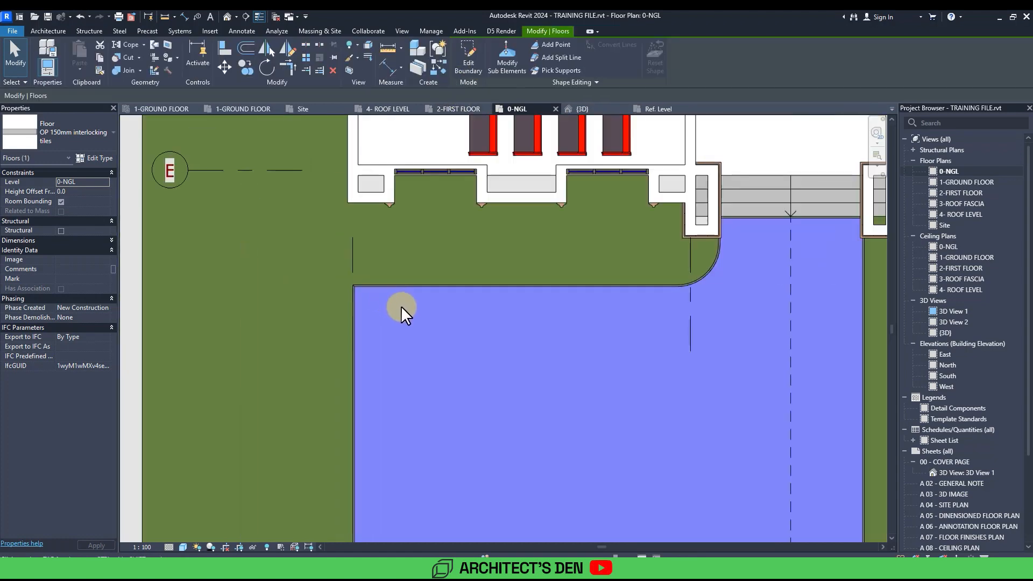
# Step: Examine the realigned forecourt, driveway and lawn against the house front and the road in the default 3D view
pyautogui.scroll(1, 401, 305)
pyautogui.scroll(-4, 521, 351)
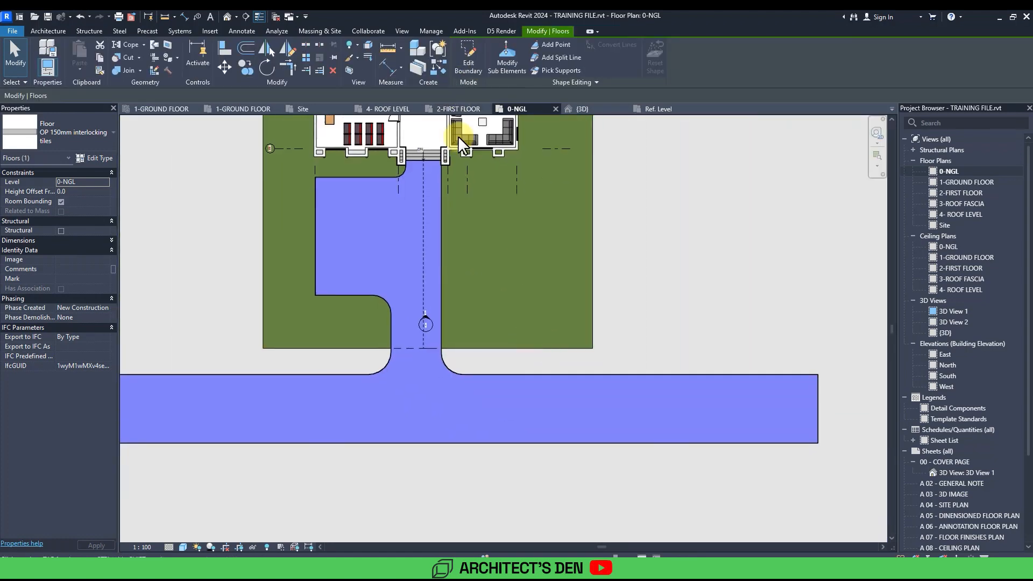
pyautogui.click(228, 17)
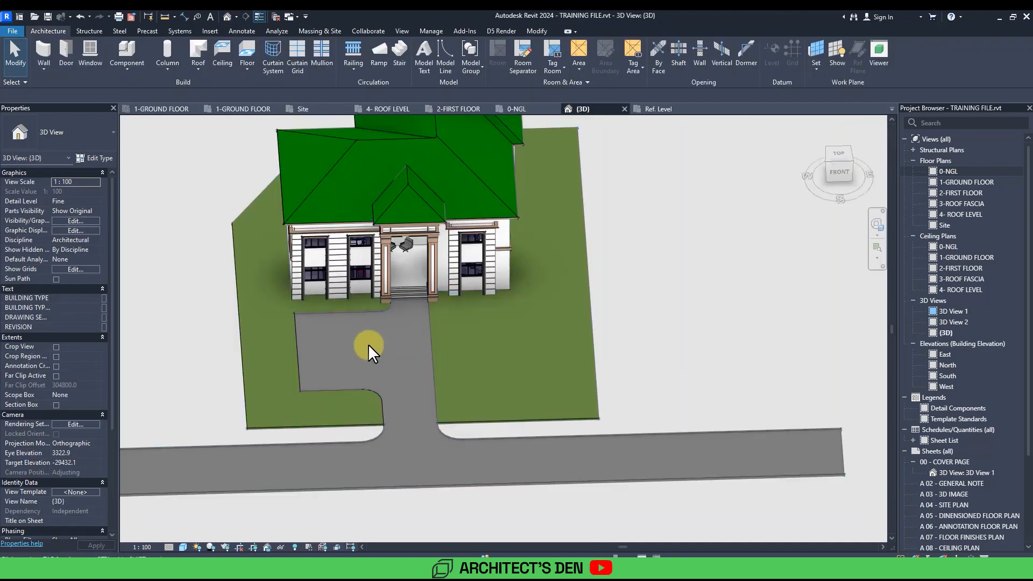
pyautogui.scroll(3, 368, 344)
pyautogui.keyDown('shift'); pyautogui.moveTo(455, 378); pyautogui.dragTo(434, 357, button='middle'); pyautogui.keyUp('shift')
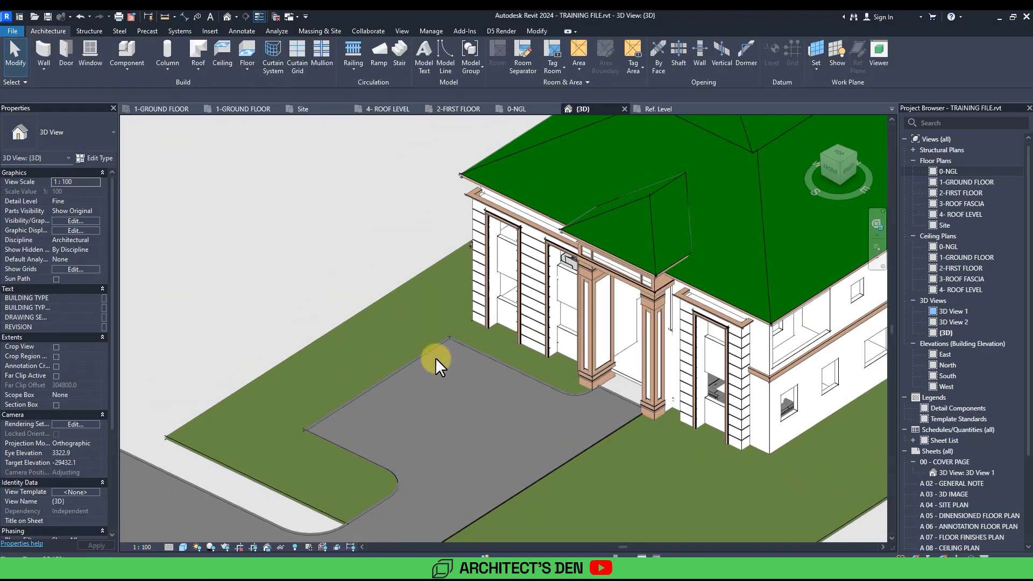
pyautogui.scroll(5, 481, 295)
pyautogui.scroll(-6, 479, 289)
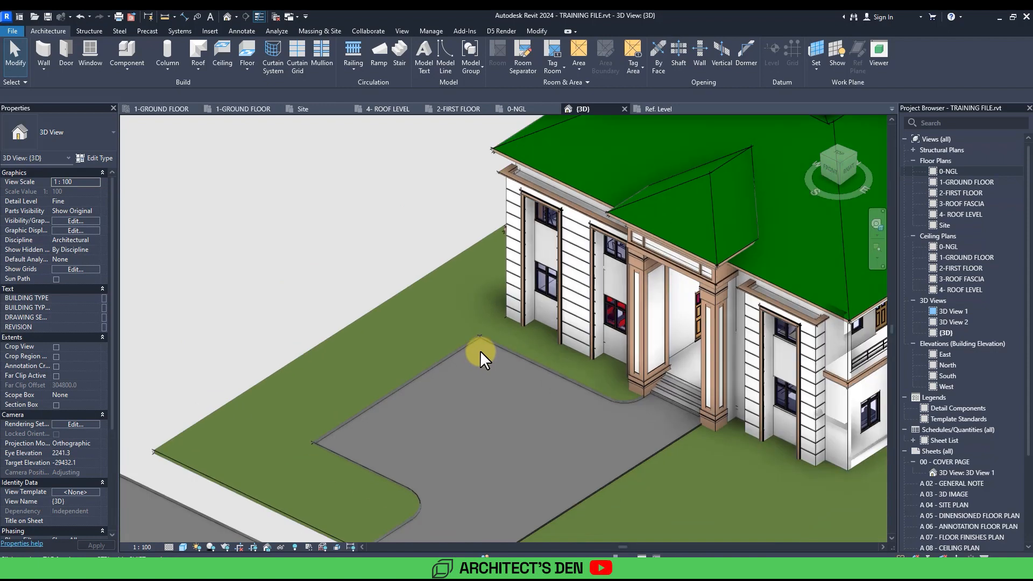
pyautogui.moveTo(475, 389)
pyautogui.keyDown('shift'); pyautogui.mouseDown(button='middle')
pyautogui.moveTo(403, 306)
pyautogui.moveTo(473, 397)
pyautogui.mouseUp(button='middle'); pyautogui.keyUp('shift')
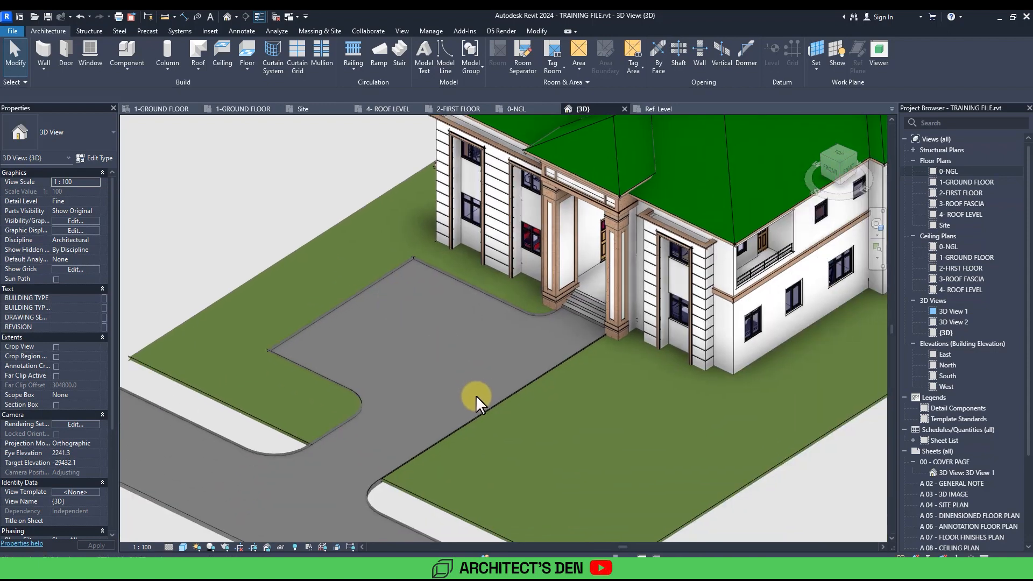
pyautogui.scroll(-3, 454, 380)
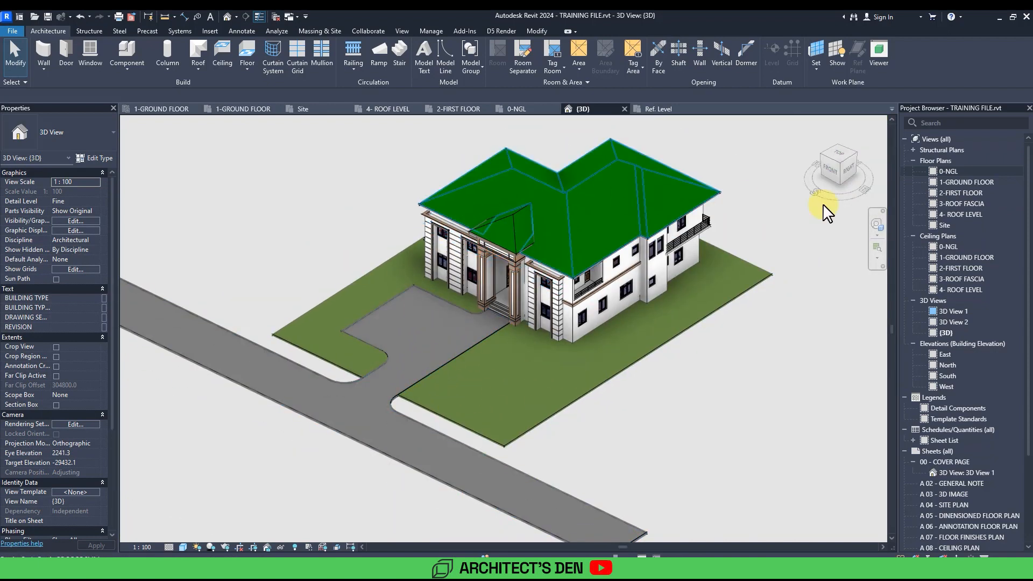
# Step: Return to the 0-NGL floor plan with the whole site and road in view
pyautogui.doubleClick(947, 170)
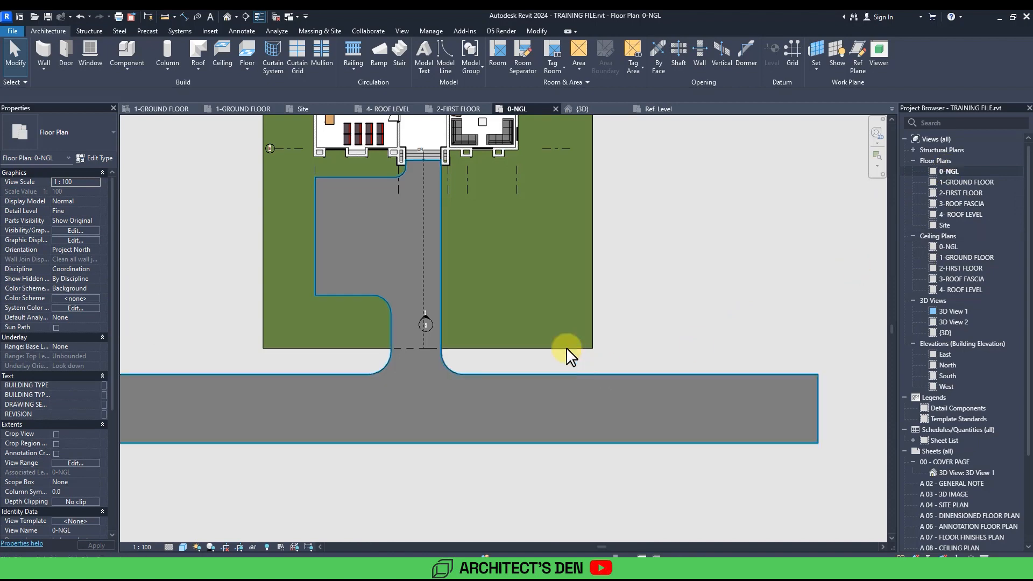
pyautogui.scroll(-2, 412, 252)
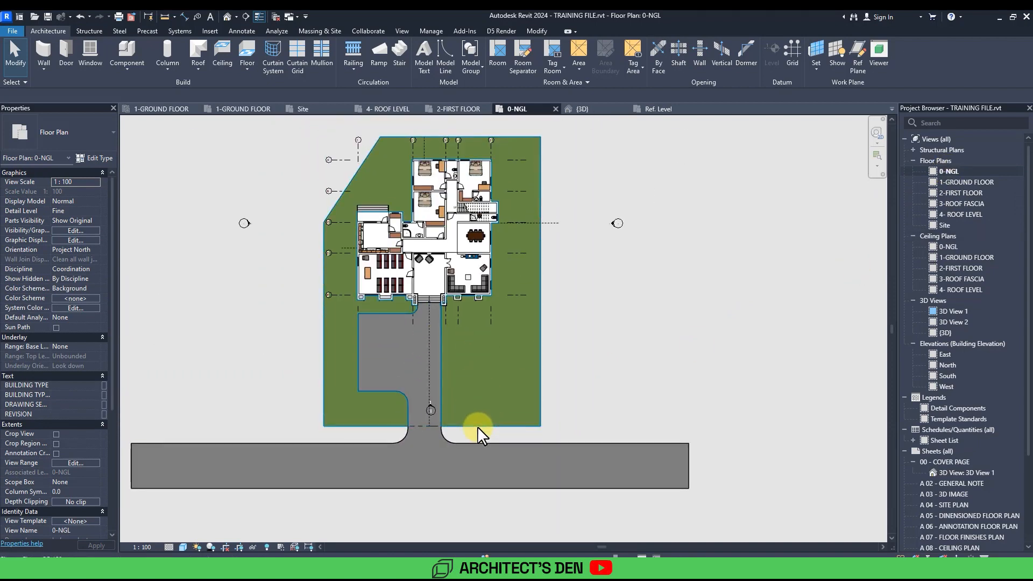
# Step: Edit the green floor's boundary and draw two parallel horizontal lines, about 6800 mm long, from the driveway's right edge below the entrance
pyautogui.click(481, 429)
pyautogui.doubleClick(481, 429)
pyautogui.scroll(5, 512, 364)
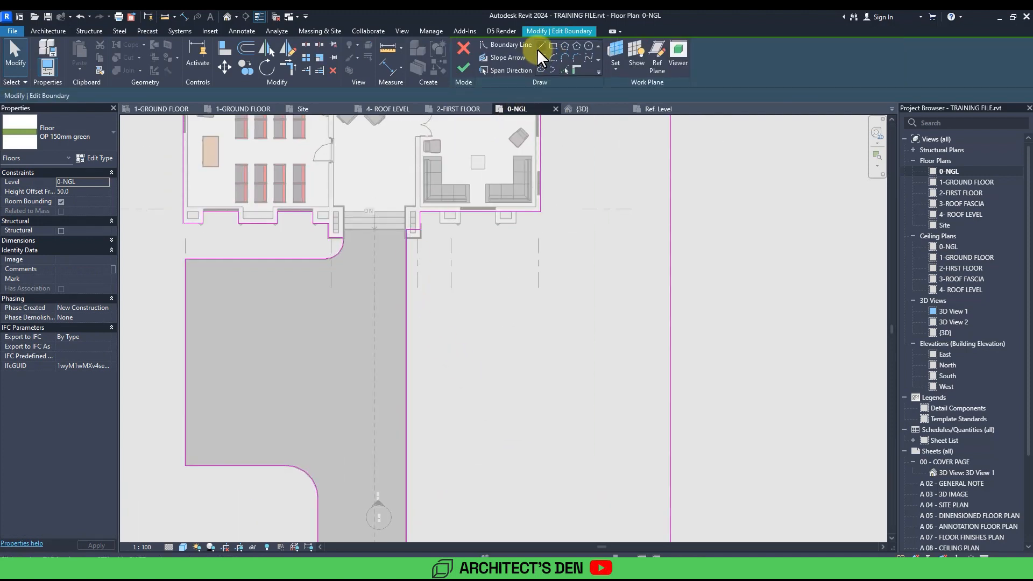
pyautogui.click(541, 46)
pyautogui.click(406, 236)
pyautogui.click(407, 279)
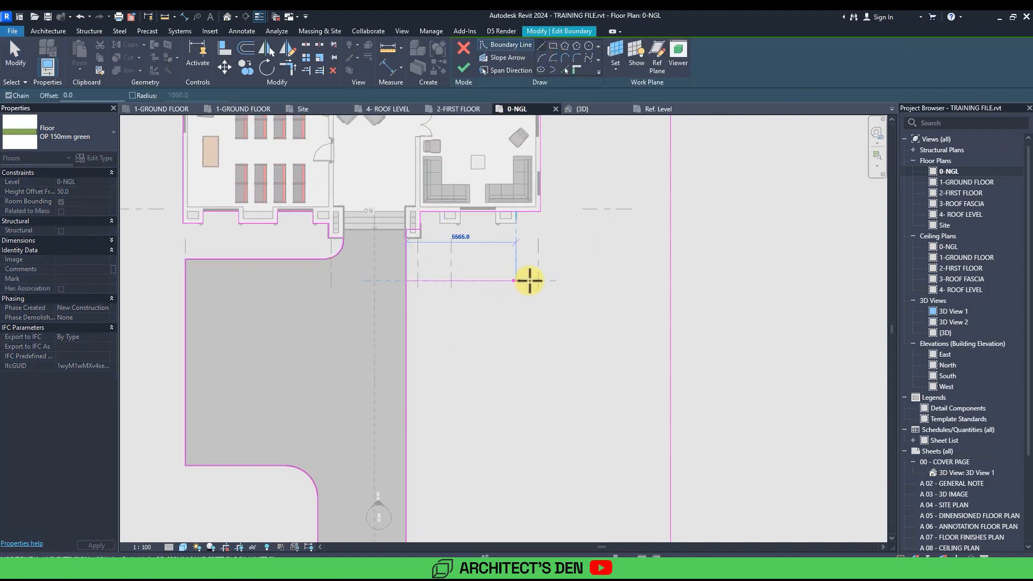
pyautogui.click(538, 280)
pyautogui.click(408, 305)
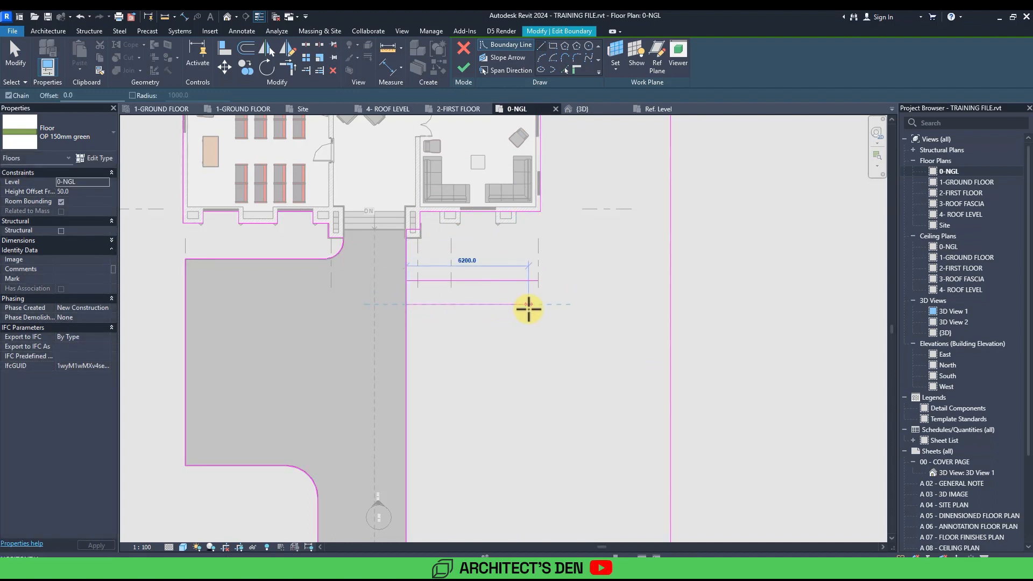
pyautogui.click(540, 304)
pyautogui.press('Escape')
pyautogui.press('Escape')
# Step: Set the spacing between the two new path lines to 1700 mm by moving the lower line
pyautogui.click(423, 304)
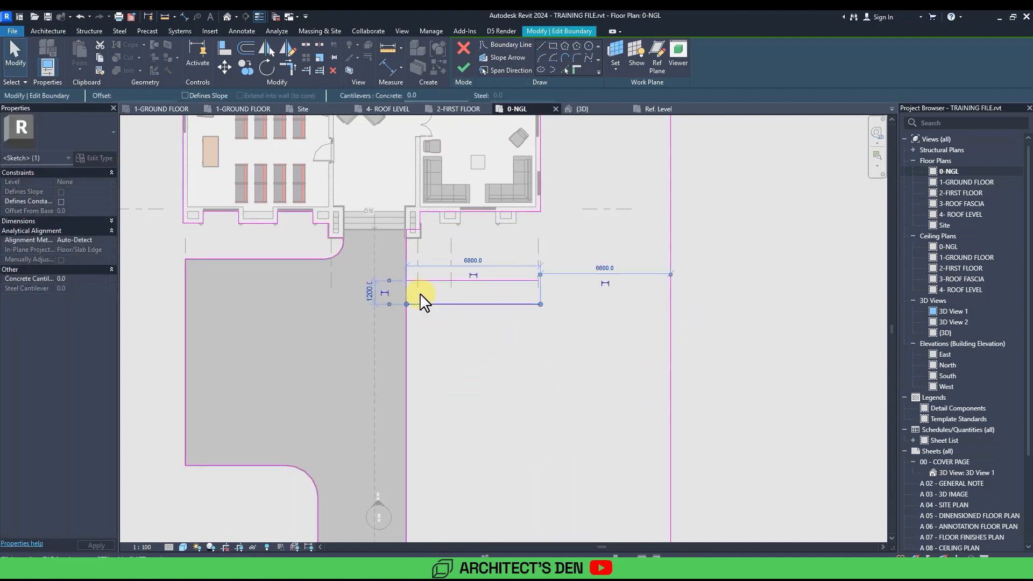
pyautogui.click(371, 292)
pyautogui.write('1')
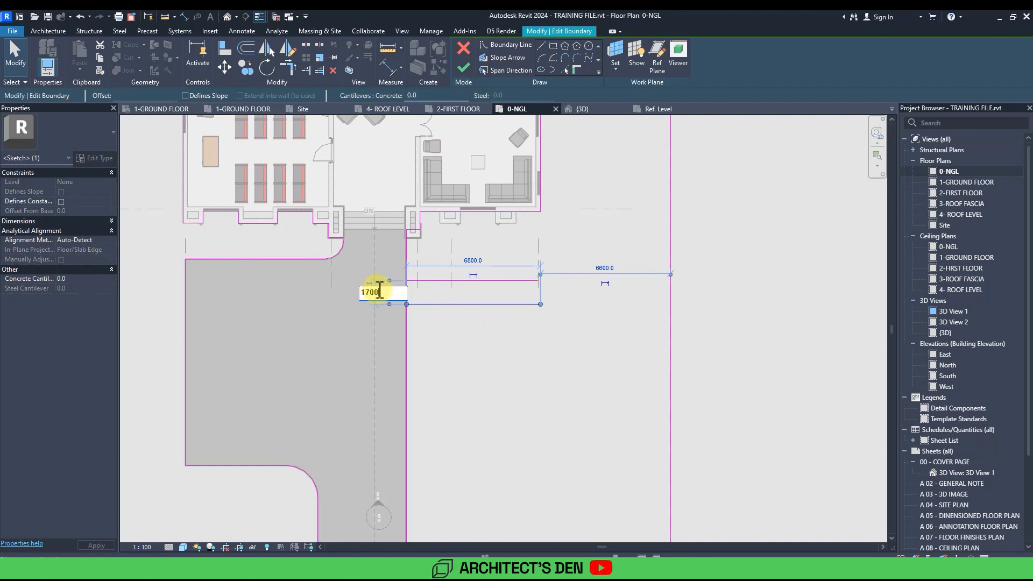
pyautogui.write('700')
pyautogui.press('Return')
pyautogui.click(455, 350)
# Step: Draw a boundary circle with a radius of about 2700 mm, centred between the free ends of the two path lines
pyautogui.scroll(-2, 502, 300)
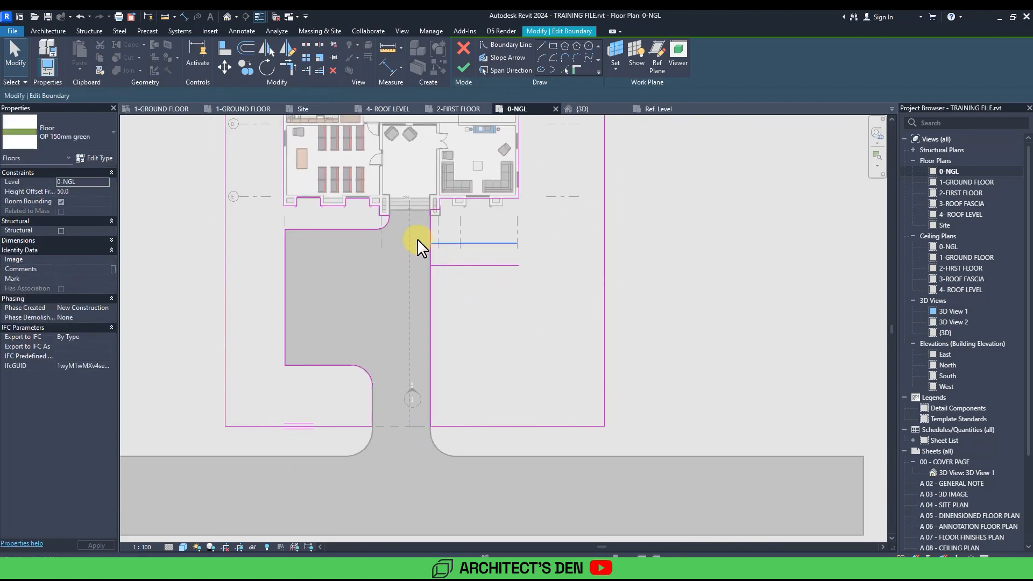
pyautogui.moveTo(535, 296); pyautogui.dragTo(534, 293)
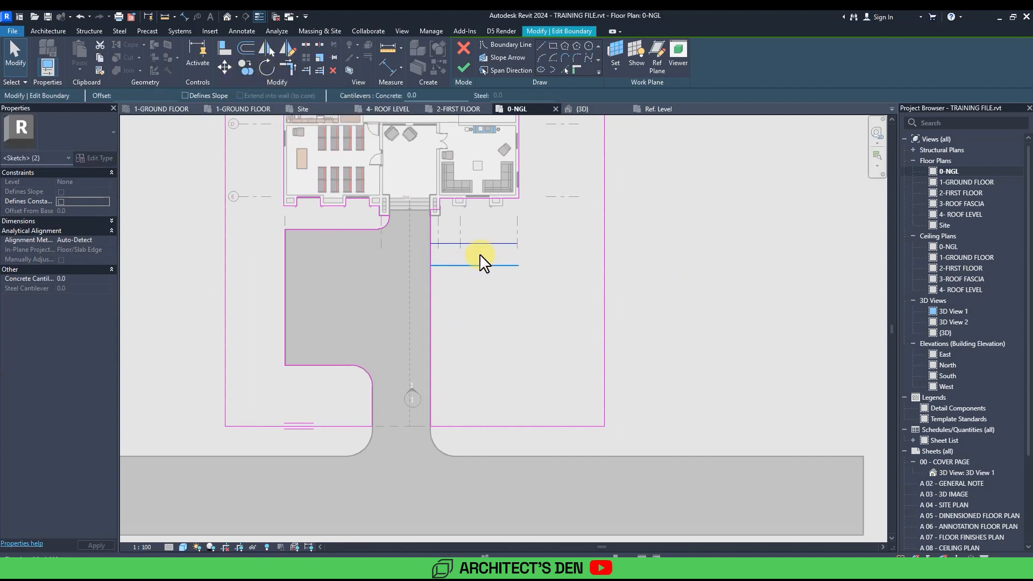
pyautogui.moveTo(480, 255); pyautogui.dragTo(446, 273, button='middle')
pyautogui.click(522, 186)
pyautogui.click(586, 46)
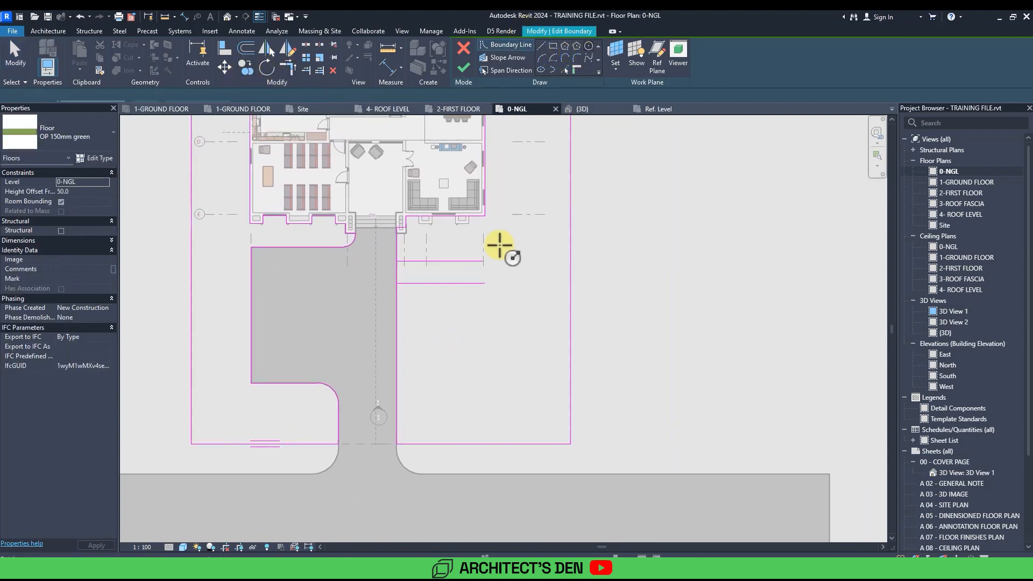
pyautogui.scroll(2, 496, 253)
pyautogui.click(495, 262)
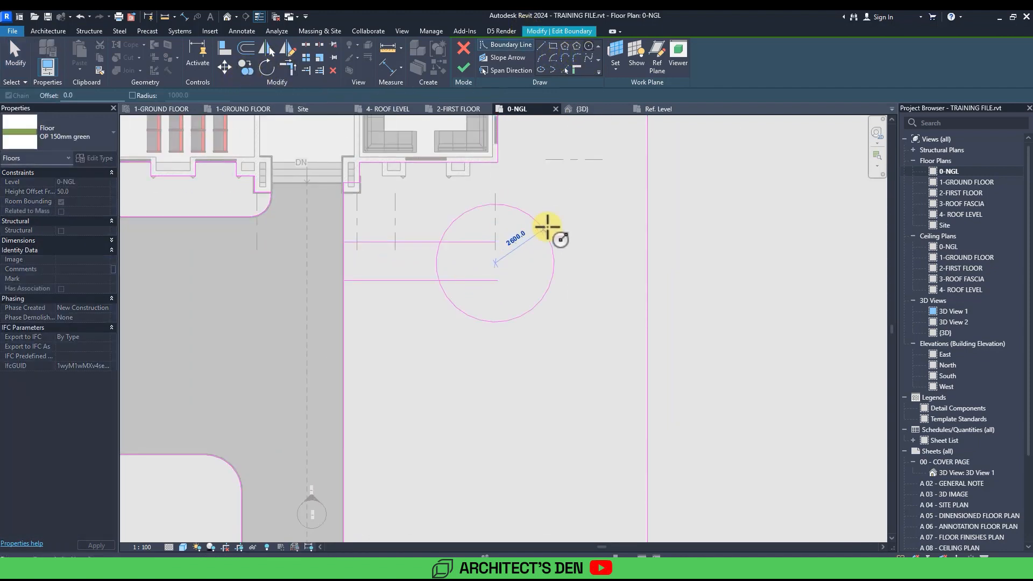
pyautogui.click(500, 202)
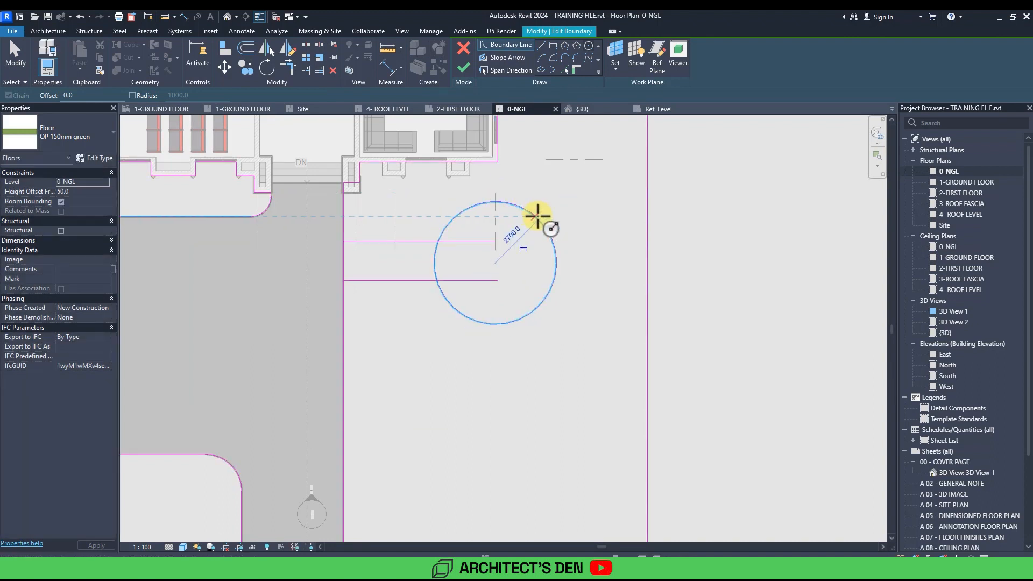
pyautogui.press('Escape')
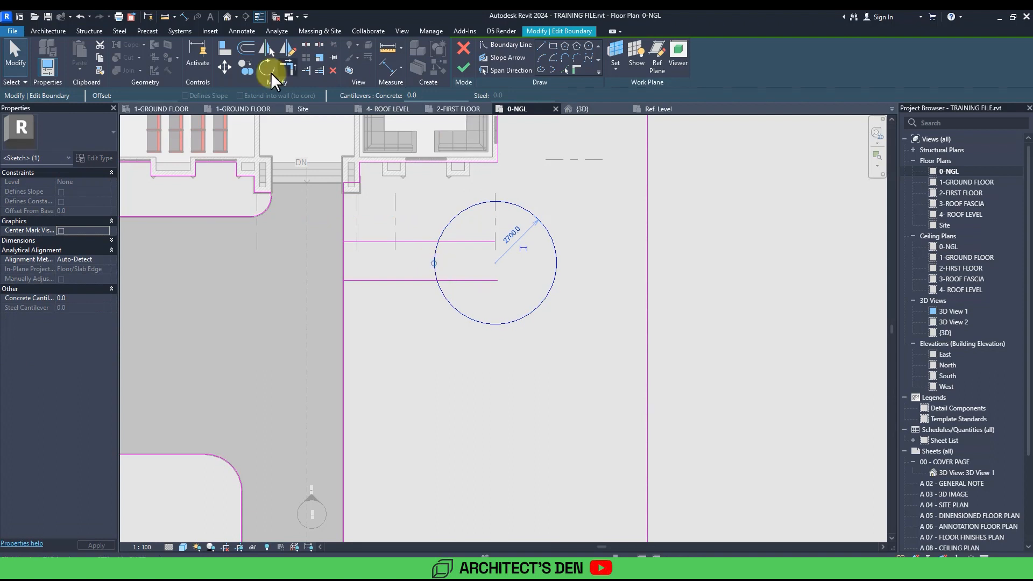
# Step: Move the circle horizontally away from the driveway, keeping the ends of both path lines inside it
pyautogui.click(225, 69)
pyautogui.click(434, 261)
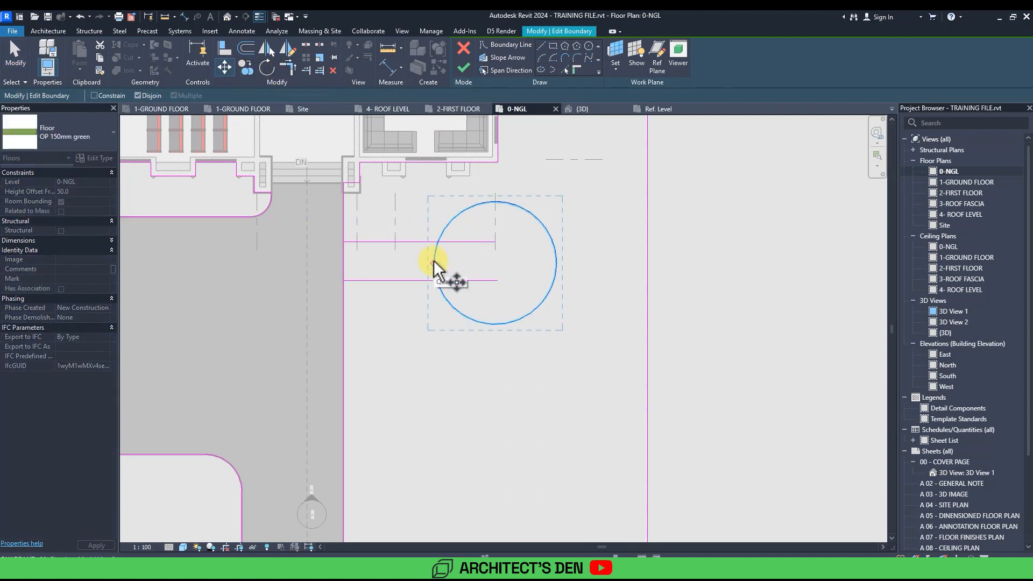
pyautogui.click(471, 261)
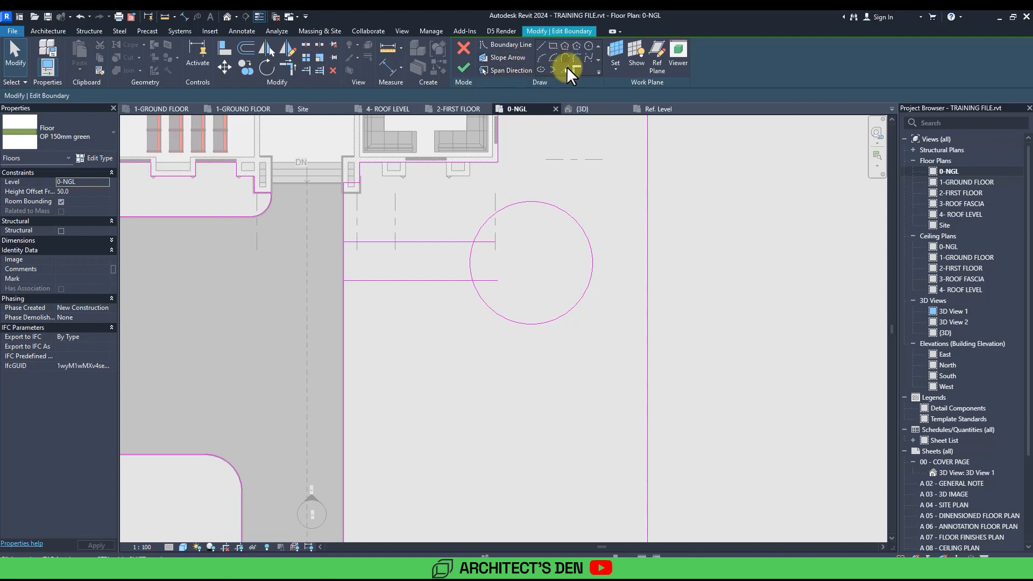
# Step: Split the circle where both path lines cross it, deleting the inner segment between them
pyautogui.click(305, 44)
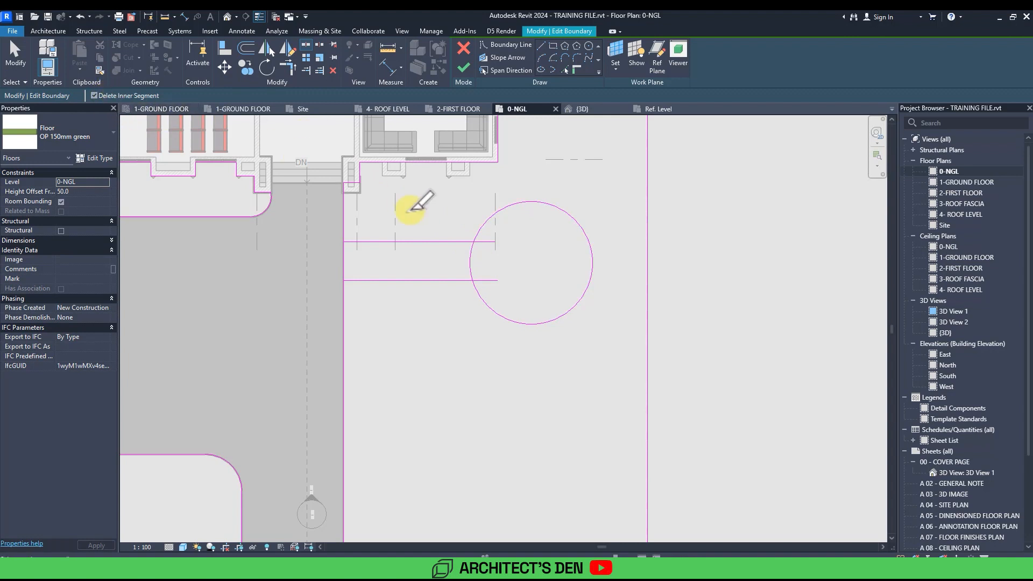
pyautogui.click(474, 242)
pyautogui.click(474, 281)
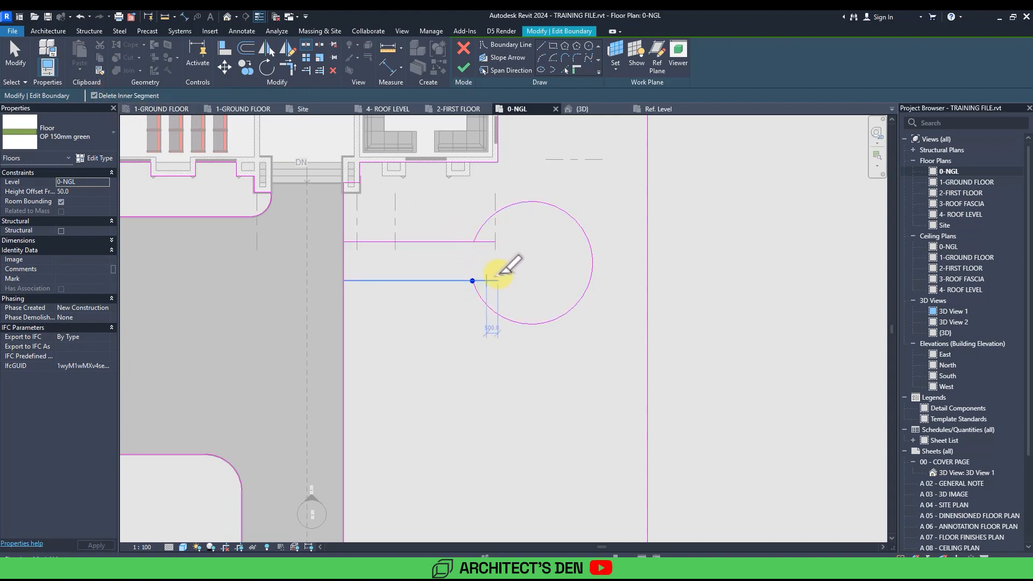
# Step: Trim both path lines to the open ends of the circular arc
pyautogui.scroll(2, 476, 245)
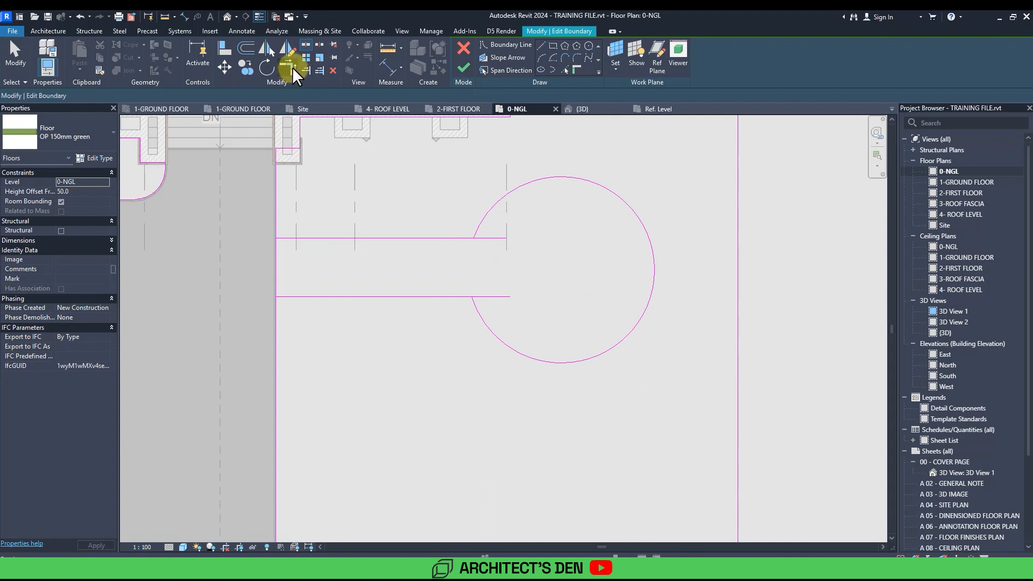
pyautogui.click(445, 238)
pyautogui.click(482, 221)
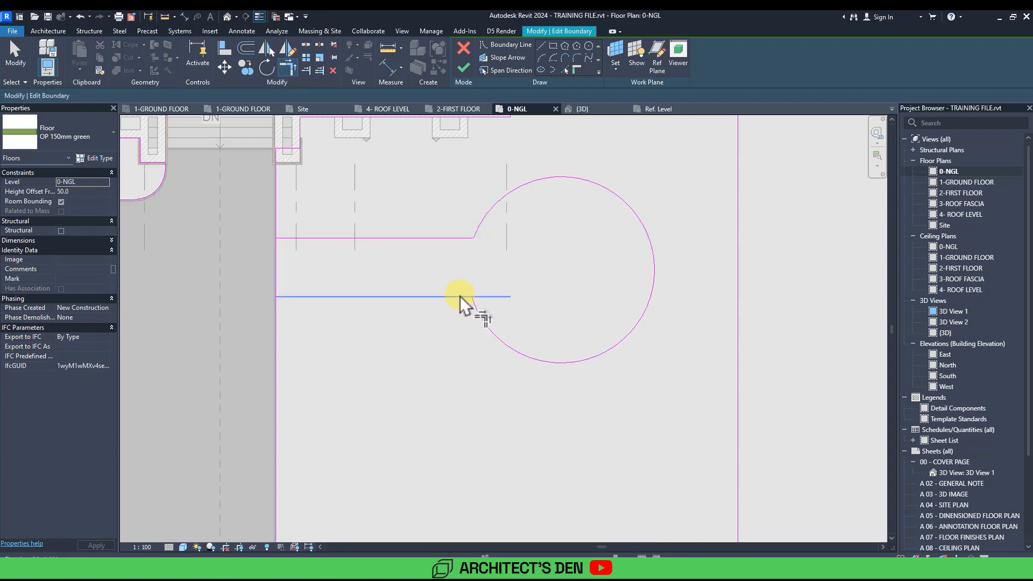
pyautogui.click(461, 297)
pyautogui.click(477, 309)
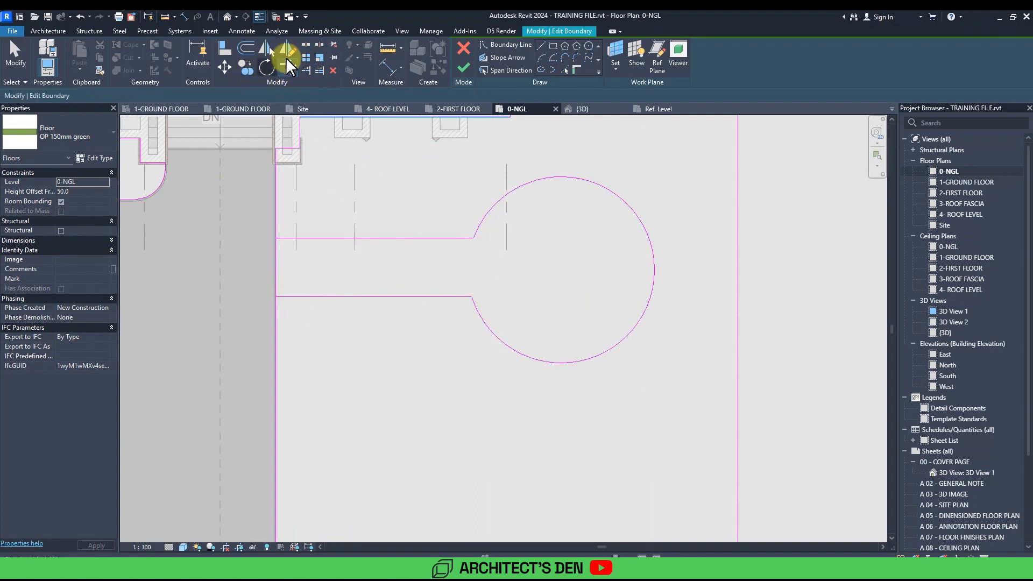
# Step: Split the driveway edge line at both path lines, deleting the inner segment across the path's opening
pyautogui.click(305, 45)
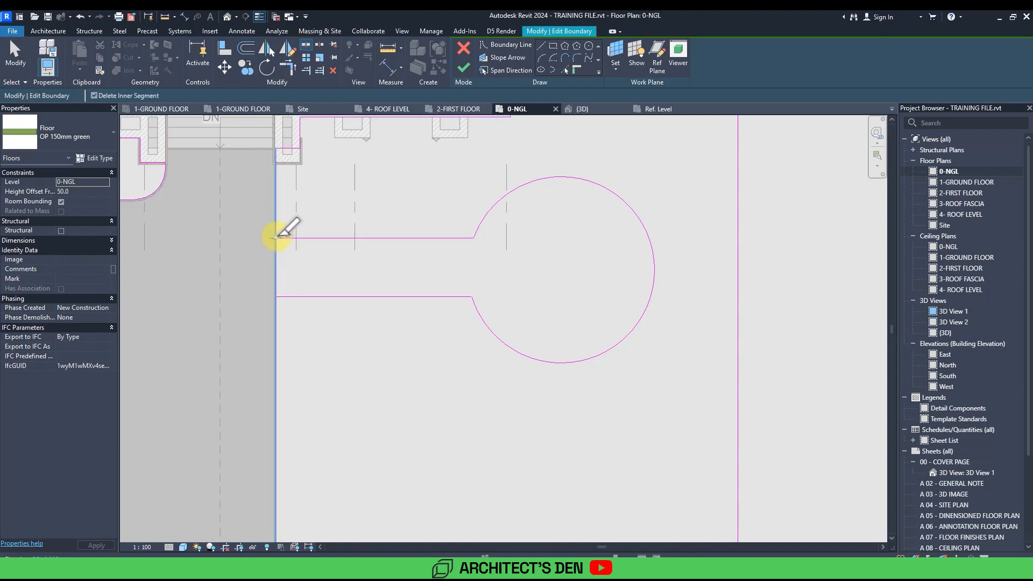
pyautogui.click(276, 237)
pyautogui.click(277, 297)
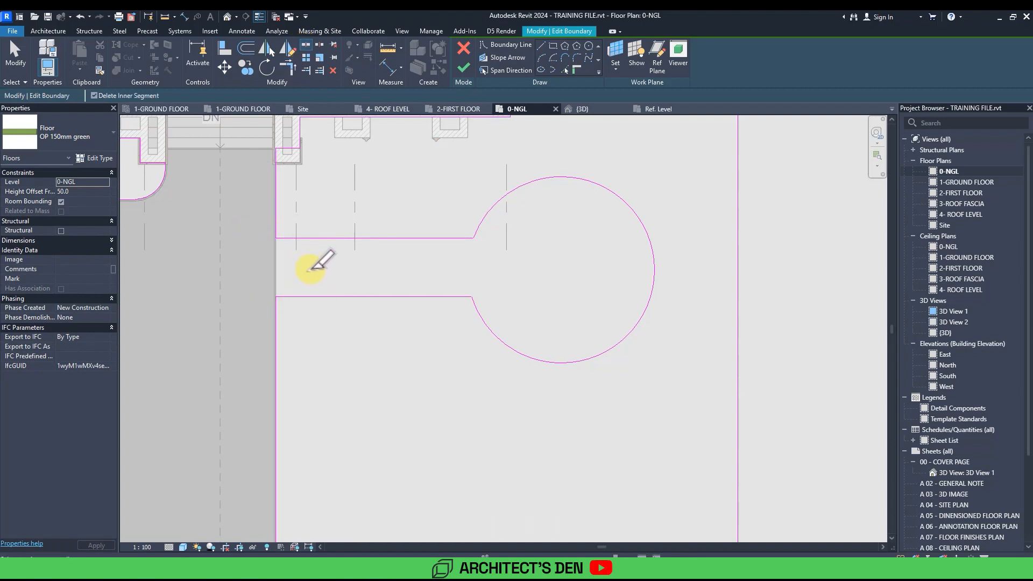
# Step: Fillet the corner between the upper path line and the circular arc with a 900 mm radius
pyautogui.moveTo(307, 270); pyautogui.dragTo(373, 268, button='middle')
pyautogui.scroll(-4, 463, 266)
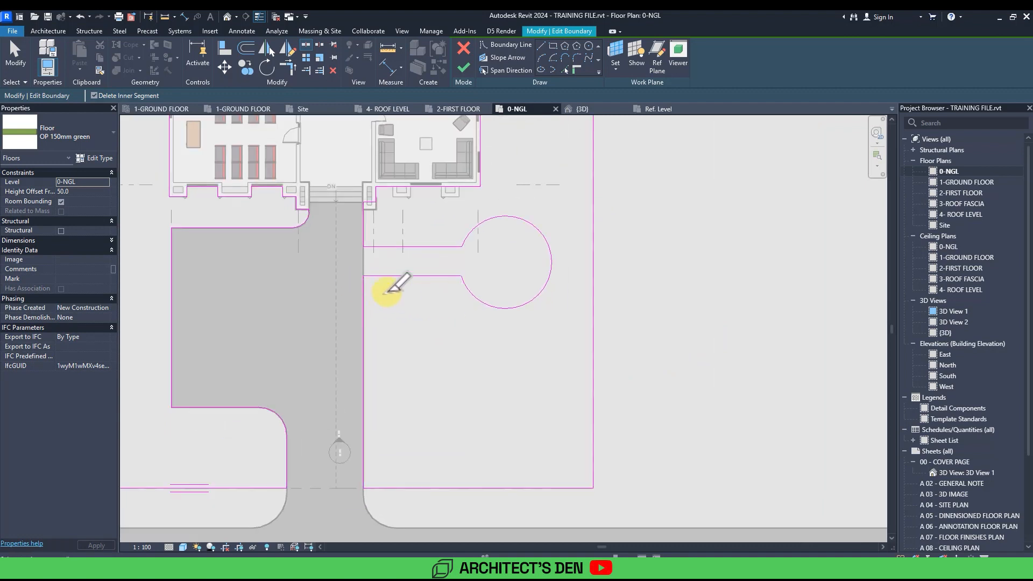
pyautogui.moveTo(429, 346); pyautogui.dragTo(423, 304, button='middle')
pyautogui.scroll(-3, 420, 301)
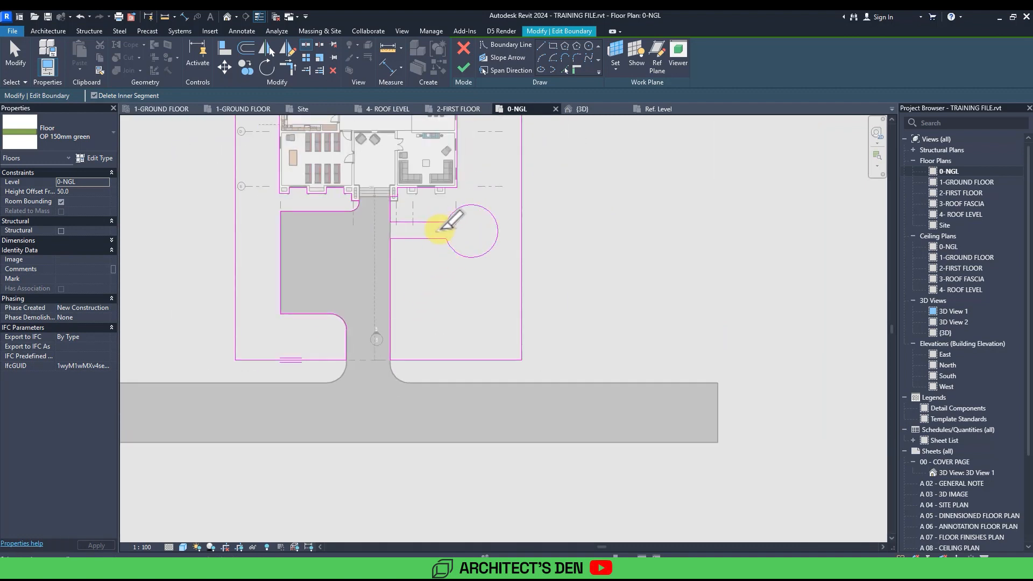
pyautogui.scroll(5, 441, 228)
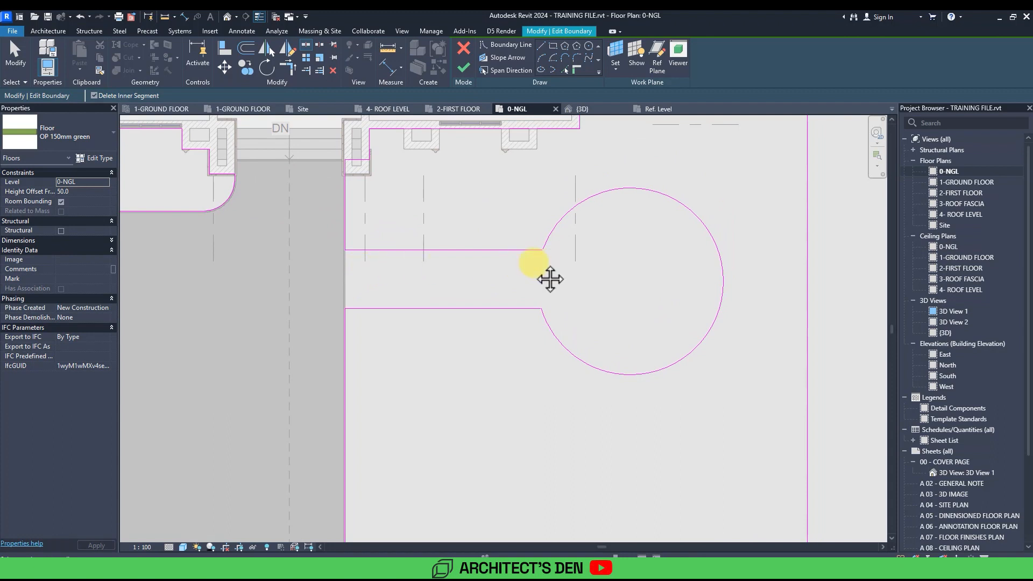
pyautogui.moveTo(550, 279); pyautogui.dragTo(467, 279, button='middle')
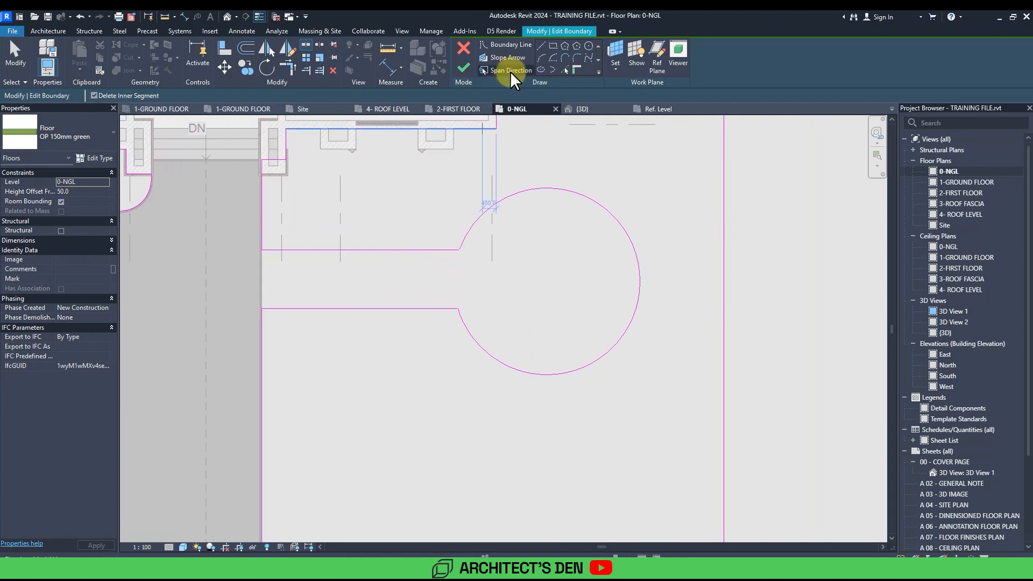
pyautogui.click(576, 59)
pyautogui.click(462, 248)
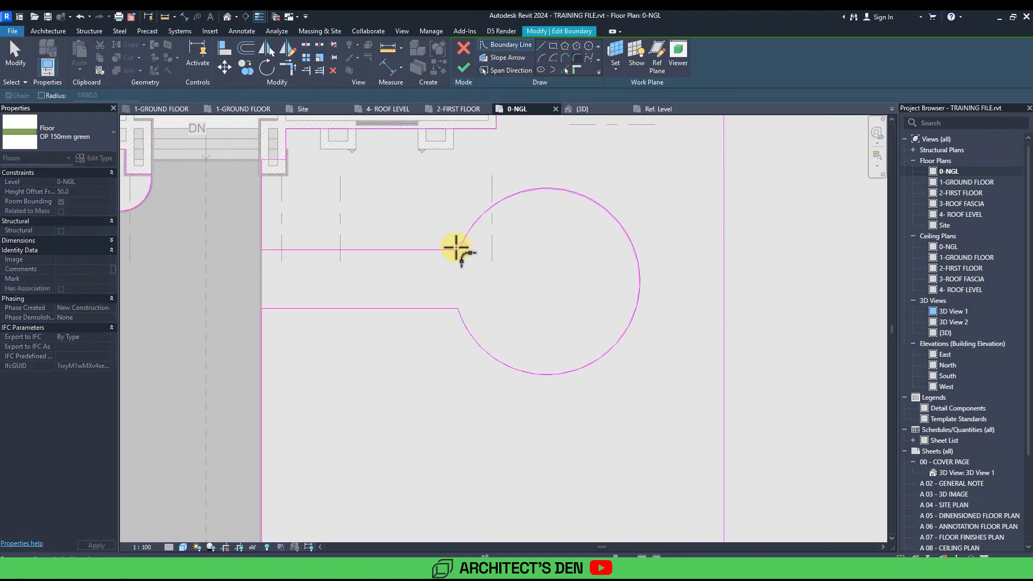
pyautogui.scroll(2, 459, 248)
pyautogui.scroll(2, 464, 242)
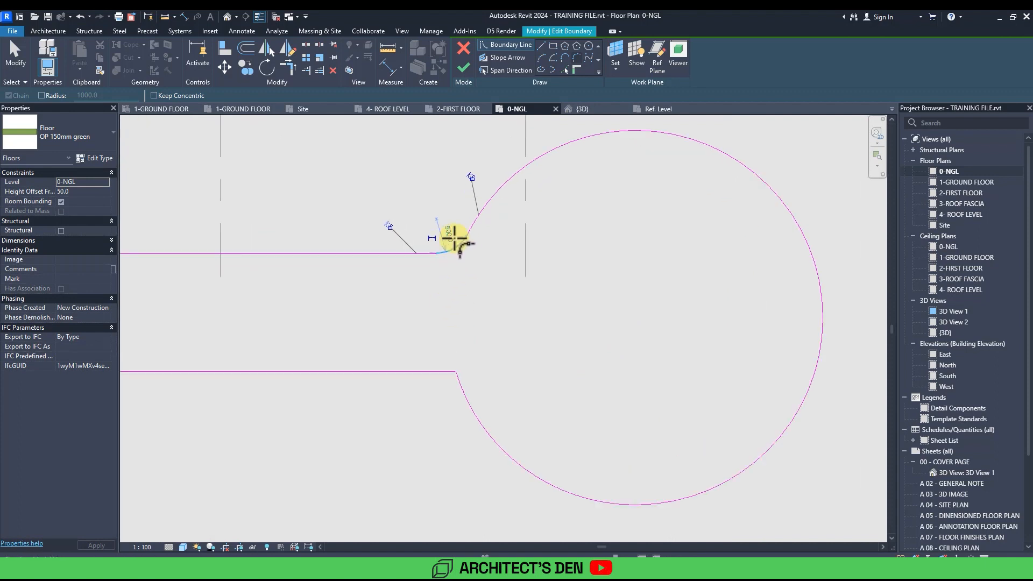
pyautogui.click(460, 237)
pyautogui.write('90')
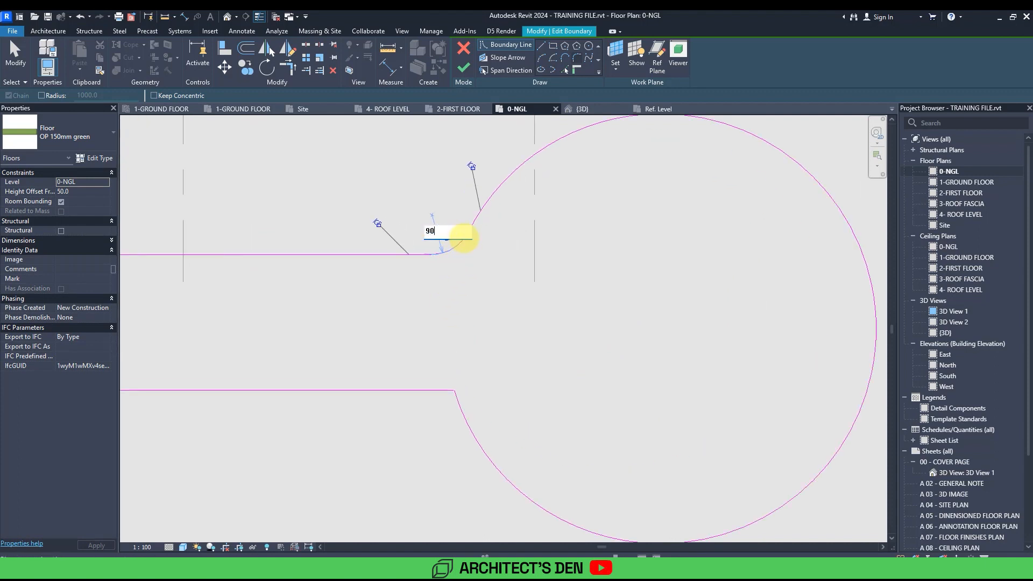
pyautogui.write('0')
pyautogui.press('Return')
# Step: Try a 900 mm radius fillet between the lower path line and the circular arc, and undo it
pyautogui.click(429, 391)
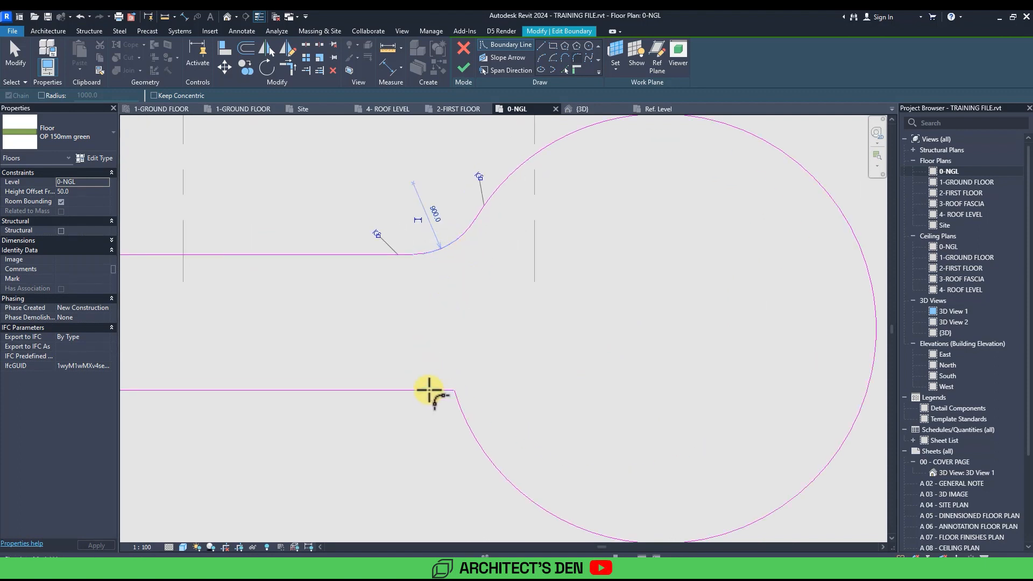
pyautogui.click(461, 409)
pyautogui.moveTo(404, 427); pyautogui.dragTo(413, 370, button='middle')
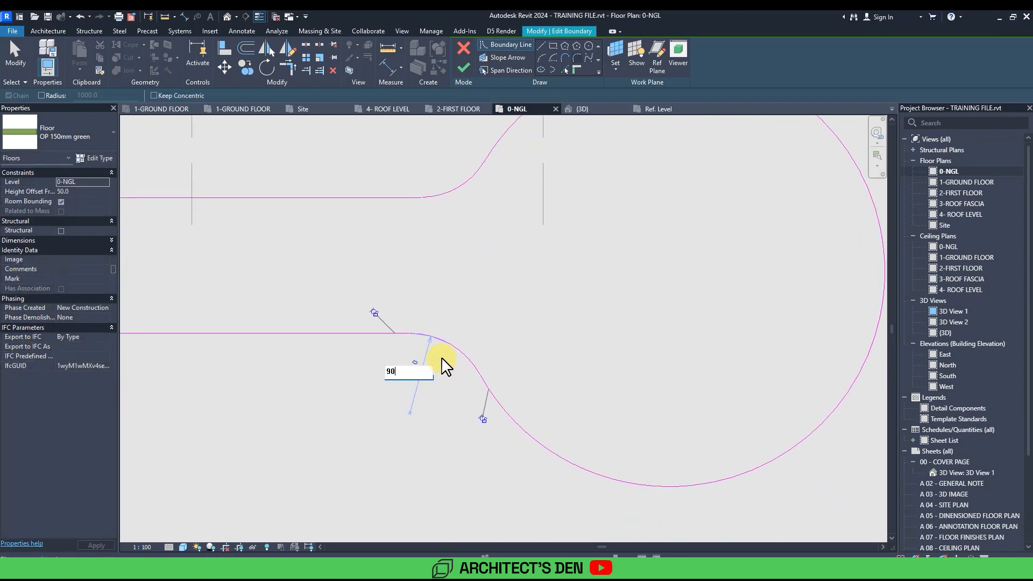
pyautogui.write('0')
pyautogui.press('Return')
pyautogui.hotkey('ctrl', 'z')
pyautogui.hotkey('ctrl', 'z')
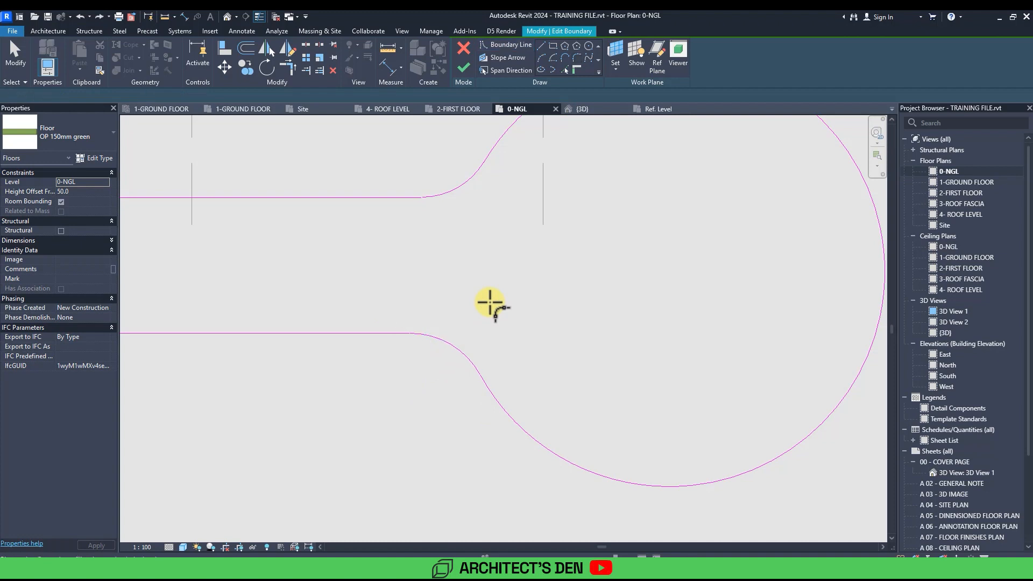
# Step: Fillet the corner between the lower path line and the circular arc with a 900 mm radius
pyautogui.scroll(4, 451, 406)
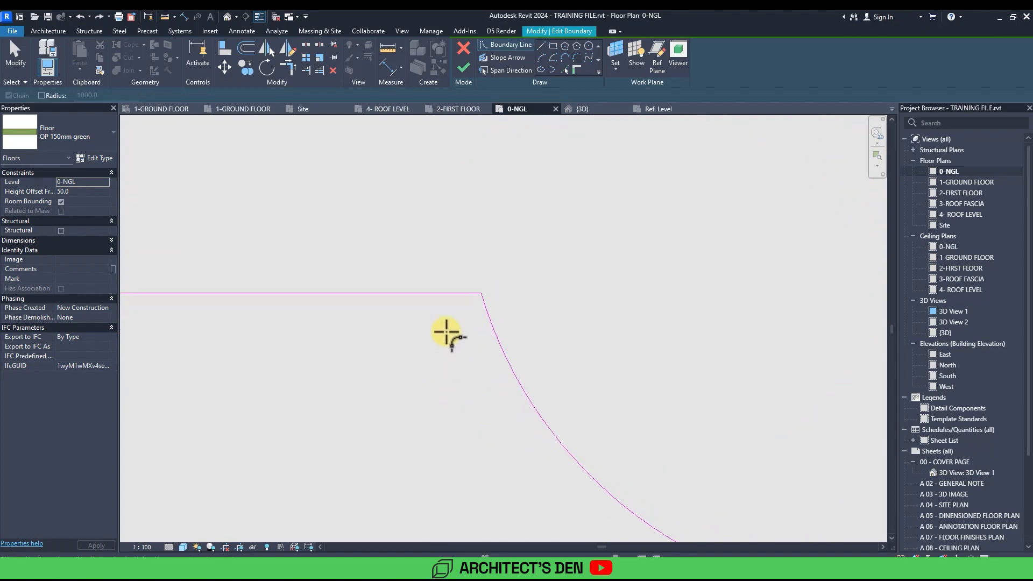
pyautogui.click(494, 311)
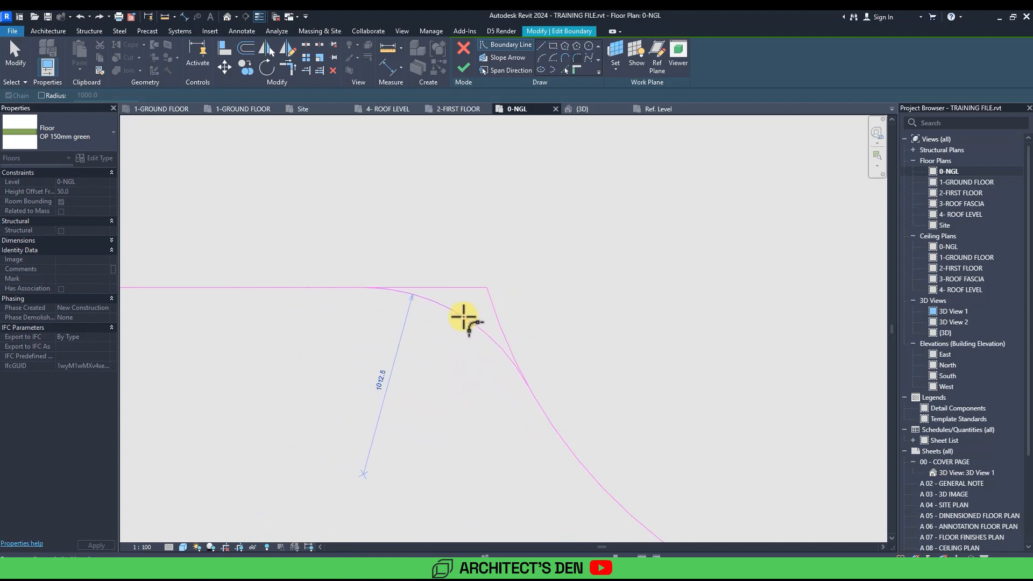
pyautogui.click(465, 316)
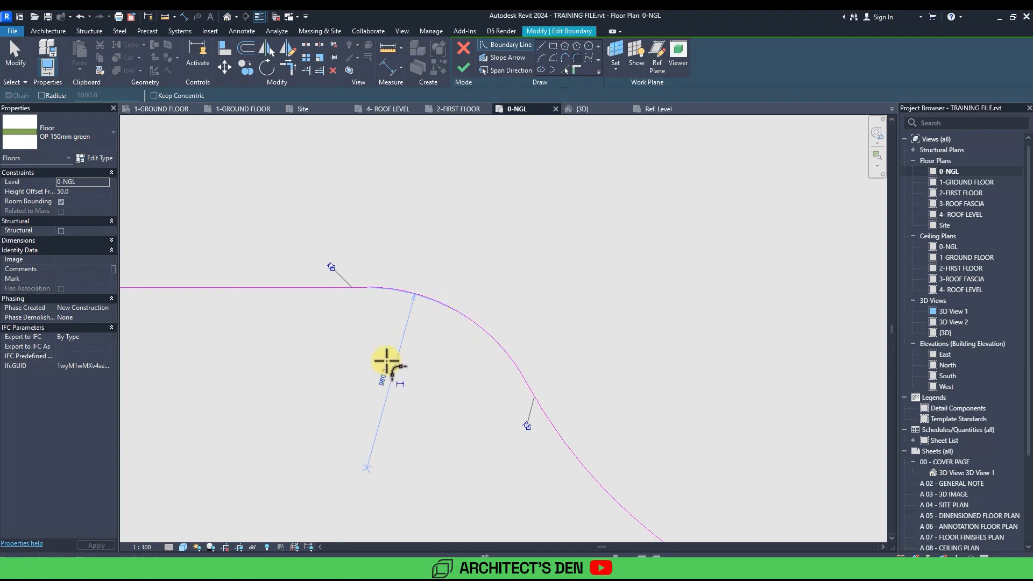
pyautogui.click(383, 378)
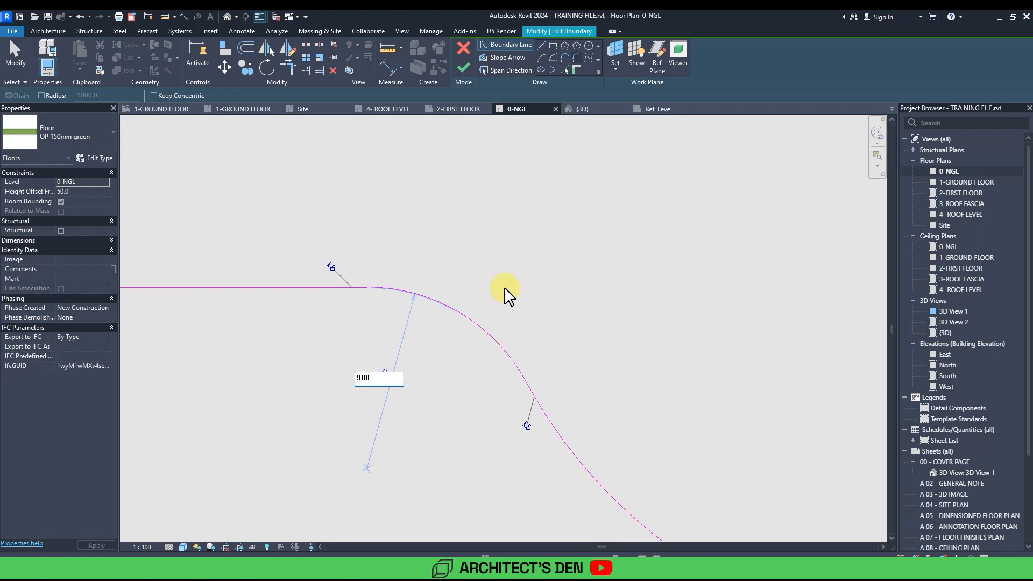
pyautogui.press('Return')
pyautogui.scroll(-5, 520, 320)
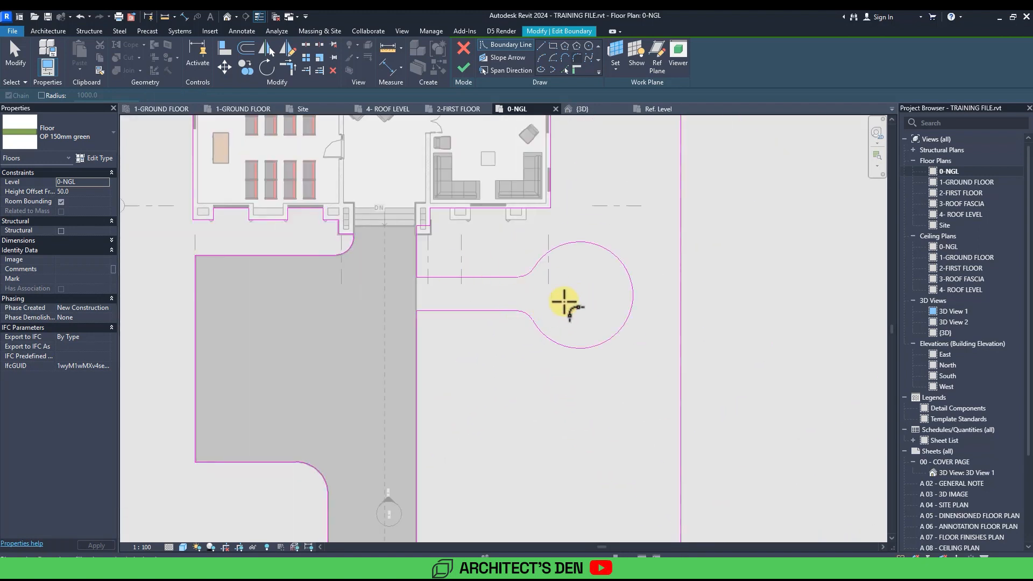
# Step: Copy the complete path and circle outline straight down along the driveway edge, placing it near the lawn's lower boundary
pyautogui.moveTo(565, 304); pyautogui.dragTo(558, 267, button='middle')
pyautogui.press('Escape')
pyautogui.press('Escape')
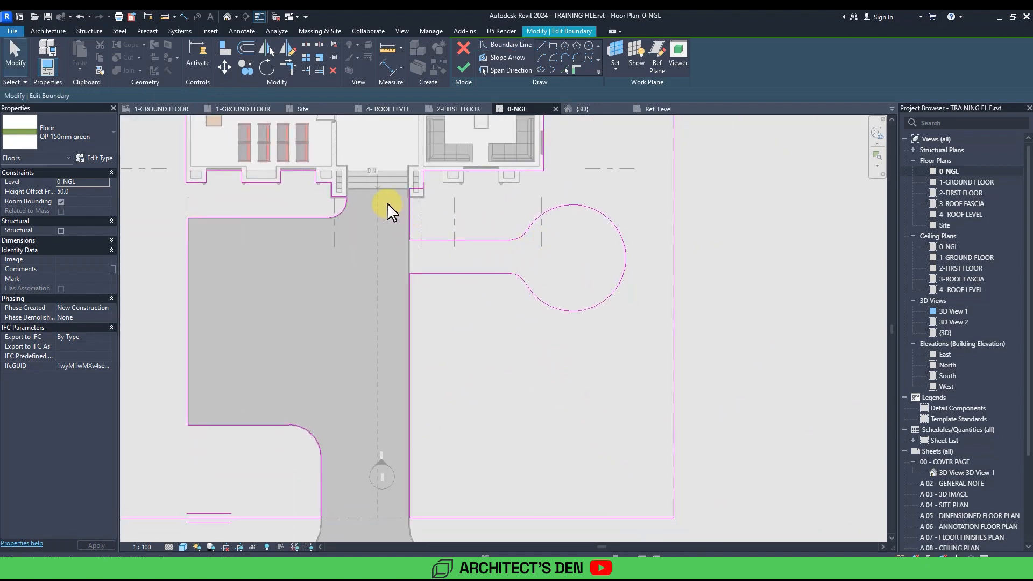
pyautogui.moveTo(386, 202)
pyautogui.mouseDown()
pyautogui.moveTo(639, 311)
pyautogui.moveTo(640, 345)
pyautogui.mouseUp()
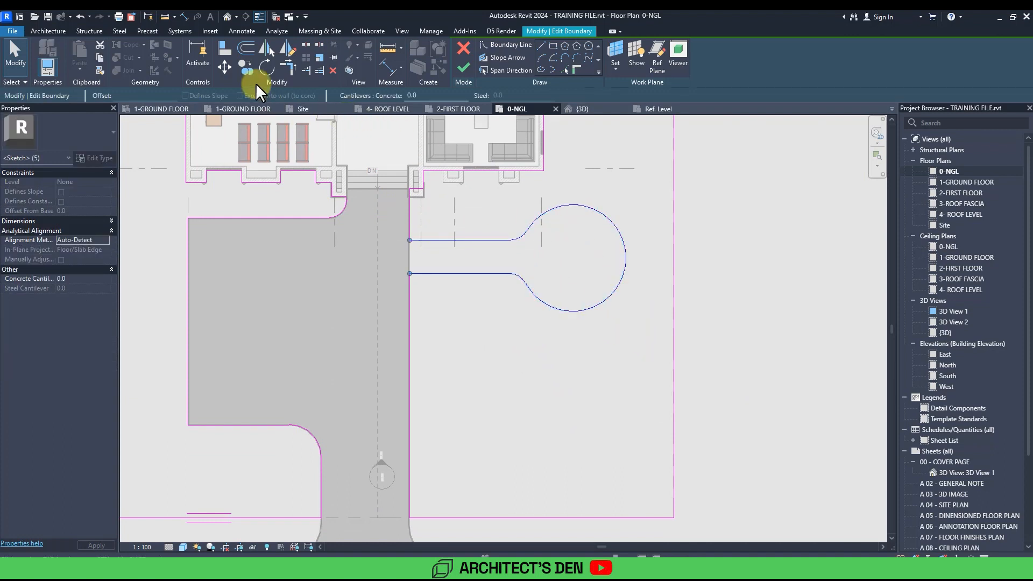
pyautogui.click(412, 274)
pyautogui.moveTo(437, 409); pyautogui.dragTo(440, 332, button='middle')
pyautogui.click(412, 384)
pyautogui.press('Escape')
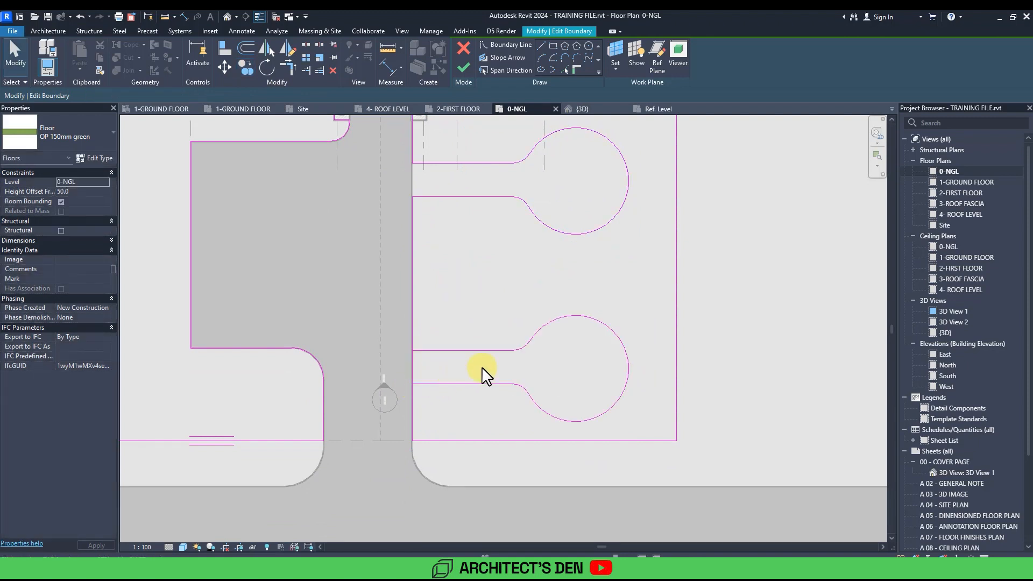
# Step: Split the driveway edge line at both lines of the copied path, deleting the inner segment, and finish the lawn's boundary edit
pyautogui.scroll(5, 420, 377)
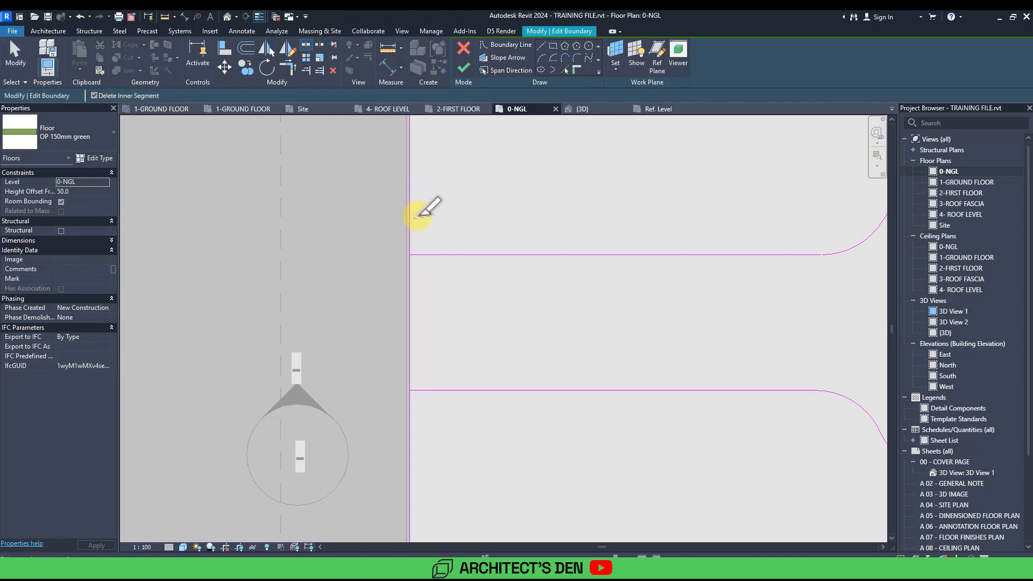
pyautogui.click(410, 255)
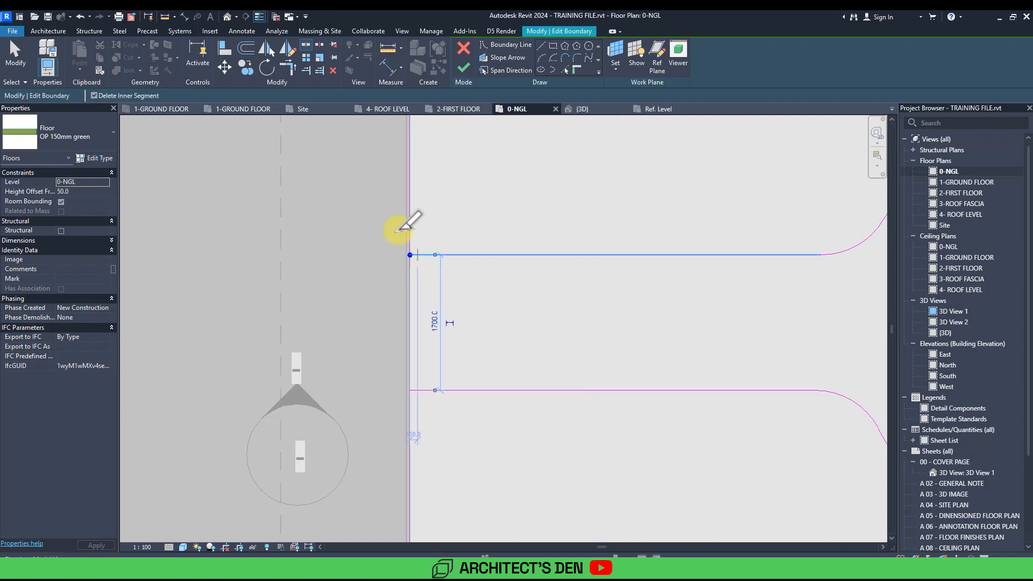
pyautogui.click(411, 391)
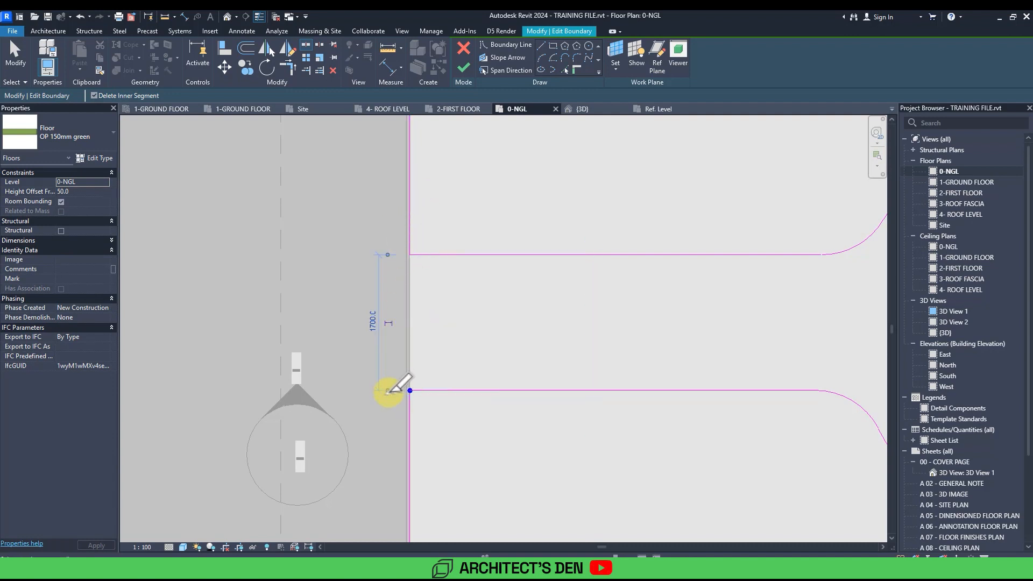
pyautogui.scroll(-2, 422, 320)
pyautogui.scroll(-6, 425, 321)
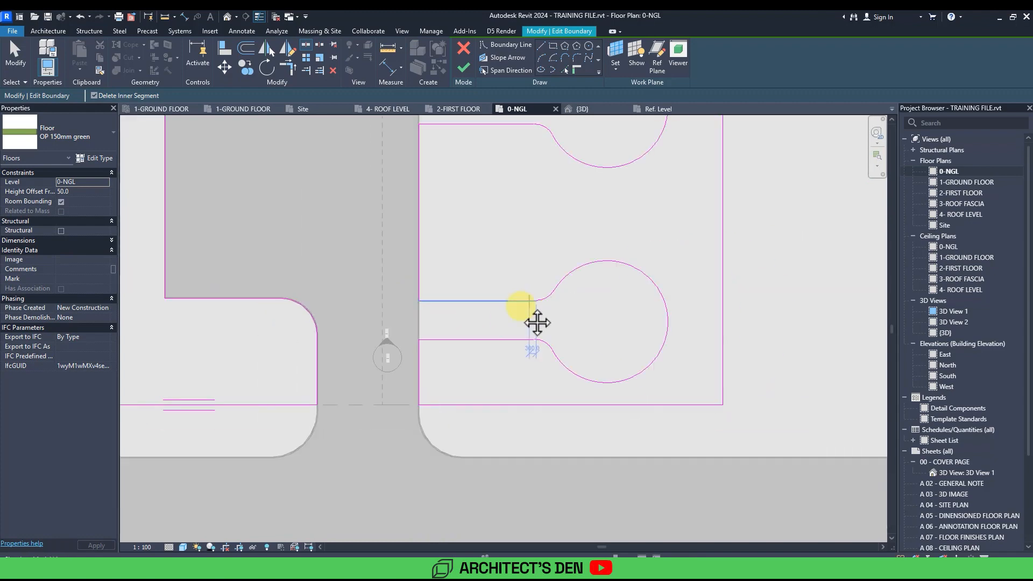
pyautogui.press('Escape')
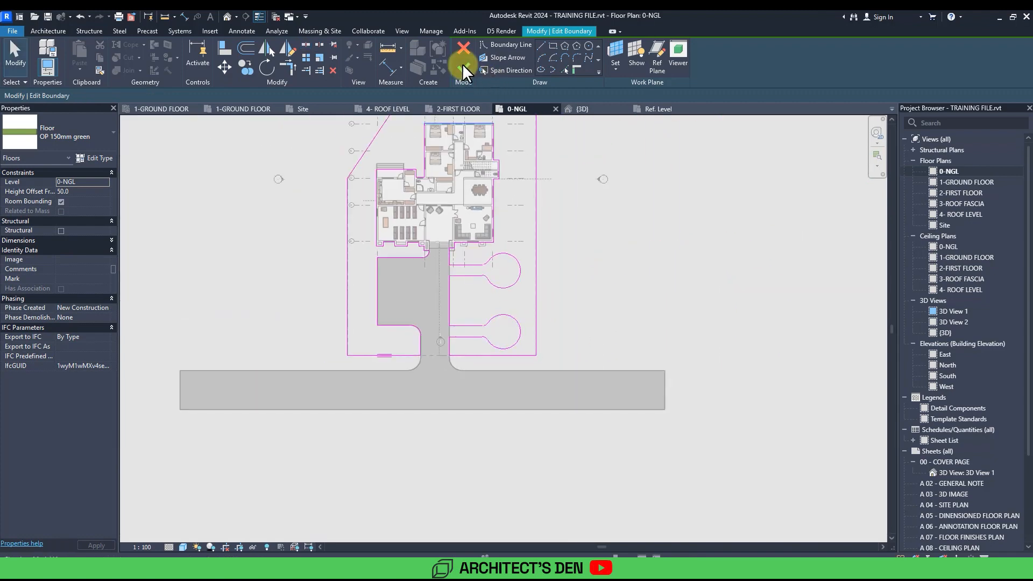
pyautogui.click(463, 65)
pyautogui.scroll(2, 464, 287)
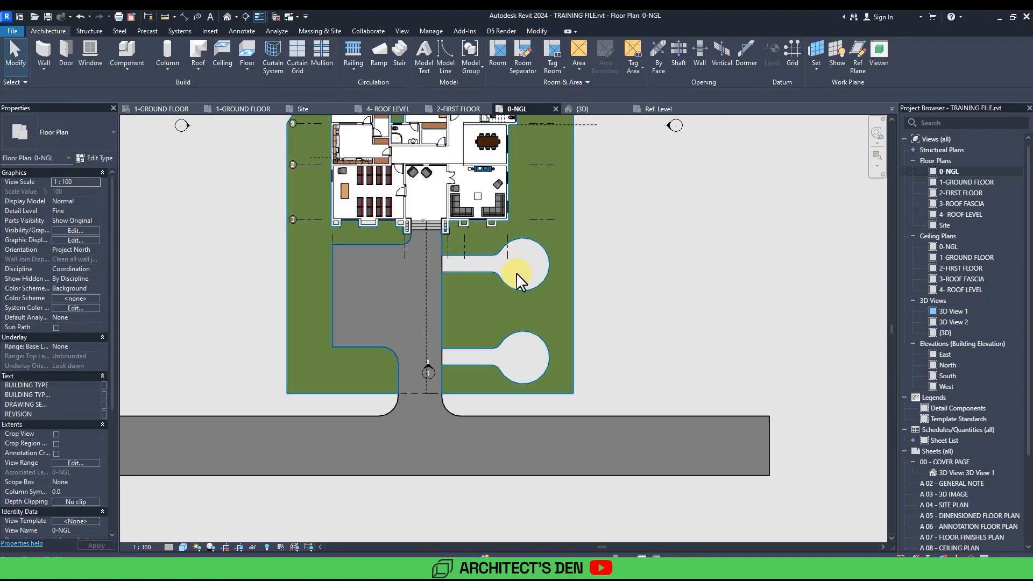
pyautogui.scroll(3, 475, 350)
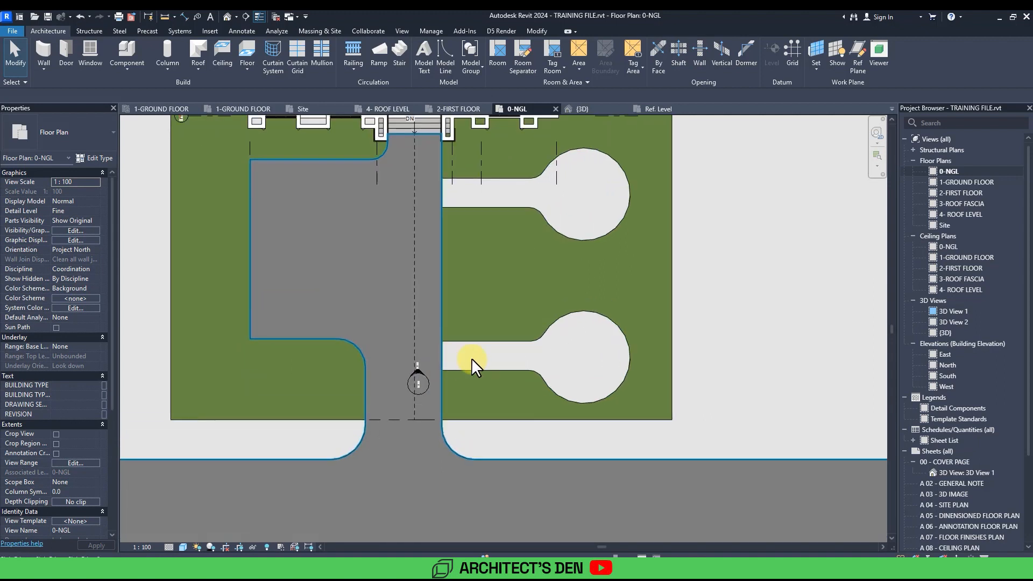
pyautogui.moveTo(592, 368); pyautogui.dragTo(535, 364, button='middle')
pyautogui.scroll(4, 415, 362)
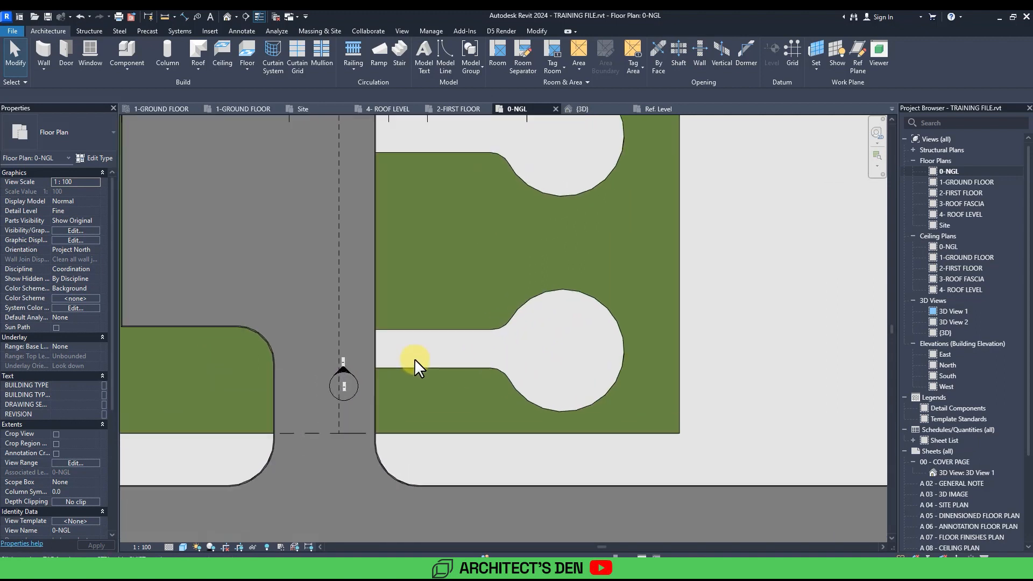
pyautogui.scroll(-2, 397, 345)
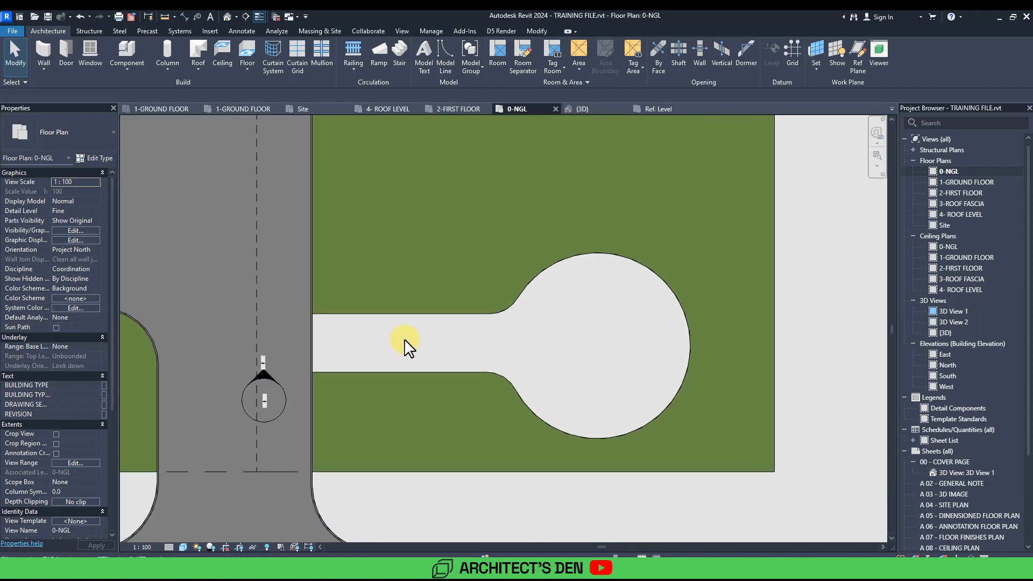
pyautogui.scroll(-2, 398, 346)
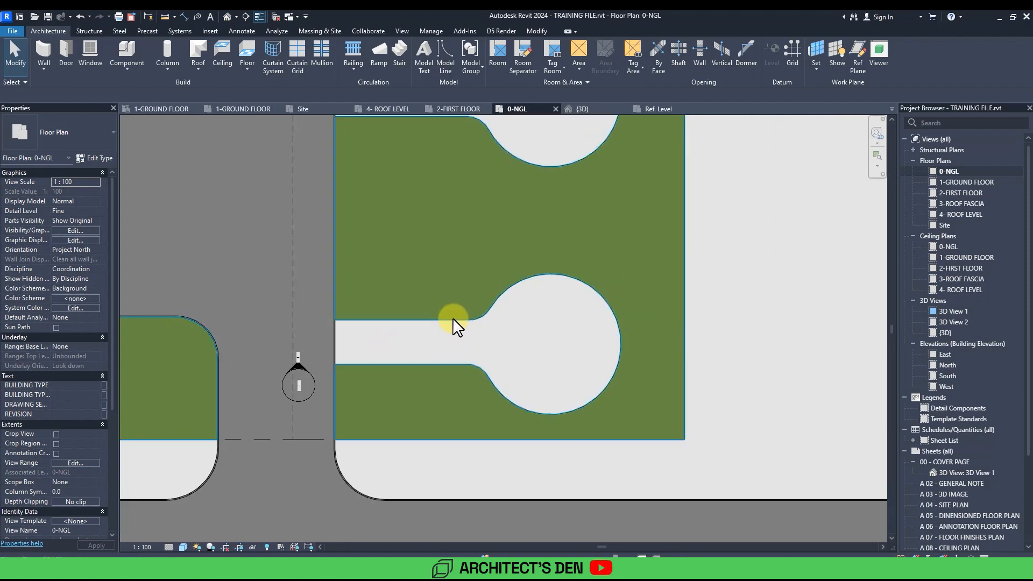
pyautogui.click(424, 318)
pyautogui.click(100, 157)
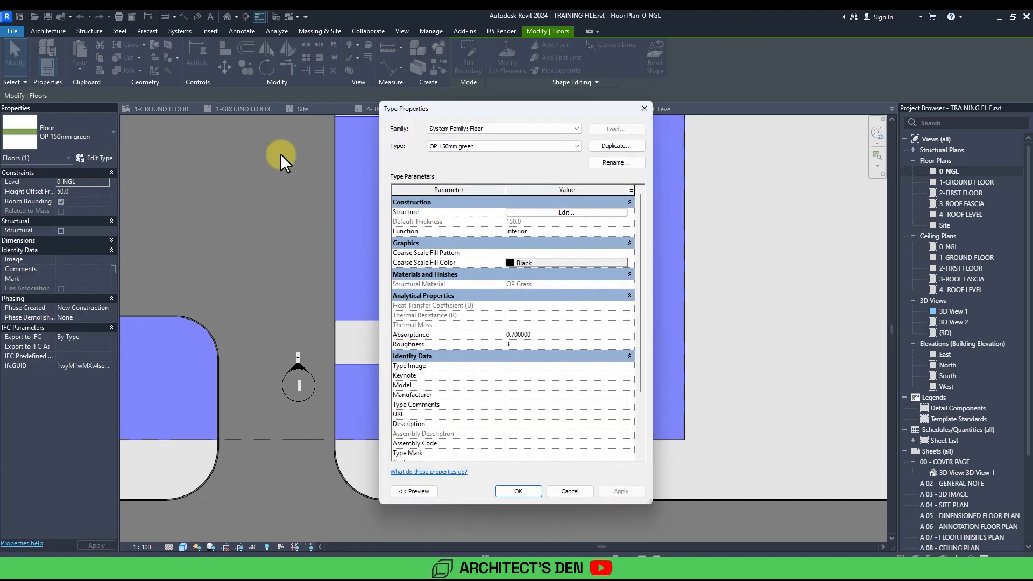
pyautogui.press('Escape')
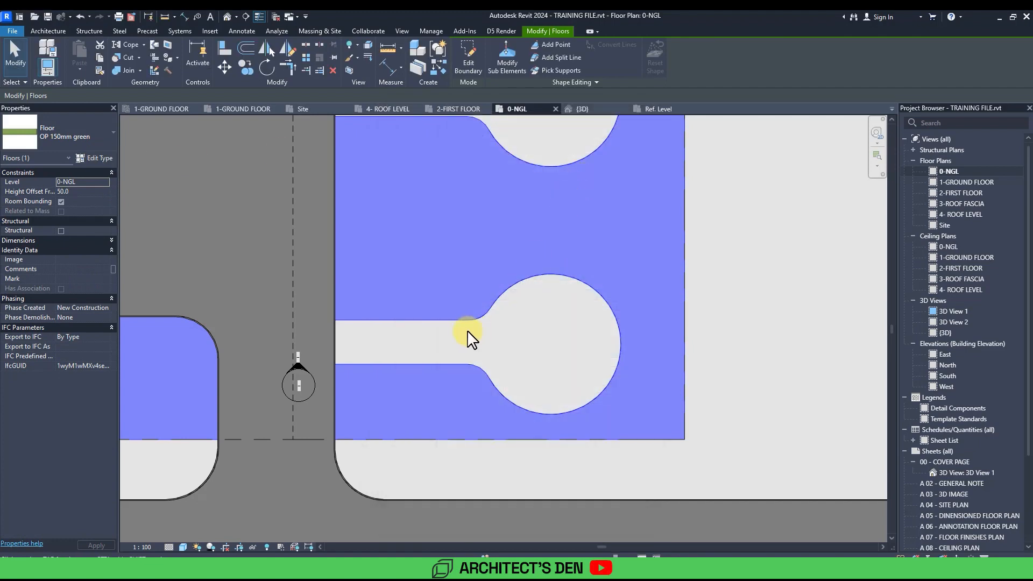
pyautogui.click(509, 334)
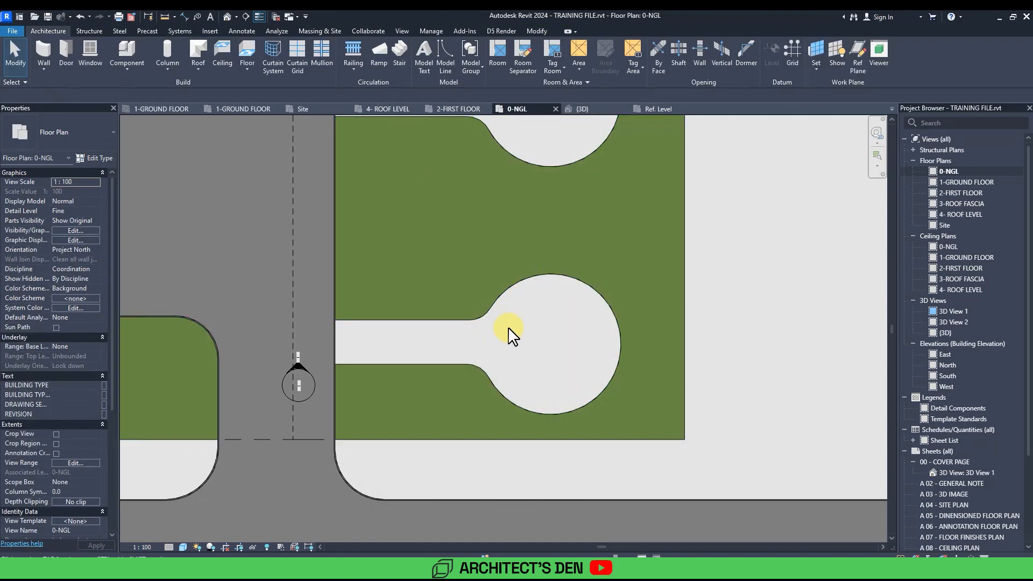
# Step: Start a new floor and duplicate the OP 150mm green type under the name OP 150mm STONE
pyautogui.click(245, 50)
pyautogui.click(101, 157)
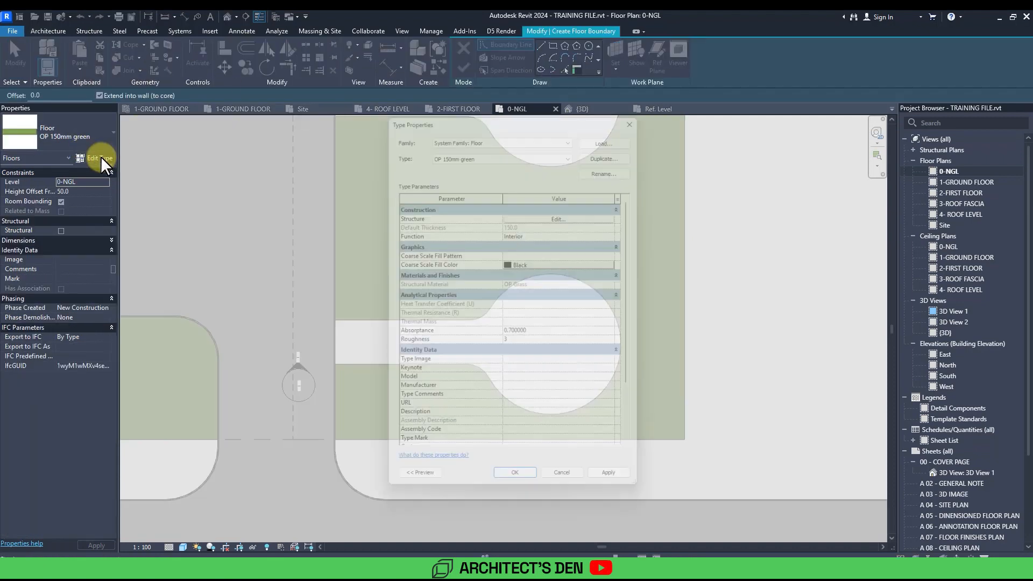
pyautogui.click(616, 146)
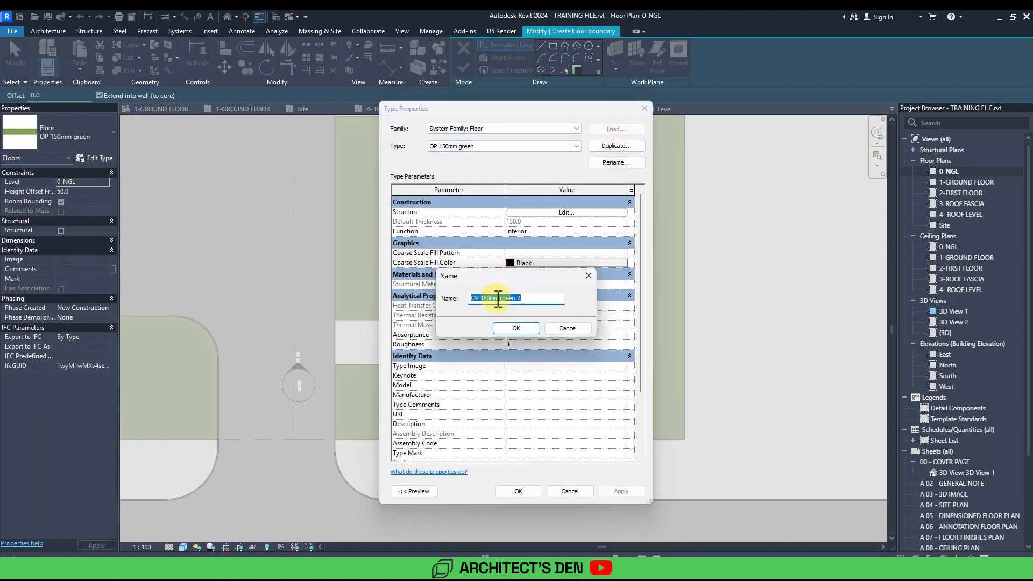
pyautogui.moveTo(500, 299); pyautogui.dragTo(547, 302)
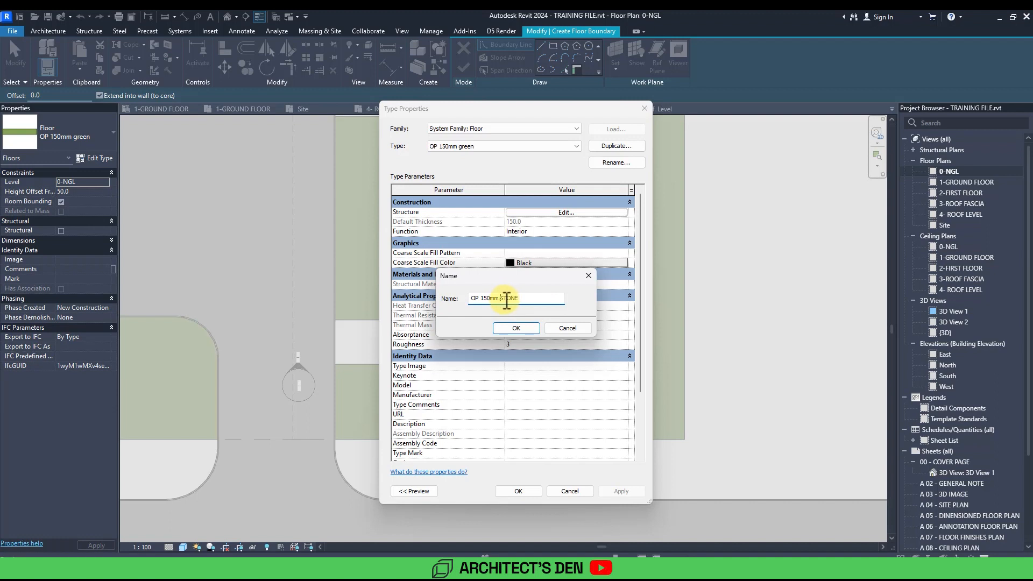
pyautogui.click(520, 328)
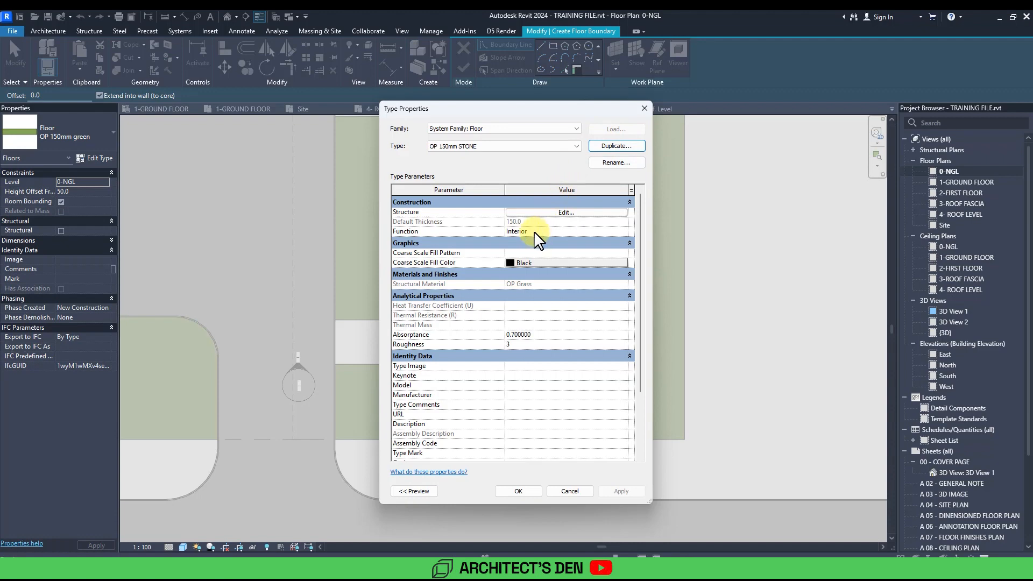
# Step: Search the materials for MARBLE and assign שיש עליון to the structure layer of the OP 150mm STONE floor type
pyautogui.click(540, 213)
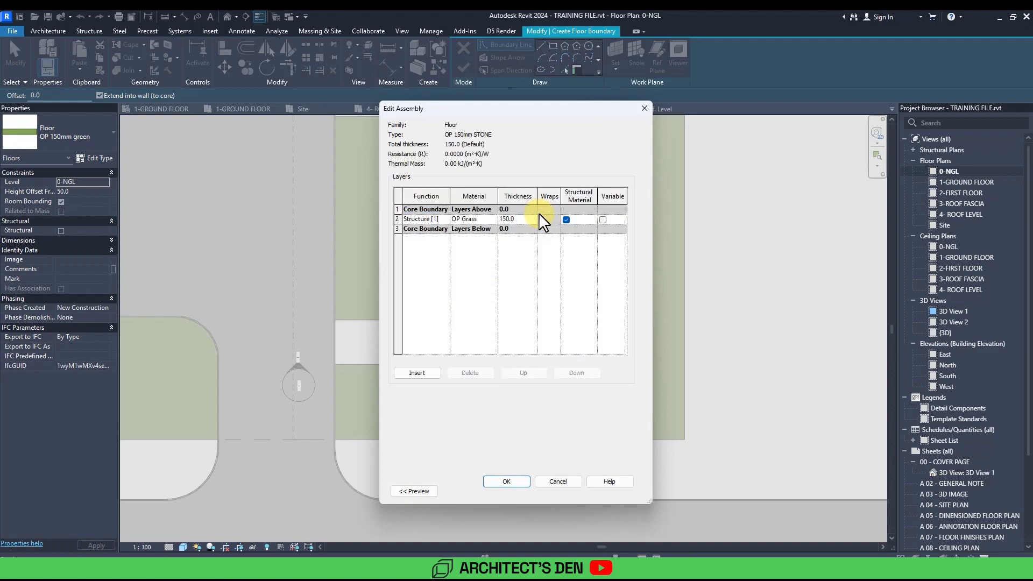
pyautogui.click(464, 219)
pyautogui.click(493, 218)
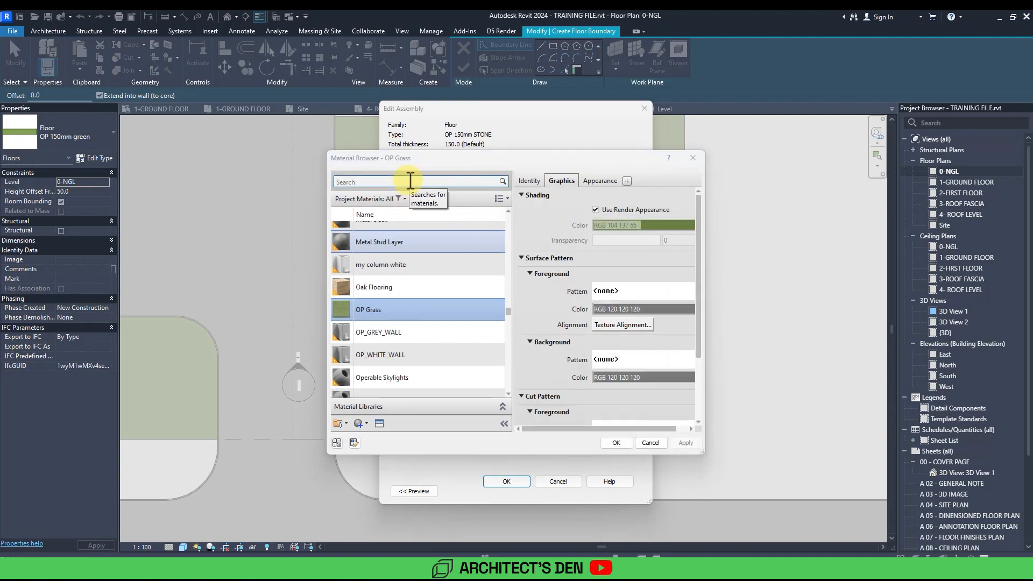
pyautogui.scroll(1, 392, 245)
pyautogui.click(380, 185)
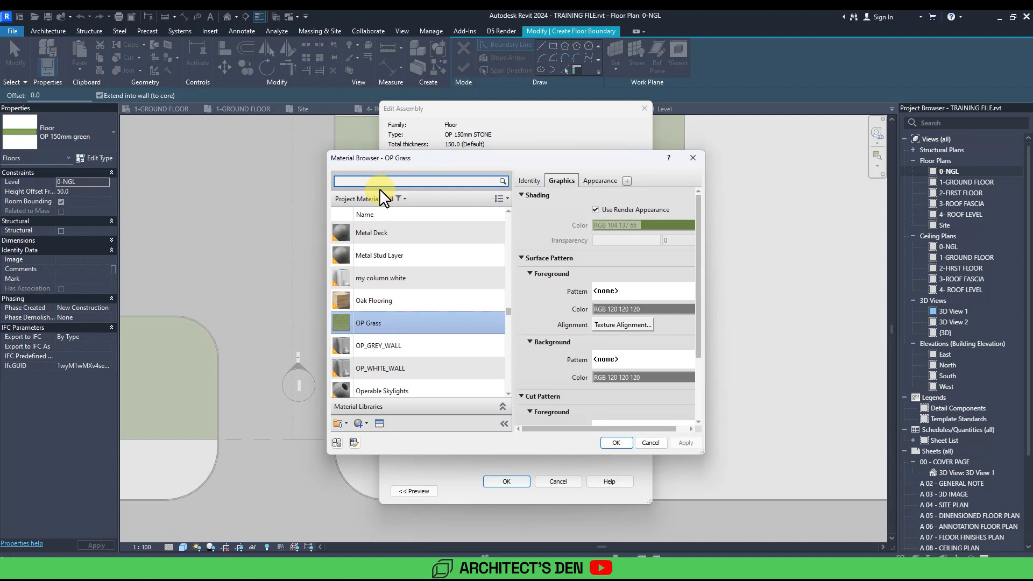
pyautogui.write('MARBLE')
pyautogui.click(386, 251)
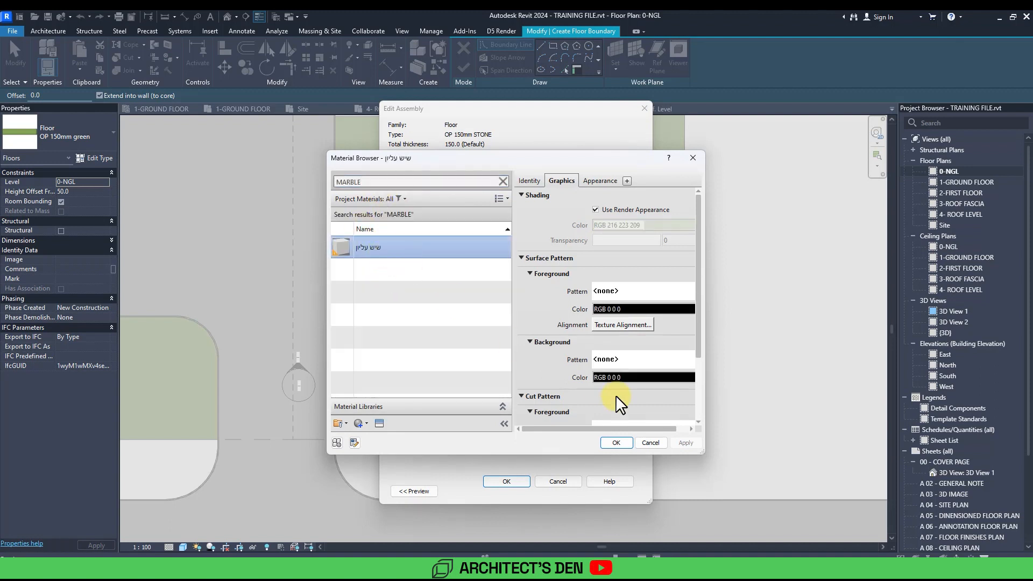
pyautogui.click(611, 440)
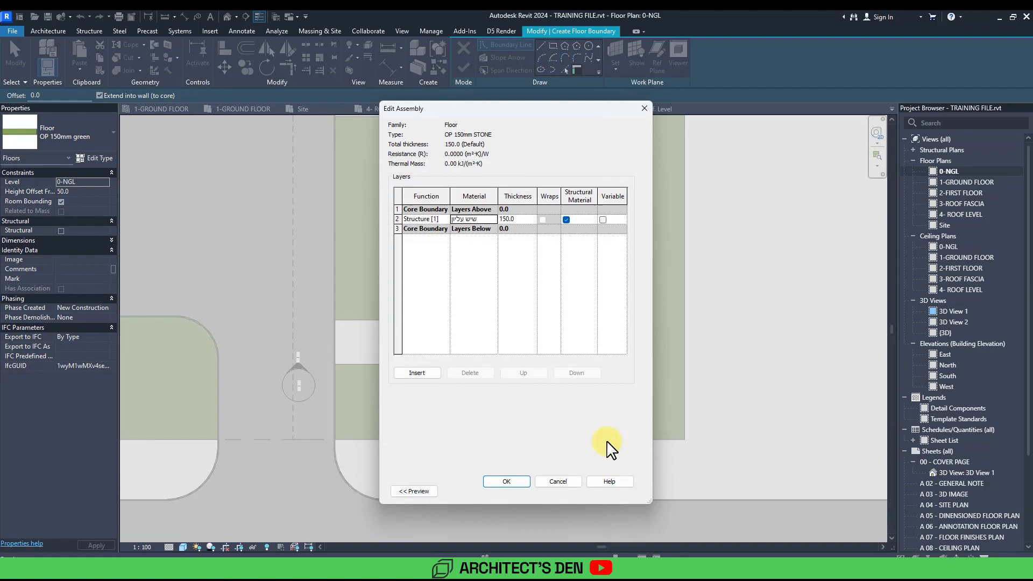
pyautogui.click(506, 482)
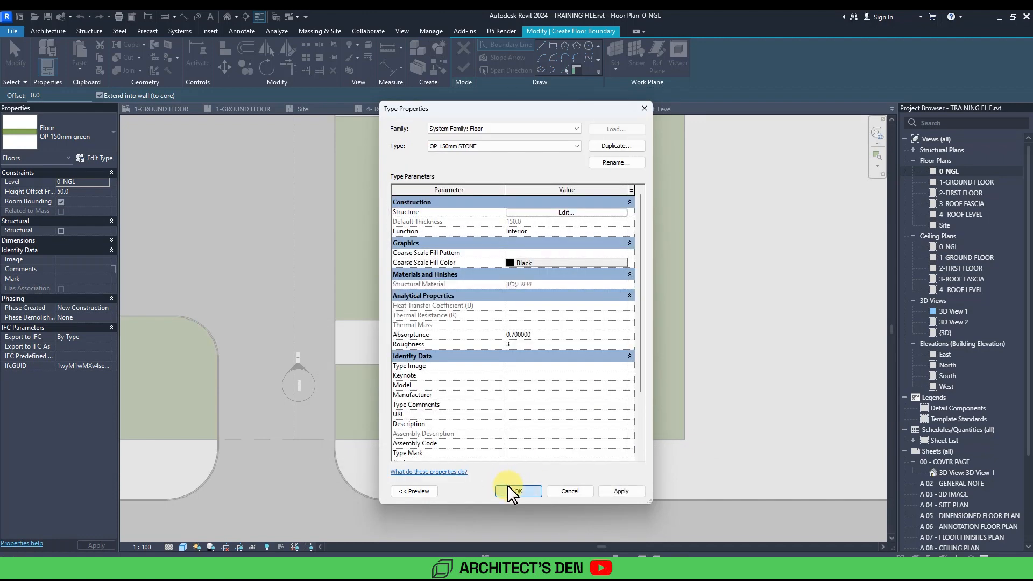
# Step: Review the structure layer's material in the OP 150mm STONE assembly and accept the floor type's properties
pyautogui.click(549, 212)
pyautogui.click(495, 219)
pyautogui.click(493, 218)
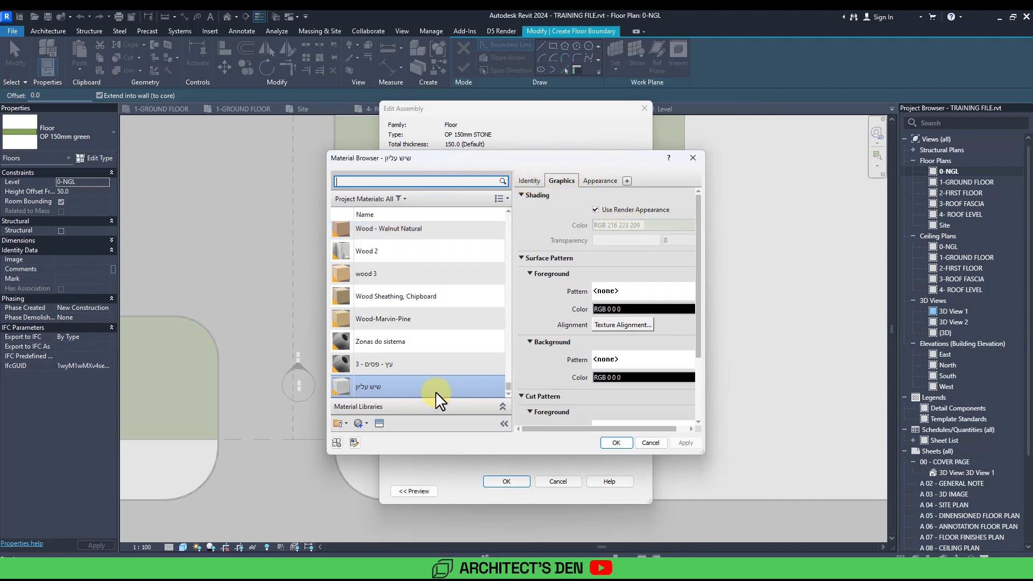
pyautogui.click(603, 446)
pyautogui.click(507, 481)
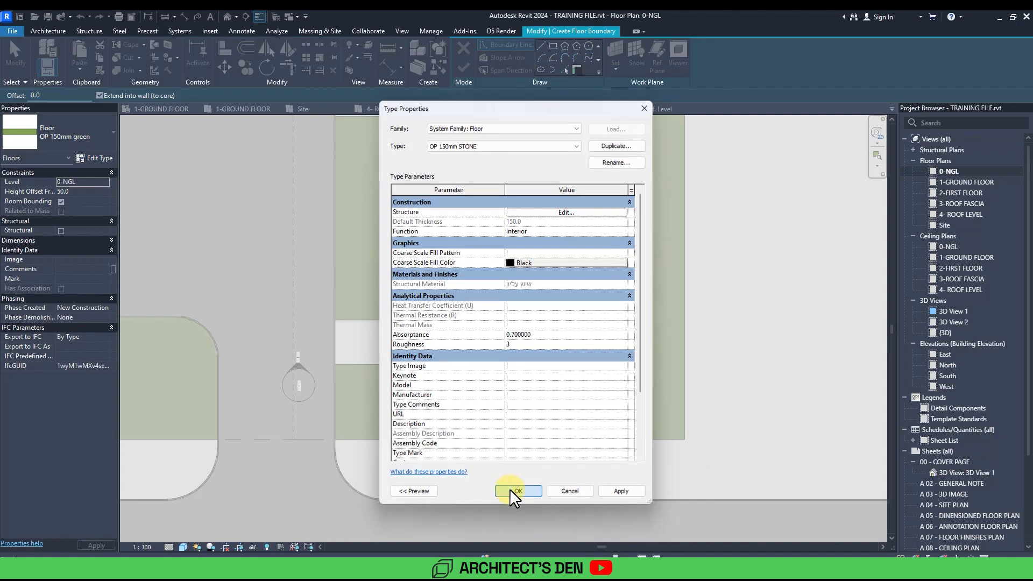
pyautogui.click(509, 490)
# Step: Create stone floor boundary lines by picking the straight and curved edges of the lower path and circle cutout
pyautogui.moveTo(426, 360); pyautogui.dragTo(510, 346, button='middle')
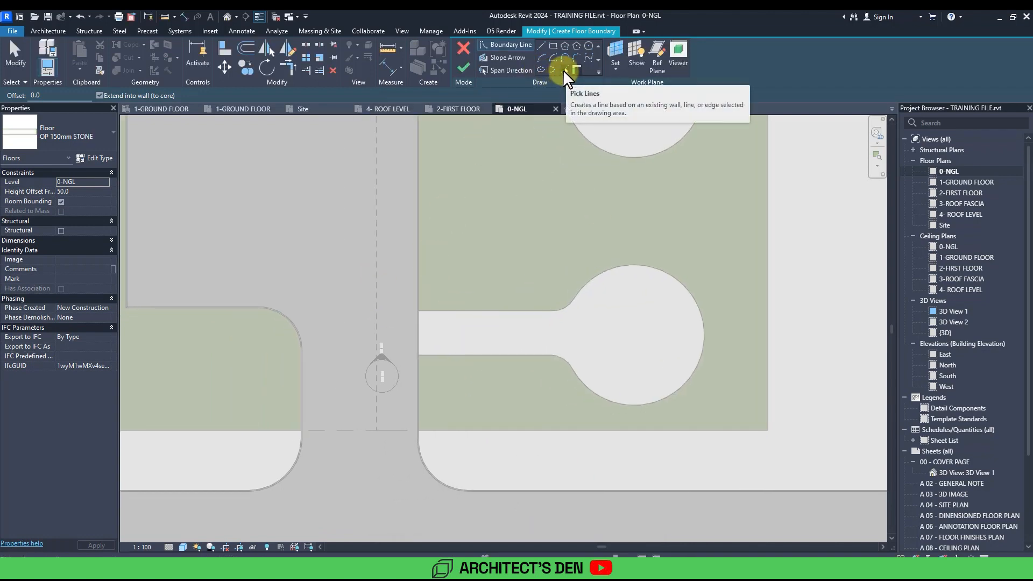
pyautogui.click(563, 70)
pyautogui.click(468, 312)
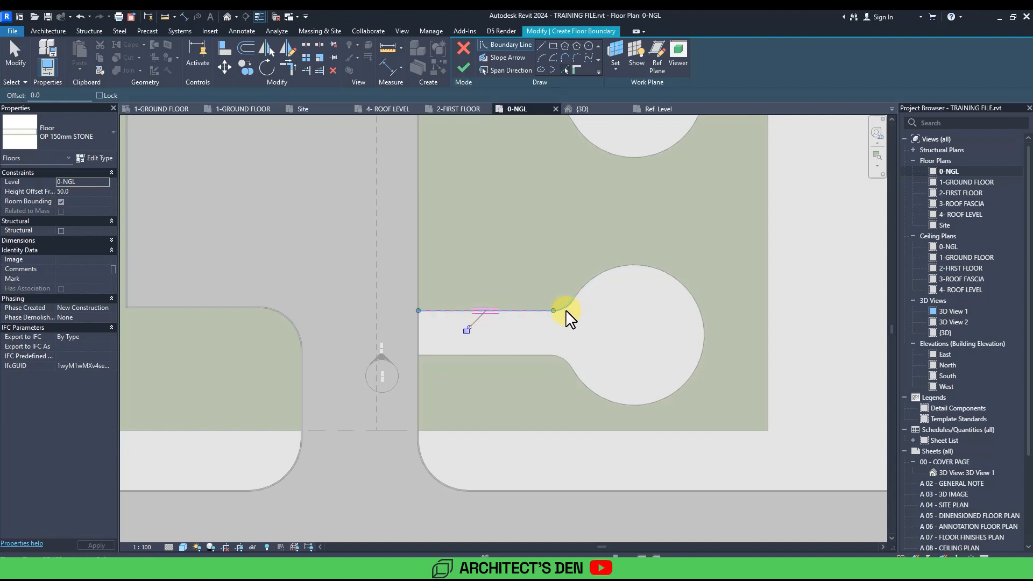
pyautogui.click(574, 300)
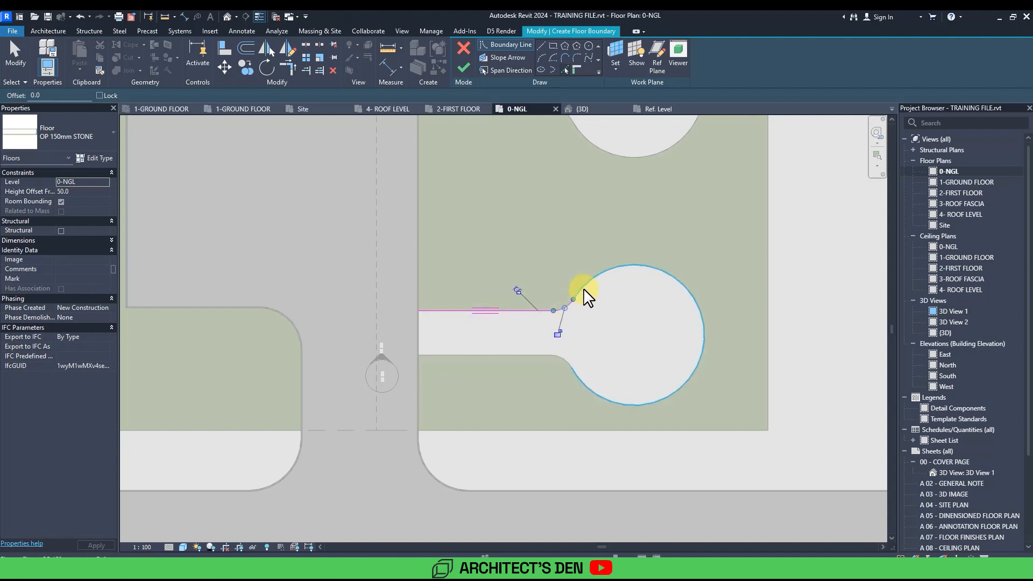
pyautogui.click(532, 355)
pyautogui.scroll(4, 407, 350)
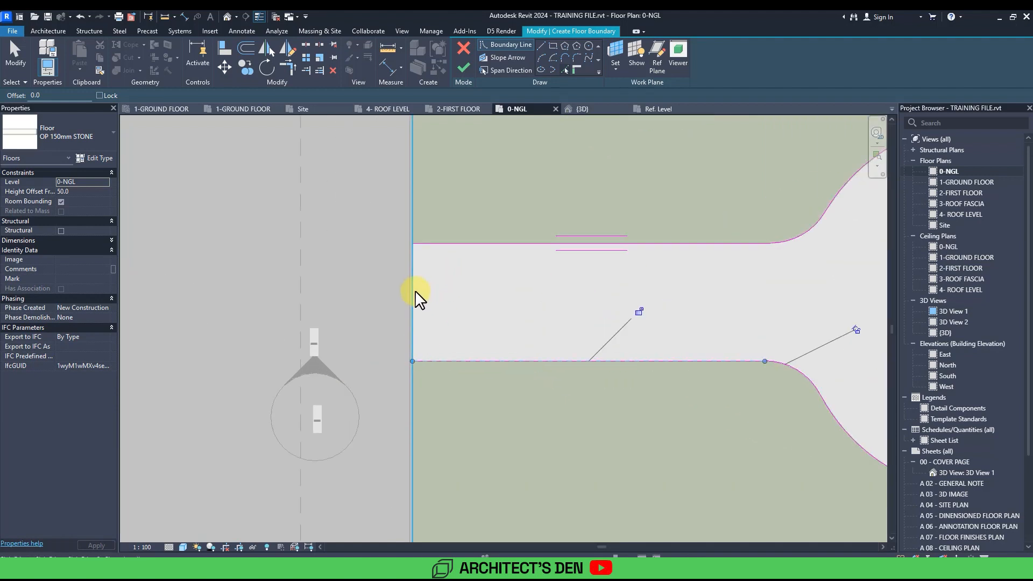
# Step: Close the stone floor boundary with a straight line across the lower path's opening at the driveway edge
pyautogui.click(541, 45)
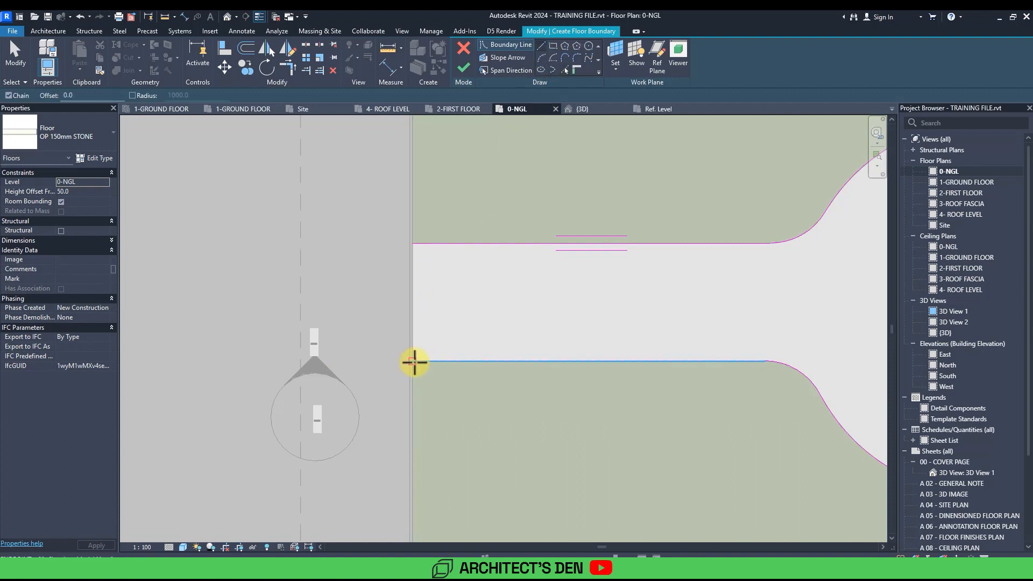
pyautogui.click(413, 361)
pyautogui.click(413, 246)
pyautogui.press('Escape')
pyautogui.press('Escape')
pyautogui.scroll(-5, 411, 302)
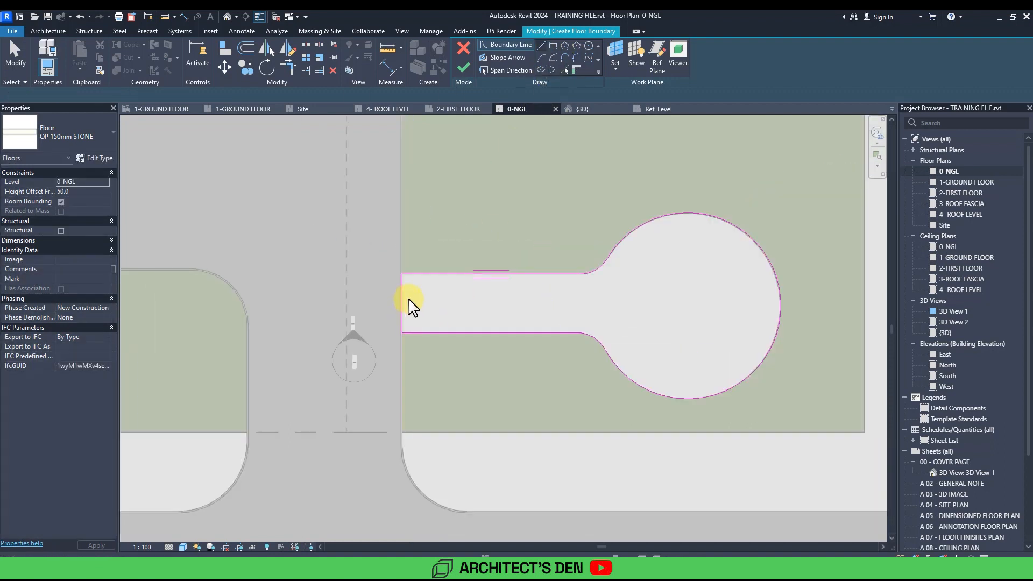
# Step: Copy the closed stone floor boundary from the lower cutout to the upper cutout at the driveway edge and finish the floor sketch
pyautogui.press('Tab')
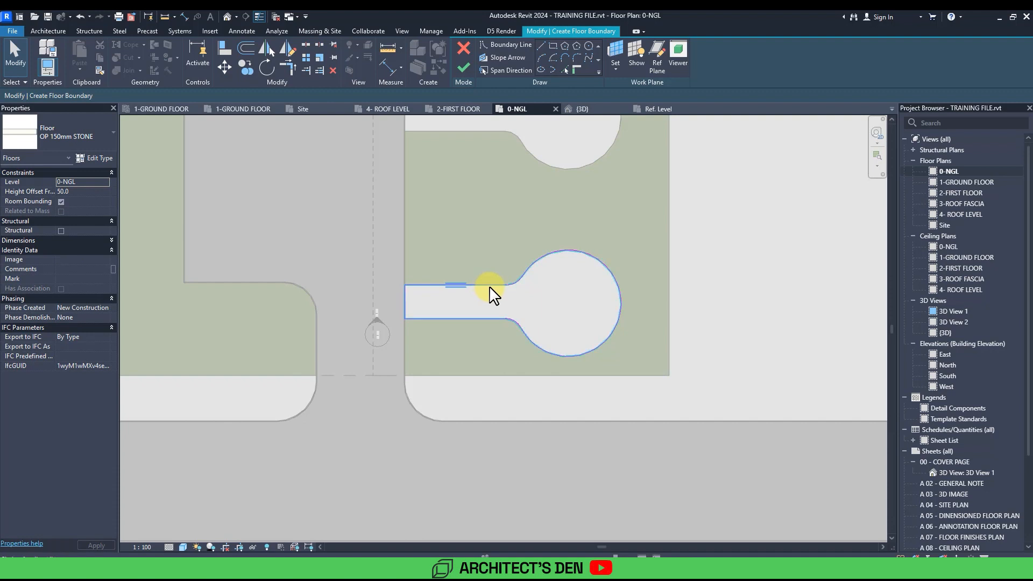
pyautogui.click(491, 290)
pyautogui.moveTo(572, 356); pyautogui.dragTo(568, 379, button='middle')
pyautogui.scroll(-1, 568, 379)
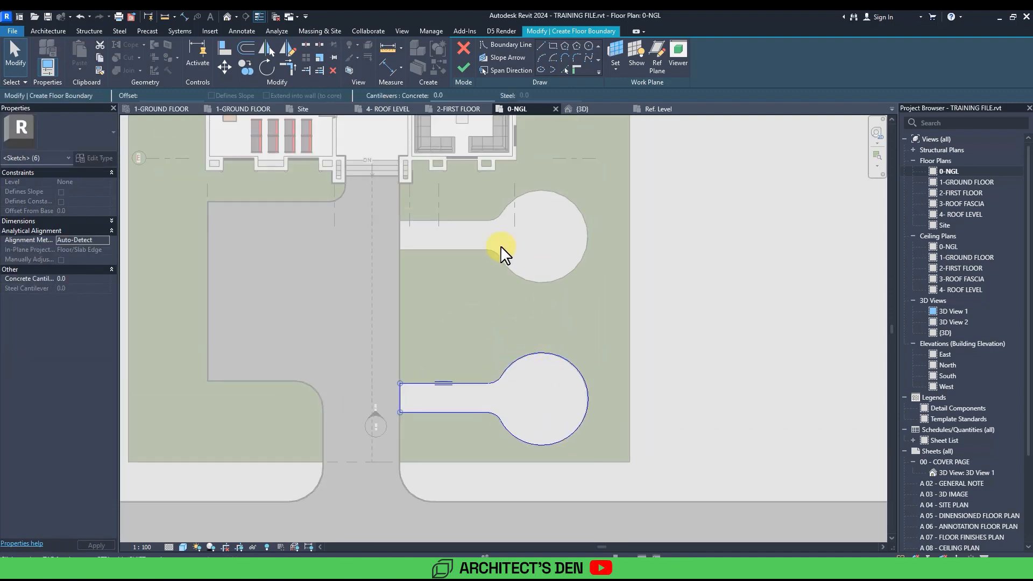
pyautogui.click(246, 69)
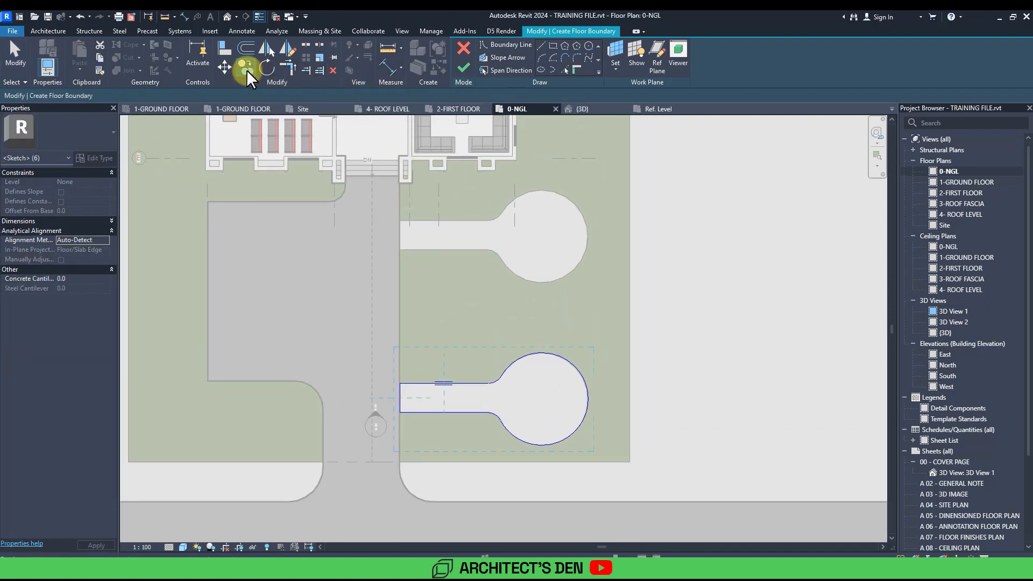
pyautogui.click(401, 384)
pyautogui.click(399, 225)
pyautogui.scroll(4, 406, 217)
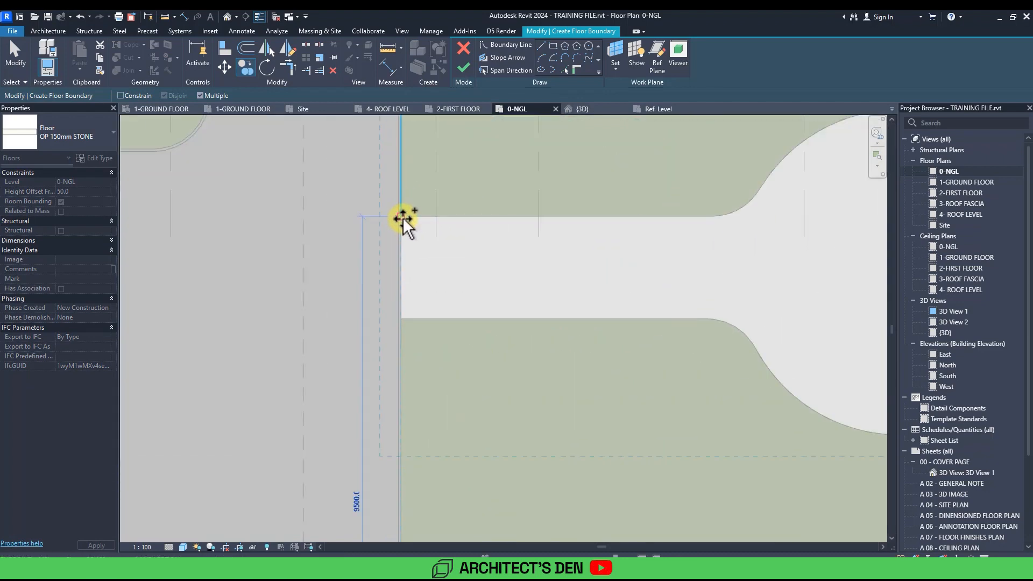
pyautogui.scroll(-6, 430, 290)
pyautogui.press('Escape')
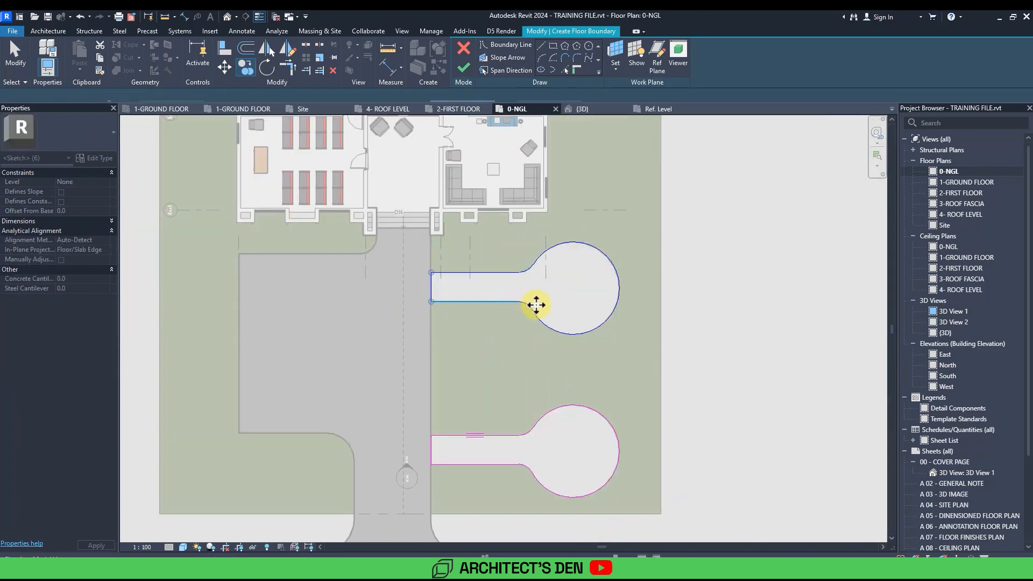
pyautogui.click(464, 69)
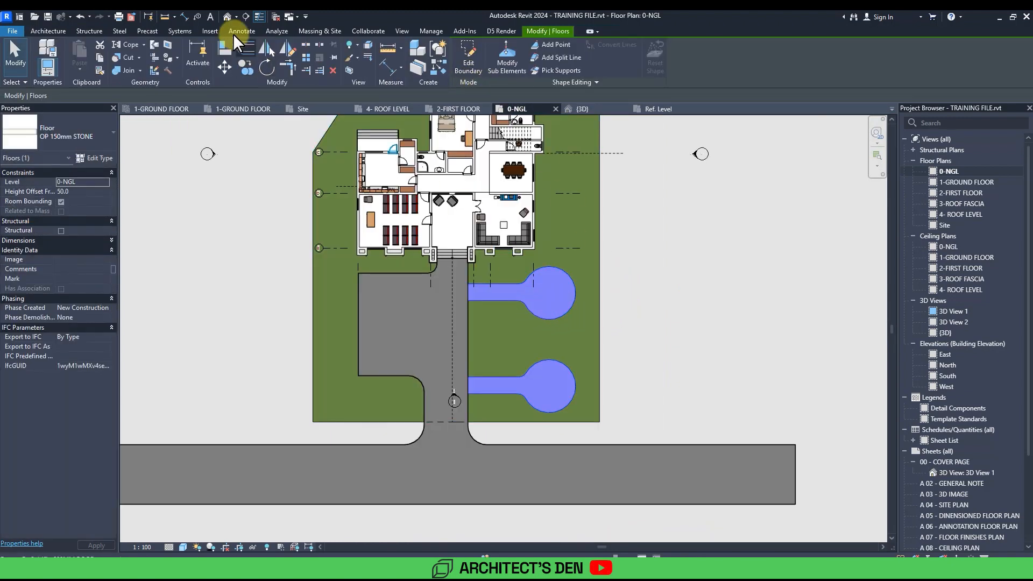
# Step: Set the stone floor's height offset from level to 0 in the 3D view
pyautogui.click(227, 17)
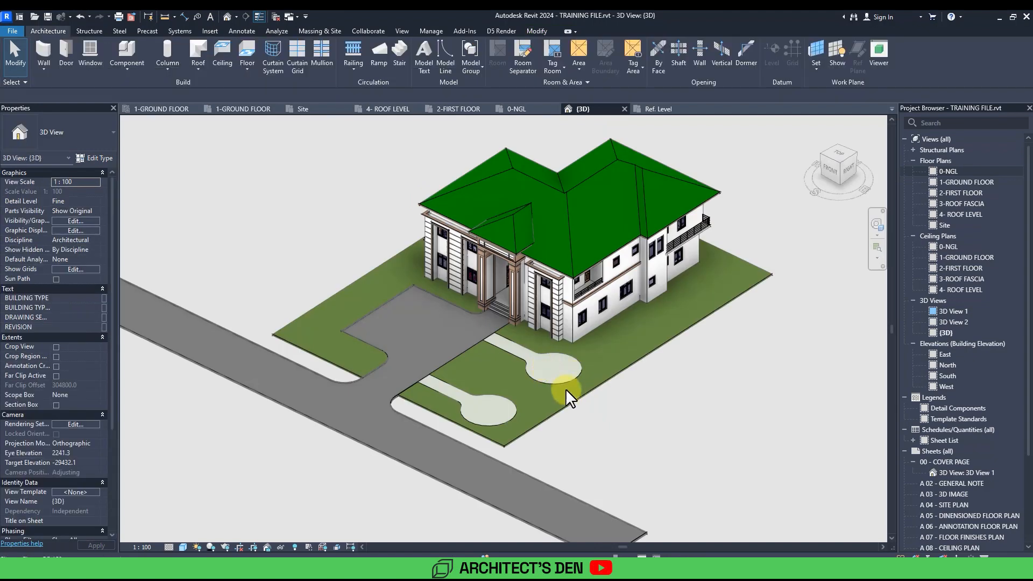
pyautogui.scroll(4, 538, 390)
pyautogui.scroll(-3, 517, 428)
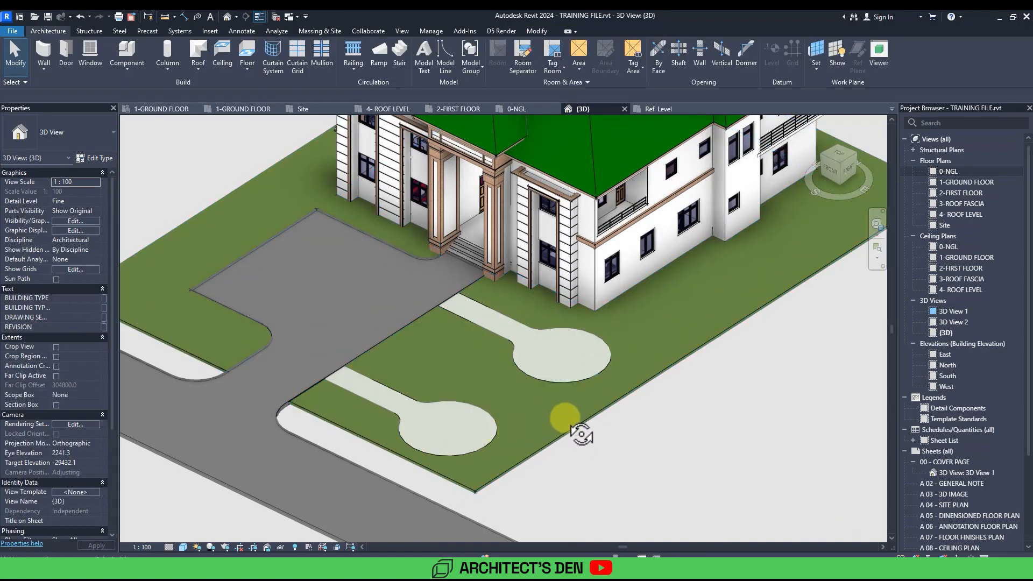
pyautogui.keyDown('shift'); pyautogui.moveTo(570, 427); pyautogui.dragTo(383, 211, button='middle'); pyautogui.keyUp('shift')
pyautogui.scroll(3, 260, 205)
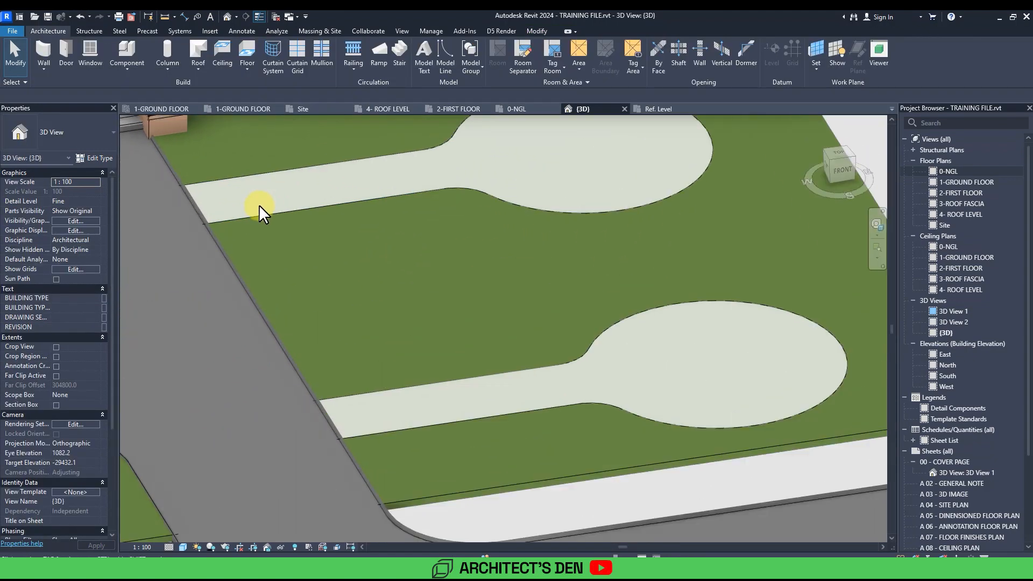
pyautogui.moveTo(316, 234); pyautogui.dragTo(351, 321, button='middle')
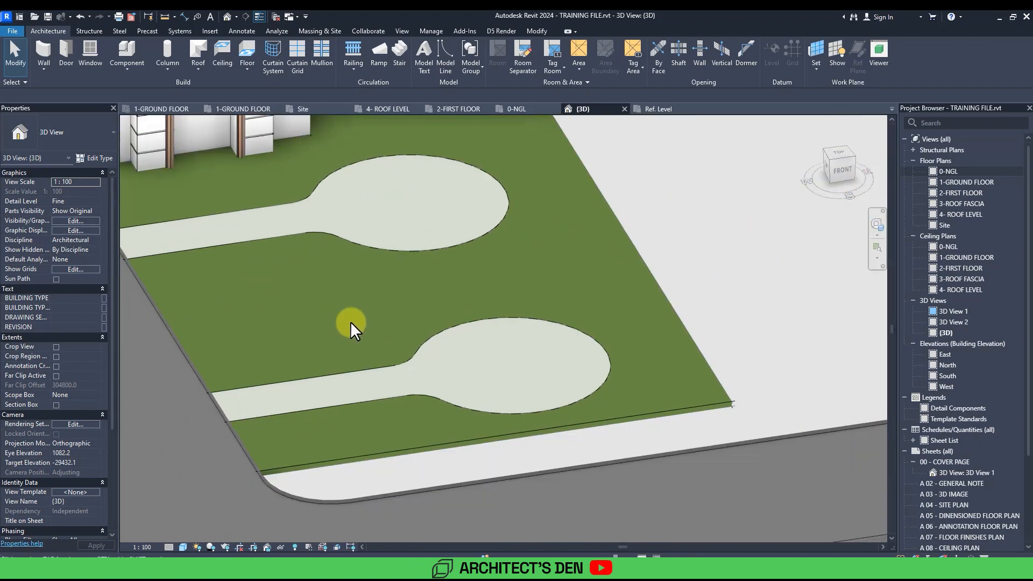
pyautogui.click(435, 347)
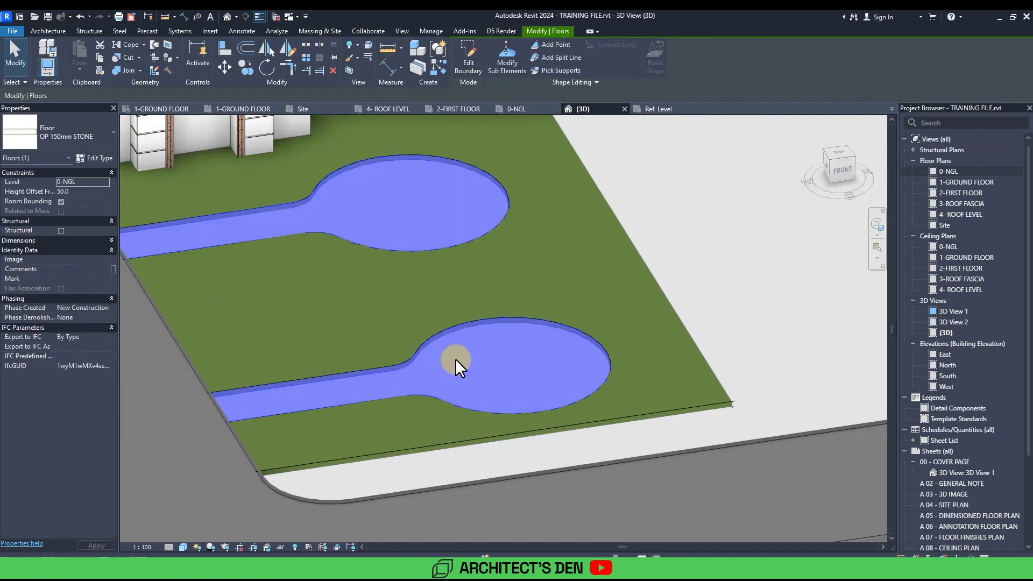
pyautogui.click(80, 192)
pyautogui.write('0')
pyautogui.press('Return')
pyautogui.click(677, 242)
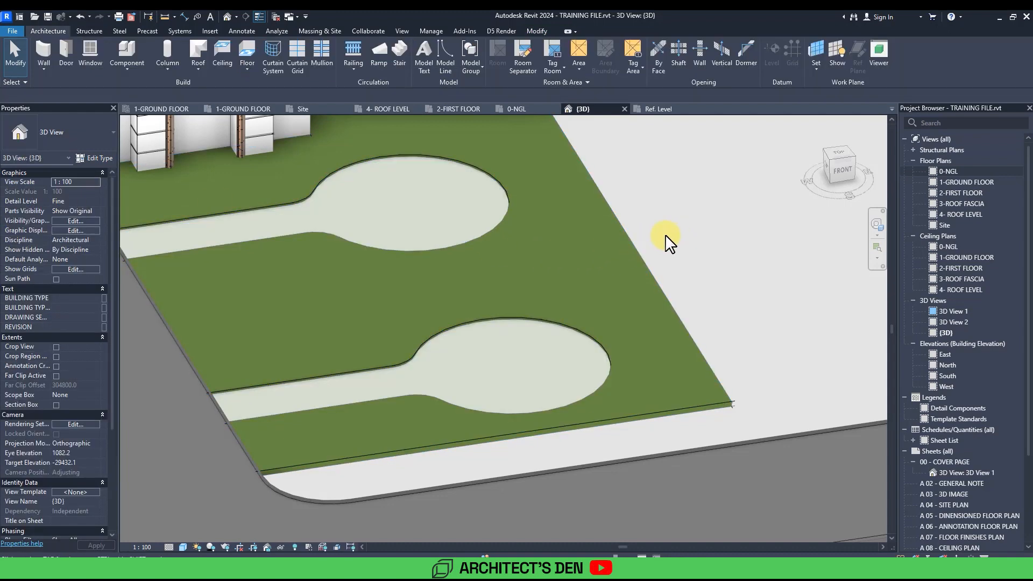
# Step: Place a Slab Edge 2 like the driveway's on the curved corner of the upper path's house side
pyautogui.scroll(-3, 347, 370)
pyautogui.scroll(-1, 319, 401)
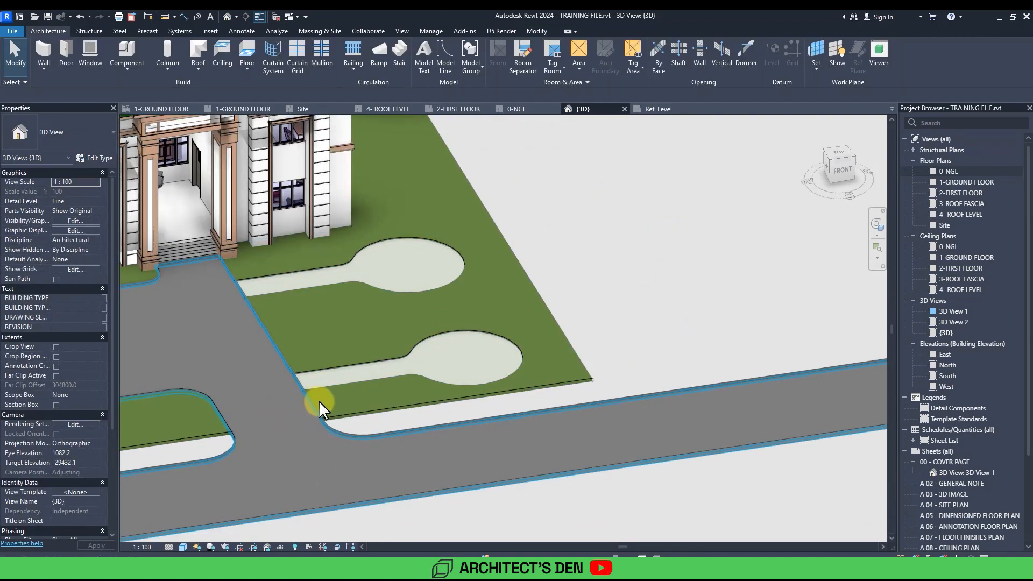
pyautogui.scroll(4, 381, 415)
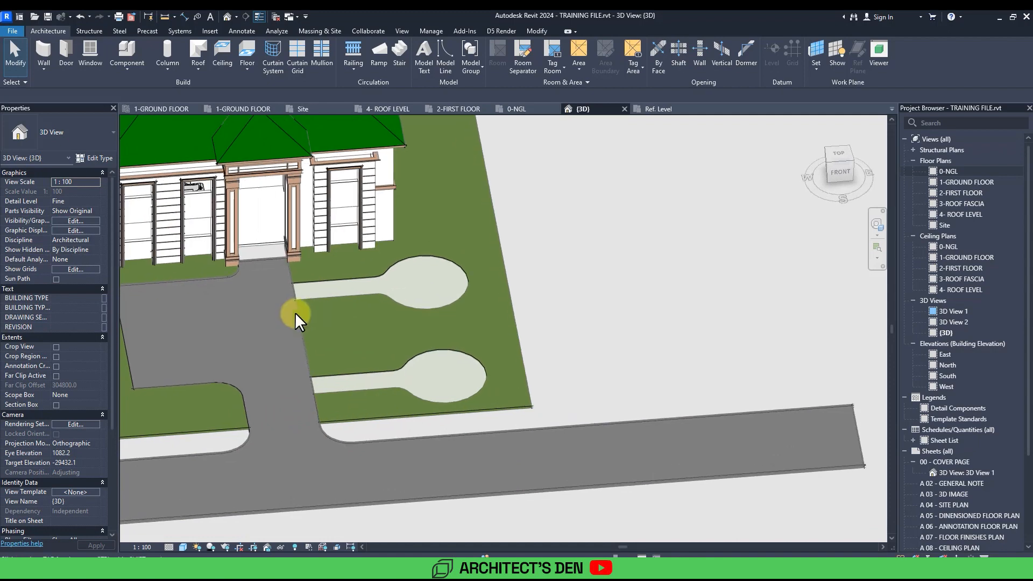
pyautogui.click(350, 494)
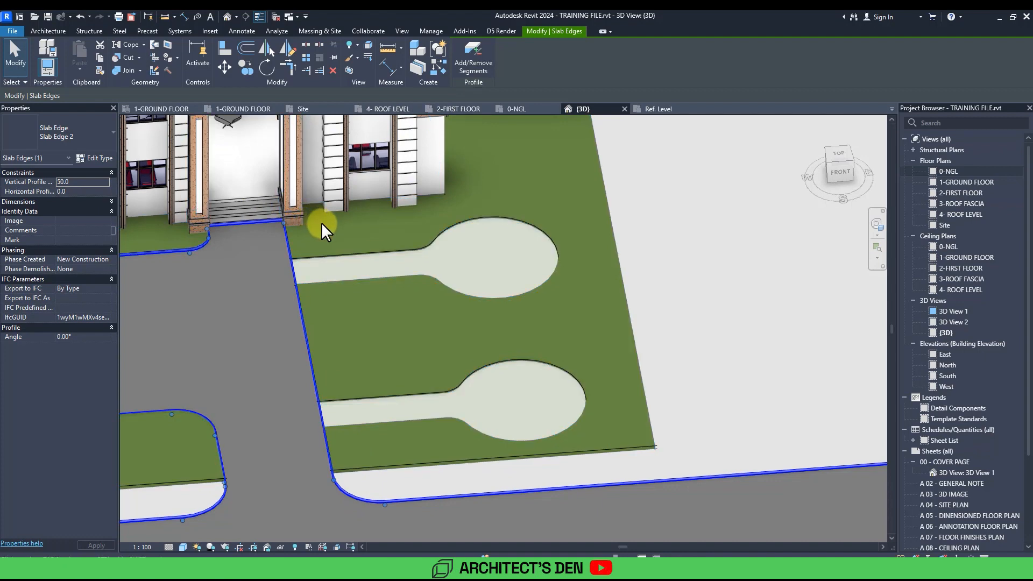
pyautogui.press('c')
pyautogui.press('s')
pyautogui.scroll(2, 395, 246)
pyautogui.scroll(2, 354, 269)
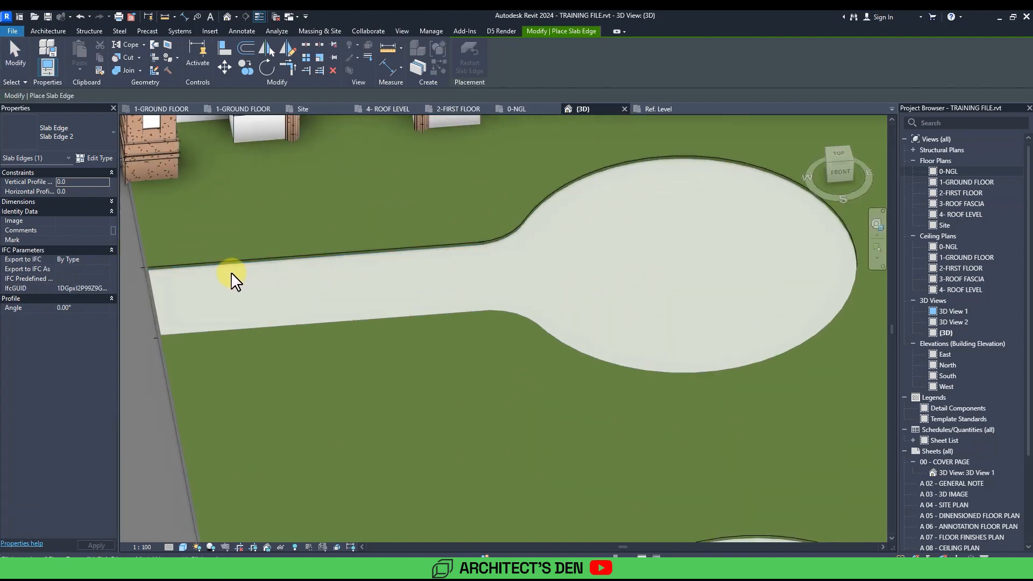
pyautogui.moveTo(459, 246); pyautogui.dragTo(509, 266, button='middle')
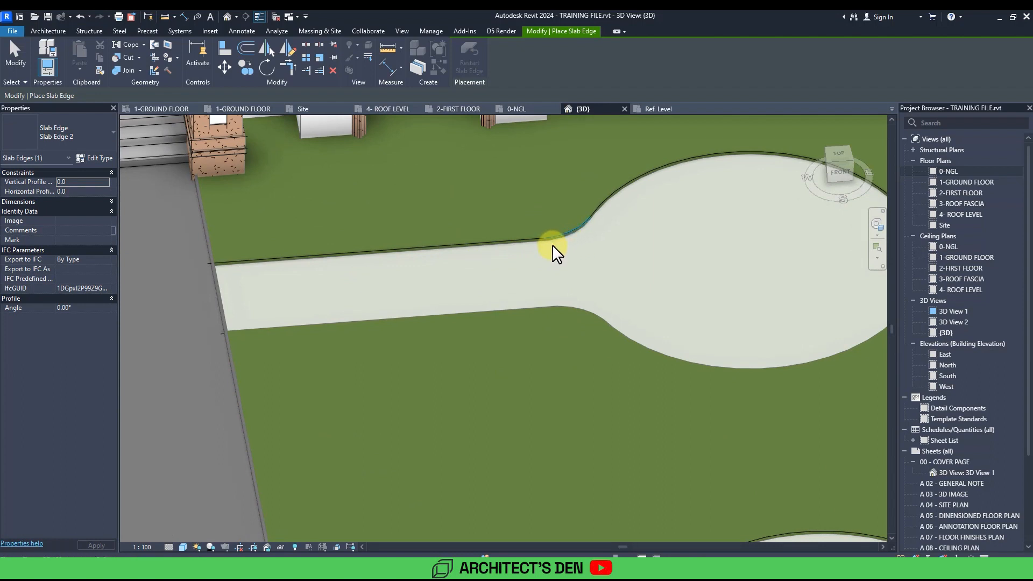
pyautogui.scroll(4, 560, 236)
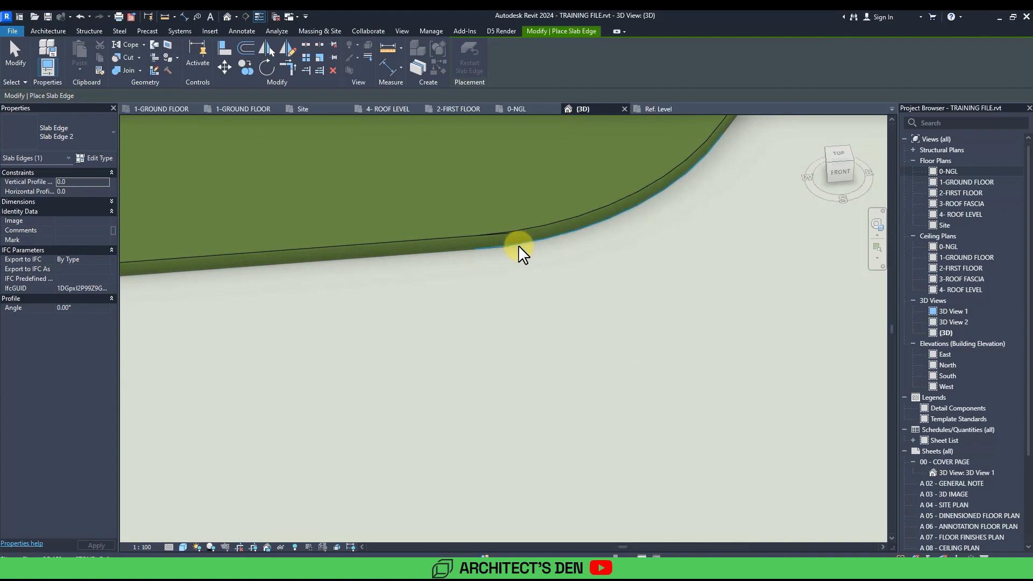
pyautogui.click(518, 244)
pyautogui.scroll(-2, 519, 242)
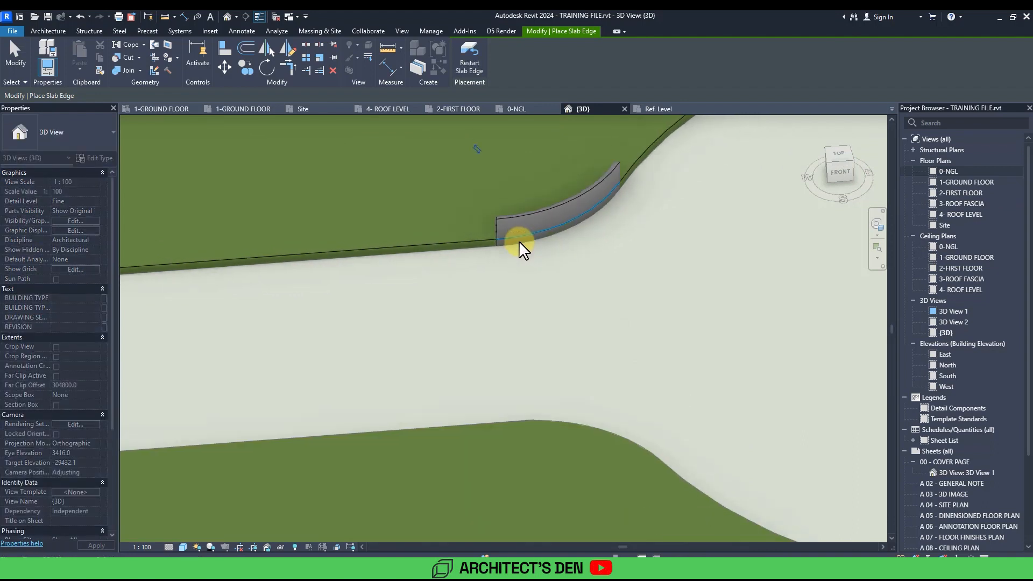
pyautogui.scroll(-2, 519, 241)
pyautogui.press('Escape')
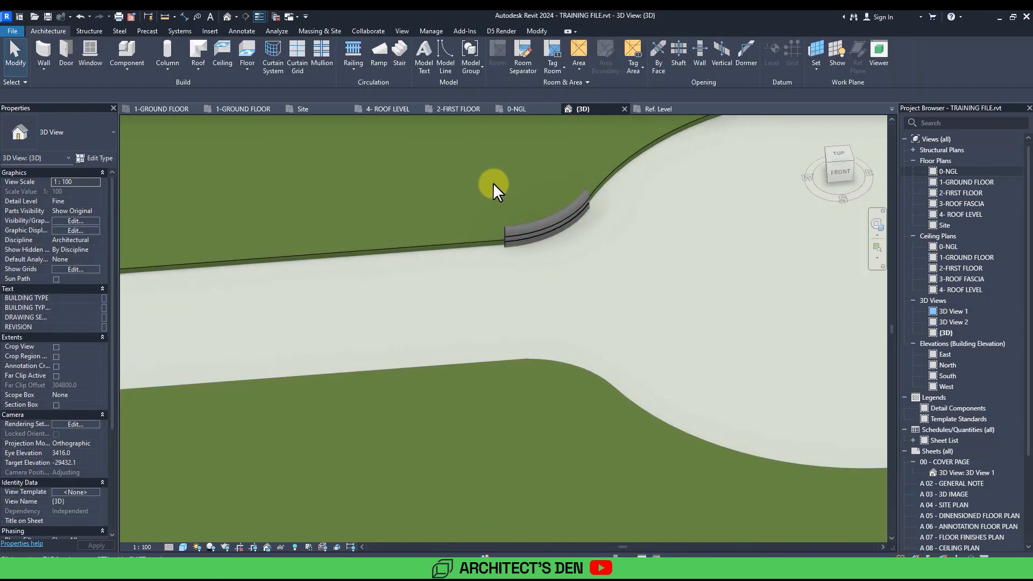
# Step: Extend the new slab edge with segments along the upper path's house-side straight edge and around its circular area
pyautogui.click(515, 234)
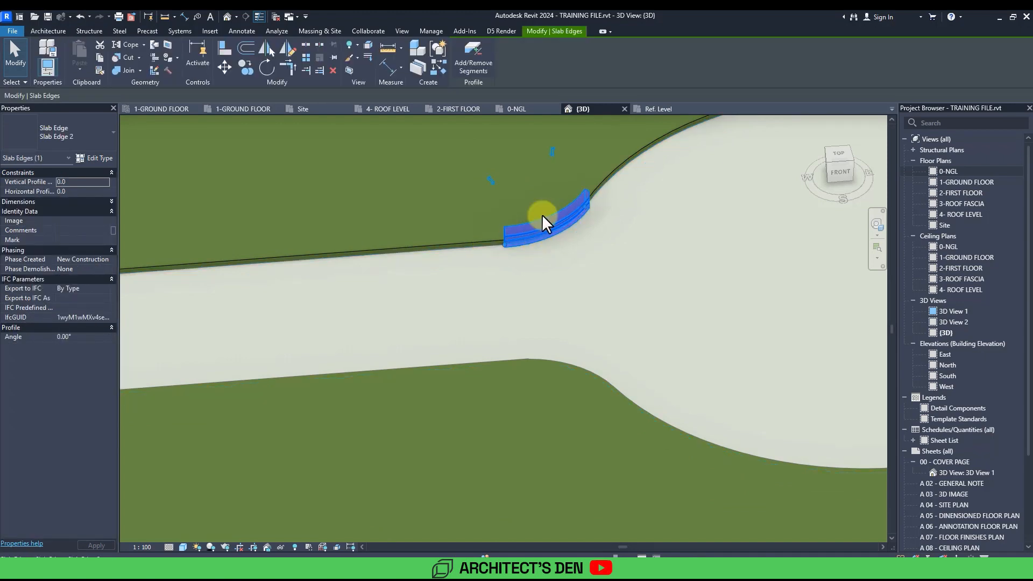
pyautogui.click(480, 55)
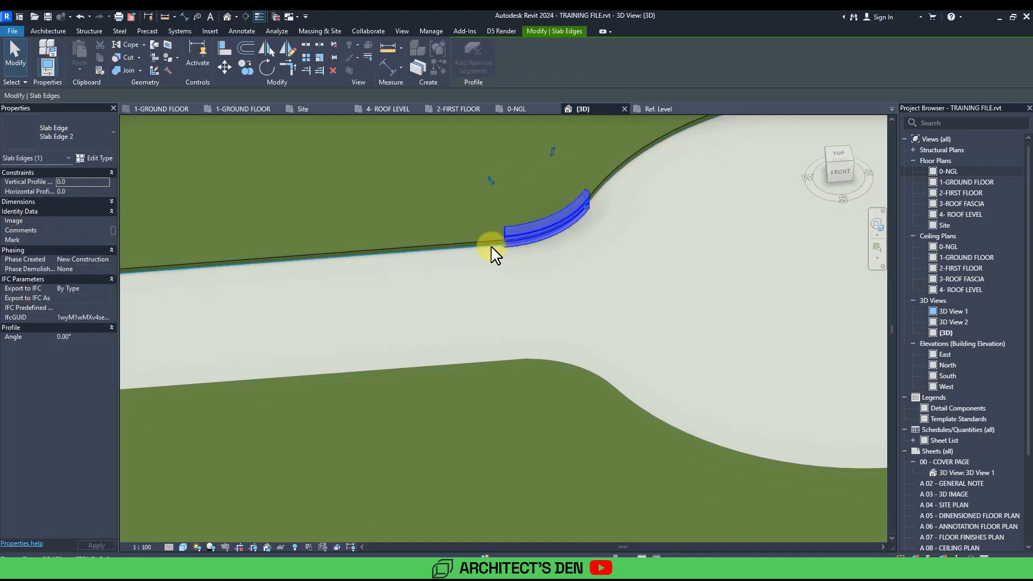
pyautogui.click(490, 246)
pyautogui.moveTo(565, 226); pyautogui.dragTo(517, 261, button='middle')
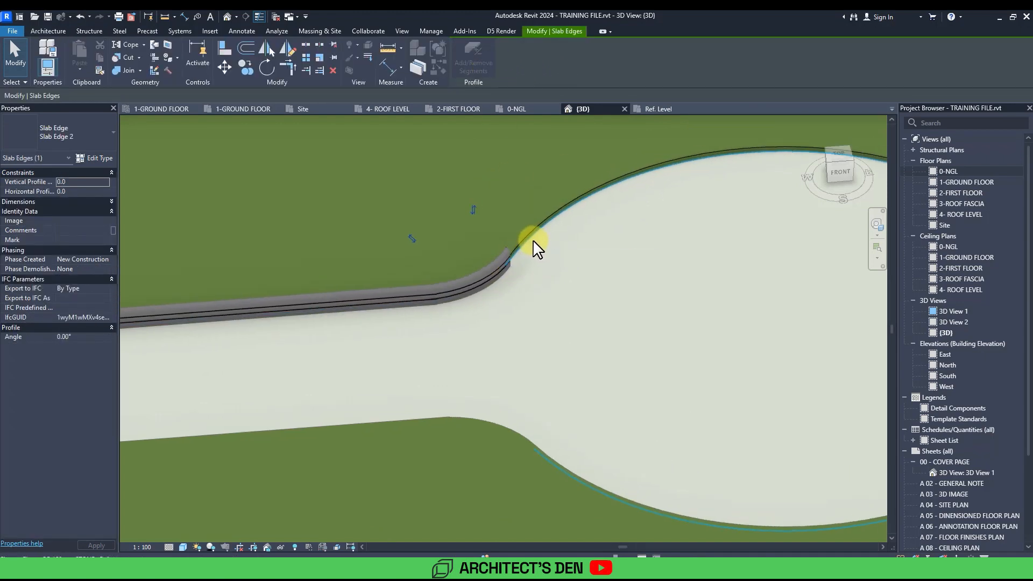
pyautogui.click(533, 240)
pyautogui.scroll(-3, 468, 243)
pyautogui.scroll(-4, 458, 342)
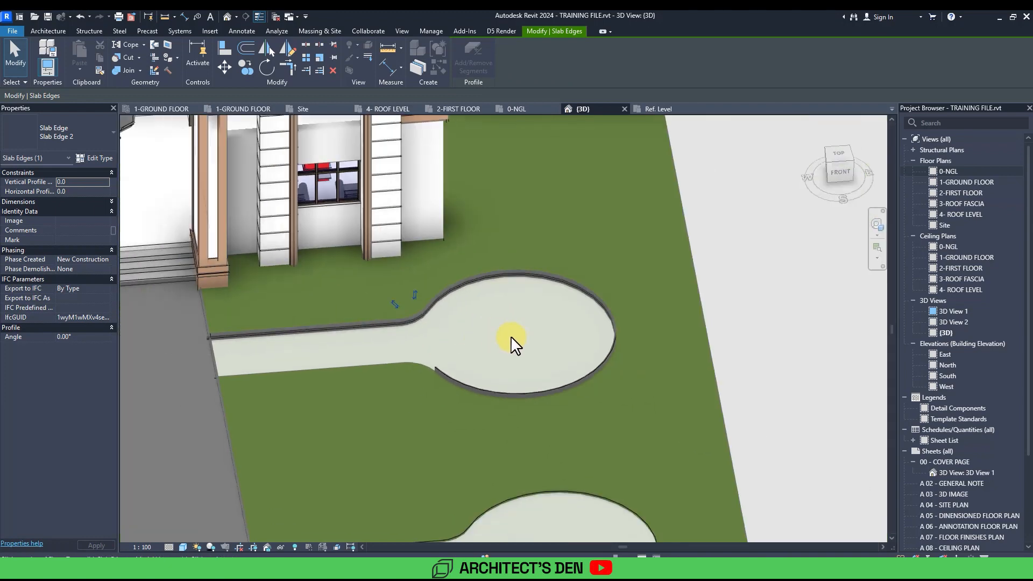
# Step: Add slab edge segments to the upper path's remaining curved corner and straight edge facing the lower path
pyautogui.keyDown('shift'); pyautogui.moveTo(511, 339); pyautogui.dragTo(379, 336, button='middle'); pyautogui.keyUp('shift')
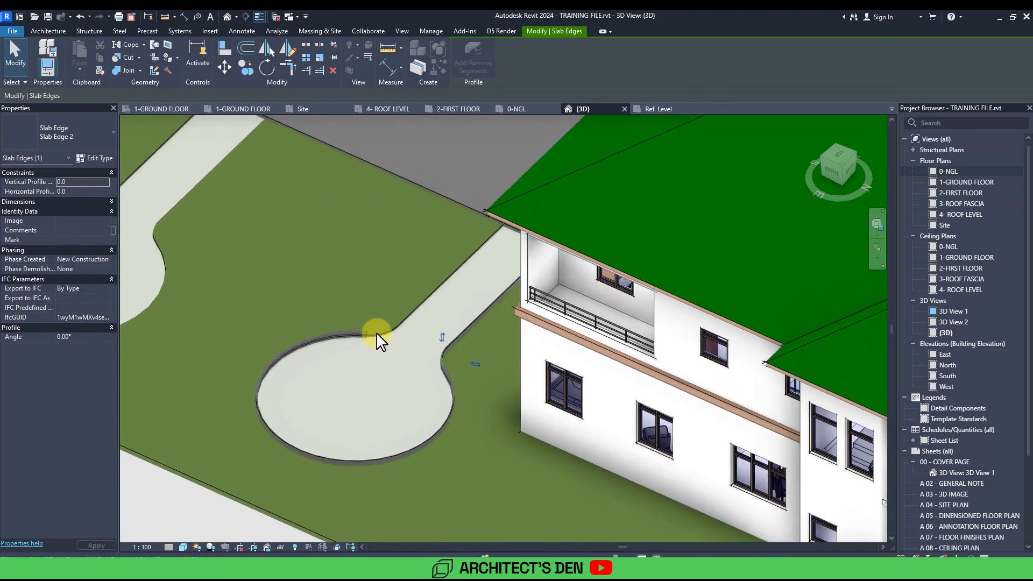
pyautogui.scroll(6, 379, 338)
pyautogui.click(375, 341)
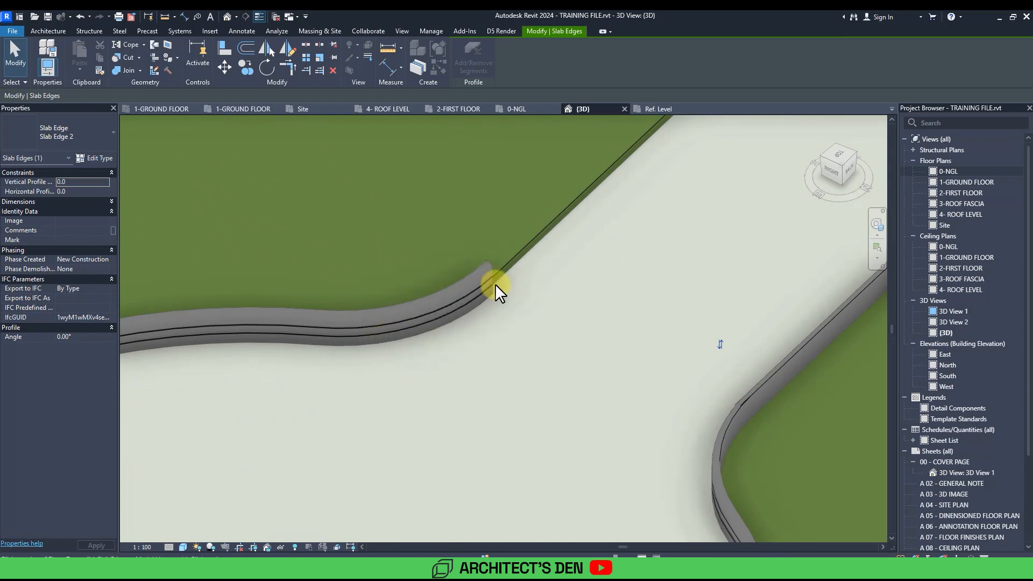
pyautogui.moveTo(495, 283); pyautogui.dragTo(438, 332, button='middle')
pyautogui.click(435, 318)
pyautogui.scroll(-5, 479, 347)
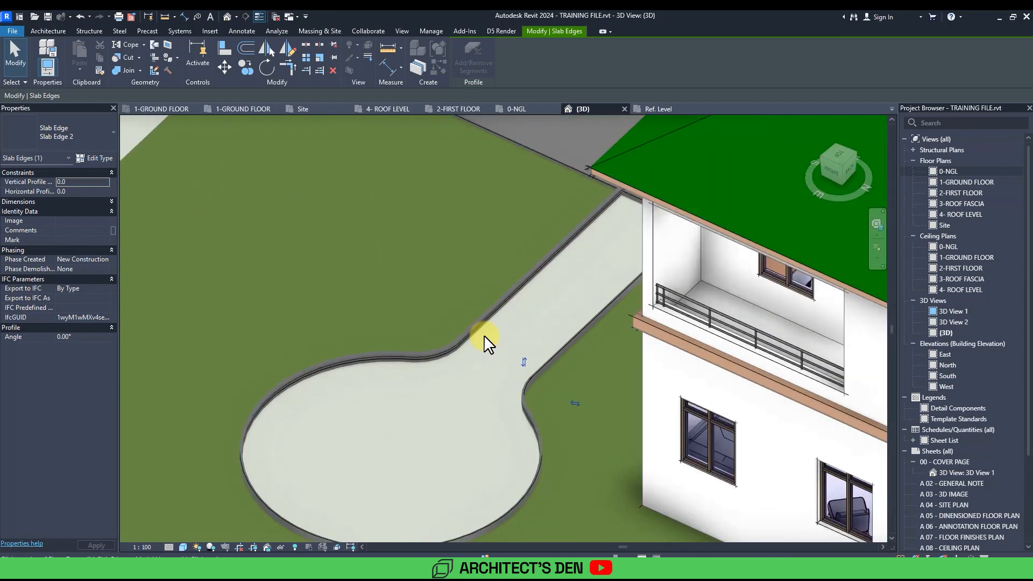
# Step: Add slab edge segments around the lower path's circle, its two curved corners and the straight edge facing the road
pyautogui.scroll(5, 377, 248)
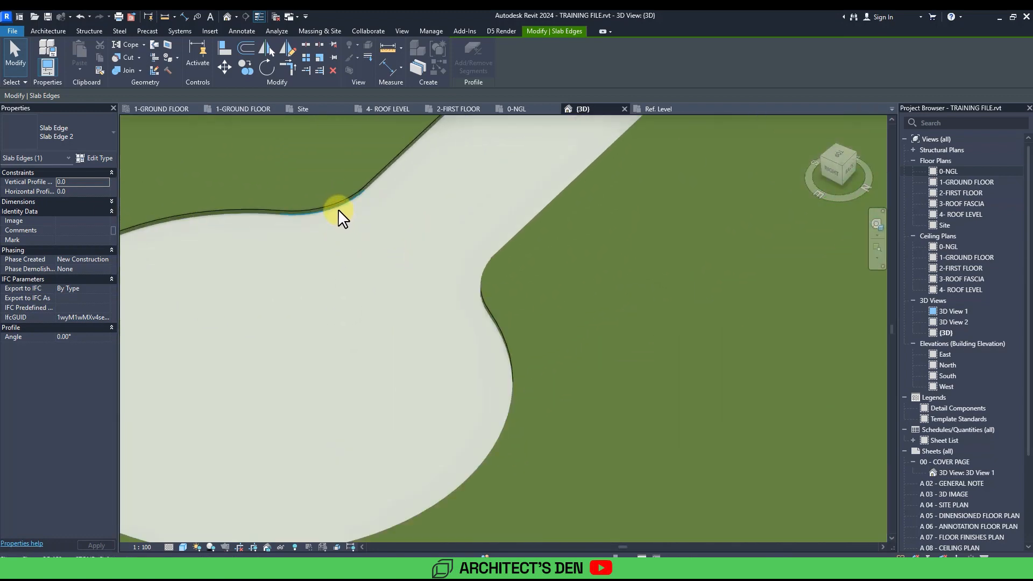
pyautogui.click(337, 210)
pyautogui.click(250, 213)
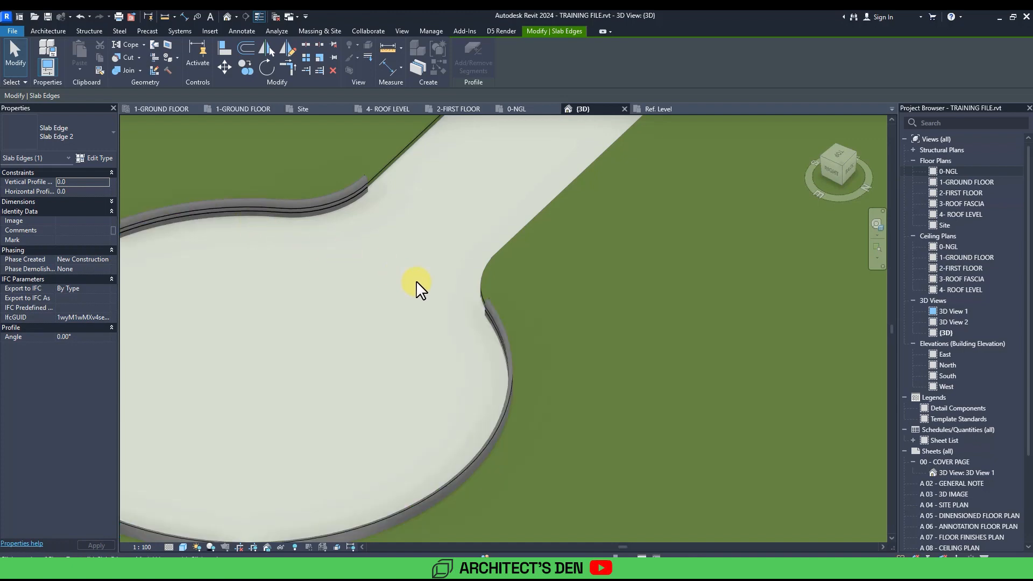
pyautogui.scroll(-2, 416, 280)
pyautogui.click(401, 215)
pyautogui.scroll(-3, 409, 237)
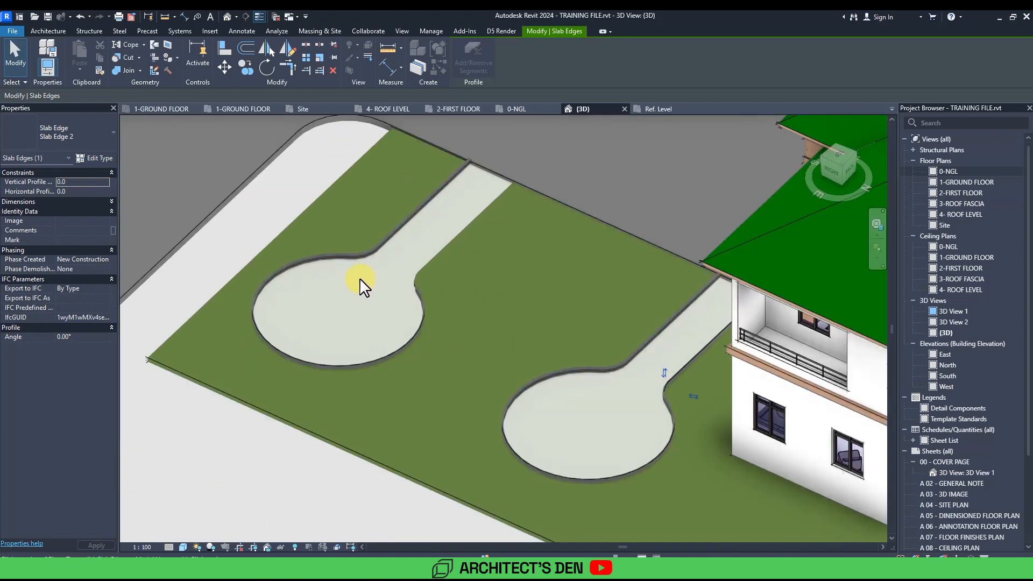
pyautogui.scroll(2, 484, 296)
pyautogui.scroll(4, 408, 396)
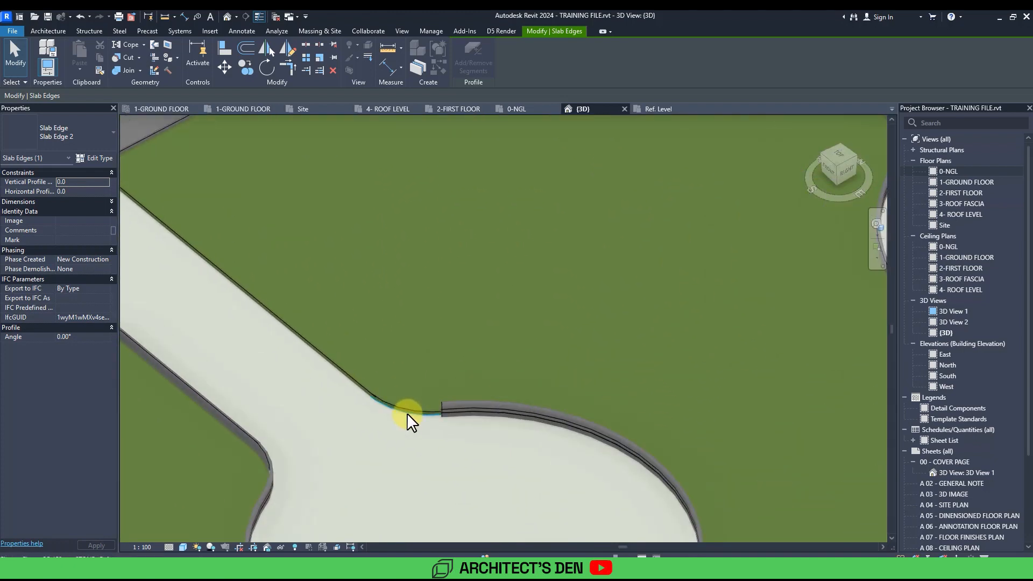
pyautogui.press('Escape')
pyautogui.press('Escape')
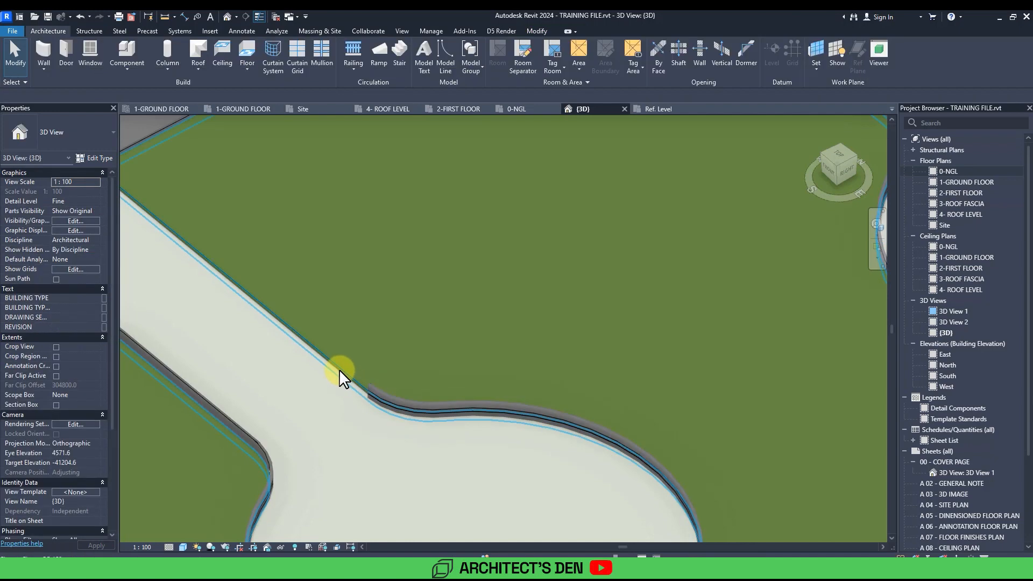
# Step: Add a slab edge segment along the lower path's remaining straight edge facing the upper path
pyautogui.click(401, 408)
pyautogui.scroll(3, 331, 404)
pyautogui.moveTo(331, 404); pyautogui.dragTo(565, 418, button='middle')
pyautogui.scroll(-3, 499, 383)
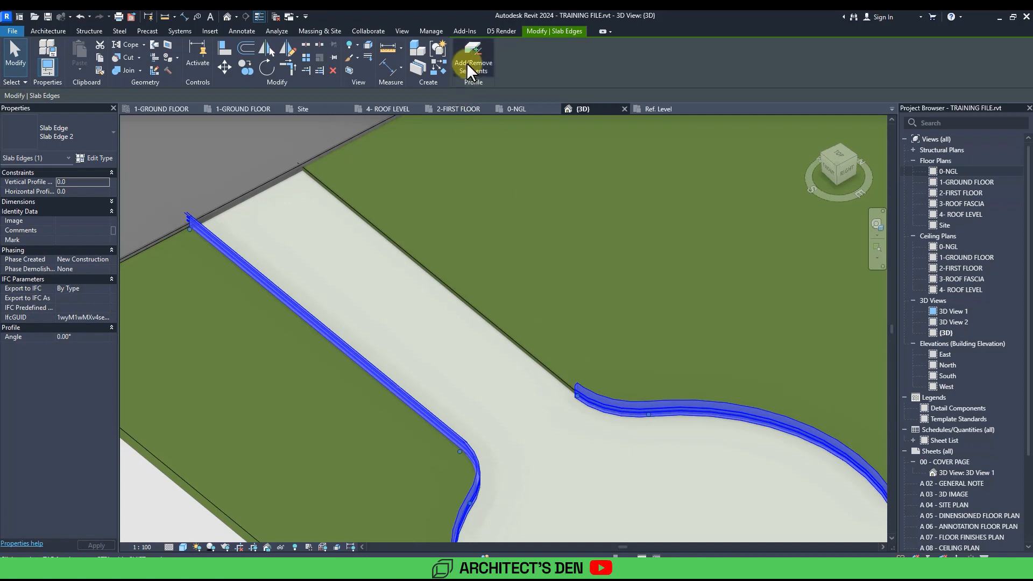
pyautogui.click(468, 63)
pyautogui.click(531, 360)
pyautogui.scroll(-4, 352, 301)
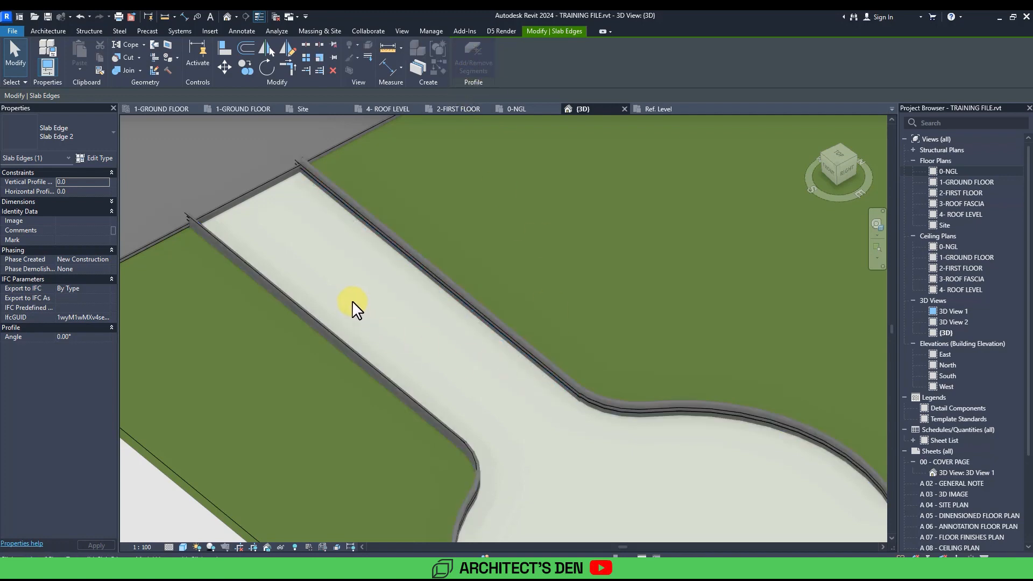
pyautogui.click(419, 325)
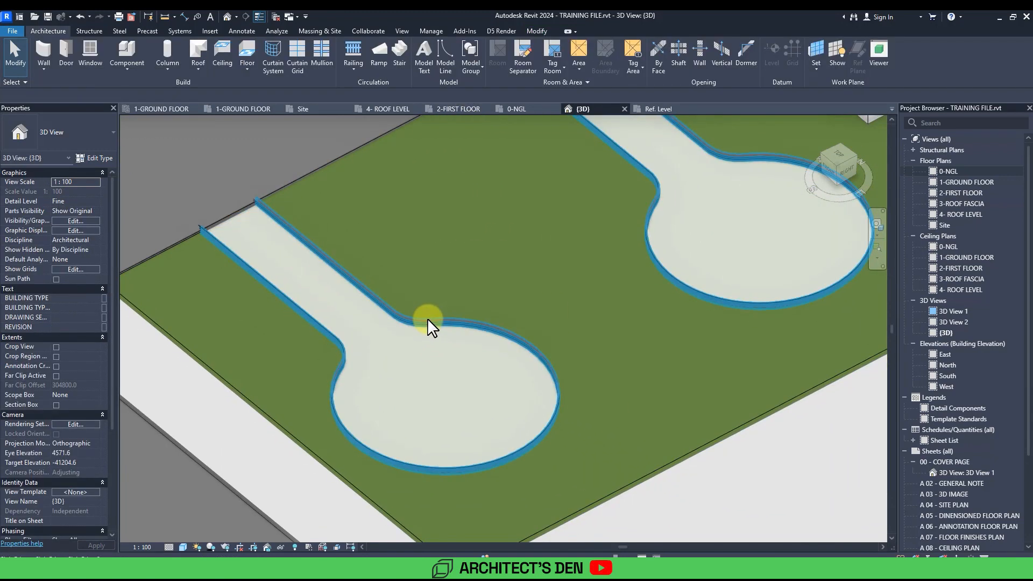
# Step: Set the vertical profile offset of the slab edges around both lawn paths to -75
pyautogui.press('Escape')
pyautogui.scroll(-3, 410, 340)
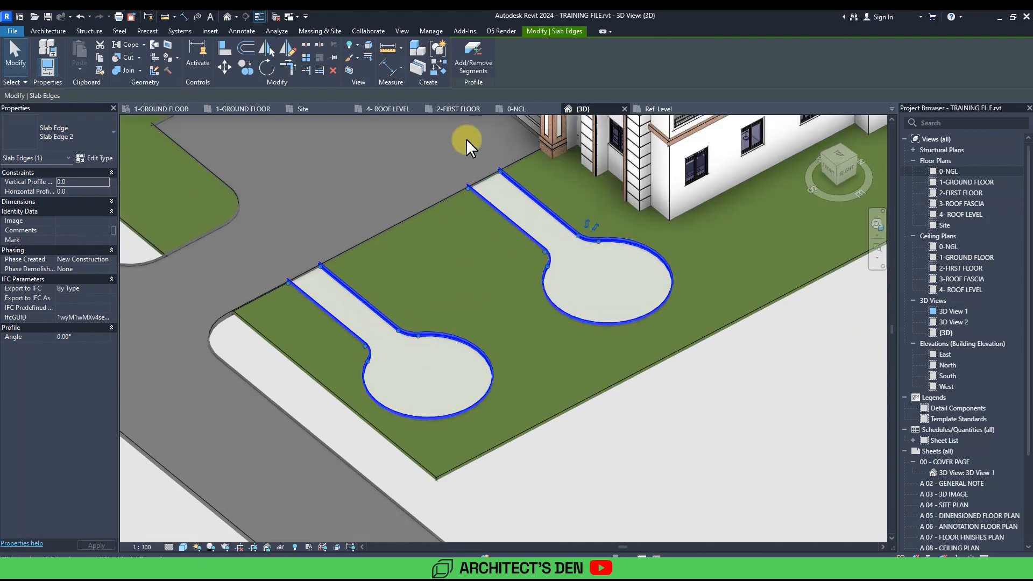
pyautogui.scroll(5, 476, 183)
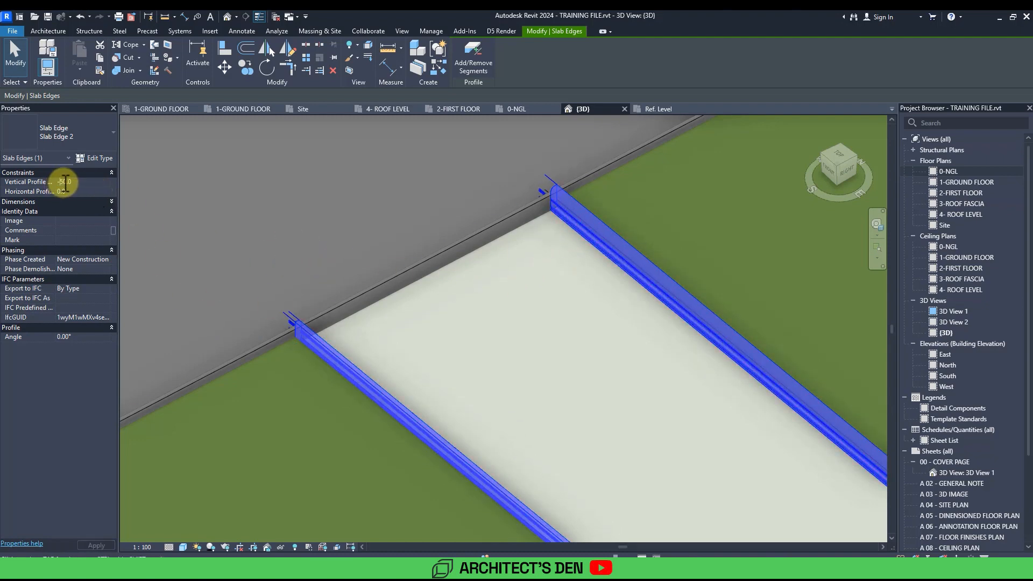
pyautogui.moveTo(64, 182); pyautogui.dragTo(85, 184)
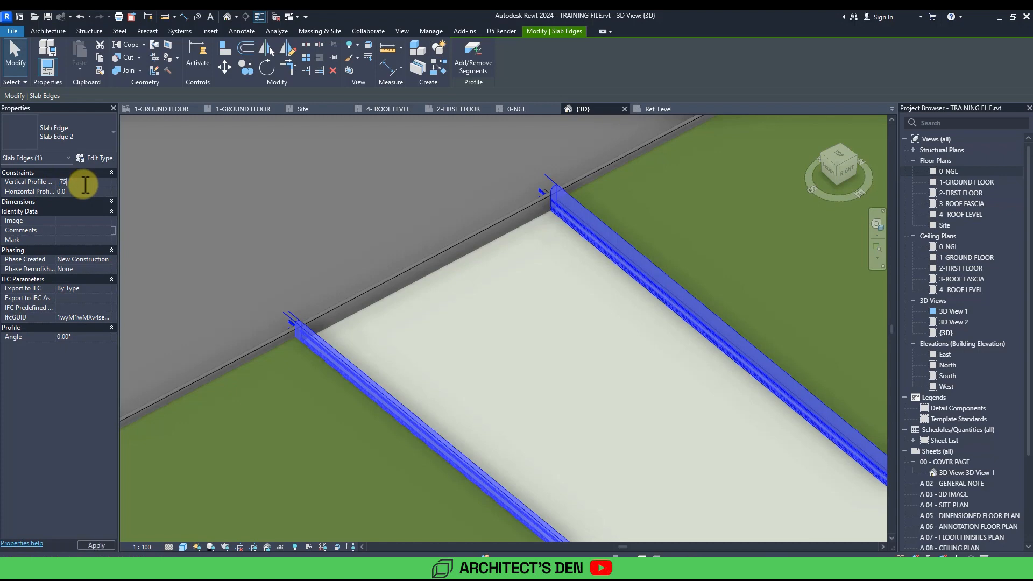
pyautogui.write('-75')
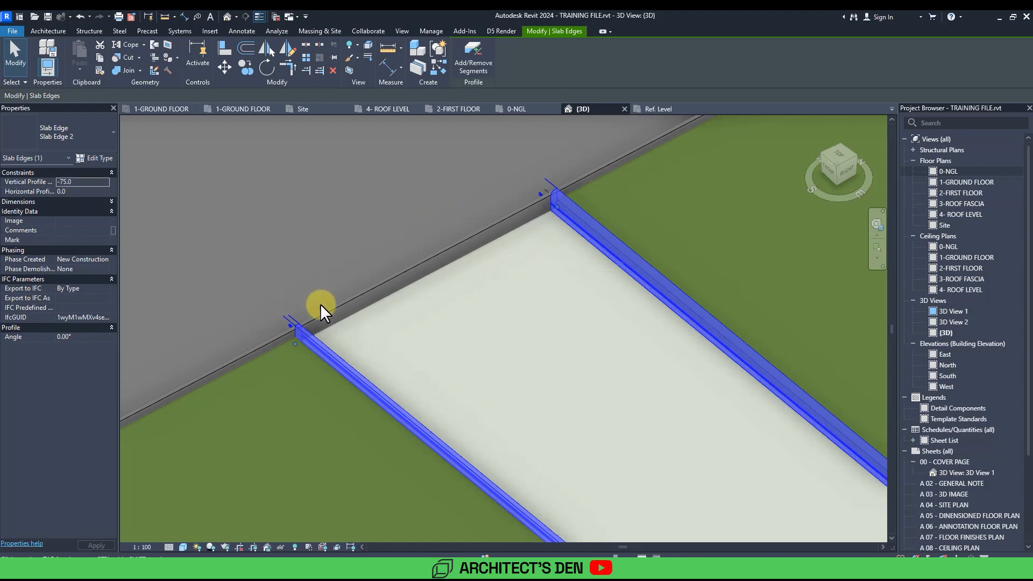
pyautogui.press('Escape')
pyautogui.scroll(-5, 309, 264)
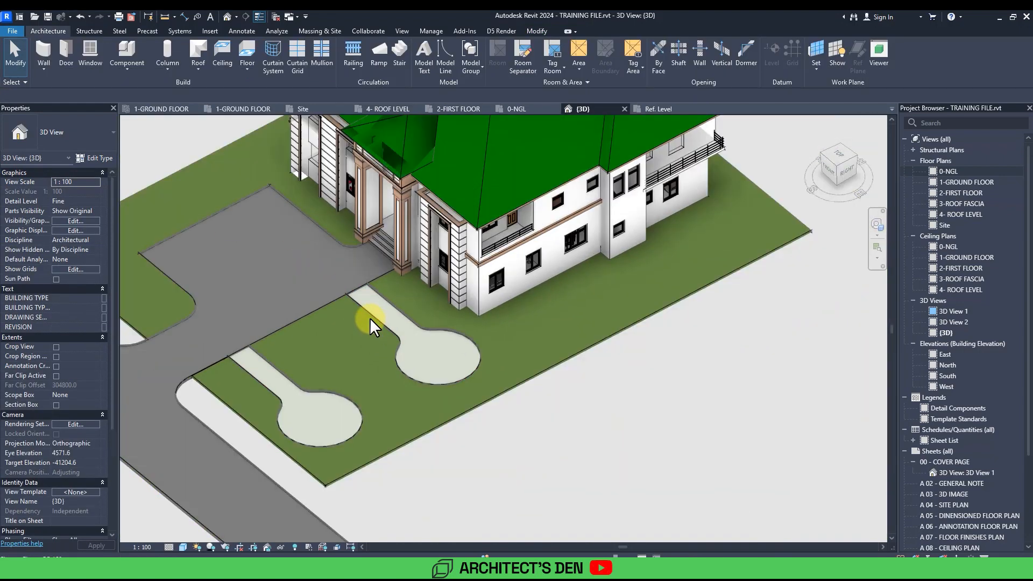
# Step: Open the Site floor plan
pyautogui.scroll(-1, 370, 318)
pyautogui.keyDown('shift'); pyautogui.moveTo(393, 382); pyautogui.dragTo(693, 337, button='middle'); pyautogui.keyUp('shift')
pyautogui.scroll(2, 394, 338)
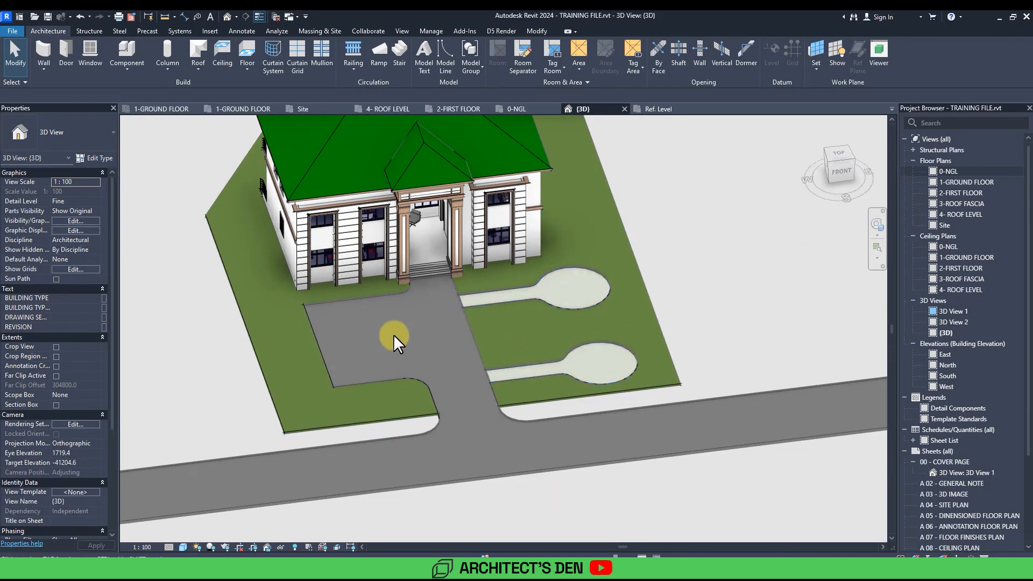
pyautogui.scroll(-3, 394, 338)
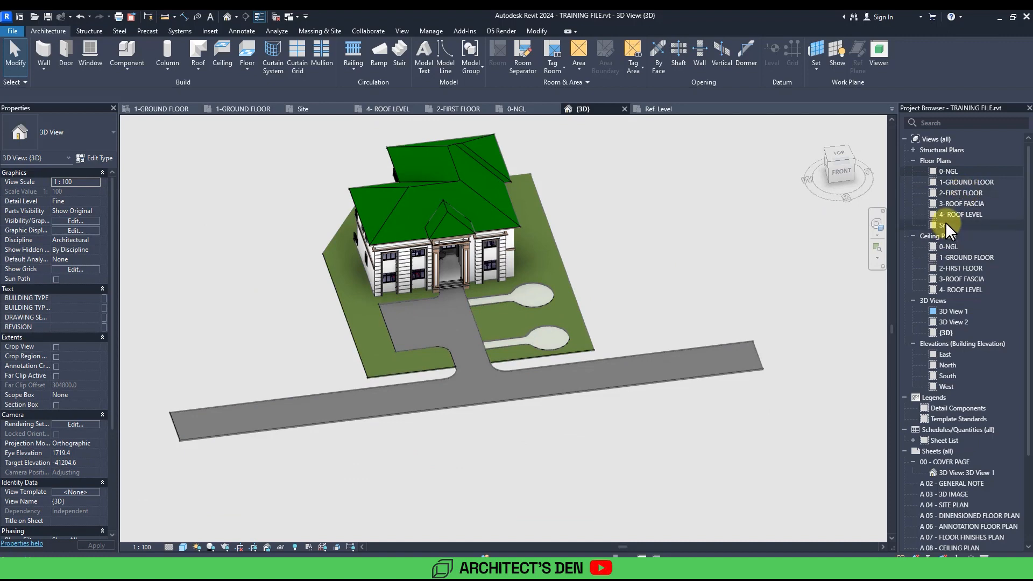
pyautogui.doubleClick(946, 223)
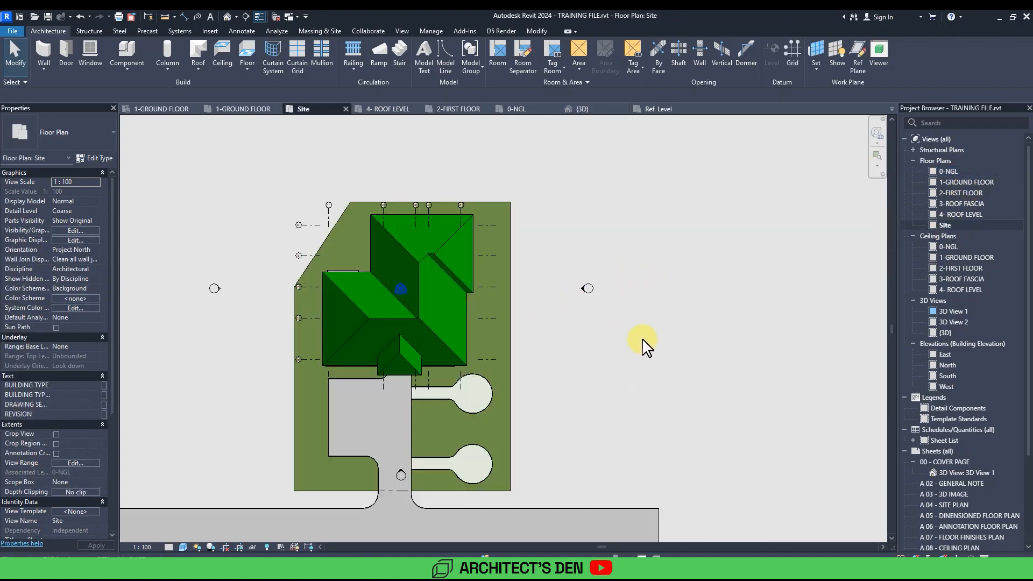
pyautogui.moveTo(636, 351); pyautogui.dragTo(657, 347, button='middle')
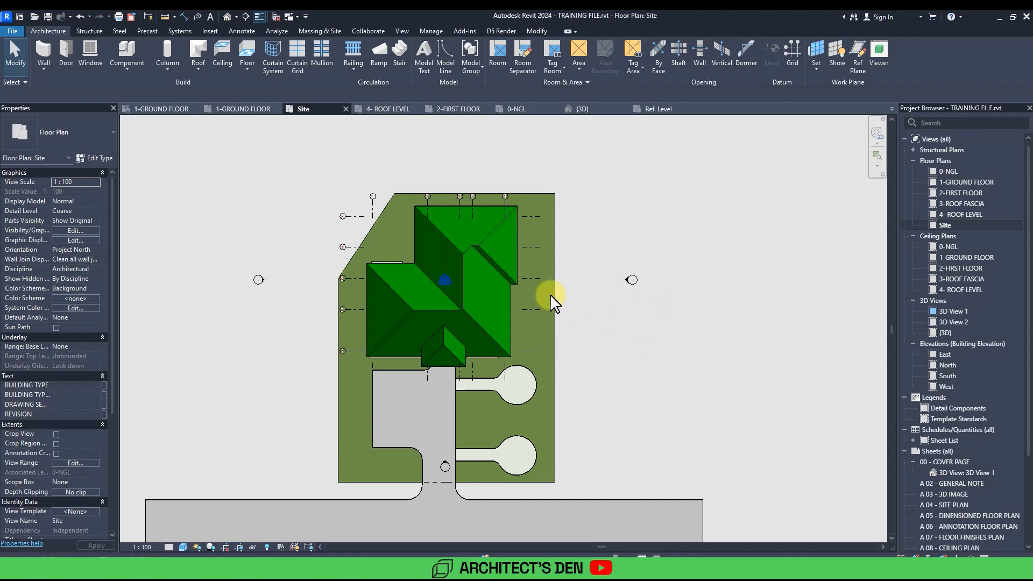
pyautogui.scroll(3, 560, 306)
pyautogui.moveTo(623, 325); pyautogui.dragTo(625, 291, button='middle')
pyautogui.scroll(-2, 654, 328)
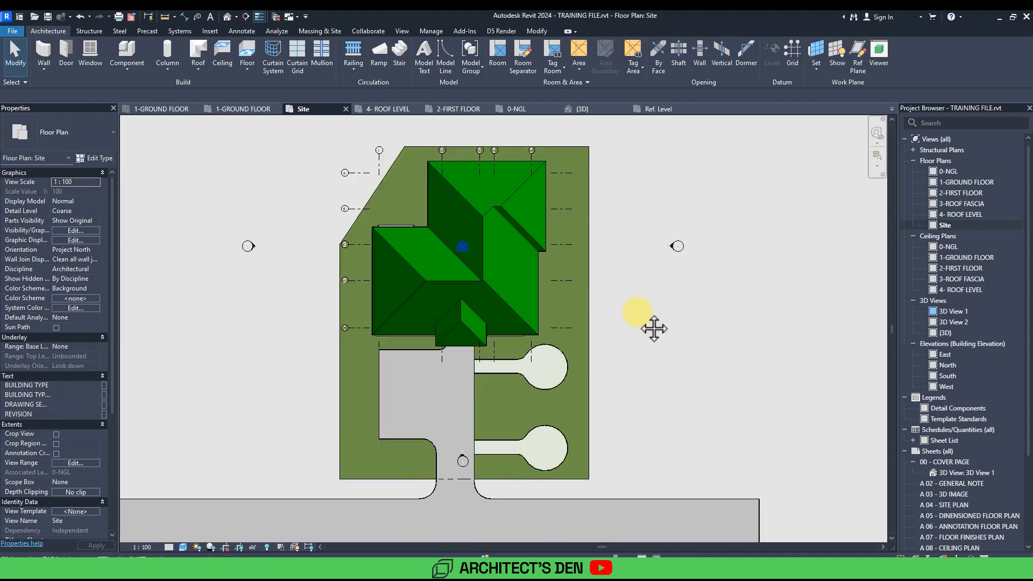
pyautogui.moveTo(654, 328); pyautogui.dragTo(630, 327, button='middle')
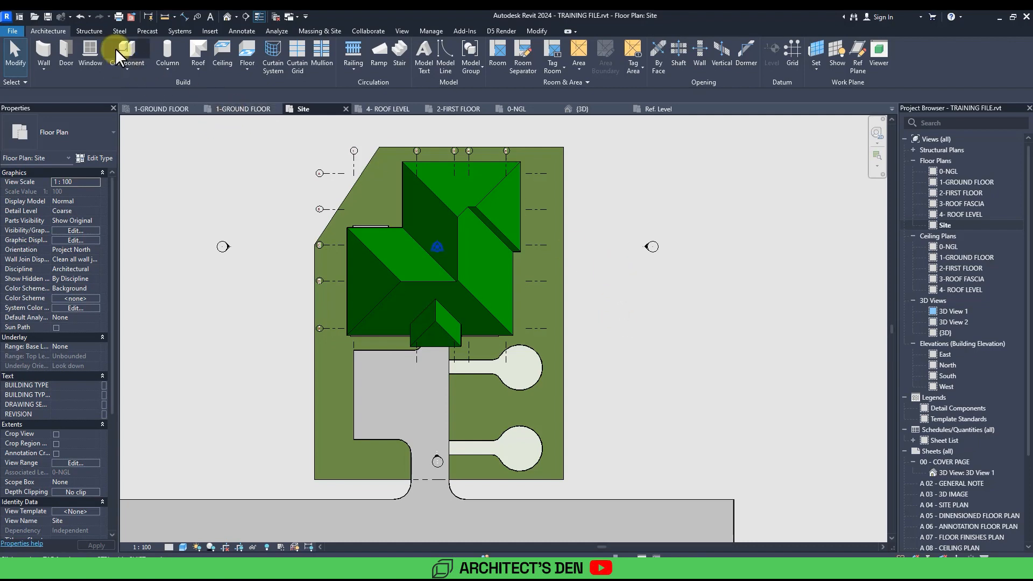
# Step: Start placing a component and load the tree49 small family from the library's Entourage TREES folder
pyautogui.click(129, 51)
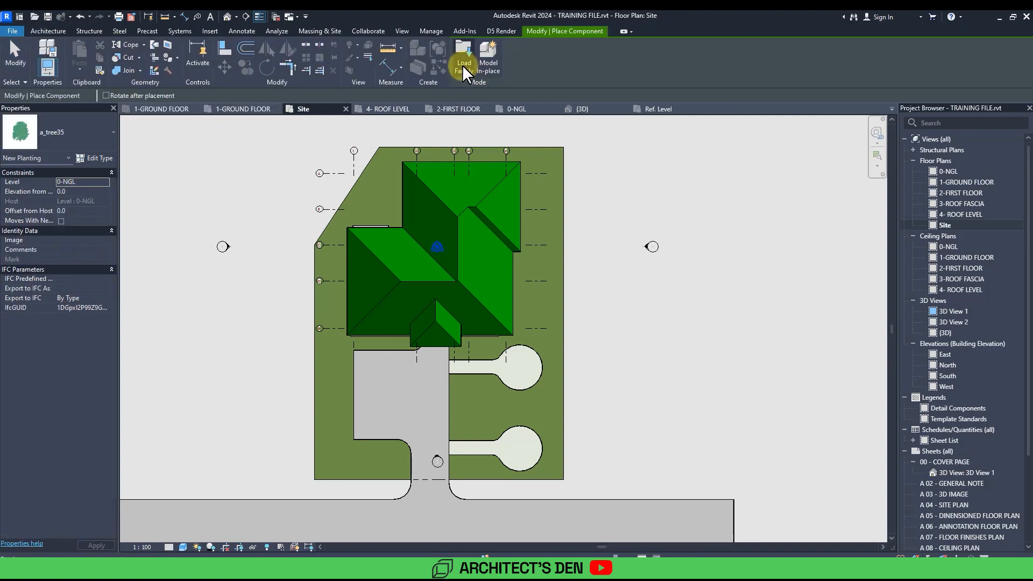
pyautogui.click(462, 64)
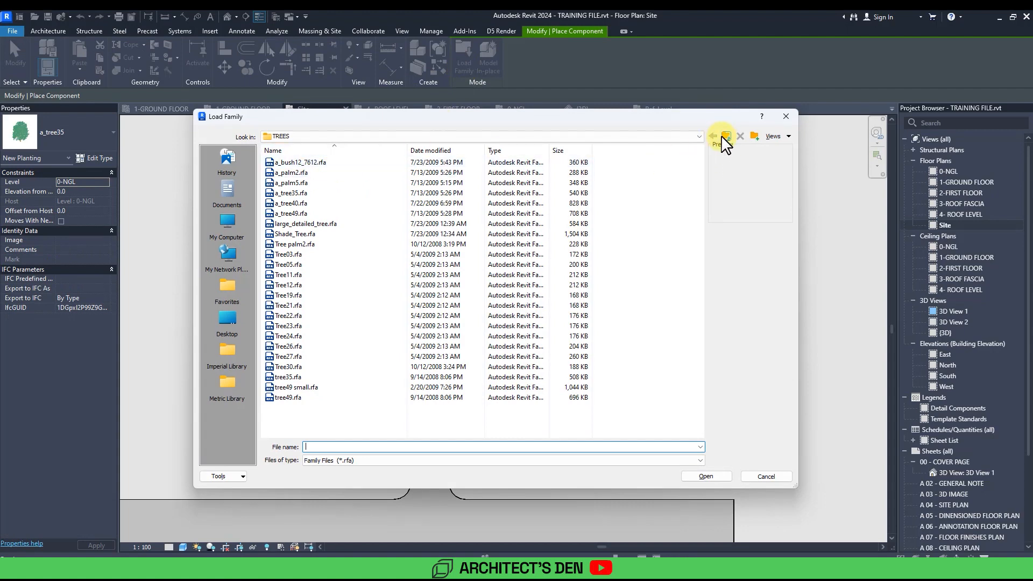
pyautogui.click(725, 136)
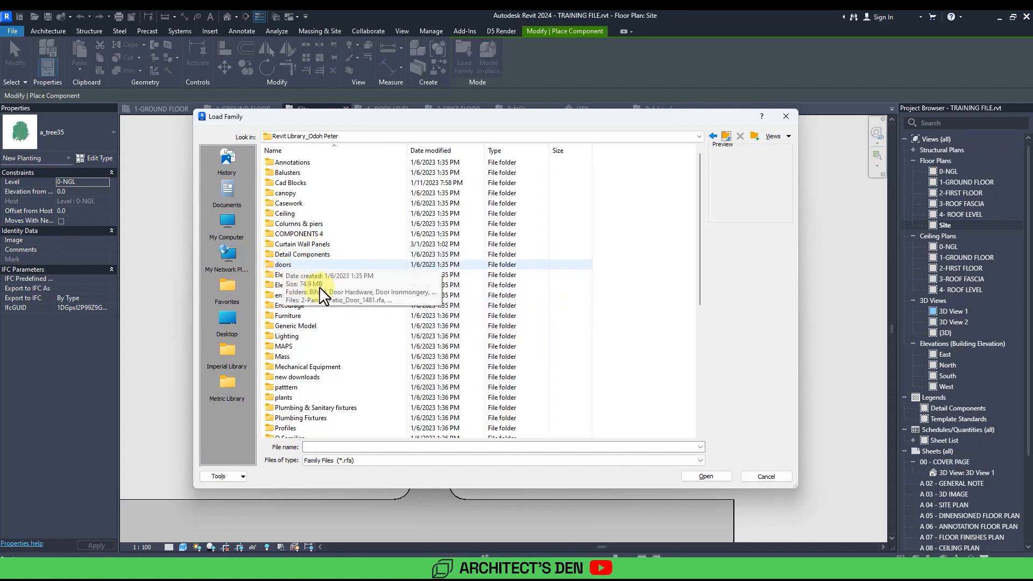
pyautogui.scroll(-3, 323, 318)
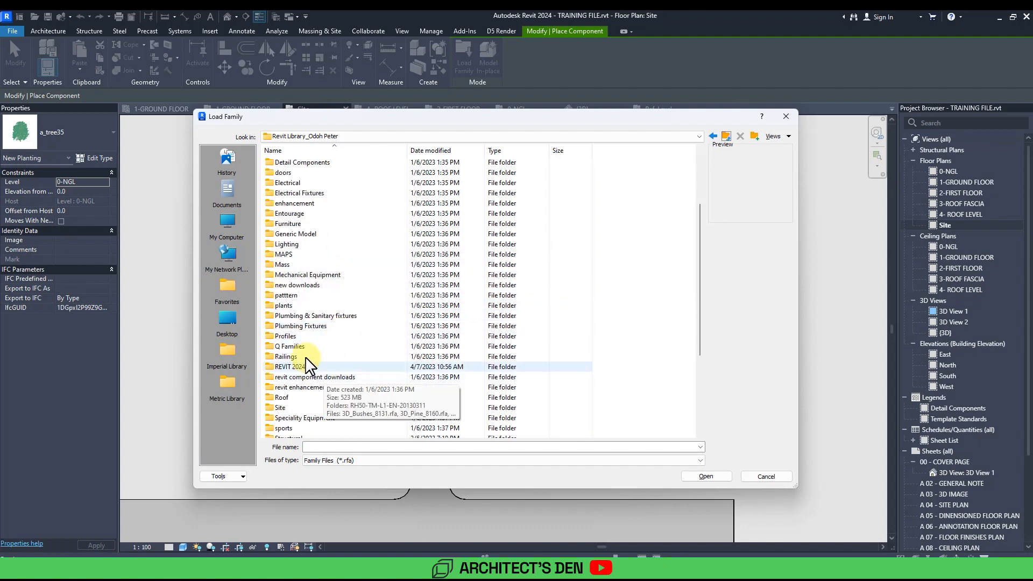
pyautogui.doubleClick(285, 214)
pyautogui.click(284, 255)
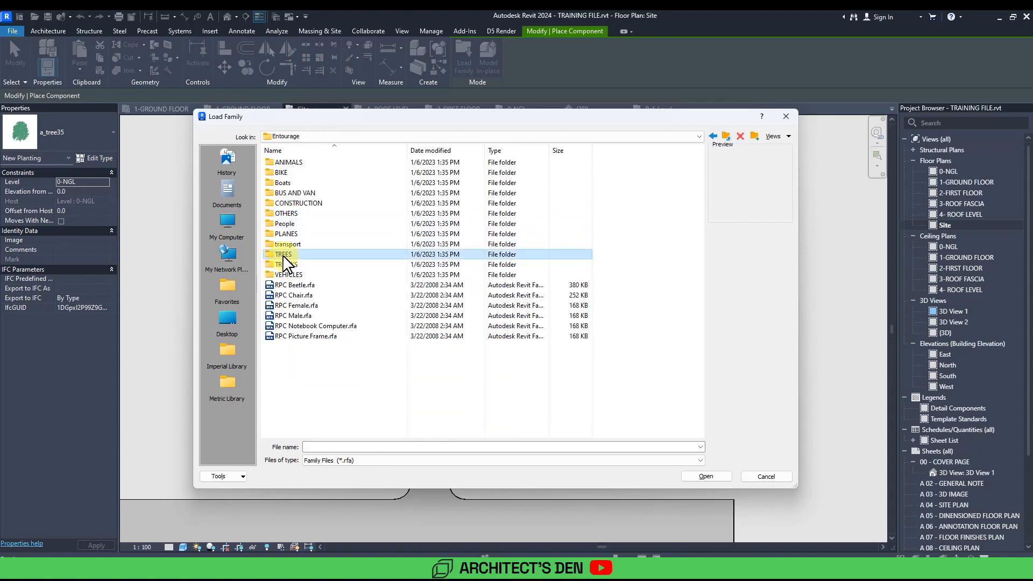
pyautogui.doubleClick(284, 255)
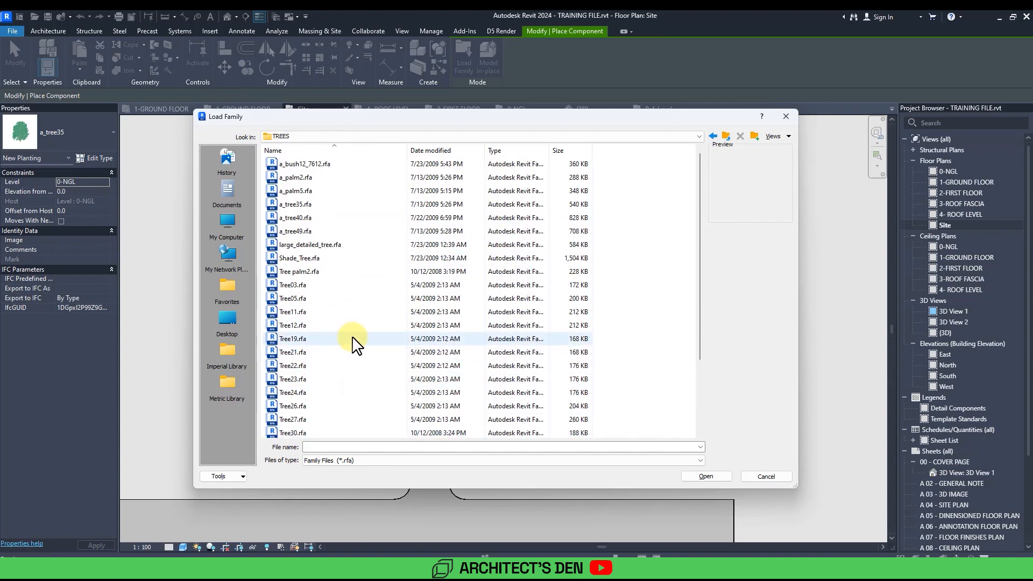
pyautogui.keyDown('ctrl'); pyautogui.scroll(2, 353, 344); pyautogui.keyUp('ctrl')
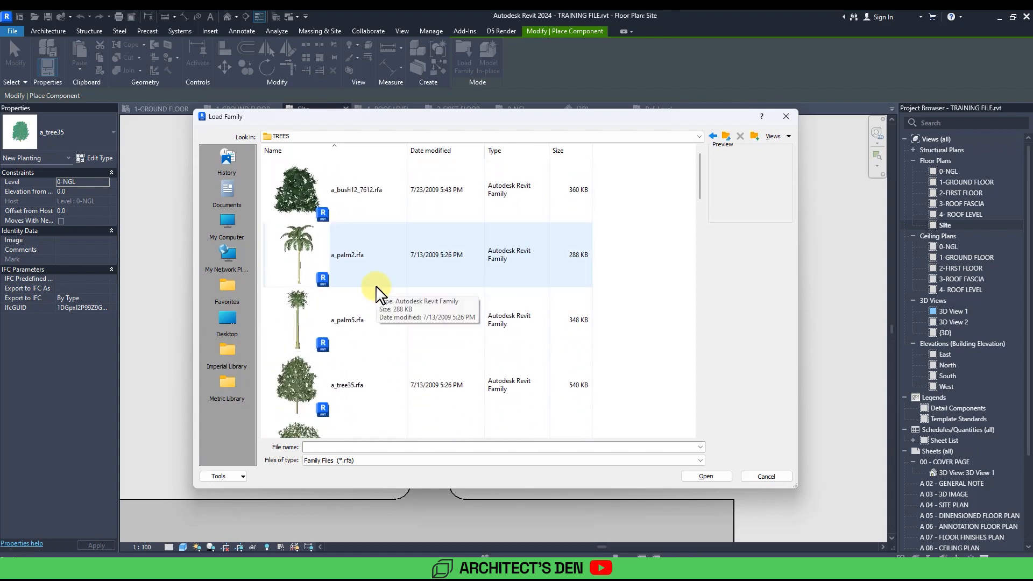
pyautogui.scroll(-10, 581, 270)
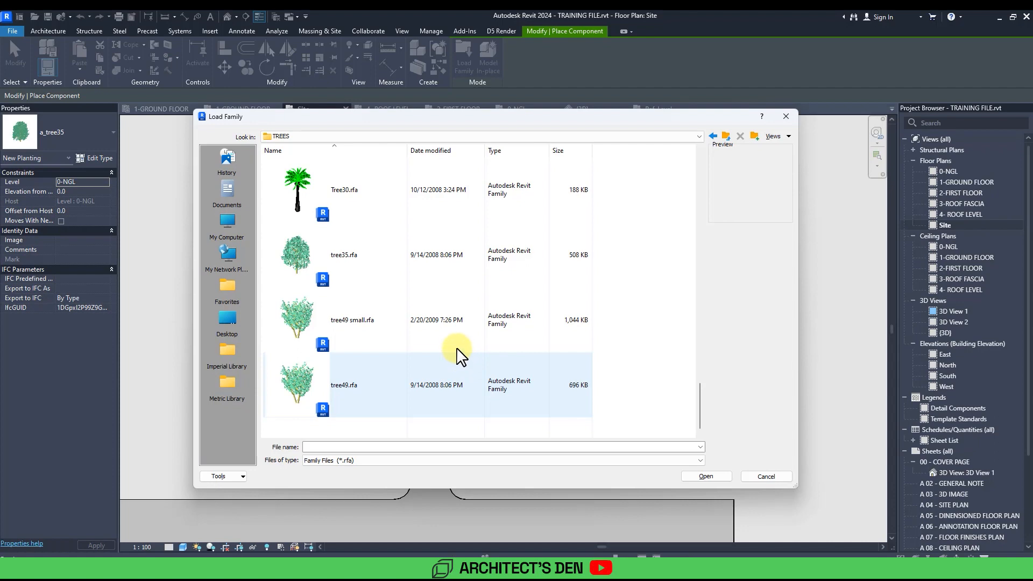
pyautogui.doubleClick(428, 330)
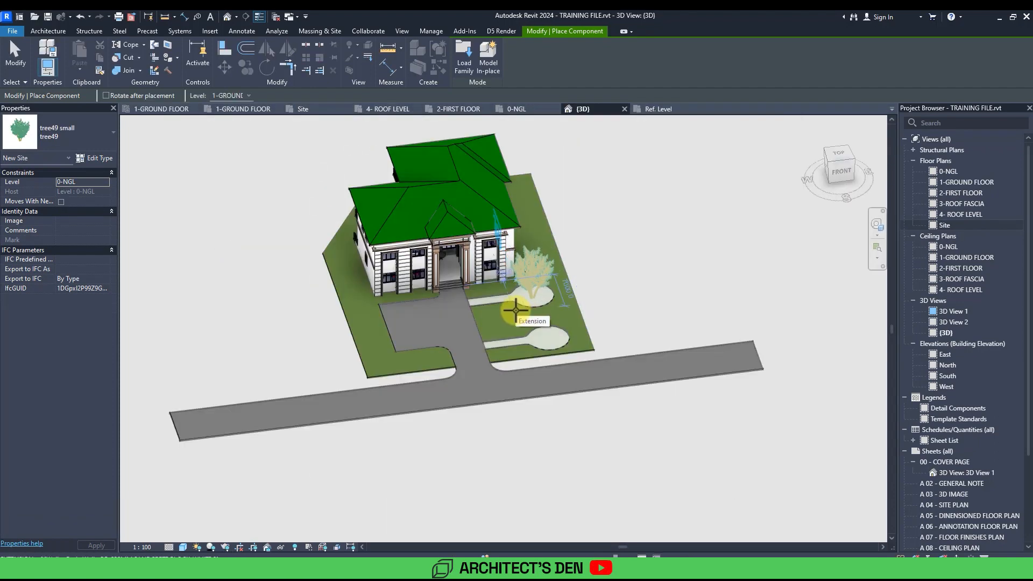
# Step: Place a tree49 small tree on the circular area of each lawn path in the {3D} view
pyautogui.click(514, 306)
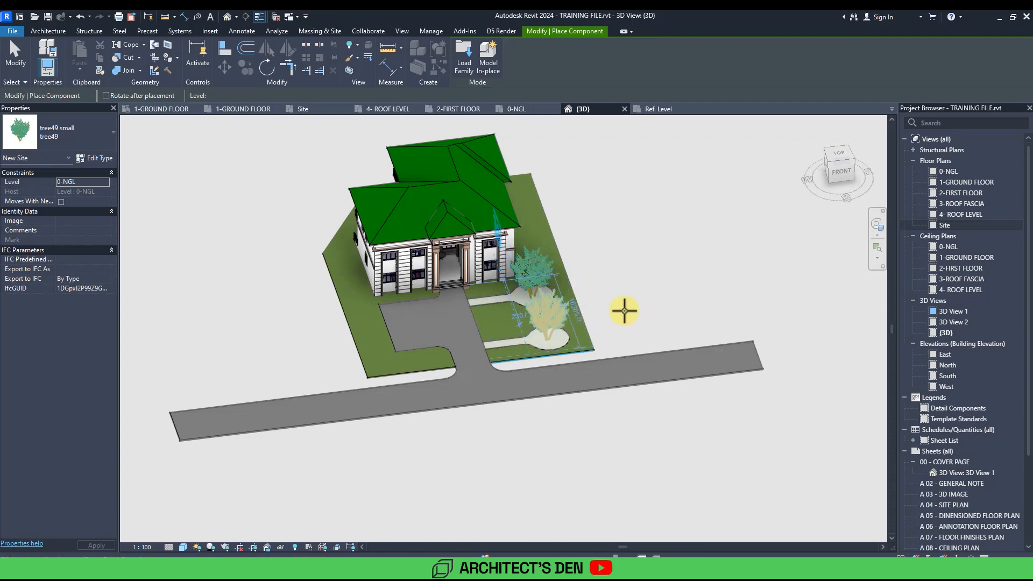
pyautogui.press('Escape')
pyautogui.press('Escape')
# Step: Check the type properties of the tree on the lower path for a size setting
pyautogui.click(559, 311)
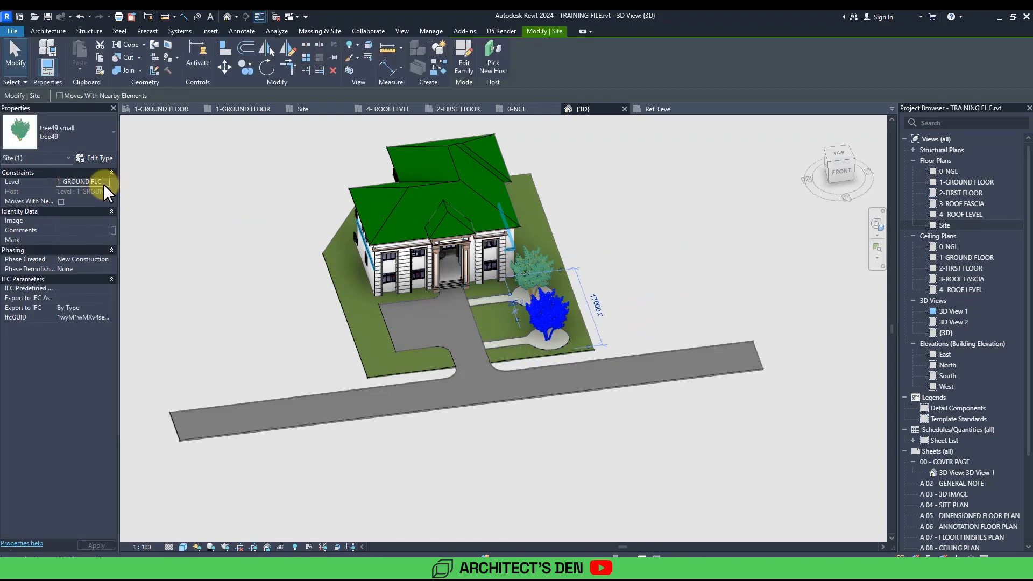
pyautogui.click(96, 157)
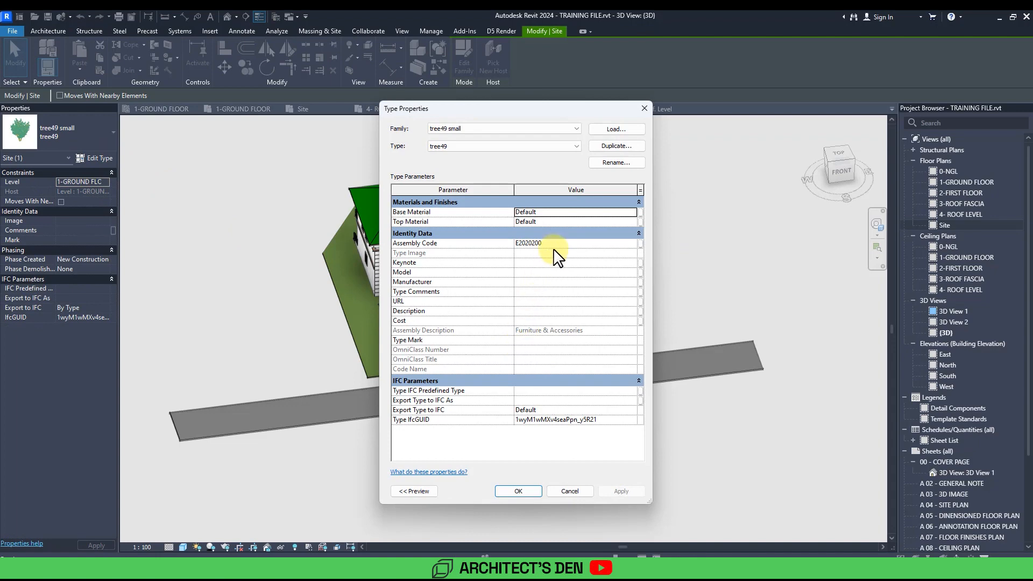
pyautogui.press('Escape')
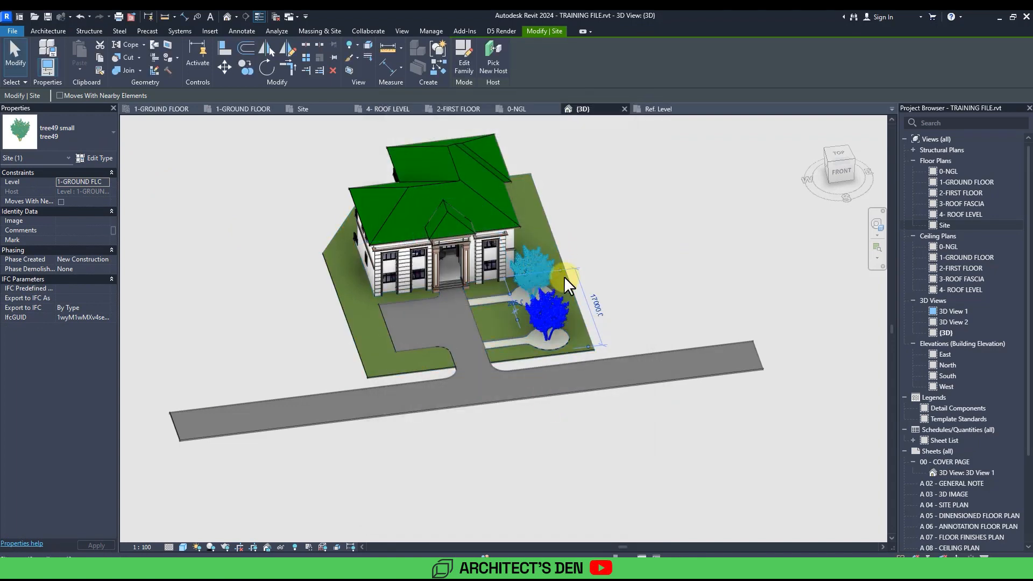
# Step: Move the upper tree further onto the upper path's circular area in the 1-GROUND FLOOR plan
pyautogui.click(543, 269)
pyautogui.click(548, 312)
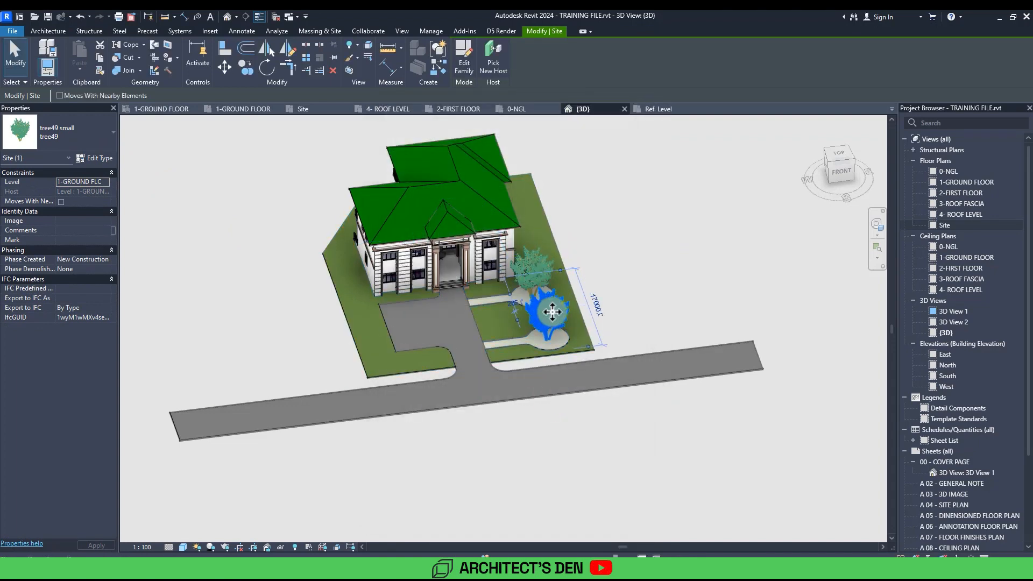
pyautogui.doubleClick(956, 183)
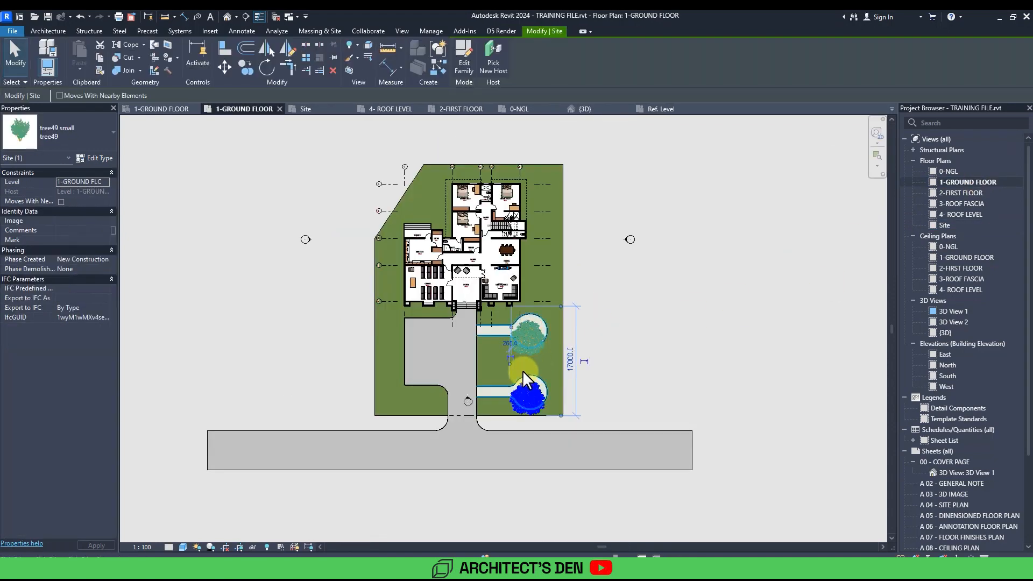
pyautogui.scroll(7, 524, 360)
pyautogui.click(535, 316)
pyautogui.moveTo(518, 312); pyautogui.dragTo(544, 257)
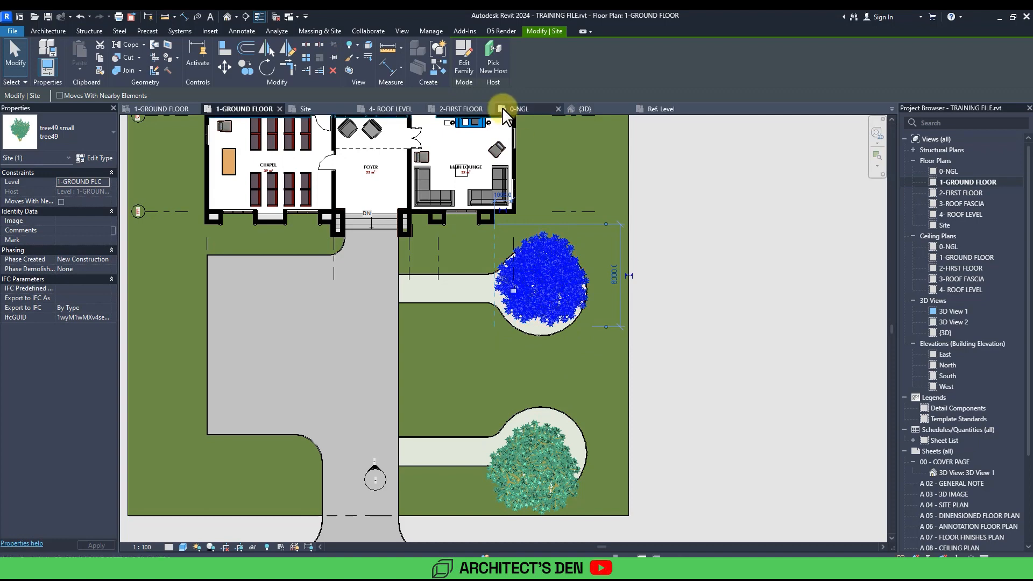
pyautogui.press('Escape')
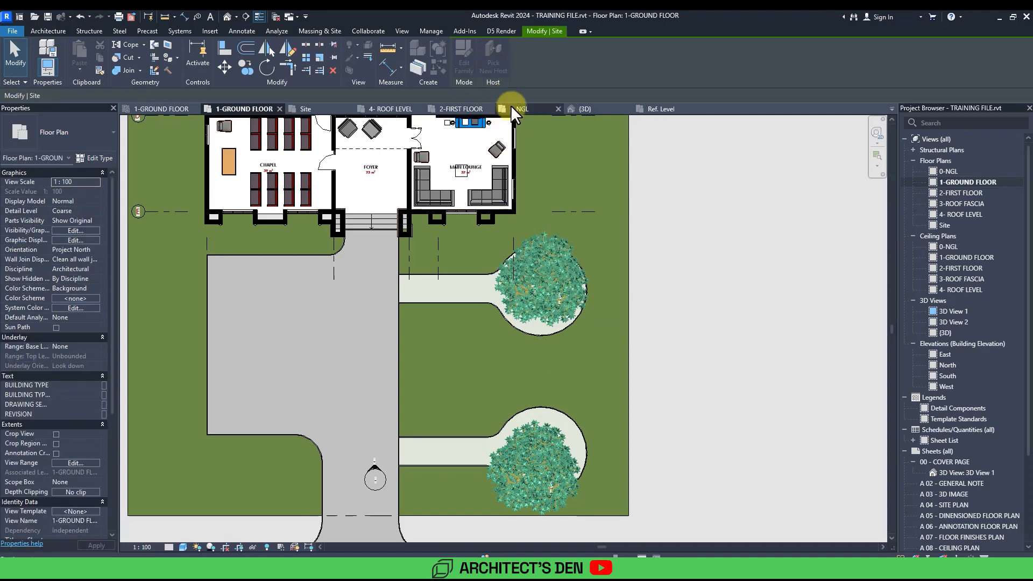
# Step: Open the family of the upper path's tree for editing
pyautogui.click(548, 246)
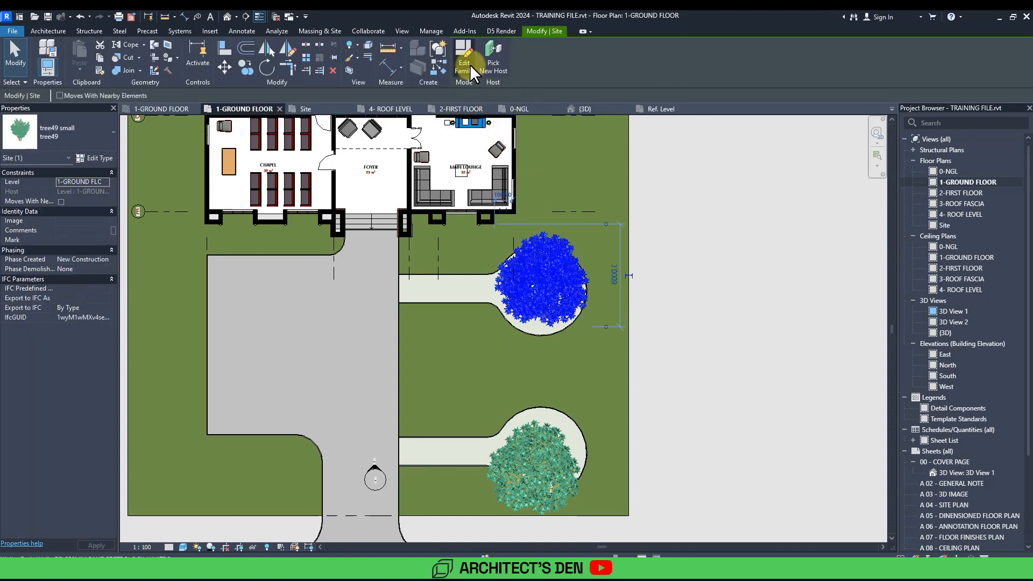
pyautogui.click(470, 64)
pyautogui.click(502, 286)
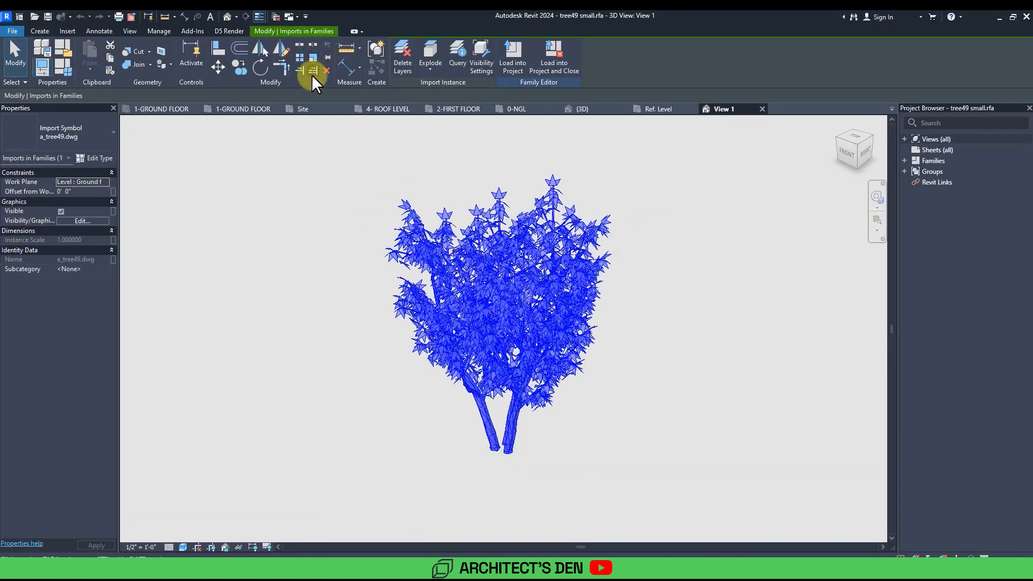
pyautogui.click(313, 56)
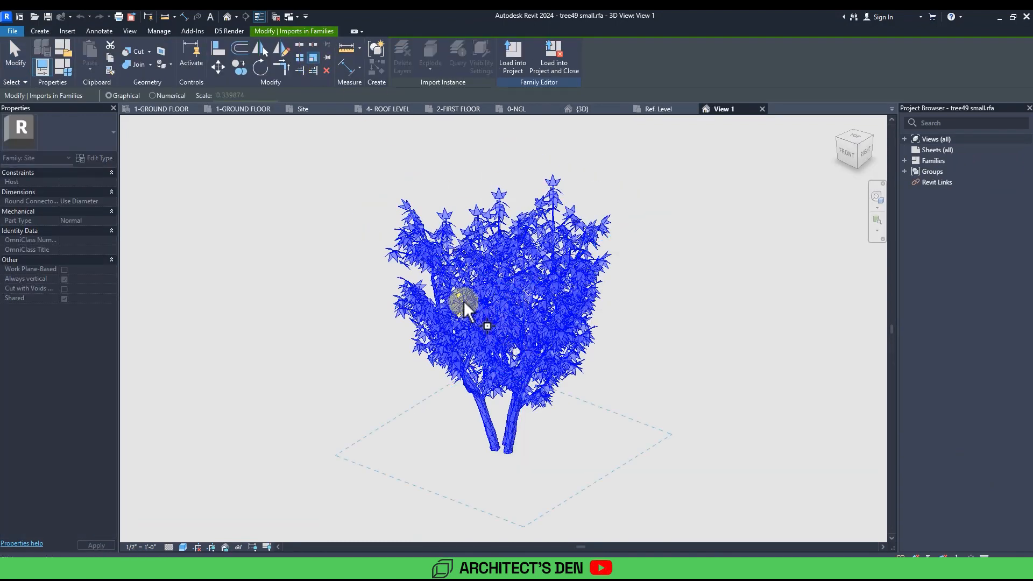
pyautogui.press('Escape')
# Step: Scale the imported tree graphically to about 0.59 in the family's Ground floor plan, with the reference plane intersection as origin
pyautogui.click(909, 139)
pyautogui.doubleClick(942, 150)
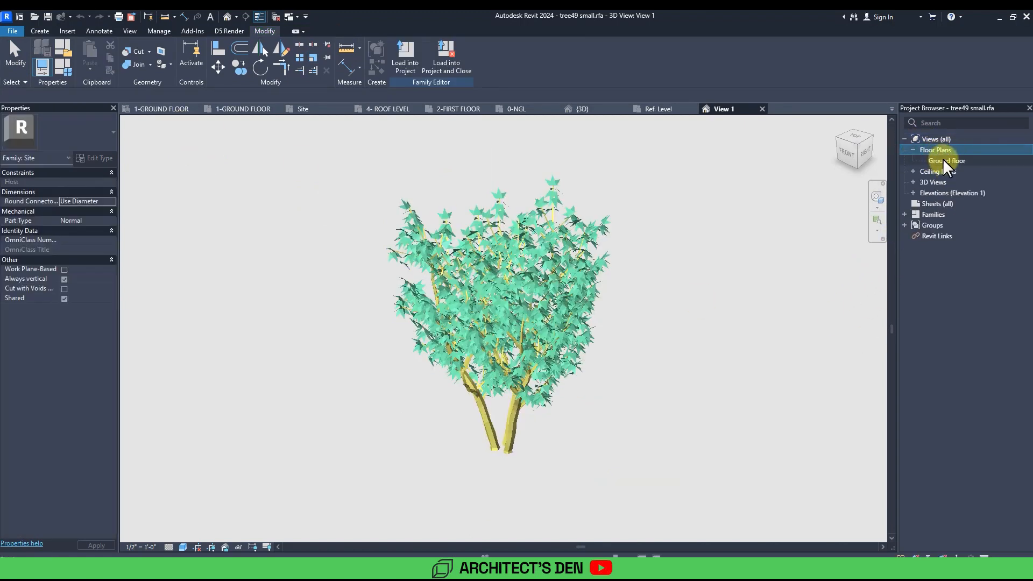
pyautogui.doubleClick(944, 161)
pyautogui.click(571, 334)
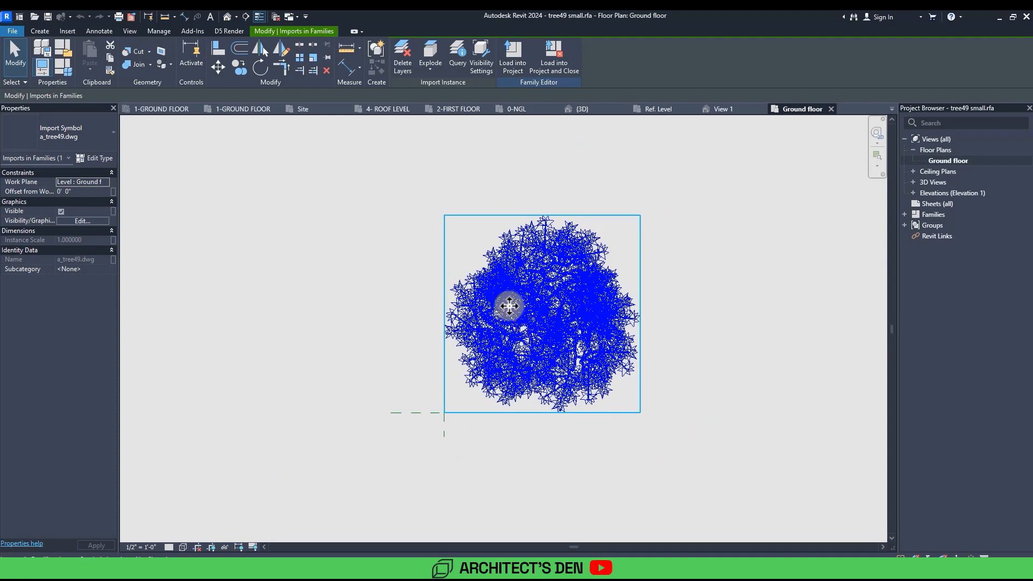
pyautogui.click(311, 57)
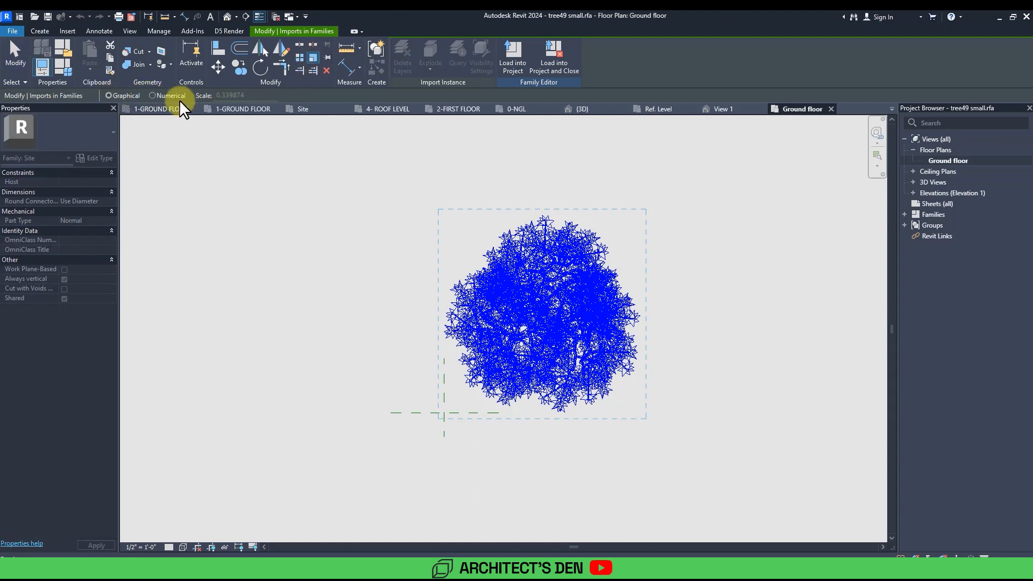
pyautogui.click(444, 413)
pyautogui.click(646, 412)
pyautogui.click(560, 412)
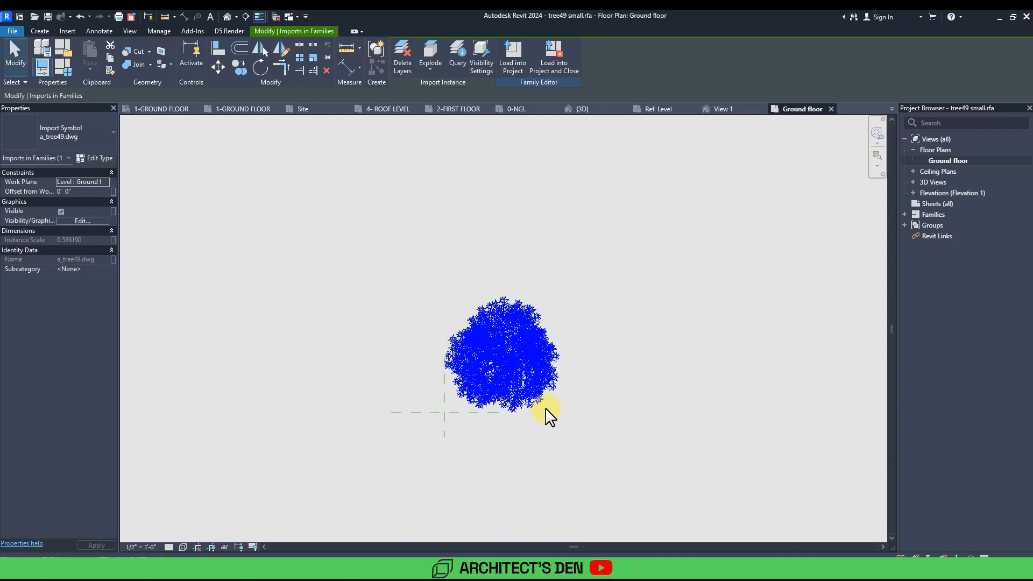
# Step: Load the rescaled tree family into the TRAINING FILE project, overwriting the existing version and its parameter values
pyautogui.click(599, 355)
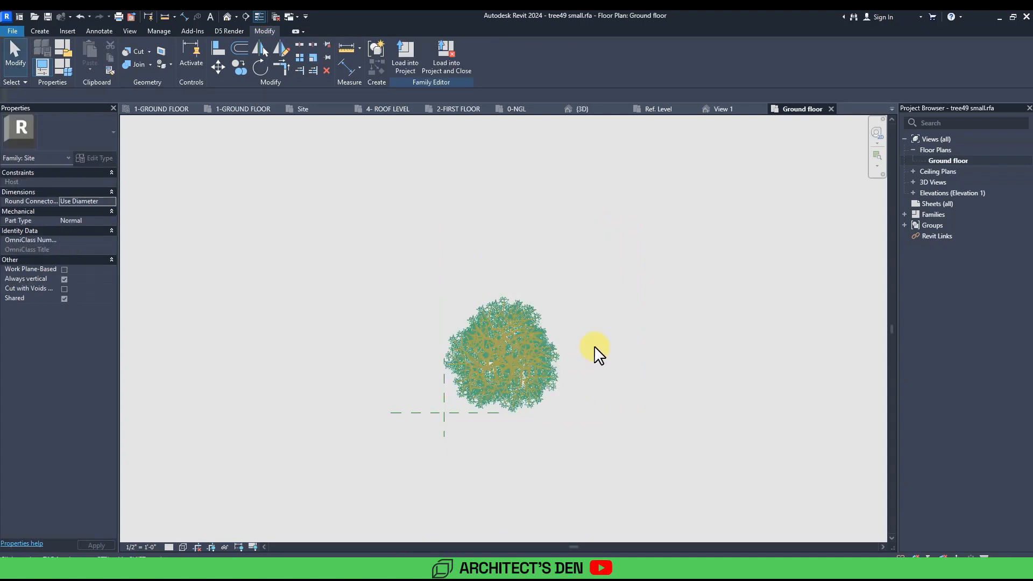
pyautogui.click(503, 354)
pyautogui.press('Escape')
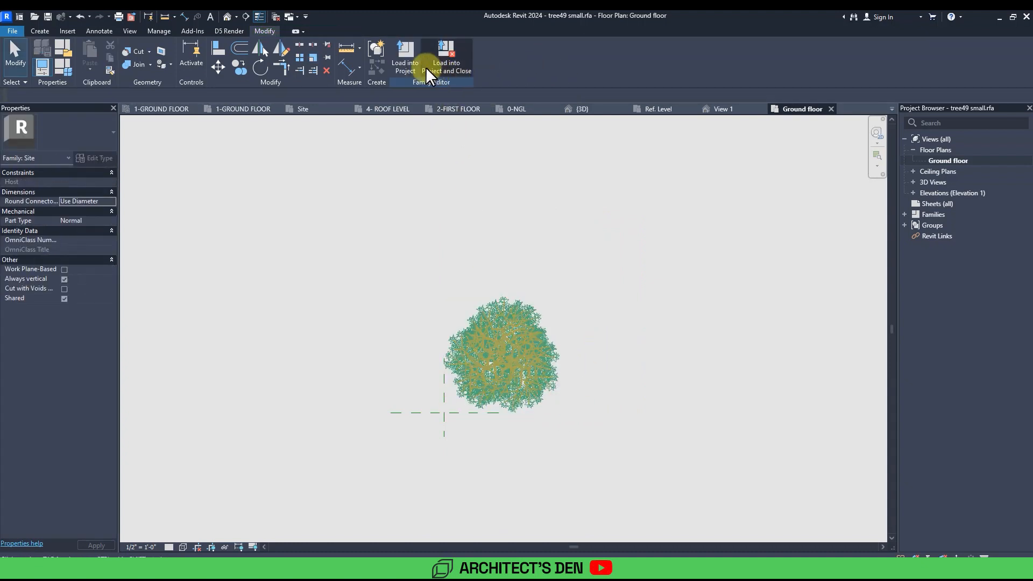
pyautogui.click(402, 60)
pyautogui.click(488, 372)
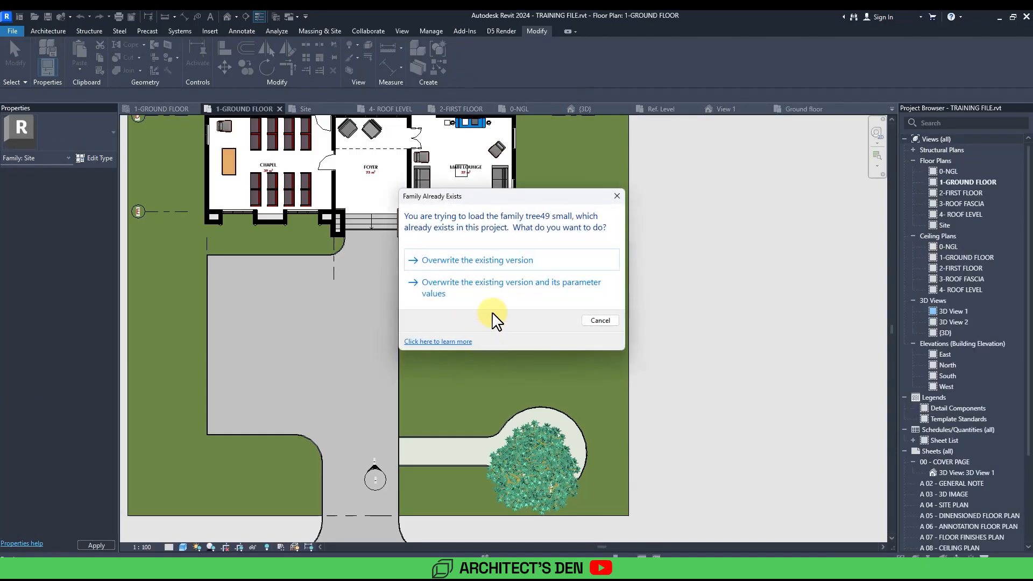
pyautogui.click(493, 295)
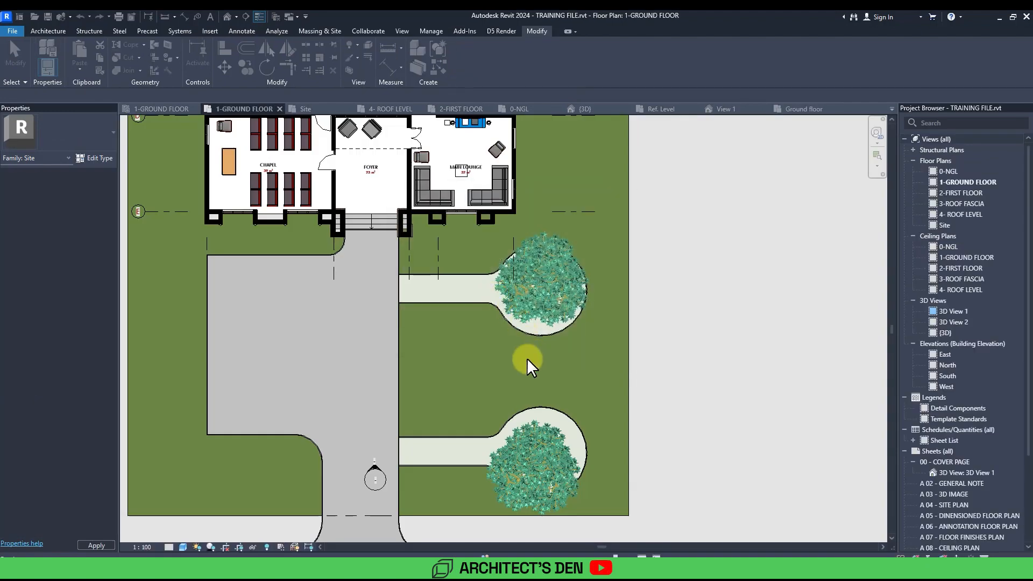
pyautogui.click(586, 335)
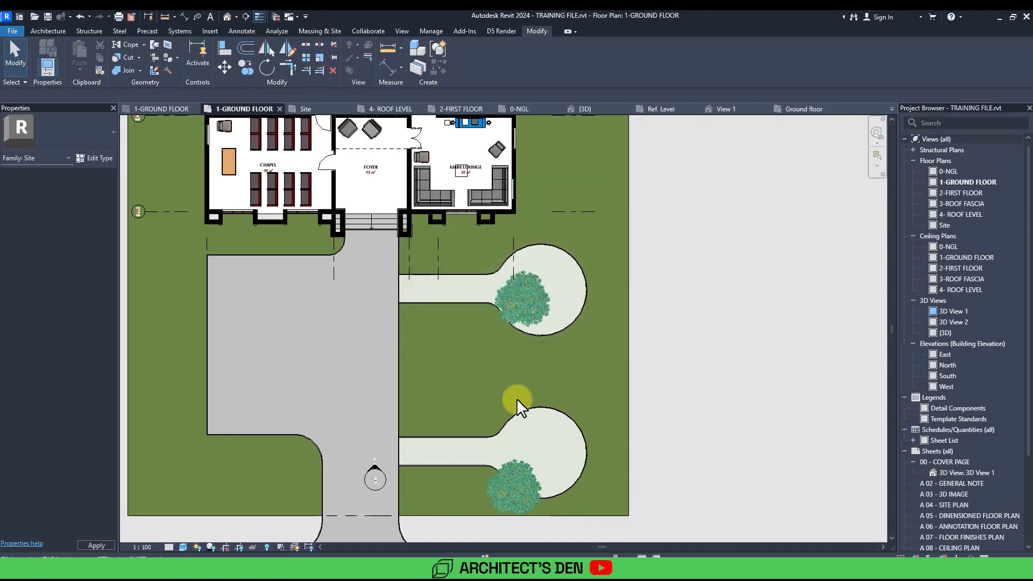
# Step: Move the two resized trees onto the middle of the upper and lower paths' circular areas
pyautogui.scroll(2, 501, 362)
pyautogui.click(511, 273)
pyautogui.moveTo(511, 273); pyautogui.dragTo(546, 261)
pyautogui.scroll(-2, 538, 286)
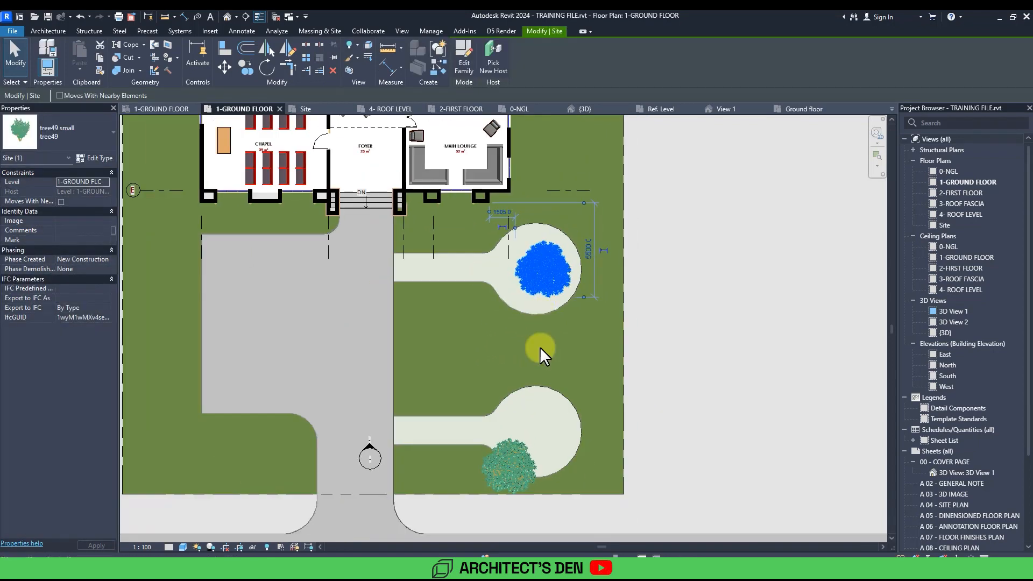
pyautogui.click(508, 460)
pyautogui.moveTo(508, 461); pyautogui.dragTo(537, 439)
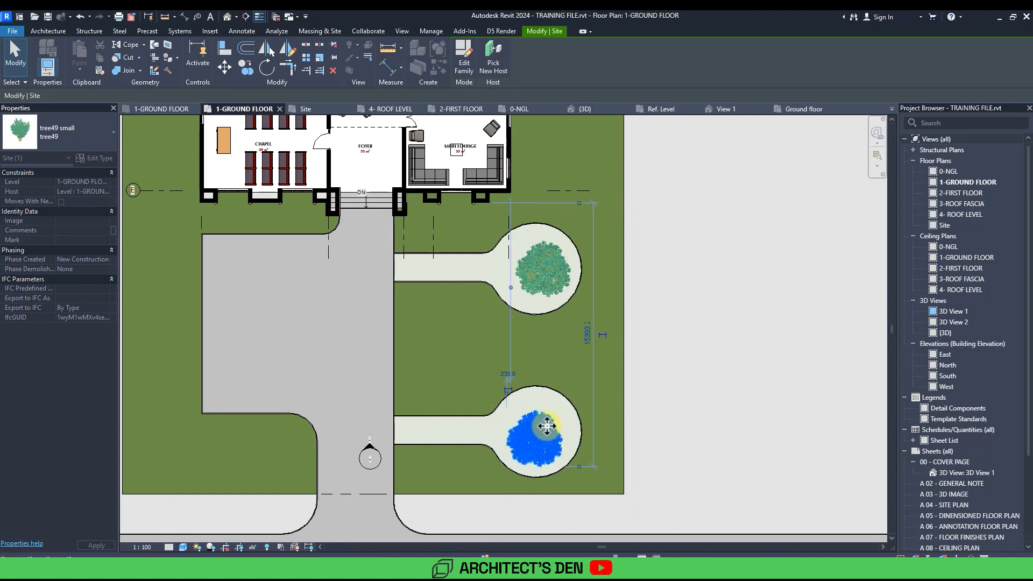
# Step: Return to the upper tree's family and close its Ground floor view
pyautogui.click(392, 367)
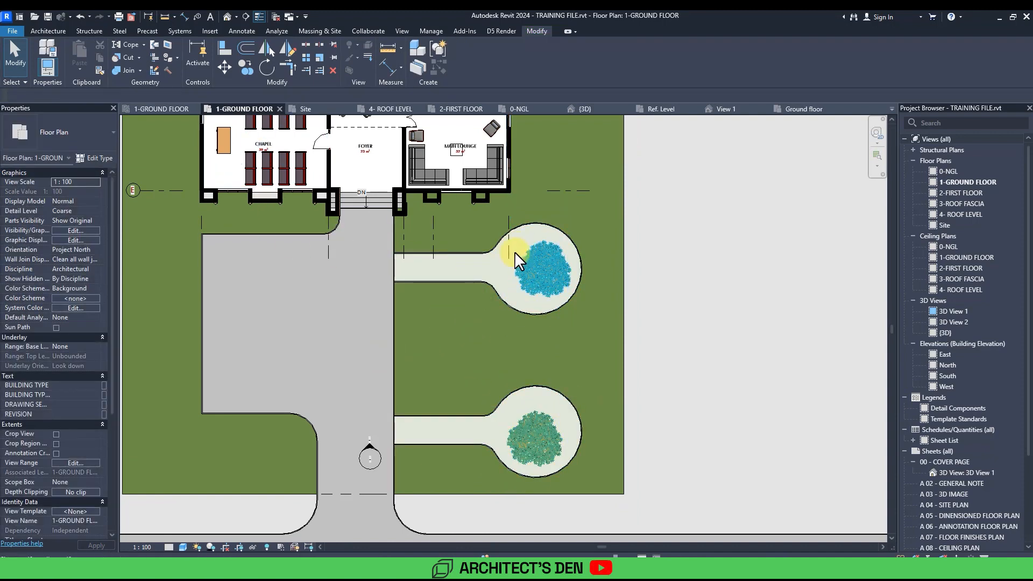
pyautogui.doubleClick(541, 263)
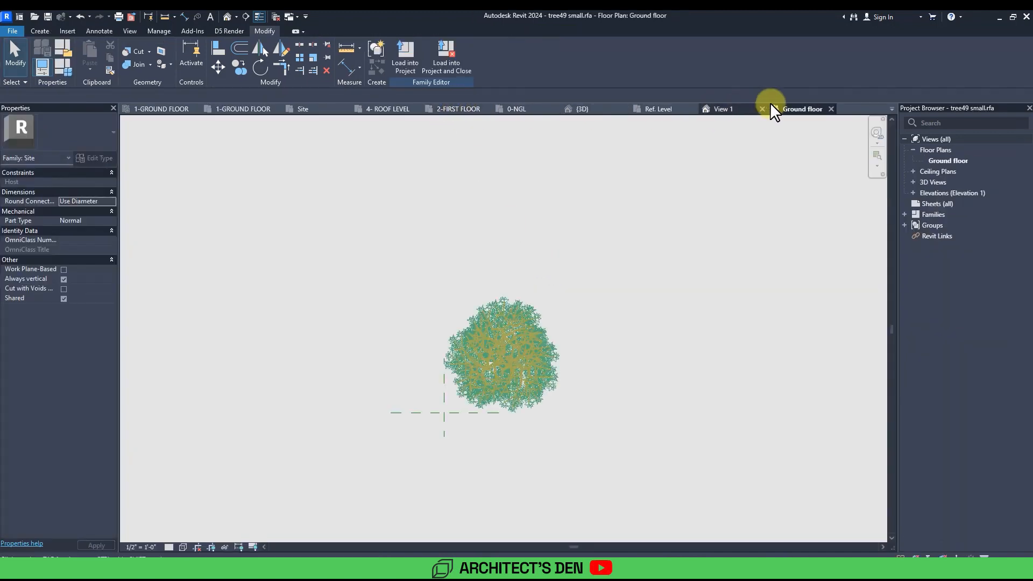
pyautogui.click(832, 109)
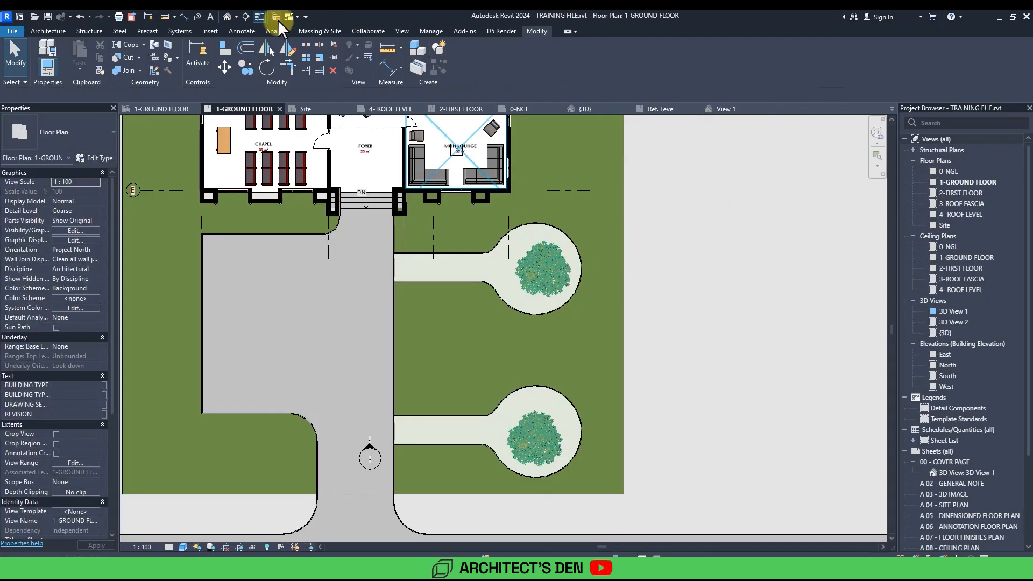
# Step: Examine the size and placement of the two trees on the stone paths in the 3D view
pyautogui.click(231, 18)
pyautogui.keyDown('shift'); pyautogui.moveTo(506, 280); pyautogui.dragTo(360, 321, button='middle'); pyautogui.keyUp('shift')
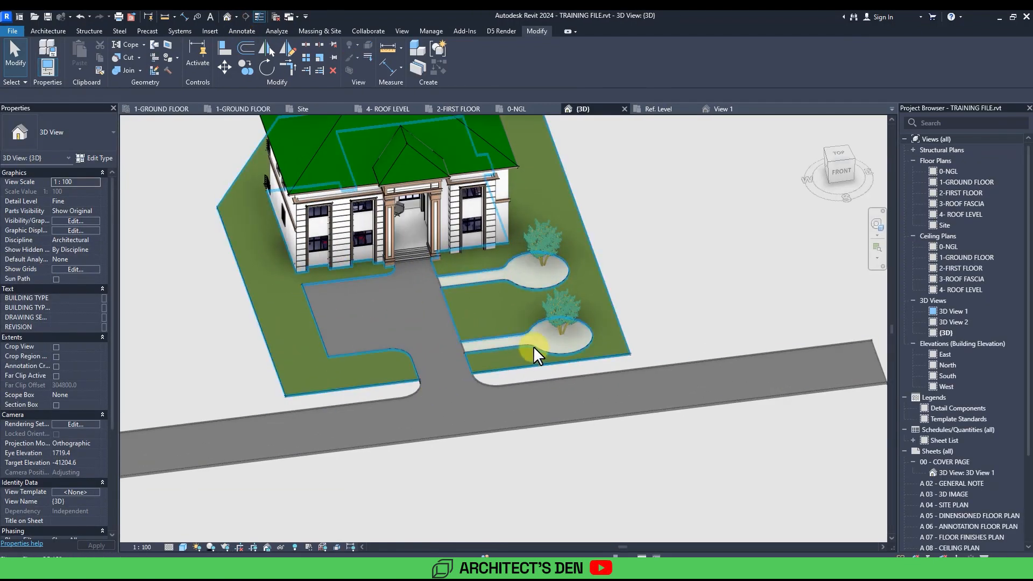
pyautogui.keyDown('shift'); pyautogui.moveTo(533, 351); pyautogui.dragTo(538, 355, button='middle'); pyautogui.keyUp('shift')
pyautogui.moveTo(657, 350)
pyautogui.keyDown('shift'); pyautogui.mouseDown(button='middle')
pyautogui.moveTo(595, 369)
pyautogui.moveTo(560, 362)
pyautogui.moveTo(670, 353)
pyautogui.mouseUp(button='middle'); pyautogui.keyUp('shift')
pyautogui.scroll(-4, 565, 374)
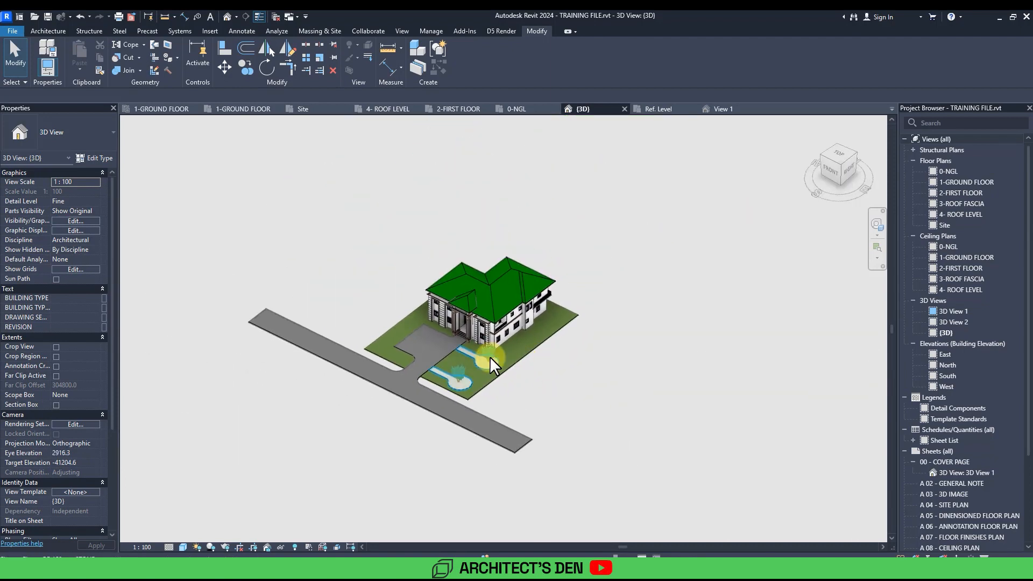
pyautogui.scroll(5, 514, 375)
pyautogui.scroll(2, 514, 375)
pyautogui.keyDown('shift'); pyautogui.moveTo(670, 412); pyautogui.dragTo(742, 373, button='middle'); pyautogui.keyUp('shift')
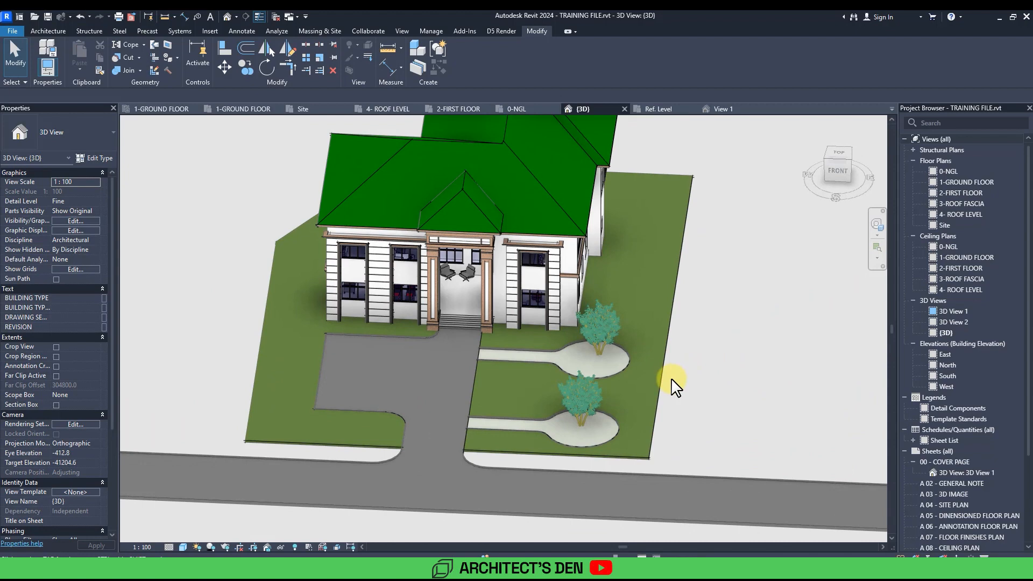
# Step: Place a_palm5 palms in the plot's upper-right and lower-left corners on the Site plan
pyautogui.doubleClick(945, 225)
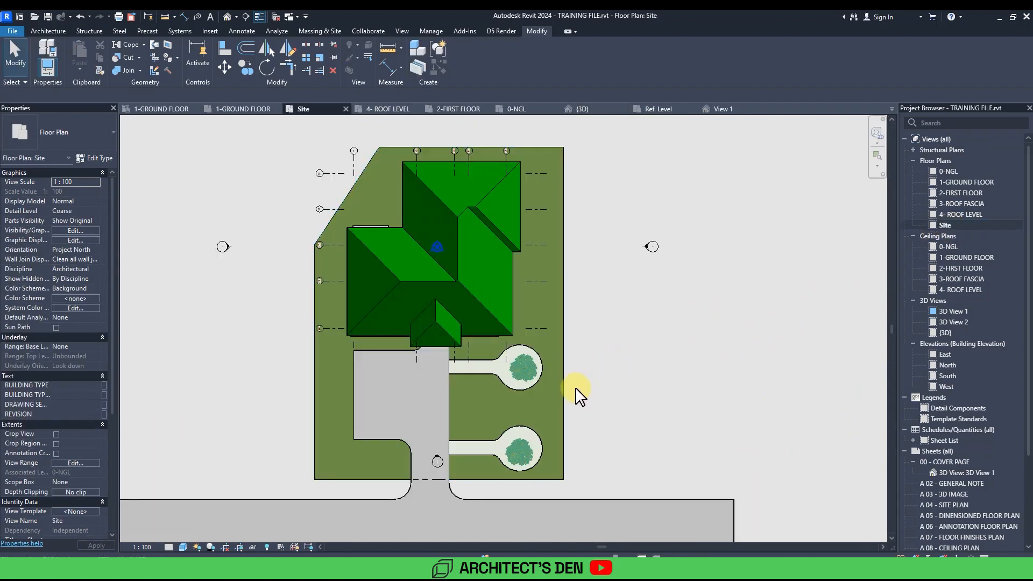
pyautogui.scroll(2, 579, 395)
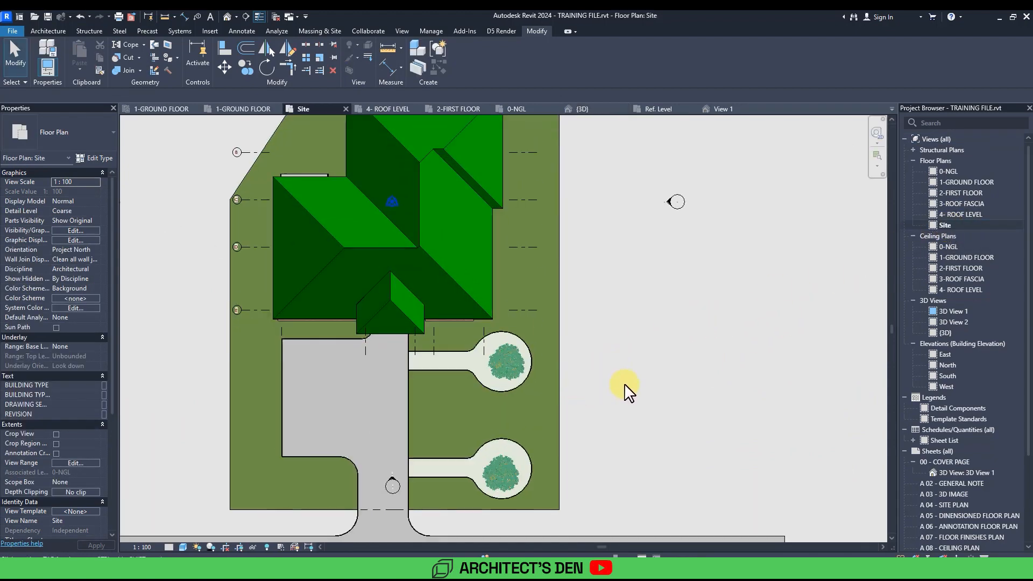
pyautogui.click(497, 366)
pyautogui.press('c')
pyautogui.press('s')
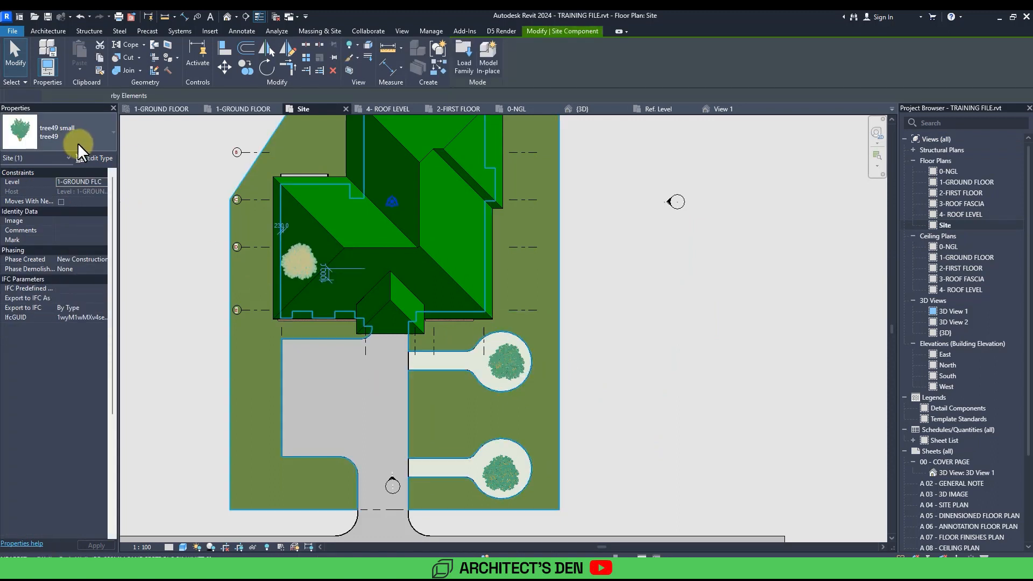
pyautogui.click(75, 141)
pyautogui.scroll(10, 64, 253)
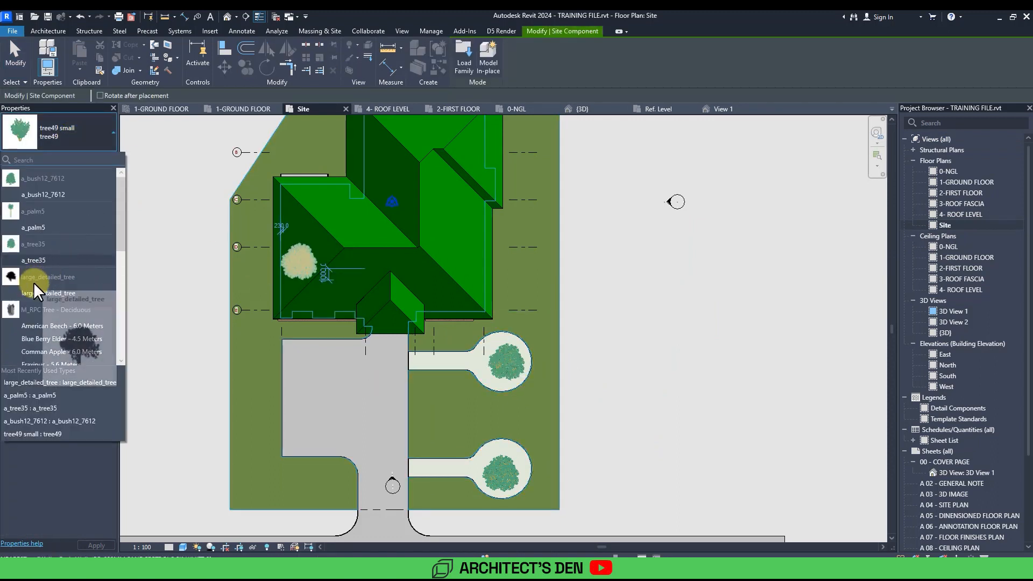
pyautogui.click(43, 228)
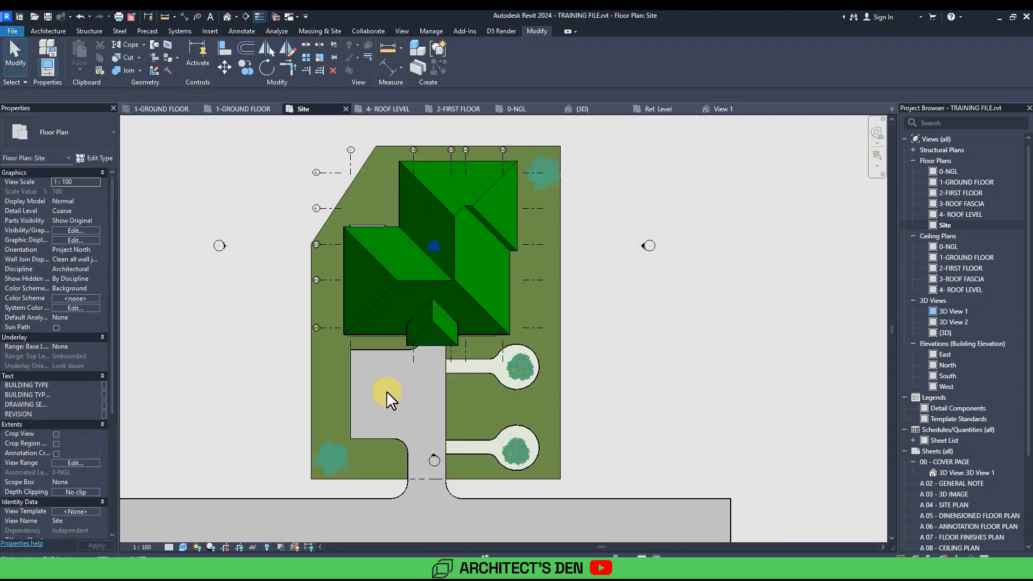
# Step: Start placing a component with the M_Parking Space type 4800 x 2400mm - 90 deg
pyautogui.scroll(4, 359, 412)
pyautogui.moveTo(375, 424); pyautogui.dragTo(391, 445, button='middle')
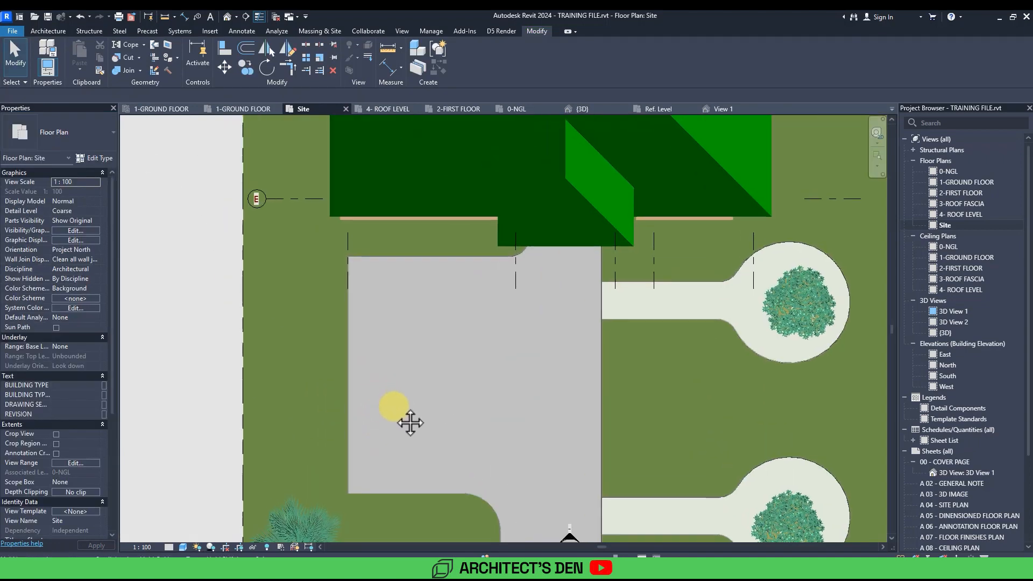
pyautogui.click(44, 31)
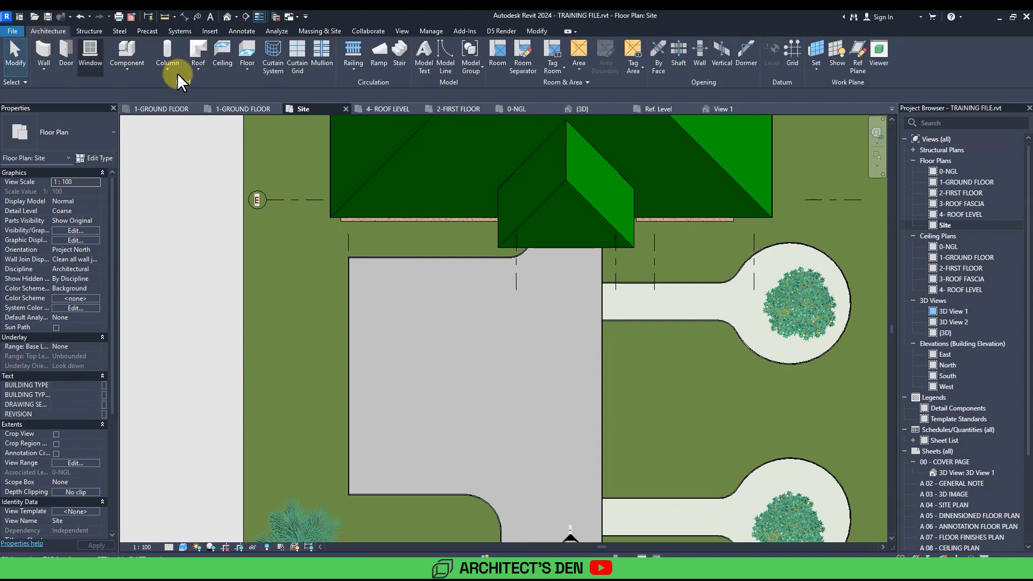
pyautogui.click(127, 50)
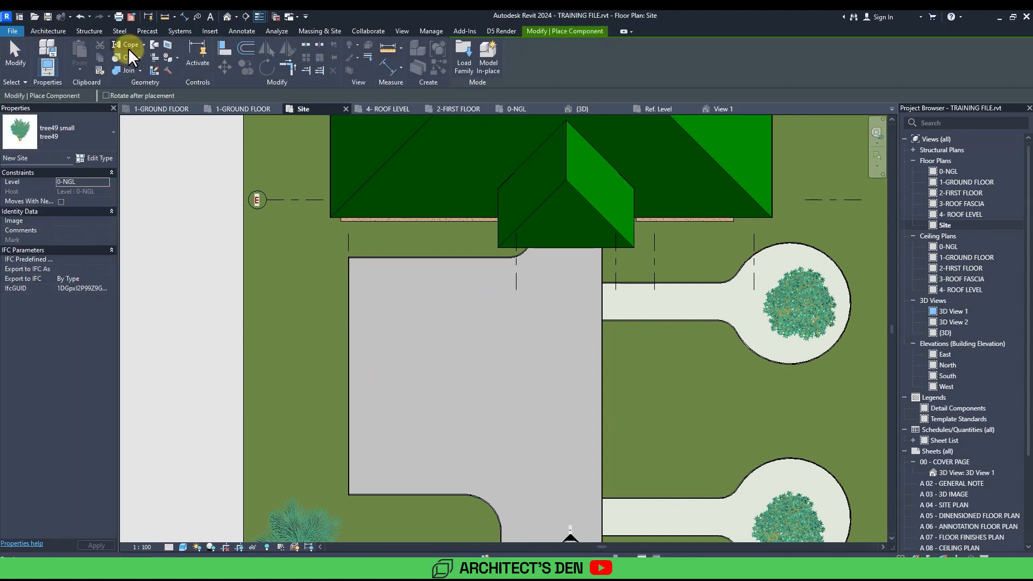
pyautogui.click(86, 130)
pyautogui.scroll(10, 86, 223)
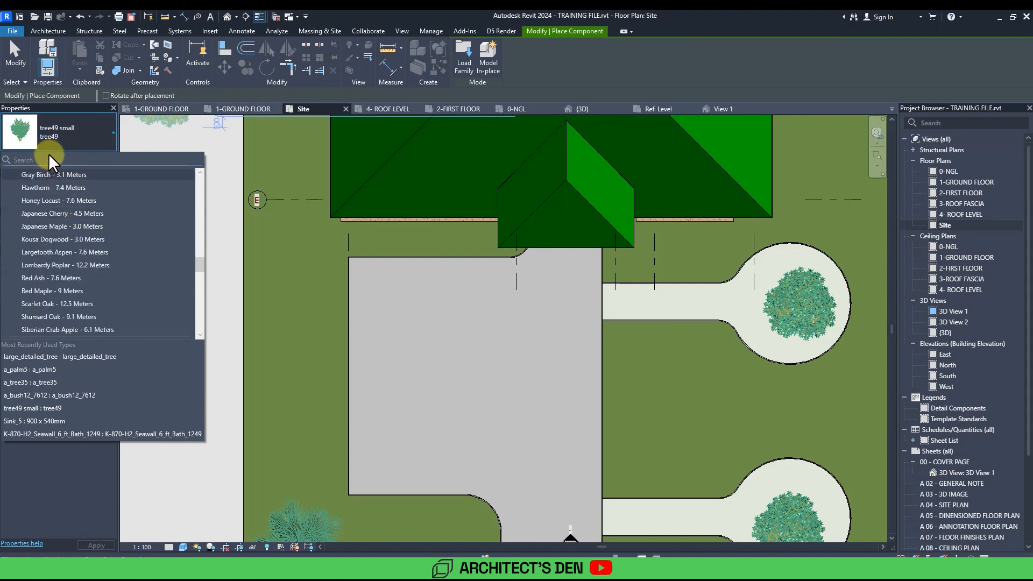
pyautogui.write('PARK')
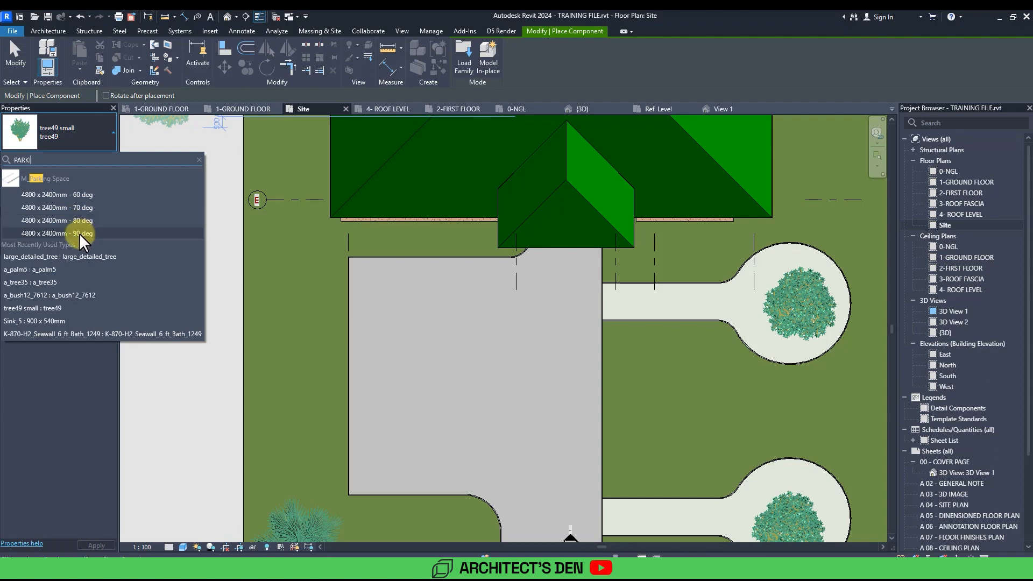
pyautogui.moveTo(66, 234)
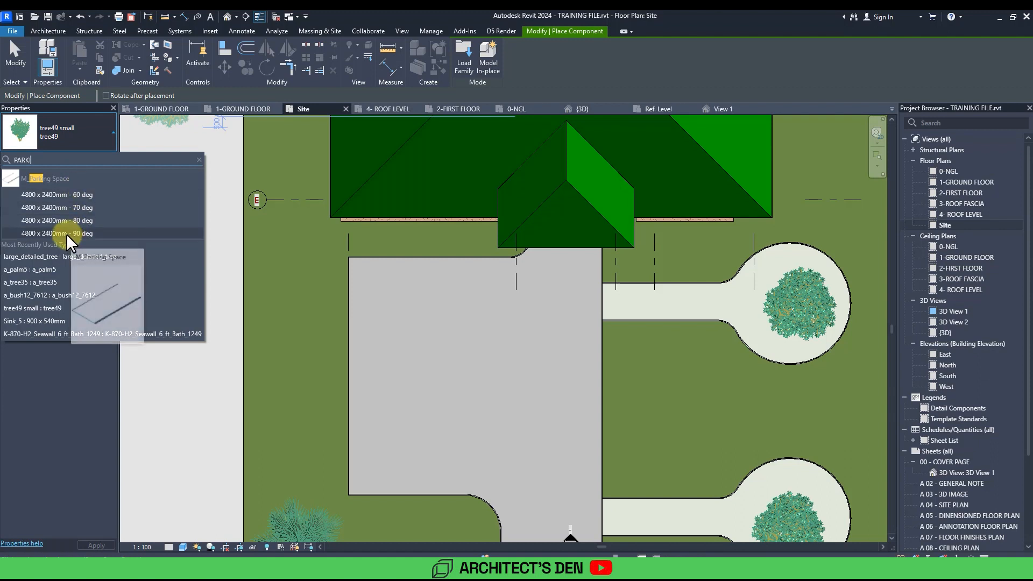
pyautogui.click(49, 233)
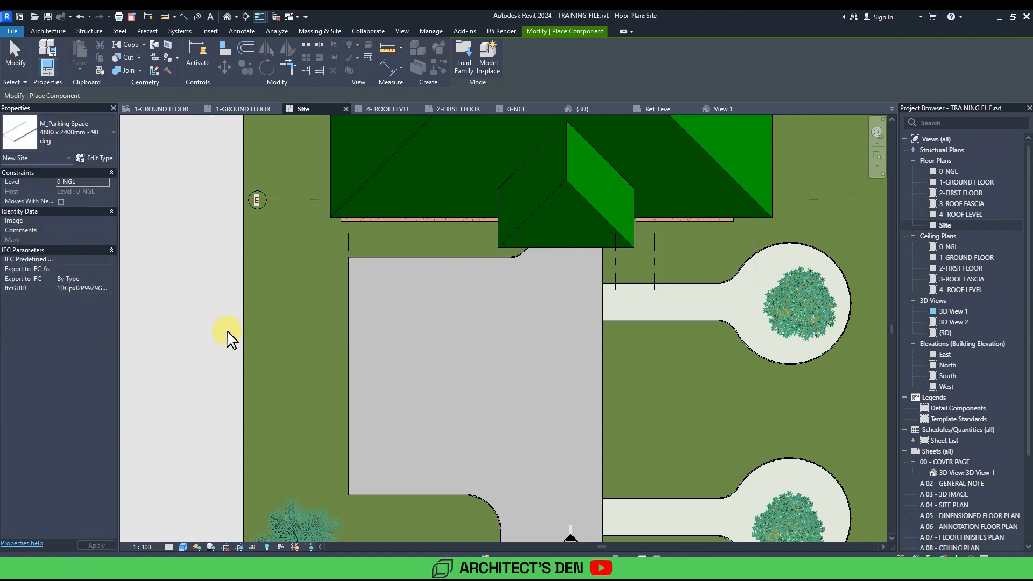
# Step: Rotate the parking space horizontal and place it against the parking area's left edge, near its upper corner
pyautogui.scroll(3, 422, 327)
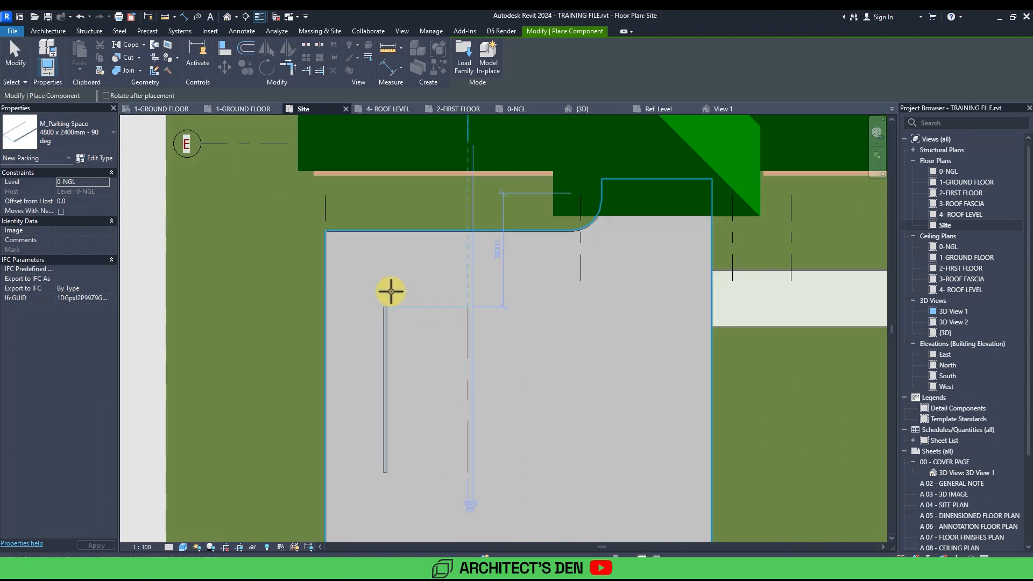
pyautogui.press('space')
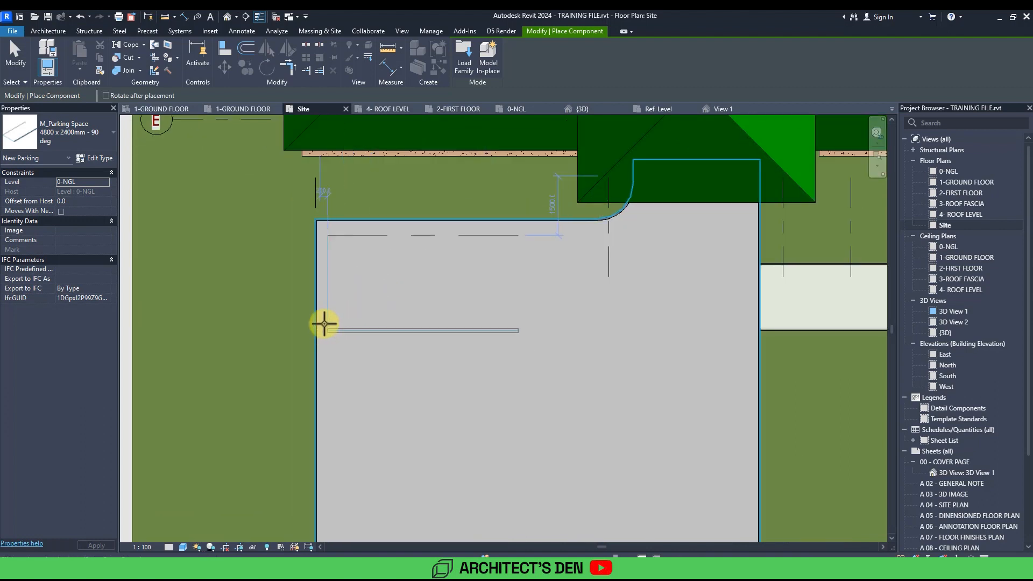
pyautogui.scroll(-3, 377, 301)
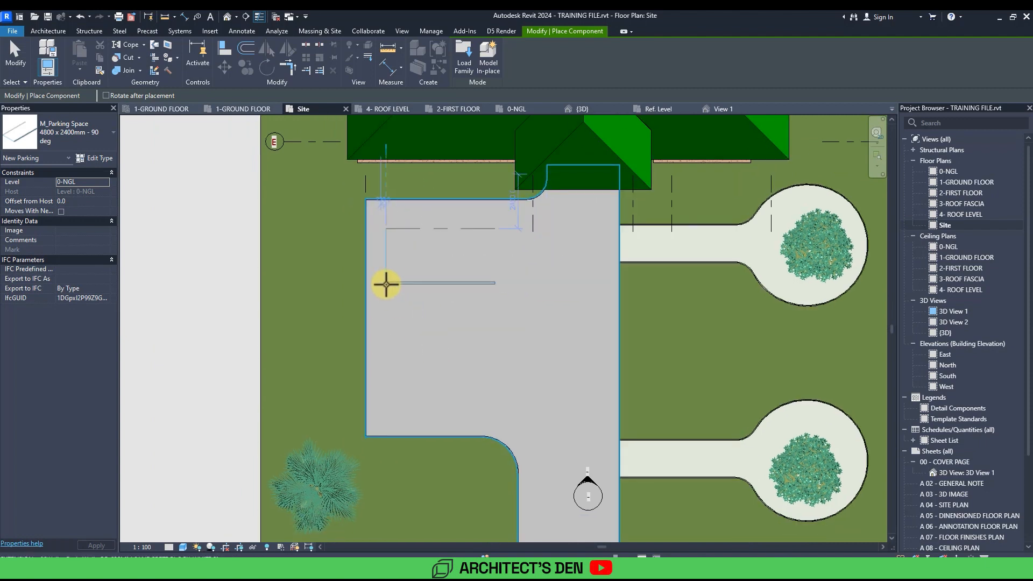
pyautogui.scroll(3, 393, 291)
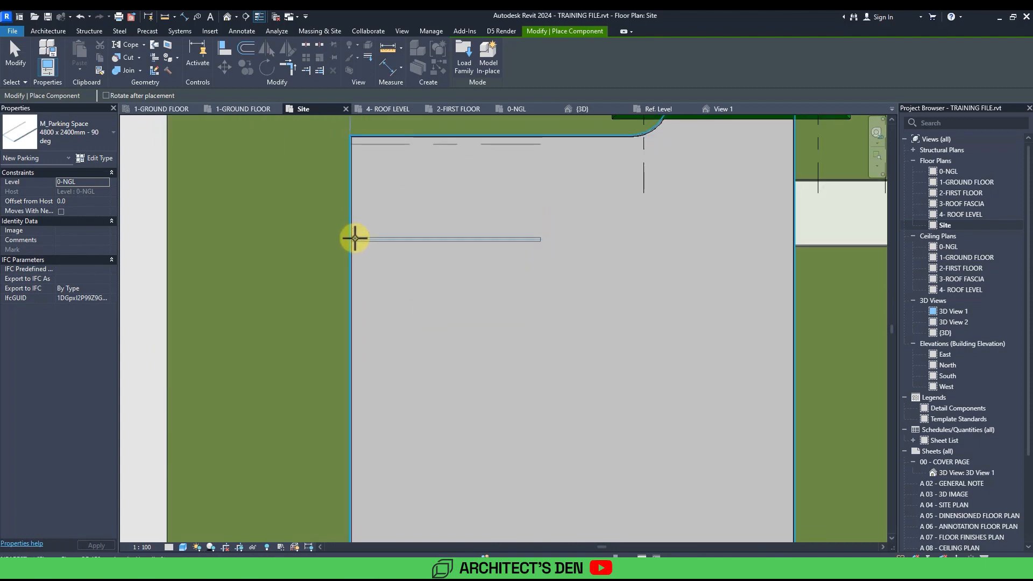
pyautogui.click(354, 235)
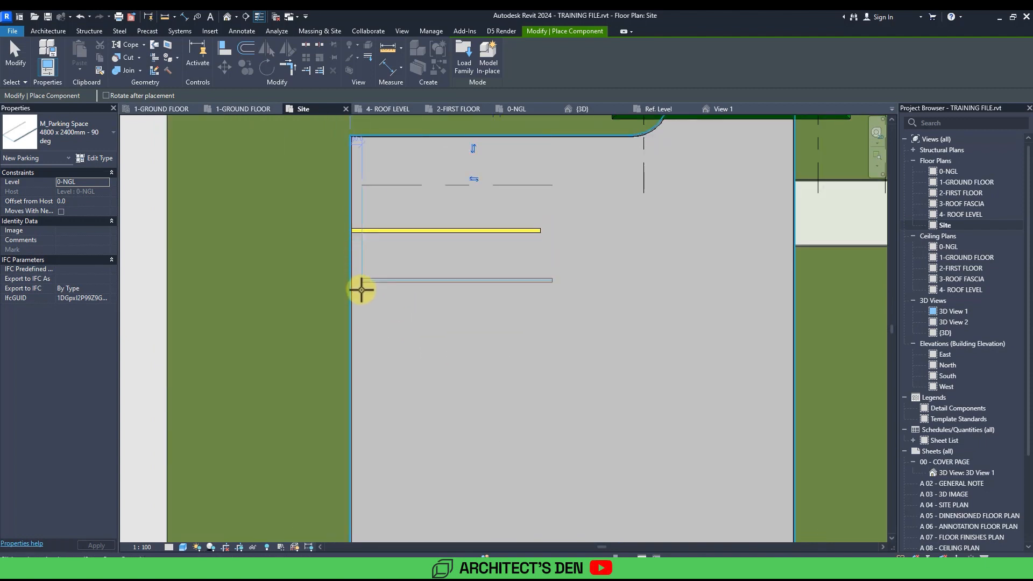
# Step: Place three more parking spaces below the first, evenly spaced along the parking area's left edge
pyautogui.click(354, 322)
pyautogui.moveTo(398, 381); pyautogui.dragTo(401, 297, button='middle')
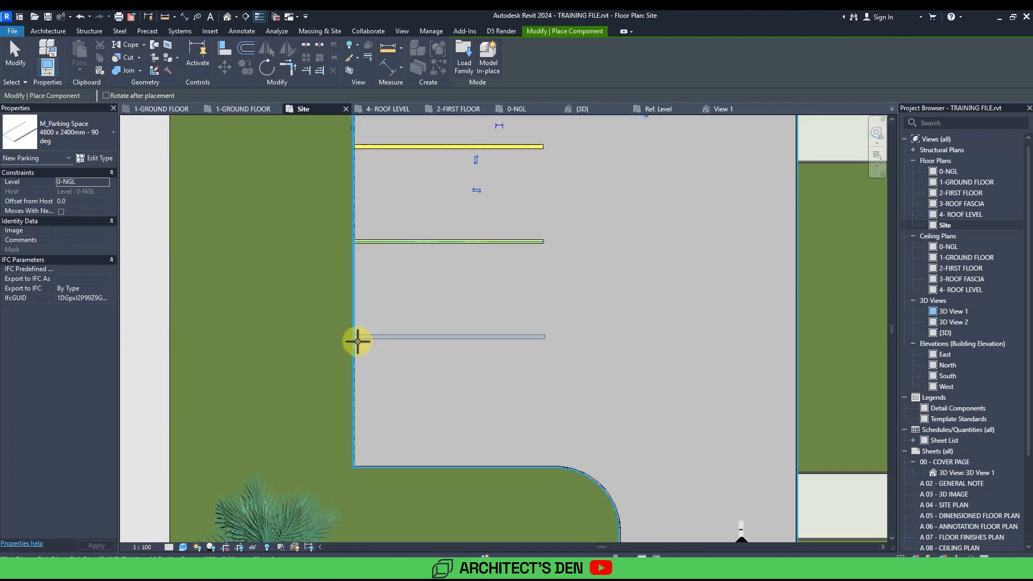
pyautogui.click(354, 337)
pyautogui.moveTo(397, 385); pyautogui.dragTo(409, 311, button='middle')
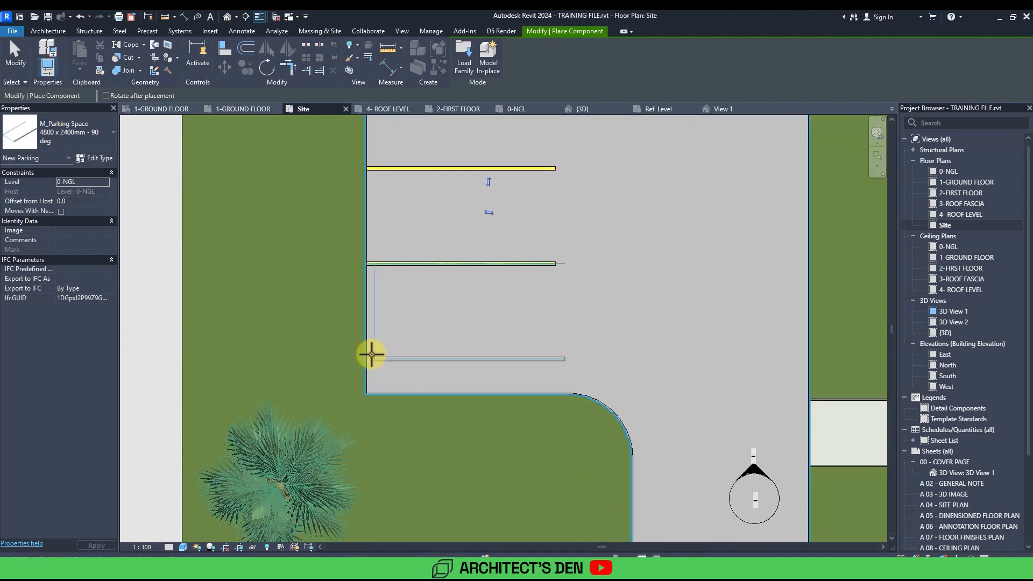
pyautogui.click(368, 355)
pyautogui.scroll(-2, 498, 360)
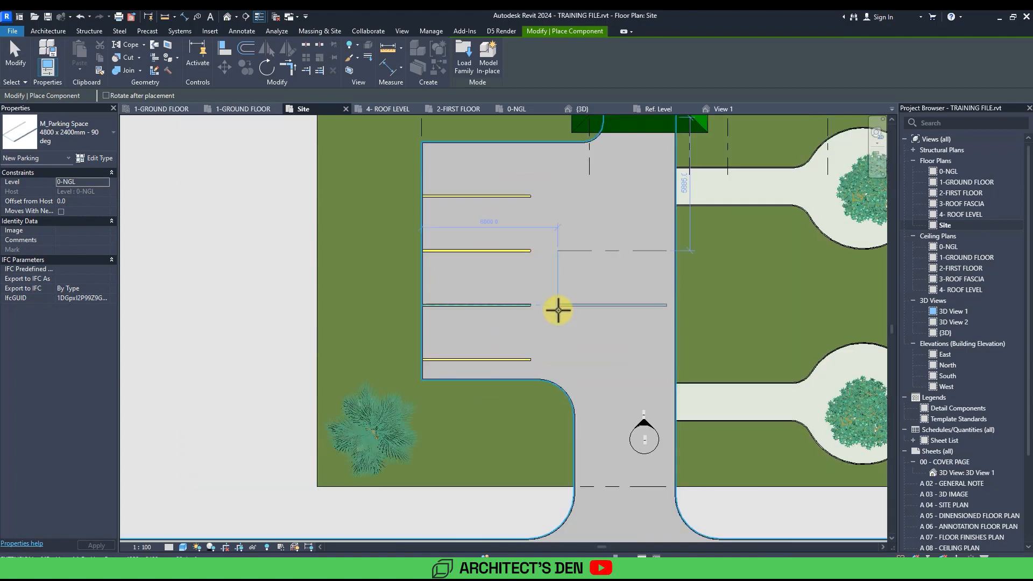
pyautogui.moveTo(556, 296); pyautogui.dragTo(494, 330, button='middle')
pyautogui.press('Escape')
pyautogui.press('Escape')
# Step: Check the parking spaces and palms in the 3D view
pyautogui.click(225, 16)
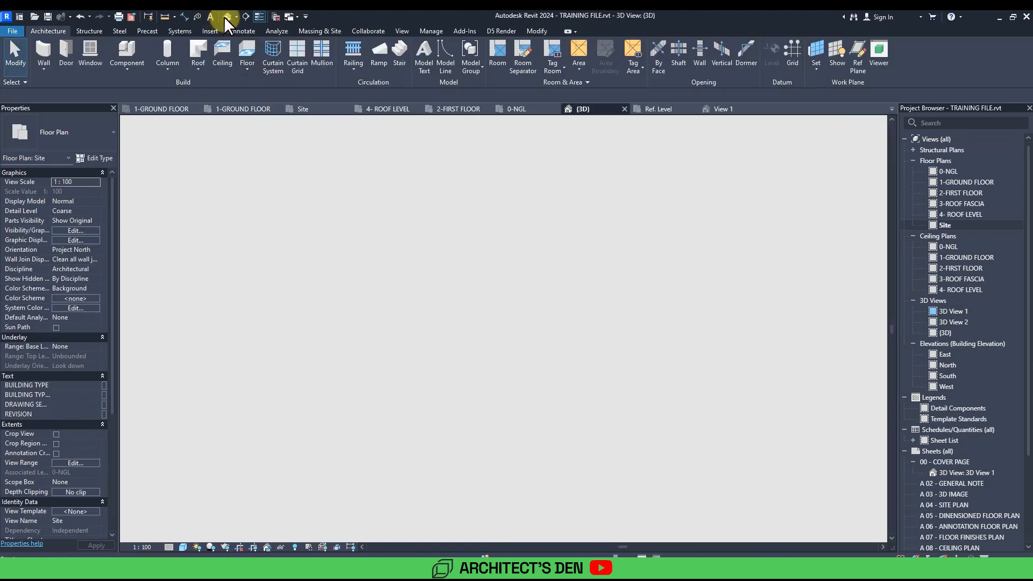
pyautogui.moveTo(455, 390); pyautogui.dragTo(522, 373, button='middle')
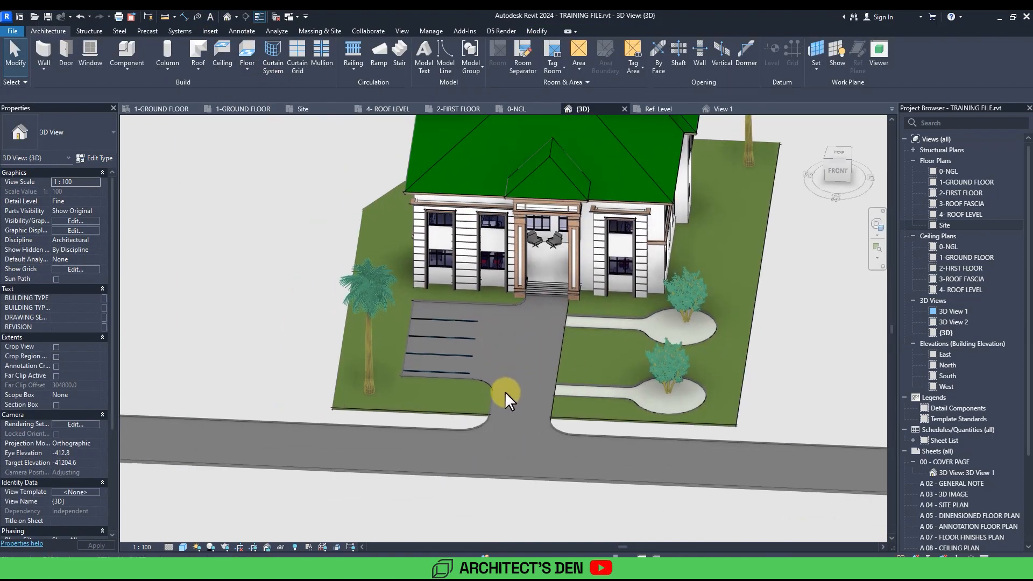
# Step: Start placing a component from another family and open the Entourage library's VEHICLES folder for loading
pyautogui.keyDown('shift'); pyautogui.moveTo(469, 410); pyautogui.dragTo(480, 386, button='middle'); pyautogui.keyUp('shift')
pyautogui.moveTo(458, 425); pyautogui.dragTo(380, 445, button='middle')
pyautogui.scroll(5, 312, 372)
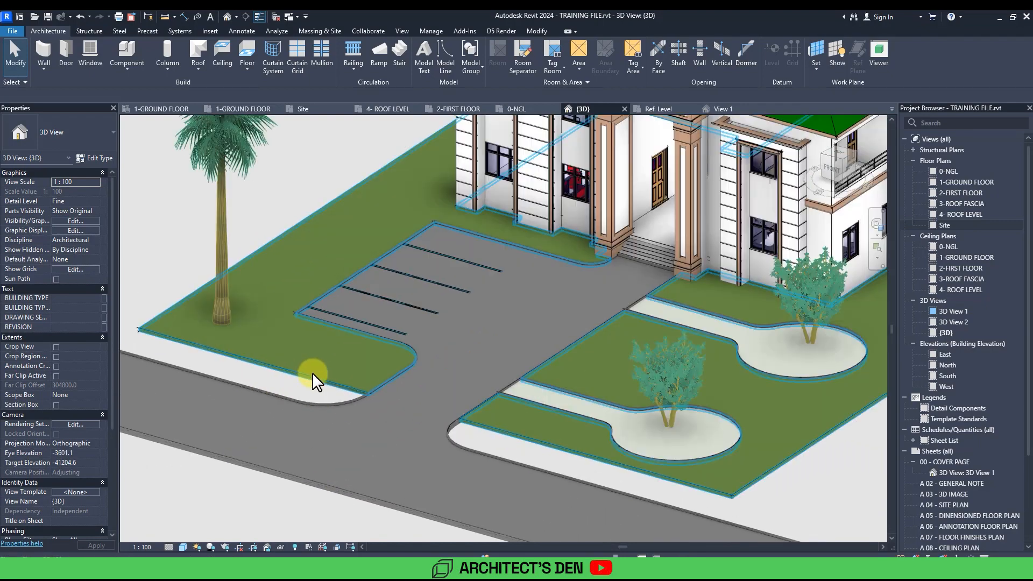
pyautogui.scroll(3, 390, 289)
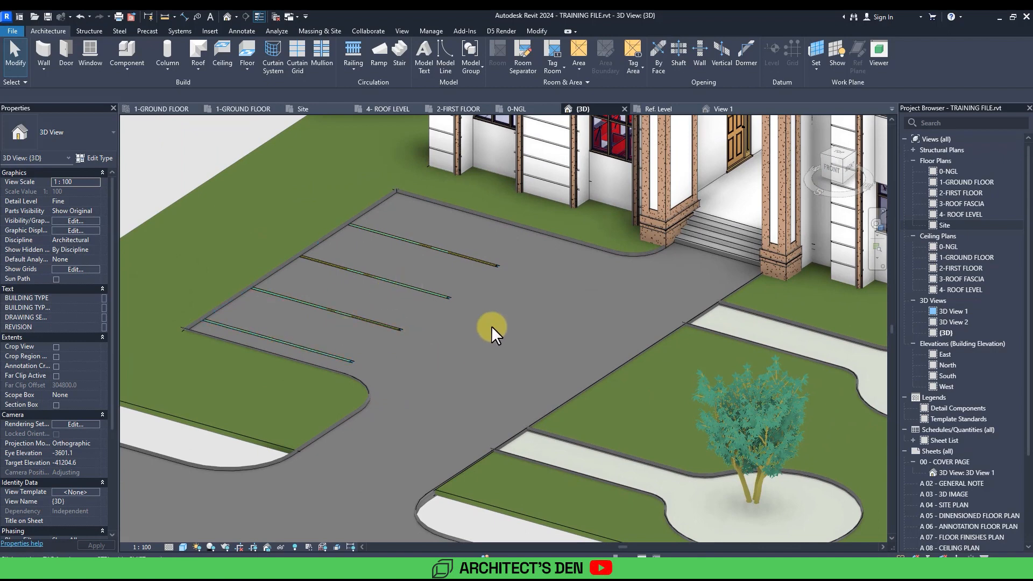
pyautogui.click(129, 50)
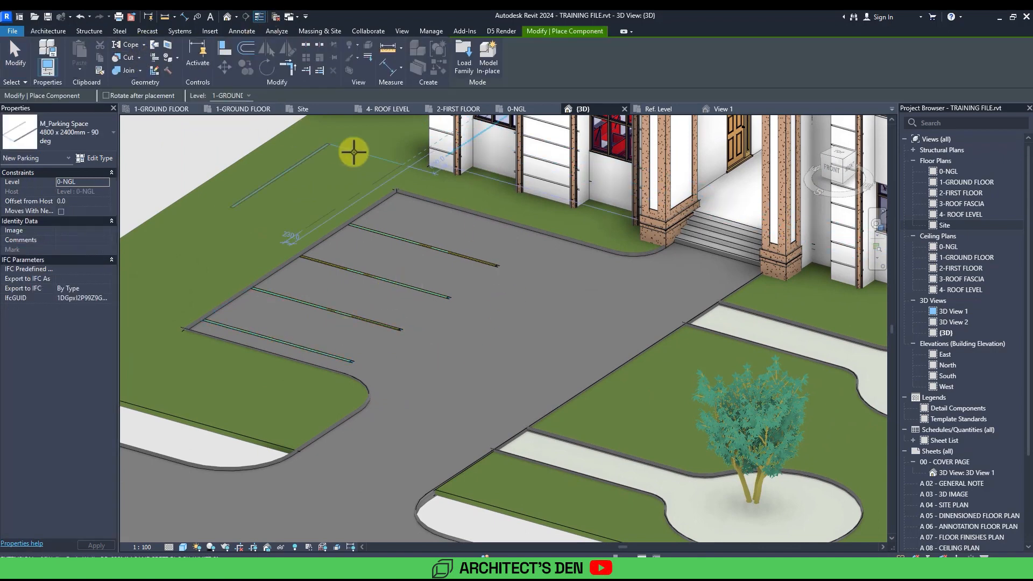
pyautogui.click(461, 55)
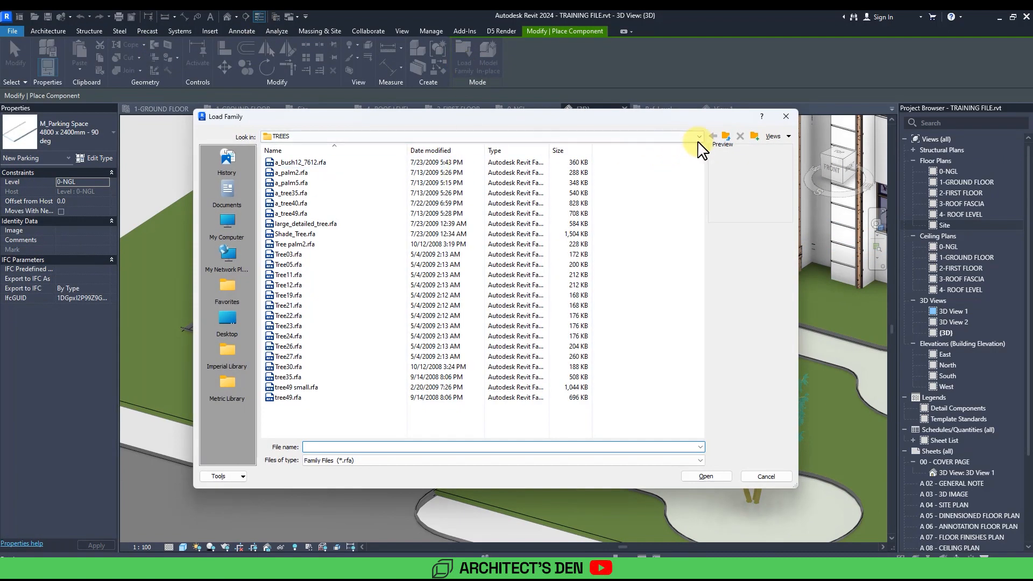
pyautogui.click(726, 138)
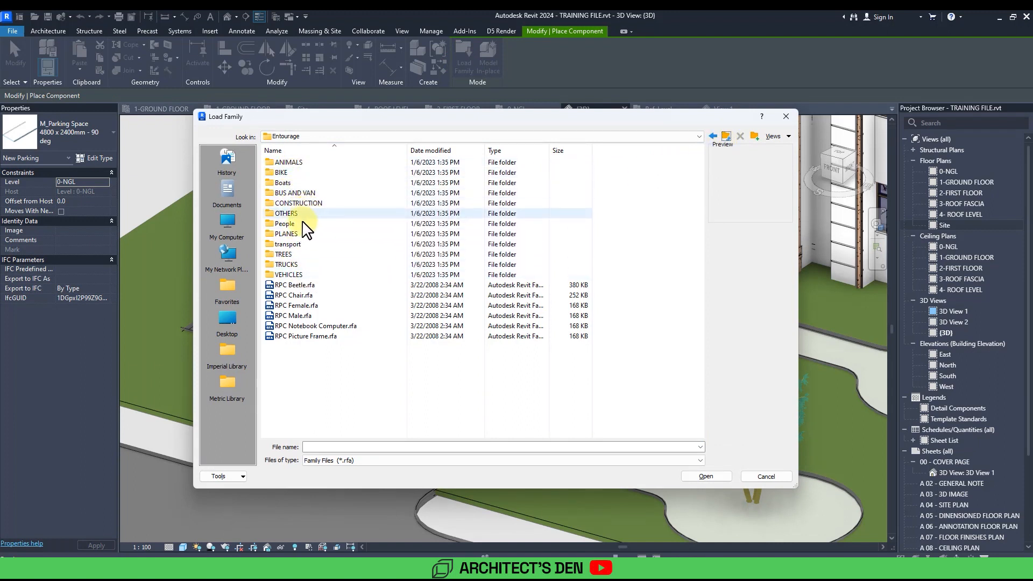
pyautogui.doubleClick(290, 275)
pyautogui.click(294, 275)
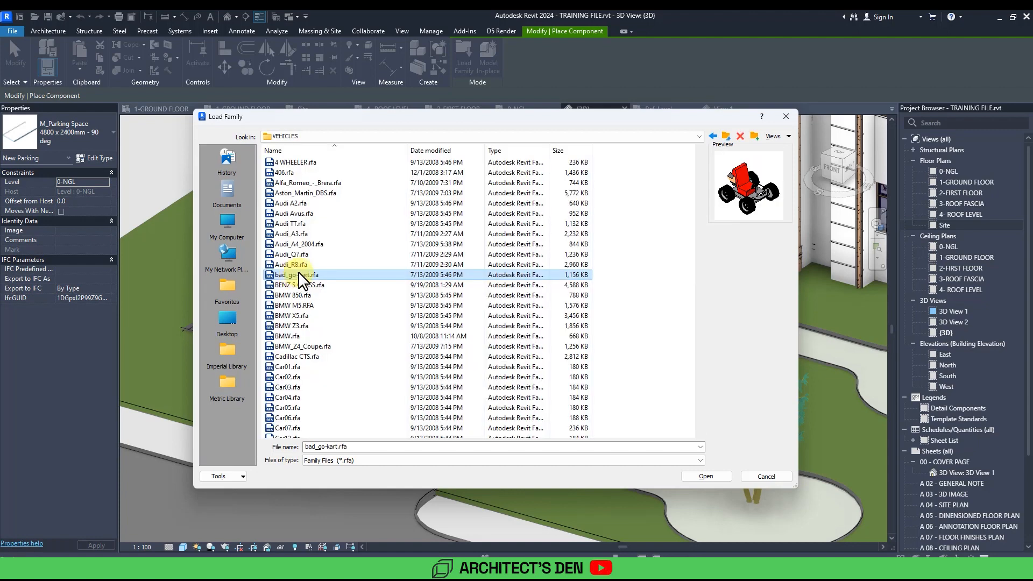
# Step: Browse the vehicle families as enlarged thumbnails and preview the 406 and Alfa Romeo Brera cars
pyautogui.keyDown('ctrl'); pyautogui.scroll(5, 360, 268); pyautogui.keyUp('ctrl')
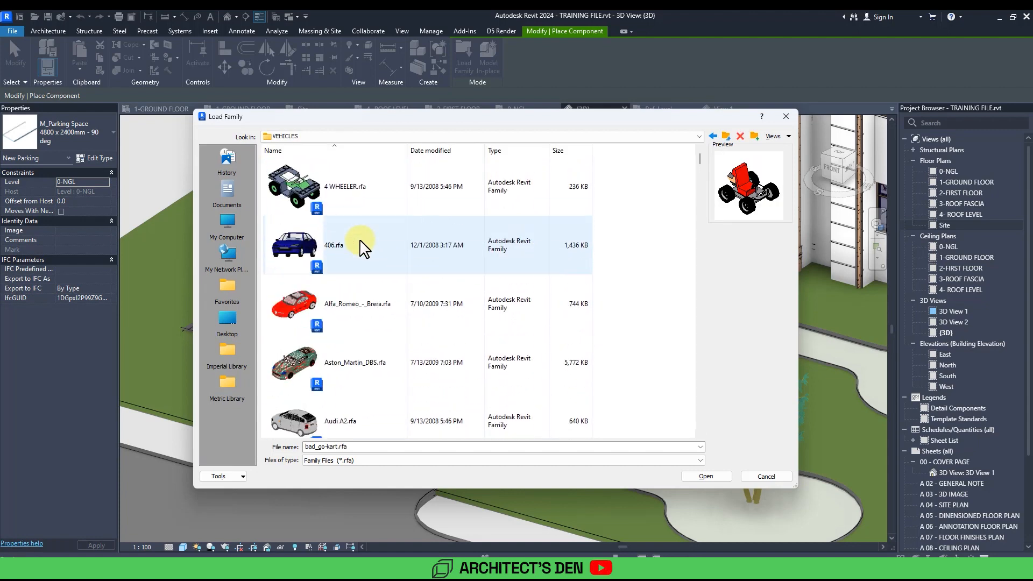
pyautogui.scroll(-5, 396, 323)
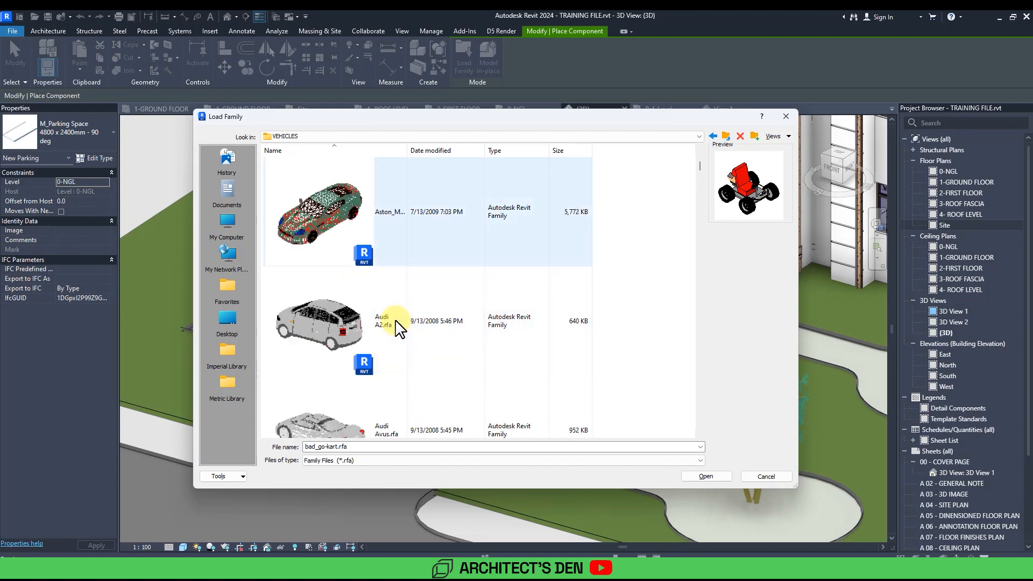
pyautogui.scroll(-5, 399, 330)
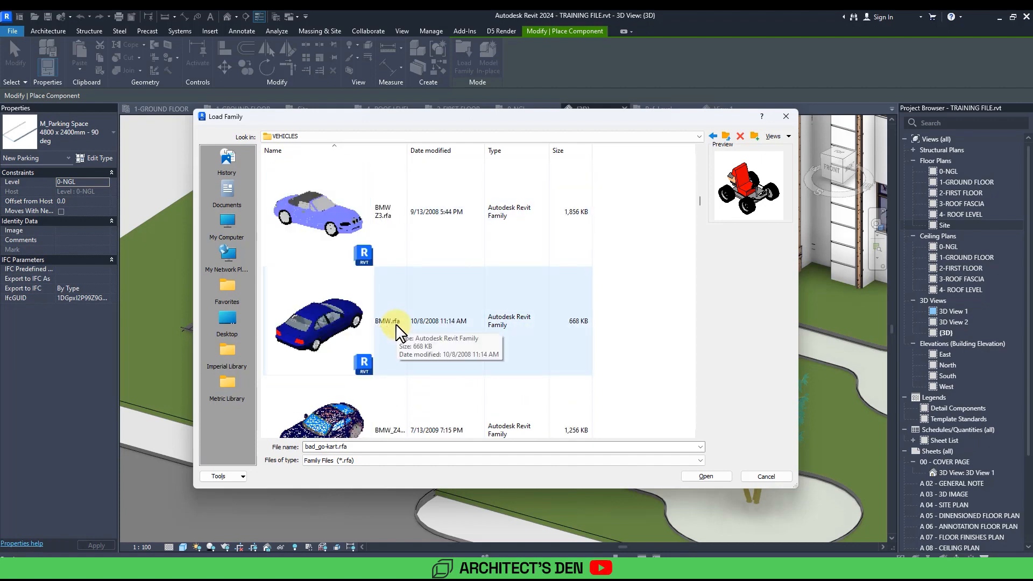
pyautogui.scroll(-5, 398, 329)
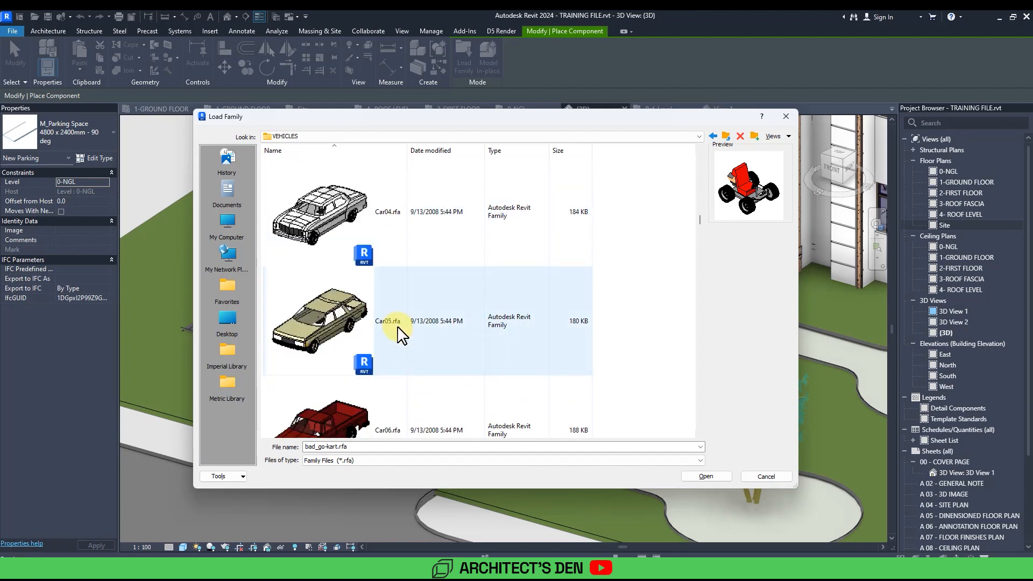
pyautogui.keyDown('ctrl'); pyautogui.scroll(-3, 399, 334); pyautogui.keyUp('ctrl')
pyautogui.scroll(5, 405, 335)
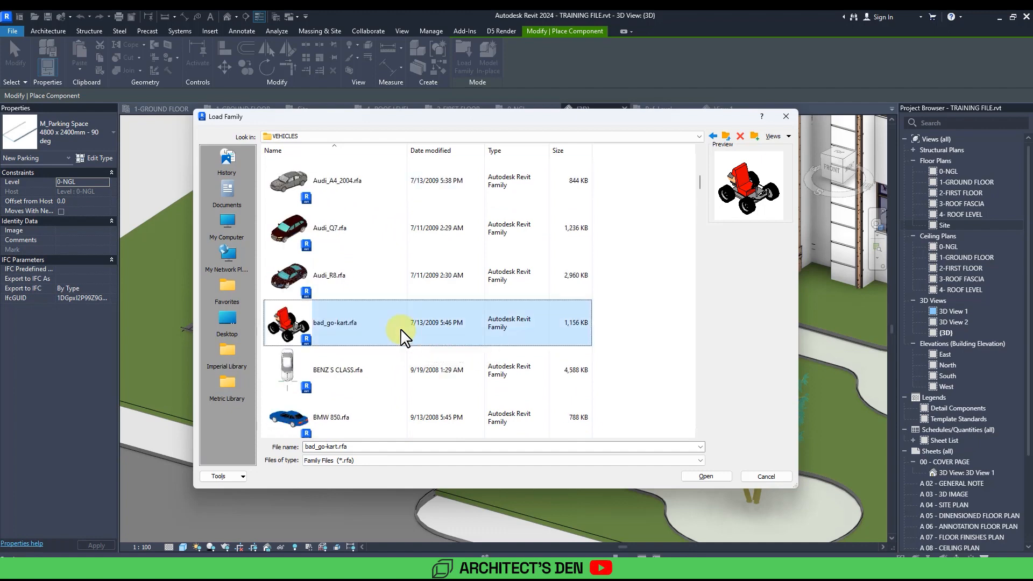
pyautogui.scroll(5, 355, 246)
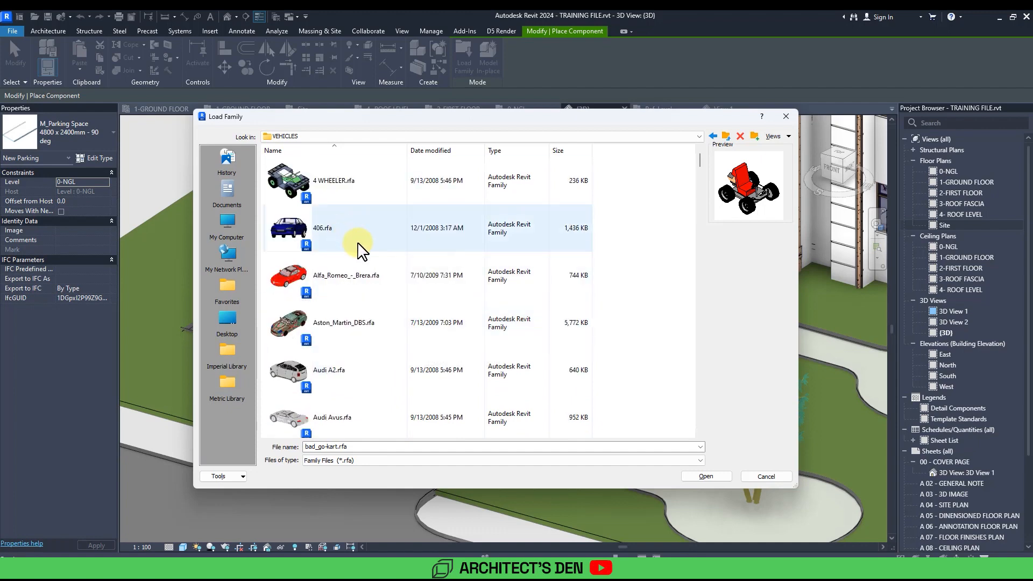
pyautogui.click(364, 234)
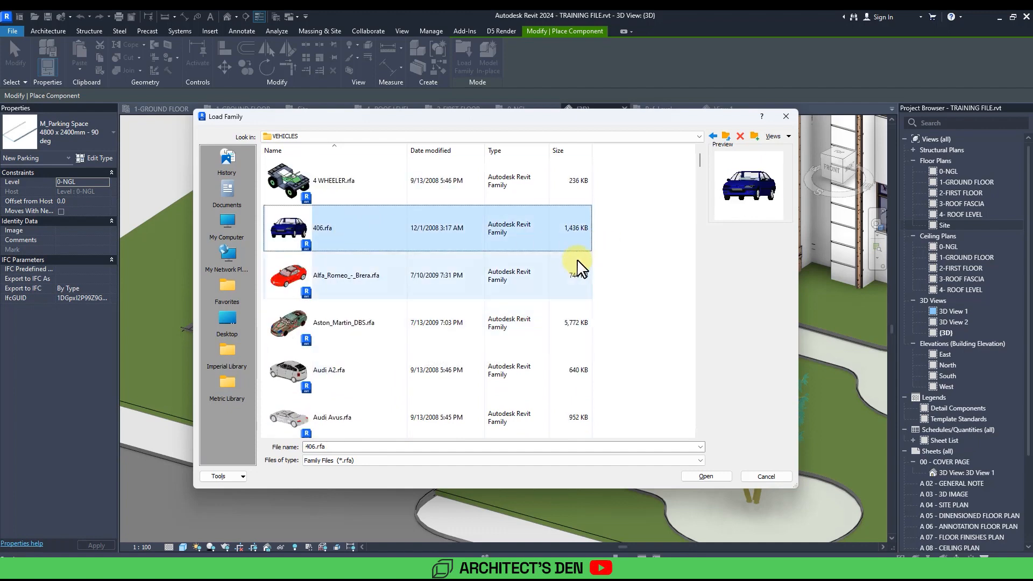
pyautogui.click(572, 288)
pyautogui.scroll(-8, 517, 334)
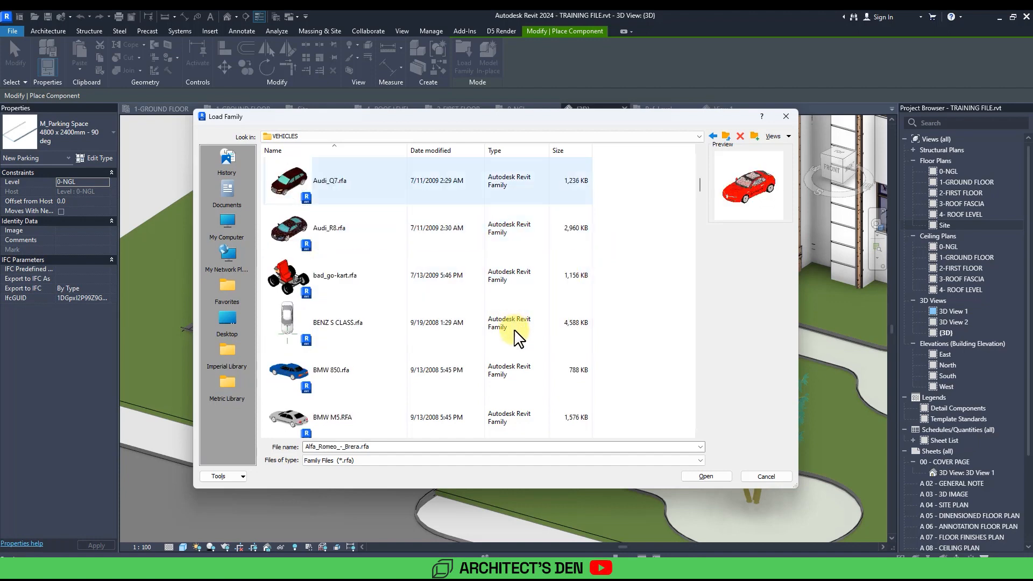
pyautogui.scroll(-6, 525, 352)
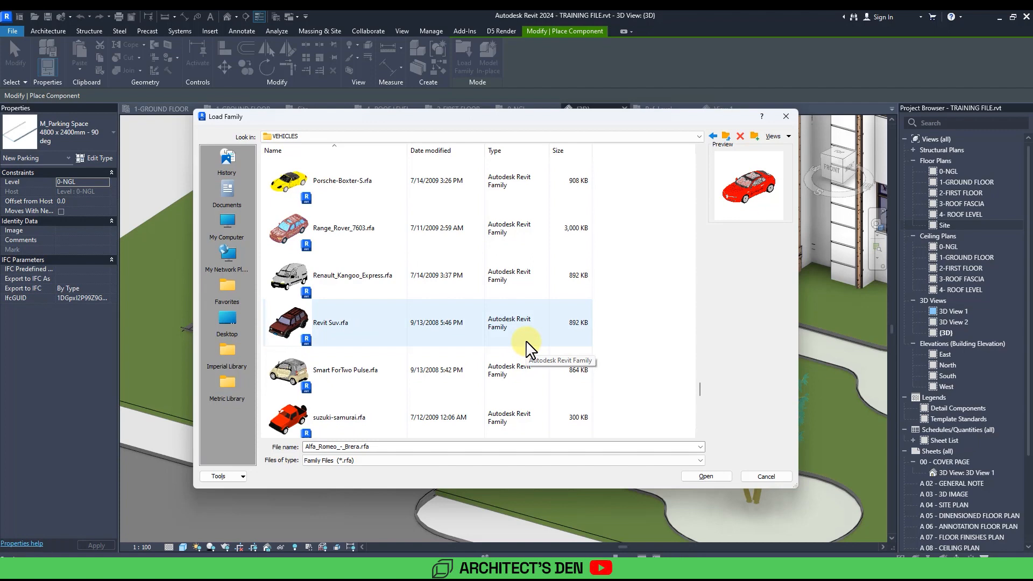
pyautogui.scroll(-3, 527, 348)
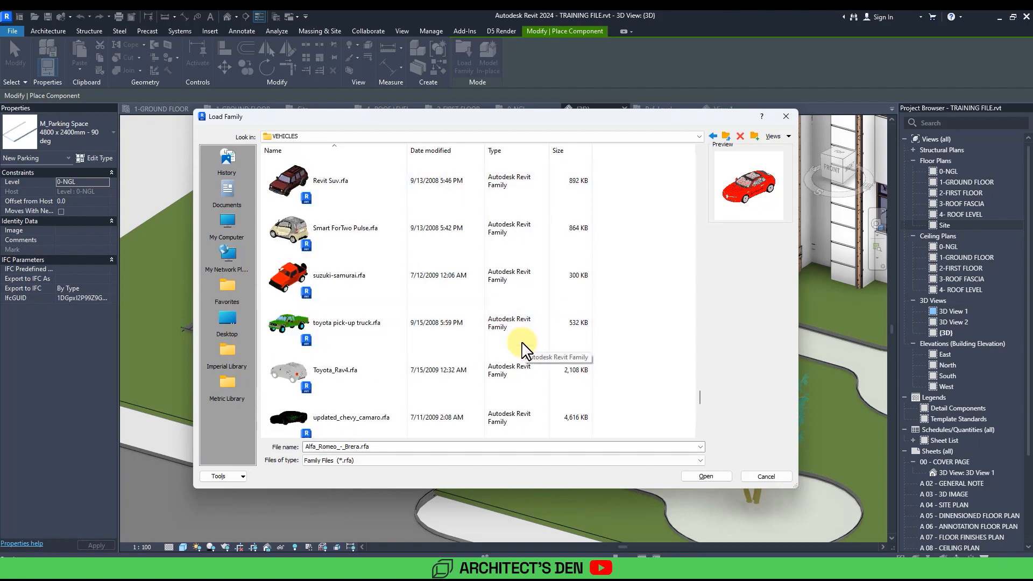
# Step: Load the Revit Suv family, rotate it parallel to the parking lines and place one in the parking area
pyautogui.click(344, 202)
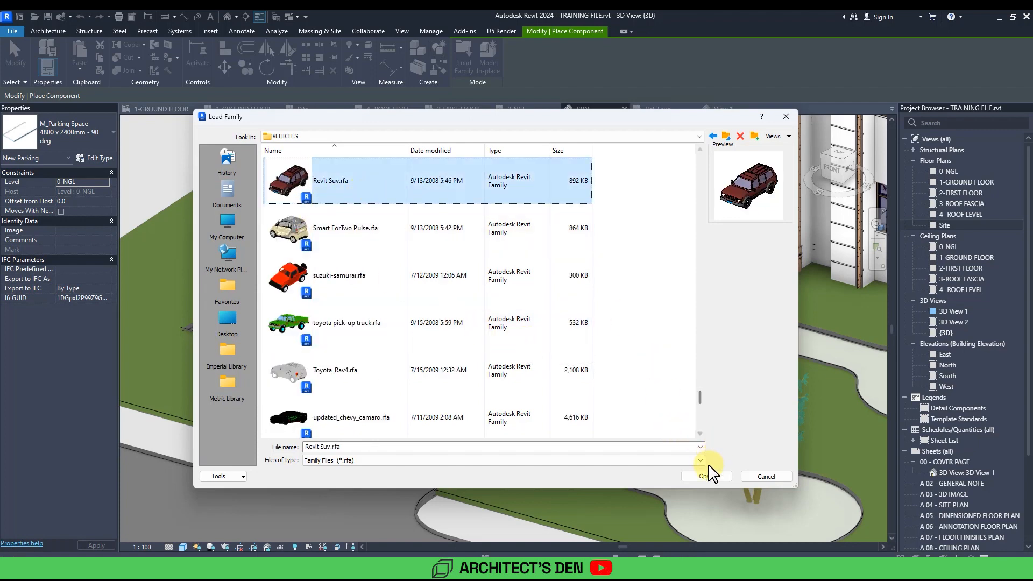
pyautogui.click(703, 476)
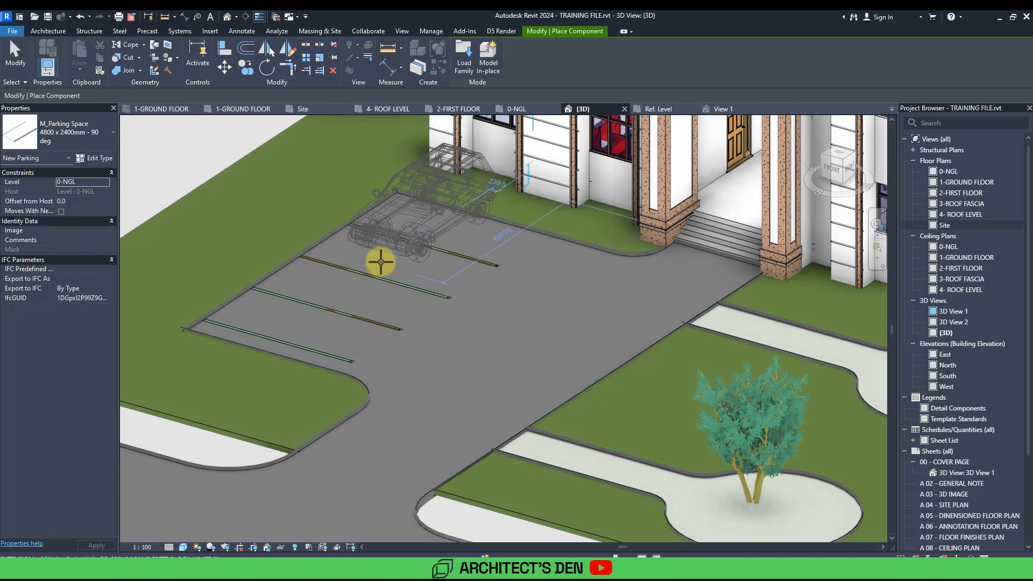
pyautogui.press('space')
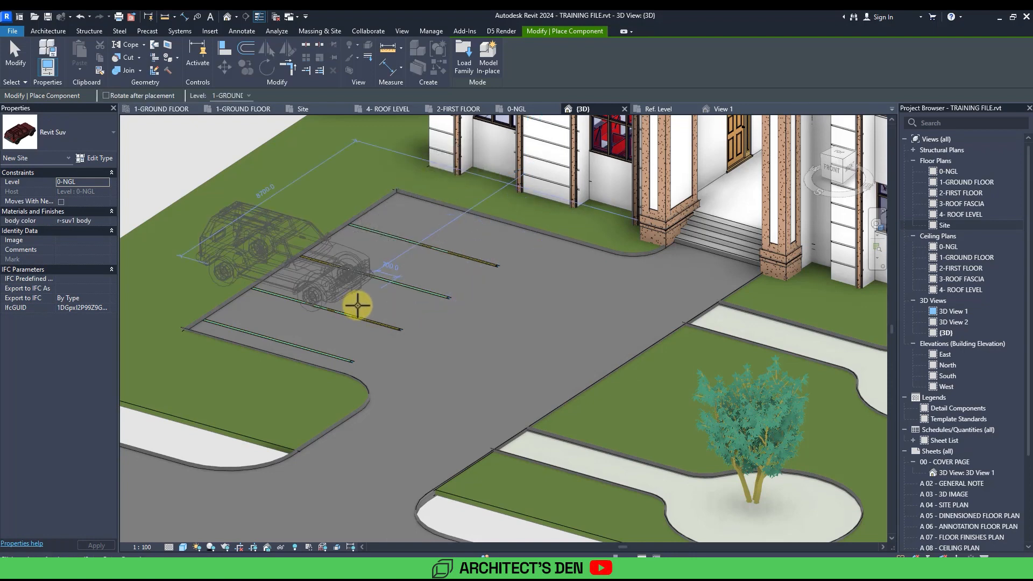
pyautogui.click(427, 324)
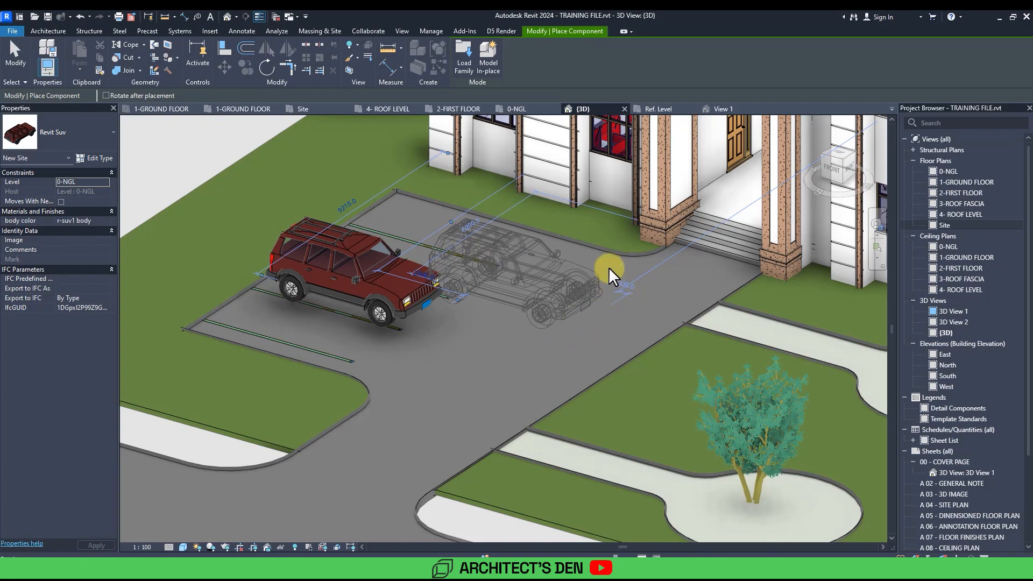
pyautogui.press('Escape')
# Step: In the Site floor plan, move the SUV into the bay between the two parking lines nearest the road
pyautogui.scroll(-3, 496, 299)
pyautogui.scroll(-5, 488, 301)
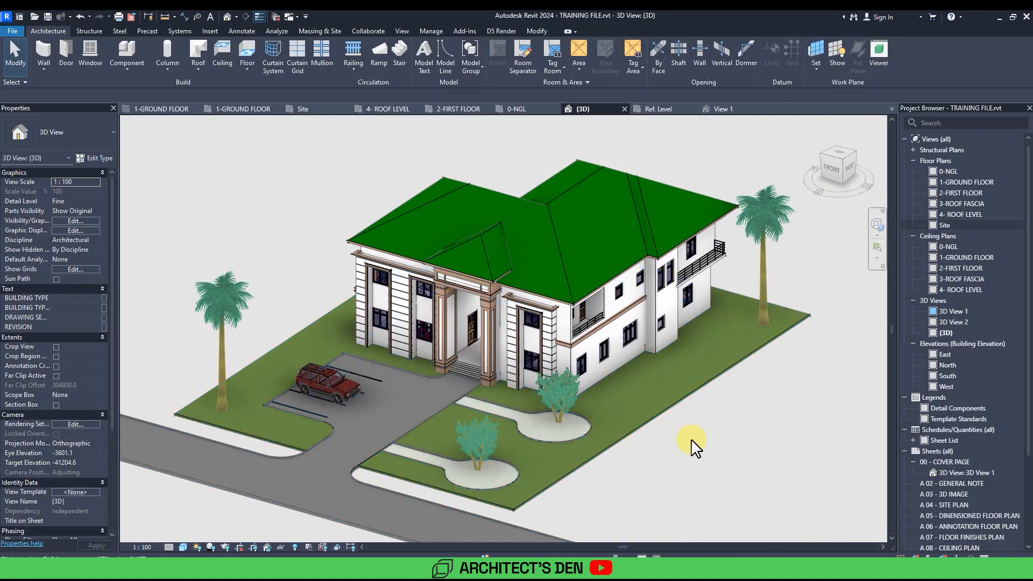
pyautogui.scroll(2, 694, 447)
pyautogui.scroll(-2, 713, 453)
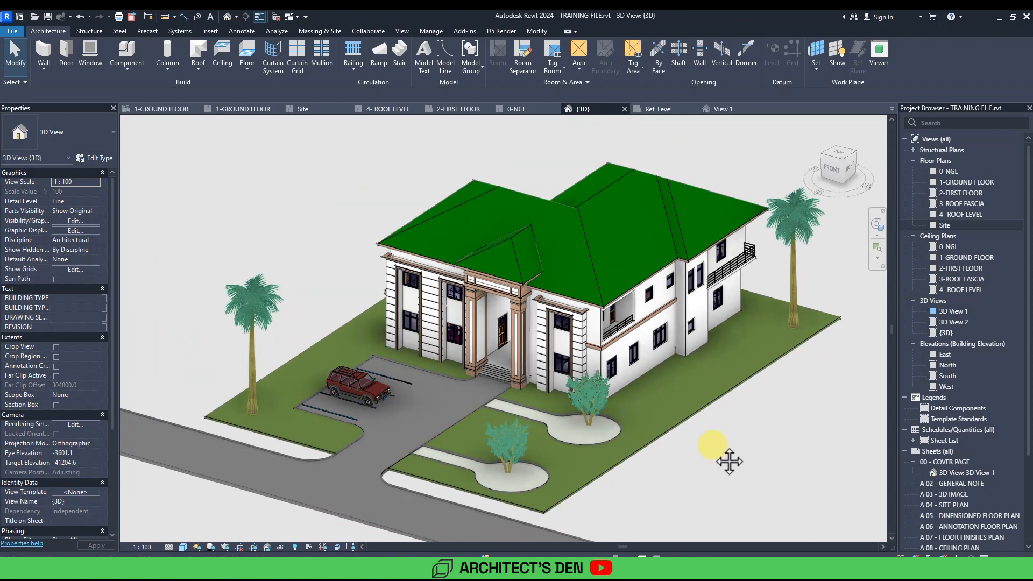
pyautogui.doubleClick(943, 225)
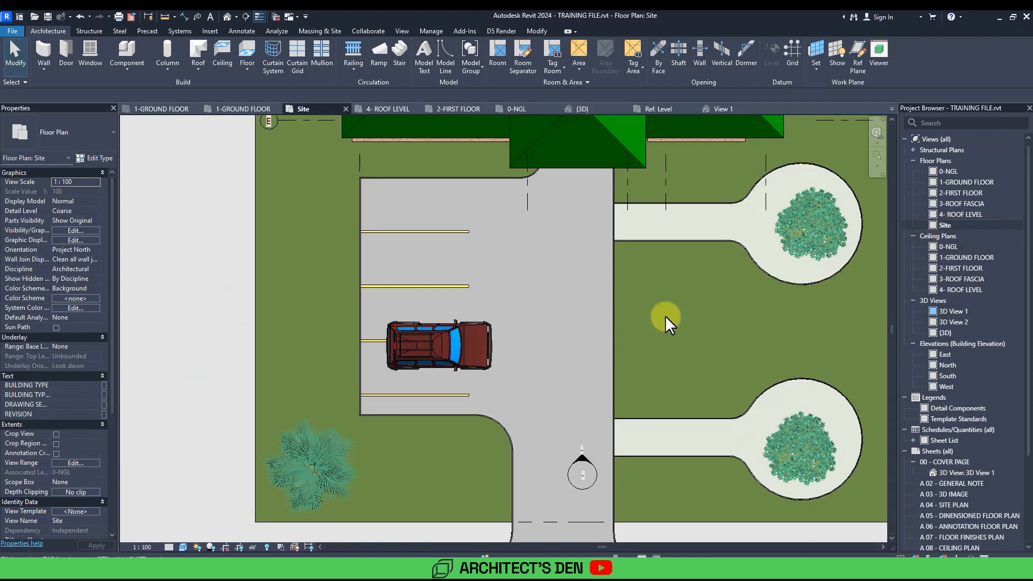
pyautogui.scroll(-4, 667, 315)
pyautogui.scroll(5, 499, 360)
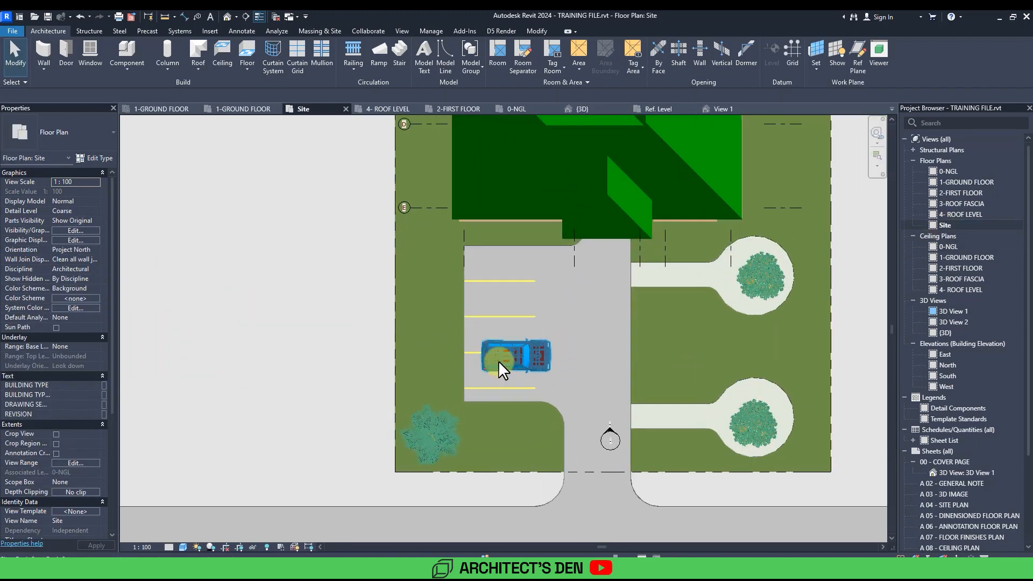
pyautogui.click(525, 364)
pyautogui.moveTo(525, 364); pyautogui.dragTo(500, 387)
pyautogui.click(577, 186)
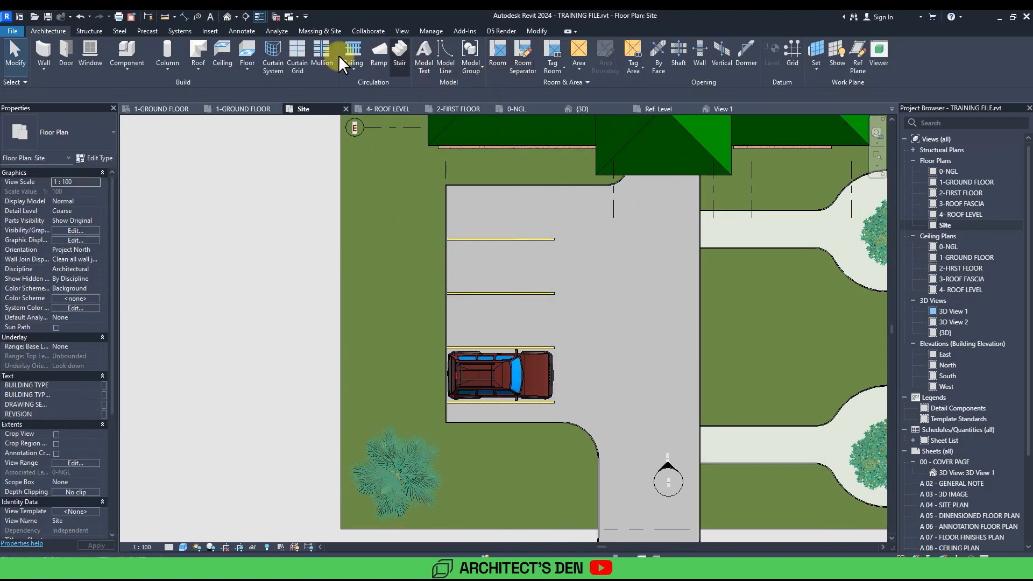
# Step: Load the 406 car family and place one between the two parking lines nearest the house
pyautogui.click(123, 51)
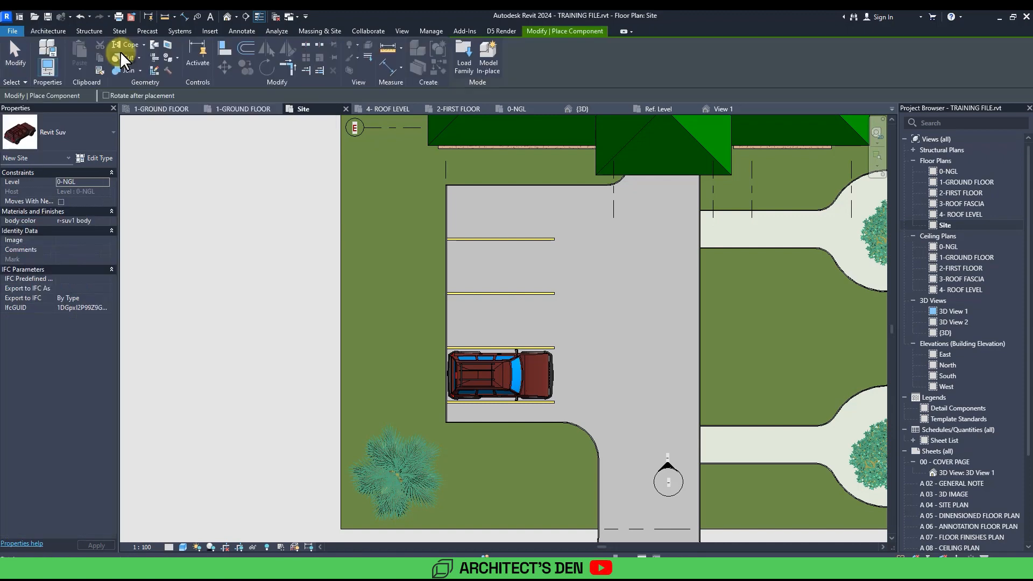
pyautogui.click(457, 59)
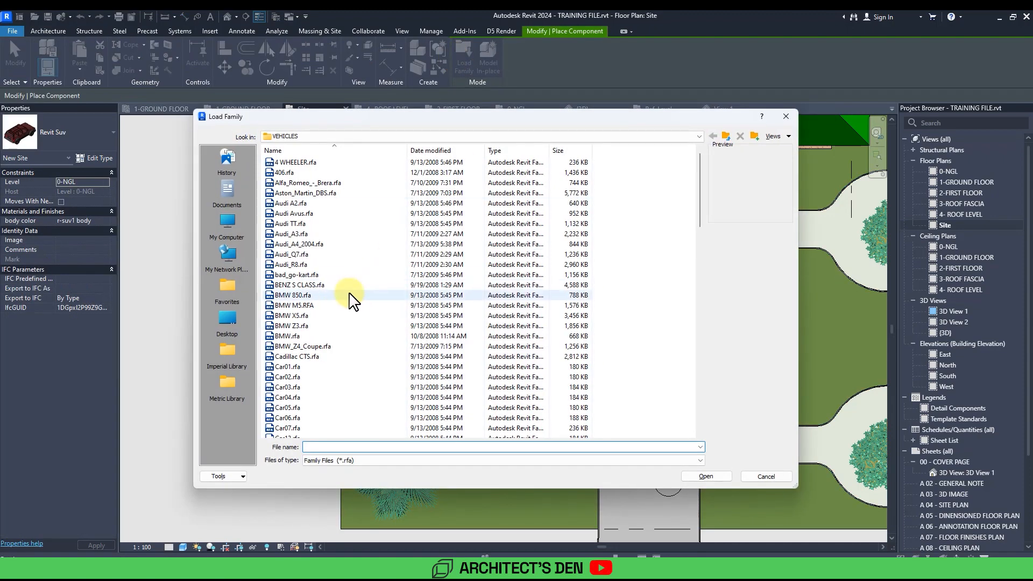
pyautogui.keyDown('ctrl'); pyautogui.scroll(3, 326, 291); pyautogui.keyUp('ctrl')
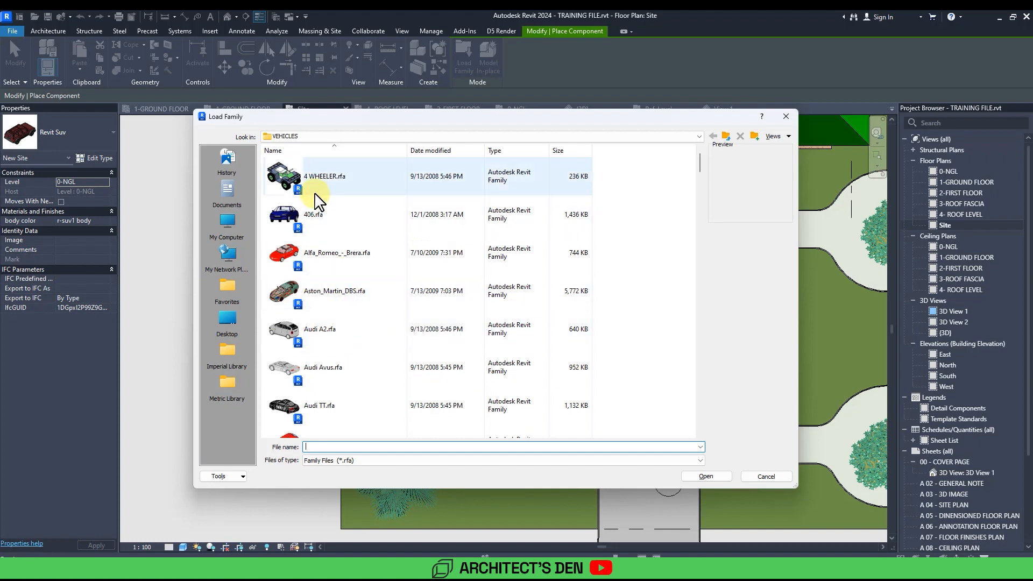
pyautogui.click(313, 213)
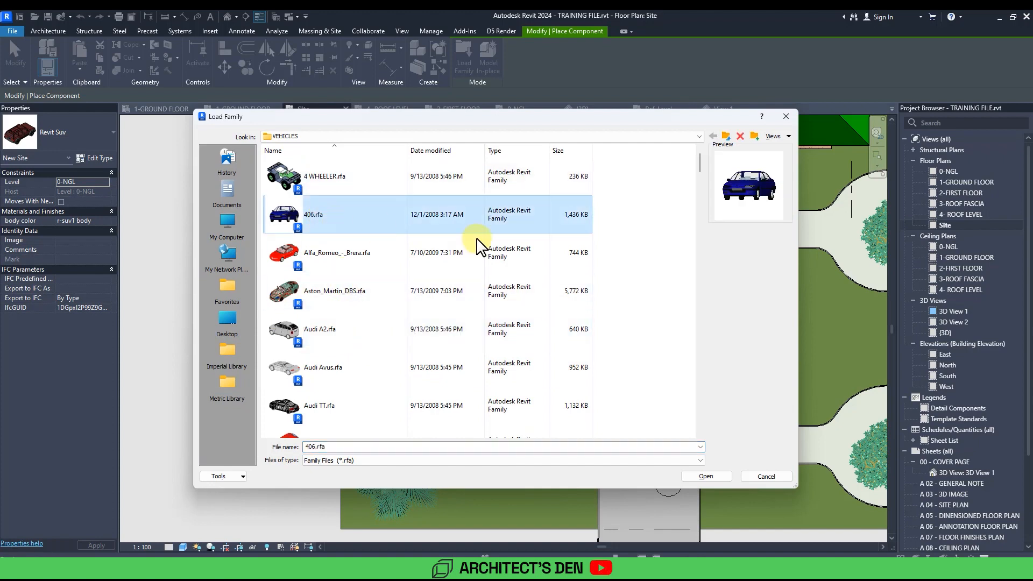
pyautogui.click(706, 476)
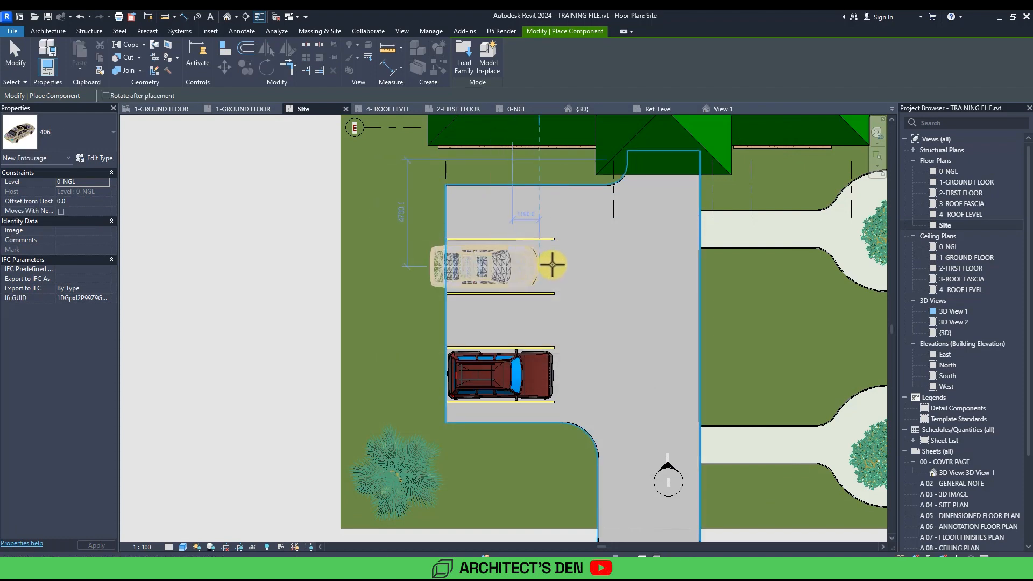
pyautogui.click(653, 253)
pyautogui.press('Escape')
pyautogui.press('Escape')
# Step: Inspect the 406 car up close in the Site plan and in the 3D view
pyautogui.scroll(5, 485, 266)
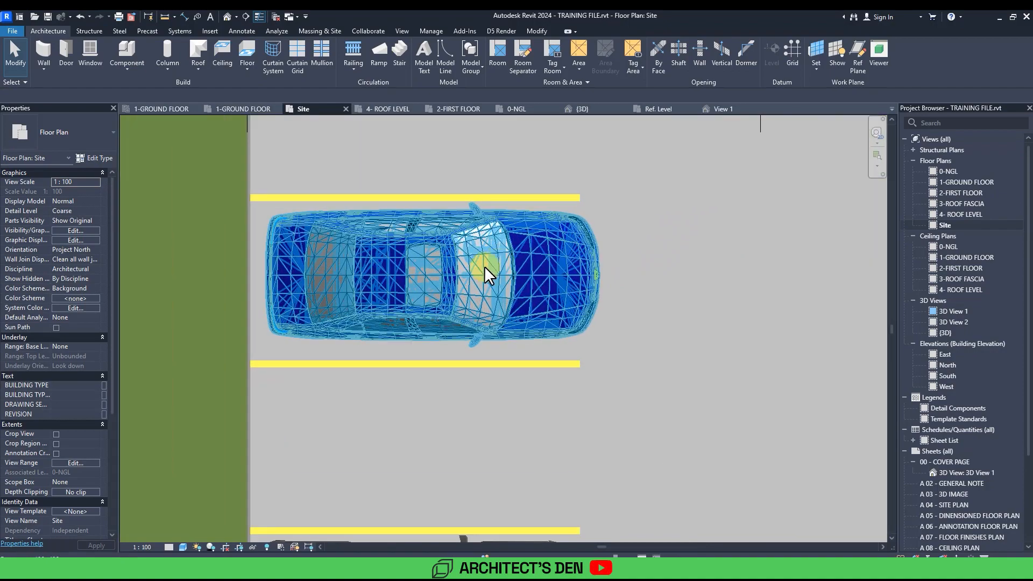
pyautogui.scroll(3, 484, 267)
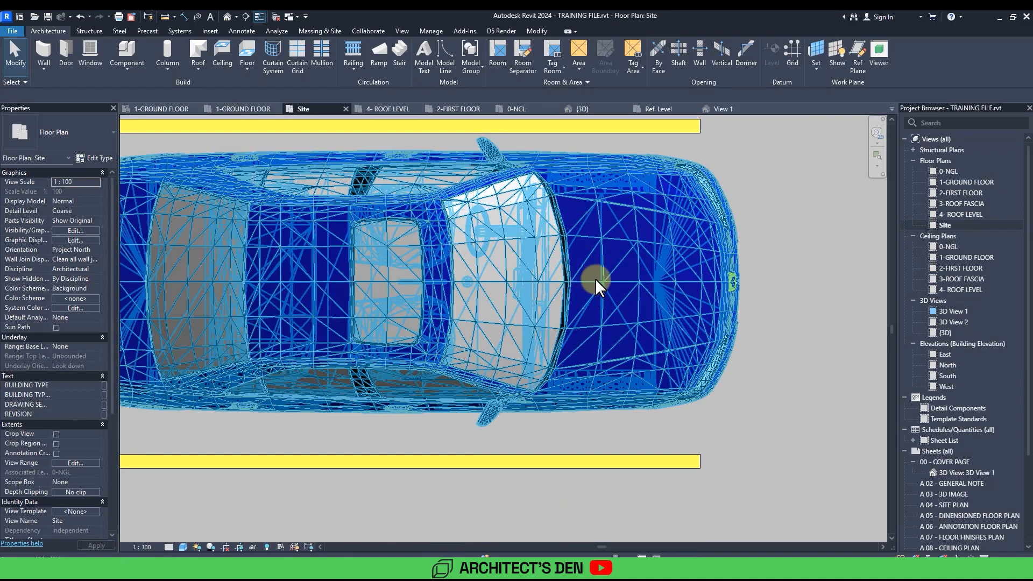
pyautogui.scroll(-2, 646, 289)
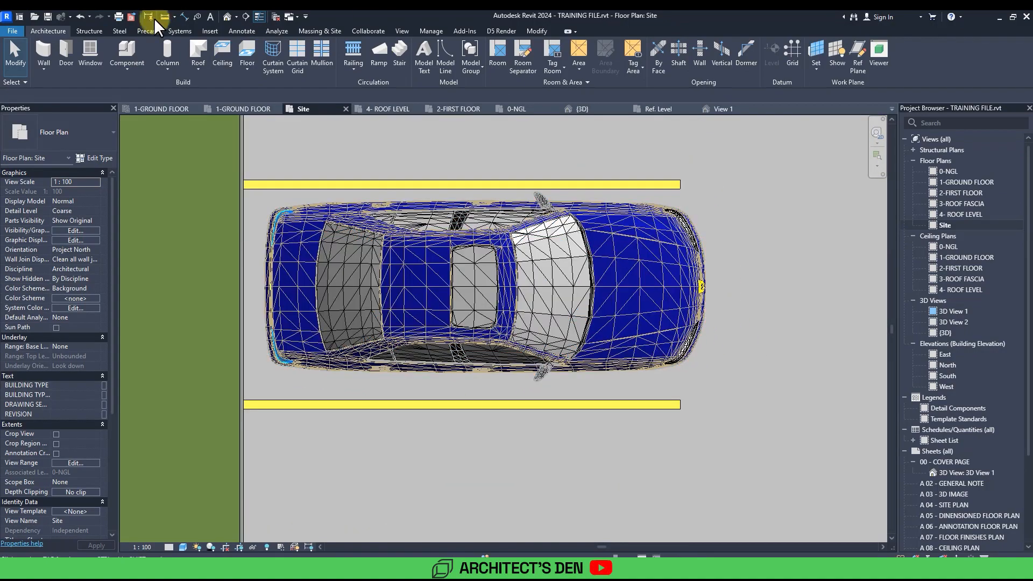
pyautogui.click(228, 17)
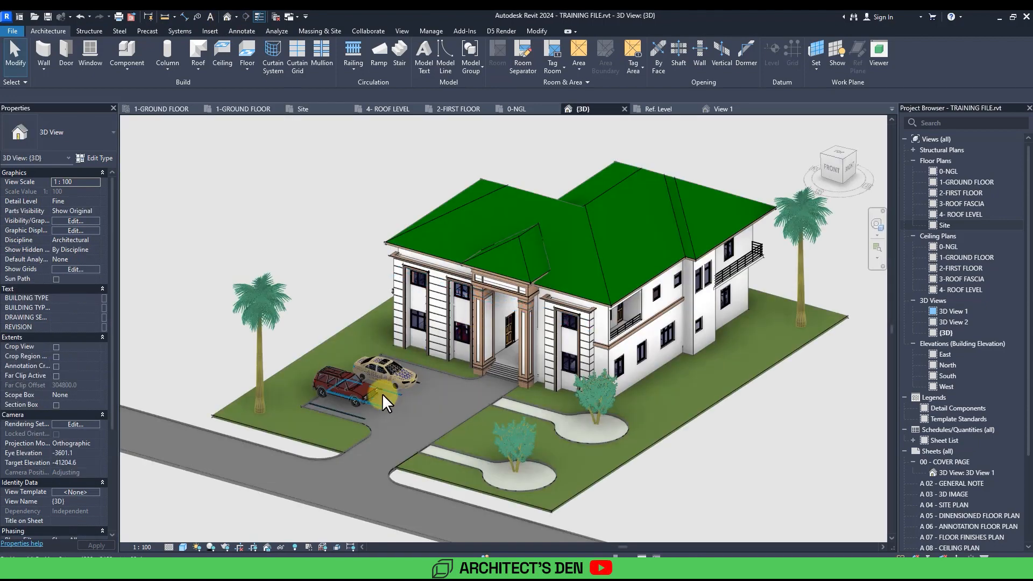
pyautogui.scroll(4, 383, 390)
pyautogui.scroll(3, 386, 387)
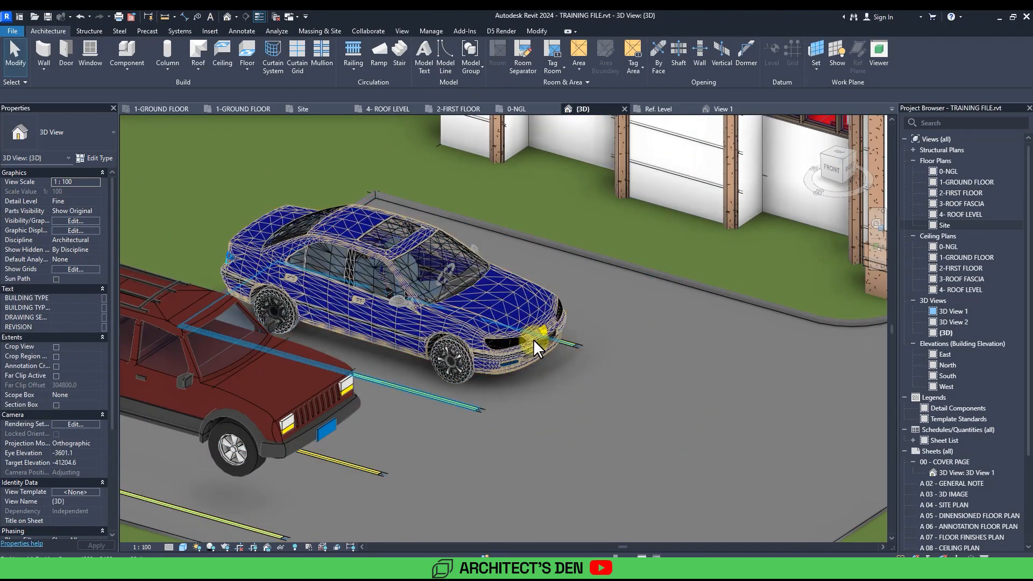
# Step: Delete the 406 car and open the VEHICLES family folder for loading a component, with enlarged thumbnails
pyautogui.click(523, 342)
pyautogui.press('Delete')
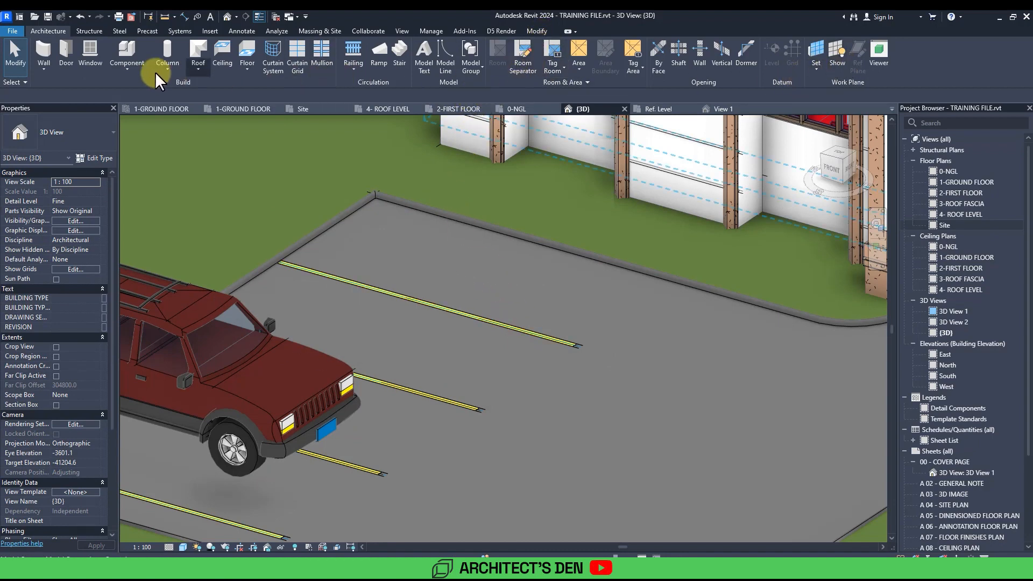
pyautogui.click(128, 51)
pyautogui.click(466, 59)
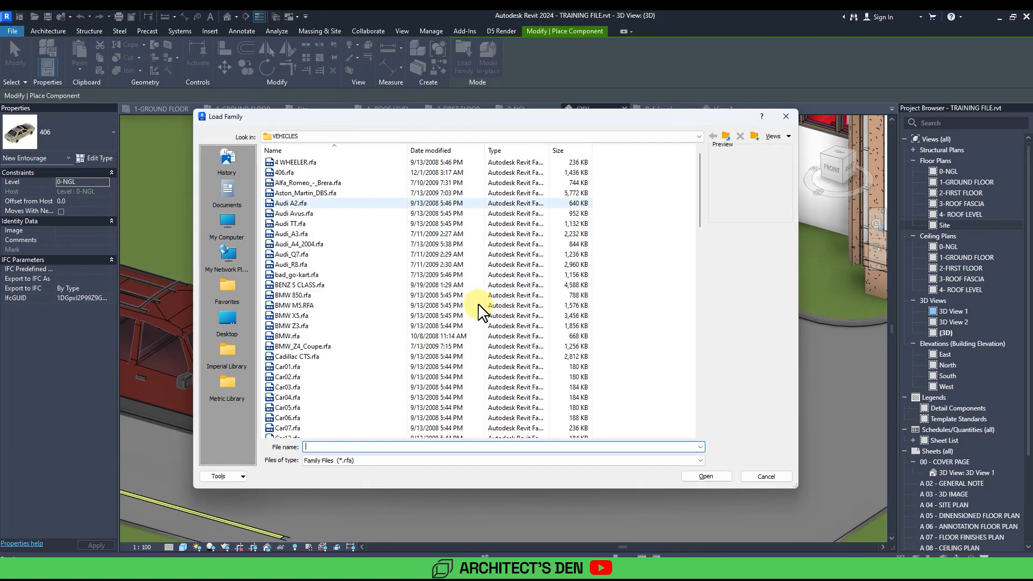
pyautogui.keyDown('ctrl'); pyautogui.scroll(4, 323, 321); pyautogui.keyUp('ctrl')
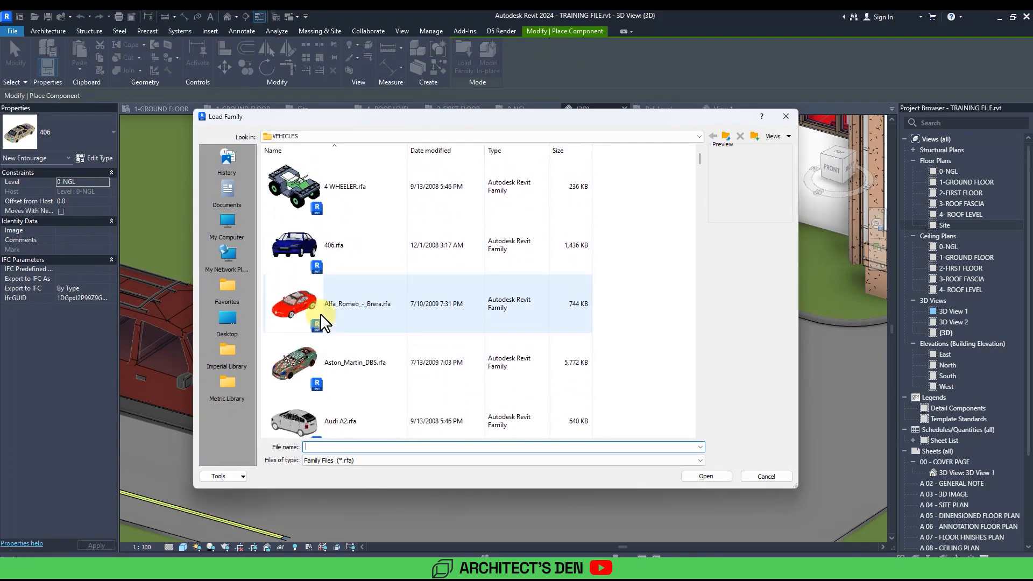
pyautogui.keyDown('ctrl'); pyautogui.scroll(3, 321, 321); pyautogui.keyUp('ctrl')
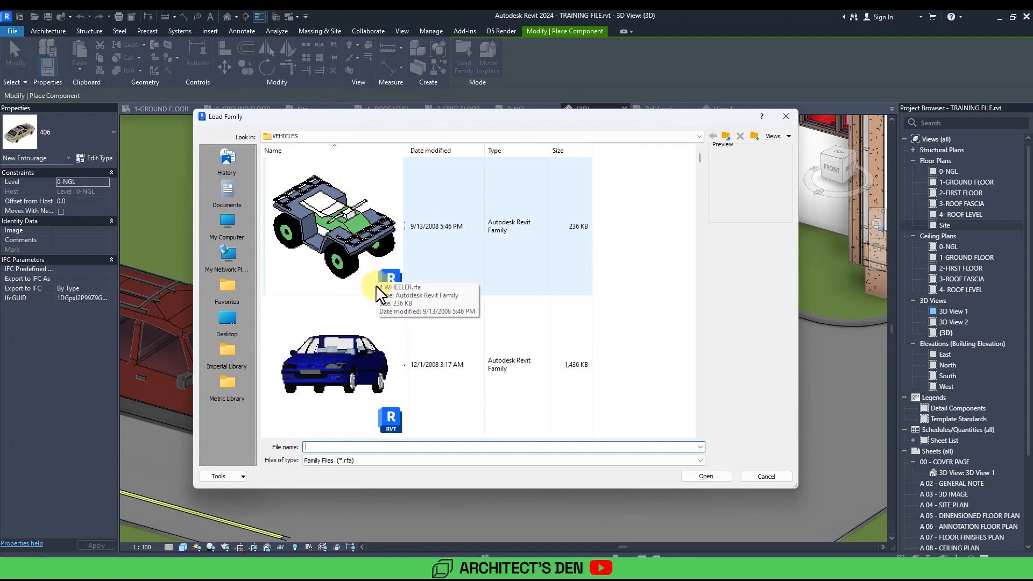
# Step: Load the Car03 family and place one on the parking area in the 3D view
pyautogui.scroll(-5, 397, 318)
pyautogui.scroll(-3, 395, 323)
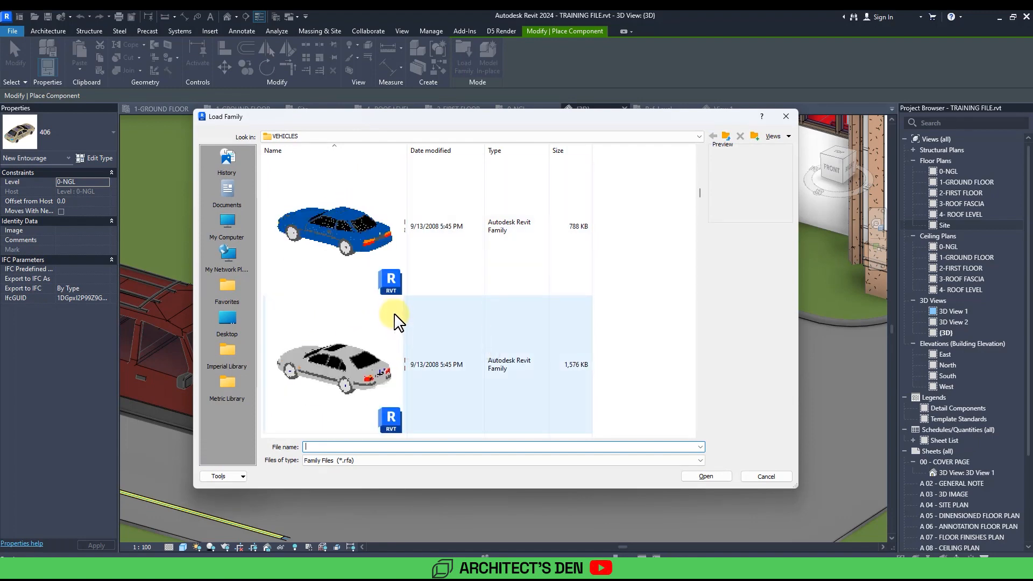
pyautogui.scroll(-1, 392, 361)
pyautogui.scroll(-2, 390, 360)
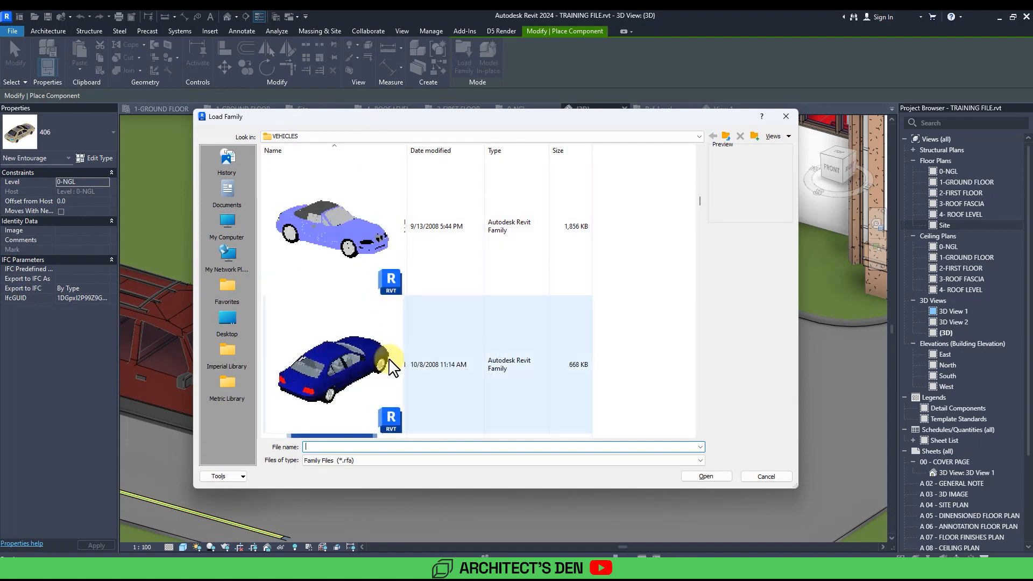
pyautogui.scroll(-1, 389, 357)
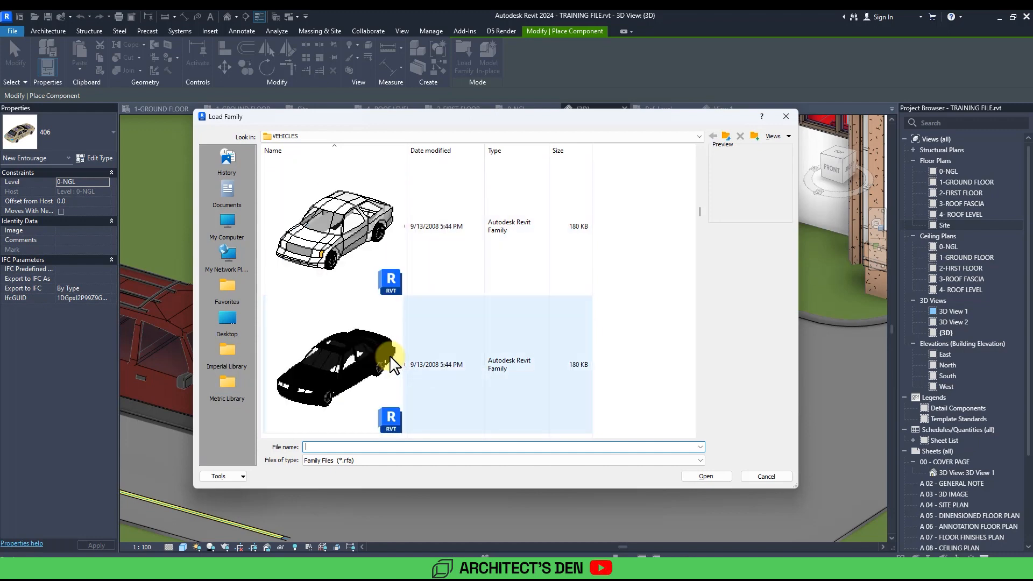
pyautogui.scroll(-1, 391, 358)
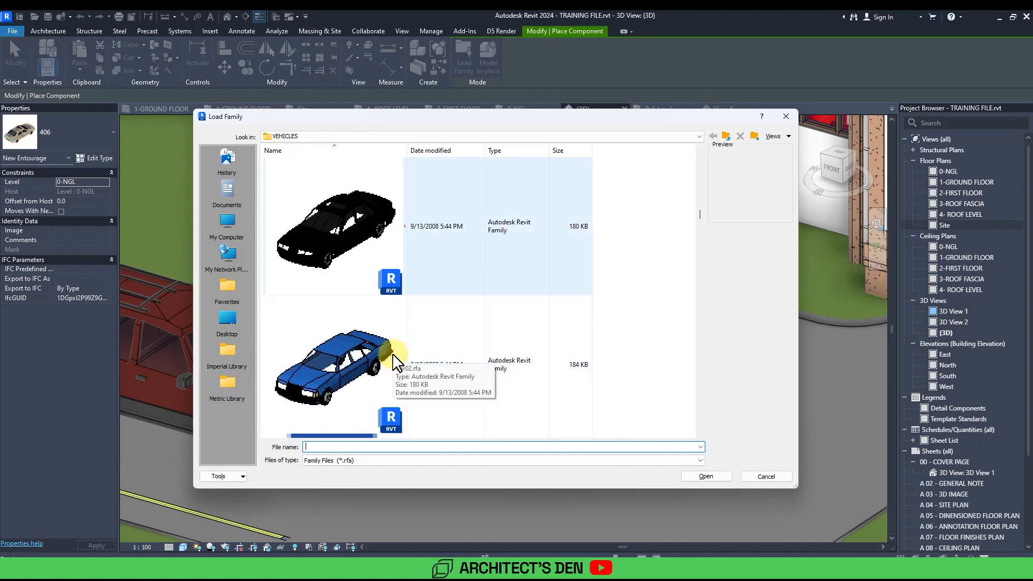
pyautogui.click(342, 368)
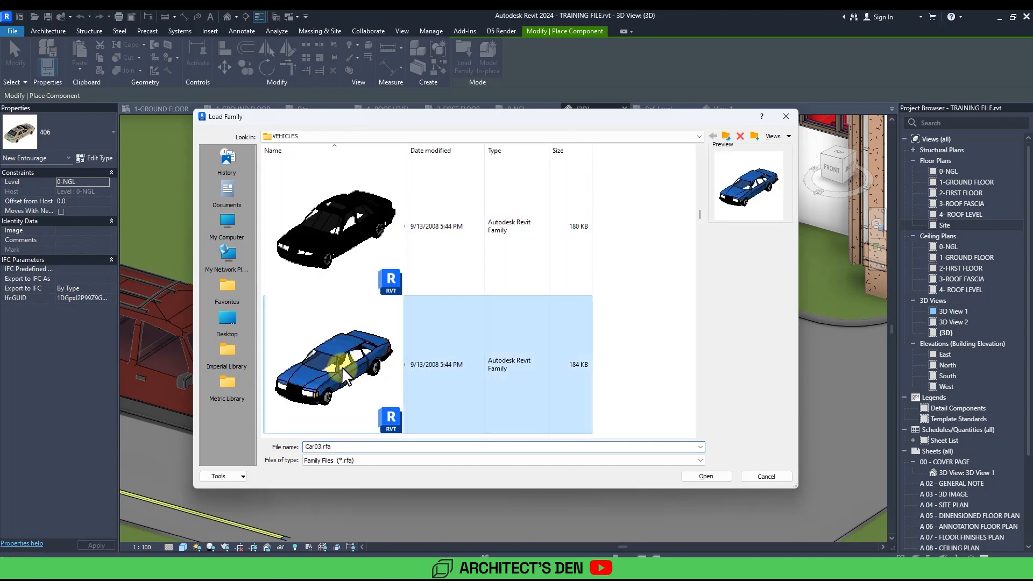
pyautogui.click(706, 476)
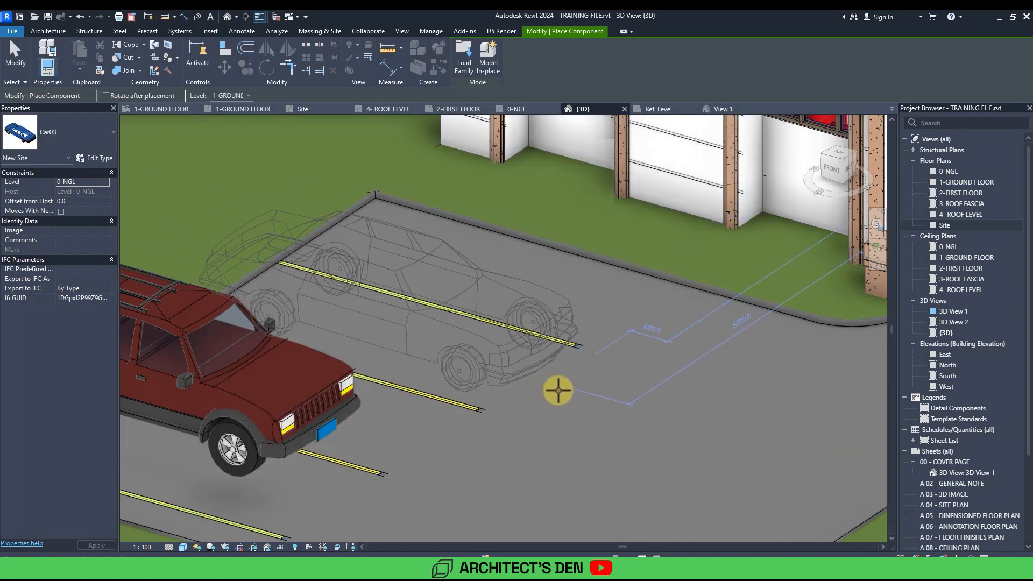
pyautogui.click(558, 392)
pyautogui.press('Escape')
pyautogui.press('Escape')
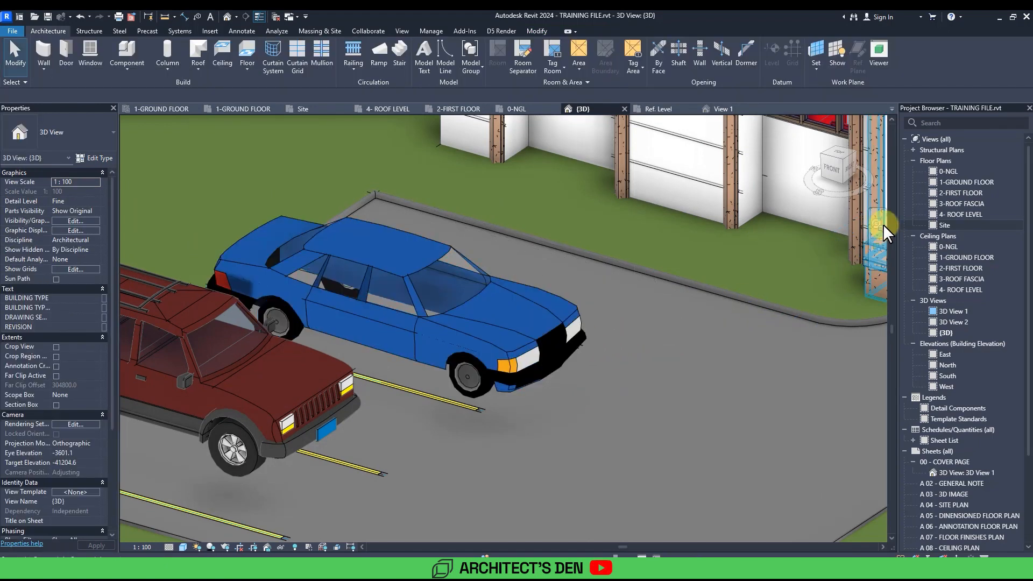
# Step: In the Site floor plan, move the blue car into the bay between the two parking lines nearest the house
pyautogui.doubleClick(961, 226)
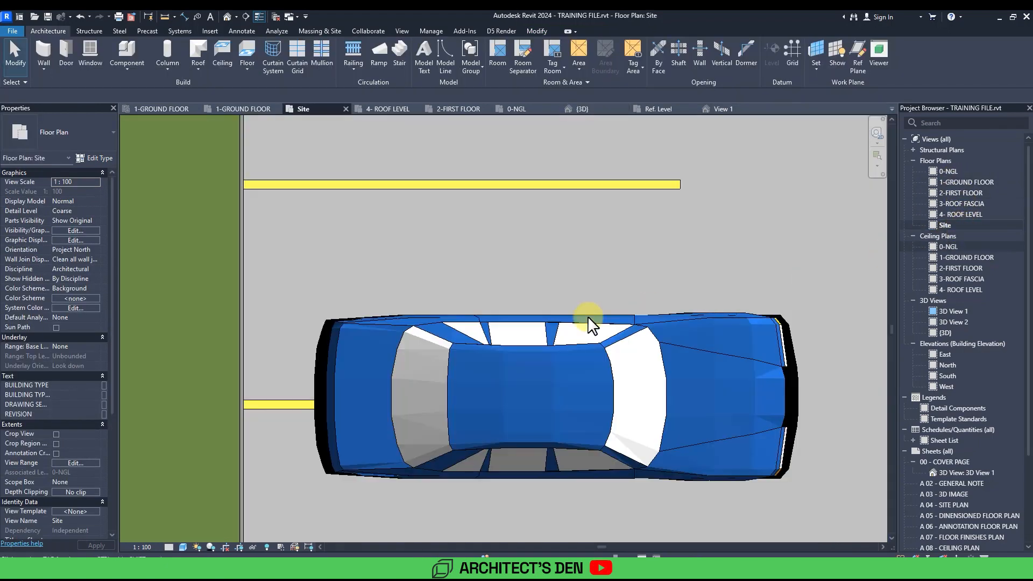
pyautogui.scroll(-5, 579, 323)
pyautogui.click(570, 341)
pyautogui.scroll(3, 570, 341)
pyautogui.click(556, 284)
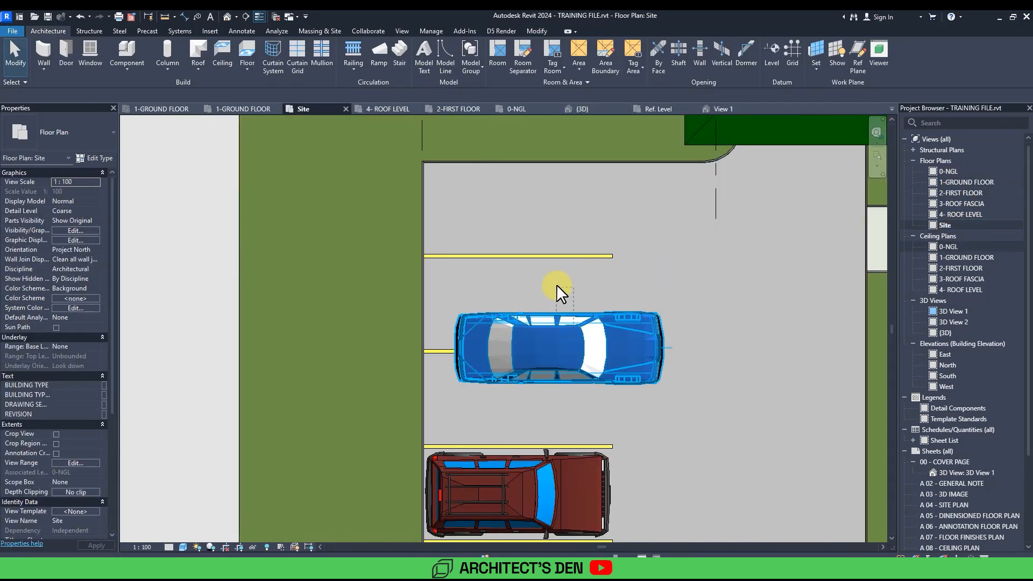
pyautogui.click(565, 323)
pyautogui.moveTo(565, 325); pyautogui.dragTo(540, 281)
pyautogui.click(654, 262)
# Step: Examine the whole Site plan with the house, parked vehicles, paths and trees
pyautogui.scroll(-5, 662, 323)
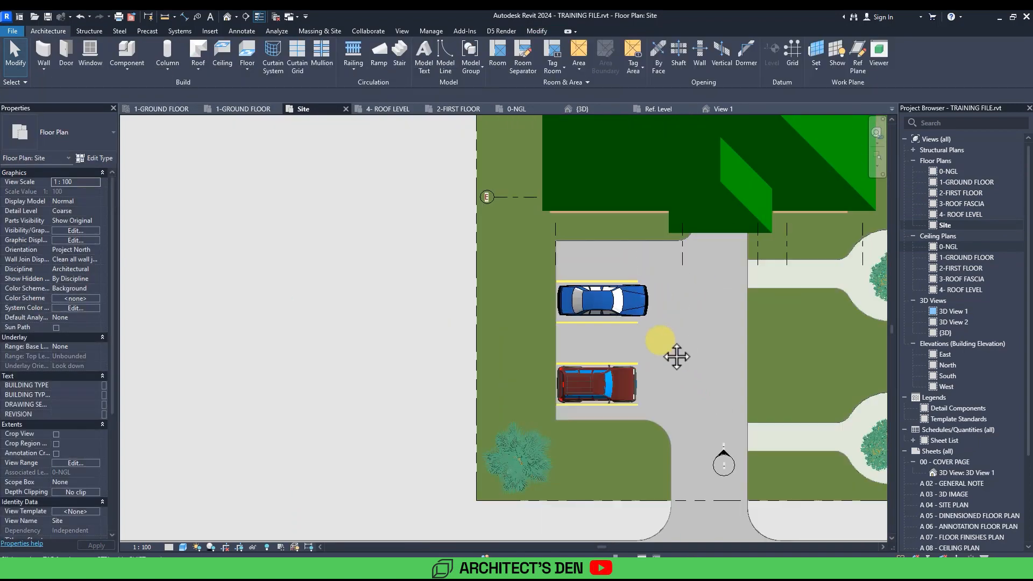
pyautogui.moveTo(662, 342); pyautogui.dragTo(486, 350, button='middle')
pyautogui.scroll(-5, 486, 351)
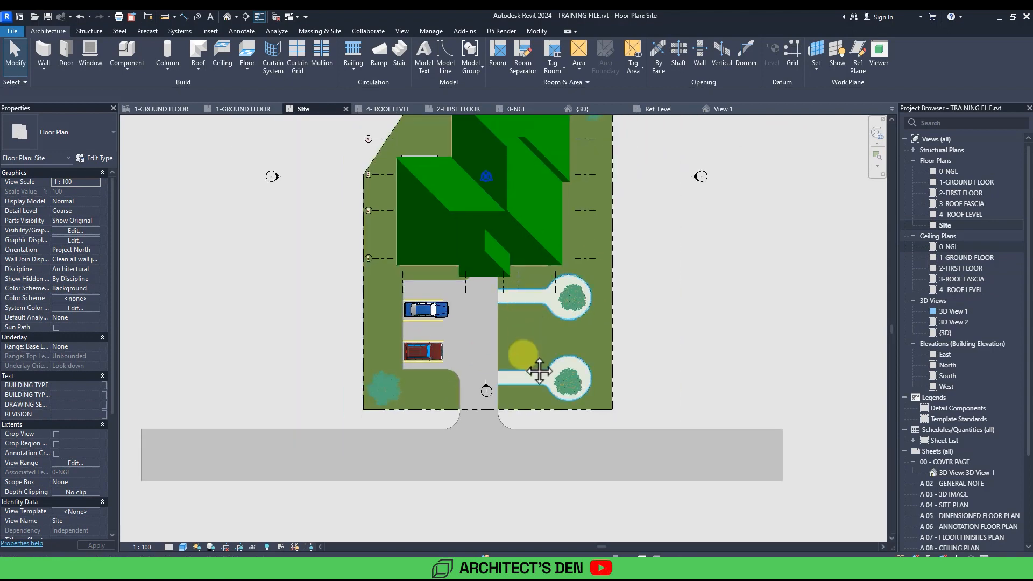
pyautogui.scroll(3, 593, 364)
pyautogui.scroll(1, 661, 429)
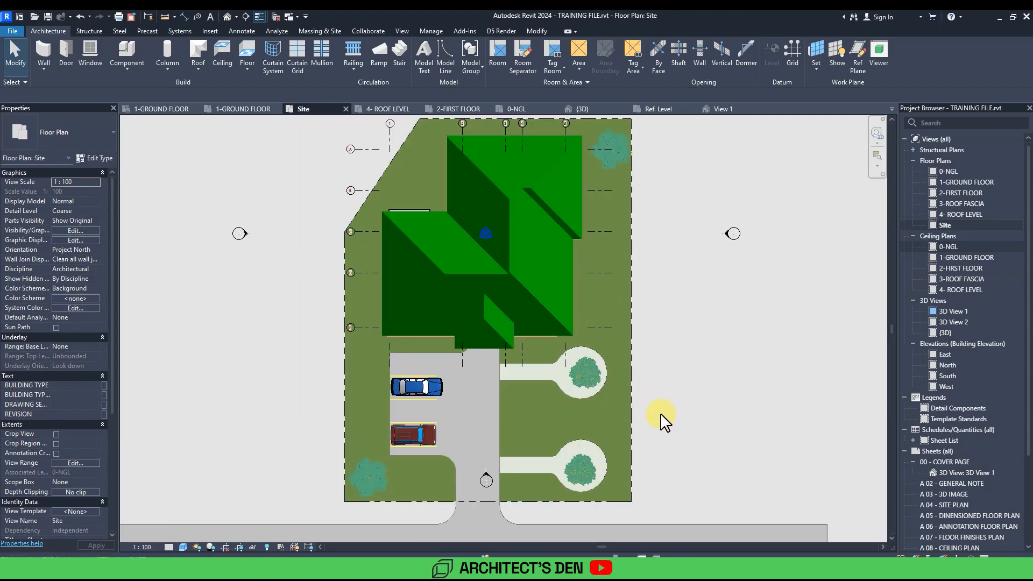
pyautogui.moveTo(662, 422); pyautogui.dragTo(690, 425, button='middle')
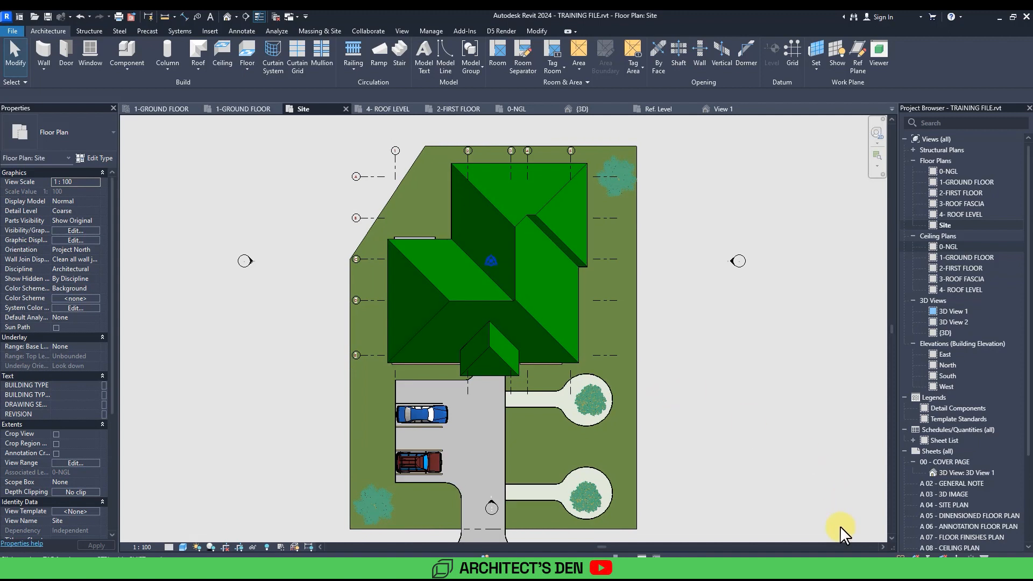
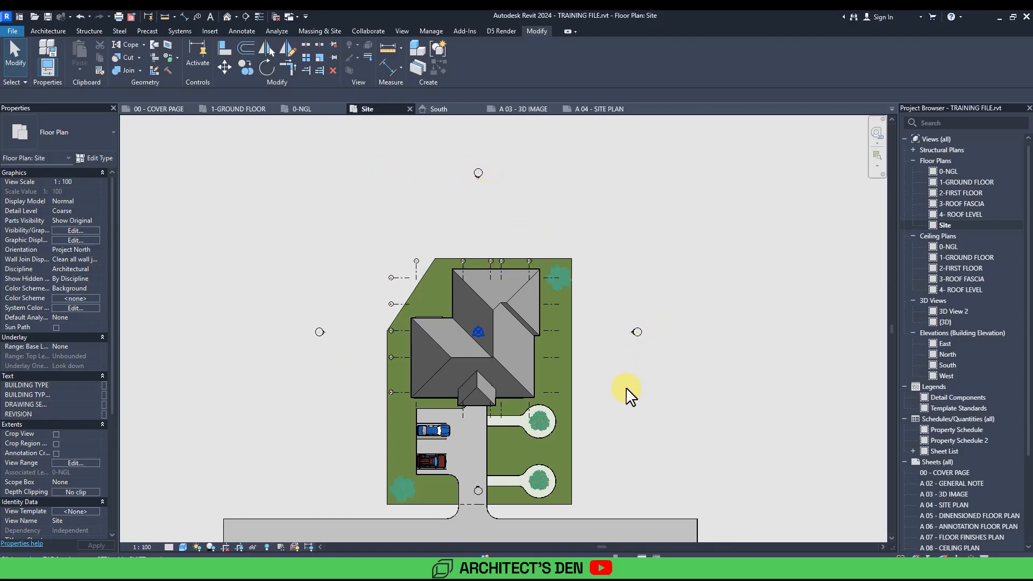
# Step: Open sheet A 04 - SITE PLAN and place the Site floor plan view near the middle of it
pyautogui.moveTo(635, 387); pyautogui.dragTo(641, 292, button='middle')
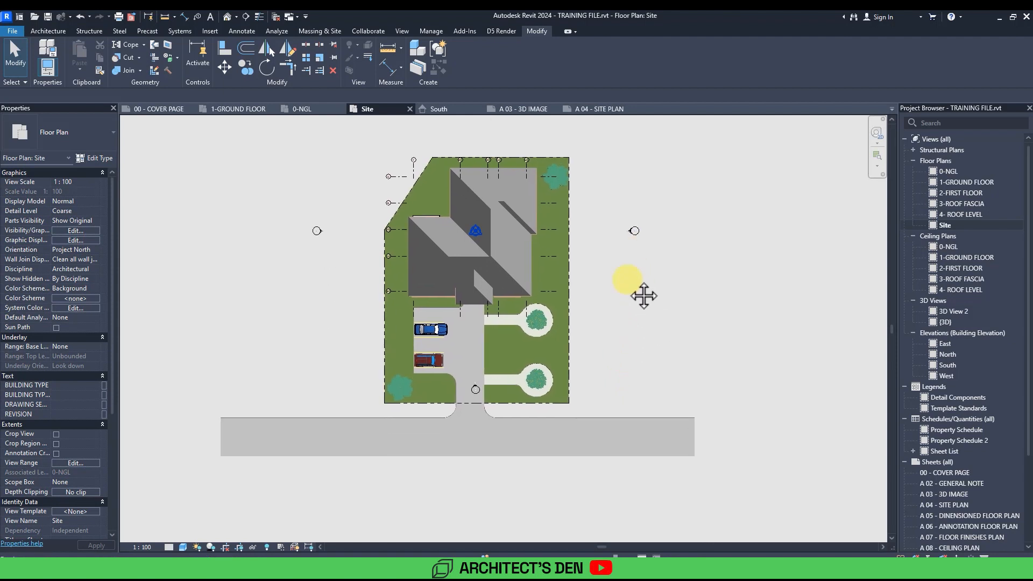
pyautogui.doubleClick(946, 506)
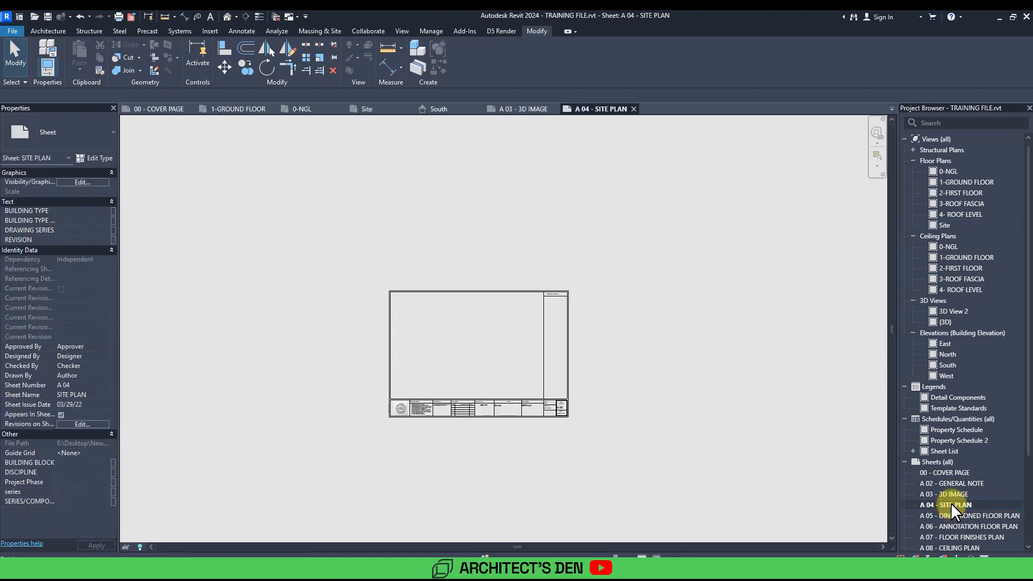
pyautogui.scroll(2, 415, 348)
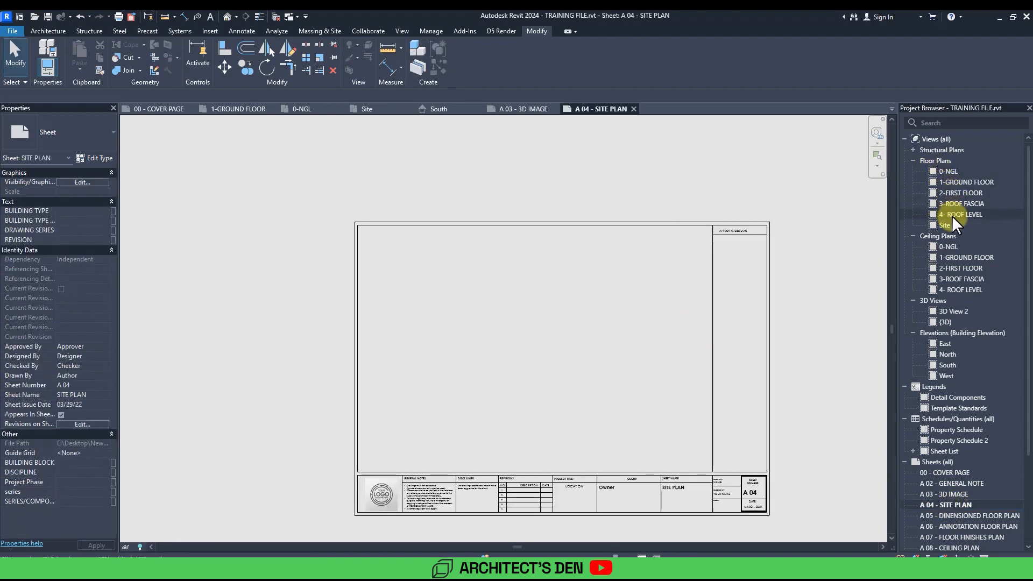
pyautogui.click(941, 226)
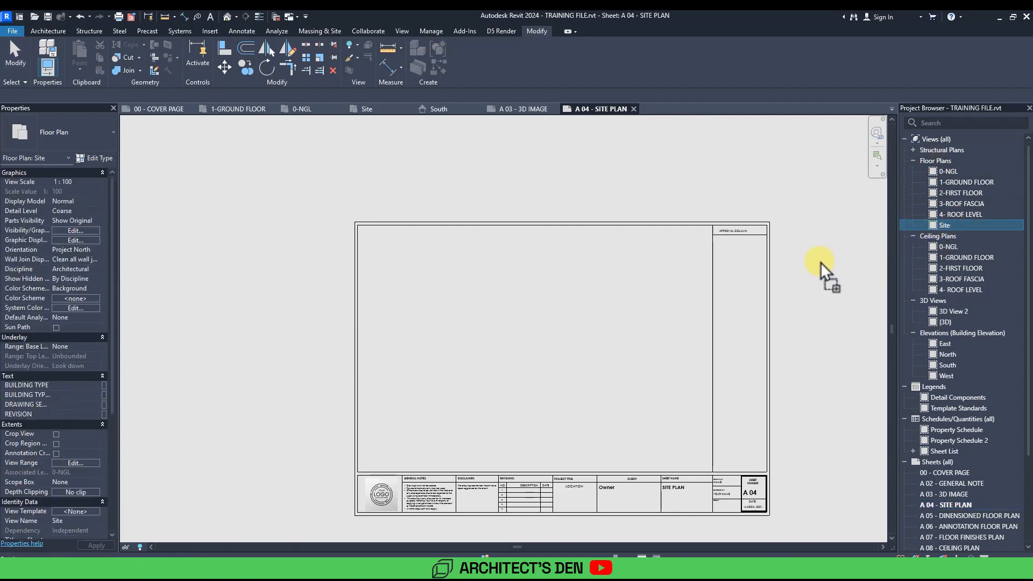
pyautogui.click(524, 374)
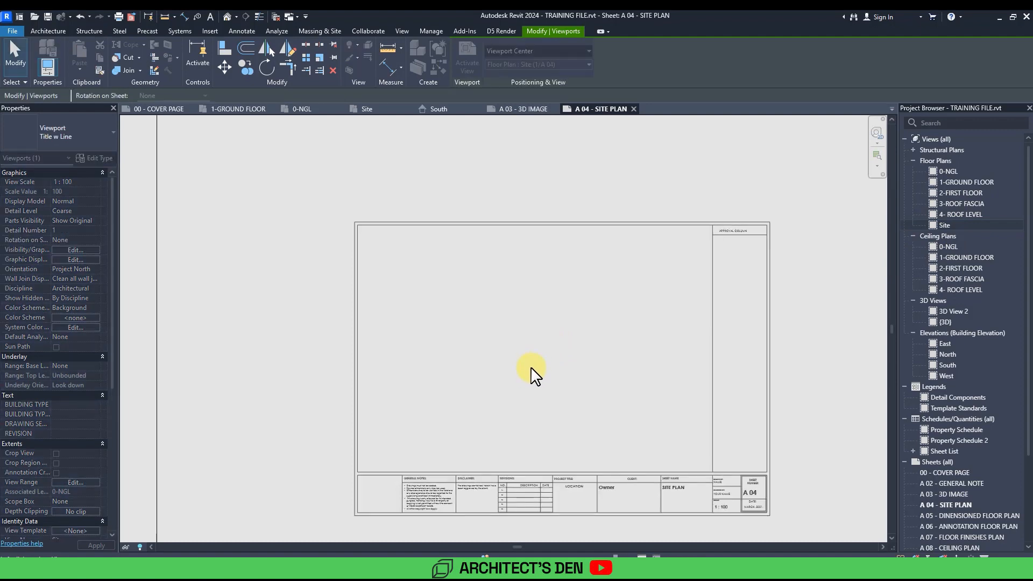
pyautogui.scroll(-3, 531, 367)
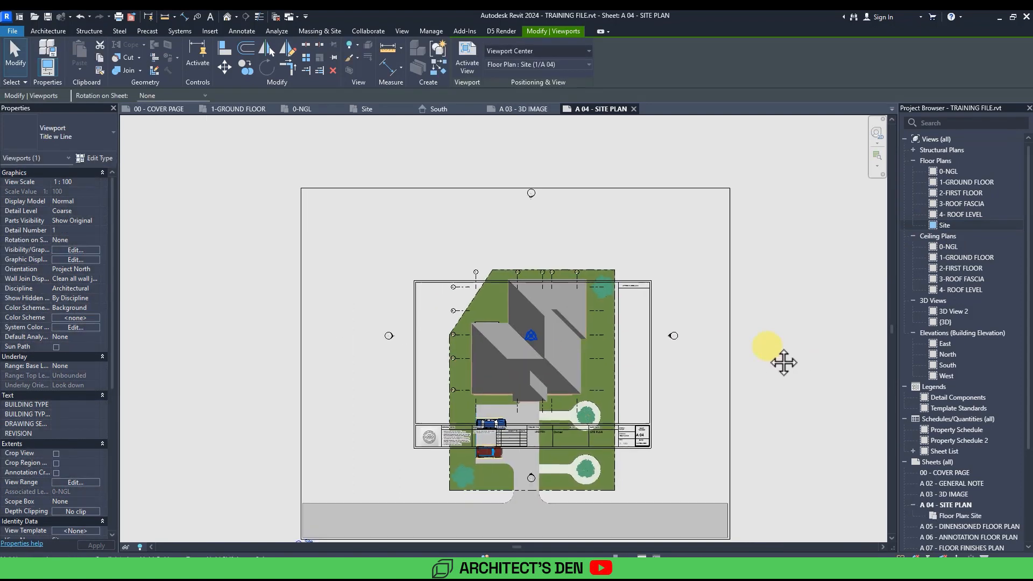
pyautogui.moveTo(784, 362); pyautogui.dragTo(743, 339, button='middle')
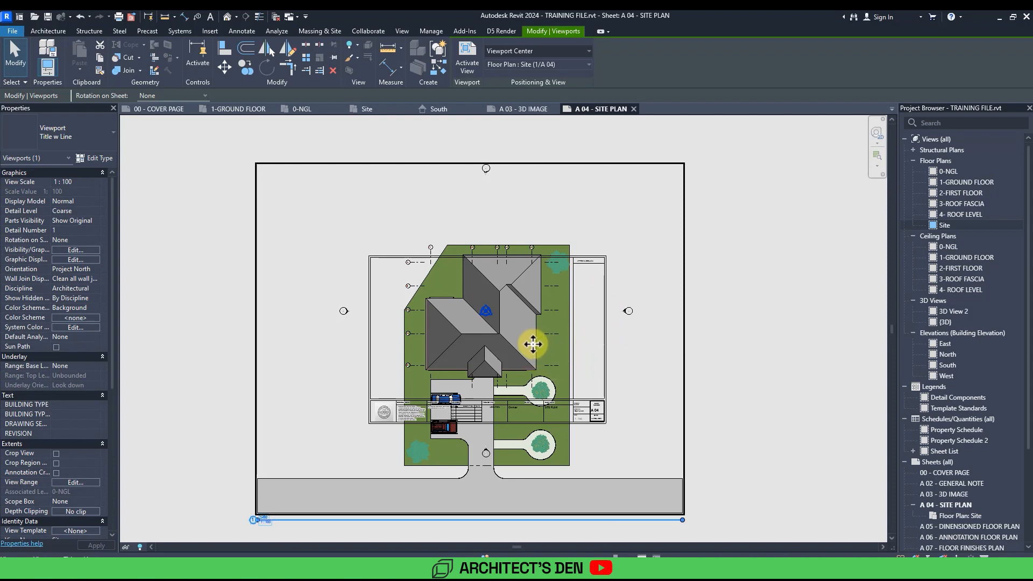
# Step: Activate the Site viewport on the sheet and check its extent against the title block border
pyautogui.click(467, 65)
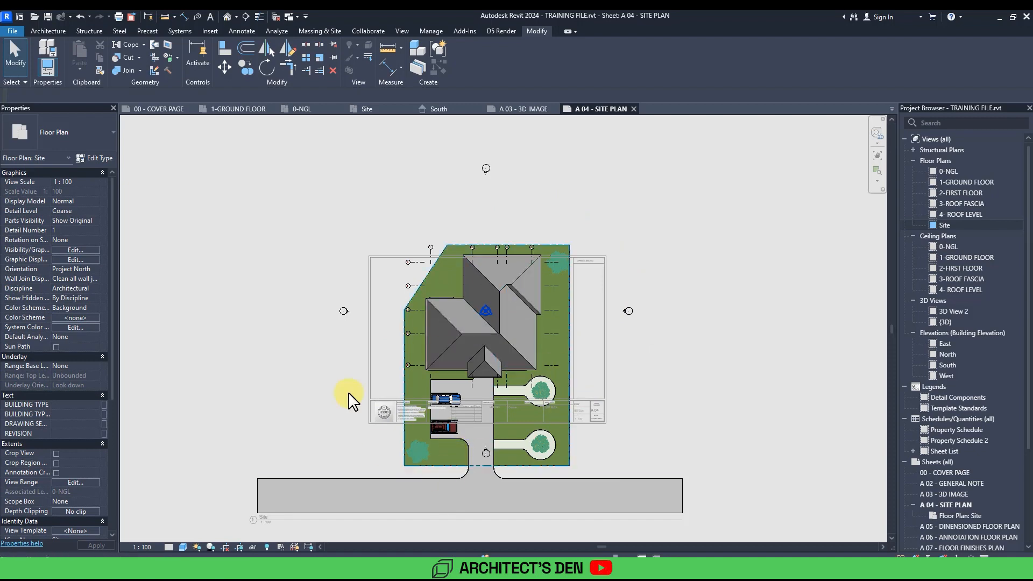
pyautogui.scroll(5, 379, 265)
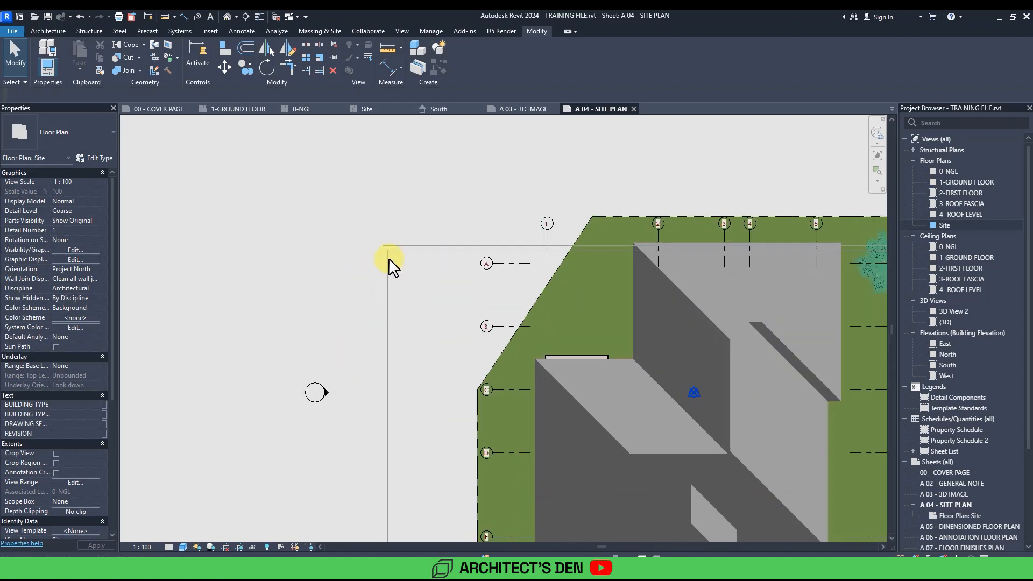
pyautogui.scroll(-5, 374, 283)
pyautogui.moveTo(634, 396); pyautogui.dragTo(653, 365, button='middle')
pyautogui.scroll(-2, 657, 344)
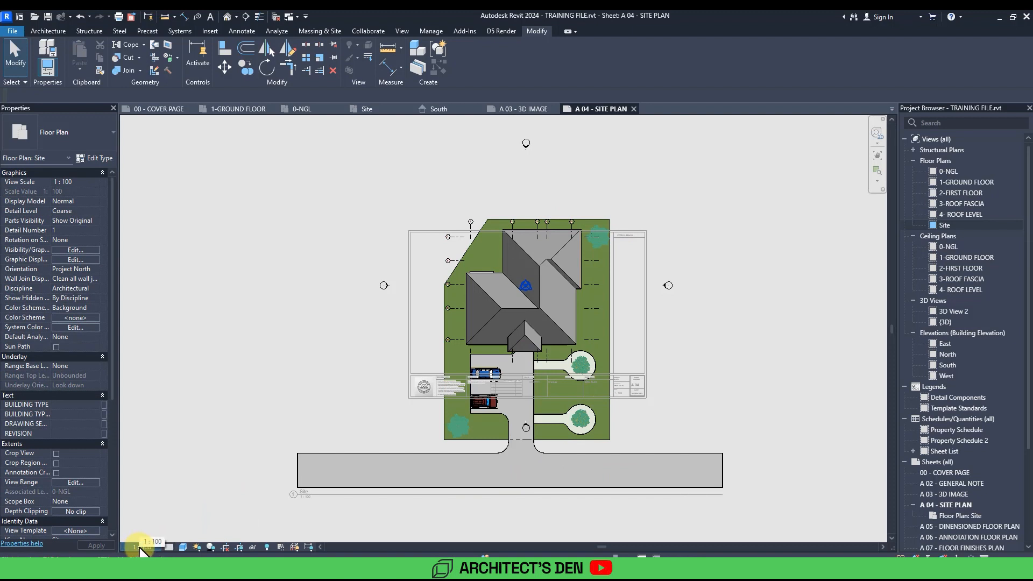
# Step: Set the Site view's scale to 1 : 200
pyautogui.click(68, 181)
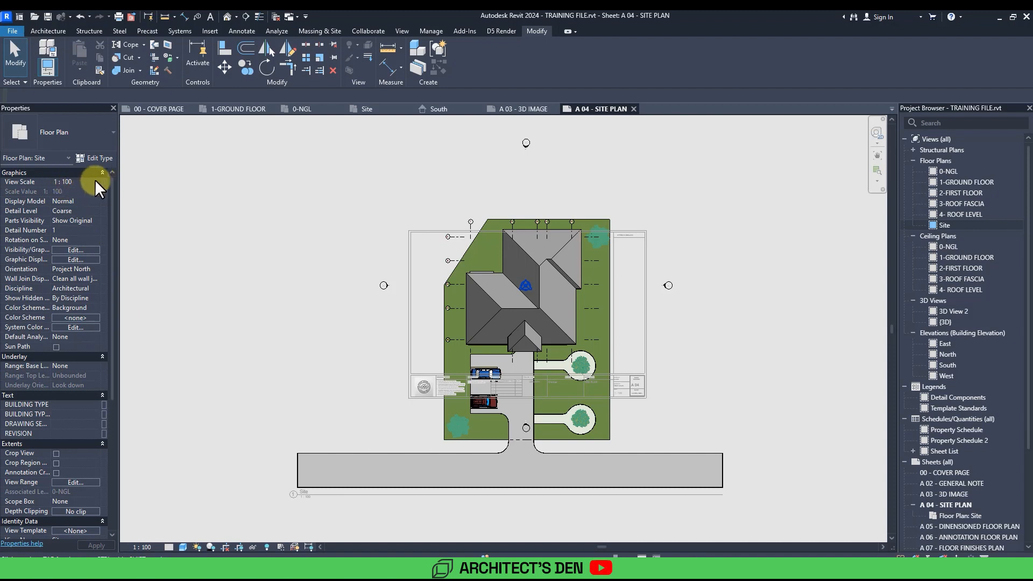
pyautogui.click(96, 182)
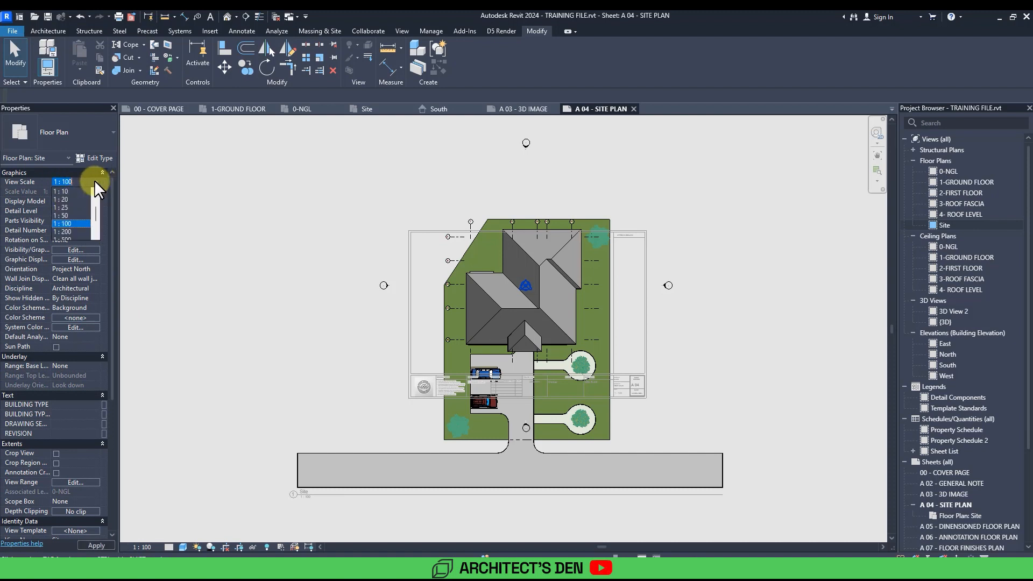
pyautogui.click(65, 232)
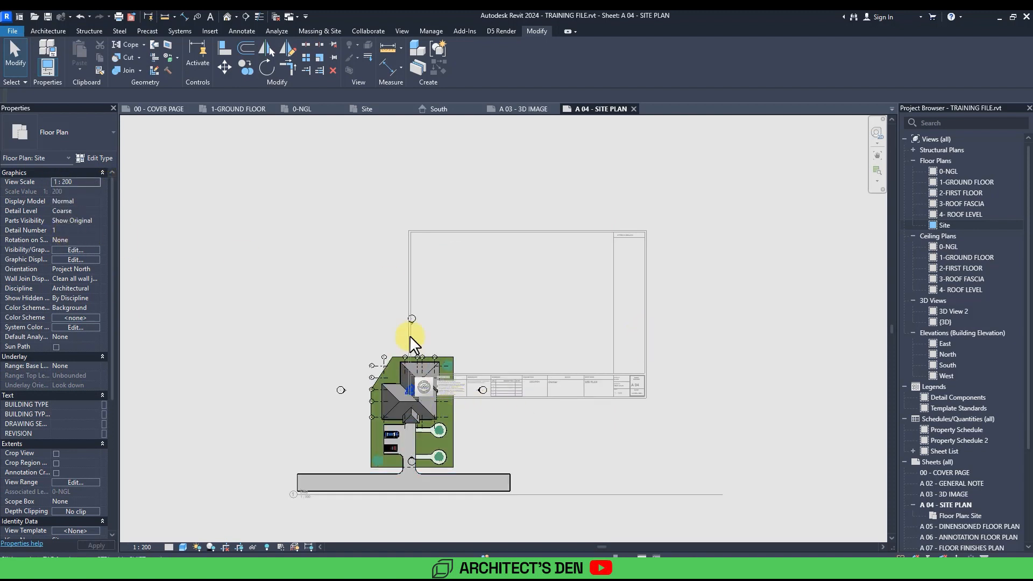
# Step: Switch the Site view to a custom scale with a scale value of 150
pyautogui.click(68, 182)
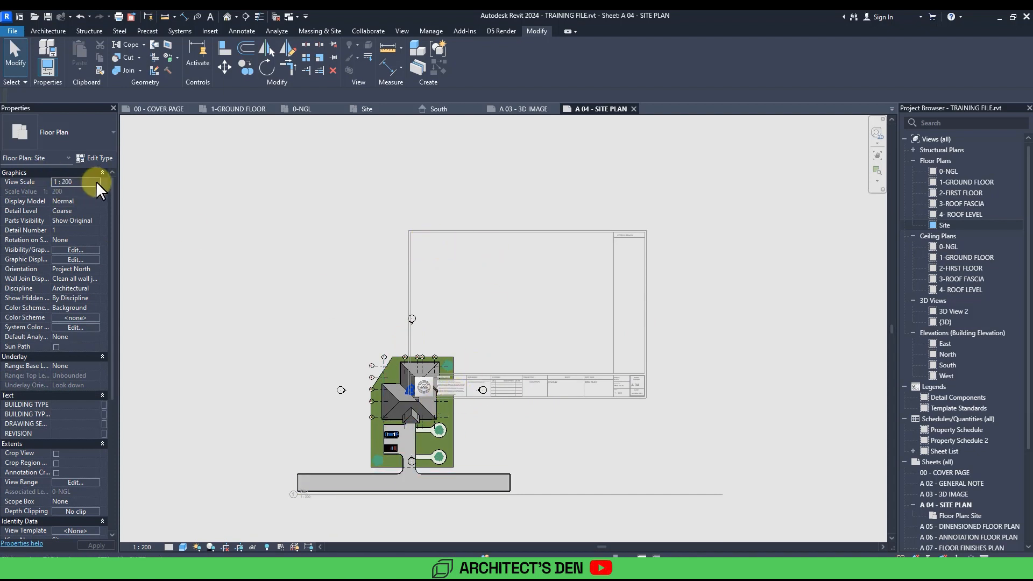
pyautogui.click(97, 182)
pyautogui.scroll(3, 81, 204)
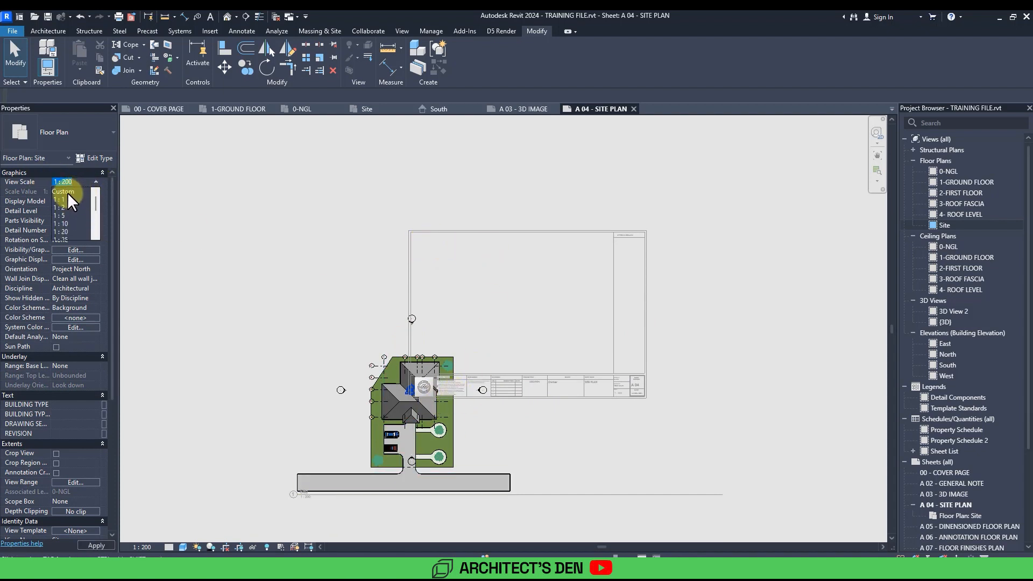
pyautogui.click(80, 194)
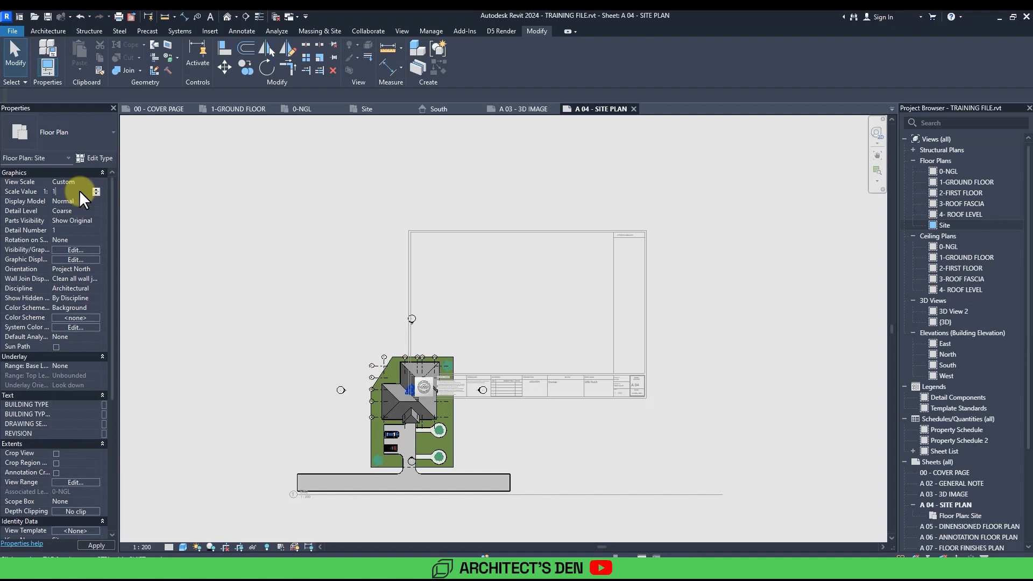
pyautogui.write('150')
pyautogui.press('Return')
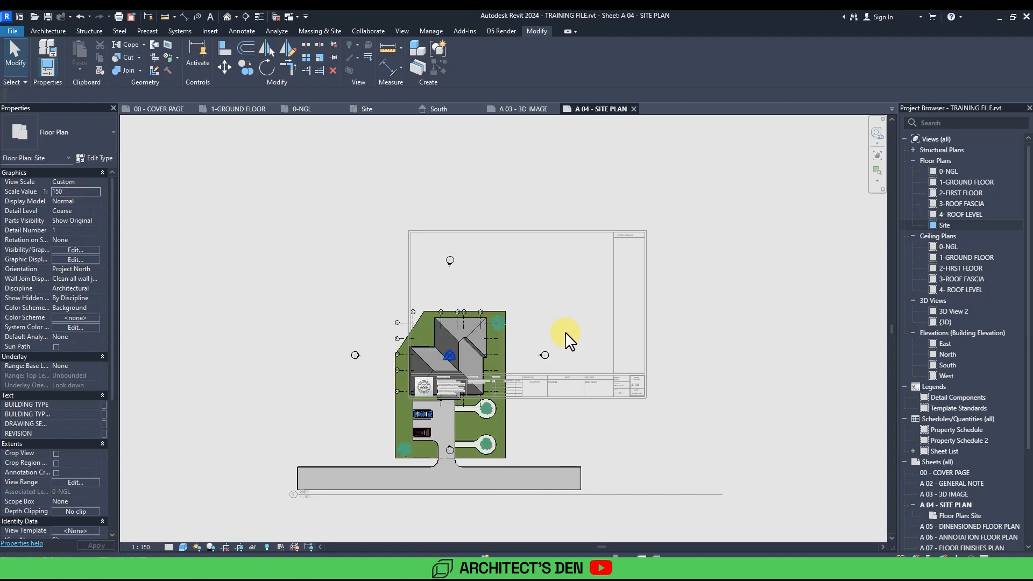
# Step: Deactivate the Site view and move its viewport up and across so the plan overlies the title block's drawing area
pyautogui.moveTo(590, 337); pyautogui.dragTo(570, 335)
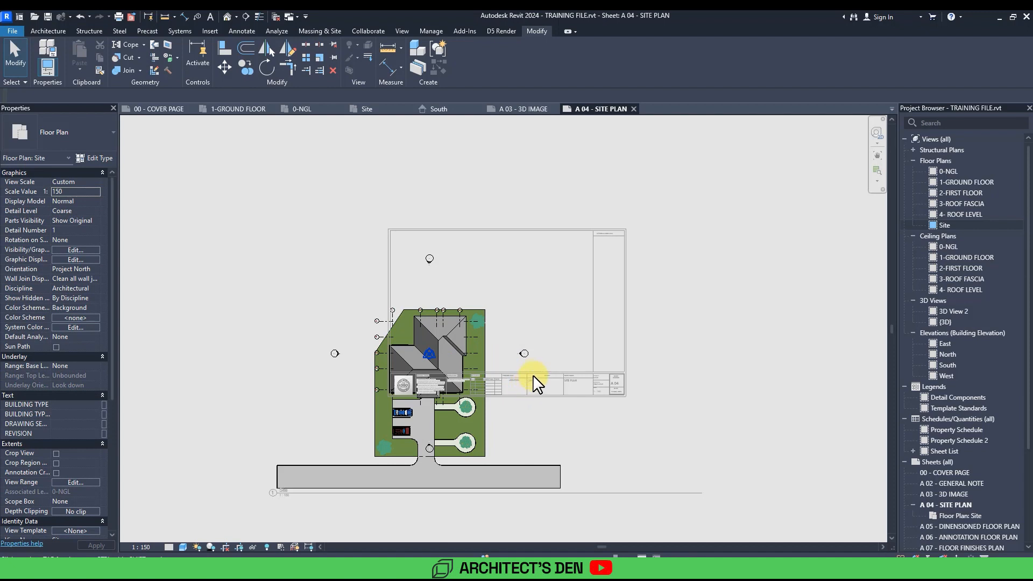
pyautogui.rightClick(517, 289)
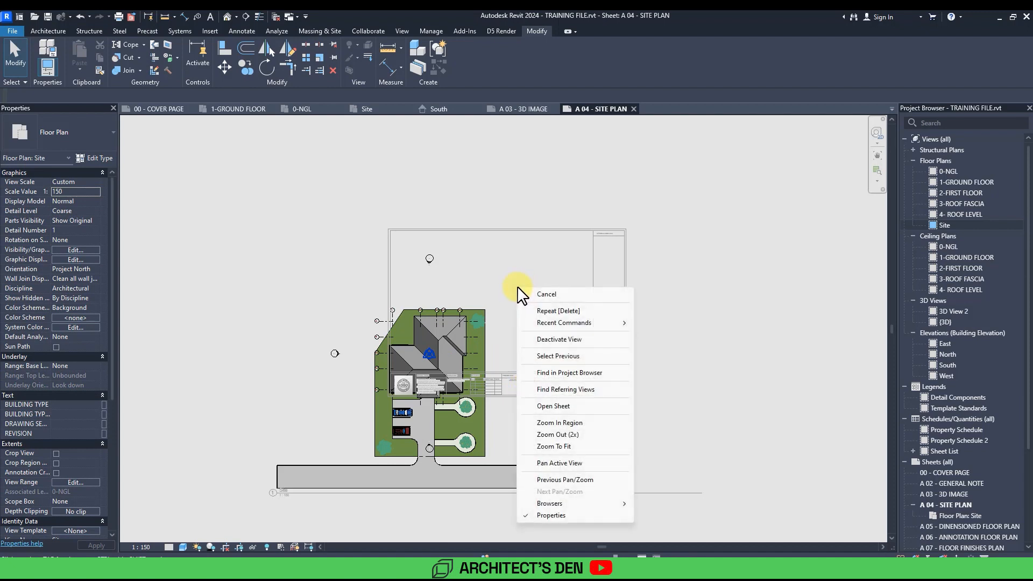
pyautogui.click(561, 340)
pyautogui.click(475, 342)
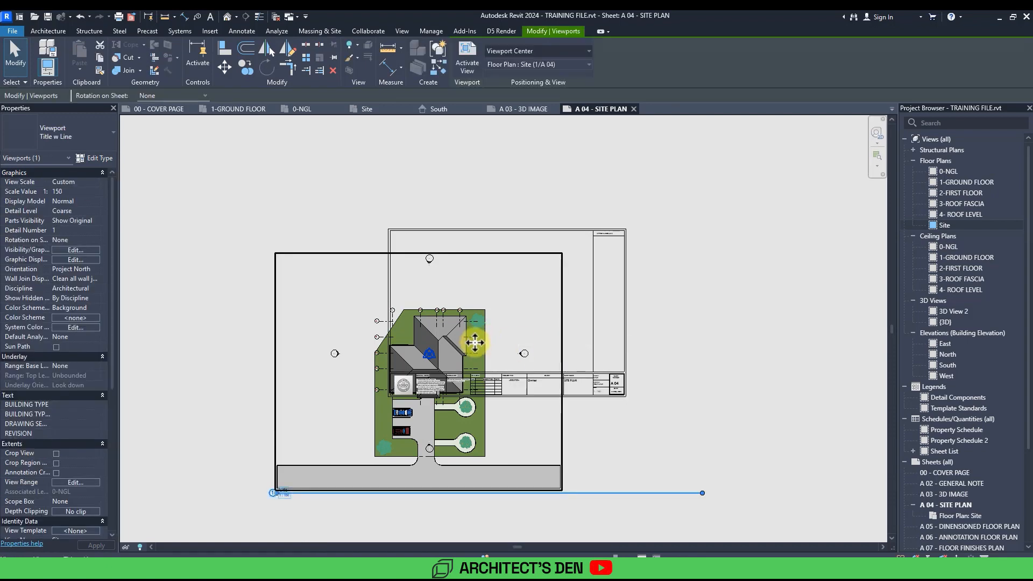
pyautogui.moveTo(473, 341); pyautogui.dragTo(532, 279)
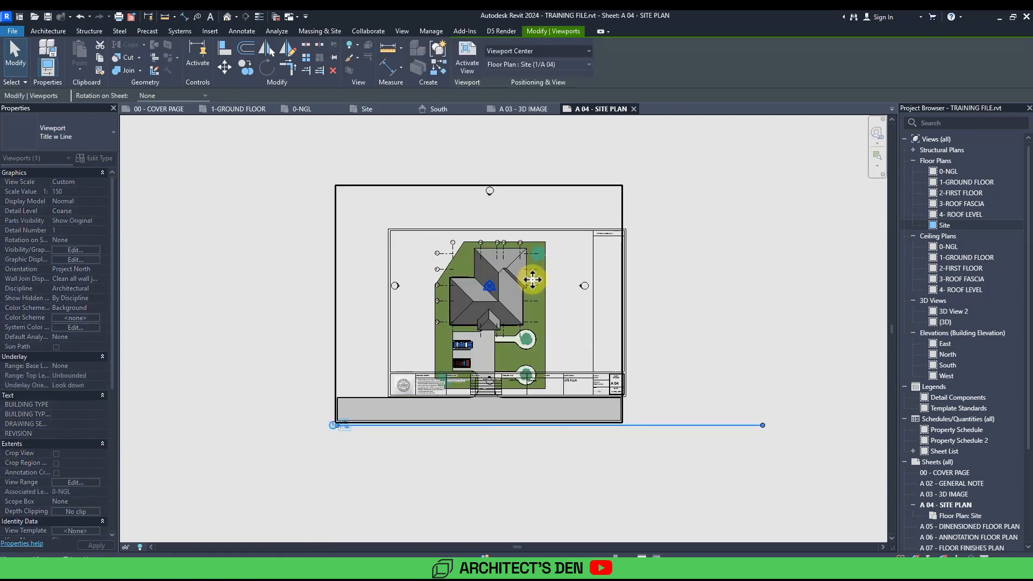
pyautogui.scroll(2, 526, 286)
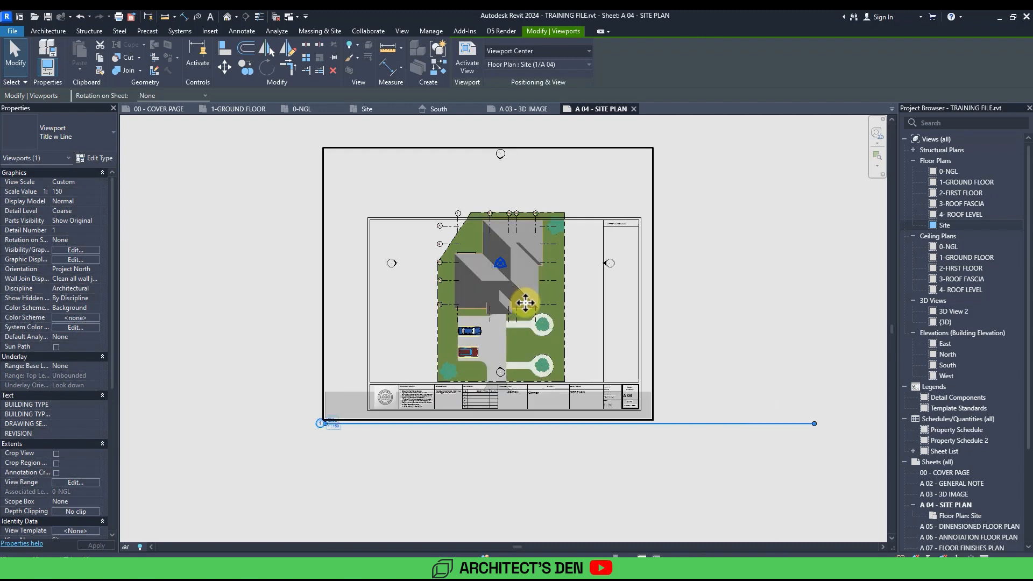
pyautogui.scroll(1, 526, 303)
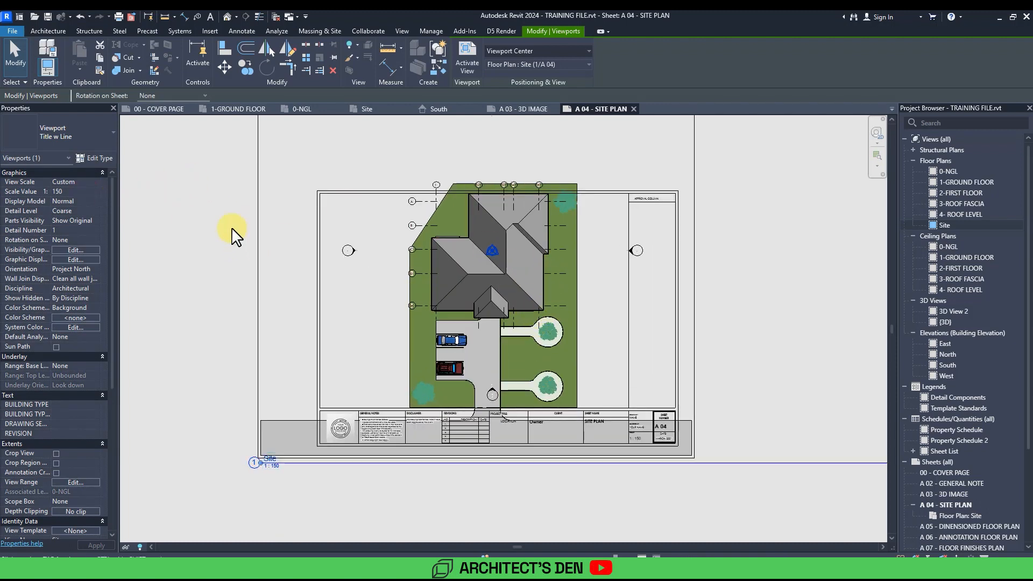
# Step: Set the Site viewport's view scale back to 1 : 200
pyautogui.click(94, 190)
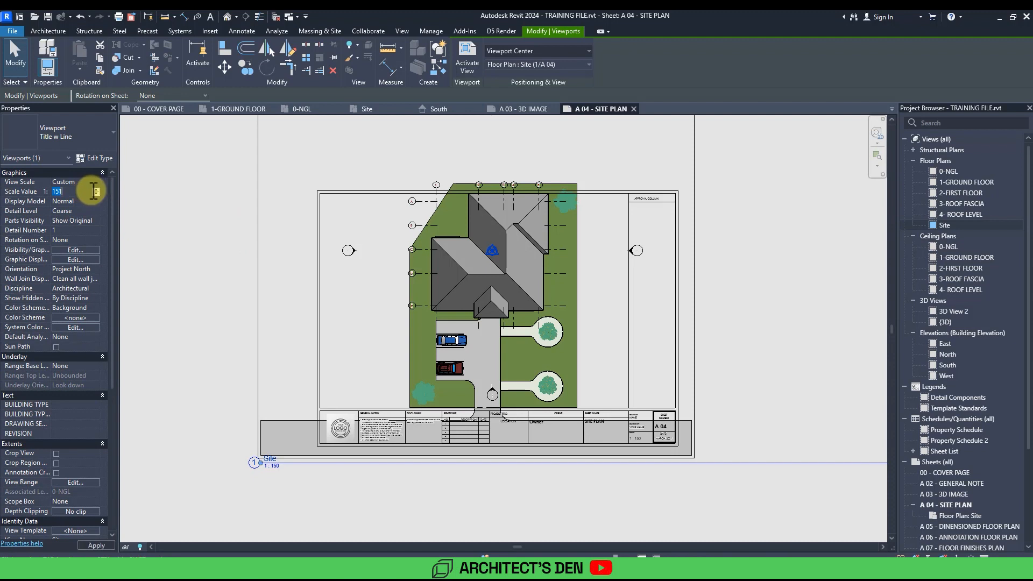
pyautogui.scroll(1, 93, 192)
pyautogui.press('Return')
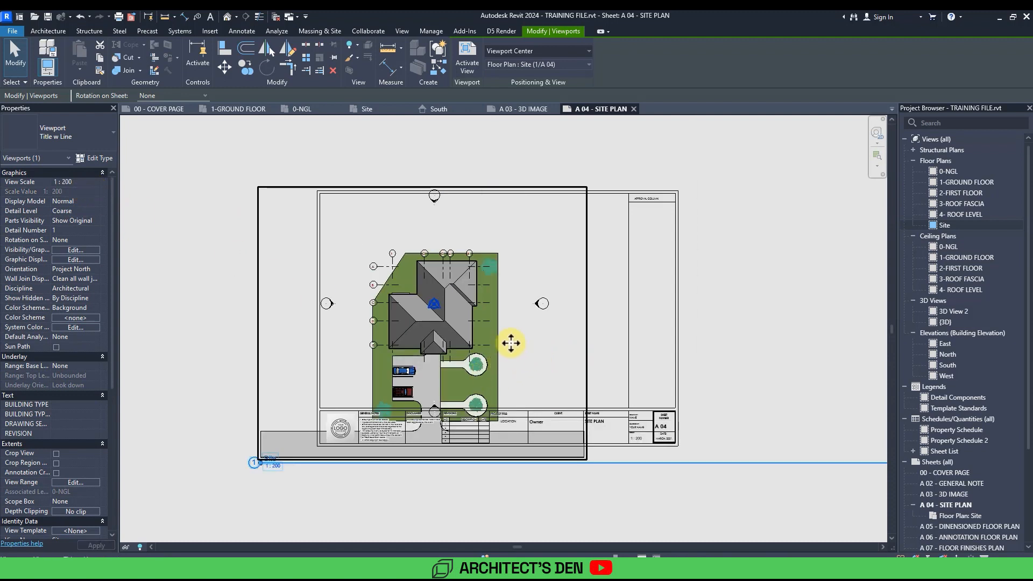
# Step: Move the Site viewport so the whole plot sits inside the sheet border, beside its left edge and above the title block
pyautogui.moveTo(512, 353)
pyautogui.mouseDown()
pyautogui.moveTo(519, 397)
pyautogui.moveTo(508, 322)
pyautogui.moveTo(538, 318)
pyautogui.moveTo(504, 293)
pyautogui.moveTo(451, 306)
pyautogui.moveTo(474, 408)
pyautogui.moveTo(485, 393)
pyautogui.moveTo(512, 415)
pyautogui.mouseUp()
pyautogui.scroll(2, 452, 305)
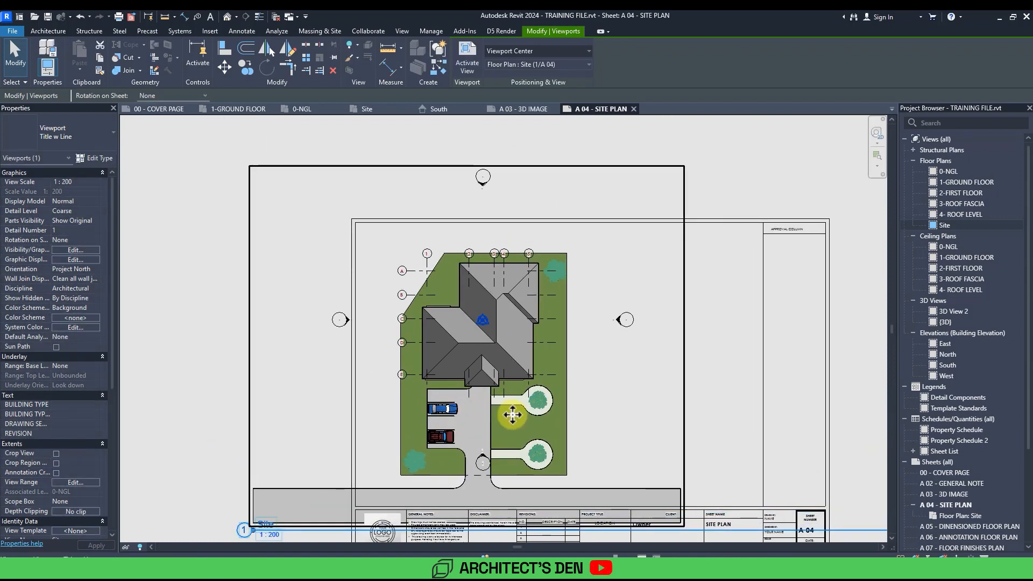
pyautogui.moveTo(568, 427); pyautogui.dragTo(544, 414, button='middle')
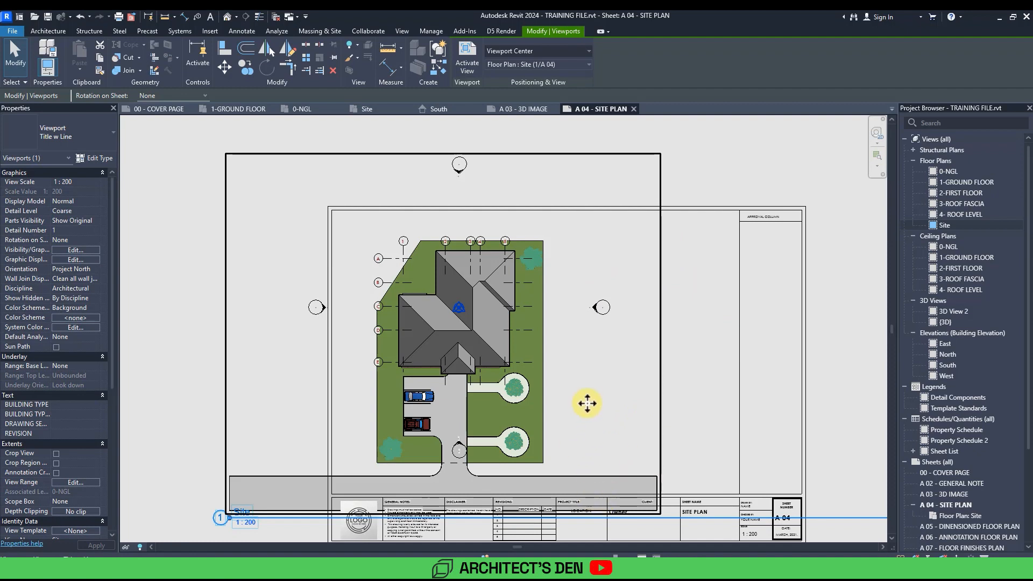
pyautogui.scroll(-1, 566, 405)
pyautogui.moveTo(536, 402)
pyautogui.mouseDown()
pyautogui.moveTo(514, 407)
pyautogui.moveTo(531, 405)
pyautogui.mouseUp()
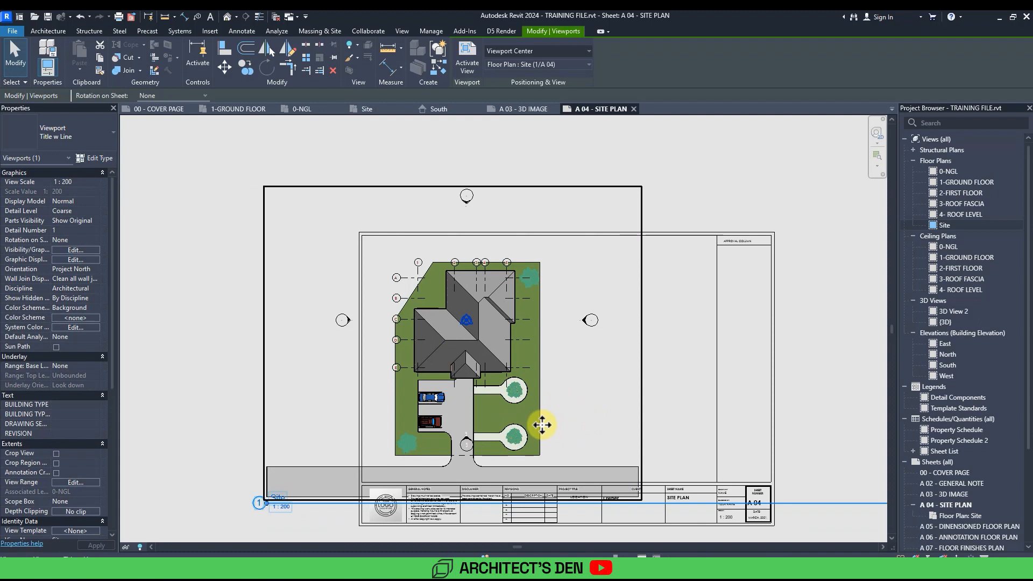
# Step: Activate the Site view on the sheet, turn on view cropping and show the crop region
pyautogui.doubleClick(542, 425)
pyautogui.moveTo(623, 452); pyautogui.dragTo(593, 451, button='middle')
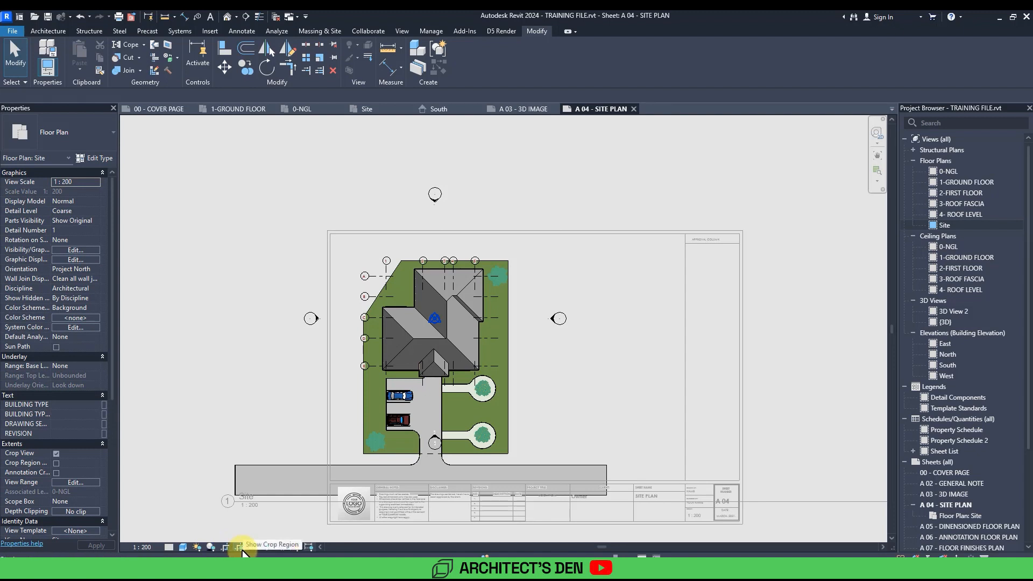
pyautogui.click(241, 548)
# Step: Pull in all four sides of the crop region to frame the plot closely, leaving a short strip of road below
pyautogui.scroll(-2, 561, 397)
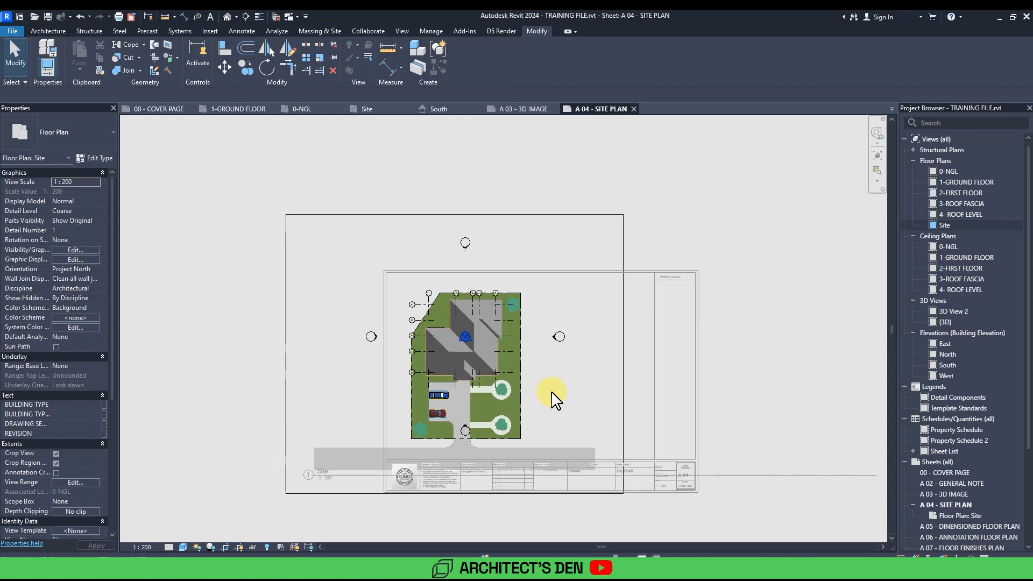
pyautogui.click(624, 355)
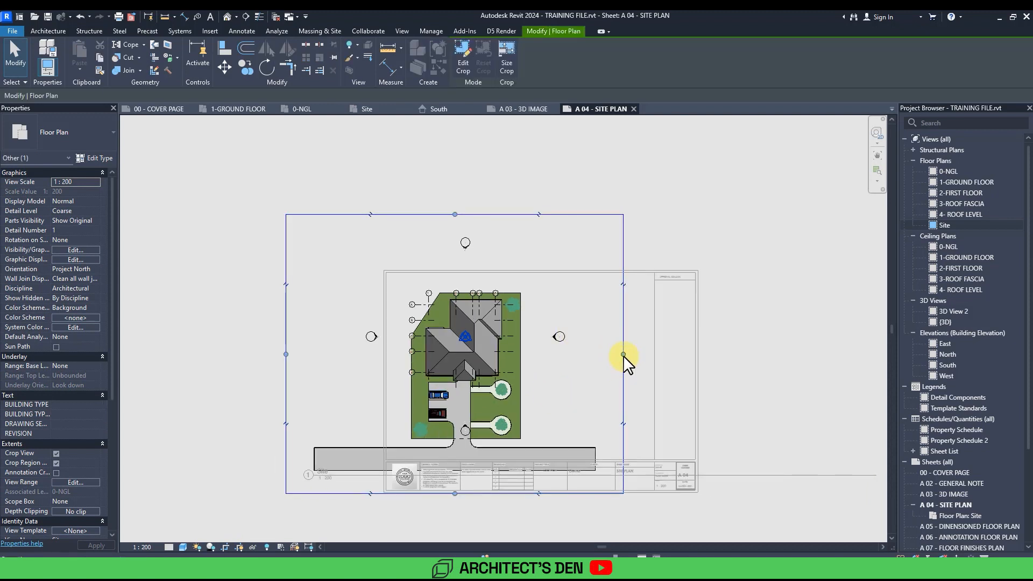
pyautogui.moveTo(623, 355); pyautogui.dragTo(541, 358)
pyautogui.moveTo(285, 355); pyautogui.dragTo(394, 351)
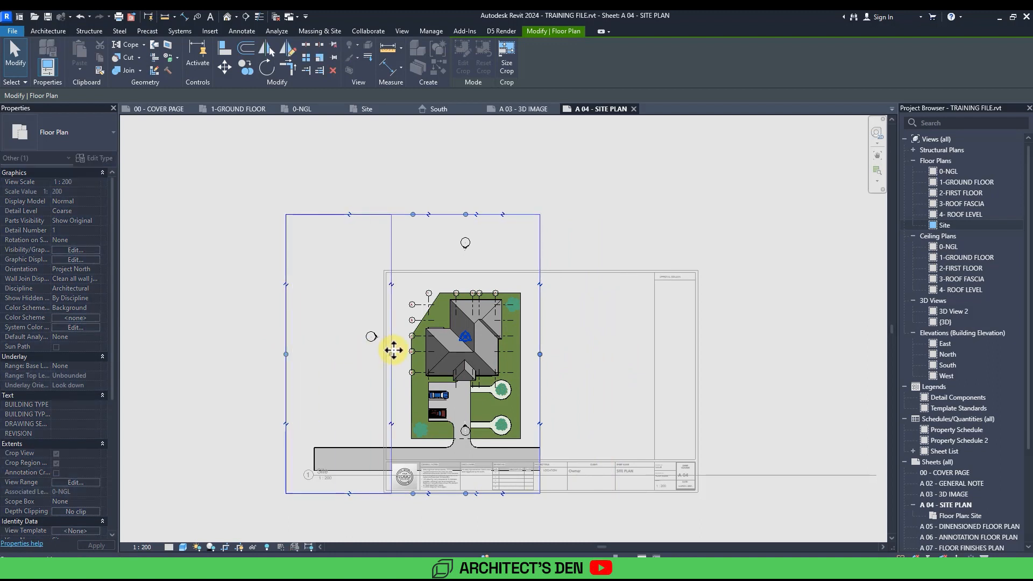
pyautogui.moveTo(466, 214); pyautogui.dragTo(473, 275)
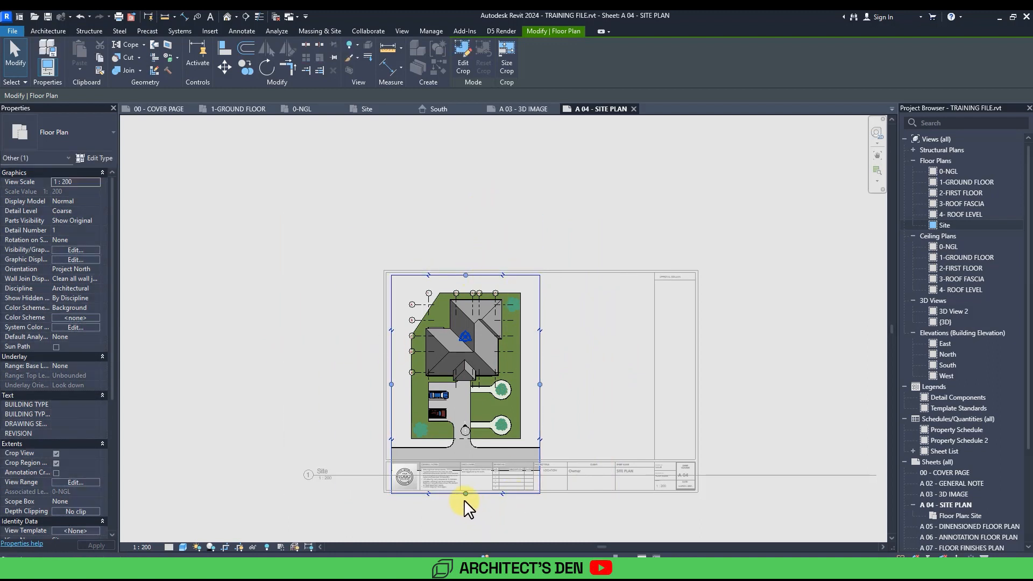
pyautogui.moveTo(465, 494); pyautogui.dragTo(467, 465)
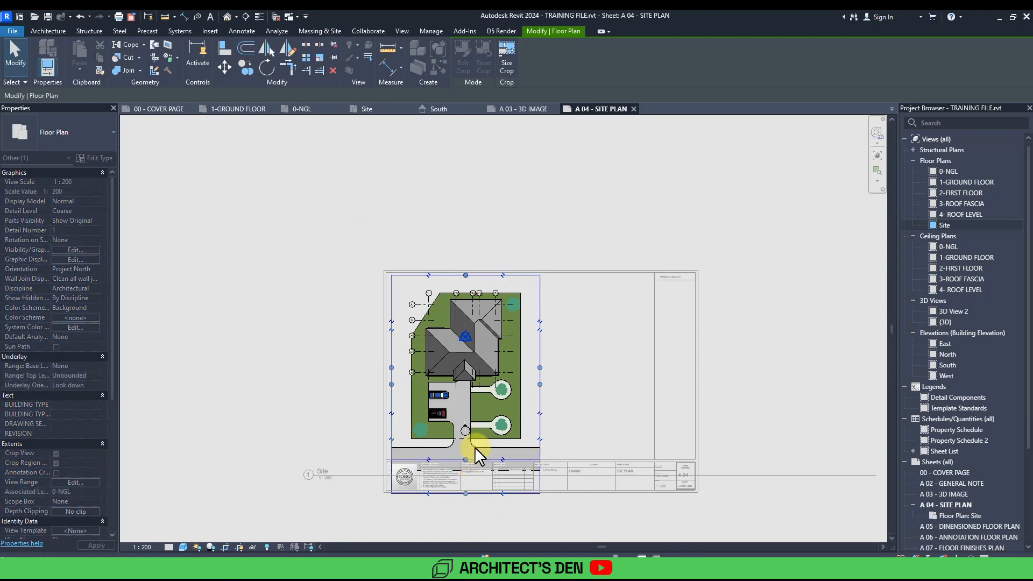
# Step: Select the elevation marker on the driveway and hide its category in the Site view
pyautogui.scroll(7, 475, 438)
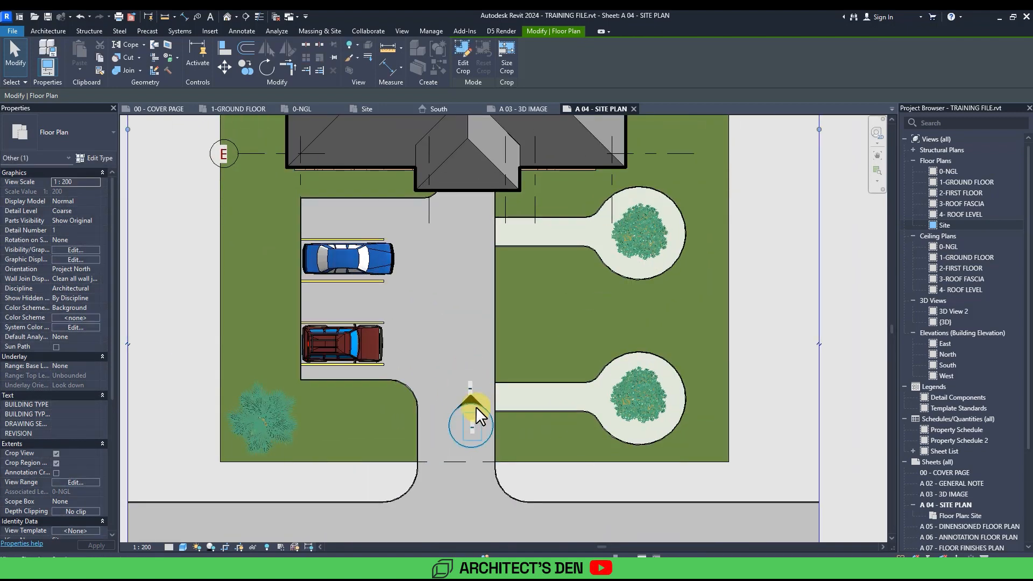
pyautogui.scroll(2, 475, 407)
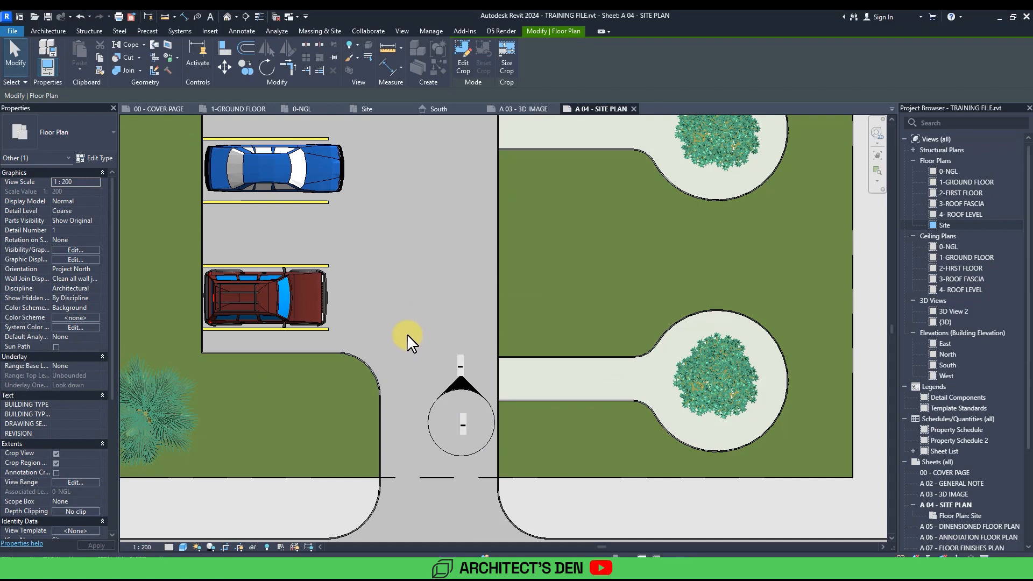
pyautogui.moveTo(406, 333); pyautogui.dragTo(524, 464)
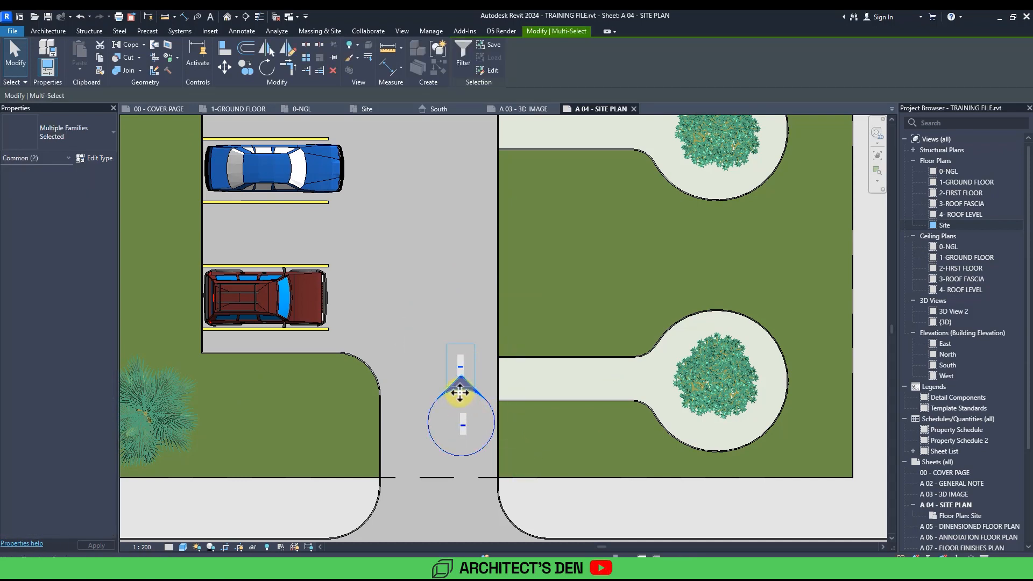
pyautogui.rightClick(461, 393)
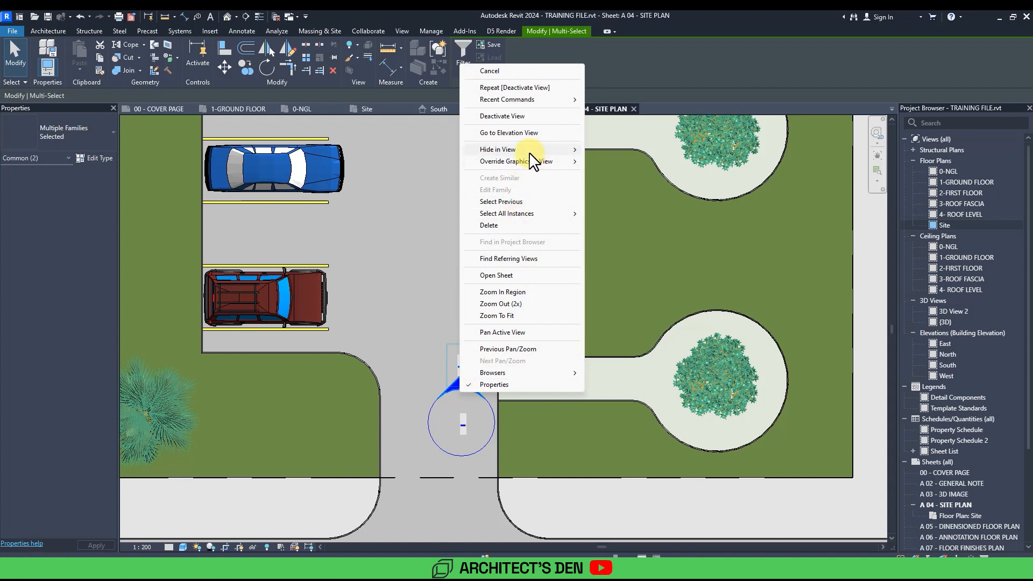
pyautogui.moveTo(529, 152)
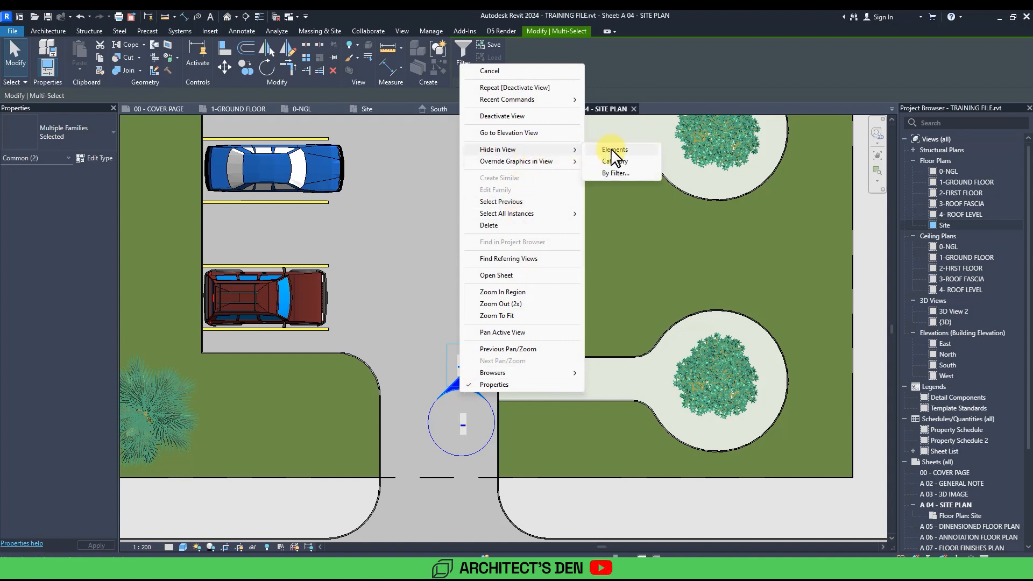
pyautogui.click(614, 161)
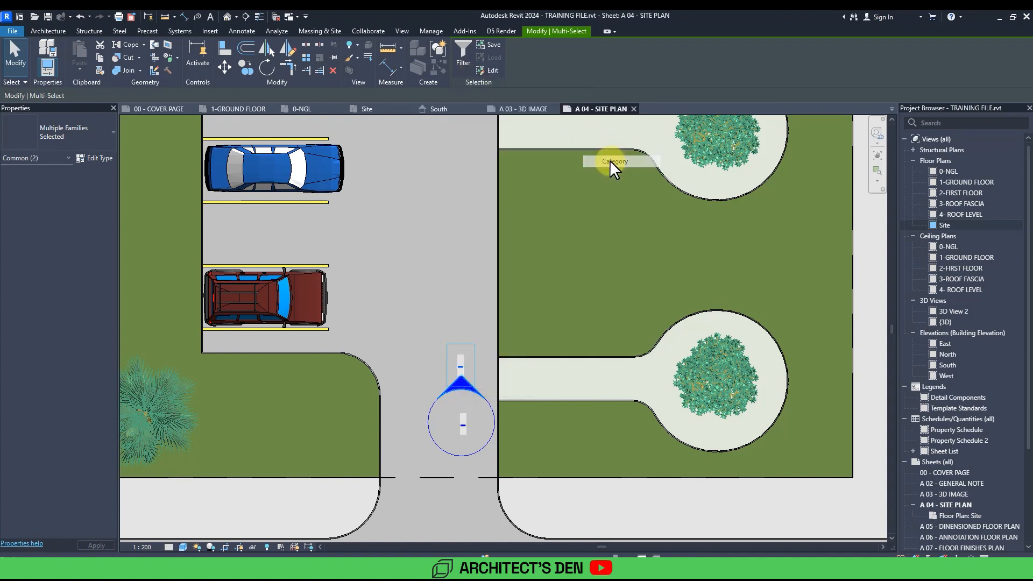
# Step: Check the crop region's lower edge against the title block and extend its right edge slightly outward
pyautogui.scroll(-3, 472, 388)
pyautogui.scroll(-6, 708, 358)
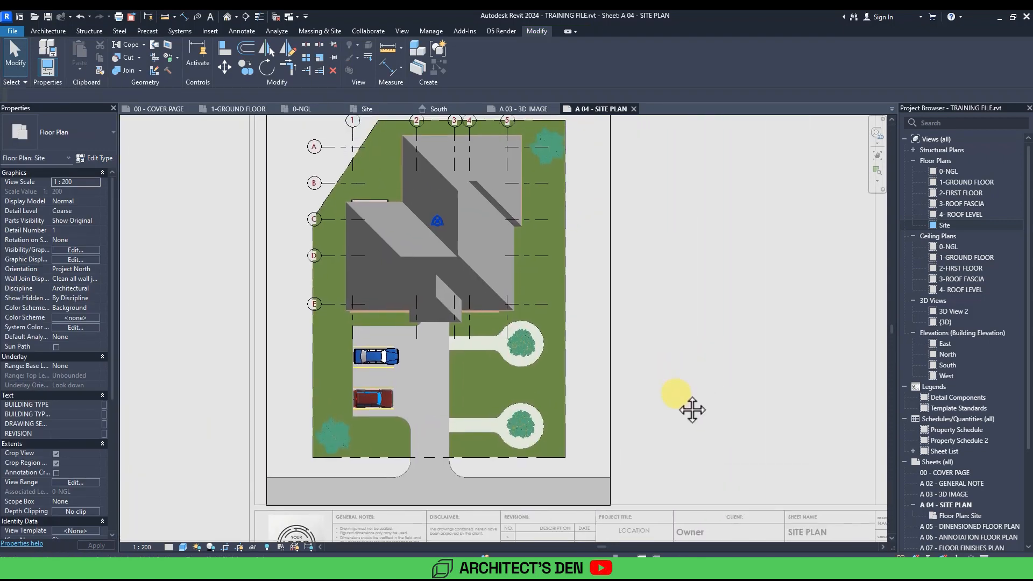
pyautogui.moveTo(666, 356); pyautogui.dragTo(563, 397, button='middle')
pyautogui.click(520, 461)
pyautogui.scroll(2, 453, 465)
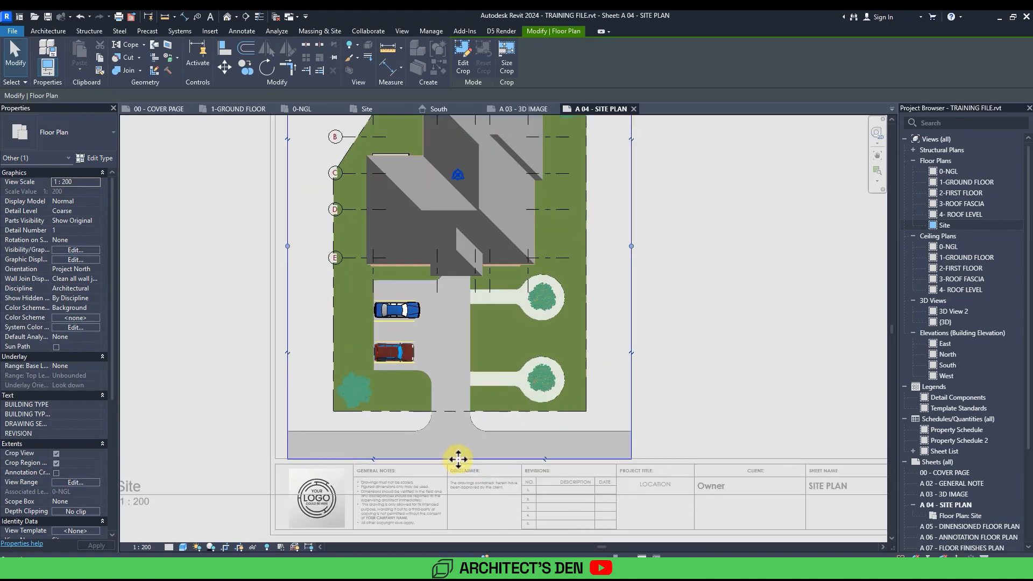
pyautogui.scroll(-2, 479, 458)
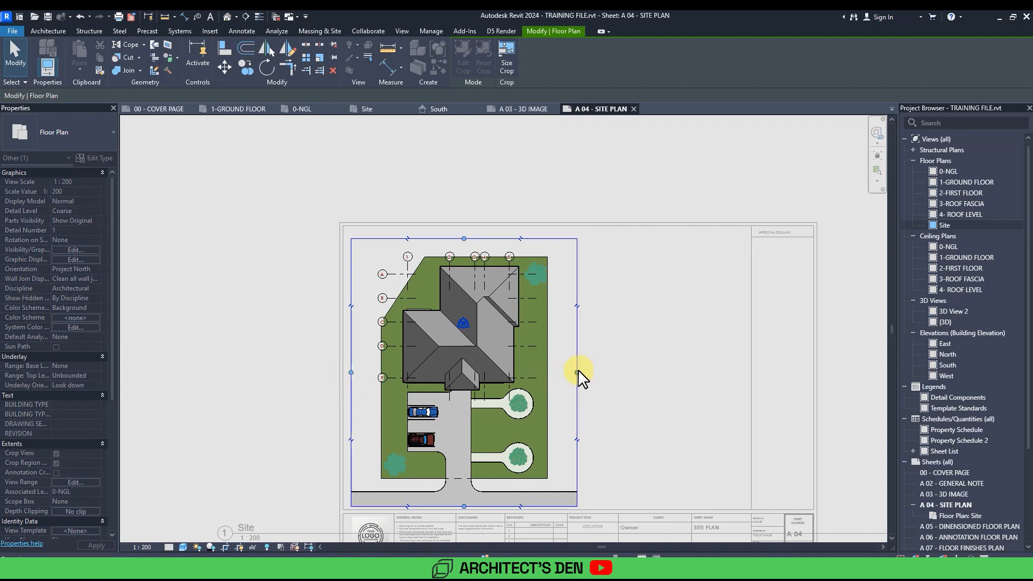
pyautogui.moveTo(577, 373); pyautogui.dragTo(581, 369)
pyautogui.click(634, 369)
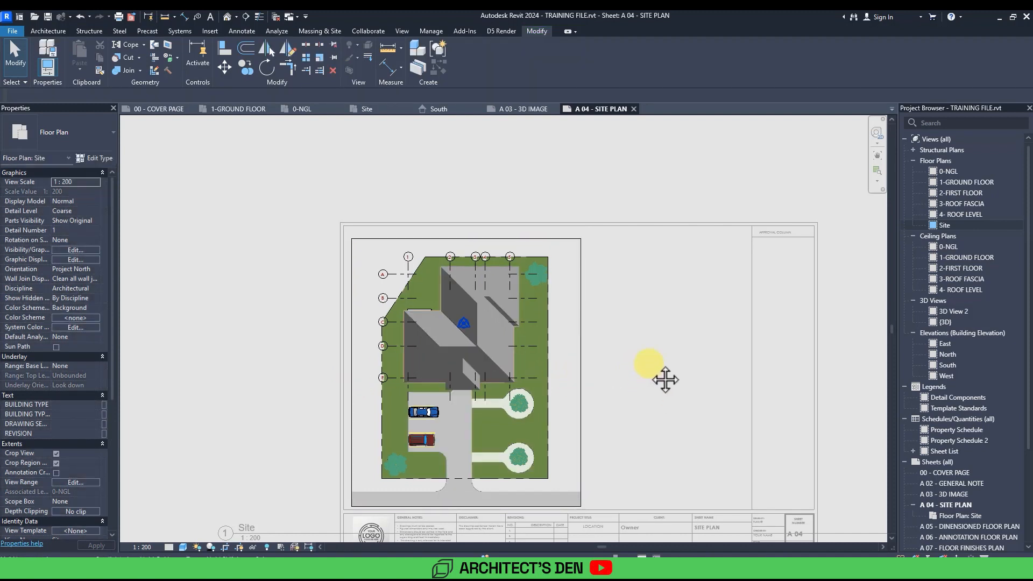
# Step: Hide the whole grid category in the Site view, starting from grid line A
pyautogui.keyDown('ctrl'); pyautogui.scroll(-1, 665, 378); pyautogui.keyUp('ctrl')
pyautogui.scroll(3, 637, 311)
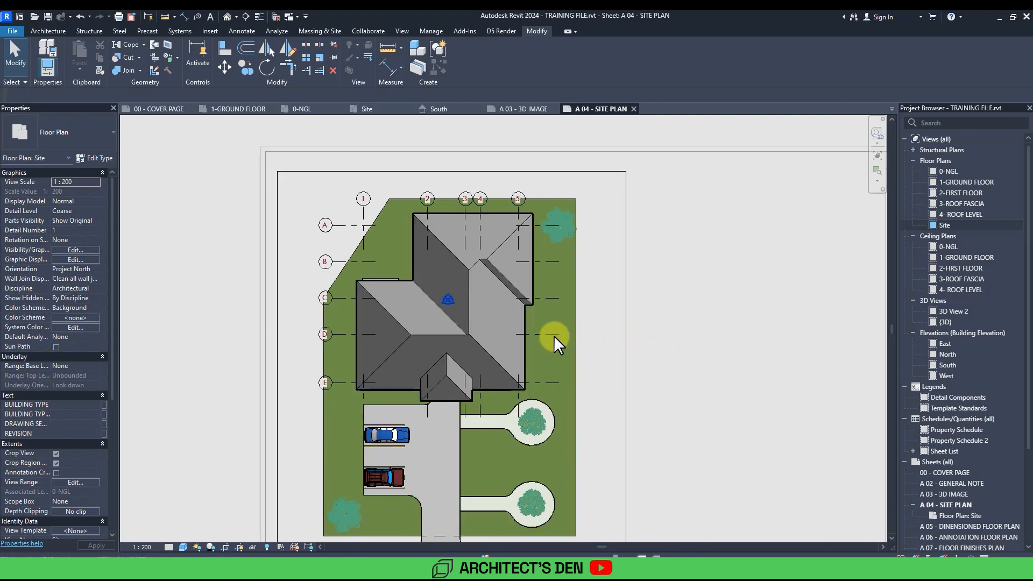
pyautogui.scroll(2, 330, 249)
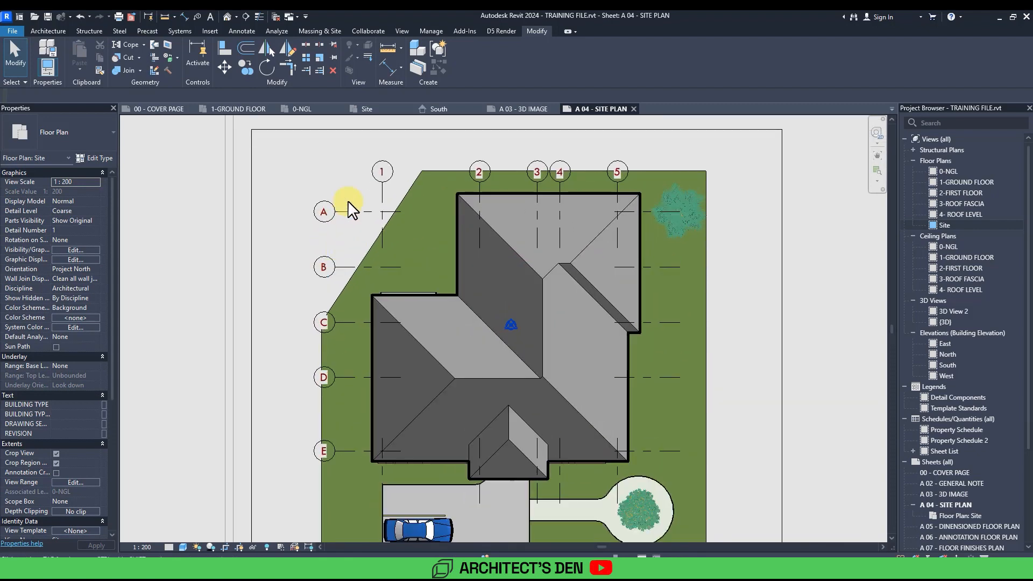
pyautogui.rightClick(351, 213)
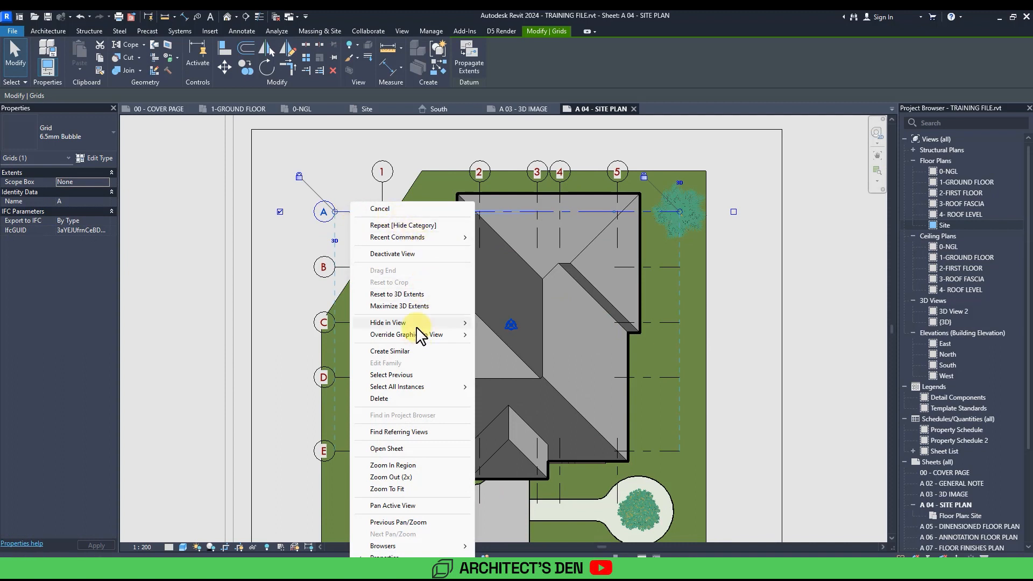
pyautogui.moveTo(463, 323)
pyautogui.click(505, 334)
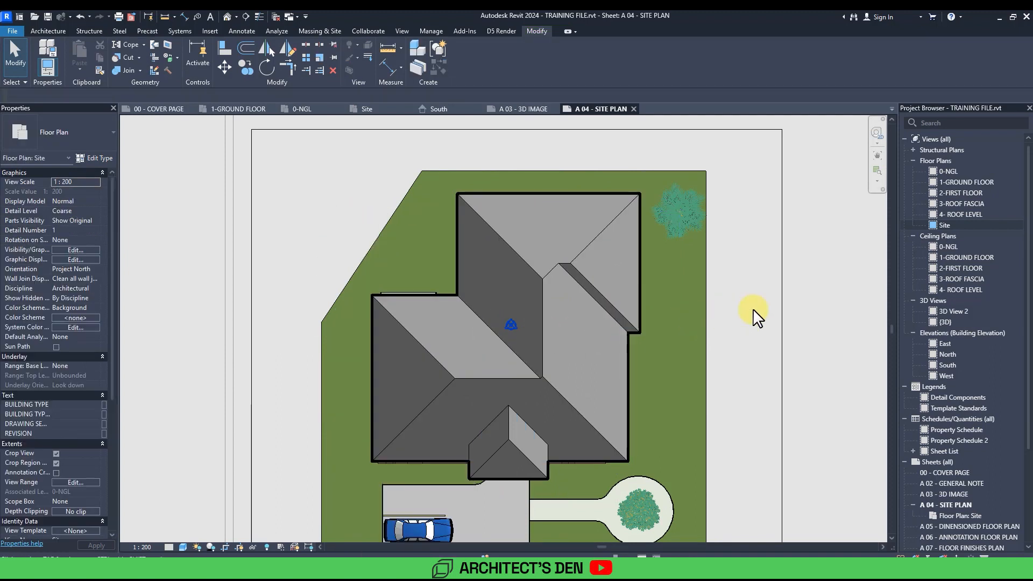
# Step: Deactivate the Site view and nudge its viewport slightly upward within the sheet border
pyautogui.scroll(-2, 754, 339)
pyautogui.scroll(-3, 732, 356)
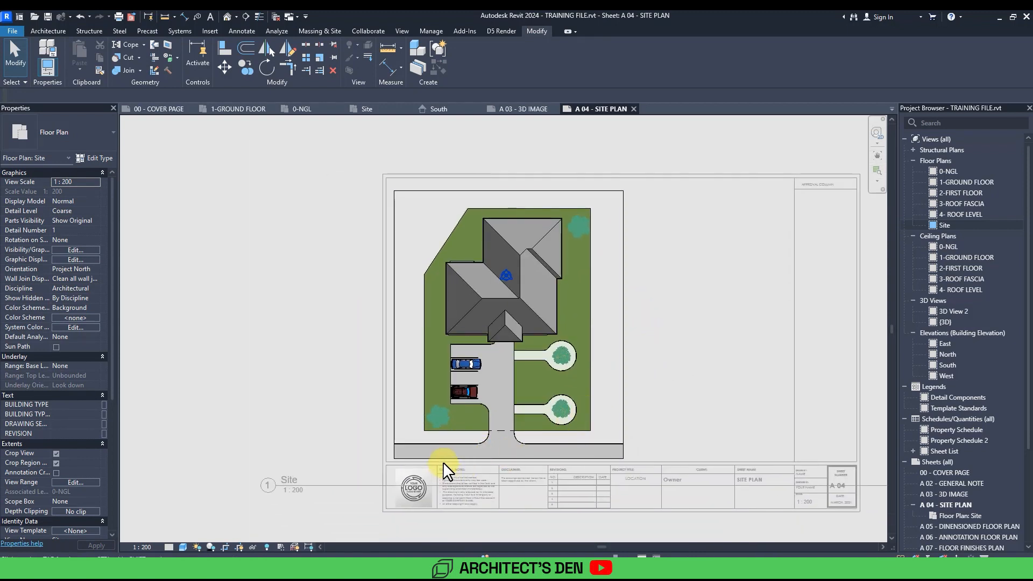
pyautogui.doubleClick(673, 309)
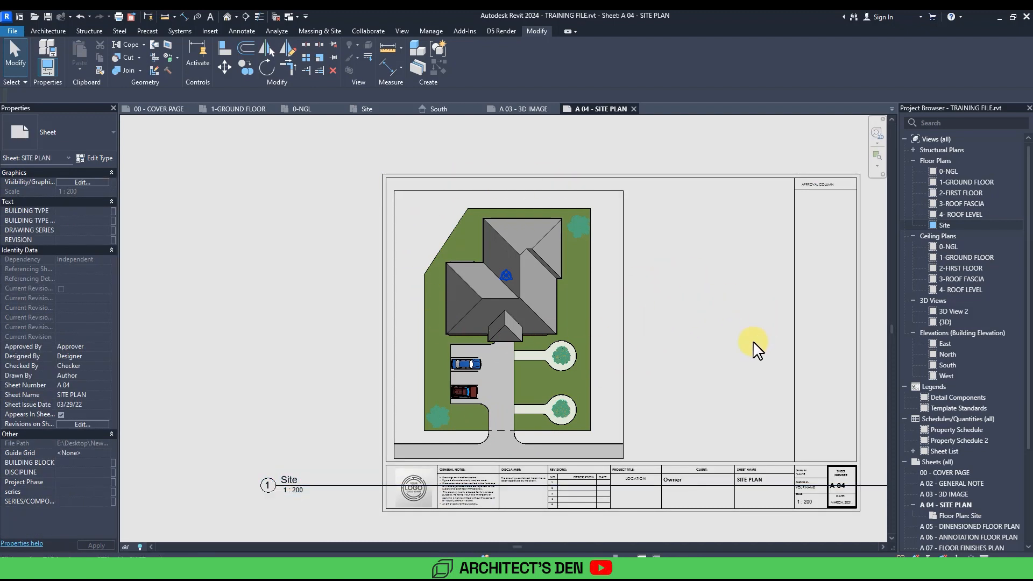
pyautogui.moveTo(757, 346)
pyautogui.mouseDown(button='middle')
pyautogui.moveTo(671, 353)
pyautogui.moveTo(683, 428)
pyautogui.mouseUp(button='middle')
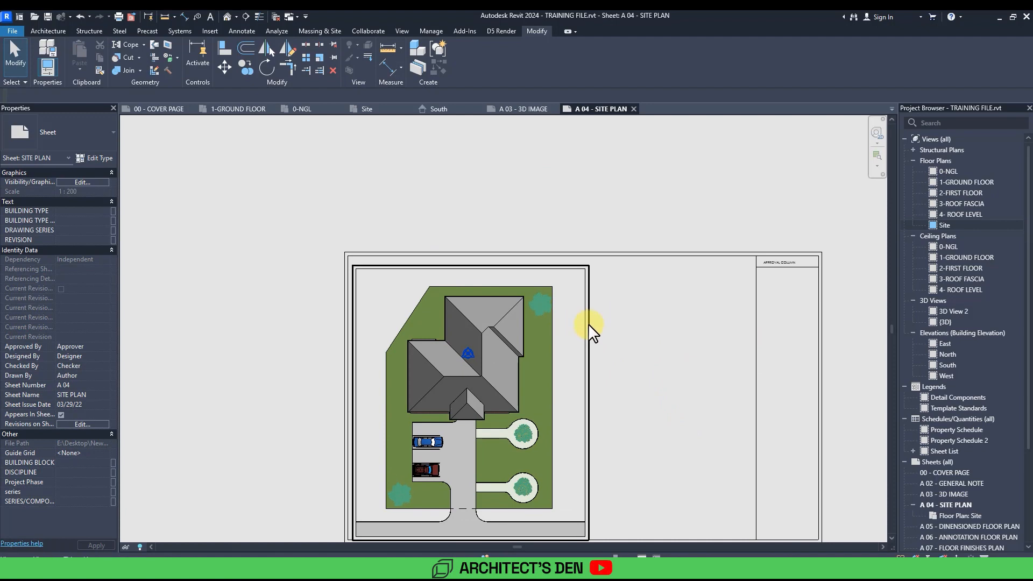
pyautogui.click(589, 325)
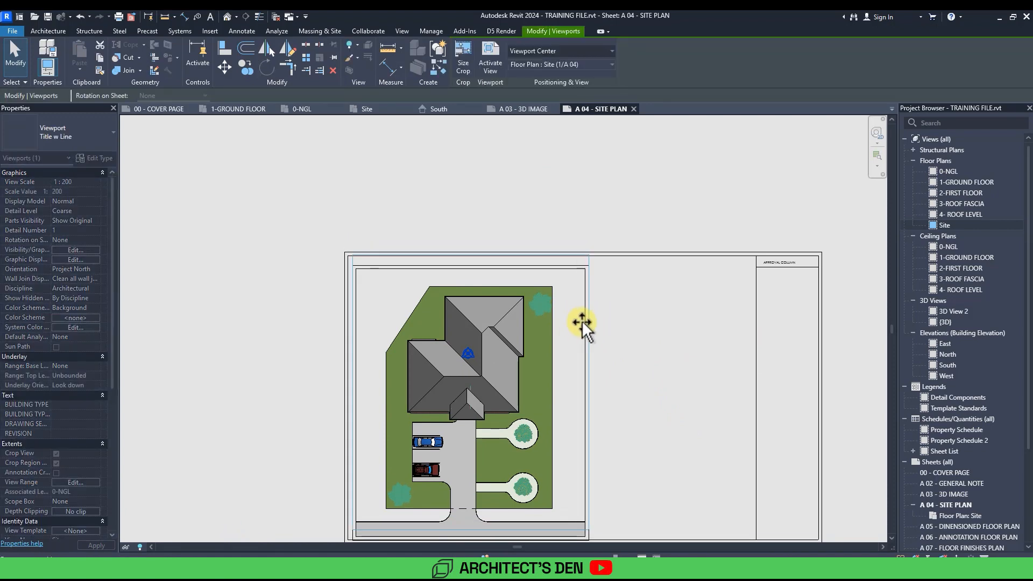
pyautogui.press('Up')
pyautogui.press('Up')
pyautogui.press('Up')
pyautogui.press('Up')
pyautogui.press('Up')
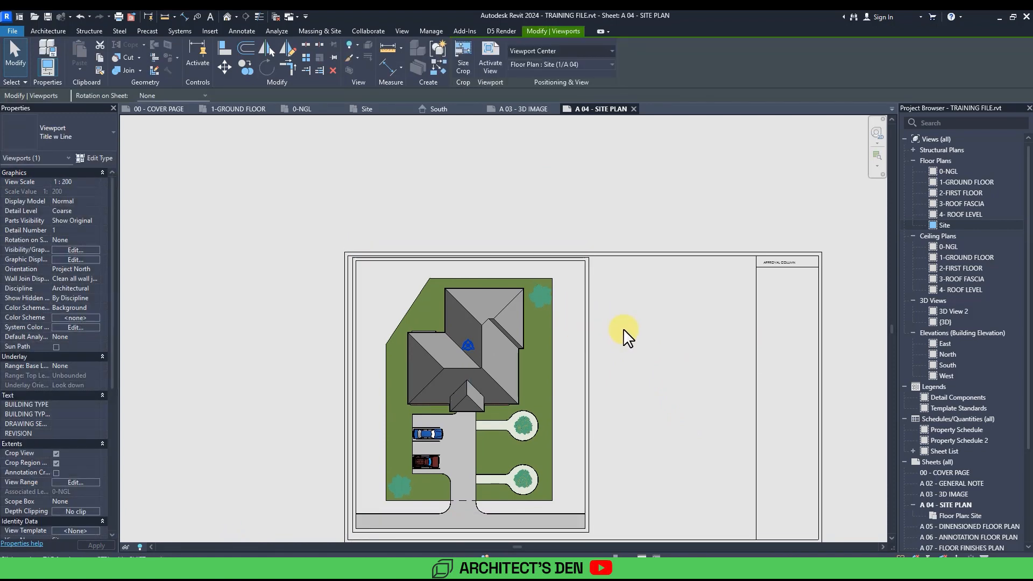
pyautogui.scroll(-2, 628, 337)
pyautogui.press('Escape')
pyautogui.moveTo(657, 438); pyautogui.dragTo(636, 421, button='middle')
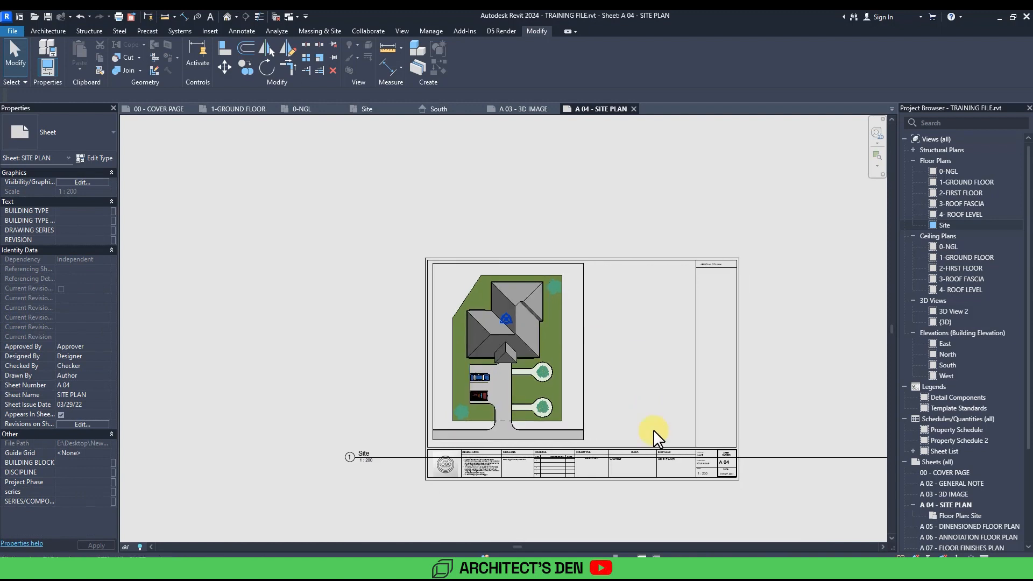
# Step: Move the Site view title inside the sheet, onto the lower-left corner of the plan above the title block
pyautogui.scroll(2, 401, 498)
pyautogui.moveTo(409, 503); pyautogui.dragTo(309, 491, button='middle')
pyautogui.scroll(1, 253, 490)
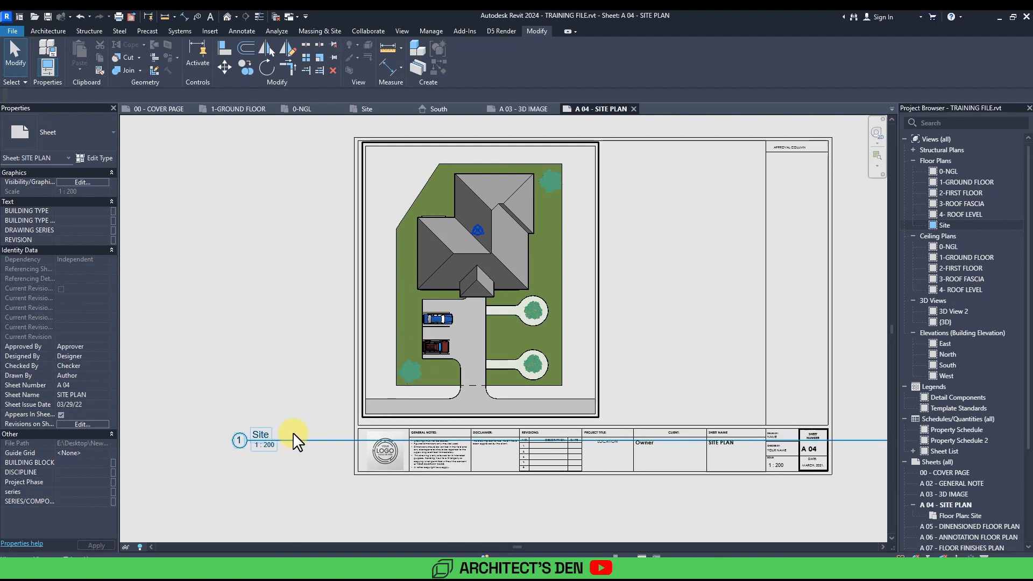
pyautogui.click(261, 440)
pyautogui.moveTo(279, 438); pyautogui.dragTo(395, 418)
pyautogui.scroll(-3, 317, 428)
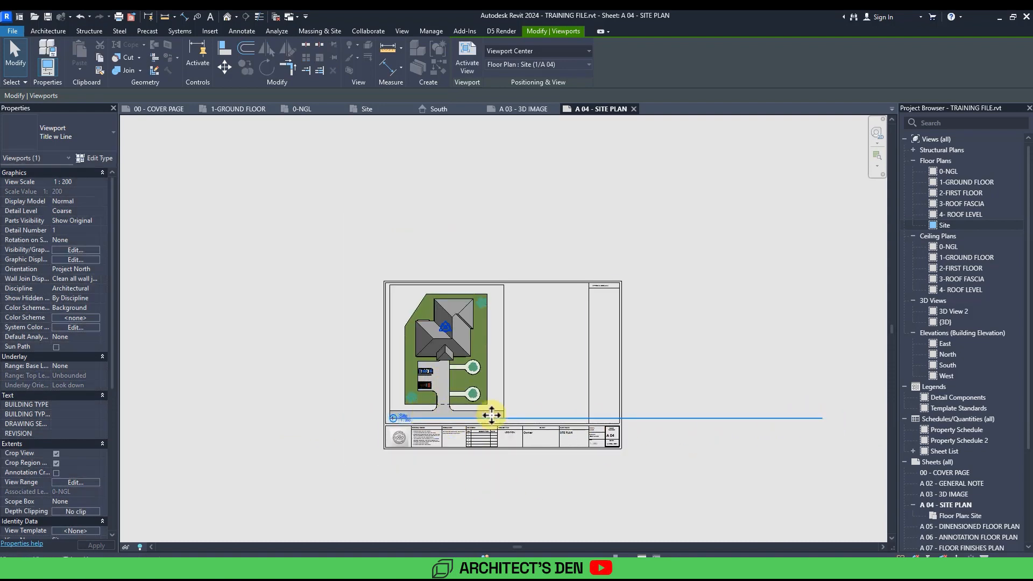
pyautogui.scroll(1, 809, 430)
pyautogui.click(703, 492)
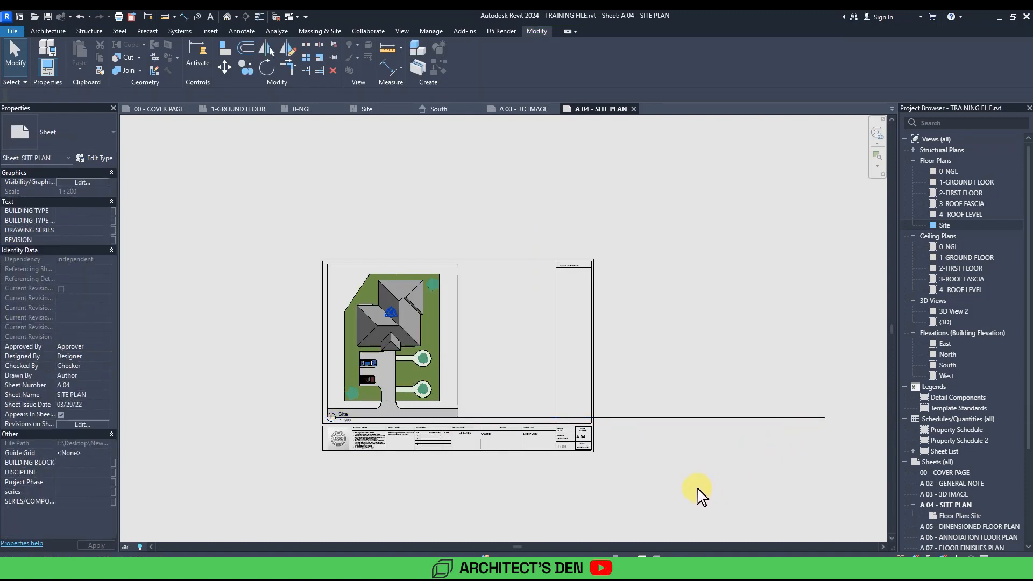
# Step: Shorten the Site view title's line so it ends just past the title text
pyautogui.click(433, 369)
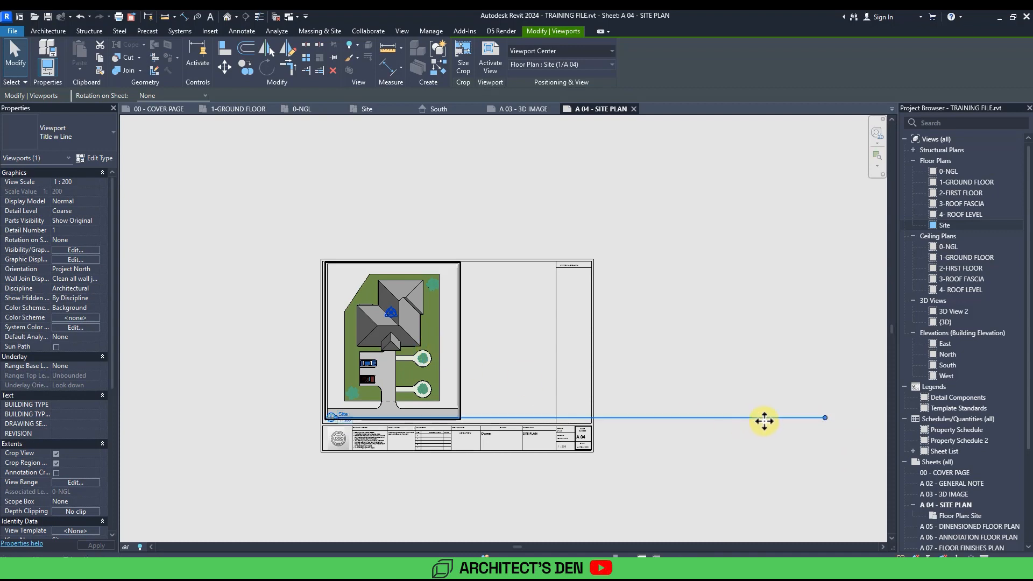
pyautogui.moveTo(825, 418); pyautogui.dragTo(667, 419)
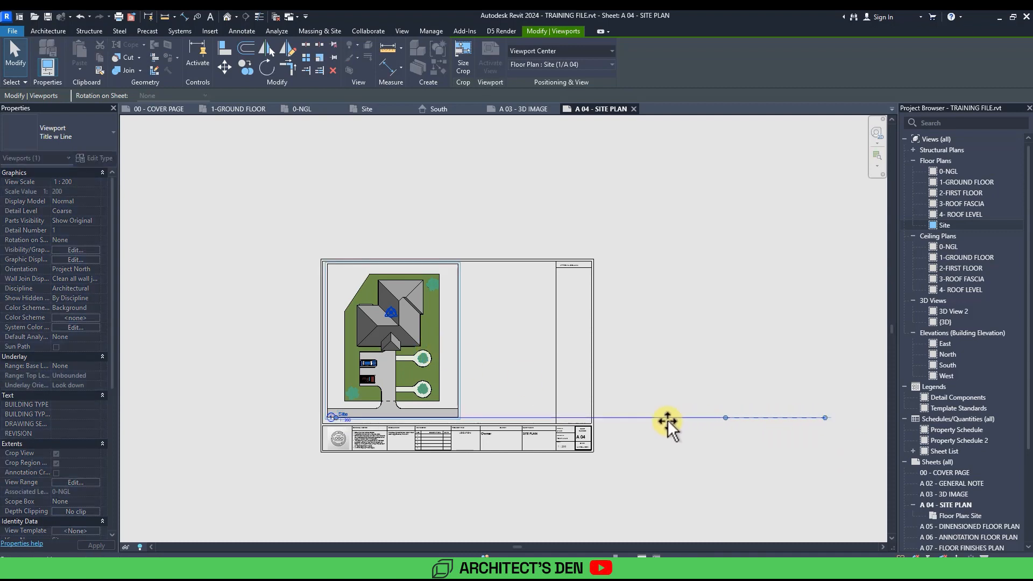
pyautogui.moveTo(431, 419); pyautogui.dragTo(355, 418)
pyautogui.scroll(5, 328, 415)
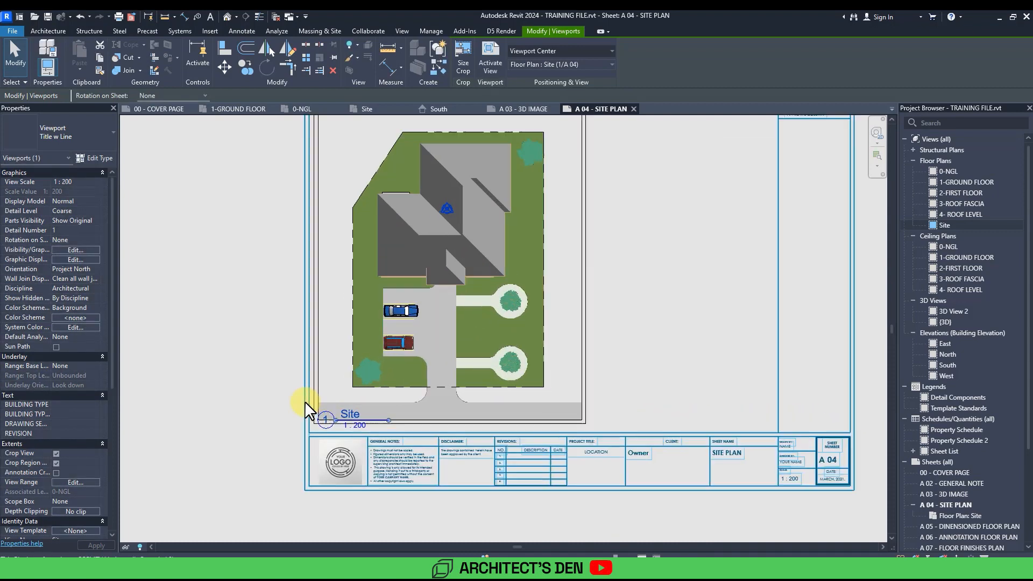
pyautogui.click(276, 409)
# Step: Fine-tune the position of the Site view title at the plan's lower-left corner
pyautogui.scroll(3, 276, 404)
pyautogui.click(350, 491)
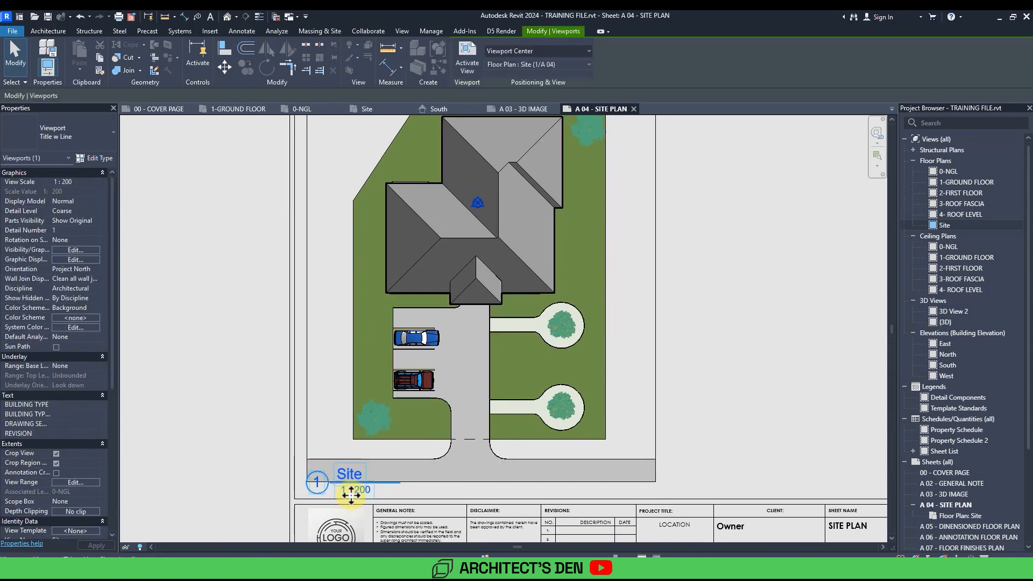
pyautogui.scroll(2, 356, 486)
pyautogui.moveTo(353, 492)
pyautogui.mouseDown()
pyautogui.moveTo(354, 472)
pyautogui.moveTo(354, 489)
pyautogui.mouseUp()
pyautogui.click(240, 450)
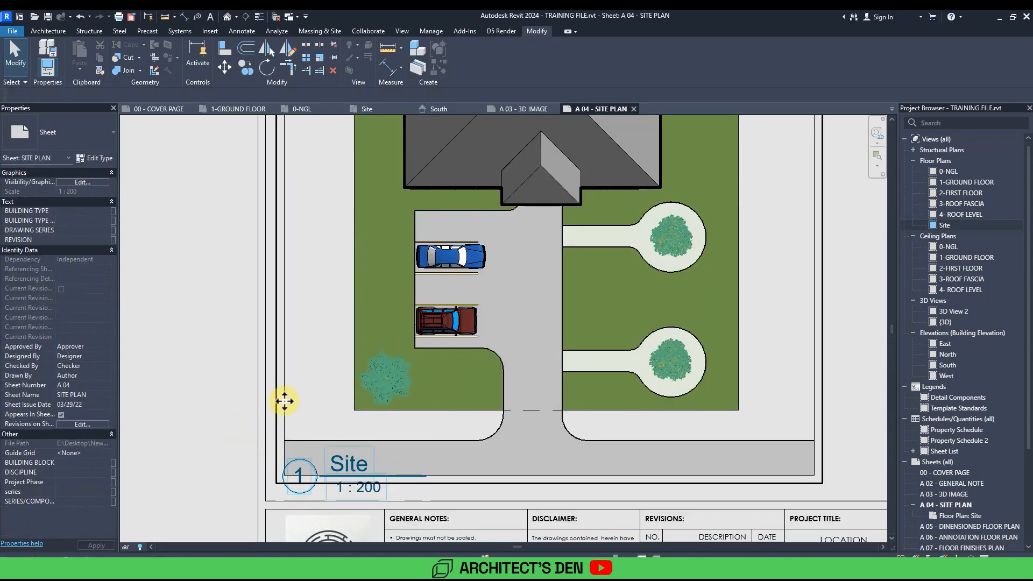
# Step: Reactivate the Site view and raise the crop region's lower edge to leave only a thin strip of road above the title
pyautogui.doubleClick(284, 401)
pyautogui.scroll(-5, 323, 405)
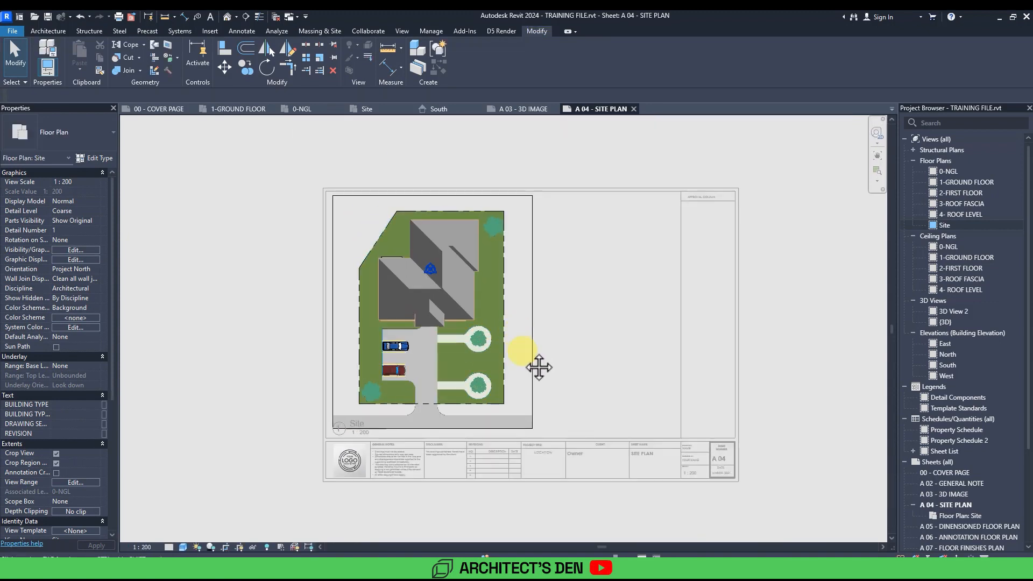
pyautogui.scroll(2, 409, 463)
pyautogui.click(424, 472)
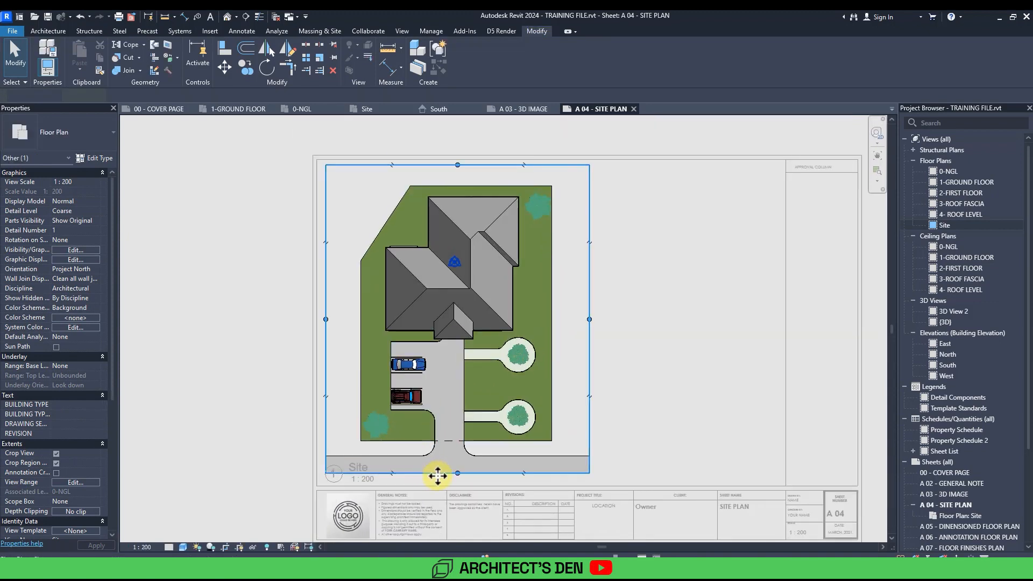
pyautogui.scroll(2, 446, 476)
pyautogui.click(463, 462)
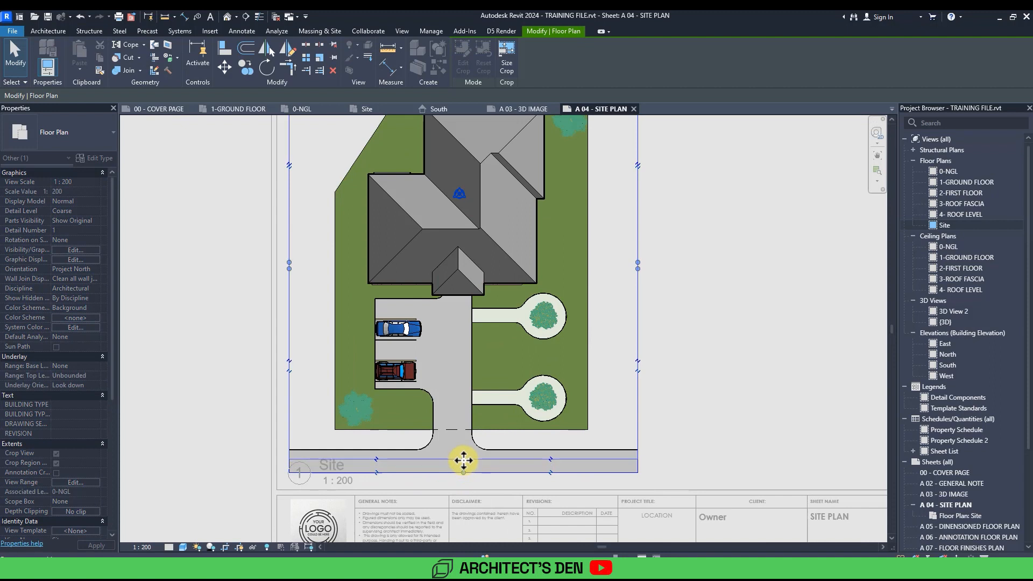
pyautogui.click(473, 472)
pyautogui.scroll(-1, 530, 470)
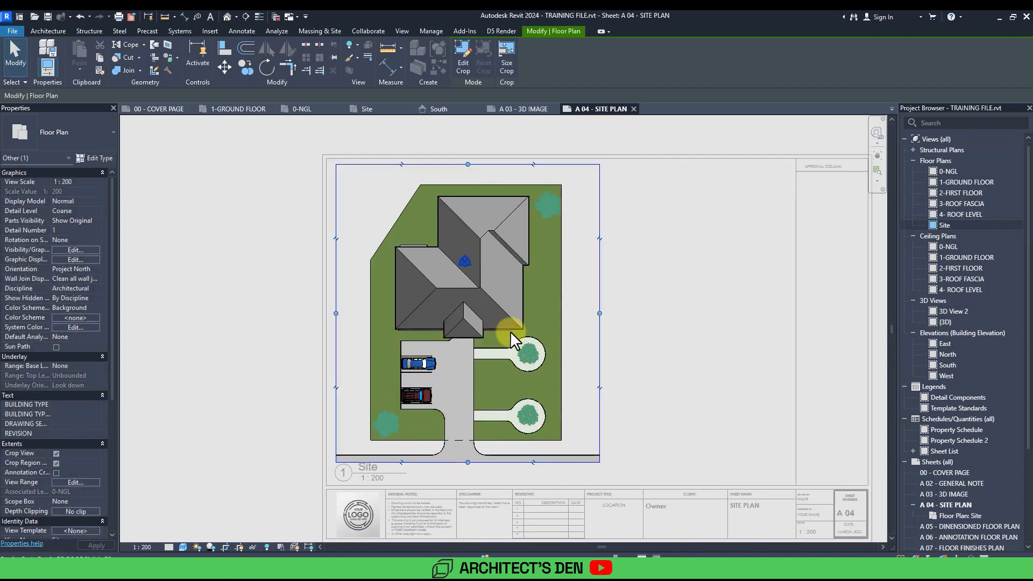
# Step: Hide the crop region's boundary in the Site view and deactivate the view
pyautogui.click(624, 339)
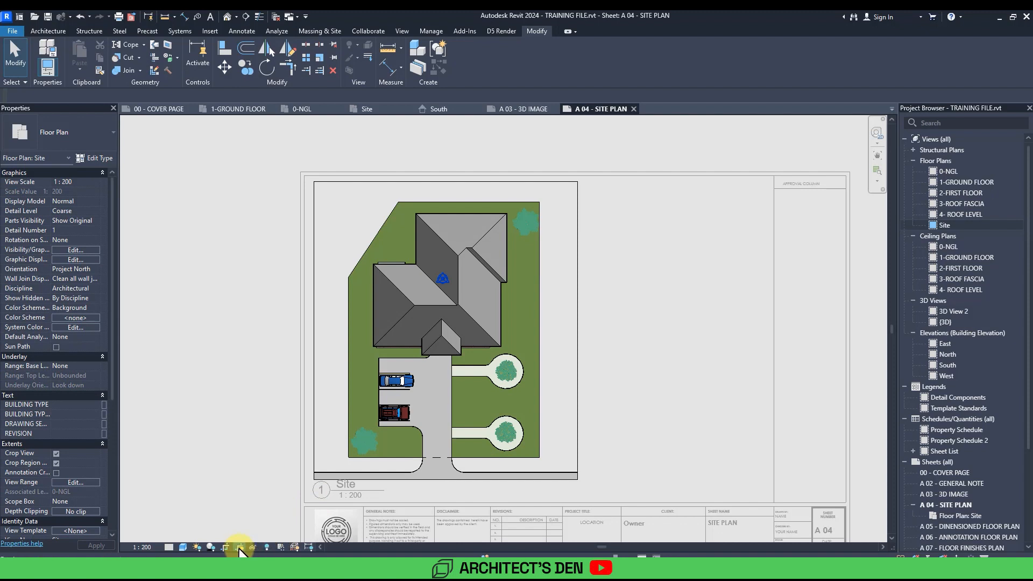
pyautogui.click(240, 547)
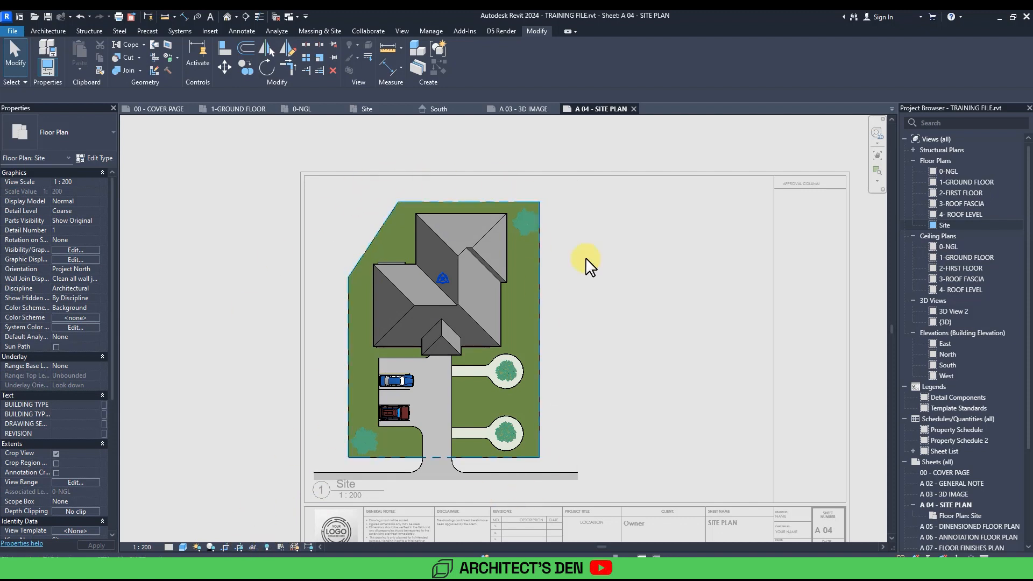
pyautogui.moveTo(604, 411); pyautogui.dragTo(604, 415, button='middle')
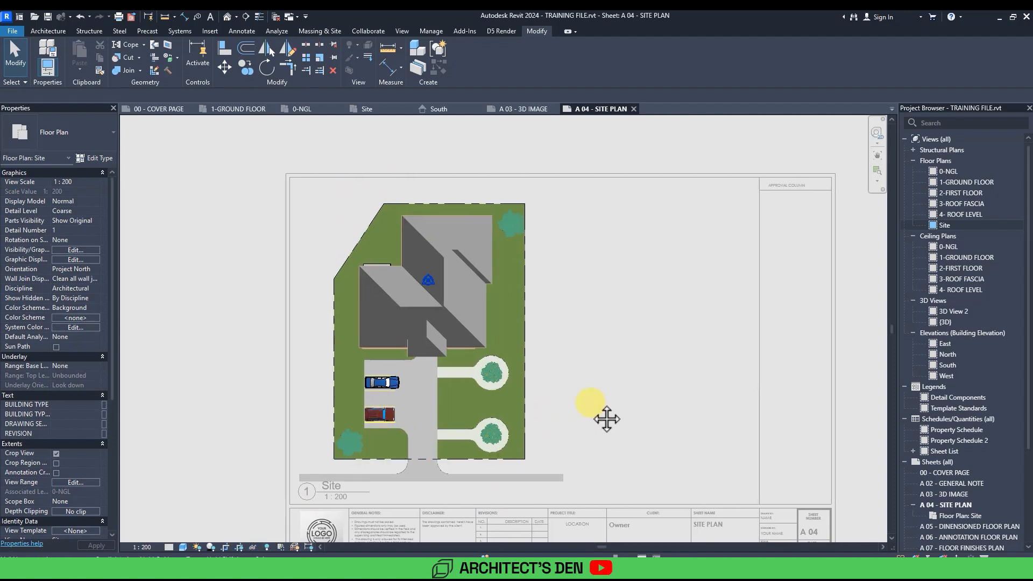
pyautogui.rightClick(594, 354)
pyautogui.click(657, 169)
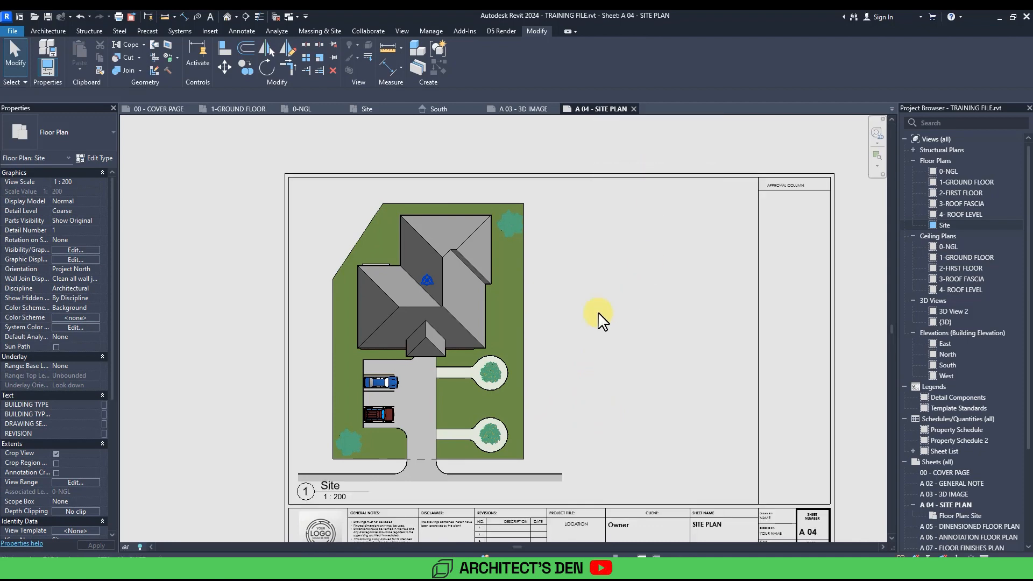
# Step: Reactivate the Site view and hide the survey point on the roof as an individual element
pyautogui.scroll(5, 419, 271)
pyautogui.click(418, 269)
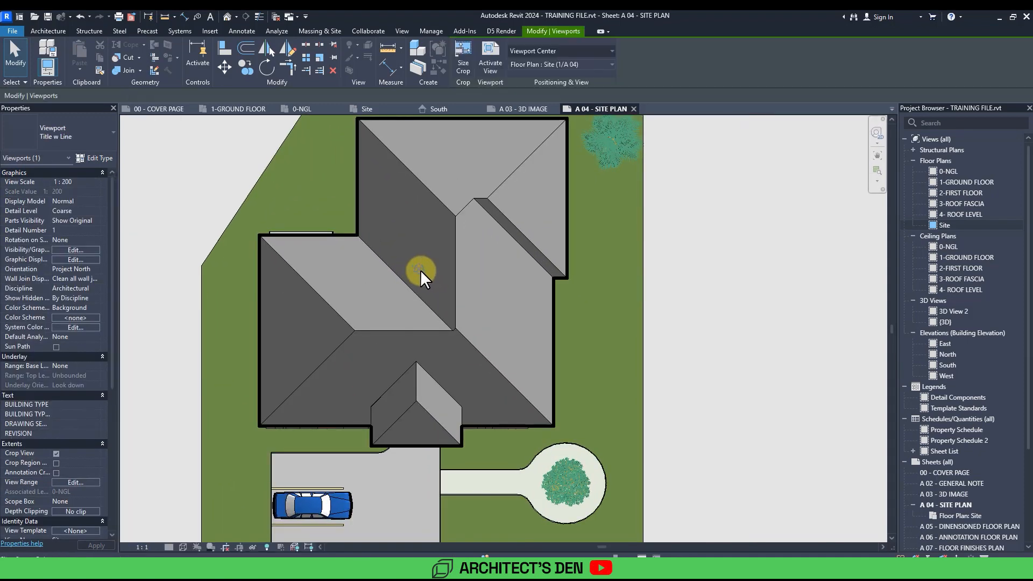
pyautogui.click(420, 270)
pyautogui.scroll(3, 420, 269)
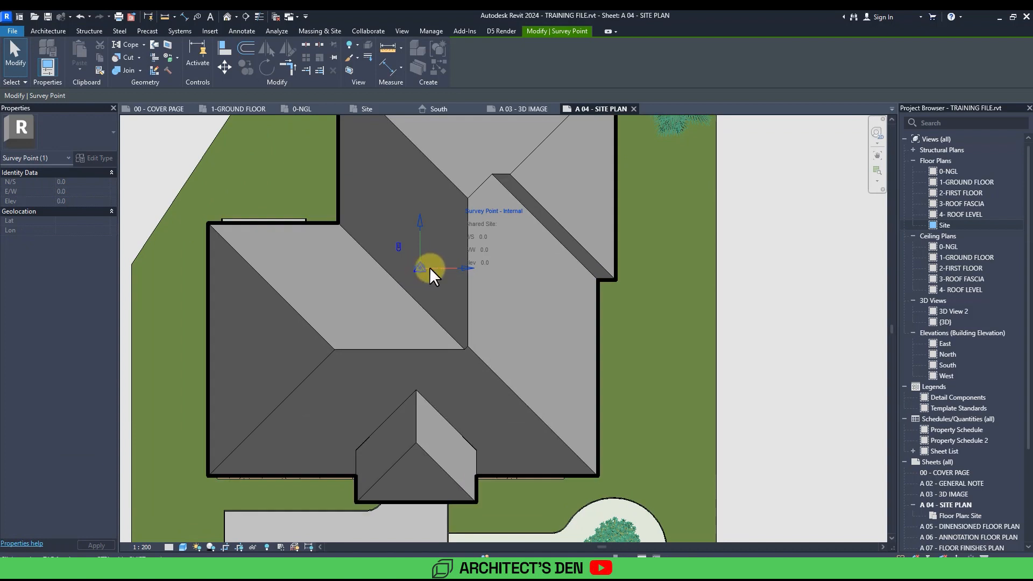
pyautogui.scroll(3, 429, 268)
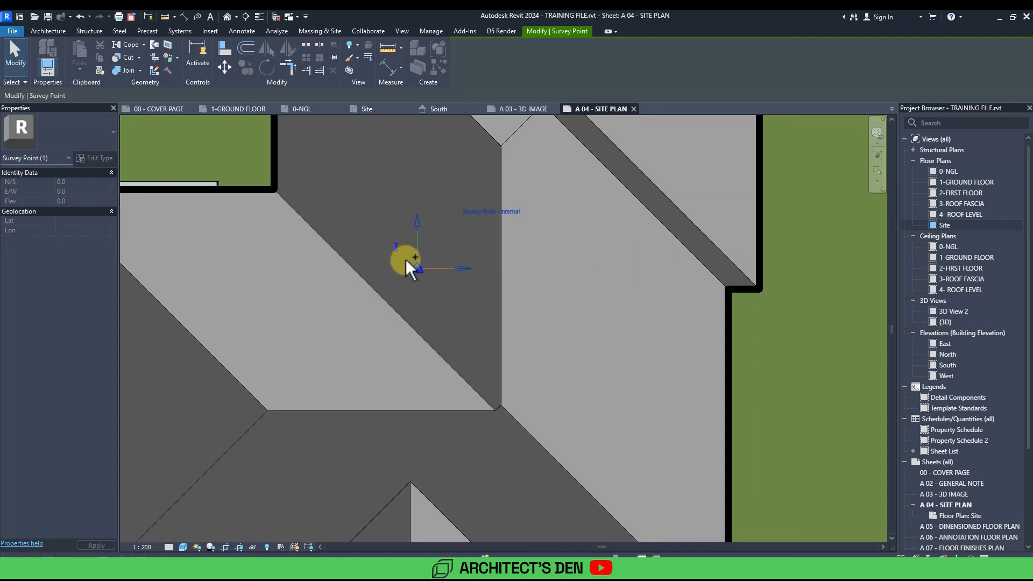
pyautogui.keyDown('ctrl'); pyautogui.click(428, 274); pyautogui.keyUp('ctrl')
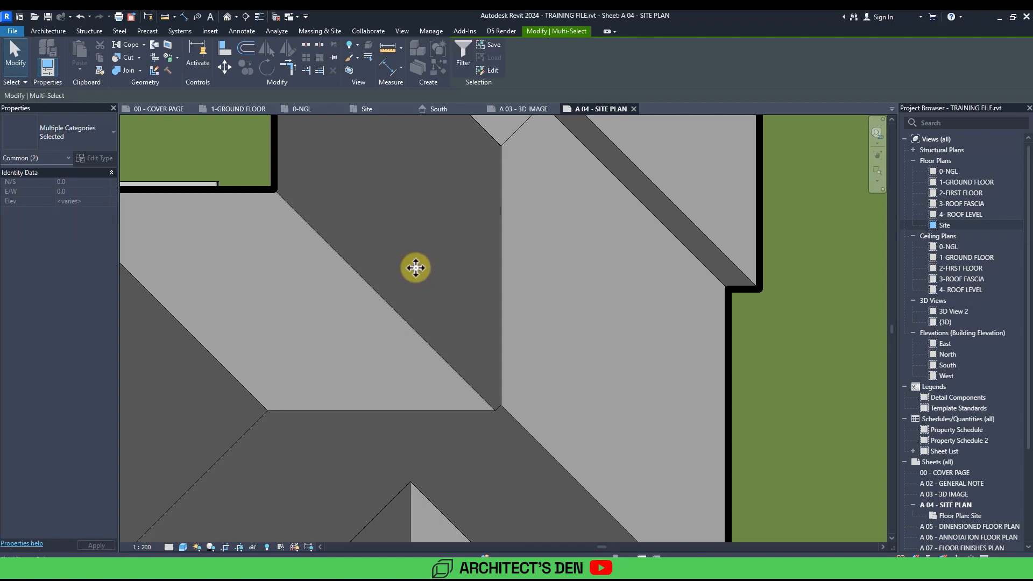
pyautogui.click(415, 266)
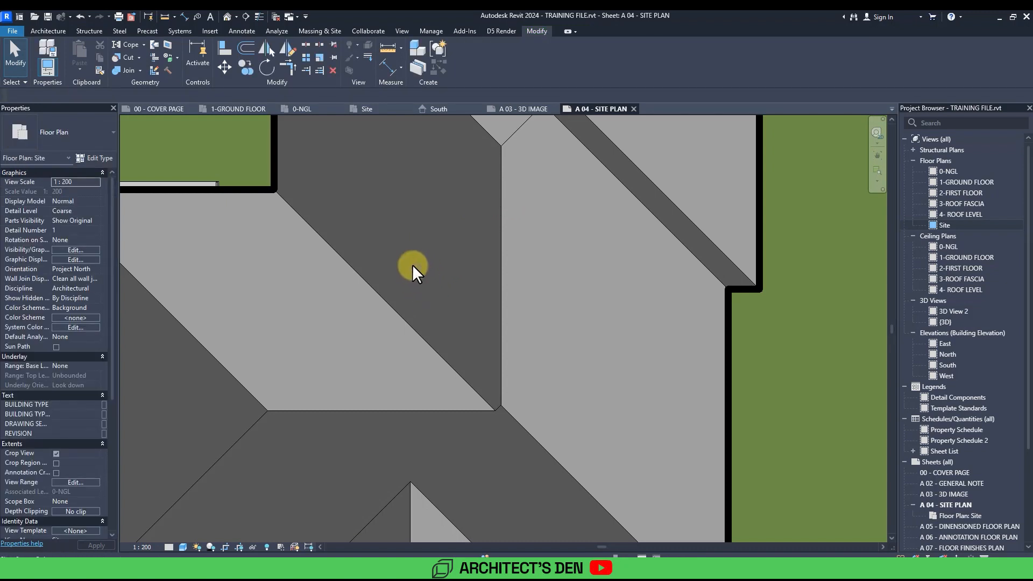
pyautogui.click(417, 266)
pyautogui.rightClick(417, 267)
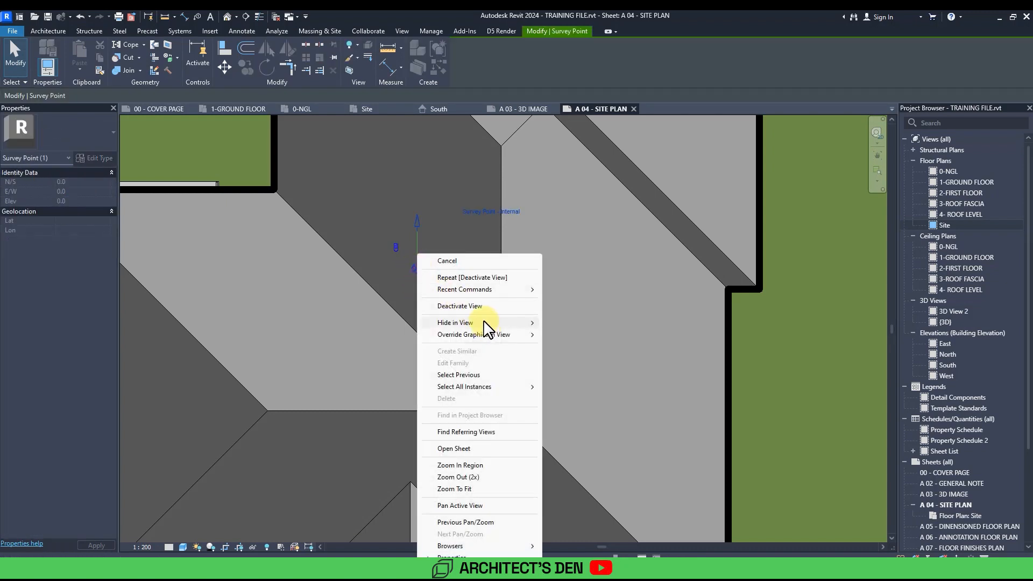
pyautogui.moveTo(489, 323)
pyautogui.click(571, 322)
# Step: Hide the project base point on the roof as an individual element in the Site view
pyautogui.click(418, 267)
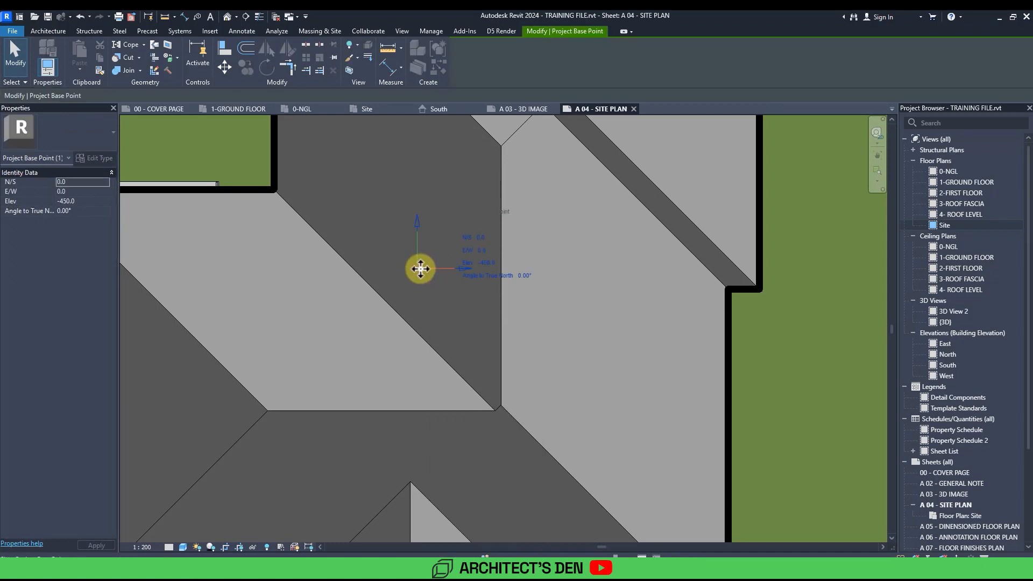
pyautogui.rightClick(420, 268)
pyautogui.moveTo(517, 323)
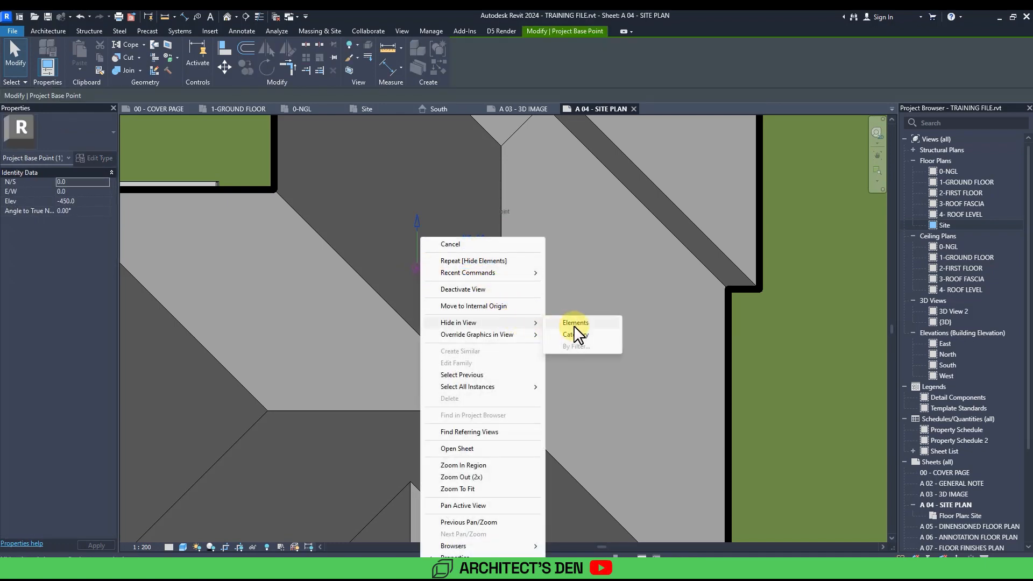
pyautogui.click(573, 324)
pyautogui.scroll(-6, 429, 327)
pyautogui.scroll(-5, 603, 350)
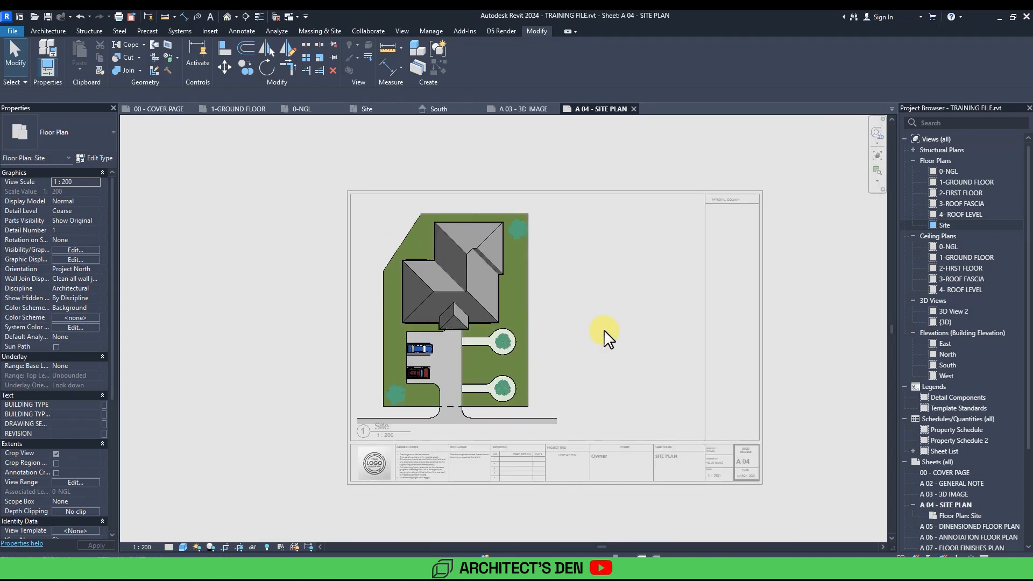
# Step: Deactivate the Site floor plan view on sheet A 04 - SITE PLAN
pyautogui.moveTo(624, 376); pyautogui.dragTo(579, 395, button='middle')
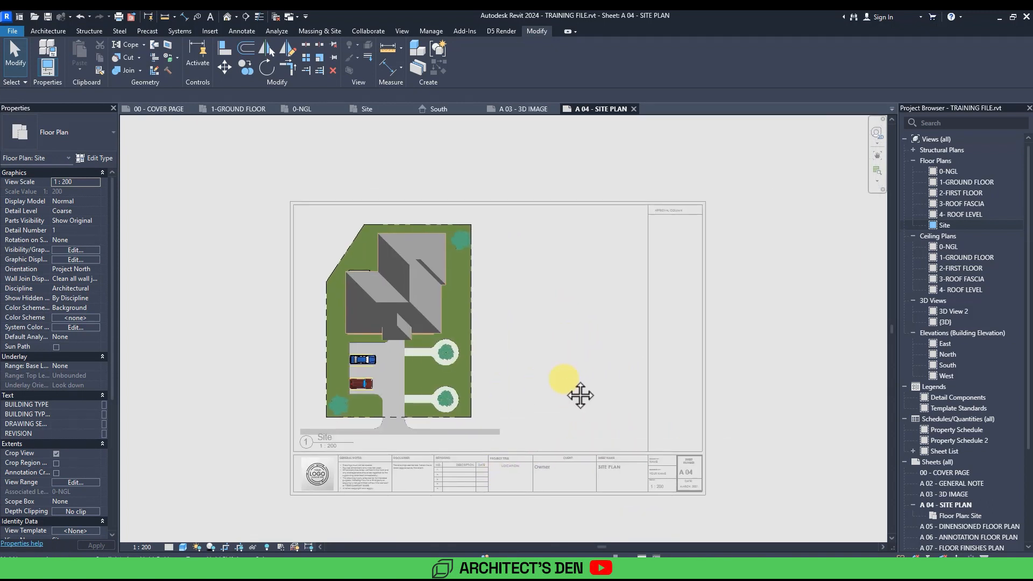
pyautogui.rightClick(542, 346)
pyautogui.click(583, 156)
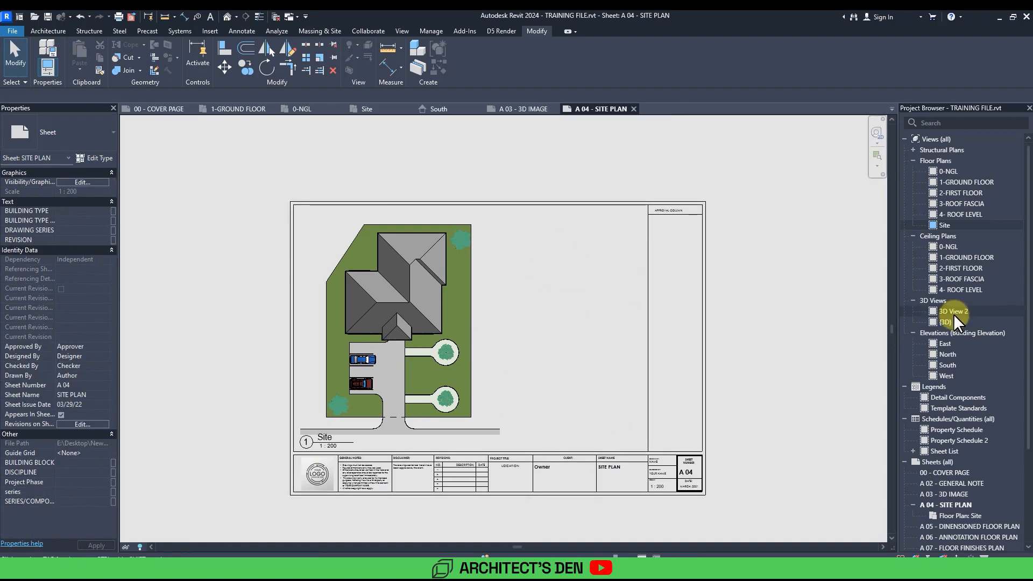
# Step: Open the {3D} view and reset it to the home isometric orientation, fitted to the window
pyautogui.doubleClick(947, 322)
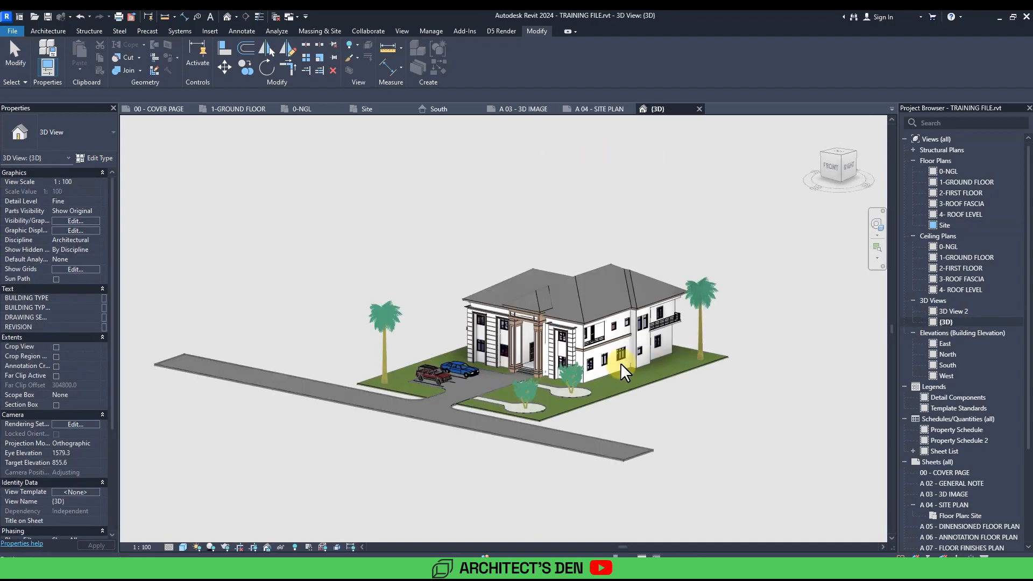
pyautogui.moveTo(685, 422); pyautogui.dragTo(625, 423, button='middle')
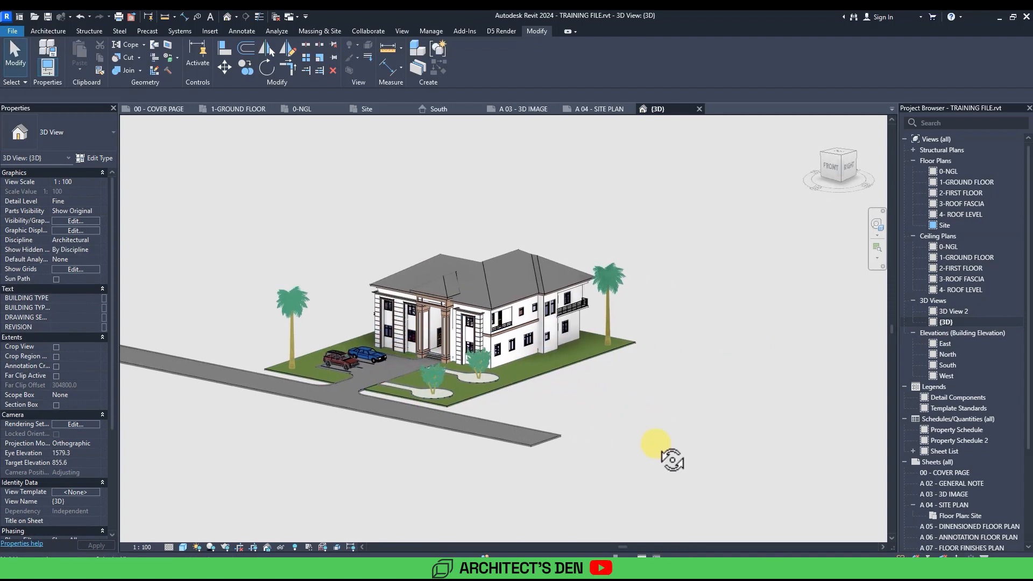
pyautogui.keyDown('shift'); pyautogui.moveTo(669, 459); pyautogui.dragTo(766, 496, button='middle'); pyautogui.keyUp('shift')
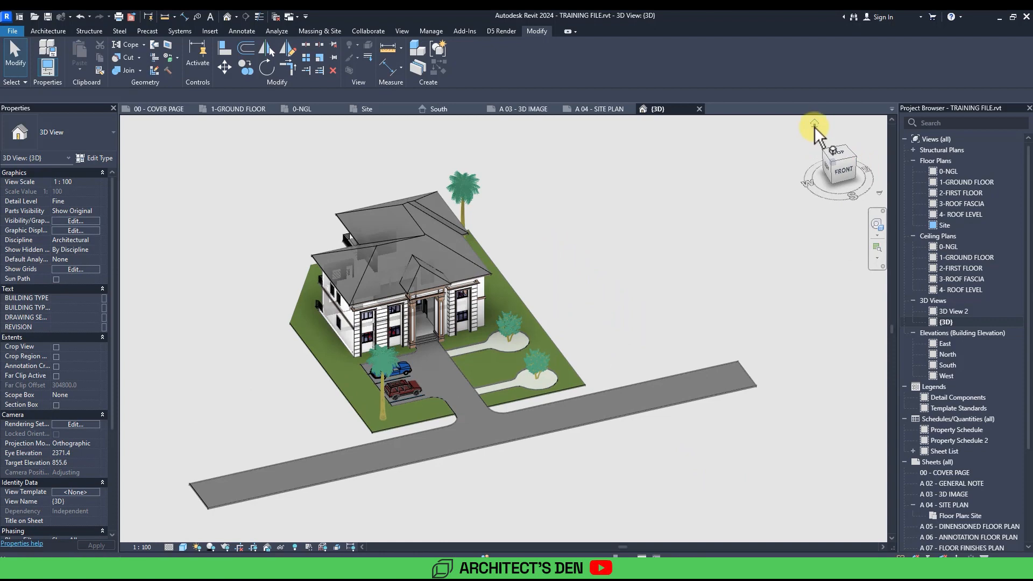
pyautogui.click(815, 125)
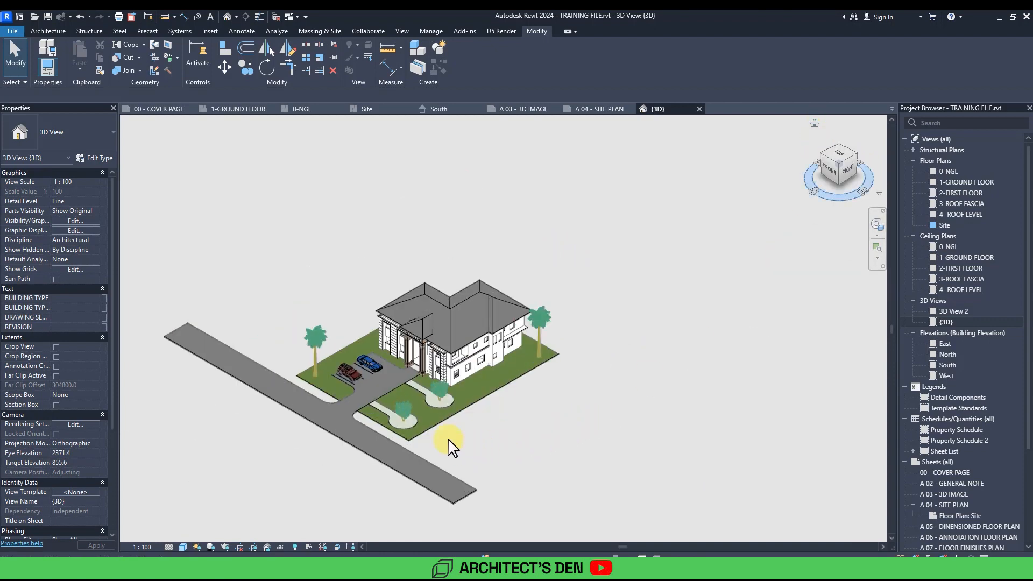
pyautogui.press('z')
pyautogui.press('f')
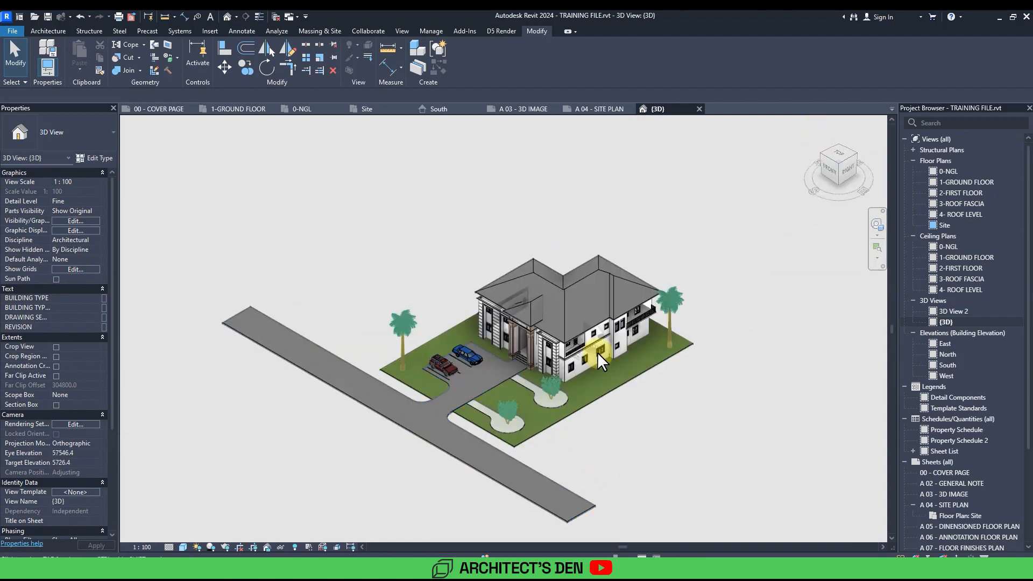
# Step: Duplicate the {3D} view with detailing
pyautogui.rightClick(941, 321)
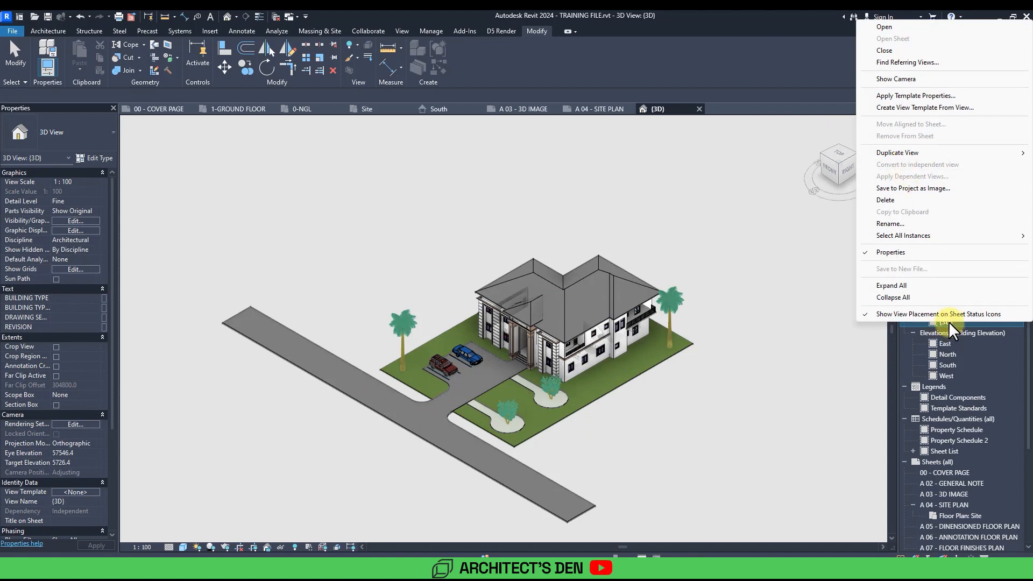
pyautogui.rightClick(948, 321)
pyautogui.moveTo(898, 156)
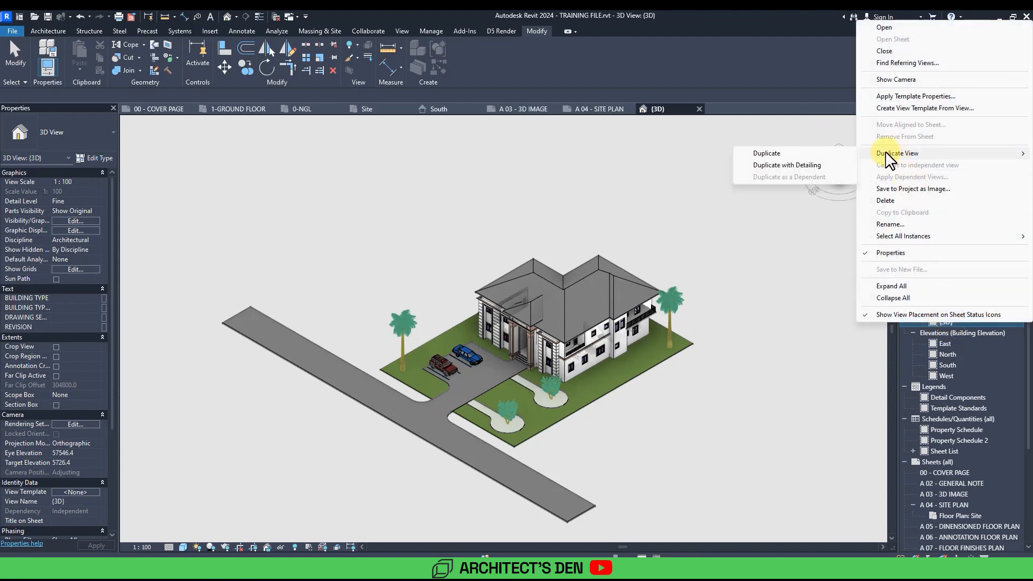
pyautogui.click(761, 166)
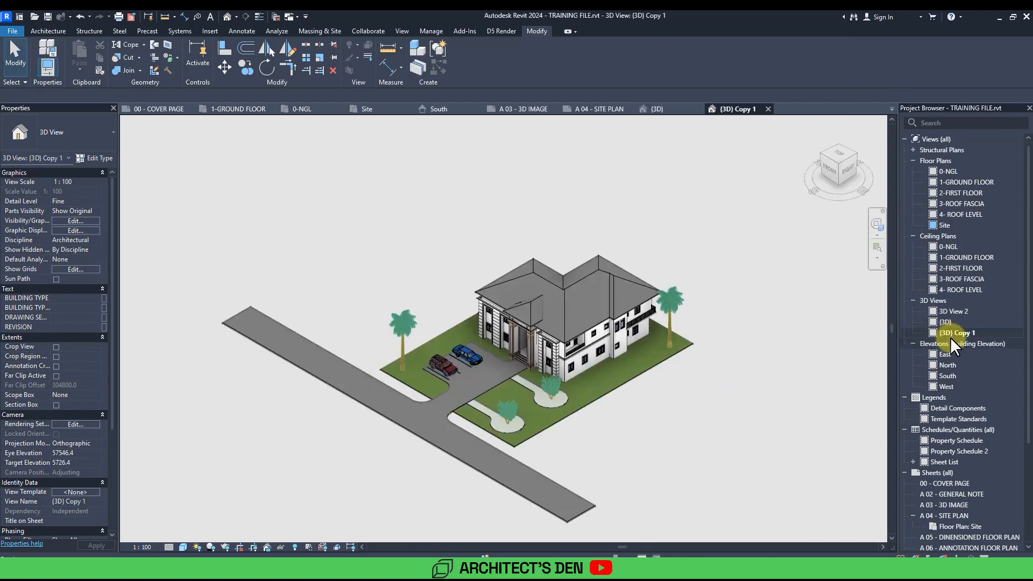
# Step: Try to rename the duplicated 3D view as {3D} Site, including the braces
pyautogui.rightClick(949, 335)
pyautogui.click(948, 337)
pyautogui.rightClick(951, 331)
pyautogui.click(888, 234)
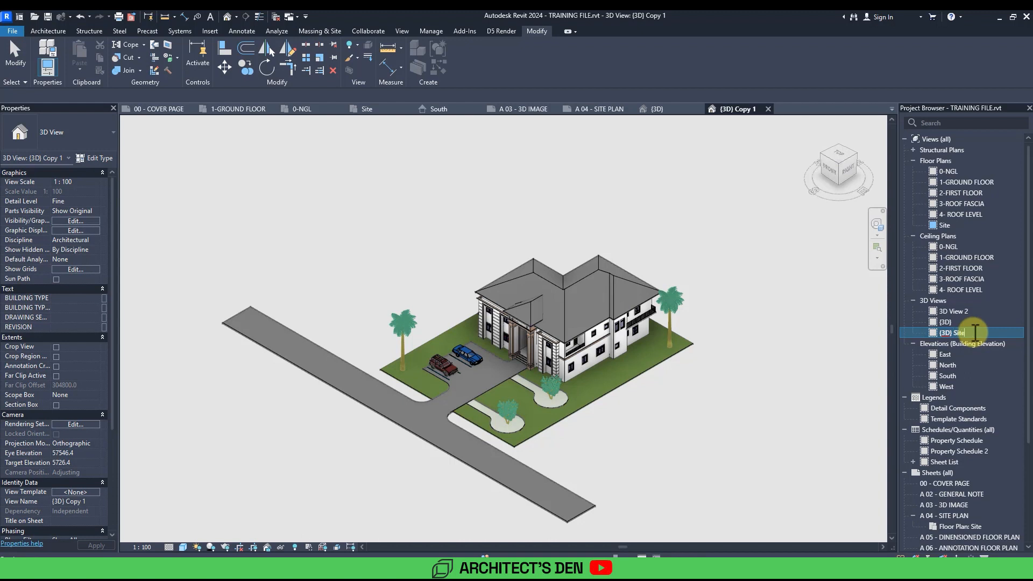
pyautogui.click(778, 387)
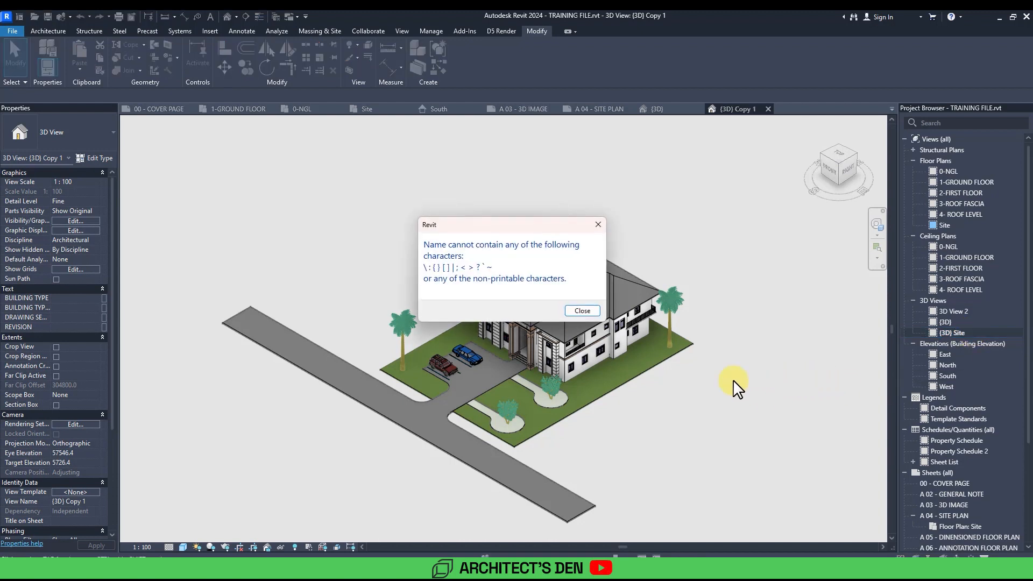
pyautogui.click(583, 311)
# Step: Rename the duplicated 3D view as 3D Site
pyautogui.rightClick(949, 329)
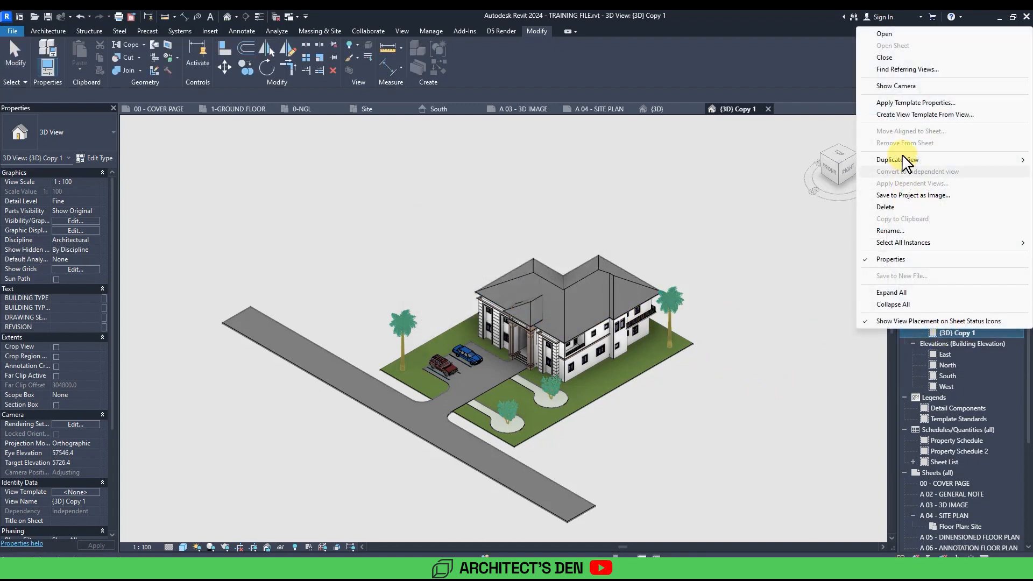
pyautogui.click(891, 230)
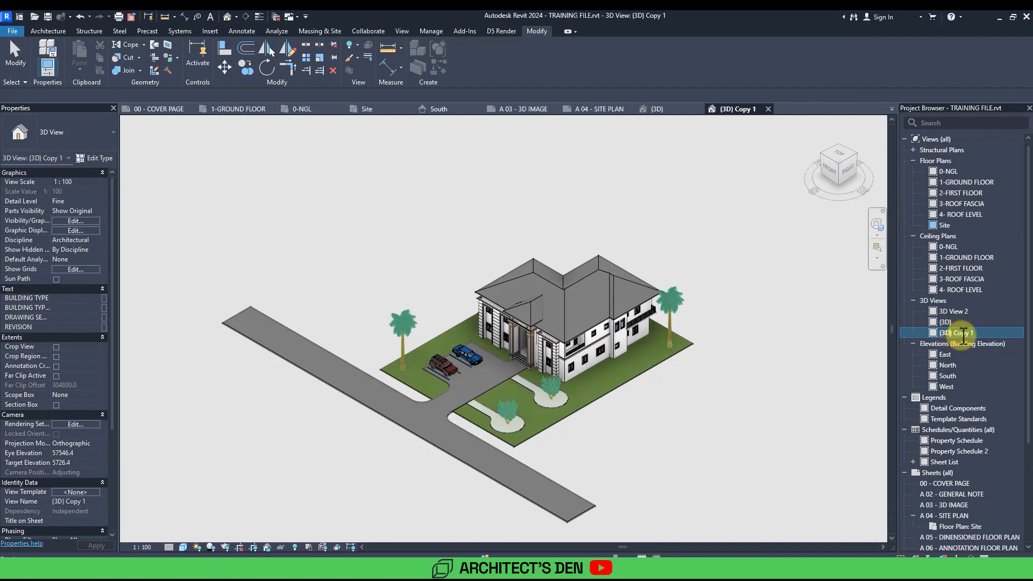
pyautogui.click(938, 333)
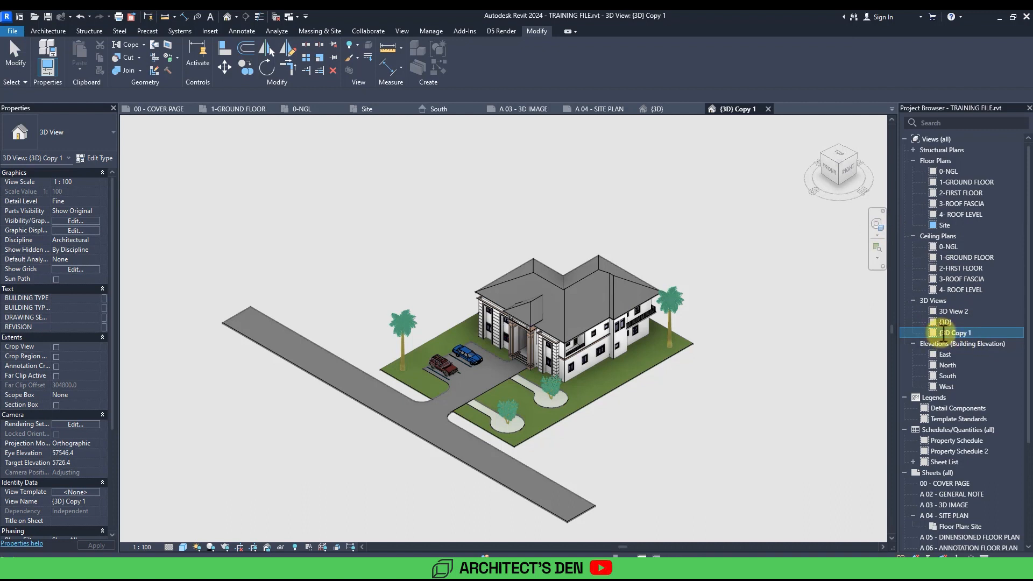
pyautogui.click(952, 336)
pyautogui.press('BackSpace')
pyautogui.press('BackSpace')
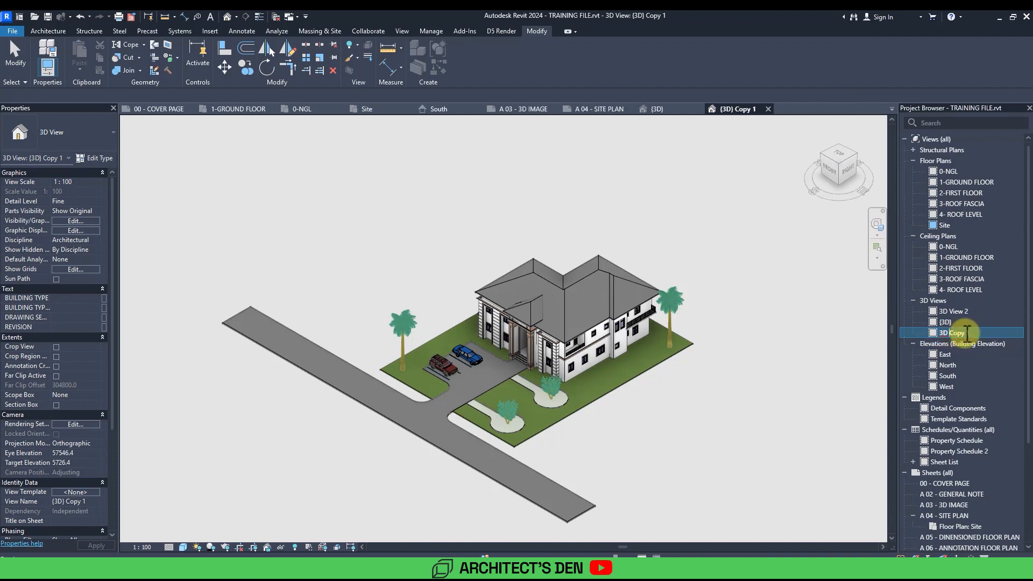
pyautogui.moveTo(968, 334); pyautogui.dragTo(1010, 328)
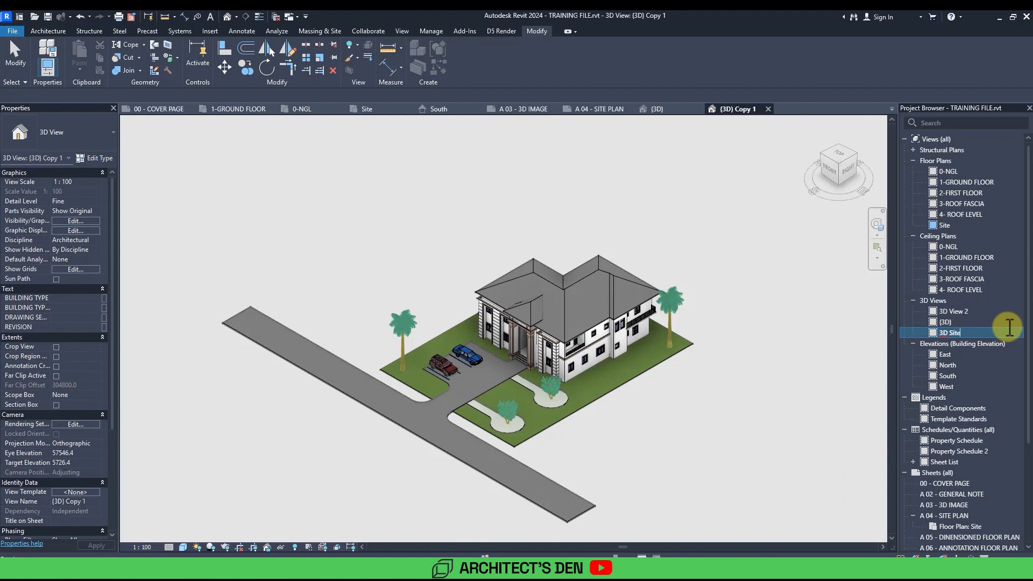
pyautogui.press('Return')
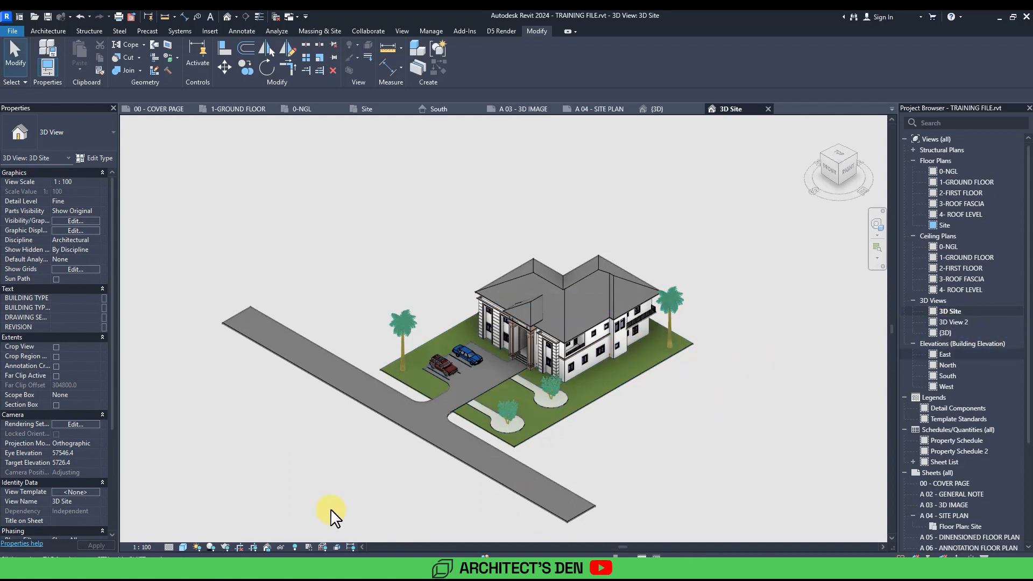
# Step: Turn on view cropping and show the crop region in the 3D Site view
pyautogui.click(239, 548)
pyautogui.click(254, 546)
pyautogui.scroll(-3, 485, 412)
pyautogui.scroll(-2, 471, 418)
# Step: Shrink the crop region on all four sides so it closely frames the house plot and cuts off most of the road
pyautogui.click(610, 419)
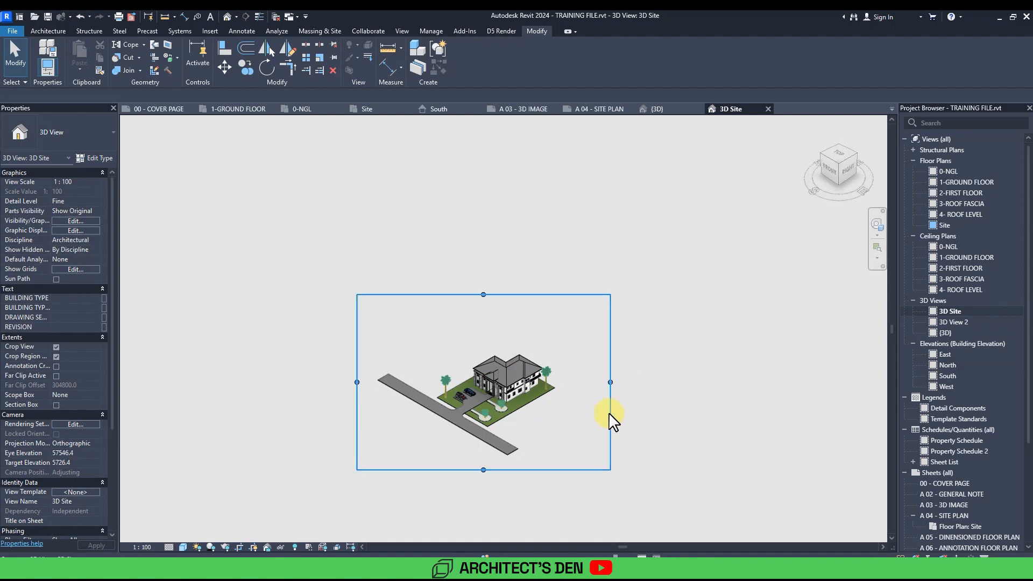
pyautogui.moveTo(585, 384); pyautogui.dragTo(568, 386)
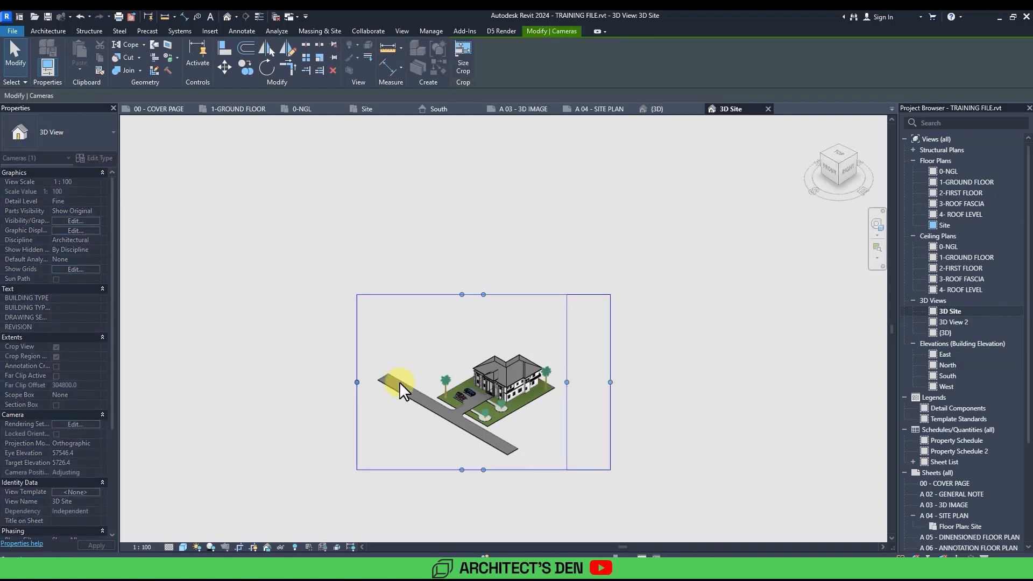
pyautogui.moveTo(357, 382); pyautogui.dragTo(439, 403)
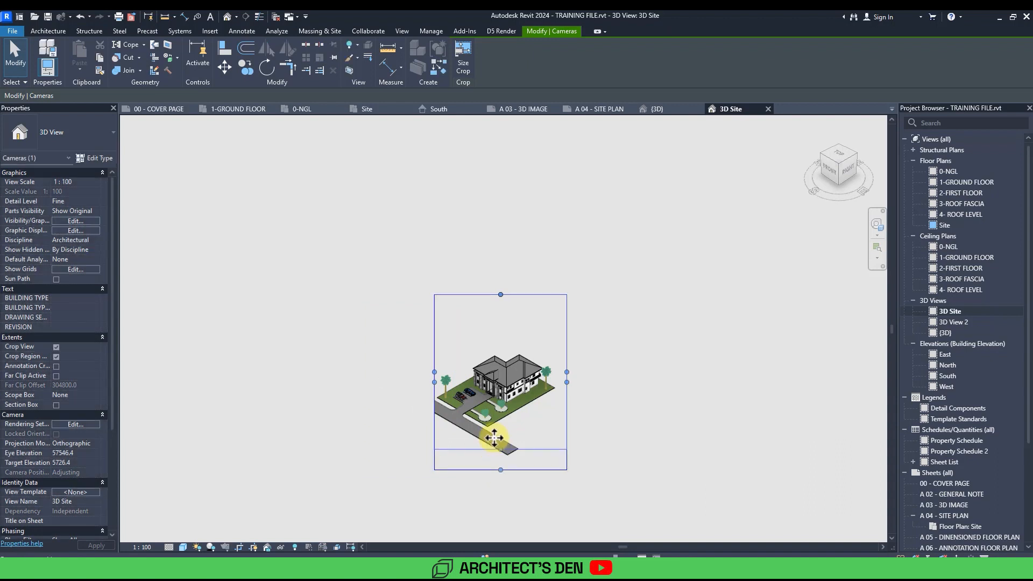
pyautogui.moveTo(501, 470); pyautogui.dragTo(494, 429)
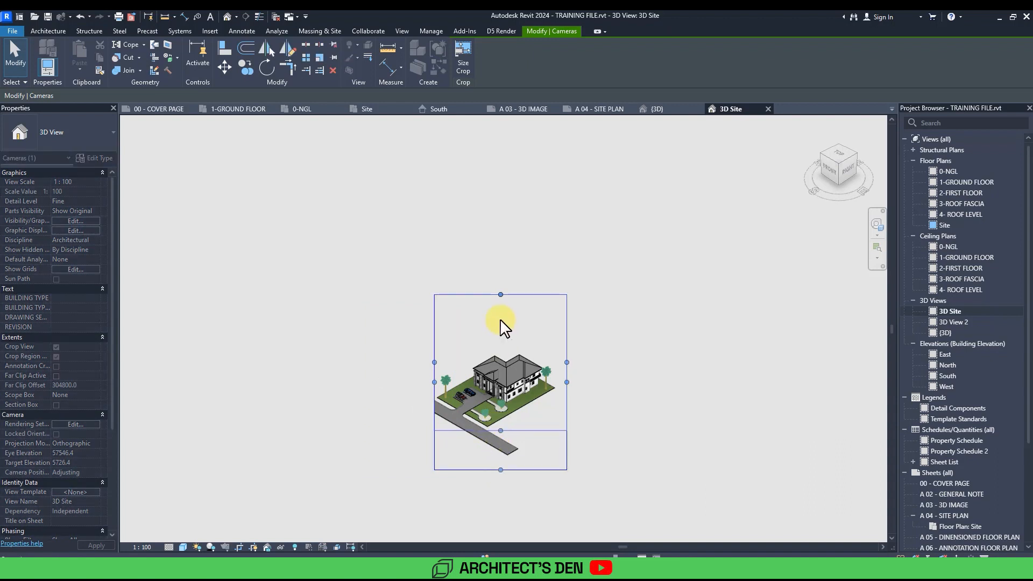
pyautogui.moveTo(500, 295); pyautogui.dragTo(498, 351)
pyautogui.moveTo(566, 392); pyautogui.dragTo(558, 391)
pyautogui.moveTo(496, 353); pyautogui.dragTo(608, 355)
pyautogui.click(611, 381)
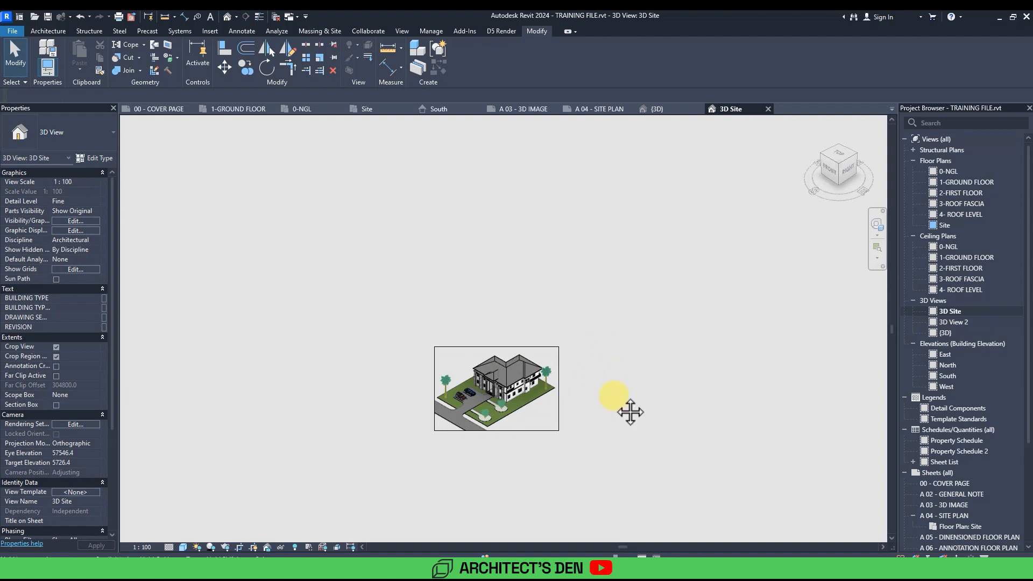
# Step: Save the orientation of the cropped 3D Site view and lock it
pyautogui.scroll(3, 560, 399)
pyautogui.scroll(2, 583, 418)
pyautogui.moveTo(628, 428); pyautogui.dragTo(696, 435, button='middle')
pyautogui.middleClick(695, 434)
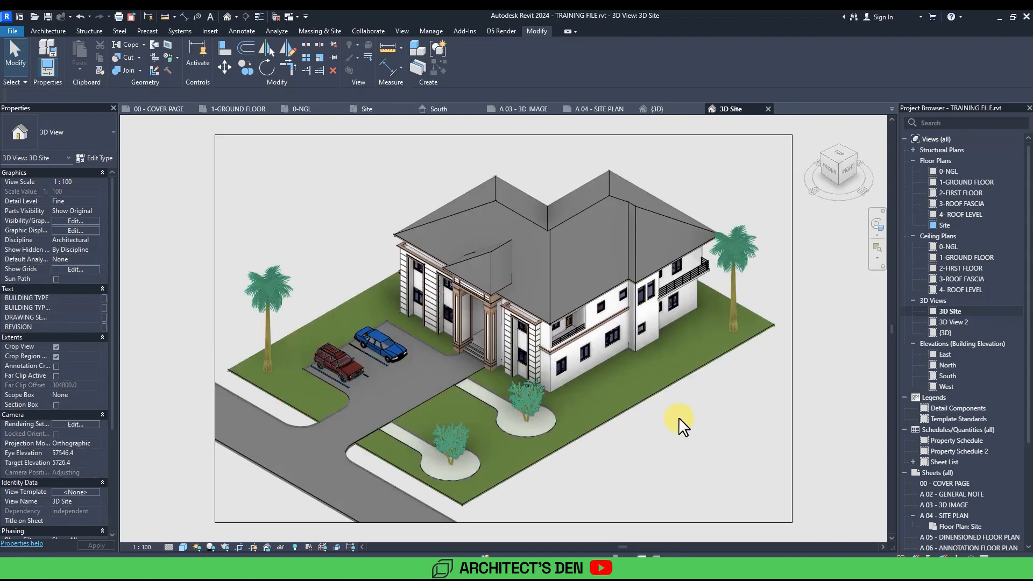
pyautogui.click(267, 547)
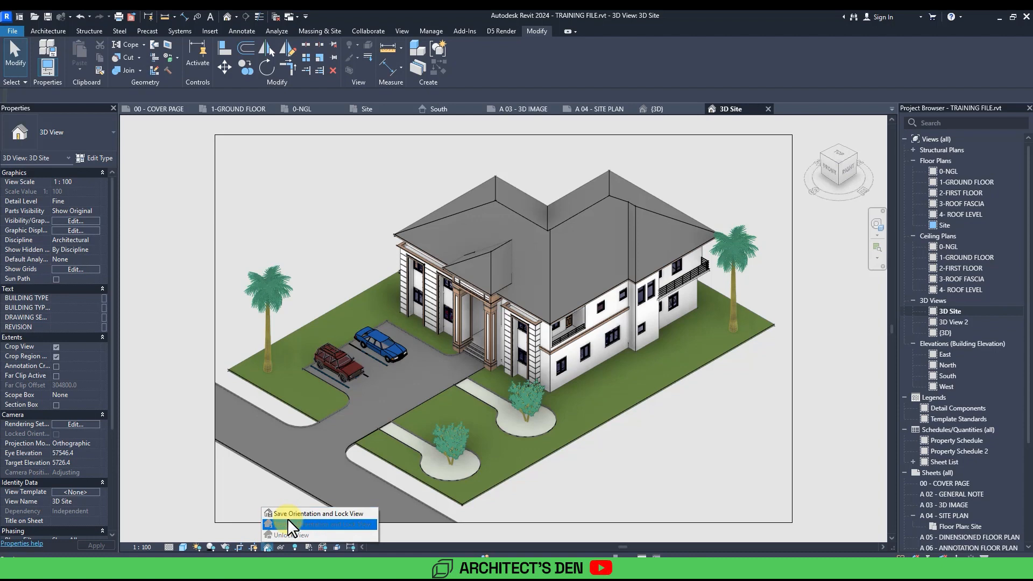
pyautogui.click(317, 514)
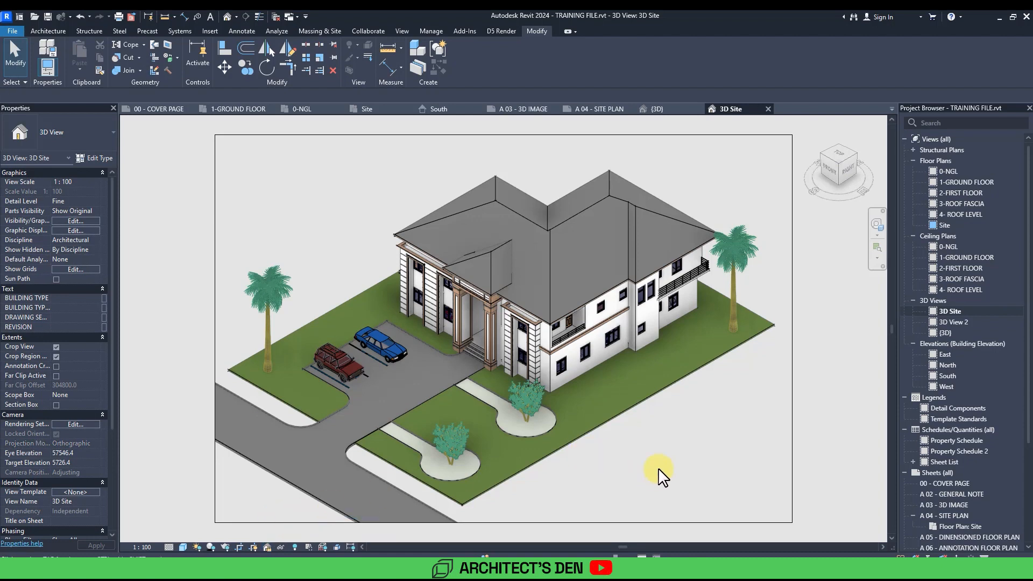
pyautogui.scroll(-4, 663, 474)
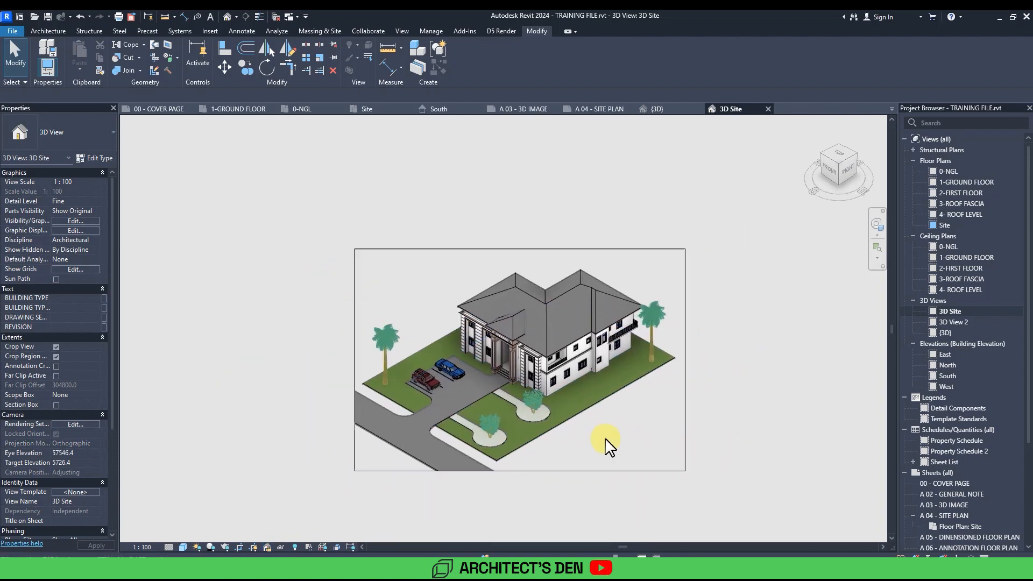
pyautogui.moveTo(411, 320); pyautogui.dragTo(448, 323, button='middle')
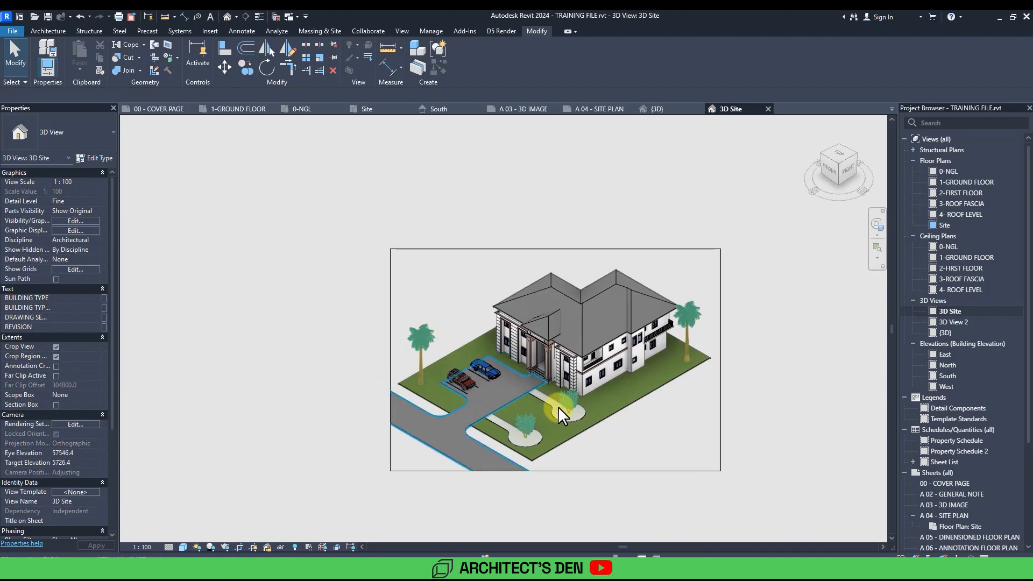
pyautogui.scroll(5, 565, 399)
pyautogui.scroll(-3, 579, 382)
pyautogui.moveTo(812, 446); pyautogui.dragTo(774, 443, button='middle')
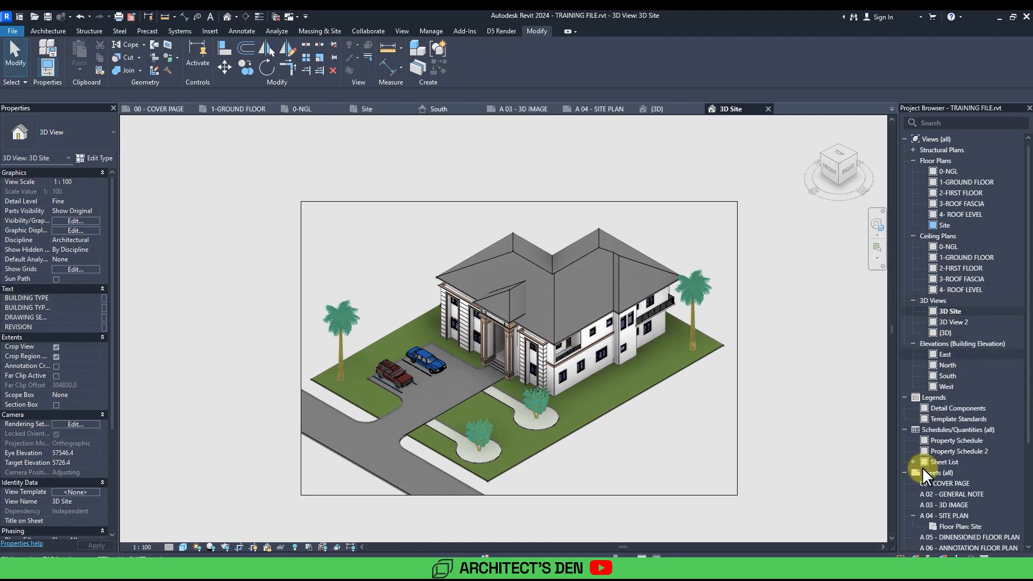
# Step: Open sheet A 04 - SITE PLAN and place the 3D Site view on it
pyautogui.doubleClick(948, 514)
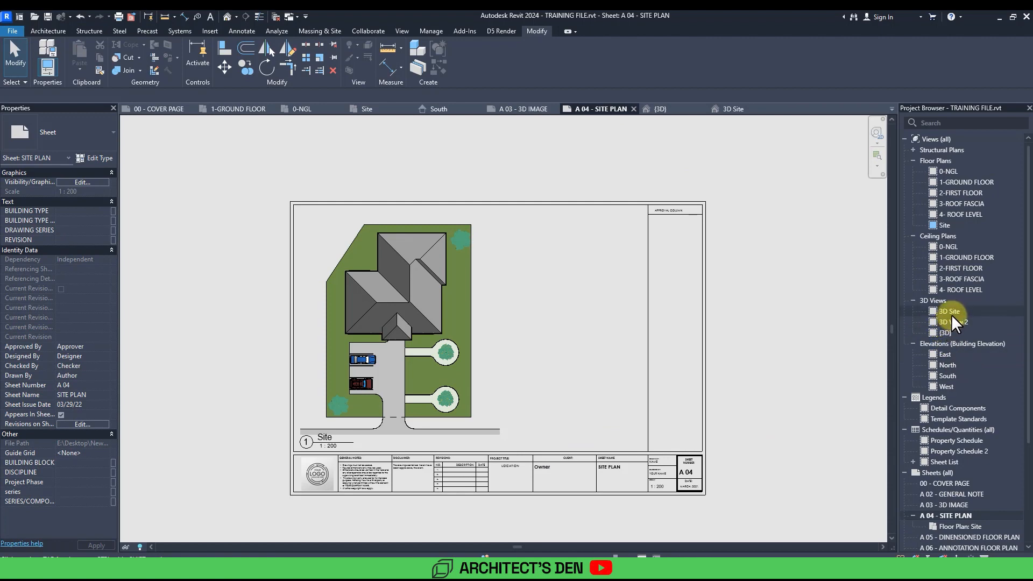
pyautogui.moveTo(948, 313); pyautogui.dragTo(892, 318)
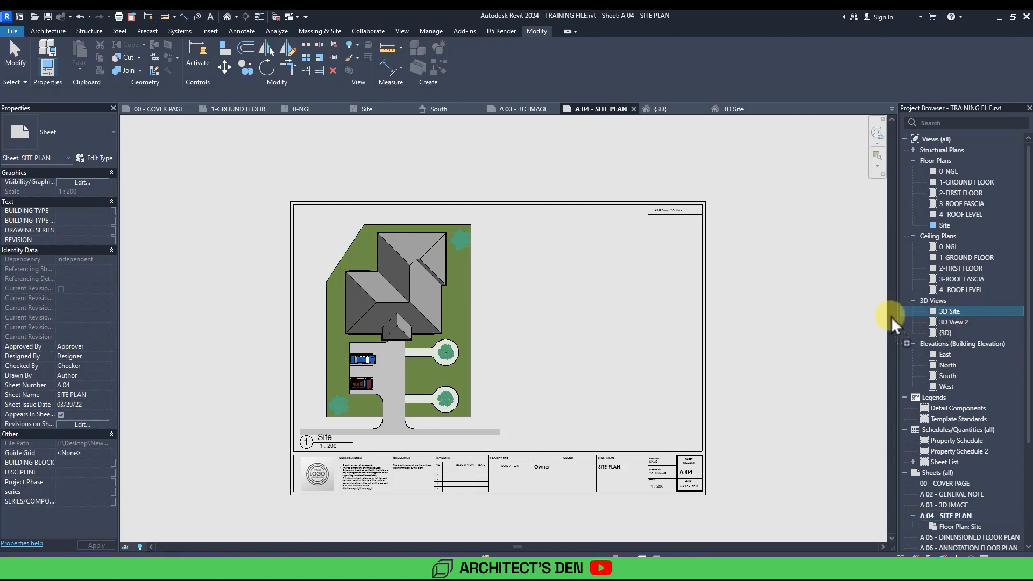
pyautogui.moveTo(593, 343); pyautogui.dragTo(577, 351)
pyautogui.click(598, 343)
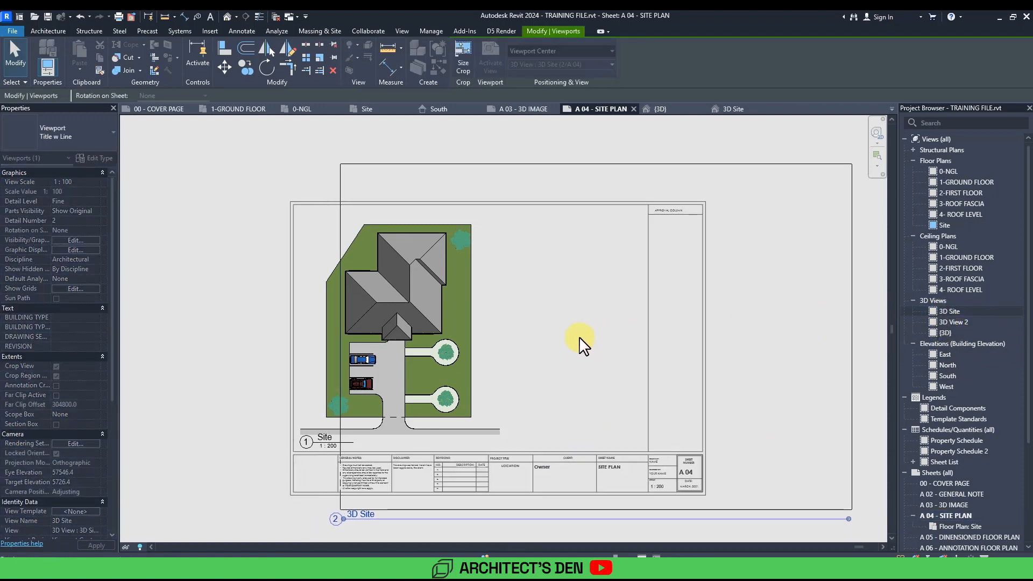
# Step: Set the view scale of the 3D Site viewport to 1 : 200
pyautogui.scroll(-2, 567, 341)
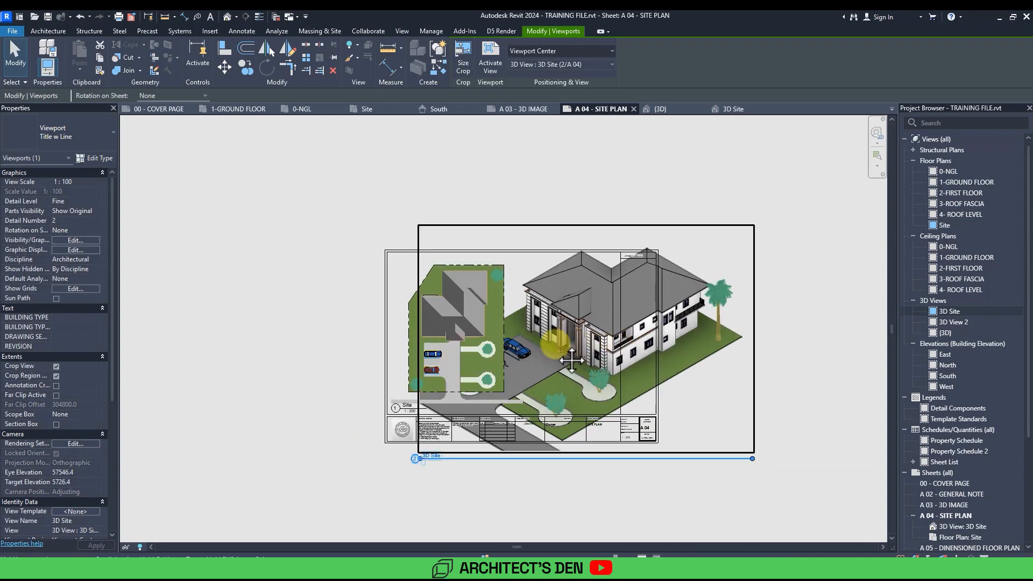
pyautogui.moveTo(571, 360); pyautogui.dragTo(508, 366)
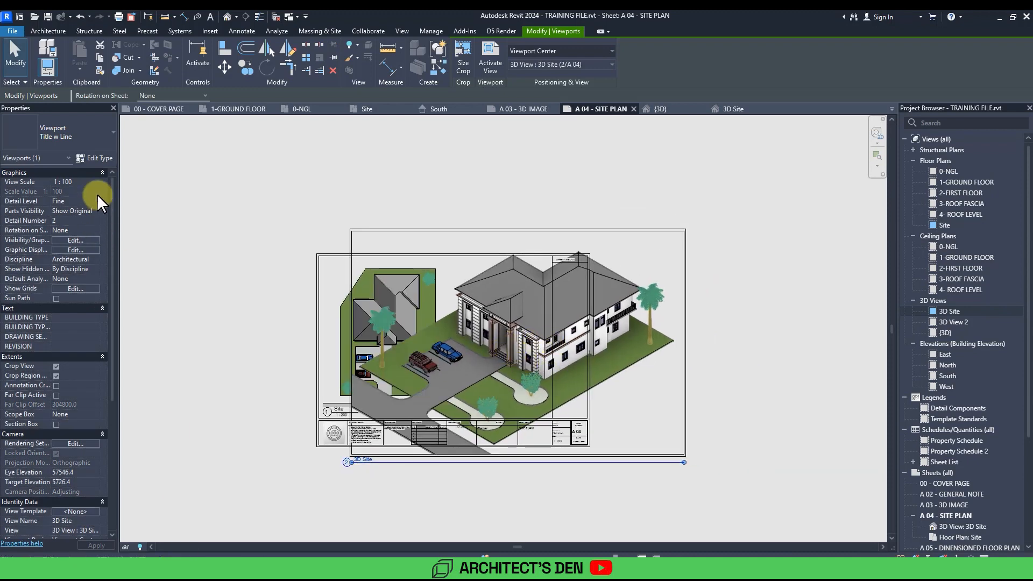
pyautogui.click(94, 180)
pyautogui.click(96, 182)
pyautogui.scroll(-1, 65, 227)
pyautogui.click(71, 216)
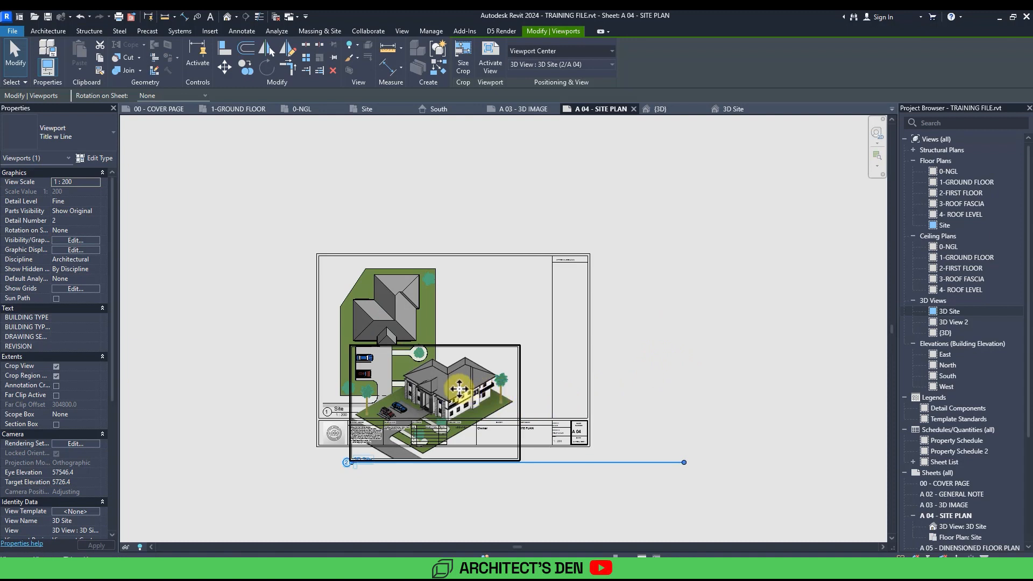
# Step: Move the 3D Site viewport up beside the site plan and give it a custom view scale of 1 : 300
pyautogui.moveTo(459, 387); pyautogui.dragTo(521, 318)
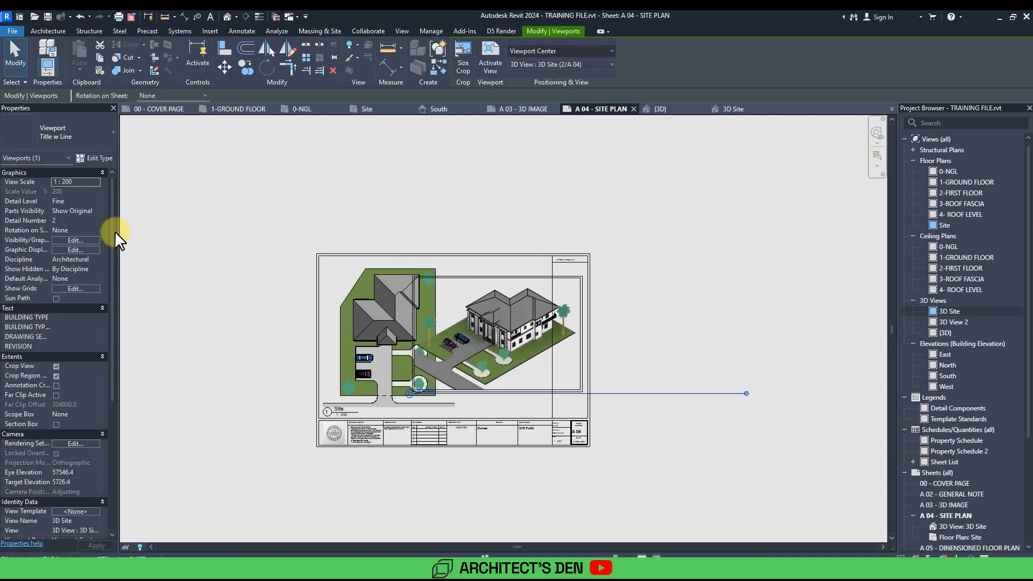
pyautogui.click(94, 181)
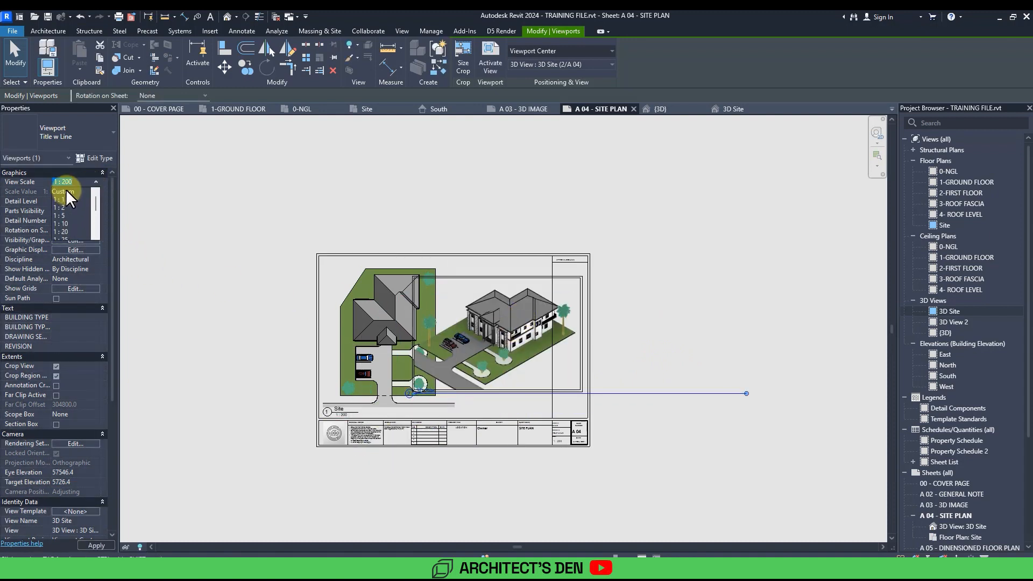
pyautogui.click(66, 189)
pyautogui.click(78, 191)
pyautogui.write('300')
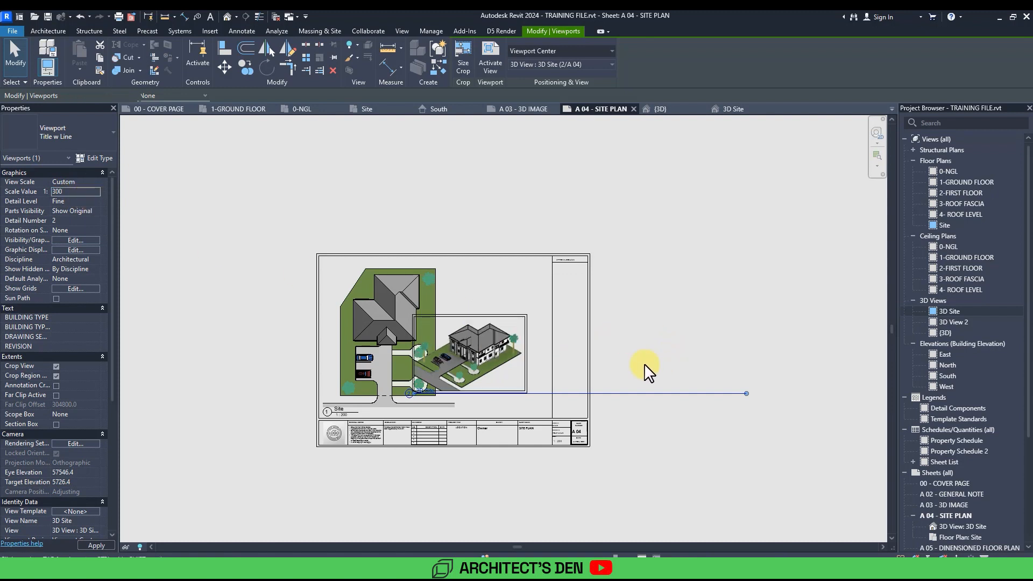
# Step: Reposition the 3D Site viewport in the sheet's upper area, between the site plan and the approval column
pyautogui.scroll(3, 511, 355)
pyautogui.moveTo(507, 399); pyautogui.dragTo(487, 299)
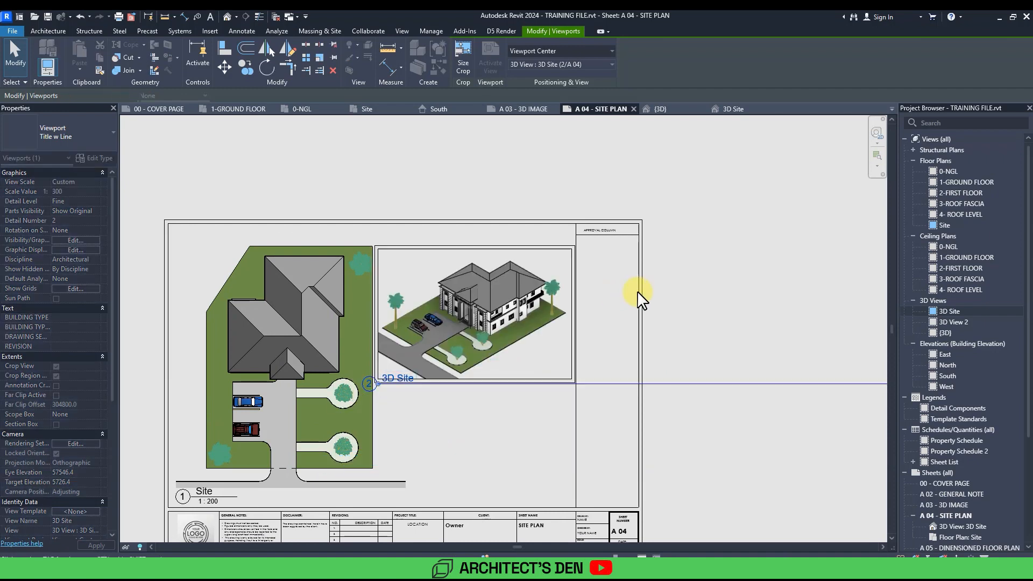
pyautogui.click(708, 358)
pyautogui.scroll(-3, 655, 369)
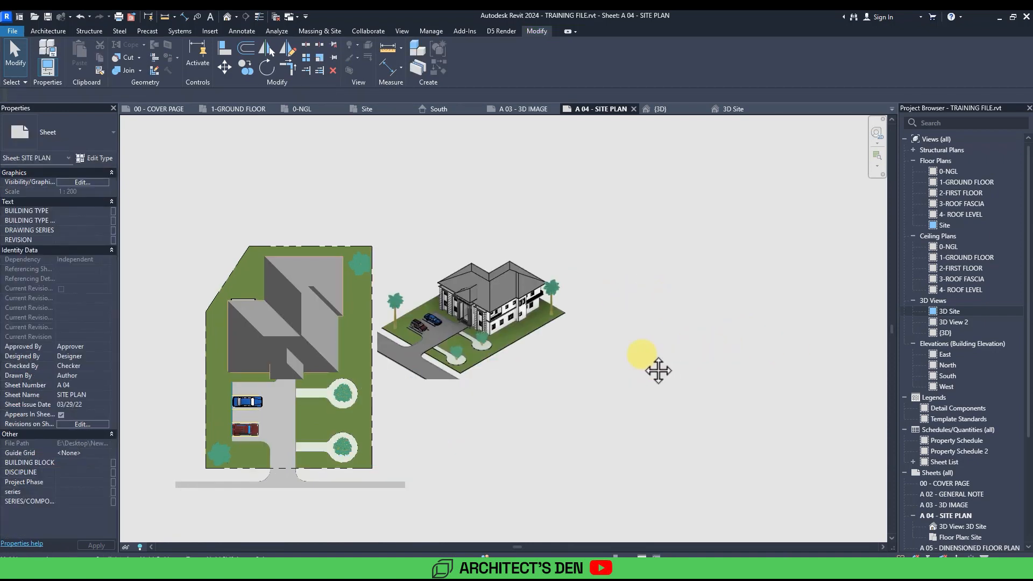
pyautogui.moveTo(634, 378); pyautogui.dragTo(582, 380, button='middle')
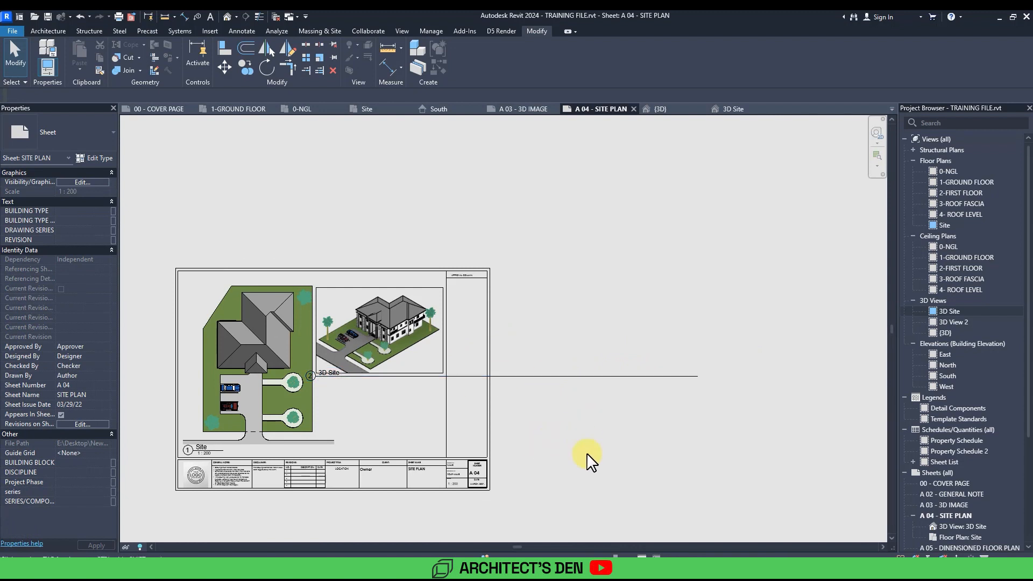
# Step: Shorten the 3D Site viewport's title line to roughly the title text's width and shift the title slightly right and down
pyautogui.click(396, 343)
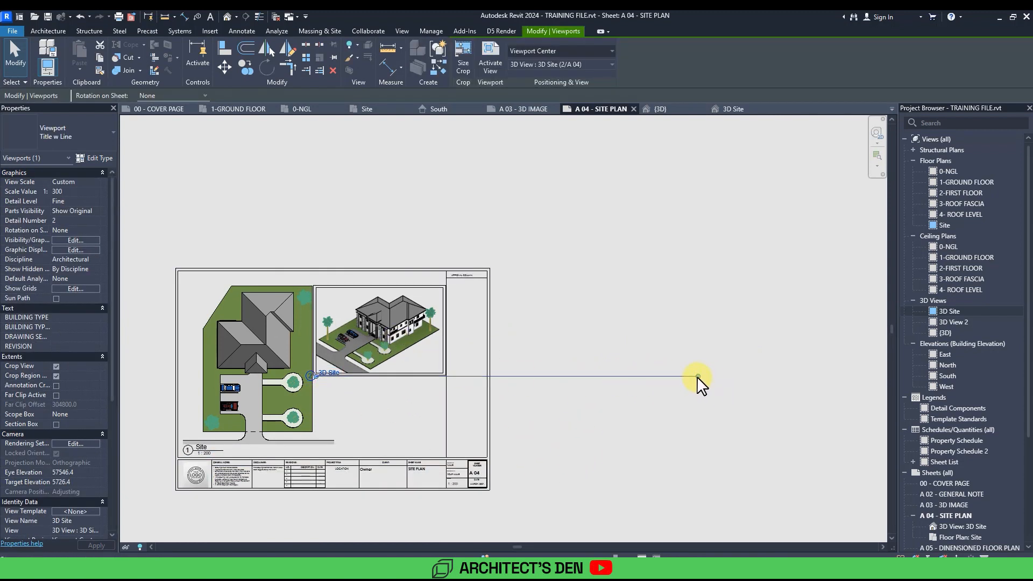
pyautogui.moveTo(698, 376); pyautogui.dragTo(593, 380)
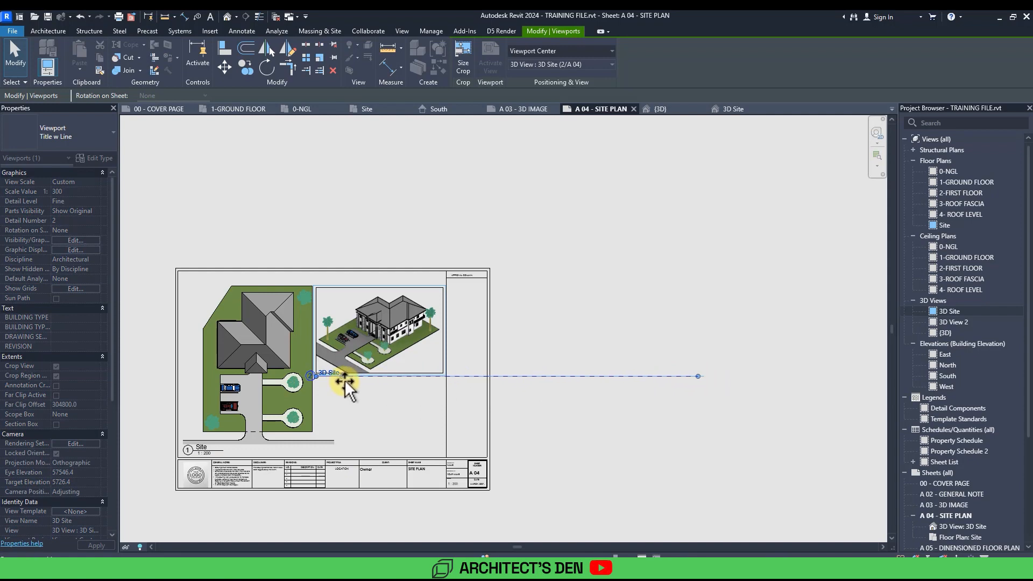
pyautogui.click(346, 399)
pyautogui.moveTo(330, 404); pyautogui.dragTo(369, 421, button='middle')
pyautogui.scroll(5, 369, 421)
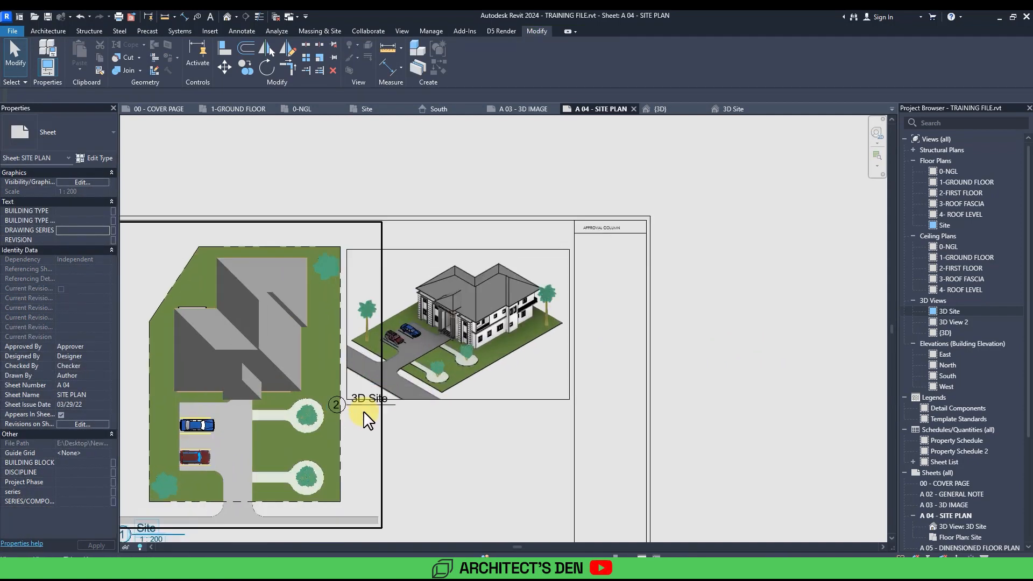
pyautogui.click(351, 403)
pyautogui.moveTo(351, 403); pyautogui.dragTo(374, 415)
# Step: Activate the 3D Site view on the sheet, hide its crop region and deactivate the view
pyautogui.doubleClick(483, 345)
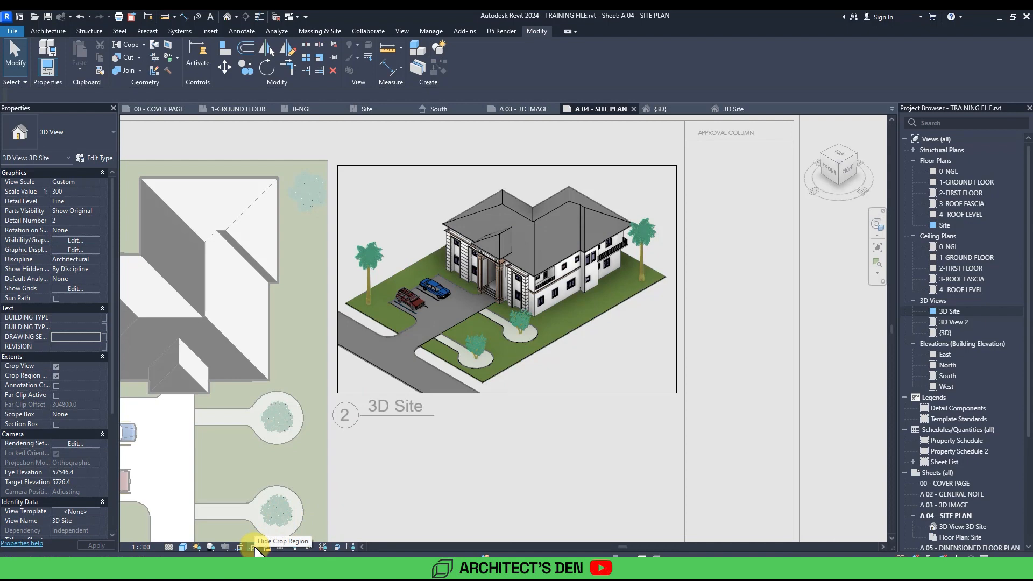
pyautogui.click(254, 547)
pyautogui.scroll(-1, 511, 481)
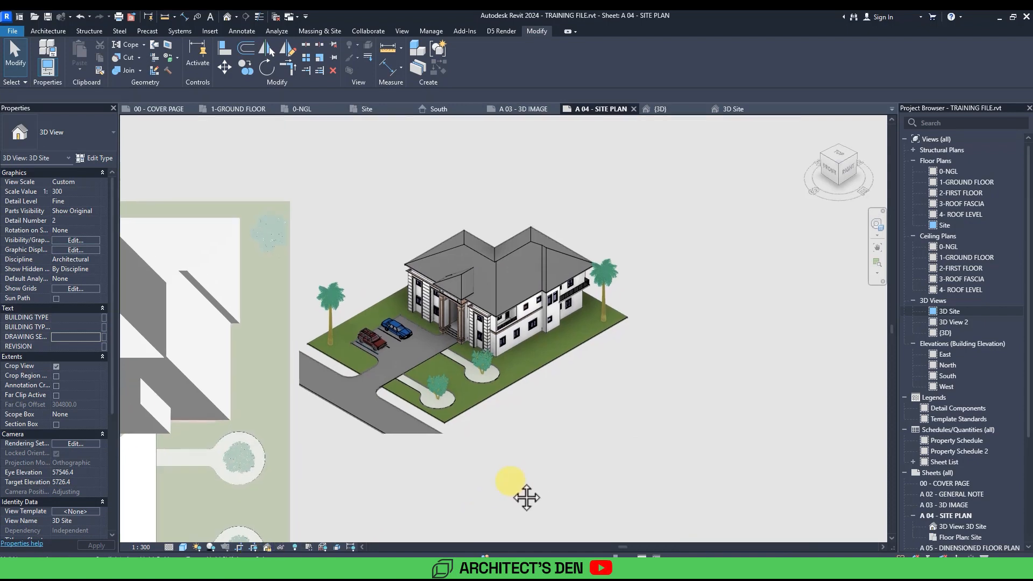
pyautogui.scroll(1, 522, 454)
pyautogui.rightClick(522, 458)
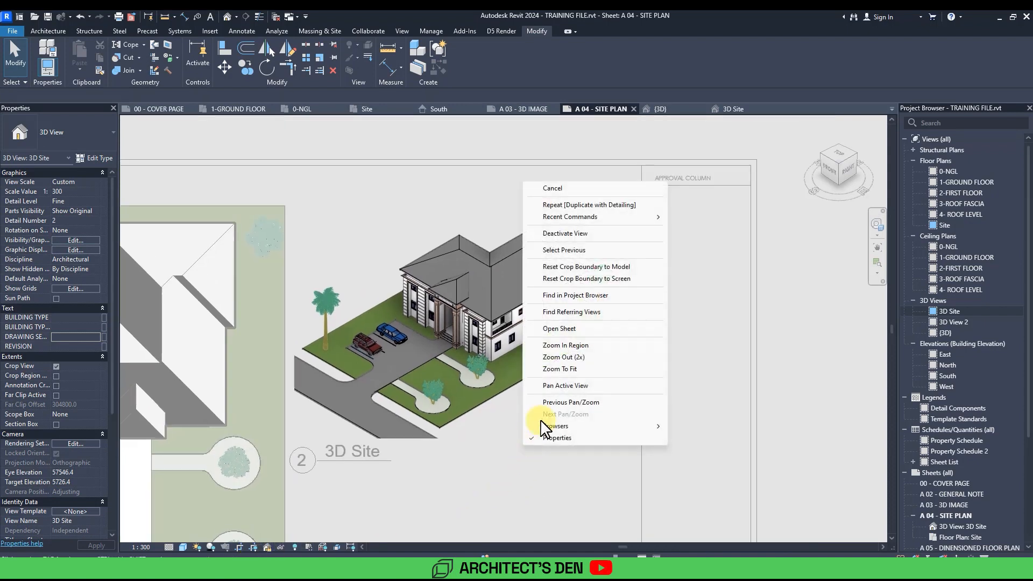
pyautogui.click(565, 235)
pyautogui.scroll(-3, 656, 426)
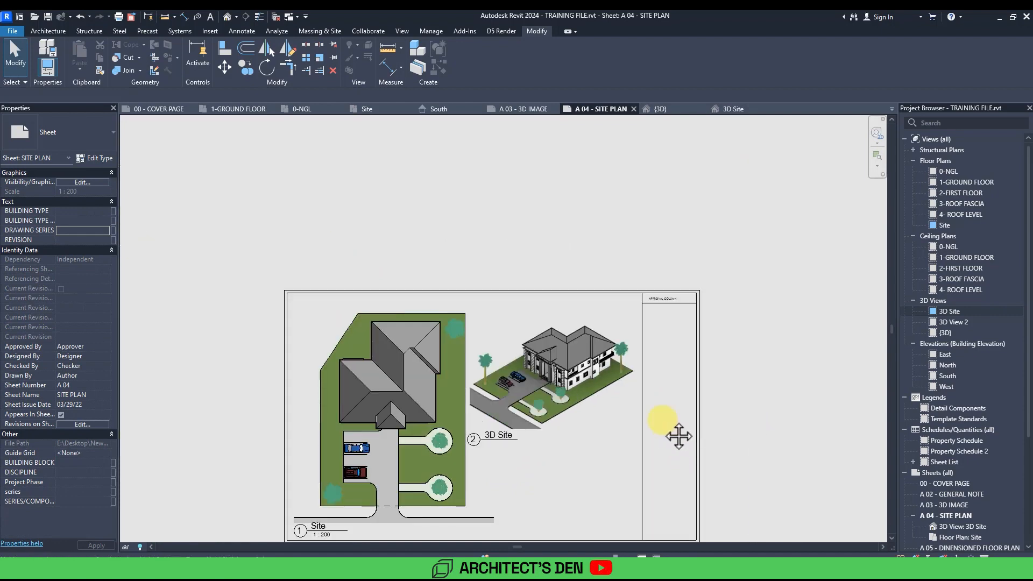
# Step: Nudge the Site plan viewport slightly left to open a gap beside the 3D Site view
pyautogui.click(392, 403)
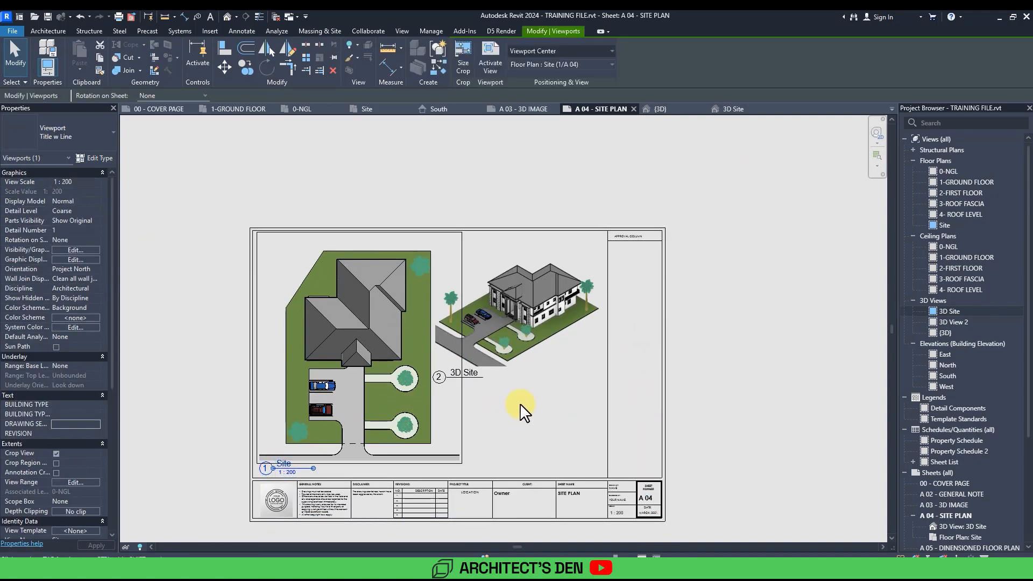
pyautogui.press('Left')
pyautogui.press('Left')
pyautogui.click(215, 397)
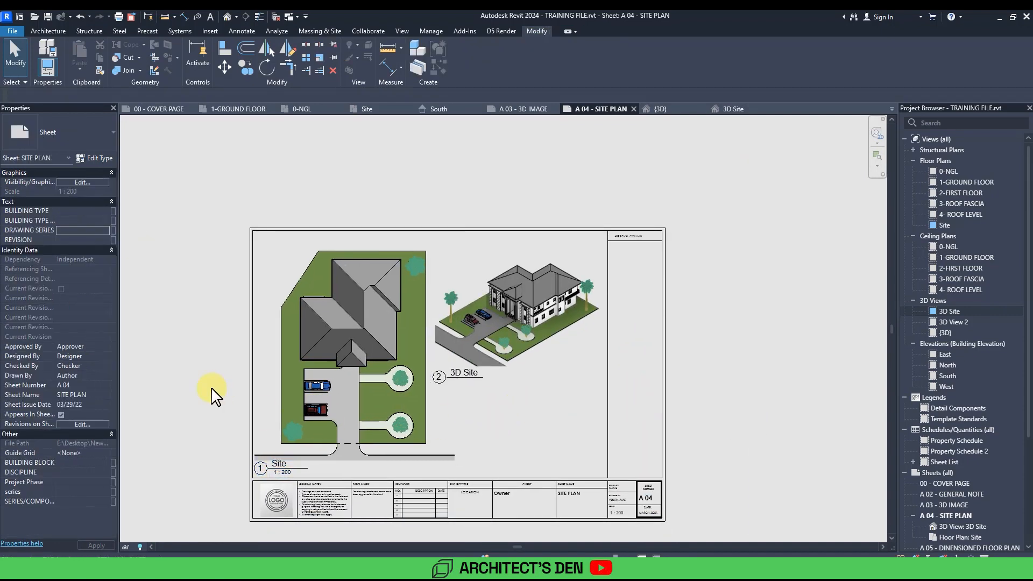
# Step: Nudge the 3D Site viewport slightly right and up to centre it between the site plan and the approval column
pyautogui.click(517, 323)
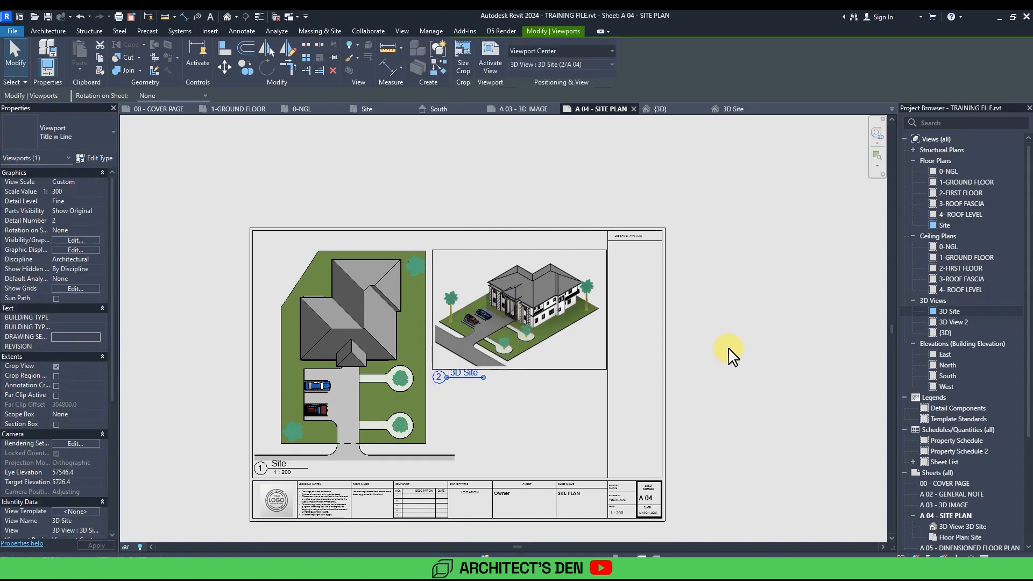
pyautogui.press('Right')
pyautogui.press('Up')
pyautogui.press('Up')
pyautogui.press('Up')
pyautogui.press('Up')
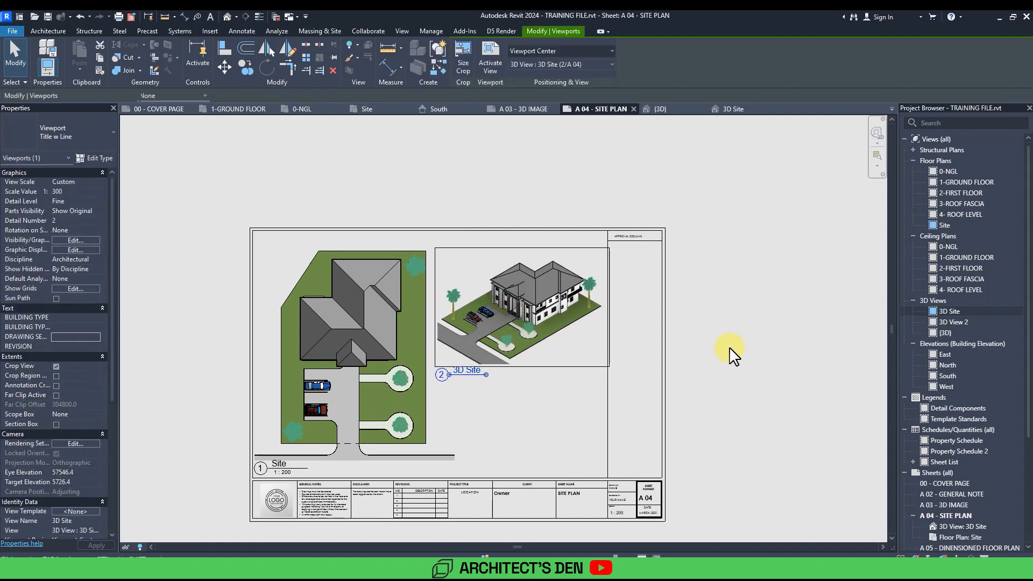
pyautogui.click(789, 366)
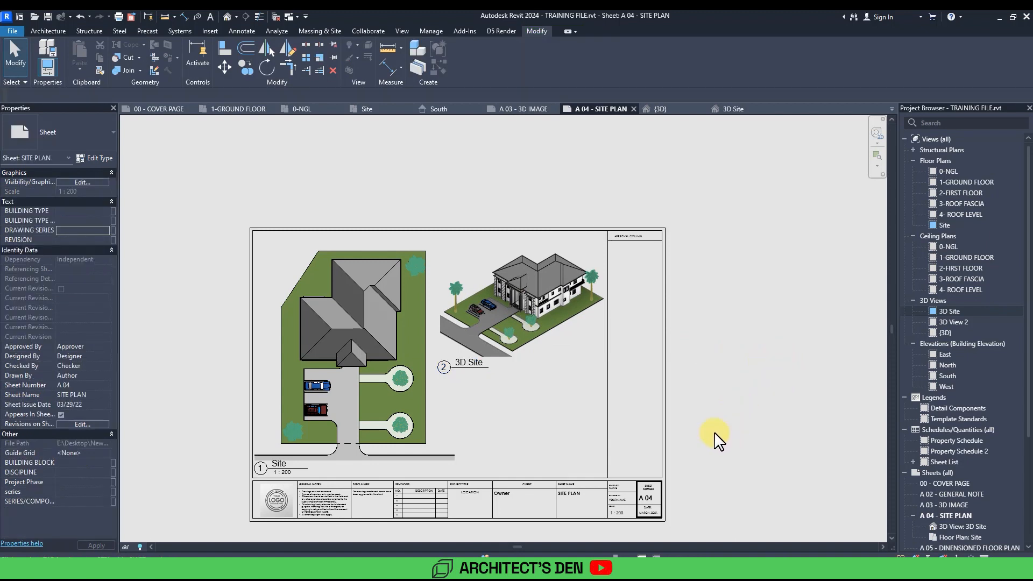
# Step: Start the Detail Line command for drawing in the empty area below the 3D Site view
pyautogui.moveTo(730, 434); pyautogui.dragTo(730, 433, button='middle')
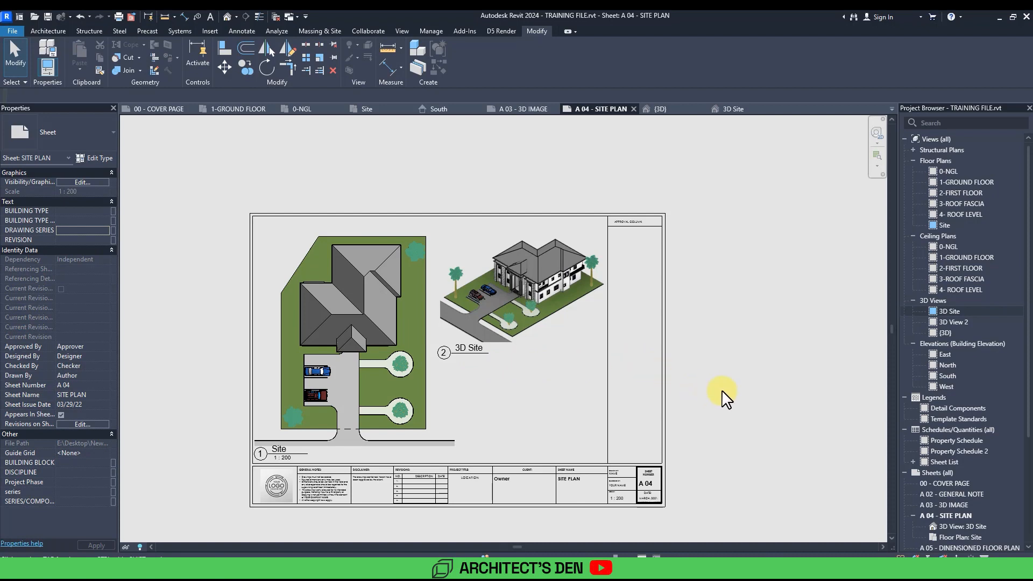
pyautogui.moveTo(722, 397)
pyautogui.mouseDown(button='middle')
pyautogui.moveTo(738, 377)
pyautogui.moveTo(727, 369)
pyautogui.moveTo(737, 411)
pyautogui.mouseUp(button='middle')
pyautogui.scroll(2, 710, 379)
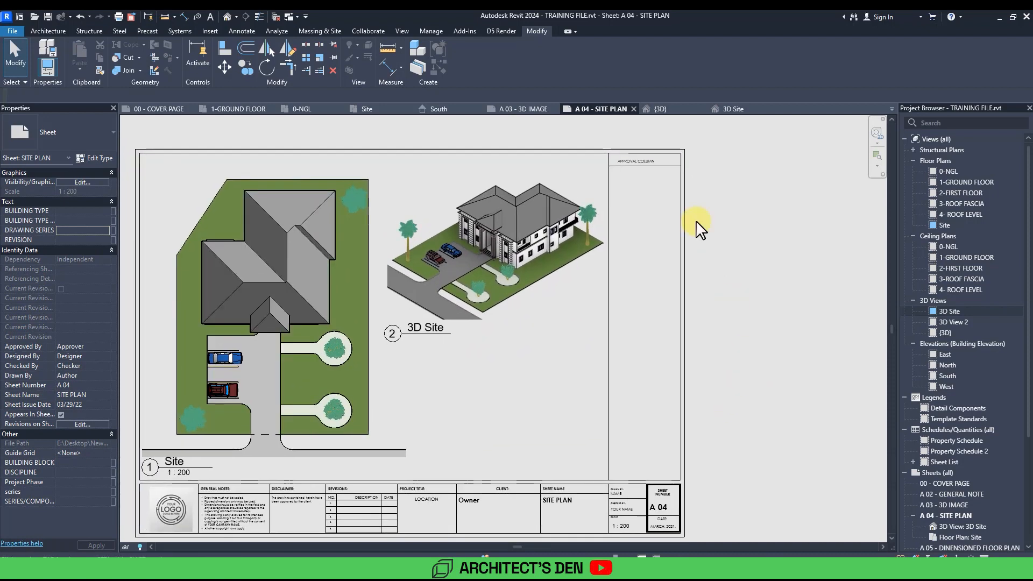
pyautogui.click(237, 30)
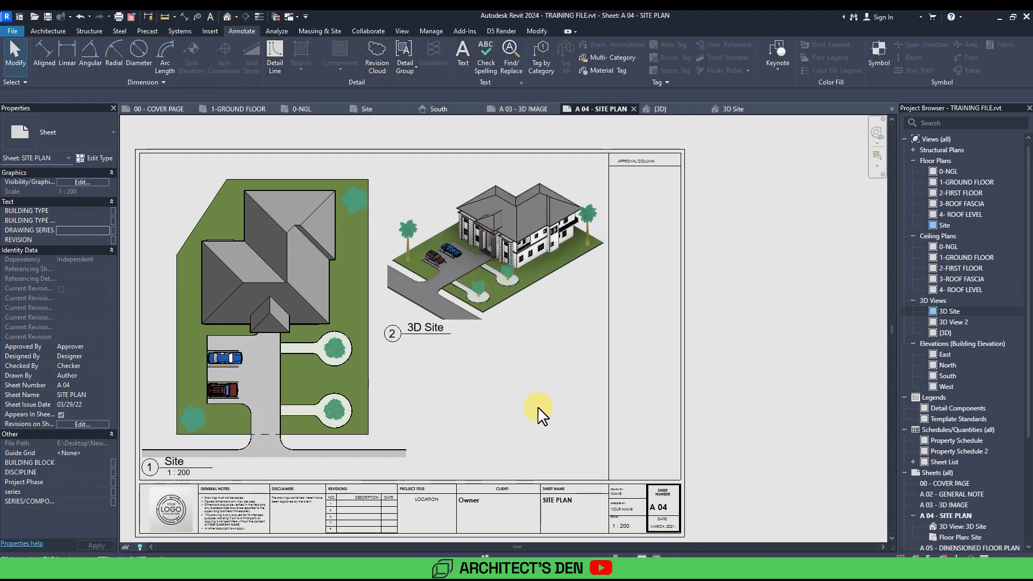
pyautogui.click(275, 57)
pyautogui.click(538, 63)
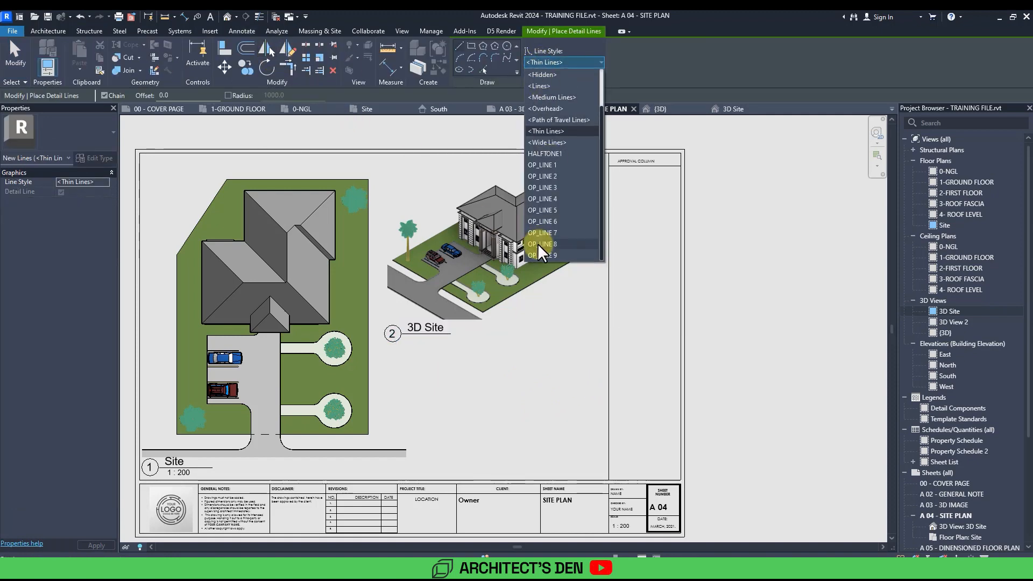
pyautogui.click(541, 244)
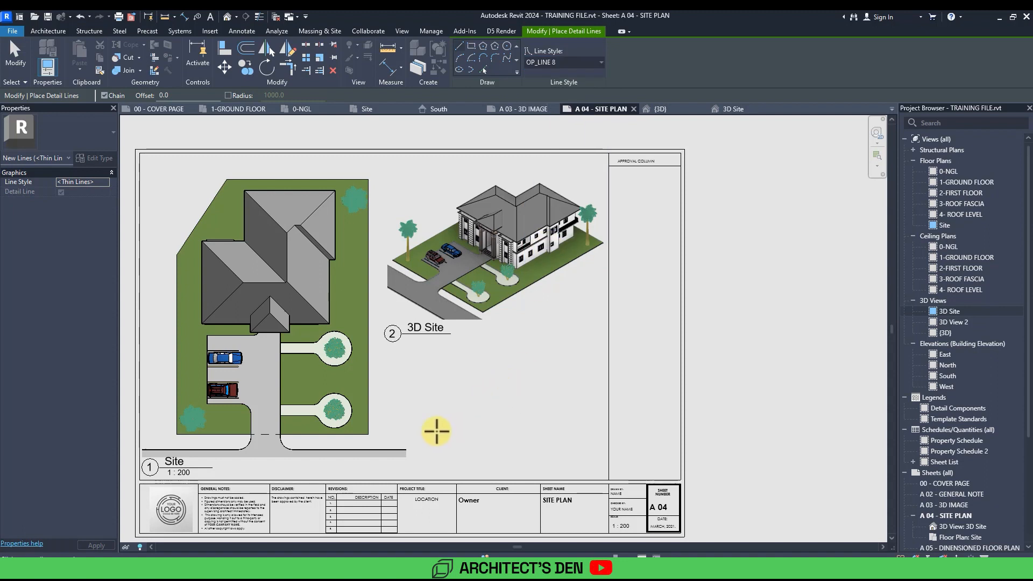
pyautogui.click(422, 434)
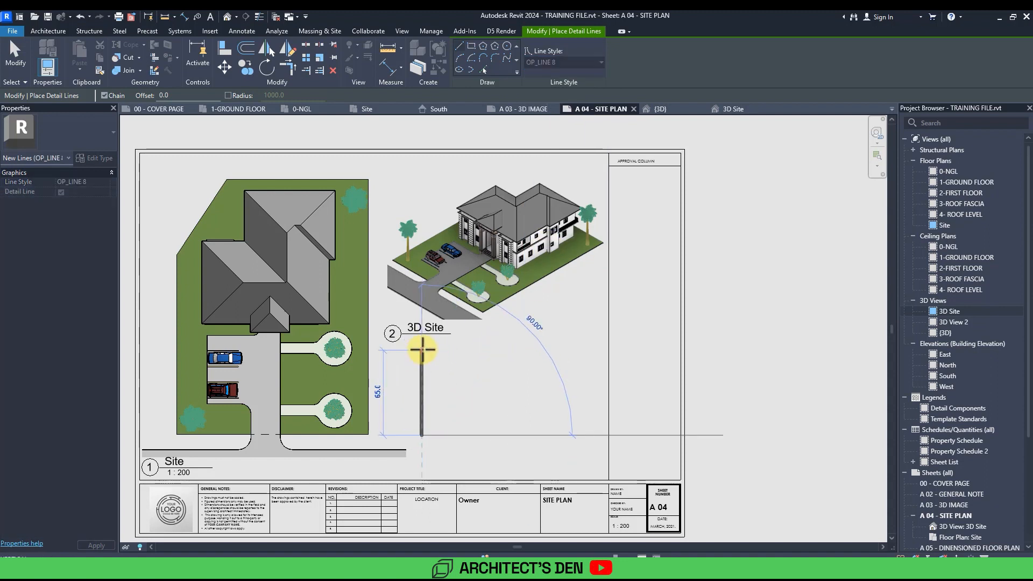
pyautogui.rightClick(455, 348)
pyautogui.click(481, 136)
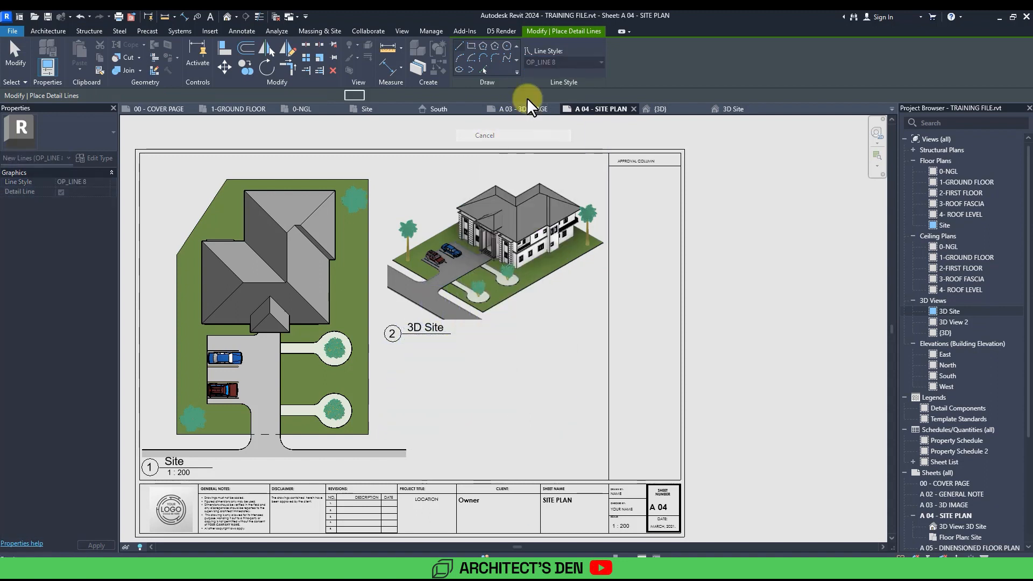
# Step: Draw a detail-line rectangle about 130 mm wide and 65 mm high below the 3D Site view in line style OP_LINE 6
pyautogui.click(563, 62)
pyautogui.click(553, 222)
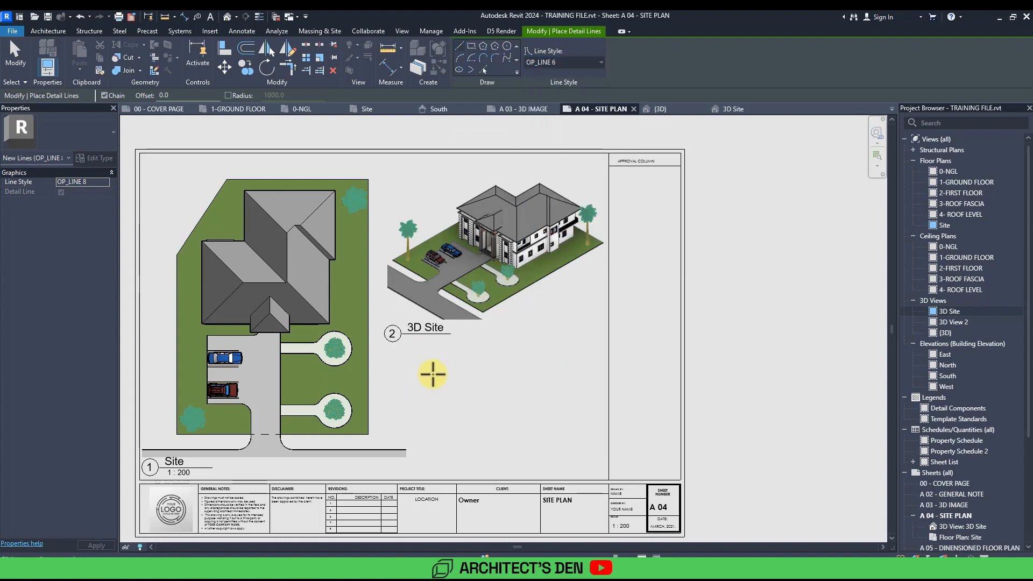
pyautogui.click(484, 69)
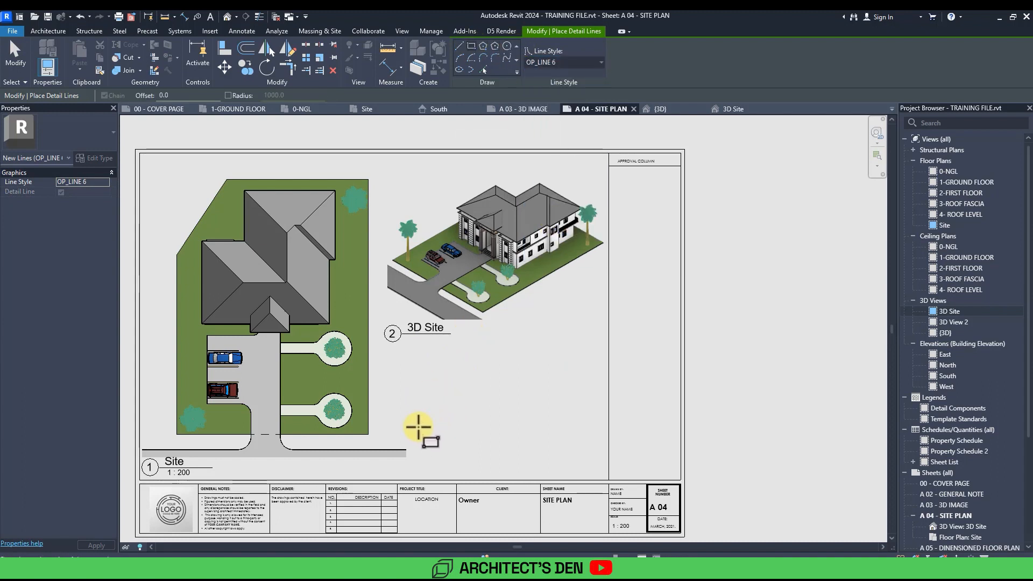
pyautogui.click(411, 423)
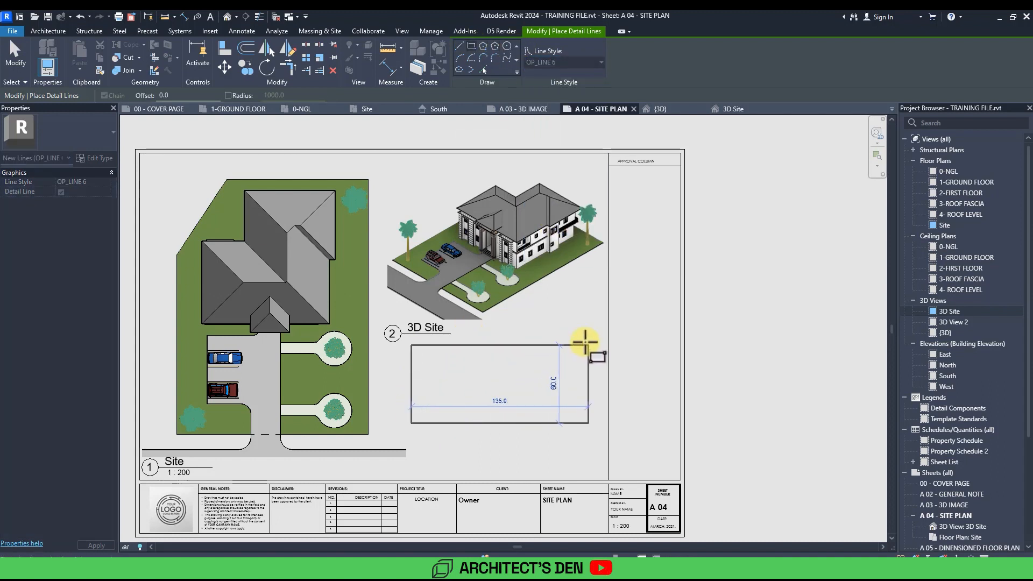
pyautogui.click(582, 339)
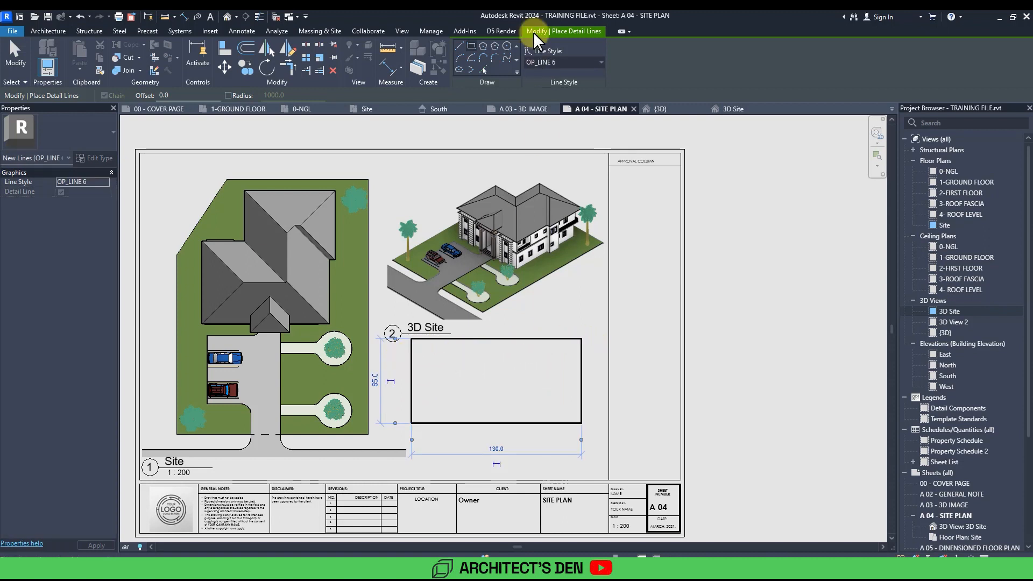
# Step: Draw a horizontal OP_LINE 6 detail line across the full rectangle, about 10 mm below its upper edge, as a header row
pyautogui.click(459, 69)
pyautogui.click(411, 353)
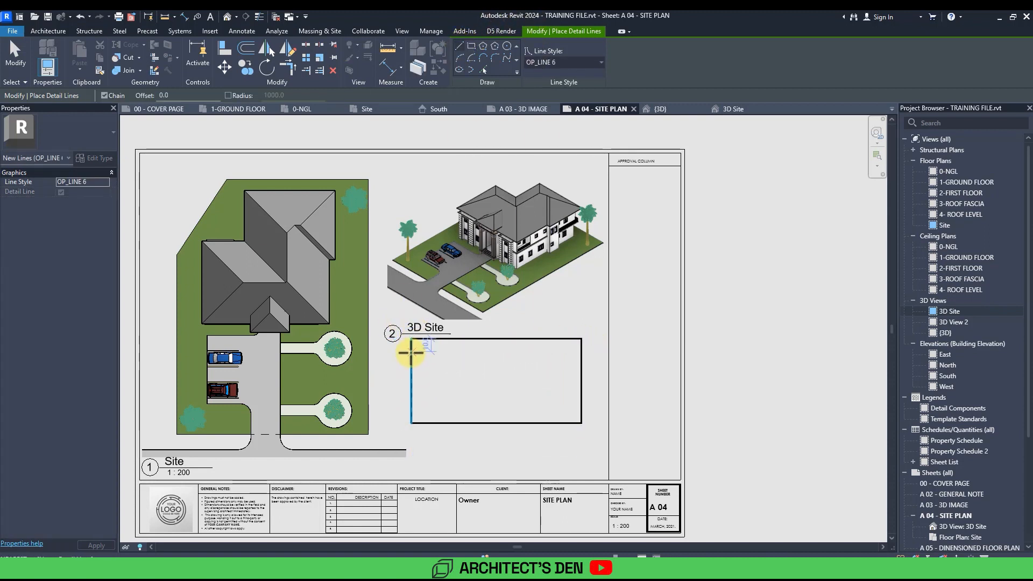
pyautogui.click(582, 352)
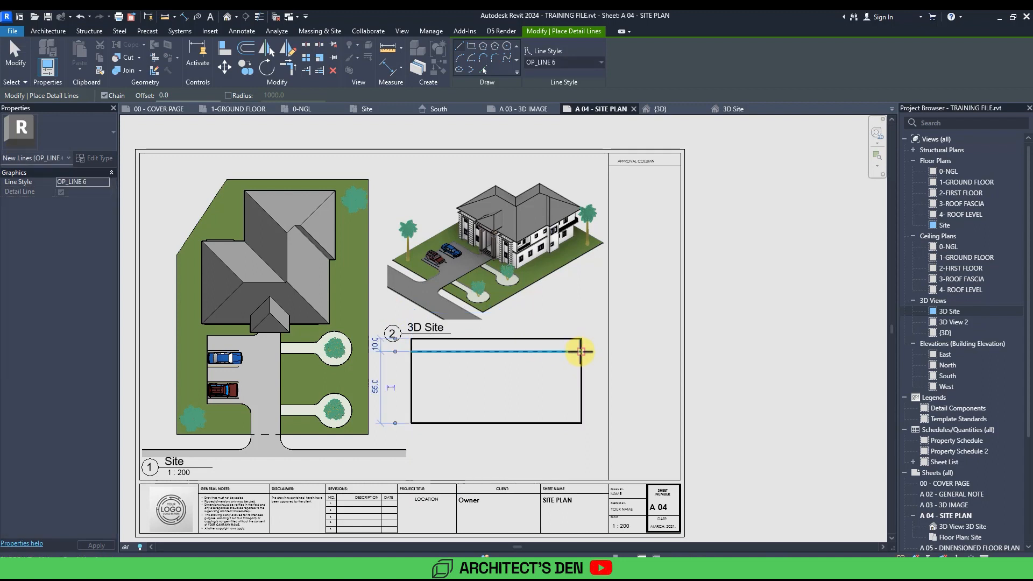
# Step: Draw a horizontal detail line in style OP_LINE 2 across the rectangle, about 15 mm below the header line
pyautogui.click(533, 62)
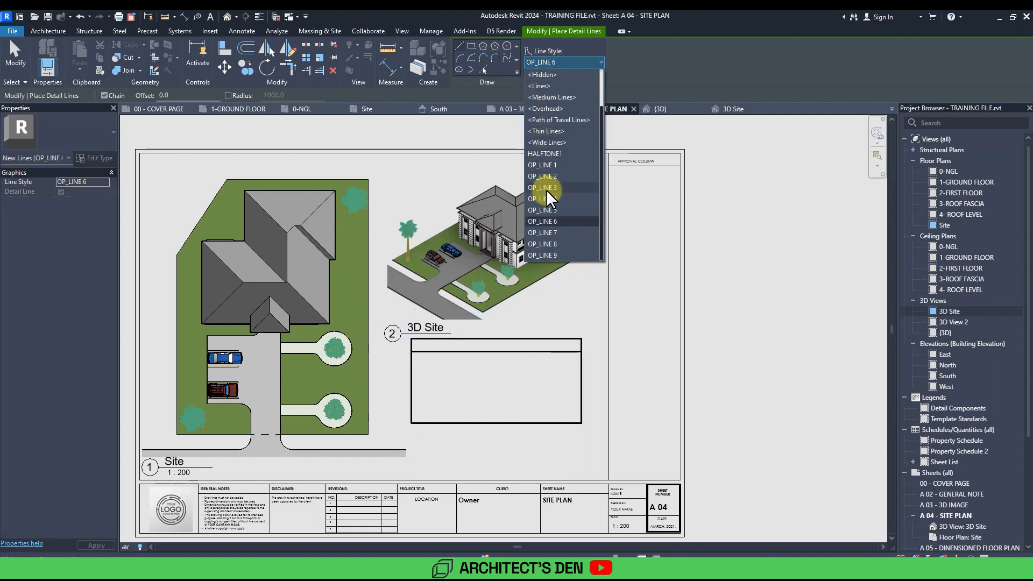
pyautogui.click(543, 176)
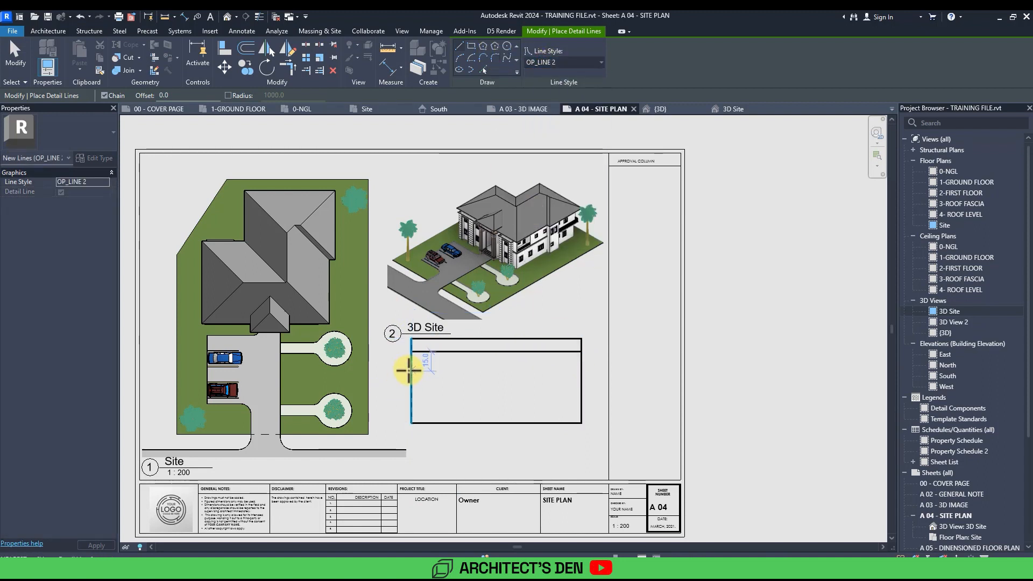
pyautogui.click(409, 370)
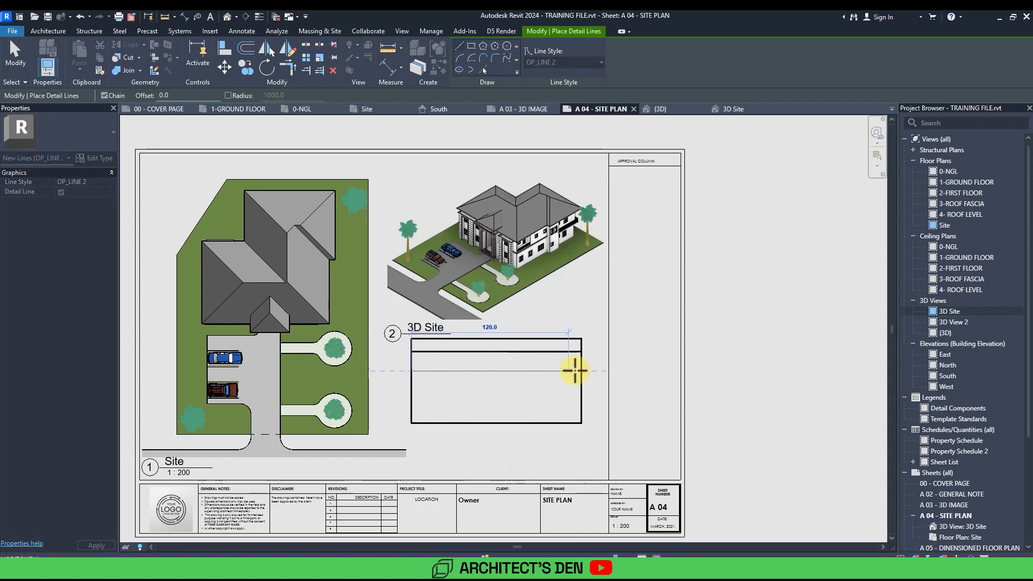
pyautogui.click(580, 371)
pyautogui.press('Escape')
pyautogui.press('Escape')
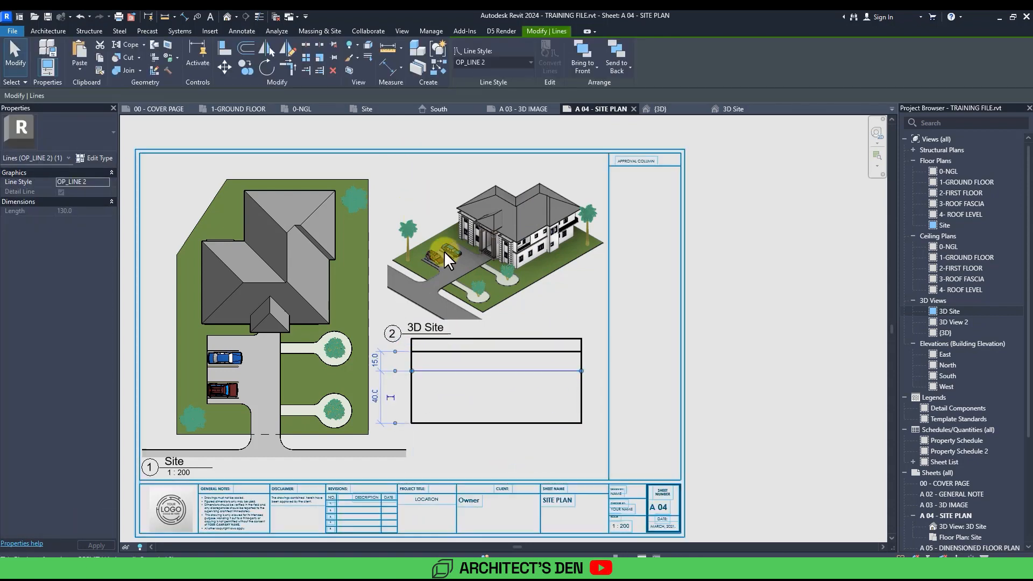
# Step: Copy the thin OP_LINE 2 row line 15 mm down inside the table below the 3D Site view
pyautogui.click(438, 351)
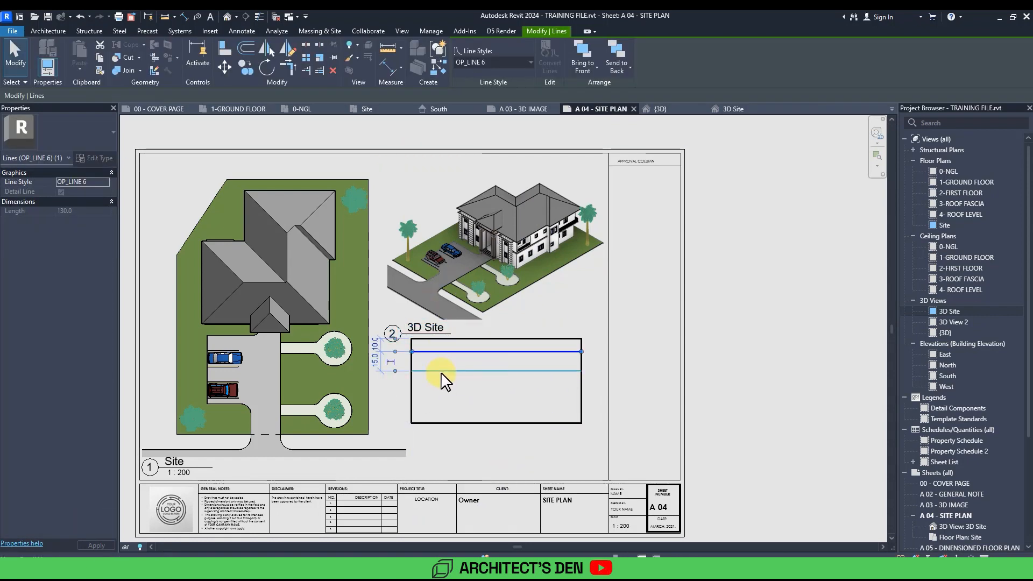
pyautogui.keyDown('ctrl'); pyautogui.click(482, 371); pyautogui.keyUp('ctrl')
pyautogui.scroll(1, 428, 368)
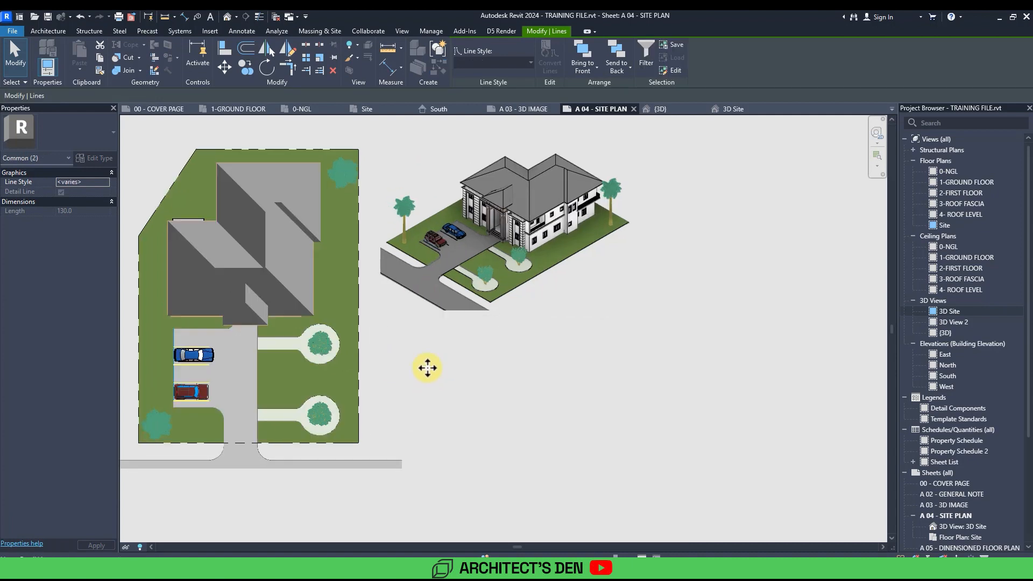
pyautogui.keyDown('shift'); pyautogui.click(425, 350); pyautogui.keyUp('shift')
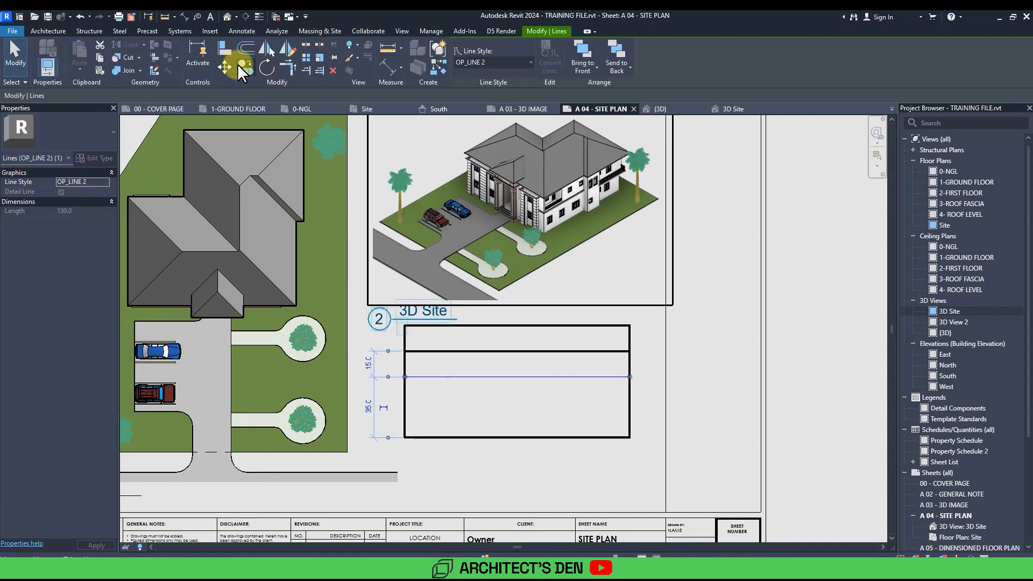
pyautogui.click(241, 66)
pyautogui.click(439, 376)
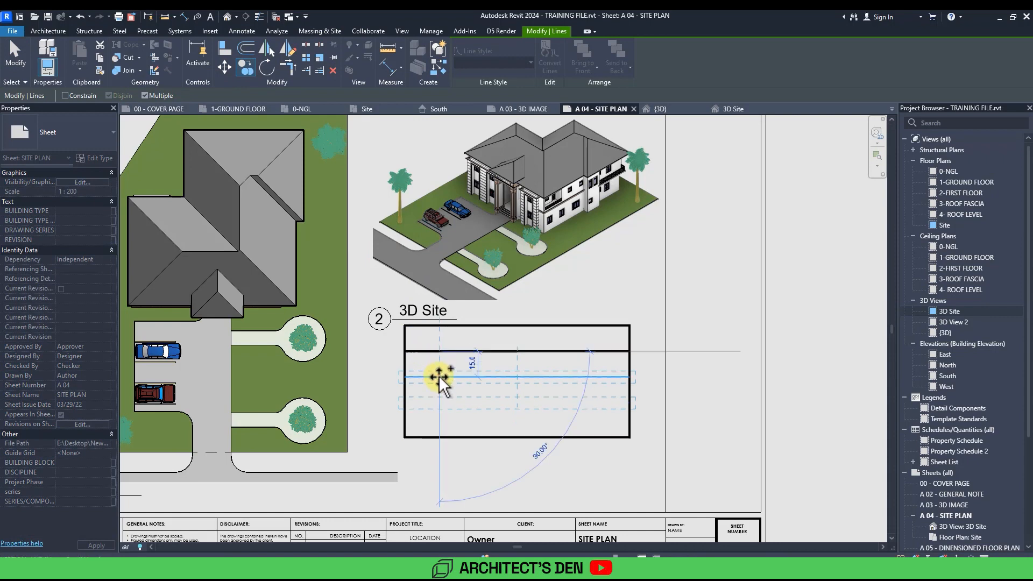
pyautogui.click(441, 404)
pyautogui.press('Escape')
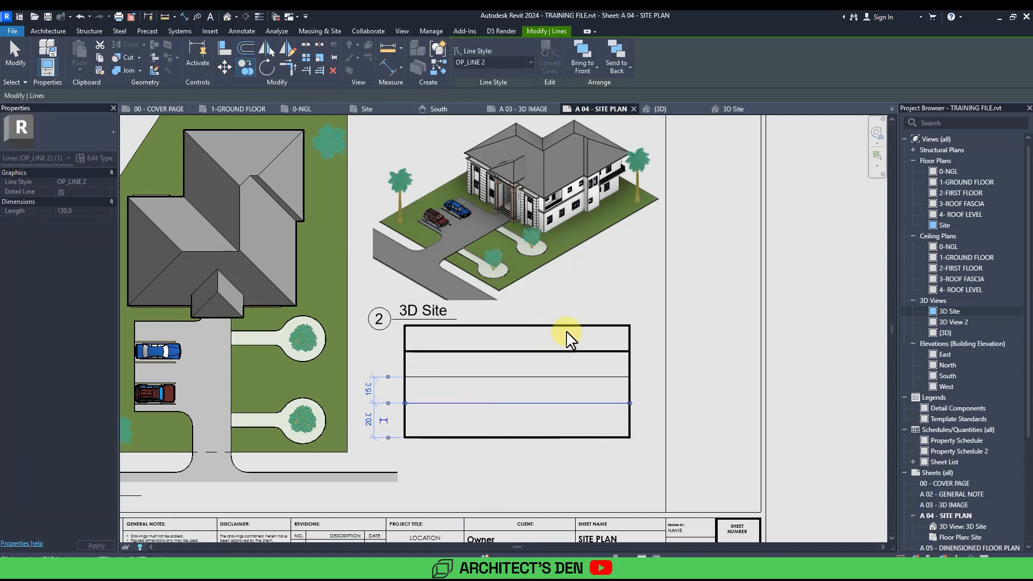
# Step: Draw a vertical OP_LINE 6 detail line over the table's full height and move it to about 45 mm from the left edge
pyautogui.click(468, 349)
pyautogui.press('d')
pyautogui.press('l')
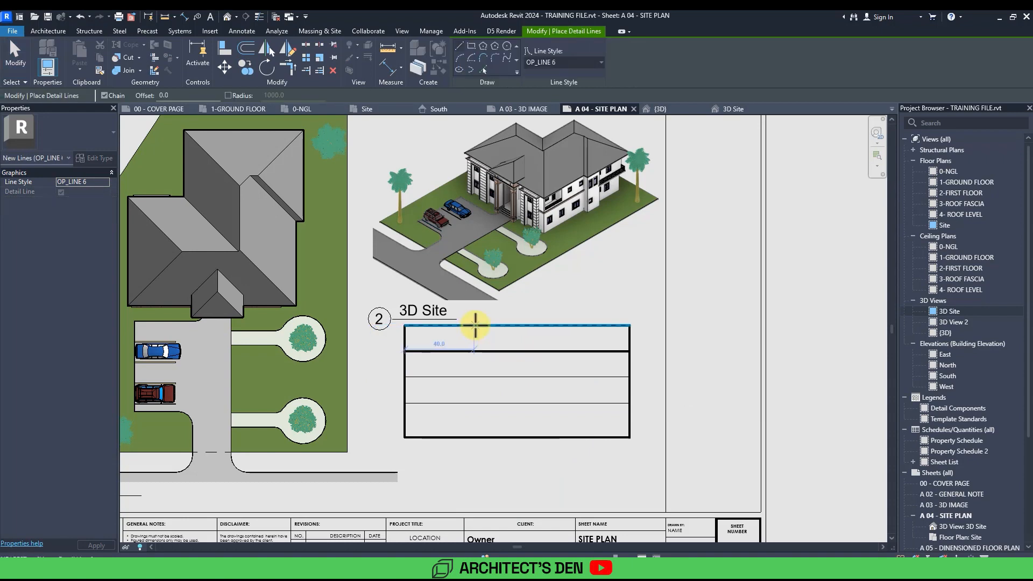
pyautogui.click(474, 309)
pyautogui.click(473, 436)
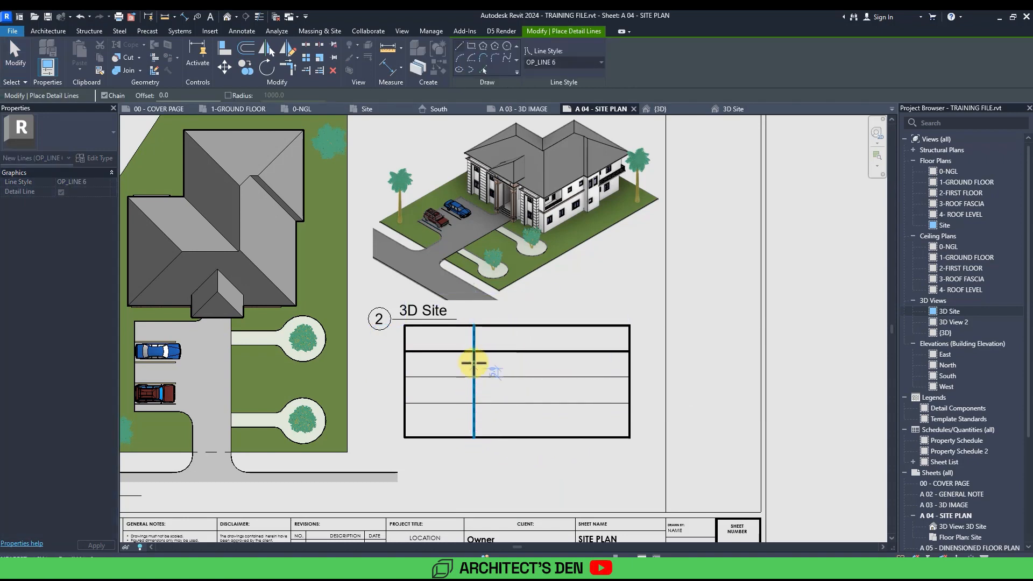
pyautogui.press('Escape')
pyautogui.press('Escape')
pyautogui.moveTo(474, 363)
pyautogui.mouseDown()
pyautogui.moveTo(496, 363)
pyautogui.moveTo(484, 365)
pyautogui.mouseUp()
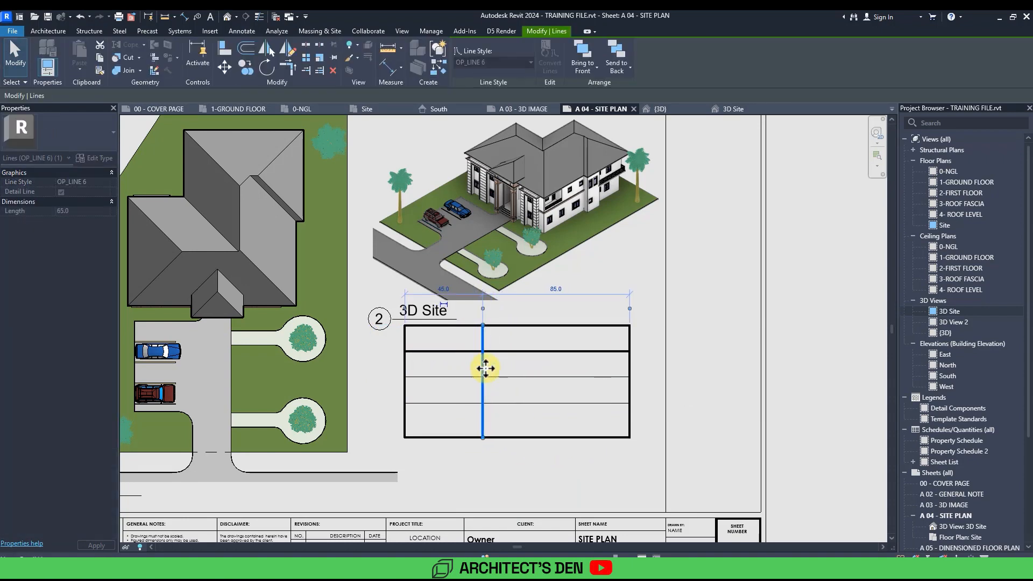
pyautogui.click(662, 334)
pyautogui.moveTo(656, 327); pyautogui.dragTo(632, 353, button='middle')
pyautogui.scroll(-2, 634, 358)
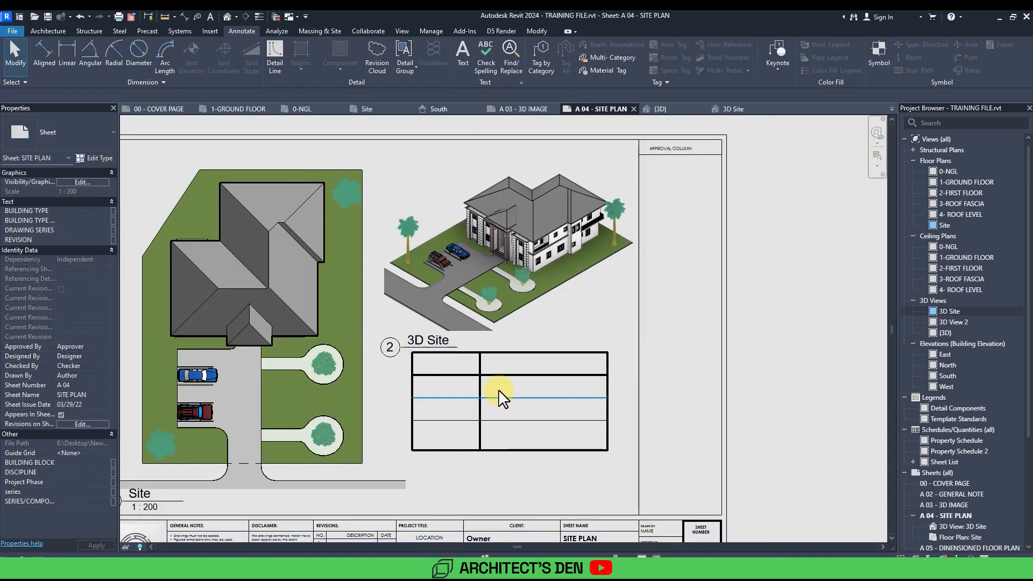
pyautogui.scroll(-3, 527, 420)
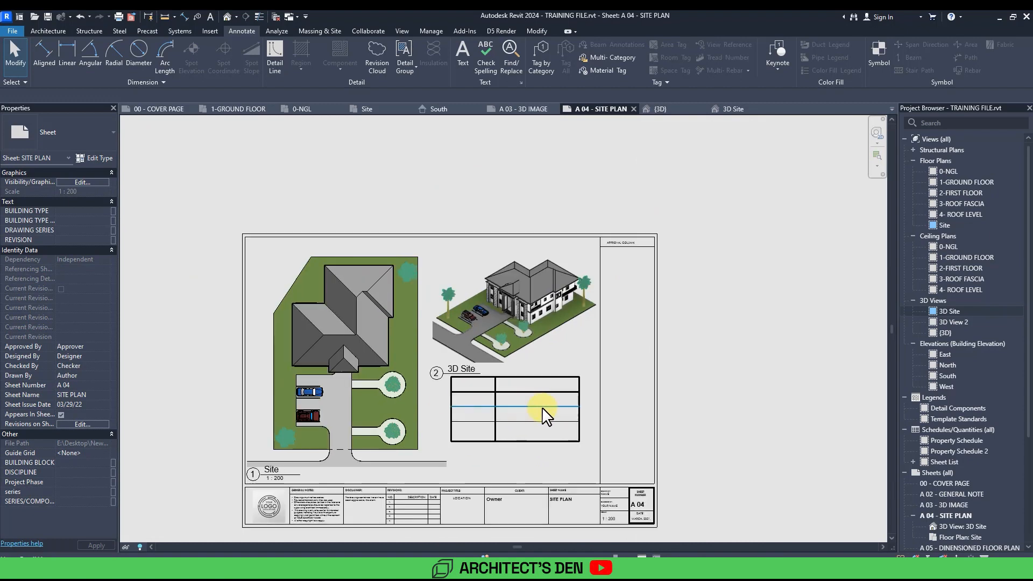
# Step: Place a text note reading NAME in text type OP_TEXT_4 in the first cell of the table's top row
pyautogui.click(462, 53)
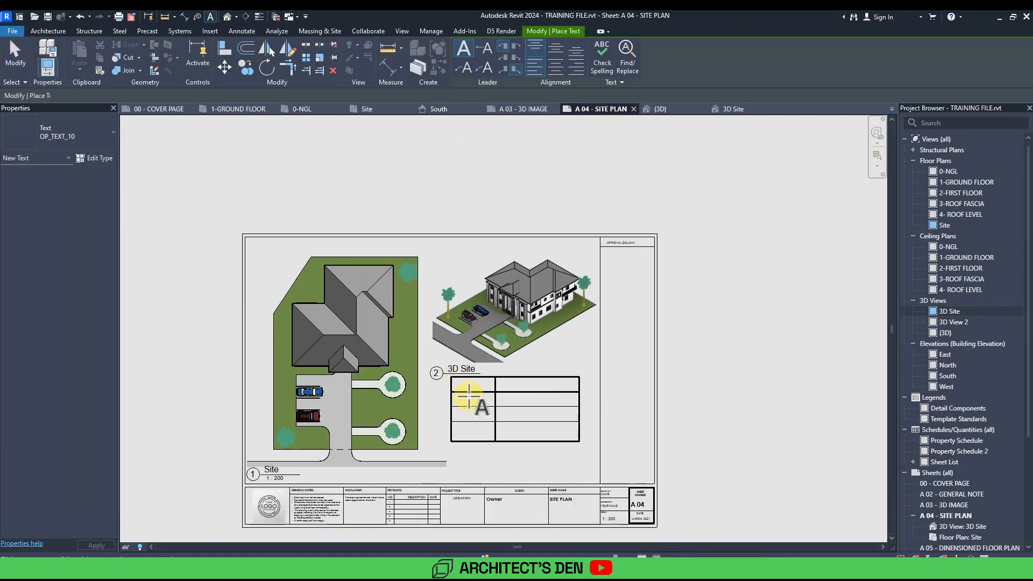
pyautogui.scroll(4, 452, 377)
pyautogui.click(438, 368)
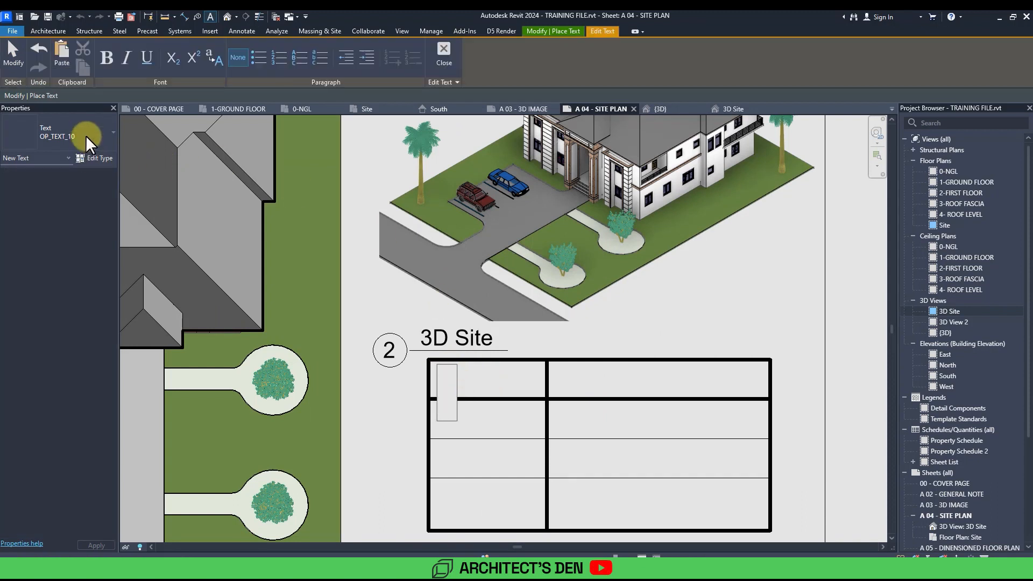
pyautogui.click(473, 401)
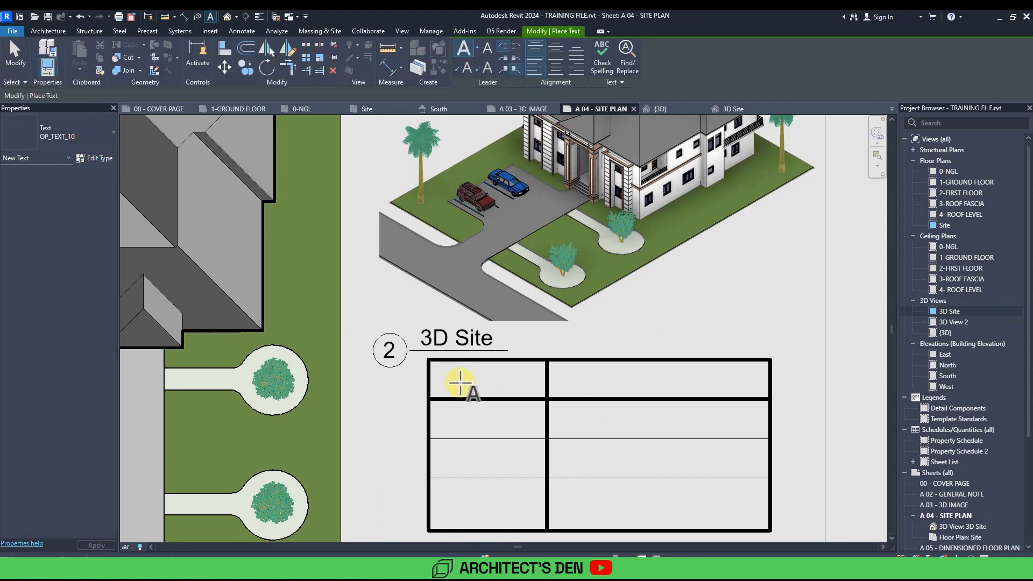
pyautogui.click(69, 134)
pyautogui.click(56, 252)
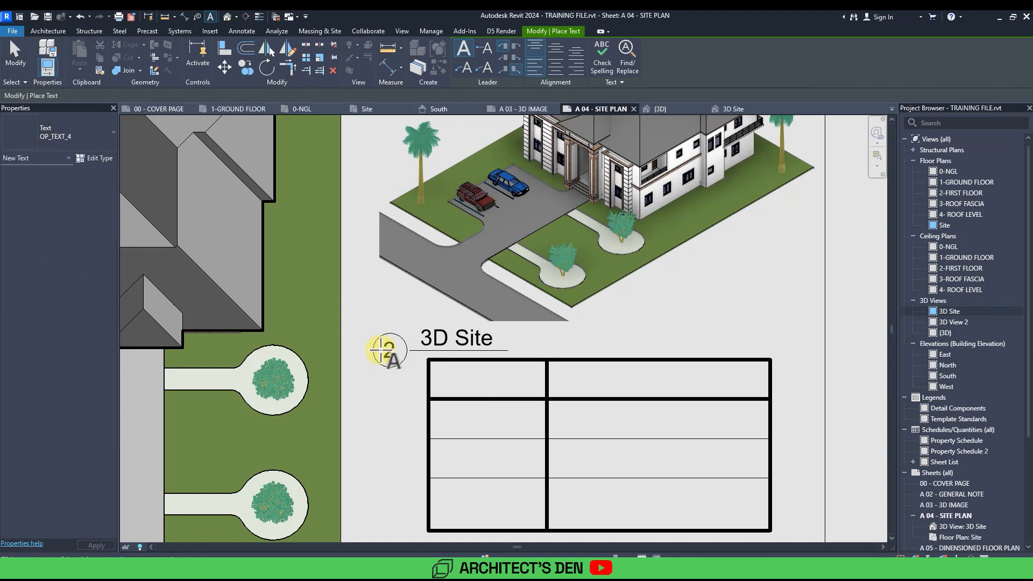
pyautogui.click(466, 379)
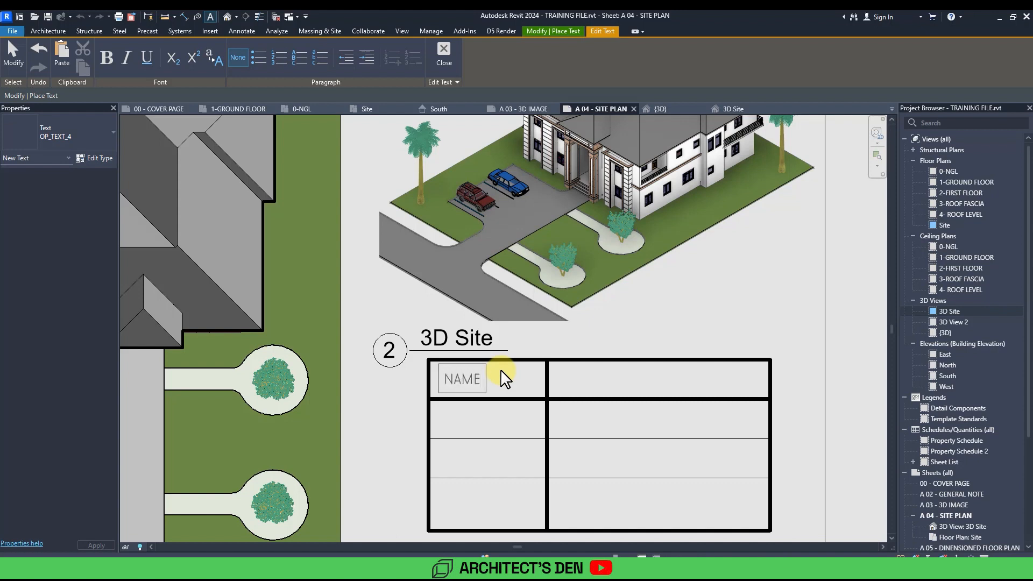
pyautogui.click(572, 391)
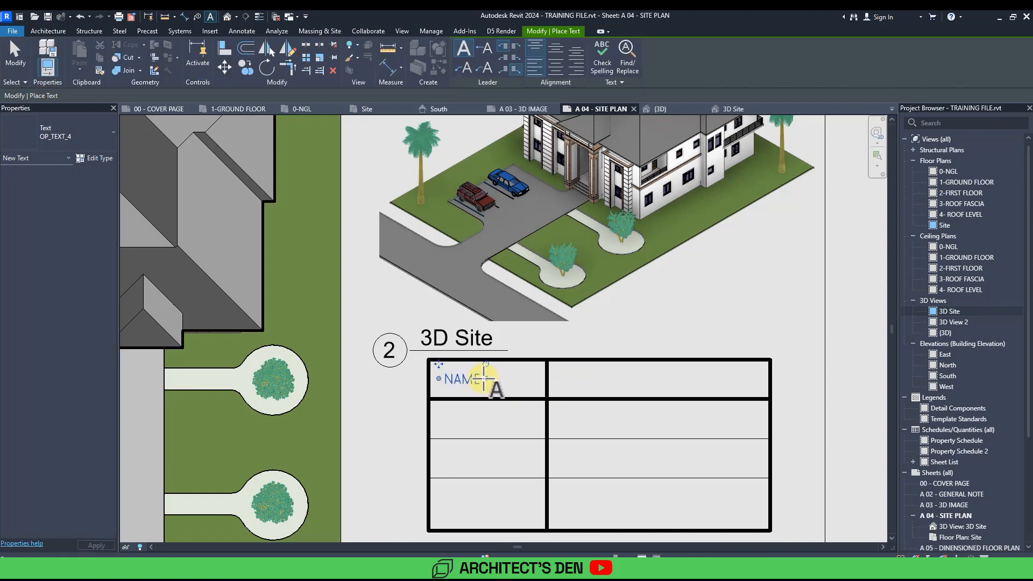
# Step: Move the vertical divider to the right so the first column takes up roughly three-quarters of the table's width
pyautogui.click(474, 377)
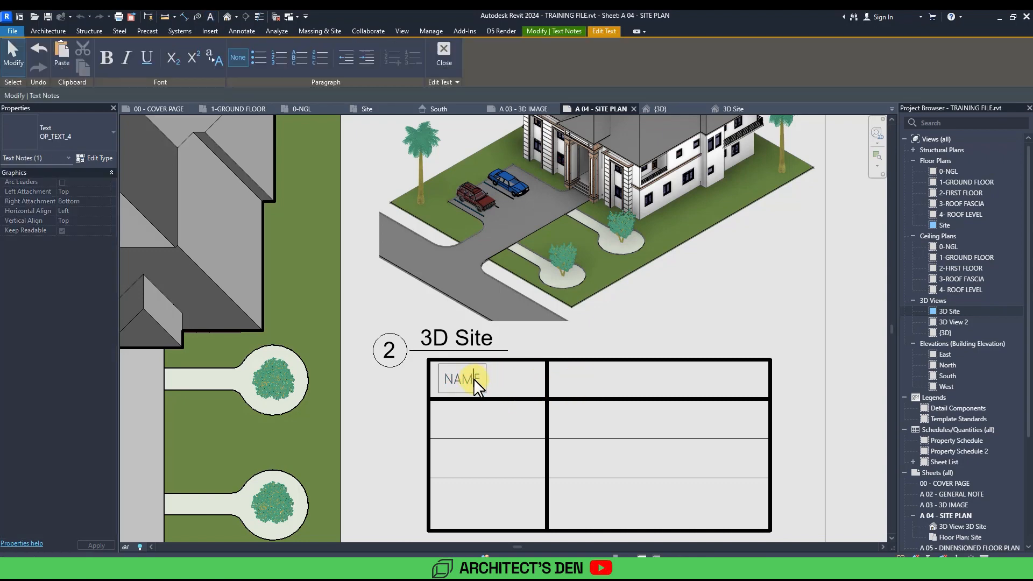
pyautogui.click(493, 391)
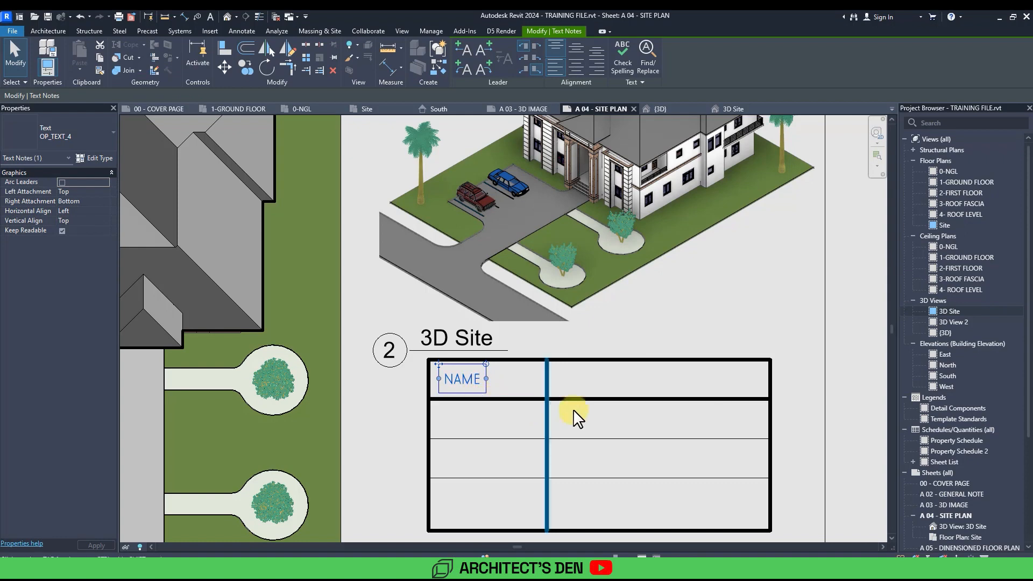
pyautogui.moveTo(553, 422); pyautogui.dragTo(678, 422)
pyautogui.click(454, 421)
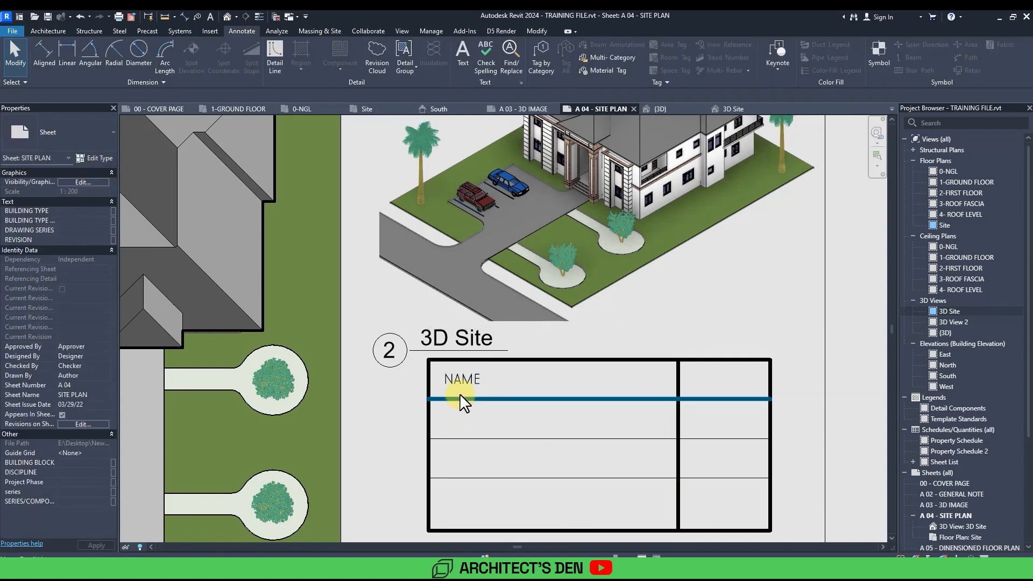
# Step: Replace the NAME text in the table's top row with TOTAL AREA OF SITE
pyautogui.click(459, 379)
pyautogui.click(459, 379)
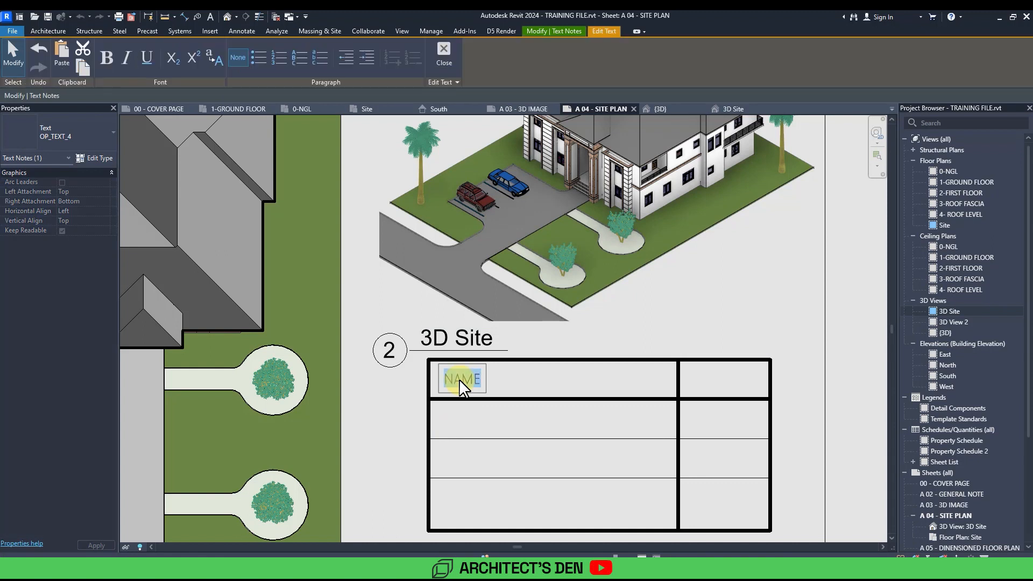
pyautogui.write('TOTAL AREA OF SITE')
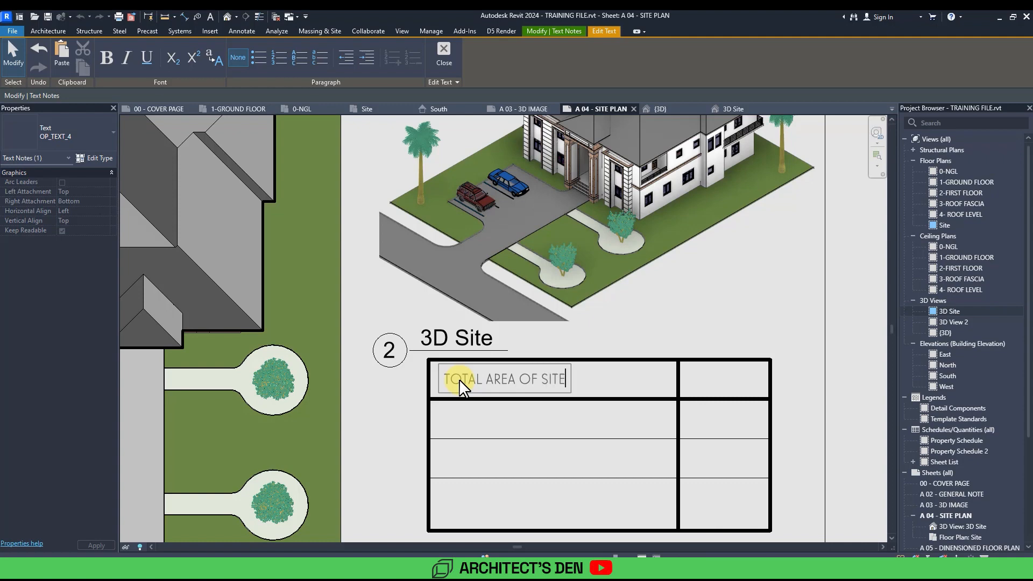
pyautogui.press('Escape')
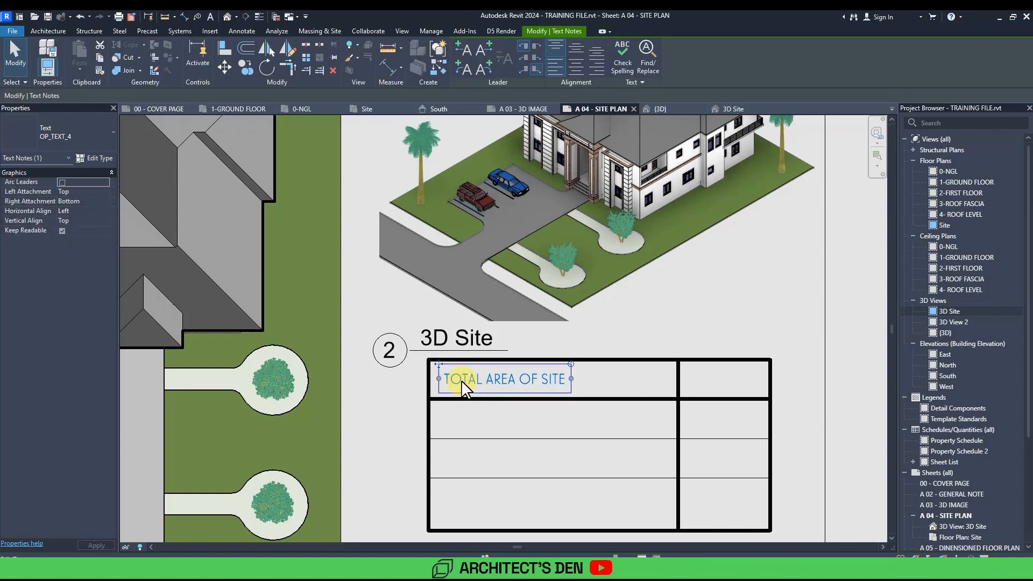
# Step: Copy the TOTAL AREA OF SITE text into the first column of each of the three rows below
pyautogui.click(246, 67)
pyautogui.click(432, 360)
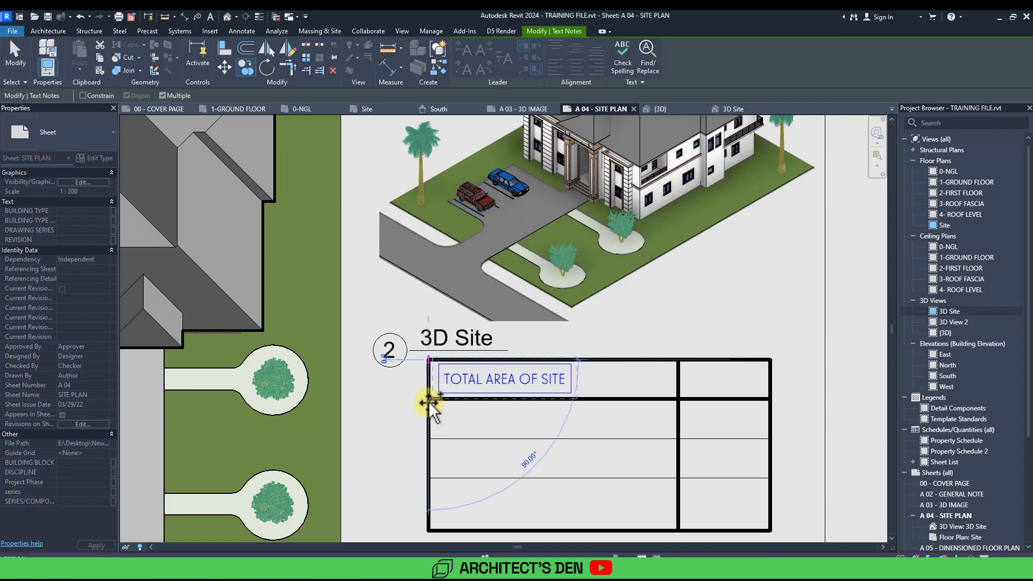
pyautogui.click(430, 400)
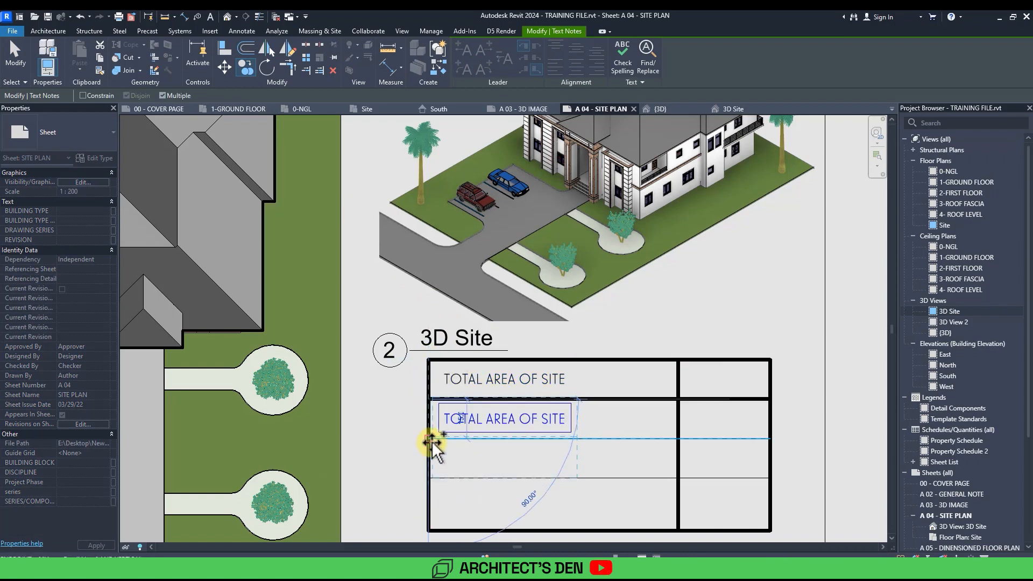
pyautogui.click(432, 478)
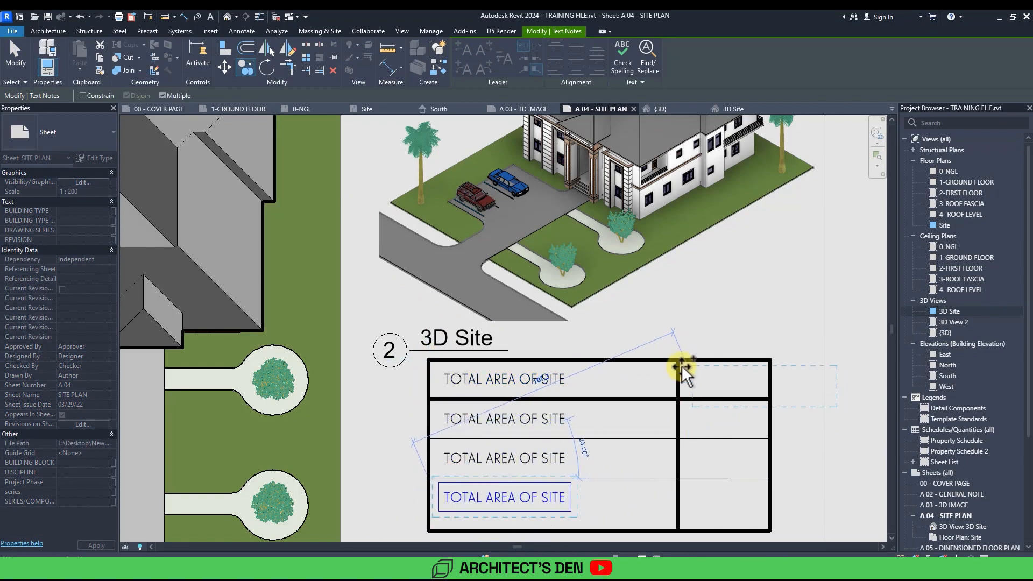
pyautogui.press('Escape')
# Step: Change the text in the table's second row to TOTAL BUILDABLE AREA
pyautogui.doubleClick(526, 420)
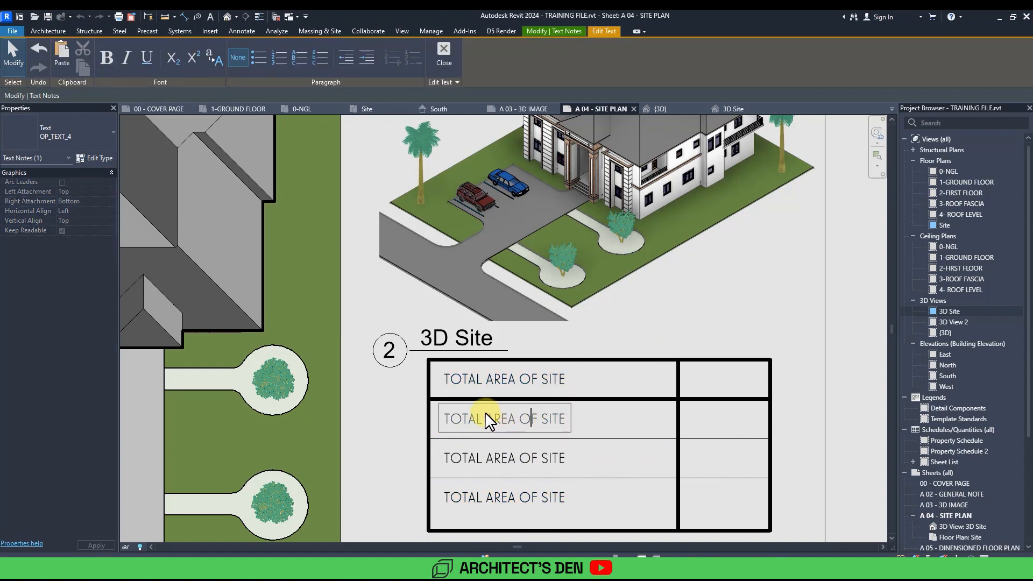
pyautogui.moveTo(486, 414); pyautogui.dragTo(625, 418)
pyautogui.write('BUILDABLE')
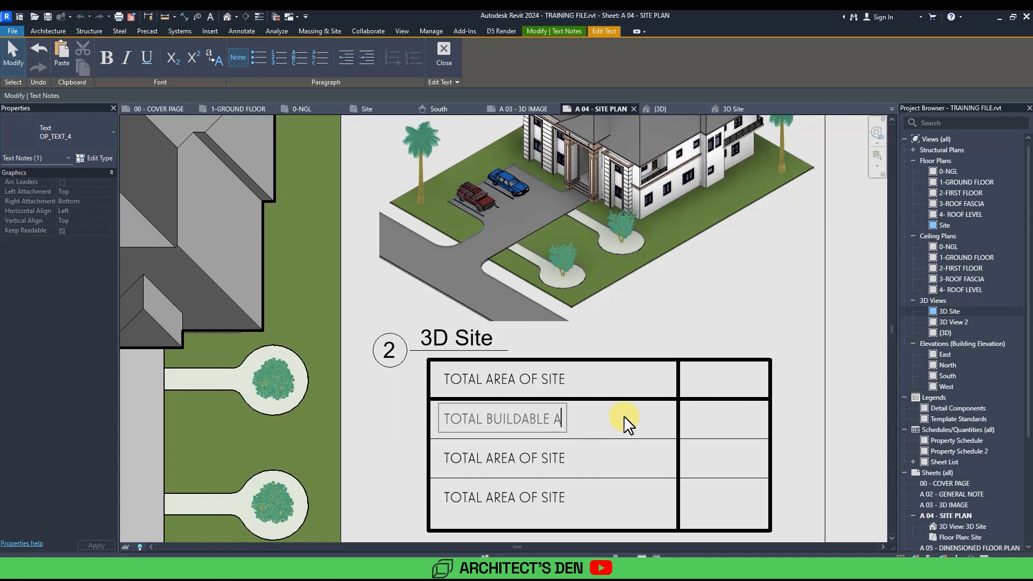
pyautogui.click(565, 466)
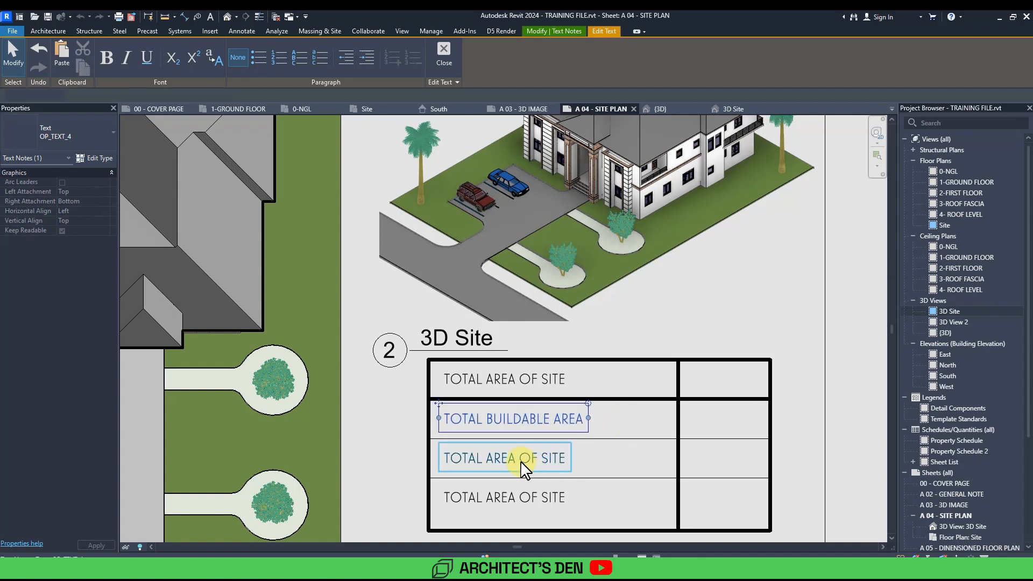
# Step: Change the text in the table's third row to TOTAL GREEN AREA
pyautogui.click(519, 458)
pyautogui.click(487, 458)
pyautogui.moveTo(486, 458); pyautogui.dragTo(592, 468)
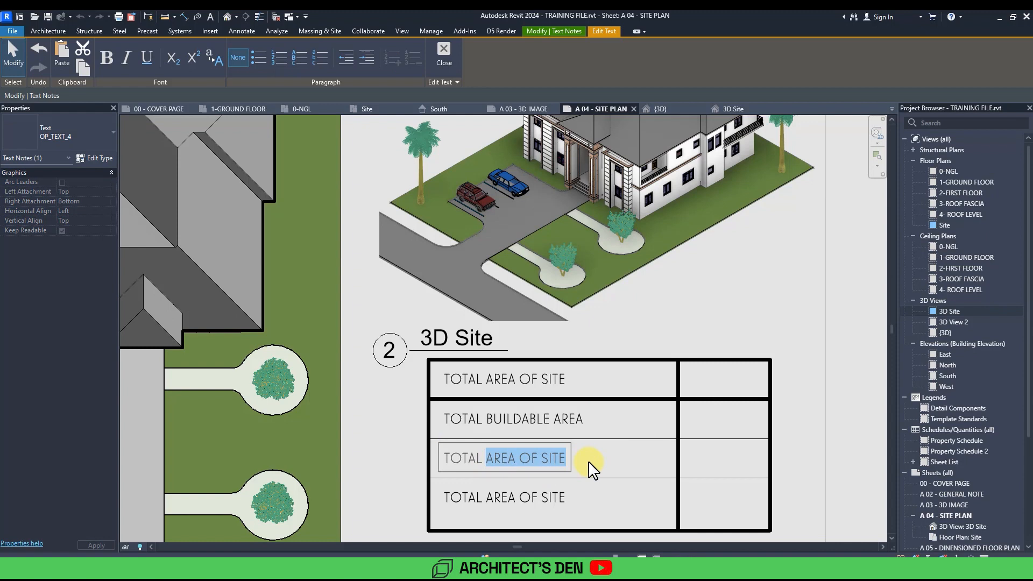
pyautogui.write('GREEN')
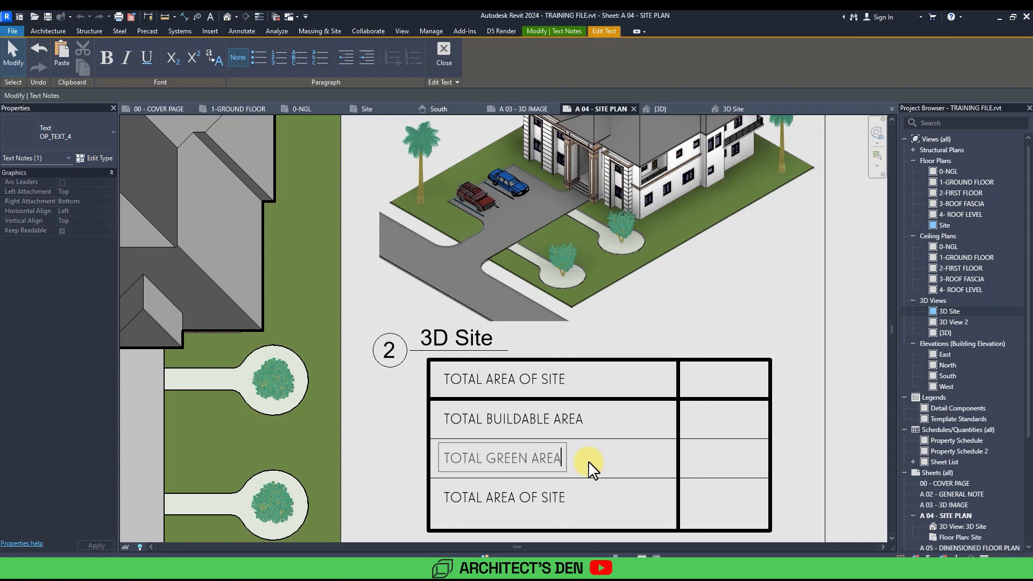
pyautogui.click(529, 503)
# Step: Replace the text in the table's bottom row with % BUILT-UP AREA
pyautogui.click(530, 504)
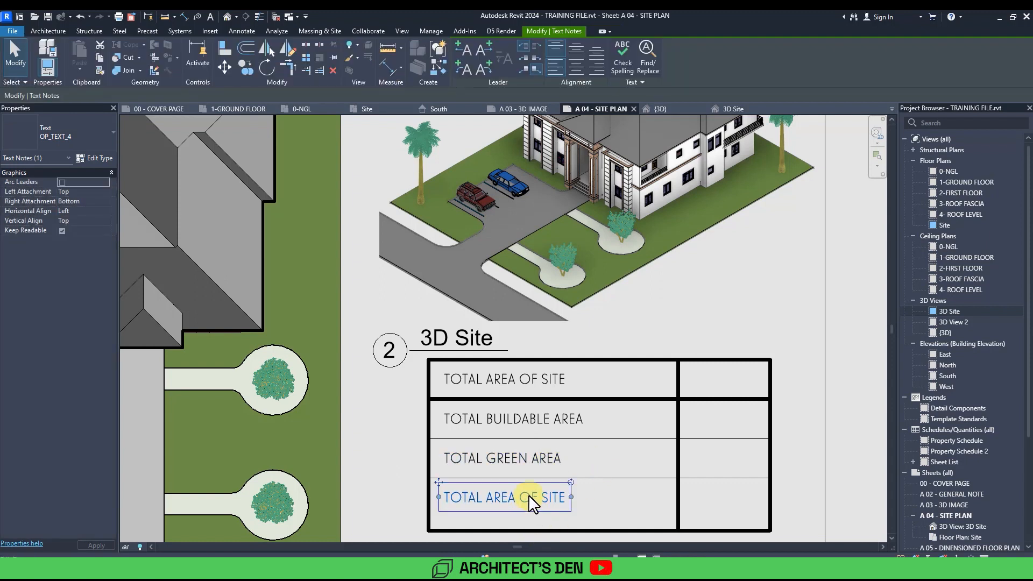
pyautogui.doubleClick(529, 496)
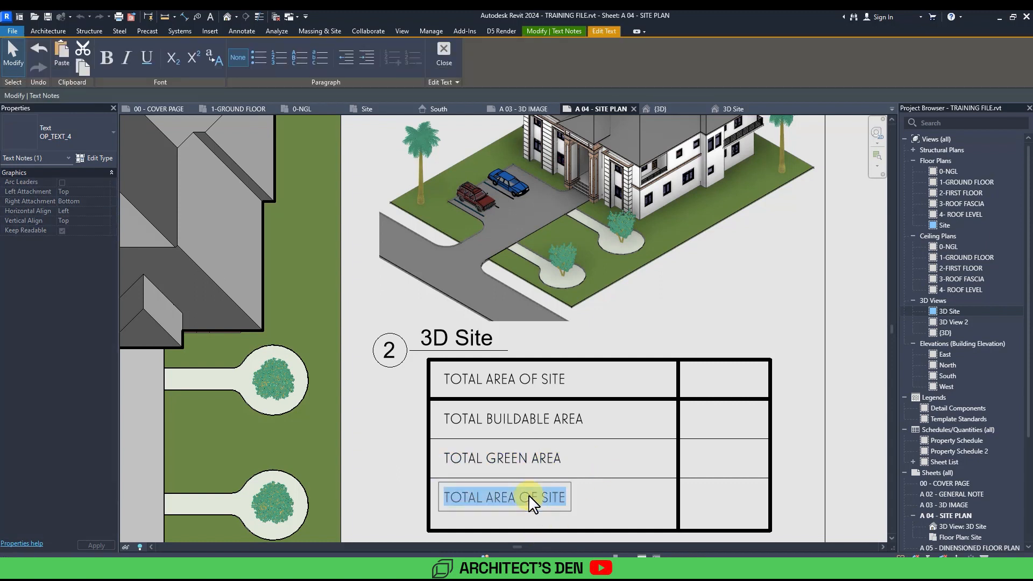
pyautogui.write('% BUILT UP AREA')
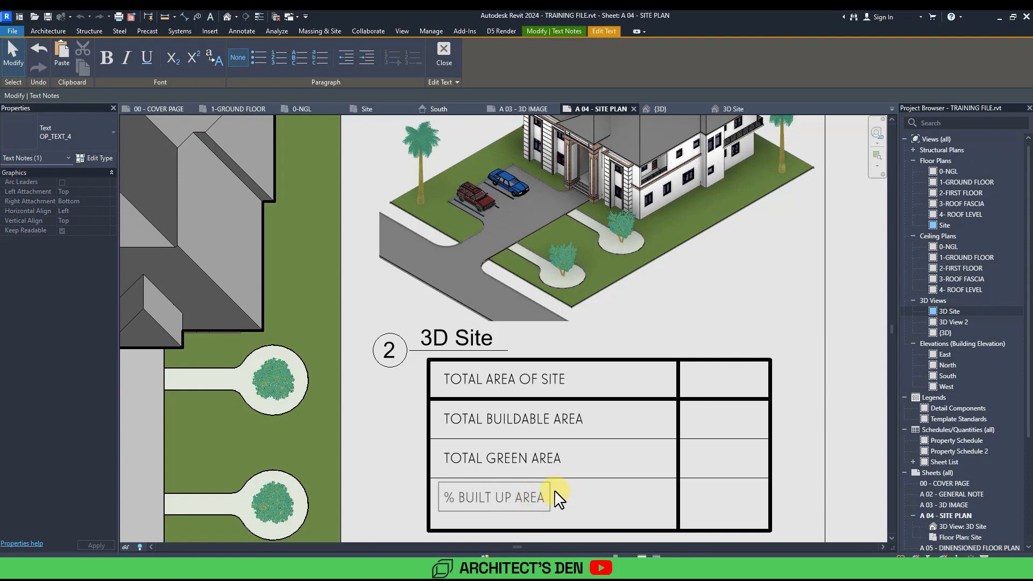
pyautogui.press('BackSpace')
pyautogui.write('-')
pyautogui.click(613, 516)
pyautogui.press('Escape')
pyautogui.scroll(-2, 597, 452)
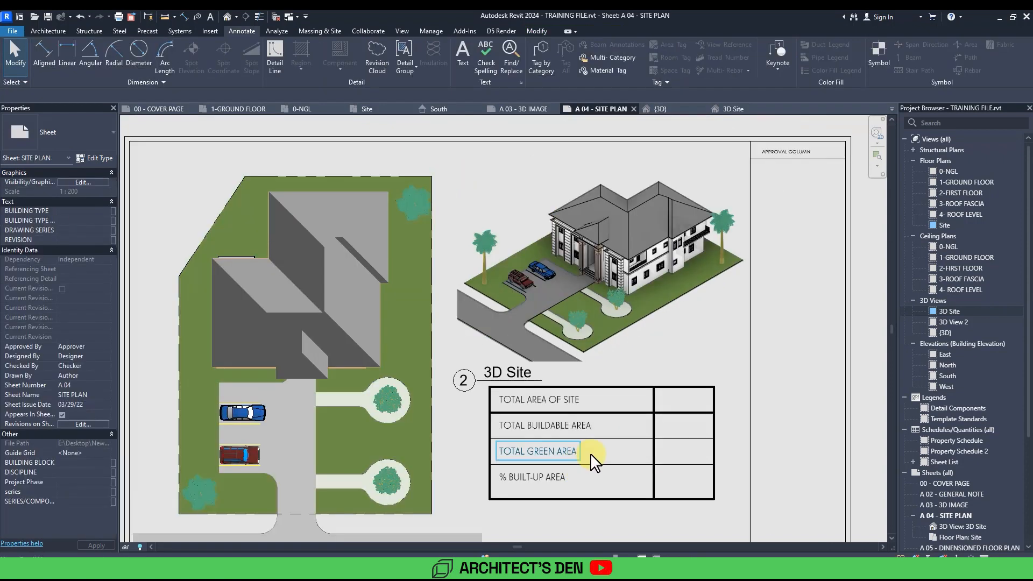
pyautogui.moveTo(596, 497); pyautogui.dragTo(595, 490)
pyautogui.moveTo(565, 508); pyautogui.dragTo(531, 485, button='middle')
pyautogui.scroll(-2, 533, 484)
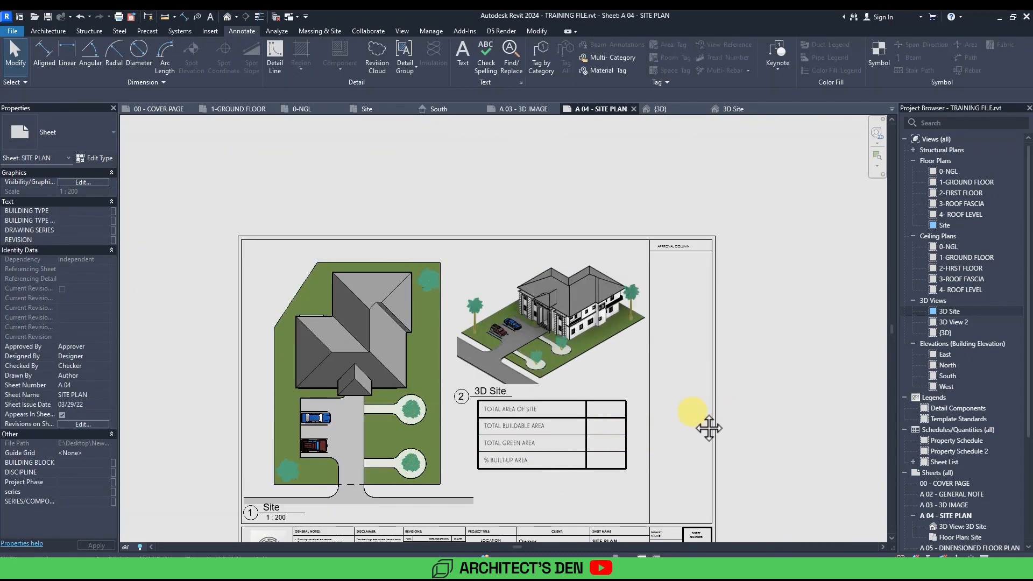
# Step: Move the site-area table and its labels down to just above the title block, leaving the 3D Site viewport out of the selection
pyautogui.moveTo(709, 428); pyautogui.dragTo(712, 388, button='middle')
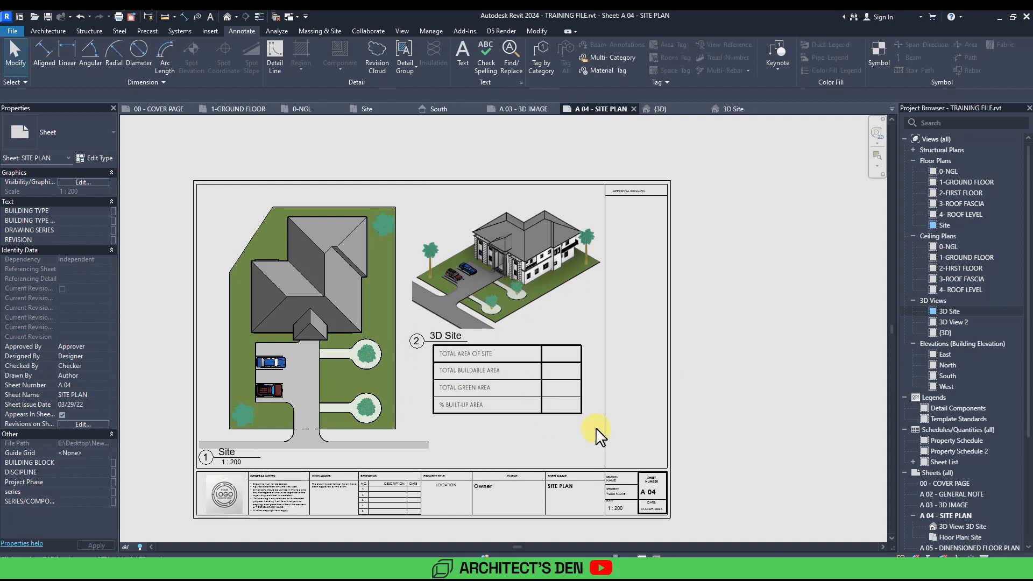
pyautogui.moveTo(599, 436); pyautogui.dragTo(429, 342)
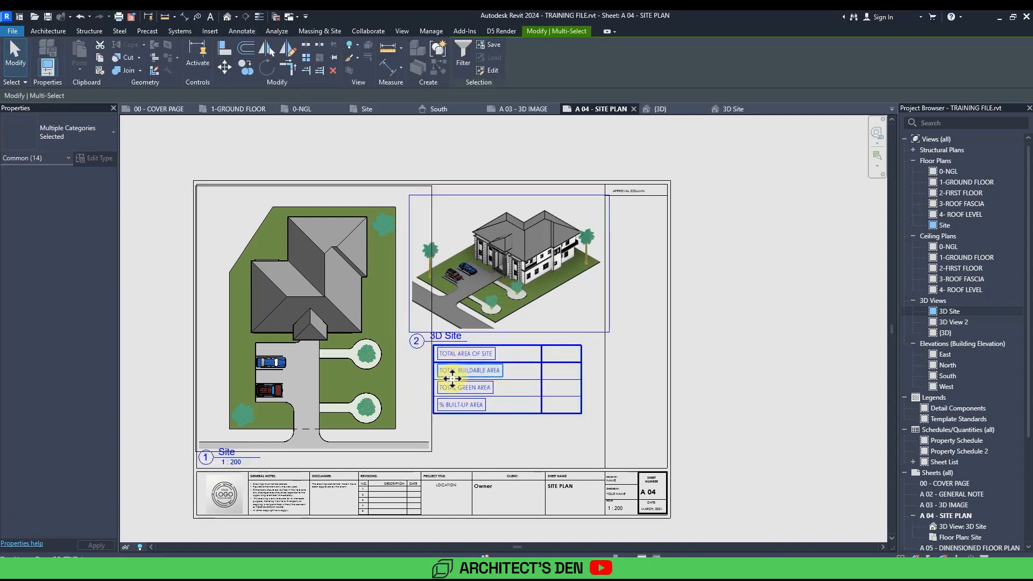
pyautogui.keyDown('shift'); pyautogui.click(494, 338); pyautogui.keyUp('shift')
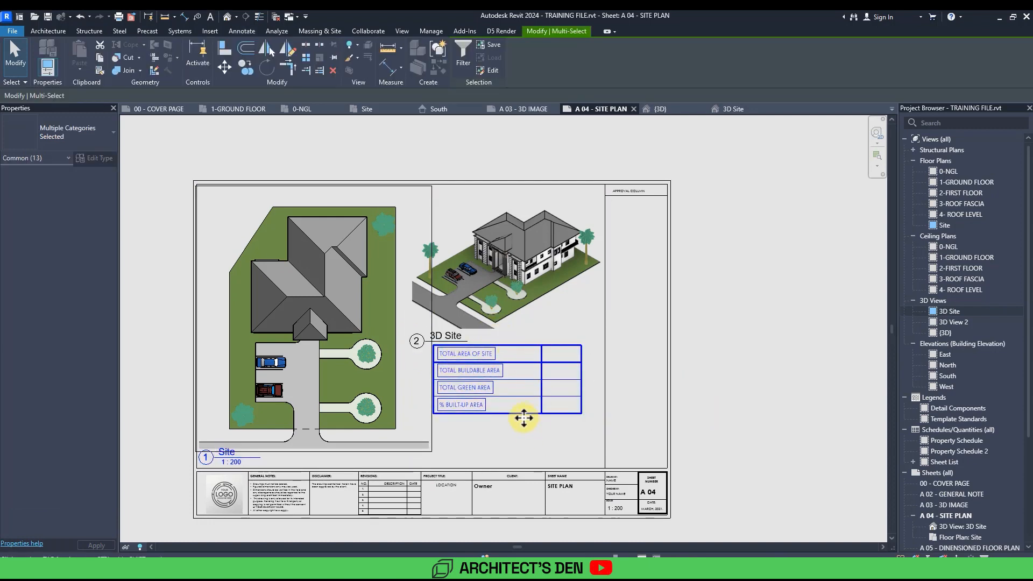
pyautogui.moveTo(524, 417); pyautogui.dragTo(539, 464)
# Step: Move the Site plan viewport back up so the plan and its title sit inside the sheet frame above the title block
pyautogui.click(409, 364)
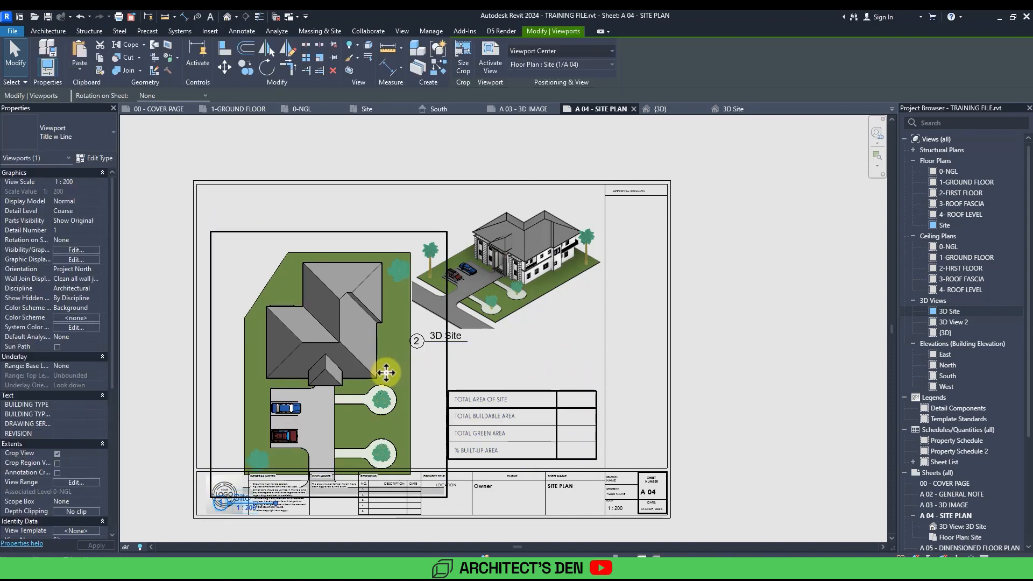
pyautogui.moveTo(386, 372); pyautogui.dragTo(371, 329)
pyautogui.click(491, 364)
pyautogui.click(396, 406)
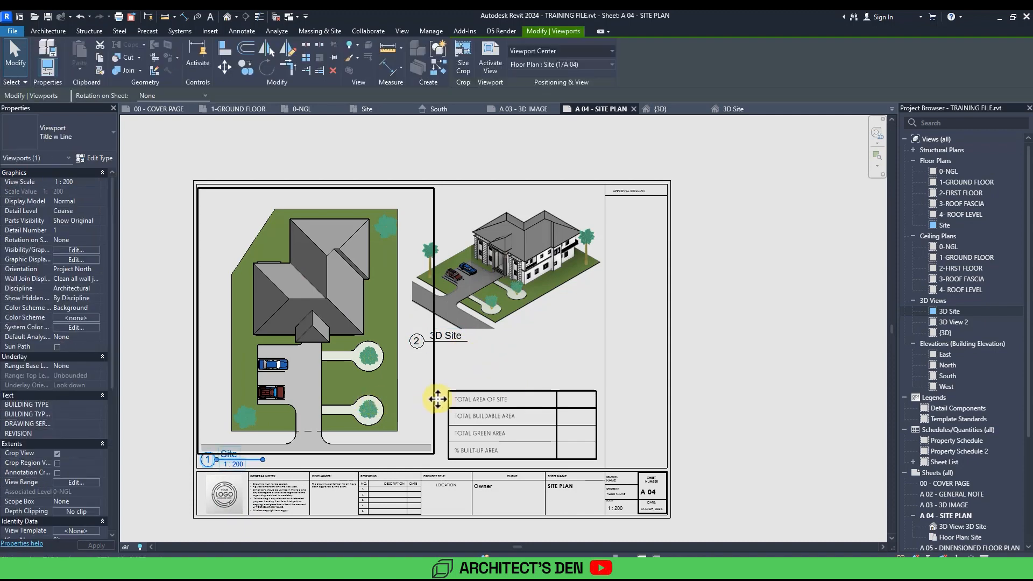
pyautogui.moveTo(438, 399); pyautogui.dragTo(438, 396)
pyautogui.click(745, 406)
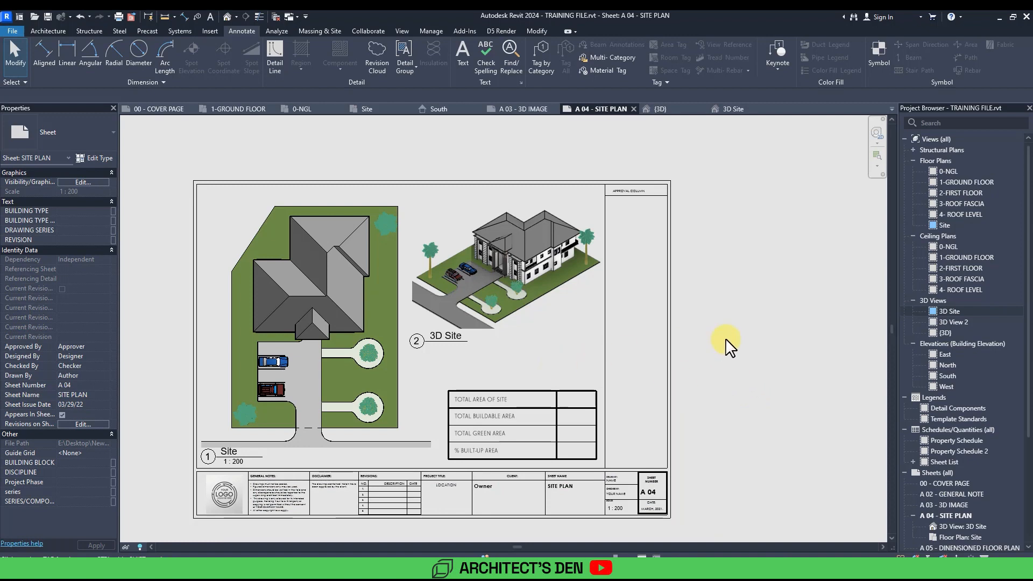
pyautogui.click(540, 326)
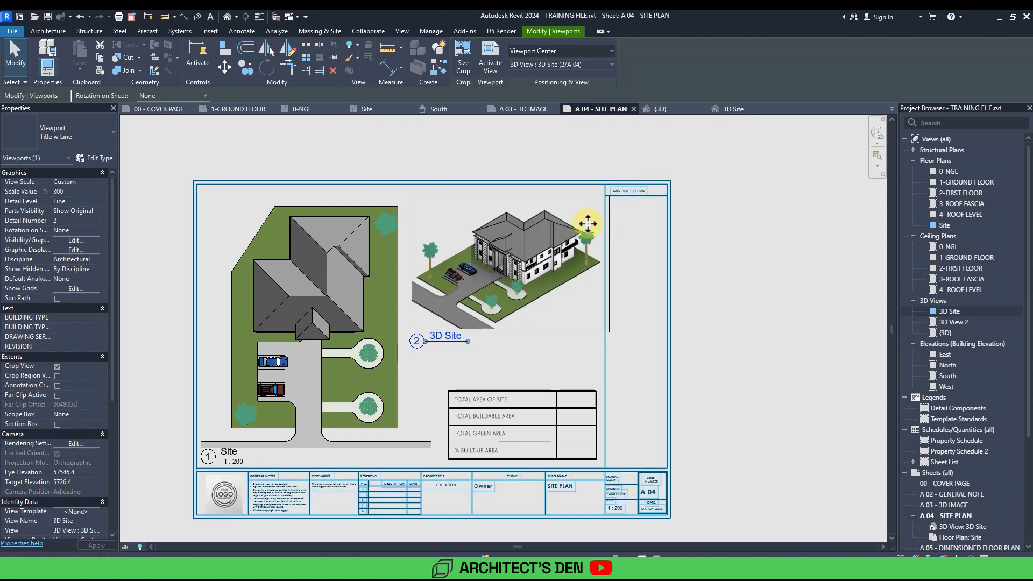
pyautogui.click(712, 281)
pyautogui.moveTo(749, 322); pyautogui.dragTo(779, 319, button='middle')
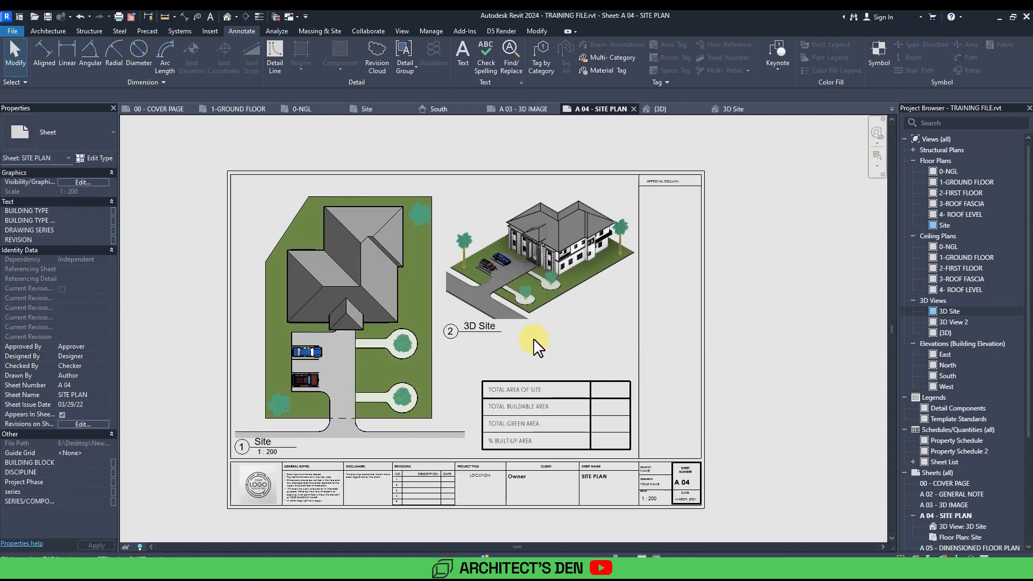
# Step: Activate the Site plan viewport on the sheet for editing in place
pyautogui.moveTo(371, 351); pyautogui.dragTo(452, 379, button='middle')
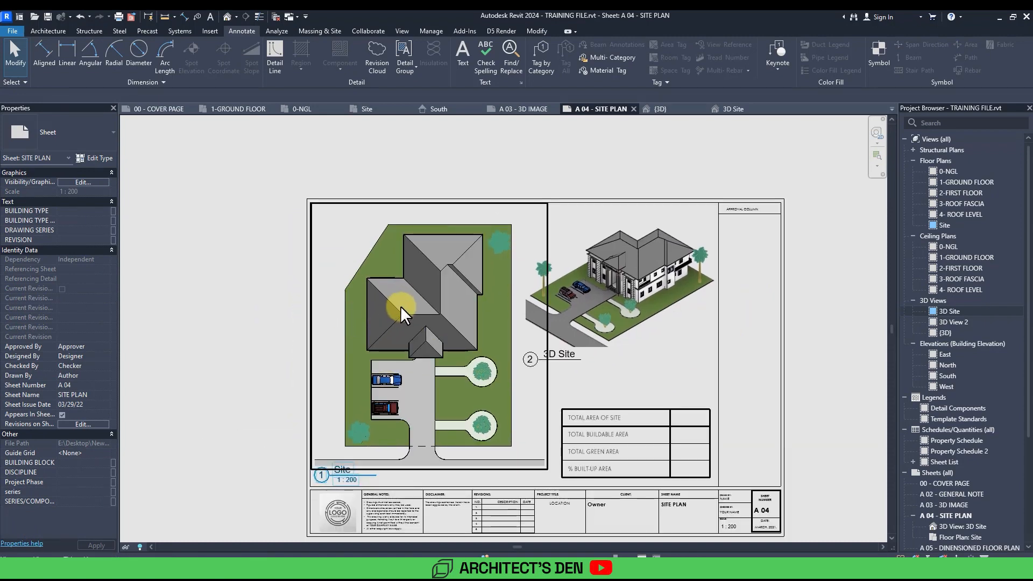
pyautogui.doubleClick(417, 324)
pyautogui.click(400, 349)
pyautogui.scroll(3, 373, 352)
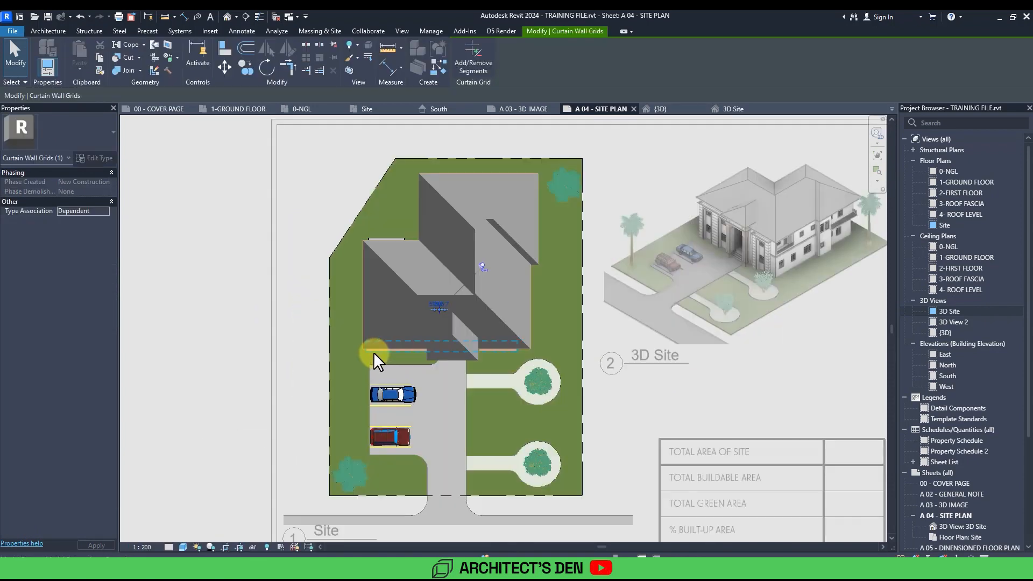
pyautogui.moveTo(601, 469); pyautogui.dragTo(595, 472, button='middle')
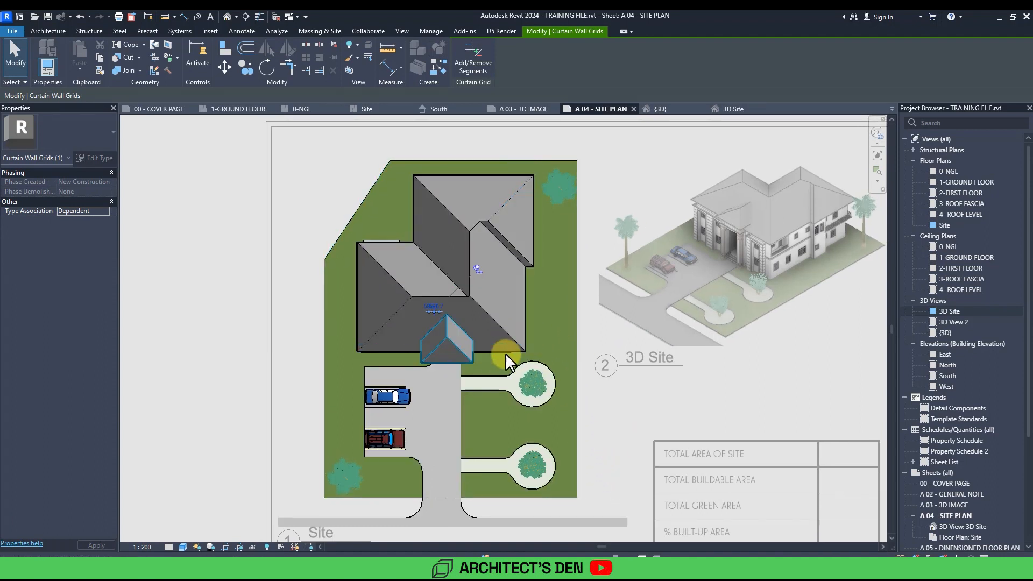
pyautogui.scroll(4, 405, 176)
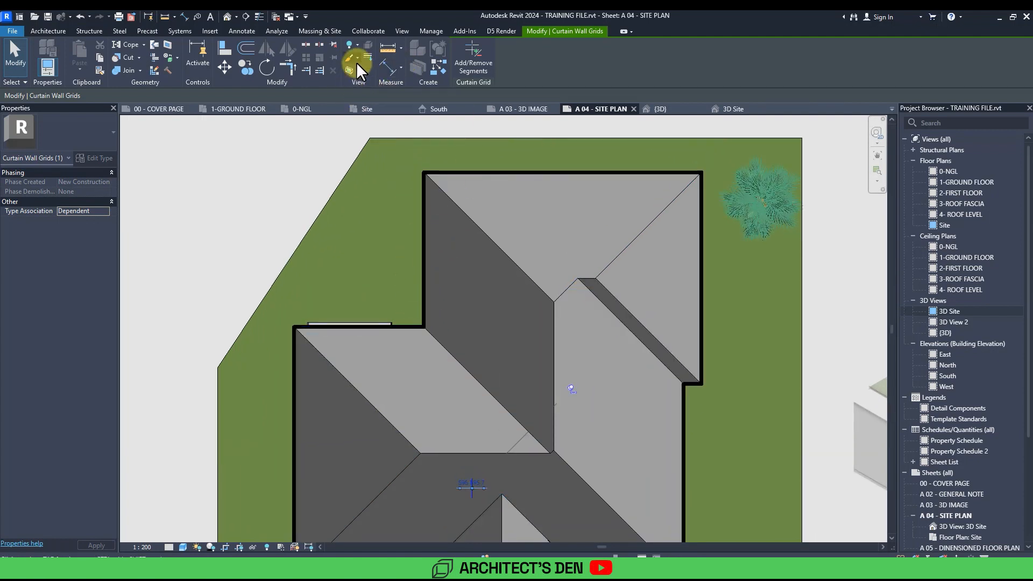
# Step: Use Linework with the OP_LINE 9 style to thicken the hip, ridge and step edges of the rear roof wing
pyautogui.click(369, 56)
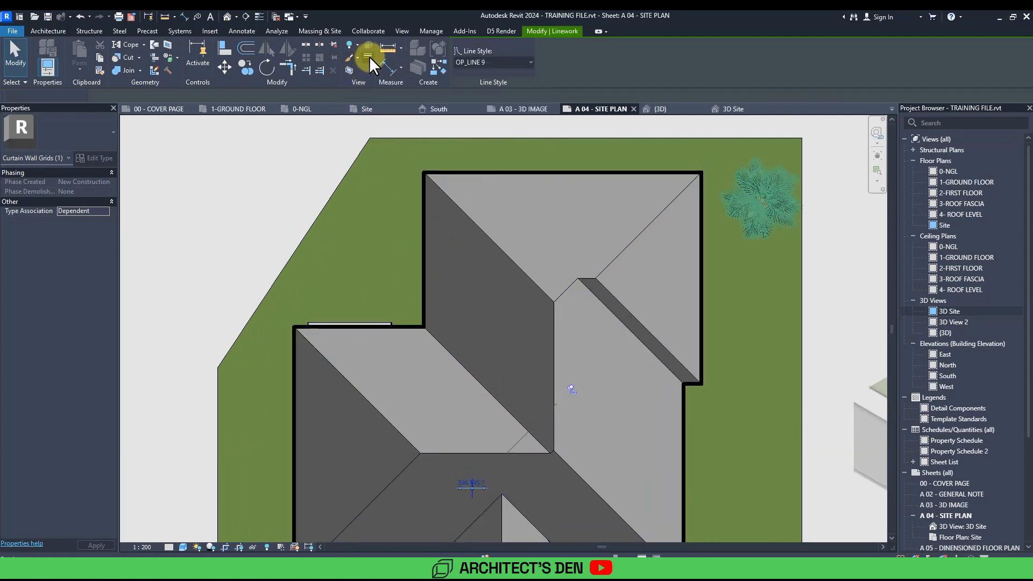
pyautogui.click(499, 62)
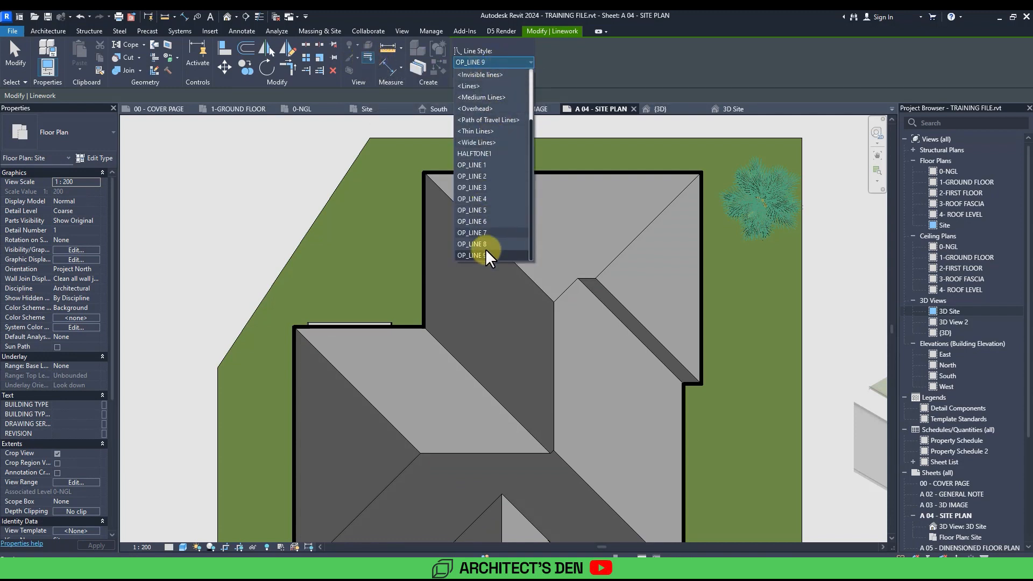
pyautogui.click(380, 261)
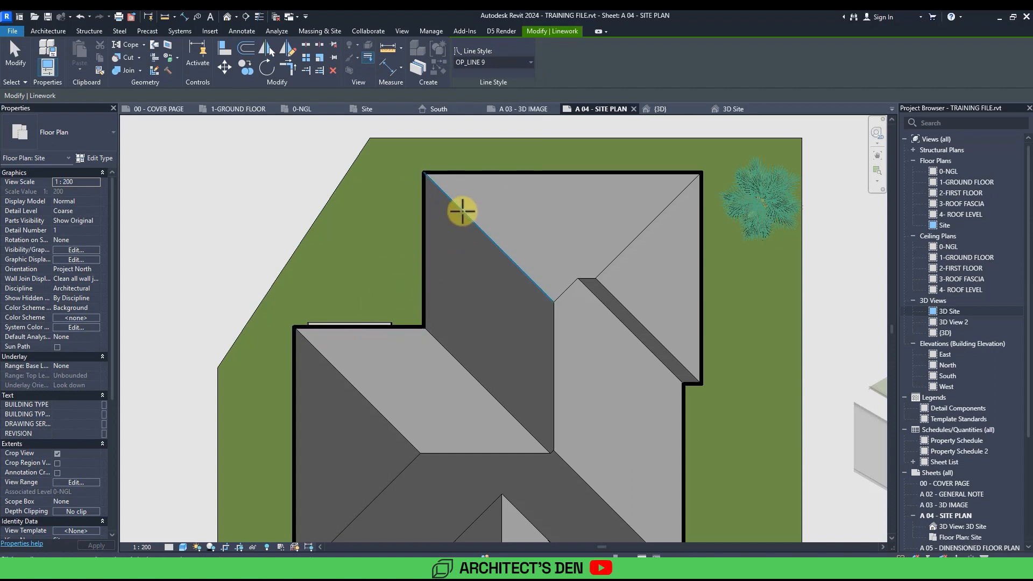
pyautogui.click(462, 211)
pyautogui.scroll(3, 567, 289)
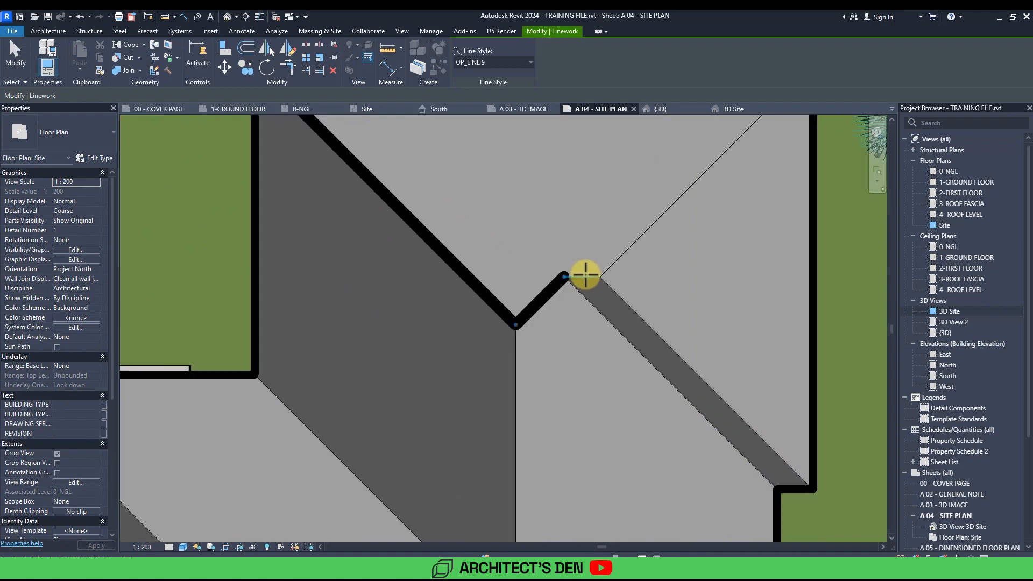
pyautogui.click(618, 253)
pyautogui.click(619, 294)
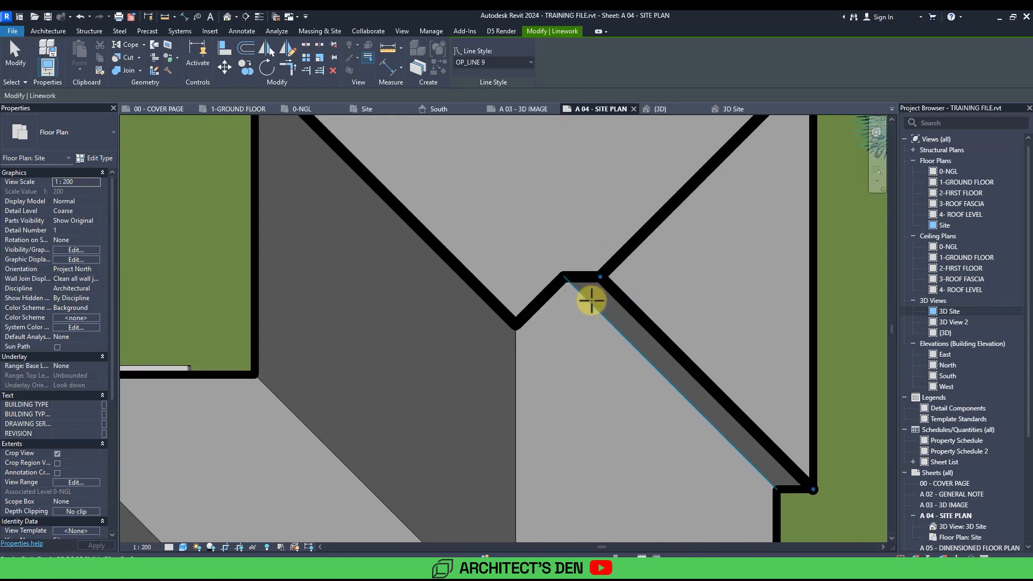
pyautogui.click(590, 301)
# Step: Apply OP_LINE 9 linework to the central ridge, the valley, and the ridge and hips of the front roof wing
pyautogui.scroll(-4, 511, 344)
pyautogui.scroll(3, 493, 330)
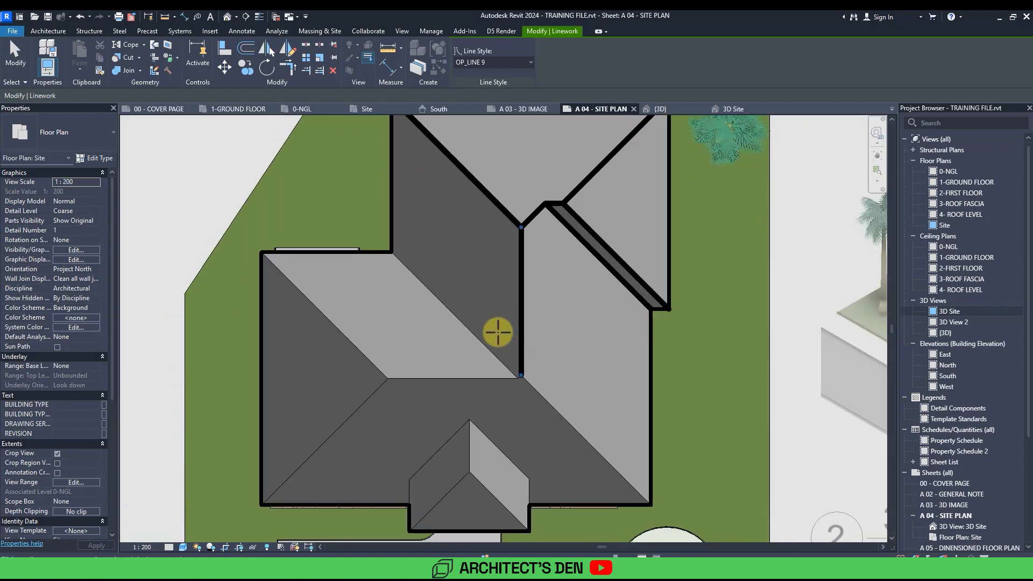
pyautogui.click(485, 340)
pyautogui.scroll(5, 521, 382)
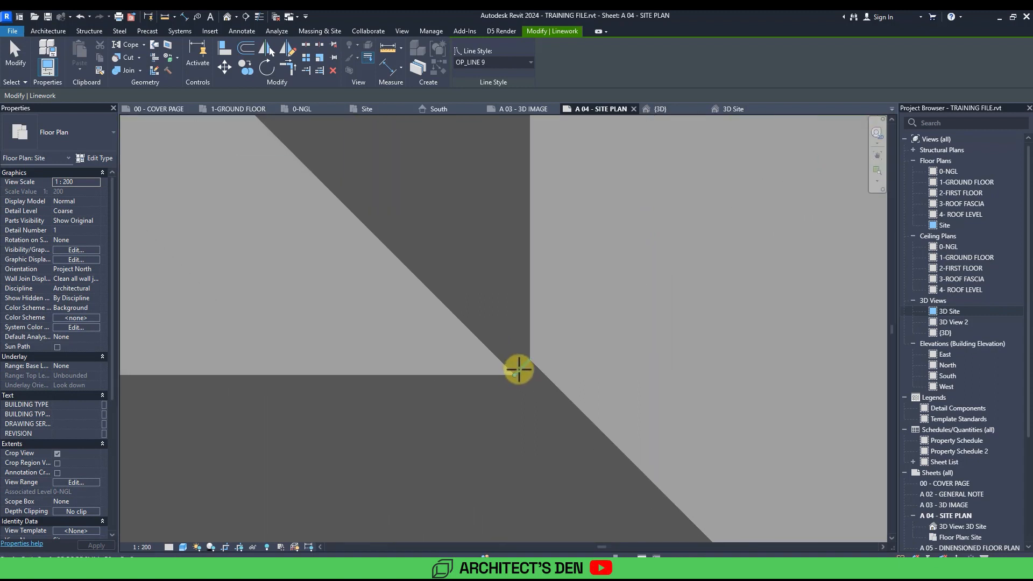
pyautogui.click(557, 383)
pyautogui.scroll(-2, 441, 374)
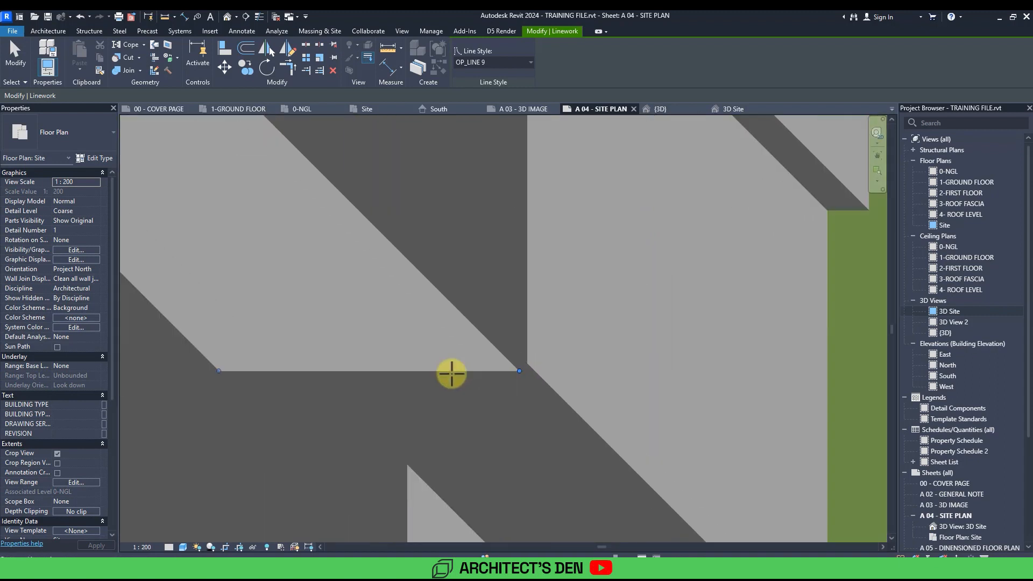
pyautogui.moveTo(450, 374); pyautogui.dragTo(560, 349, button='middle')
pyautogui.click(560, 353)
pyautogui.click(415, 330)
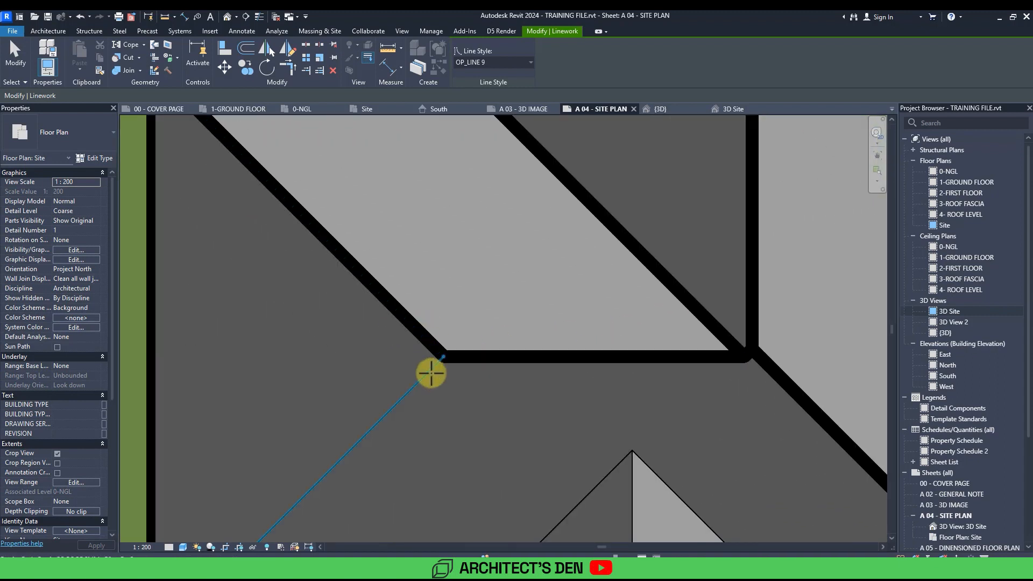
pyautogui.click(429, 369)
# Step: Apply OP_LINE 9 linework to the outline, ridge and hip edges of the small porch roof and end the Linework command
pyautogui.scroll(-3, 482, 371)
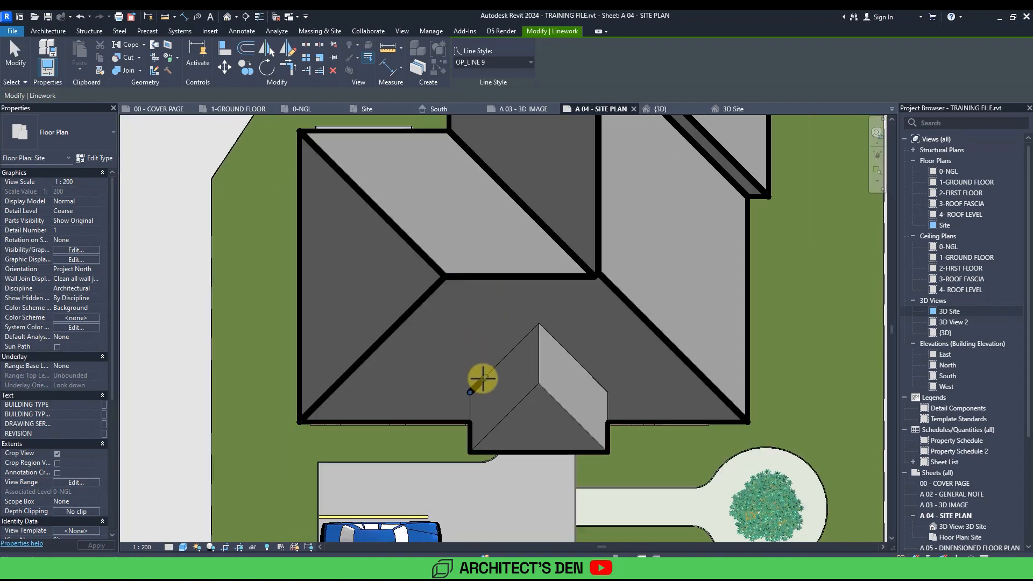
pyautogui.click(469, 401)
pyautogui.click(510, 350)
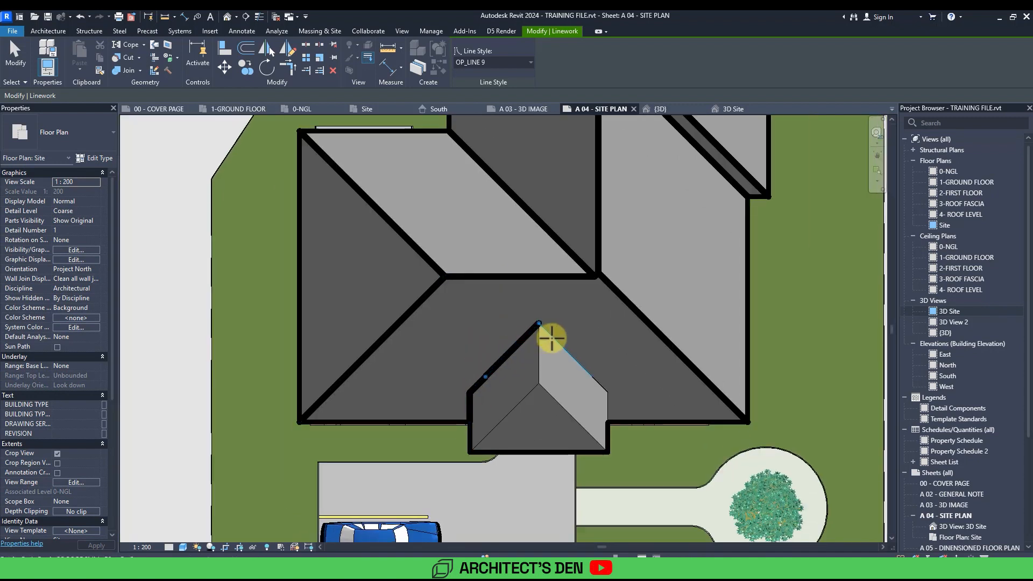
pyautogui.click(551, 336)
pyautogui.click(606, 404)
pyautogui.click(558, 401)
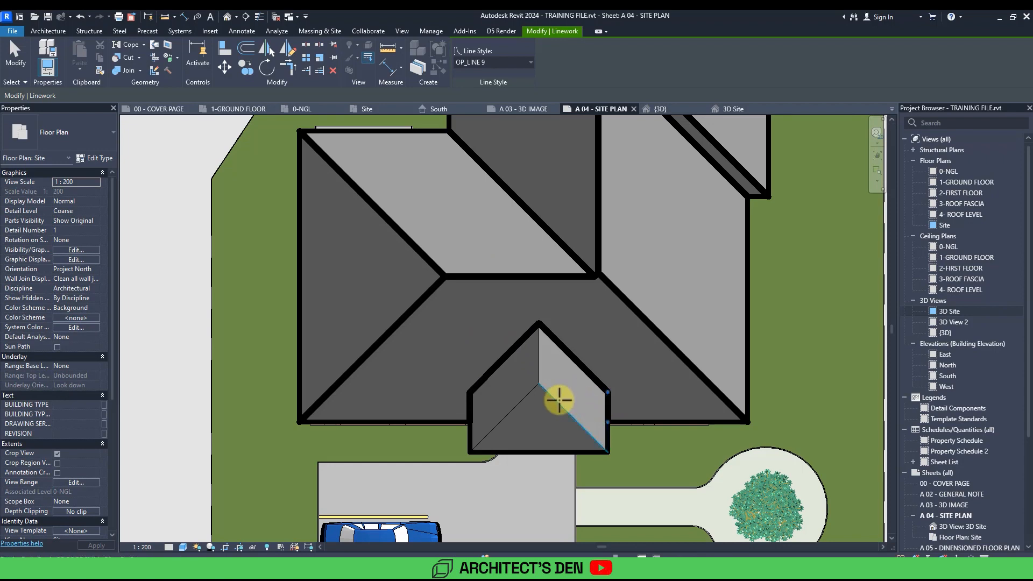
pyautogui.click(535, 377)
pyautogui.scroll(-3, 542, 346)
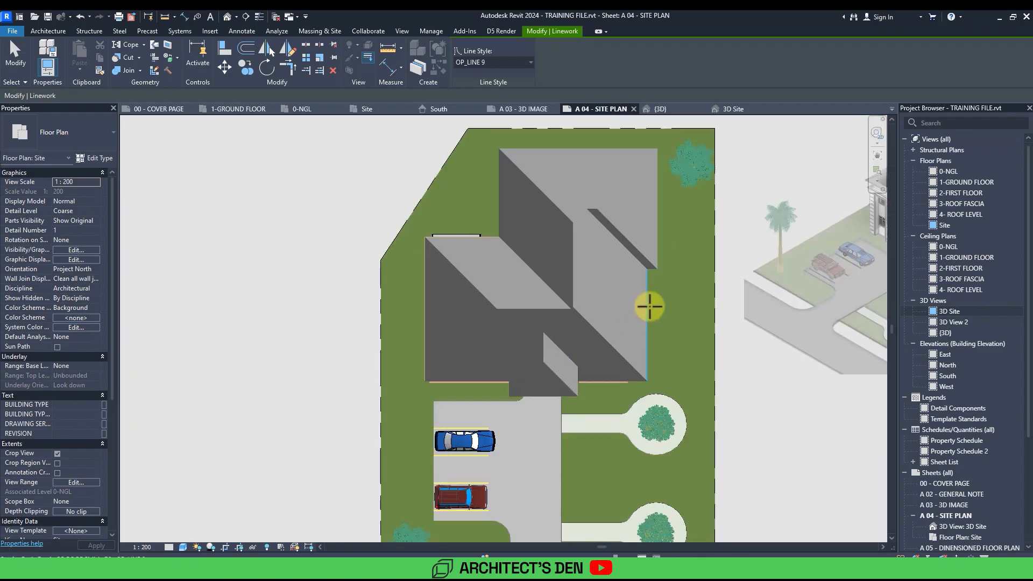
pyautogui.scroll(-3, 562, 296)
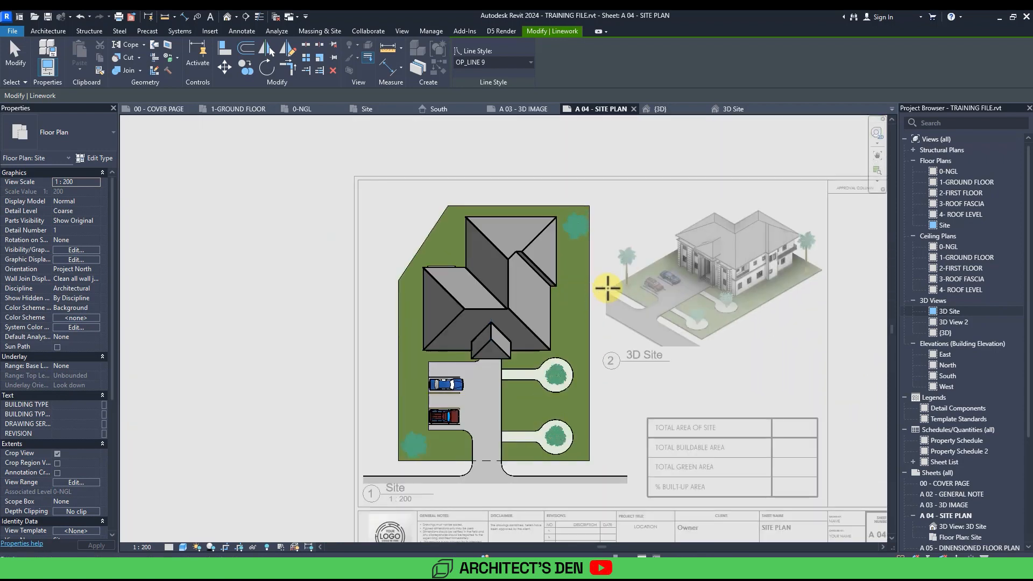
pyautogui.press('Escape')
# Step: Override the property lines category in the Site plan view with the Centre projection line pattern
pyautogui.scroll(2, 468, 286)
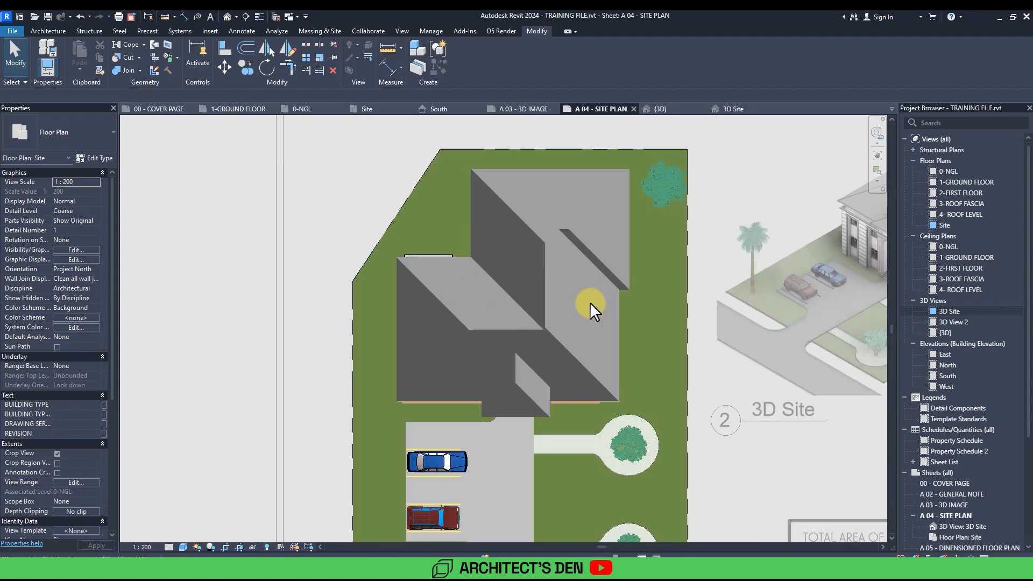
pyautogui.moveTo(644, 370)
pyautogui.mouseDown(button='middle')
pyautogui.moveTo(623, 350)
pyautogui.moveTo(596, 355)
pyautogui.mouseUp(button='middle')
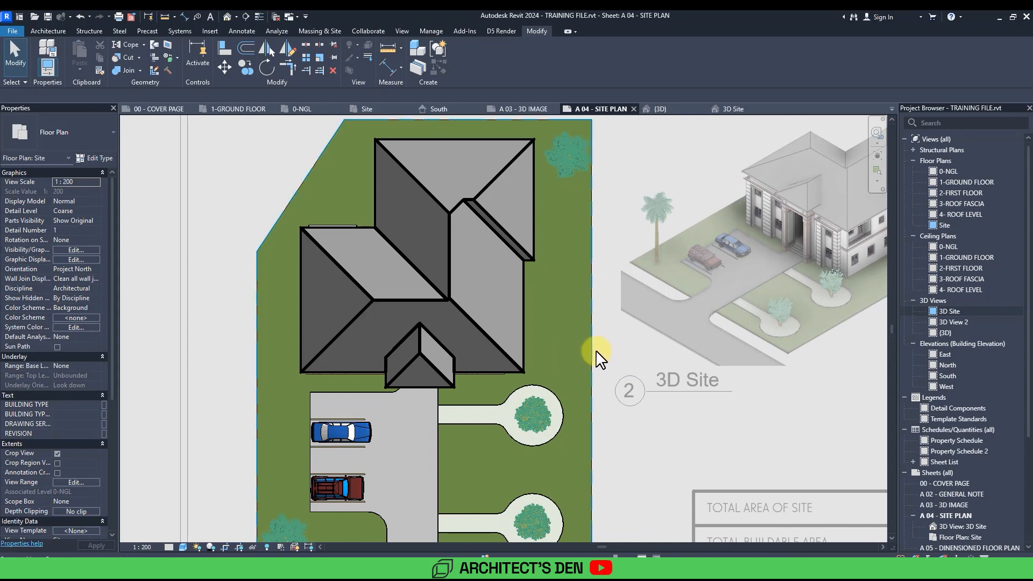
pyautogui.click(590, 351)
pyautogui.rightClick(590, 352)
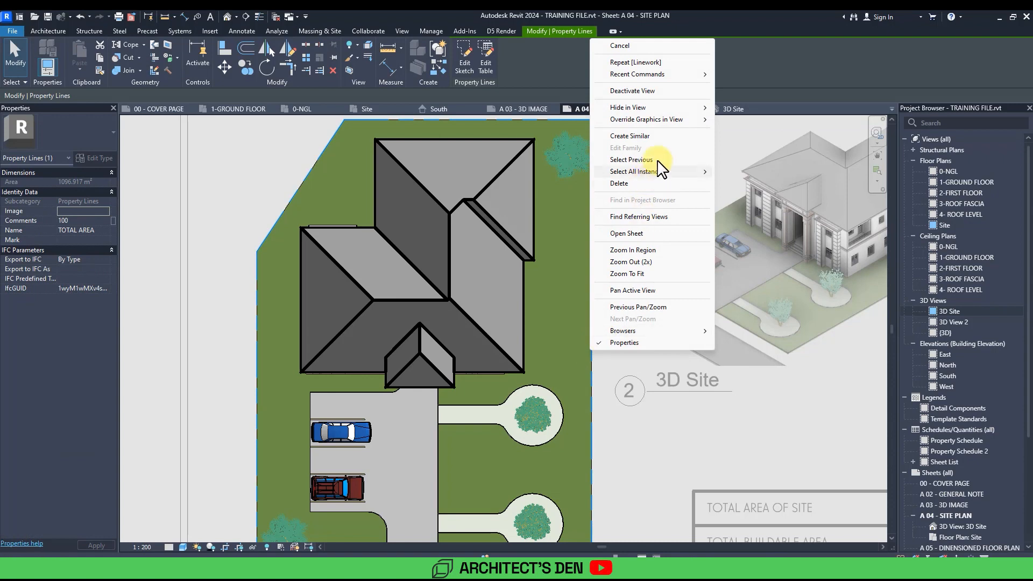
pyautogui.moveTo(659, 127)
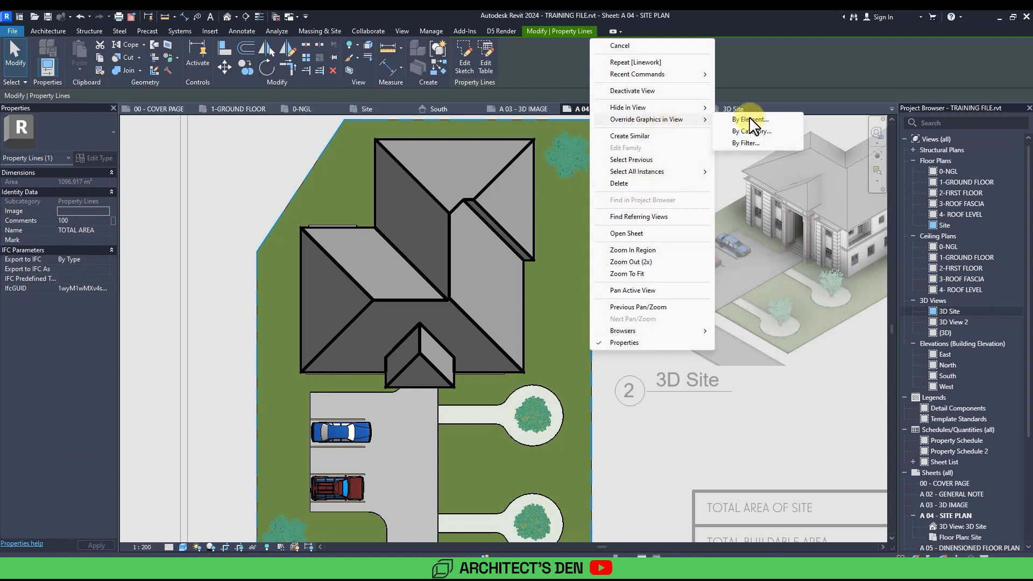
pyautogui.click(754, 132)
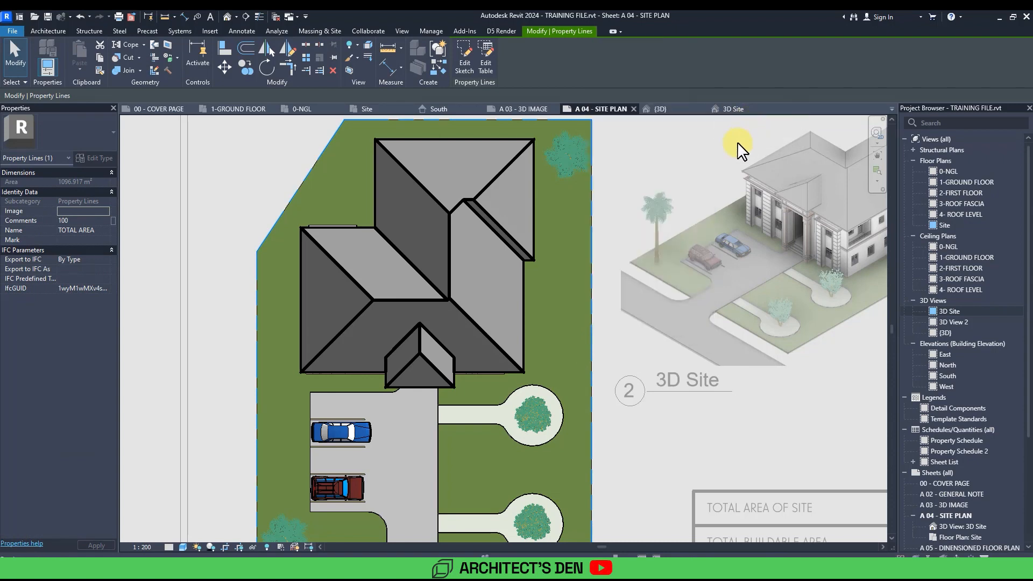
pyautogui.moveTo(667, 132); pyautogui.dragTo(721, 154)
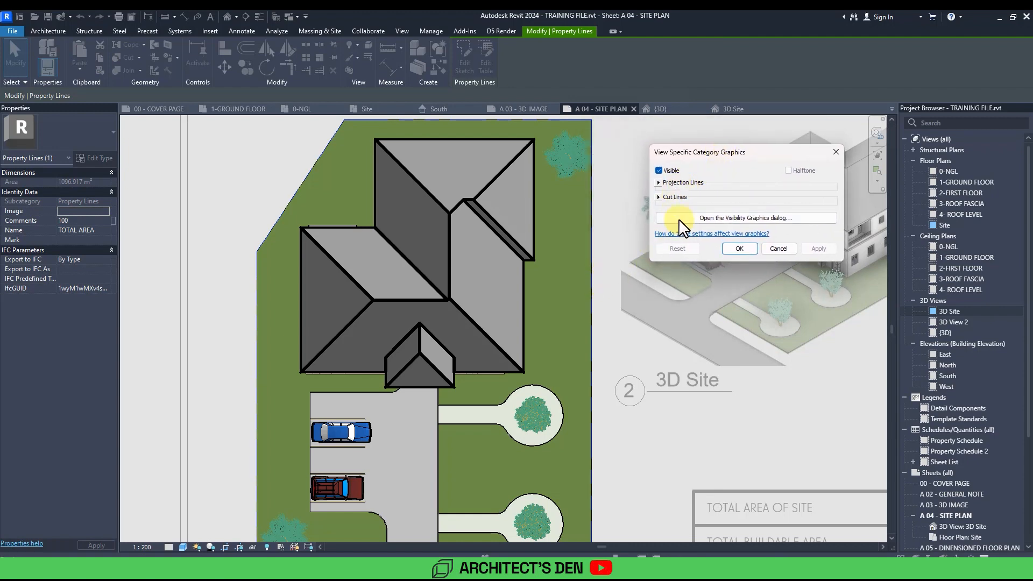
pyautogui.click(659, 184)
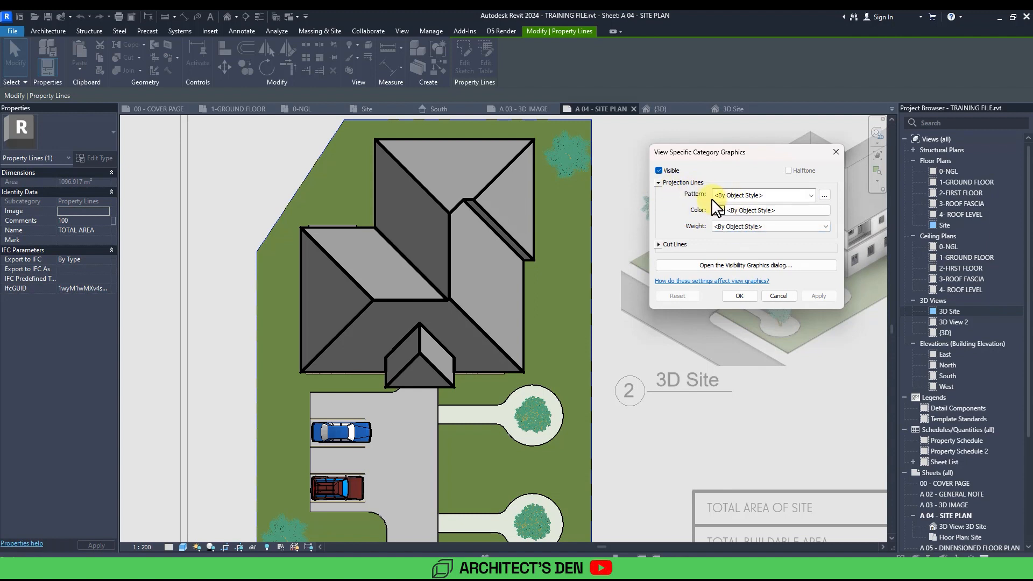
pyautogui.click(735, 197)
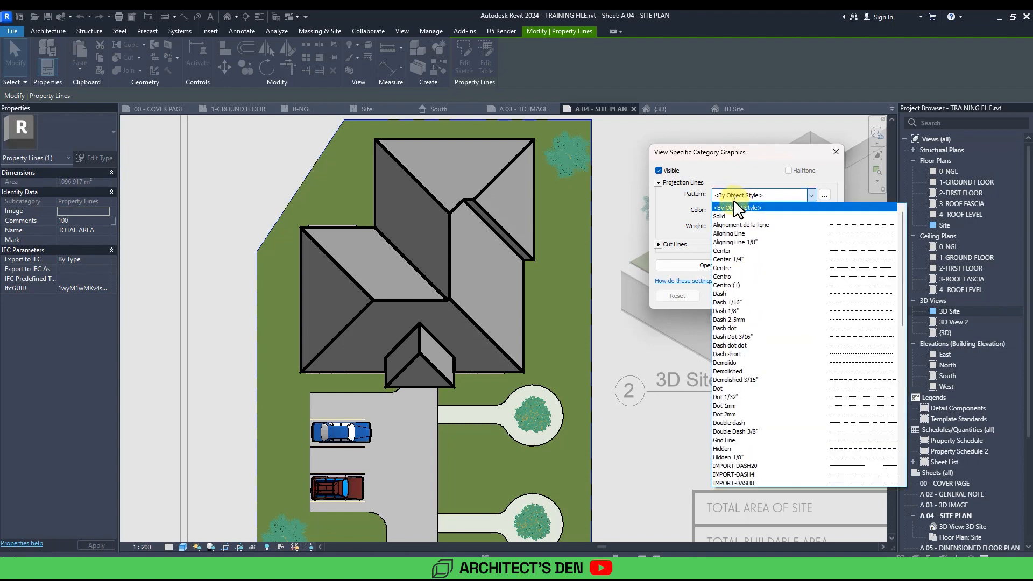
pyautogui.click(805, 274)
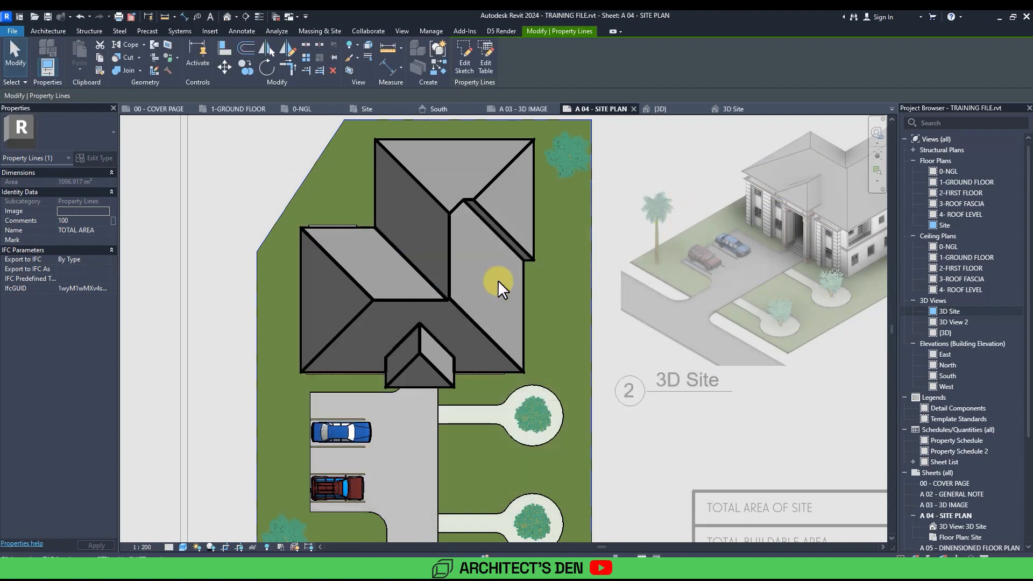
# Step: Override the property lines category's projection lines with the basic red color and line weight 8, keeping the Centre pattern
pyautogui.rightClick(589, 335)
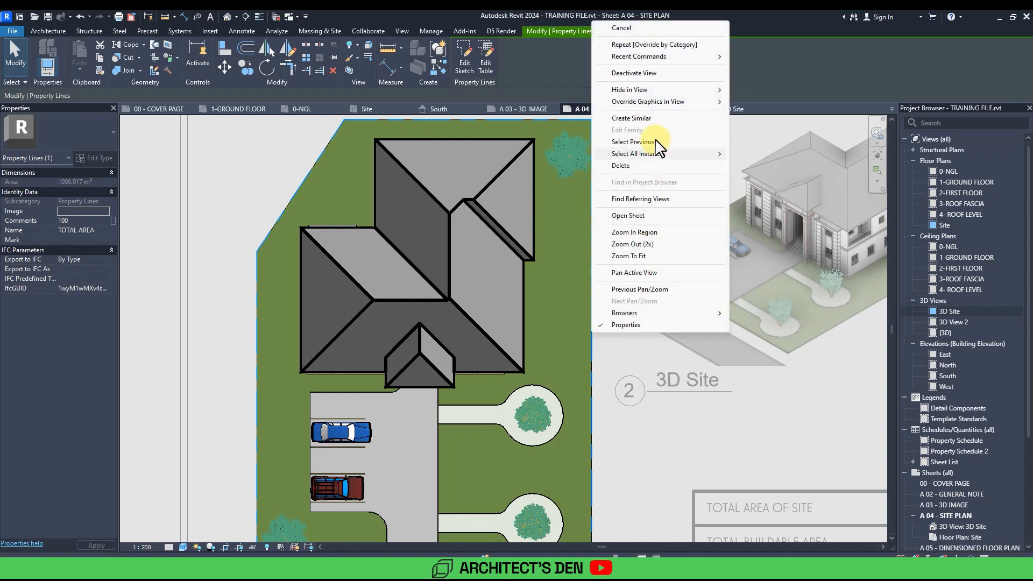
pyautogui.moveTo(654, 102)
pyautogui.click(751, 103)
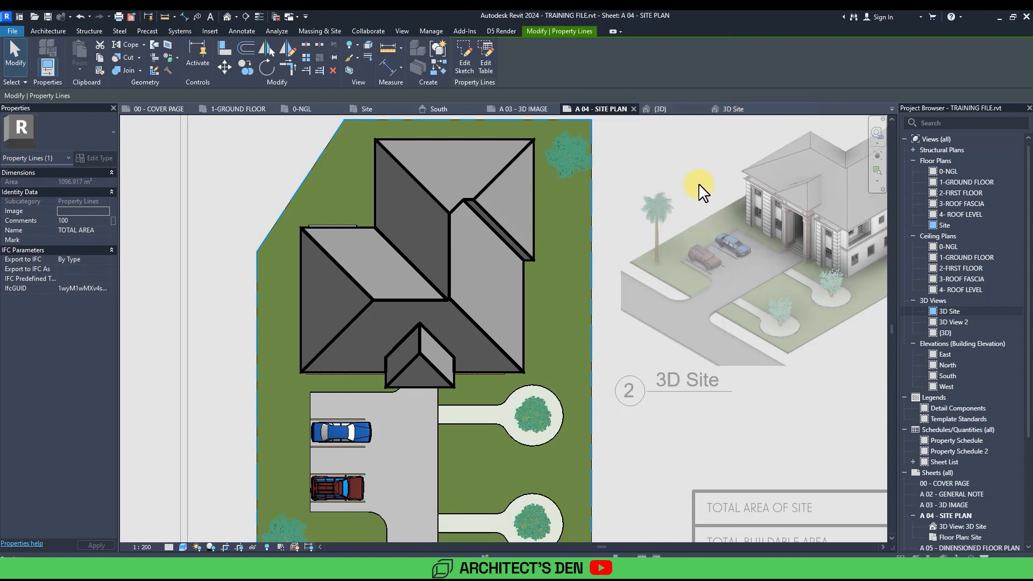
pyautogui.moveTo(688, 152); pyautogui.dragTo(638, 155)
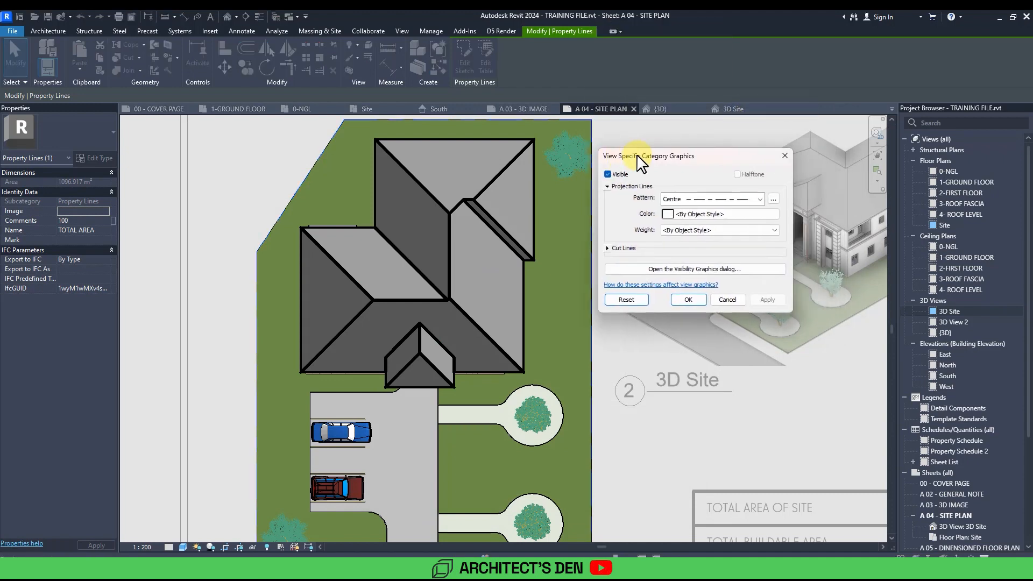
pyautogui.click(686, 198)
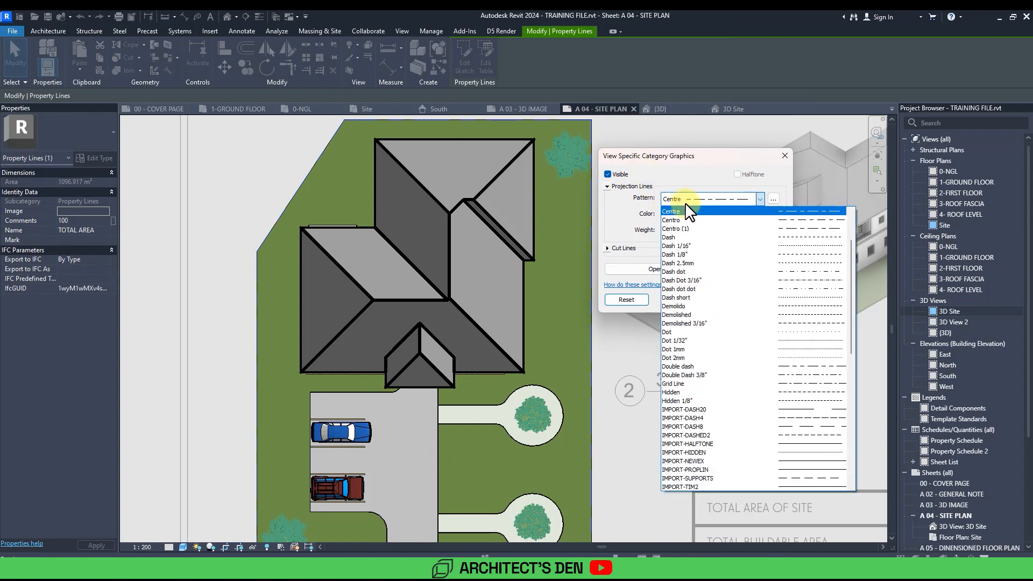
pyautogui.click(685, 210)
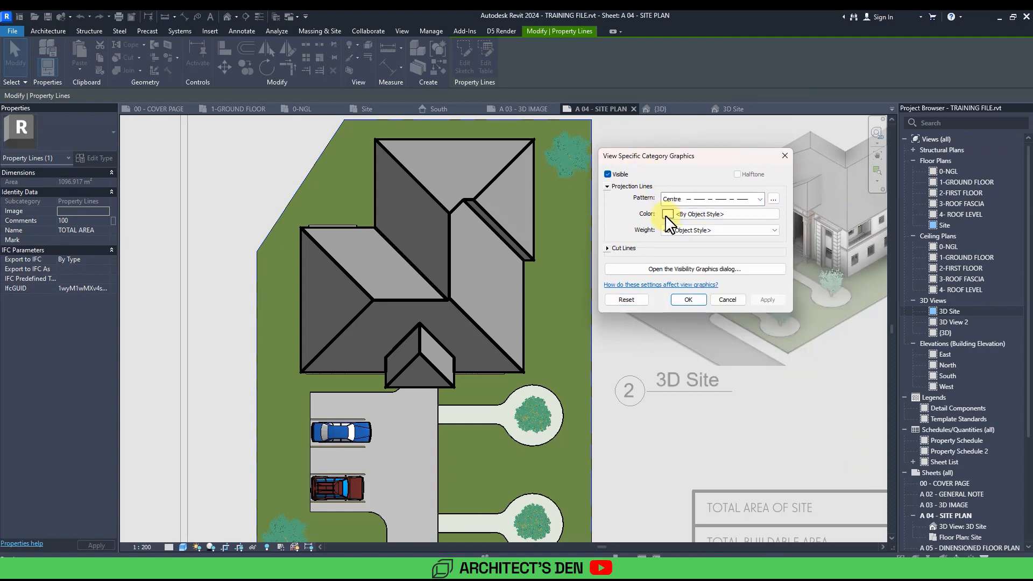
pyautogui.click(668, 215)
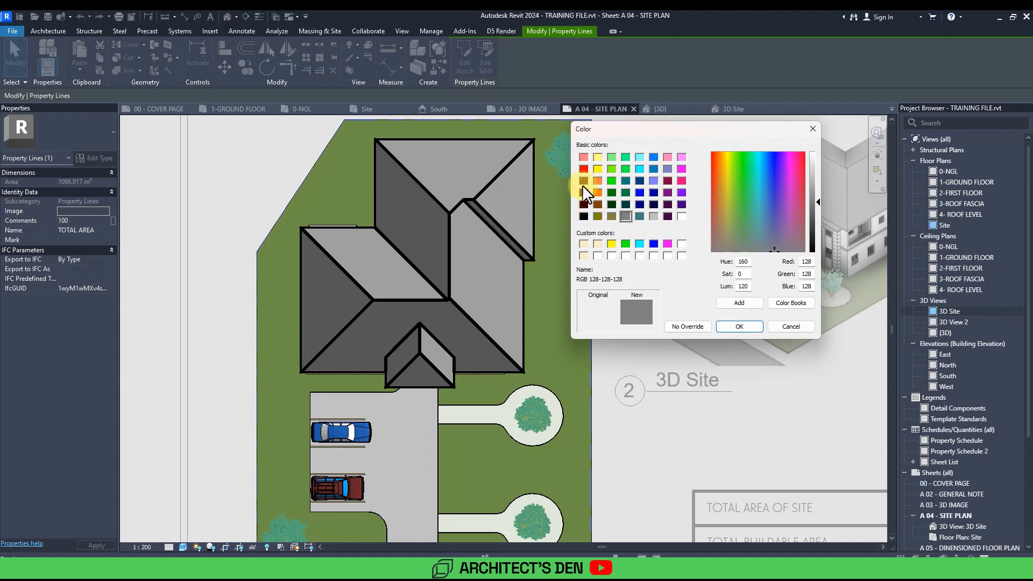
pyautogui.click(584, 169)
pyautogui.click(737, 326)
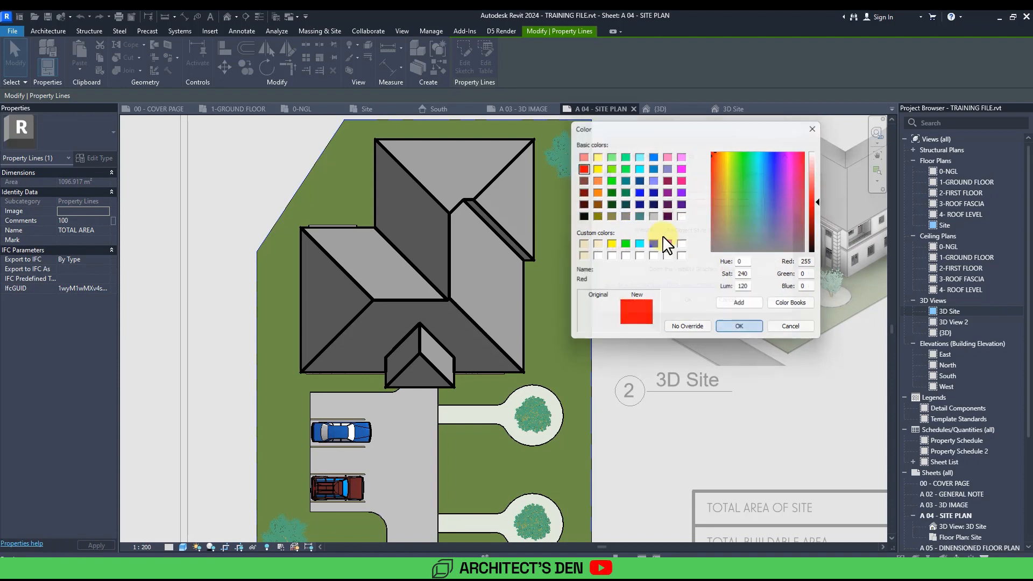
pyautogui.click(670, 231)
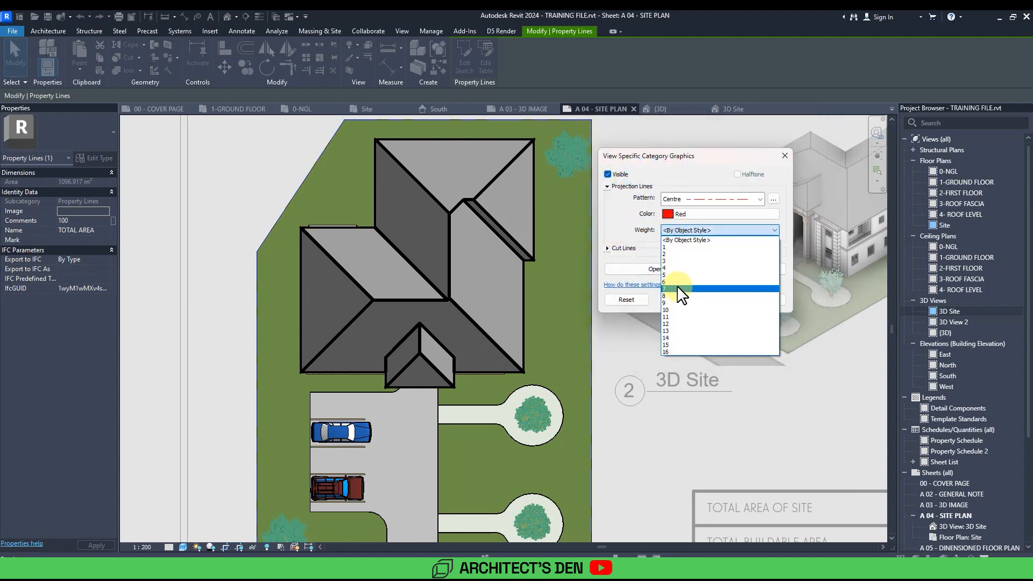
pyautogui.click(676, 296)
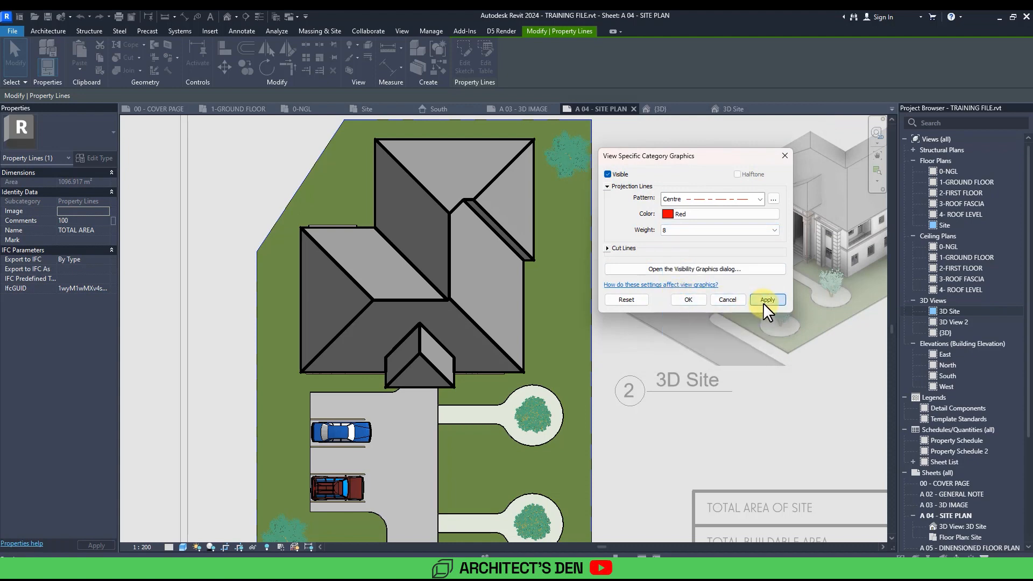
pyautogui.click(764, 302)
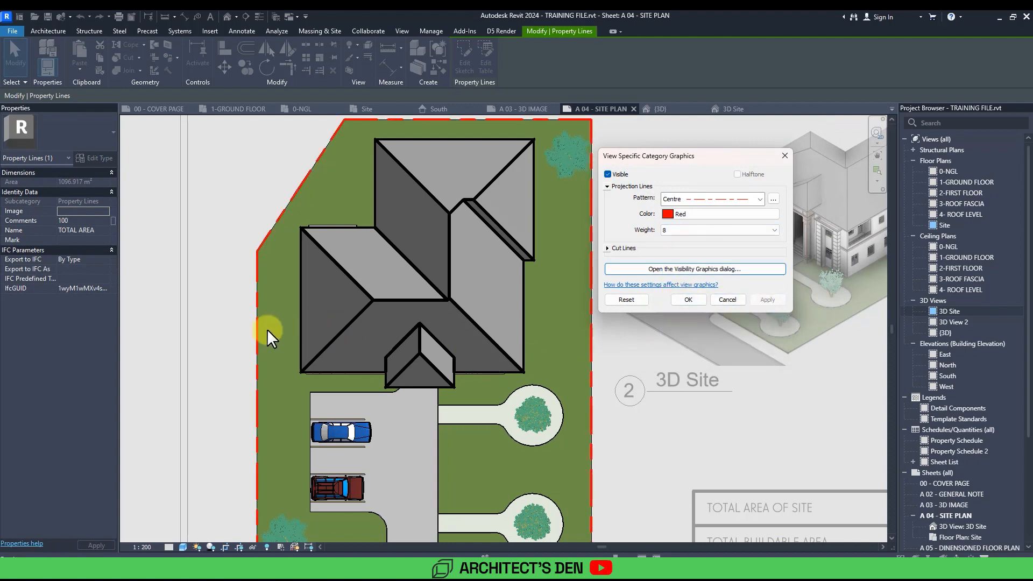
# Step: Try projection line weights of 11 and 9 on the property lines
pyautogui.click(691, 231)
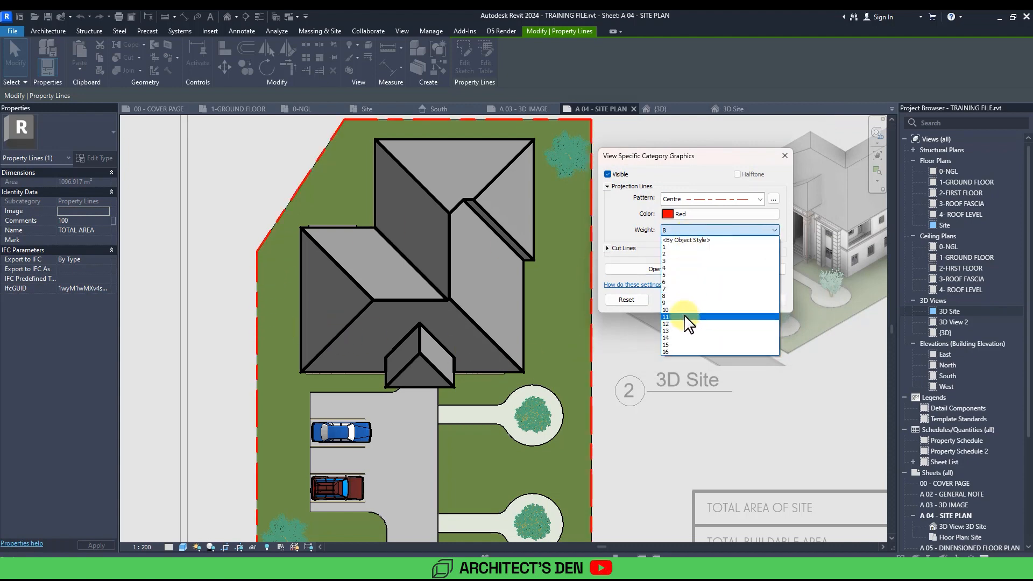
pyautogui.click(684, 317)
pyautogui.click(760, 300)
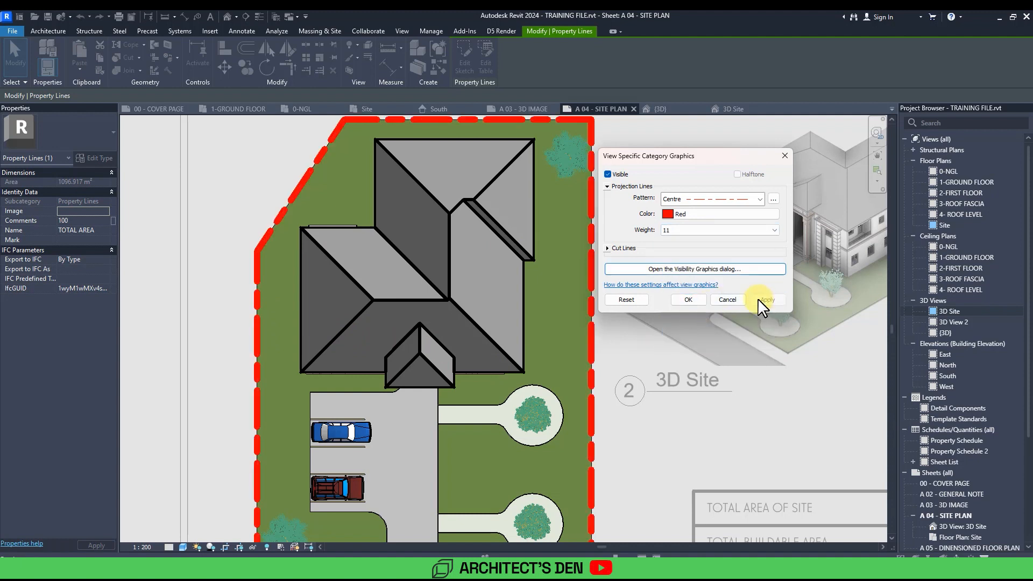
pyautogui.click(679, 230)
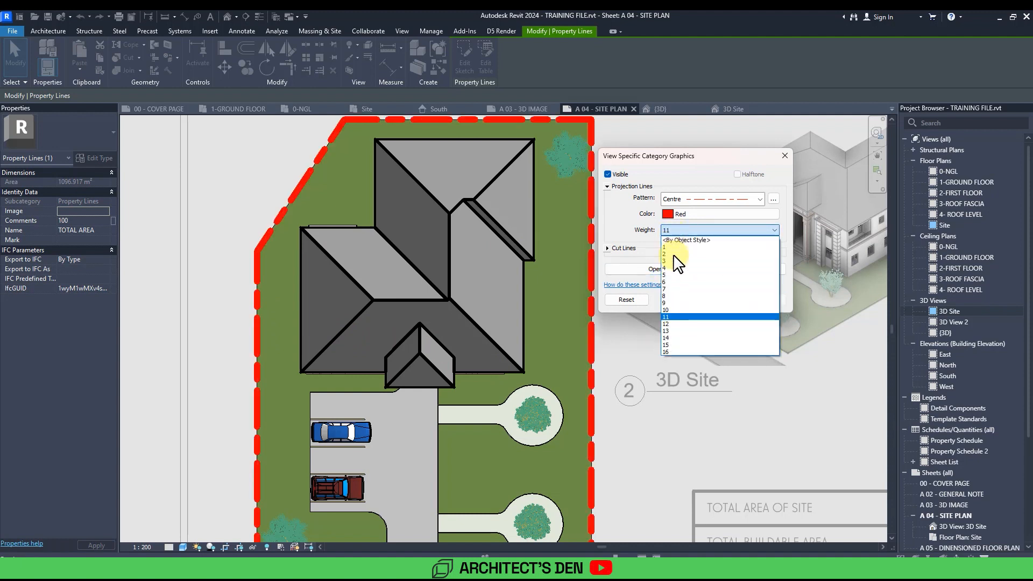
pyautogui.click(676, 303)
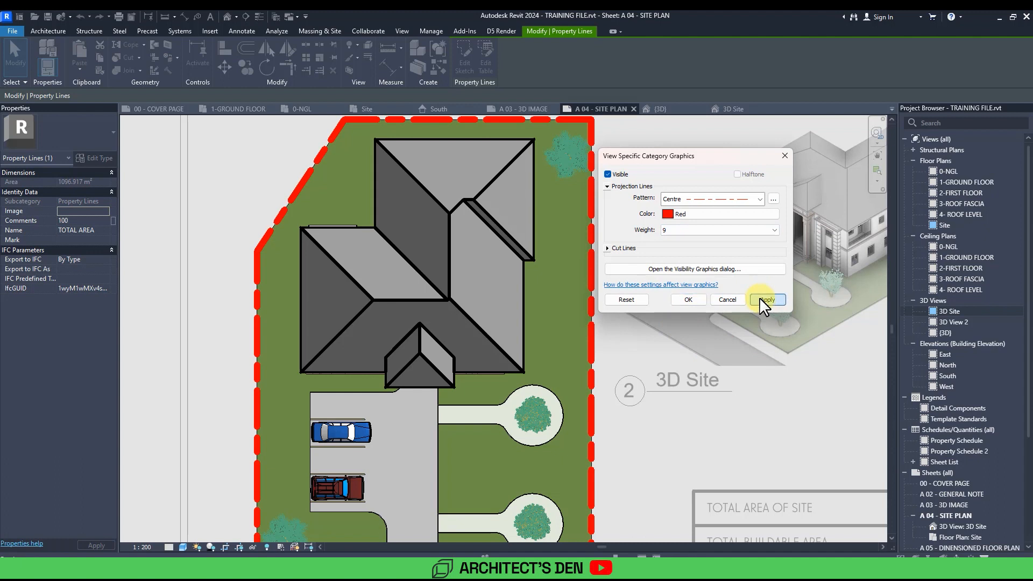
pyautogui.click(760, 299)
# Step: Set the property lines' projection line weight to 10 and apply it
pyautogui.click(681, 230)
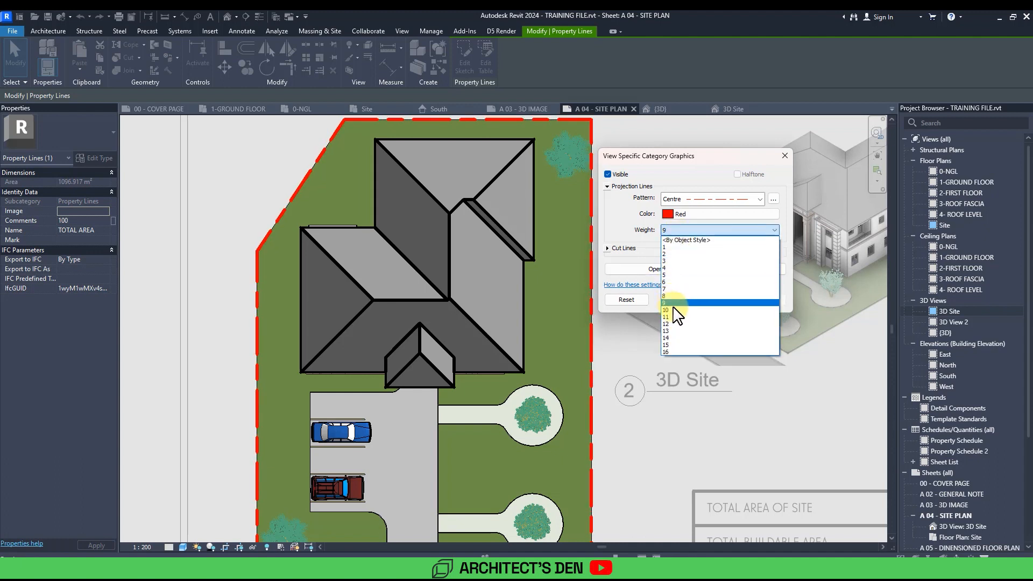
pyautogui.click(673, 310)
pyautogui.click(754, 299)
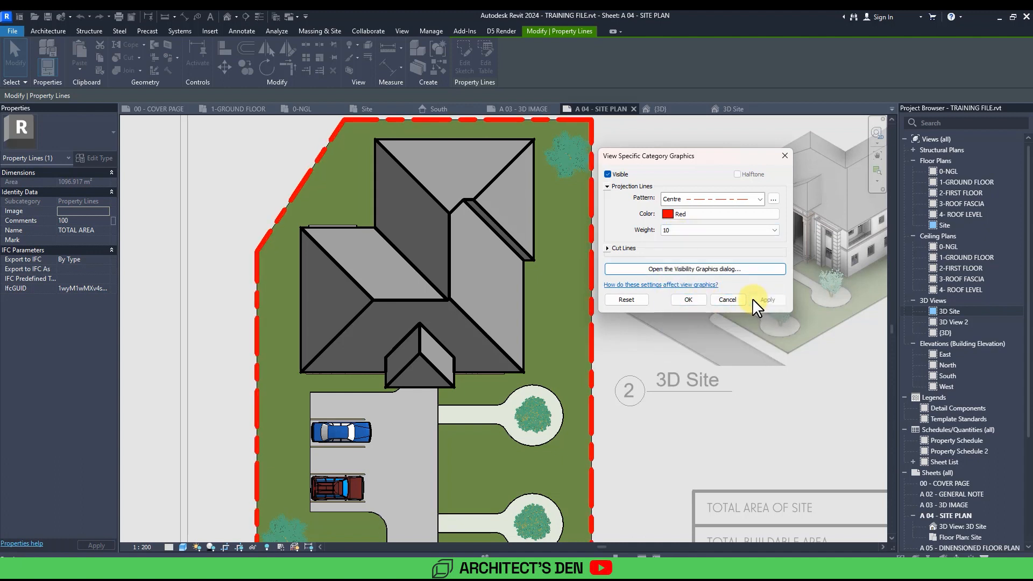
# Step: Darken the property lines' projection color to RGB 170-000-000, accept the category override and clear the selection
pyautogui.click(669, 214)
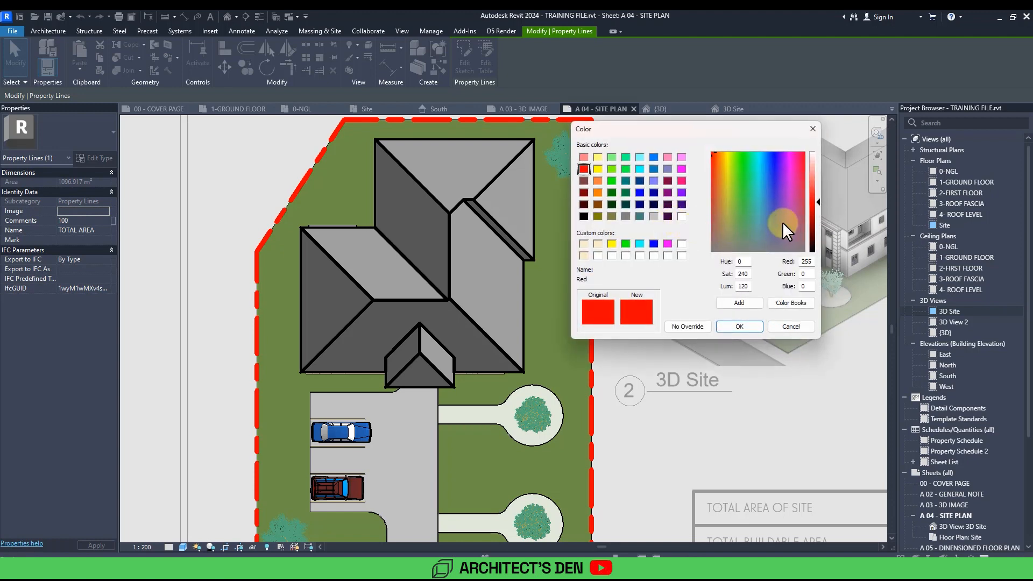
pyautogui.click(814, 219)
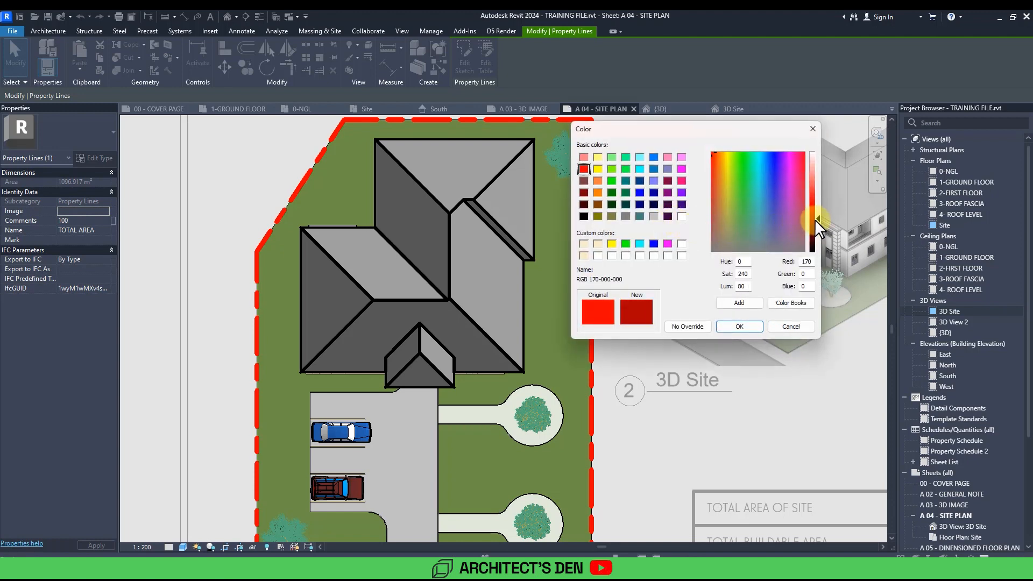
pyautogui.click(733, 323)
pyautogui.click(764, 301)
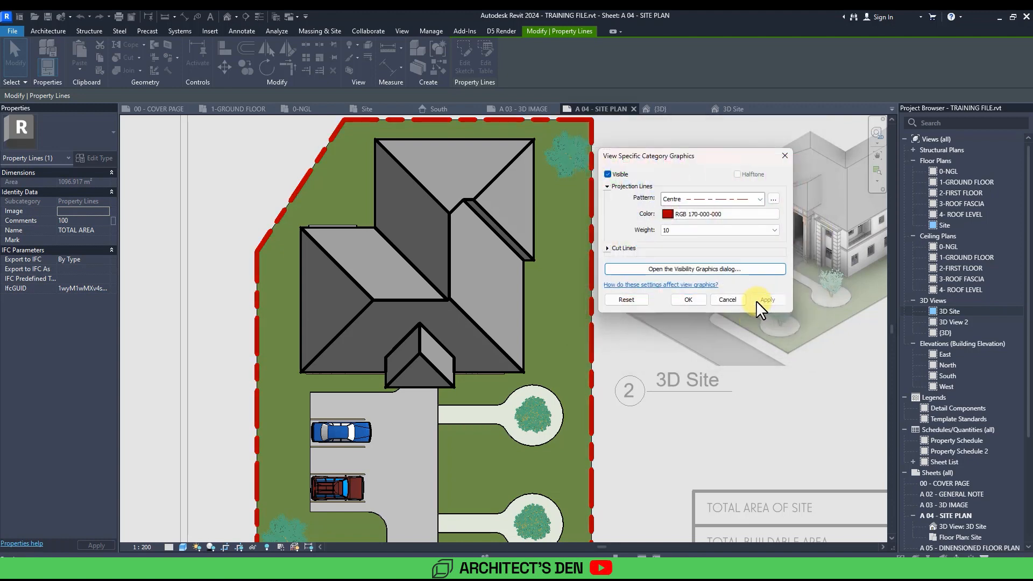
pyautogui.click(688, 299)
pyautogui.scroll(-3, 662, 366)
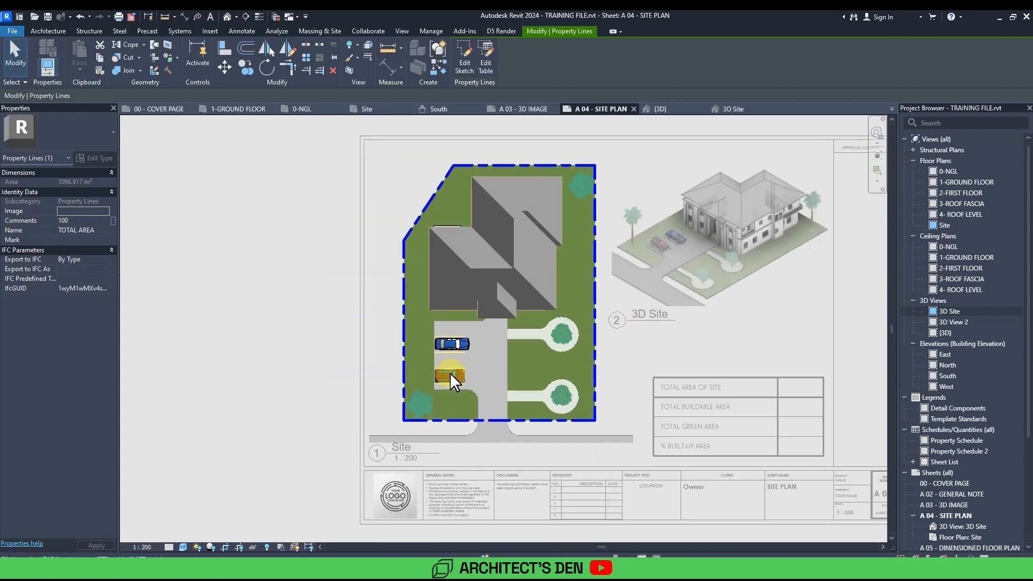
pyautogui.click(332, 383)
# Step: Switch the Site plan view's visual style to Hidden Line
pyautogui.scroll(2, 281, 390)
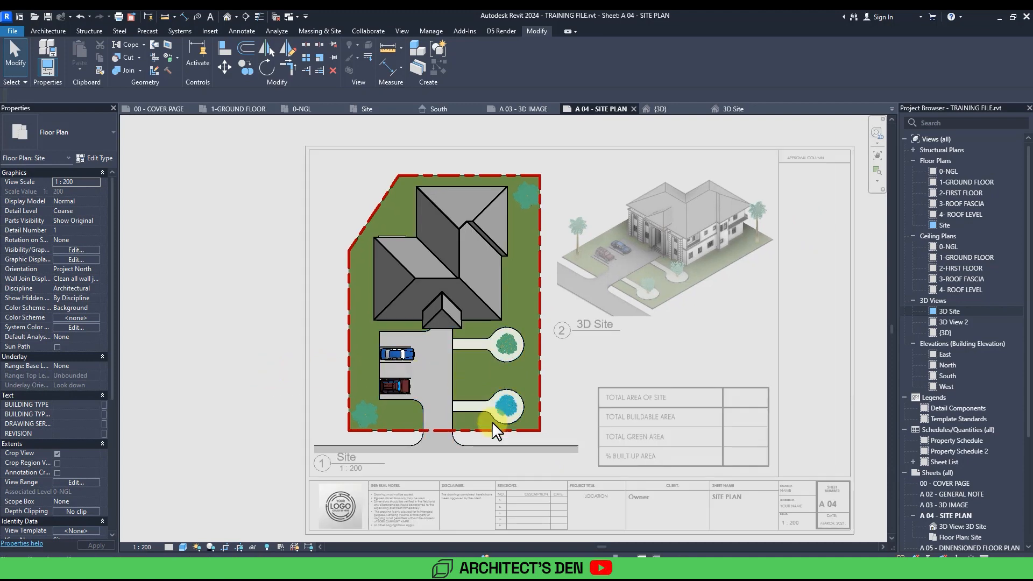
pyautogui.scroll(2, 454, 418)
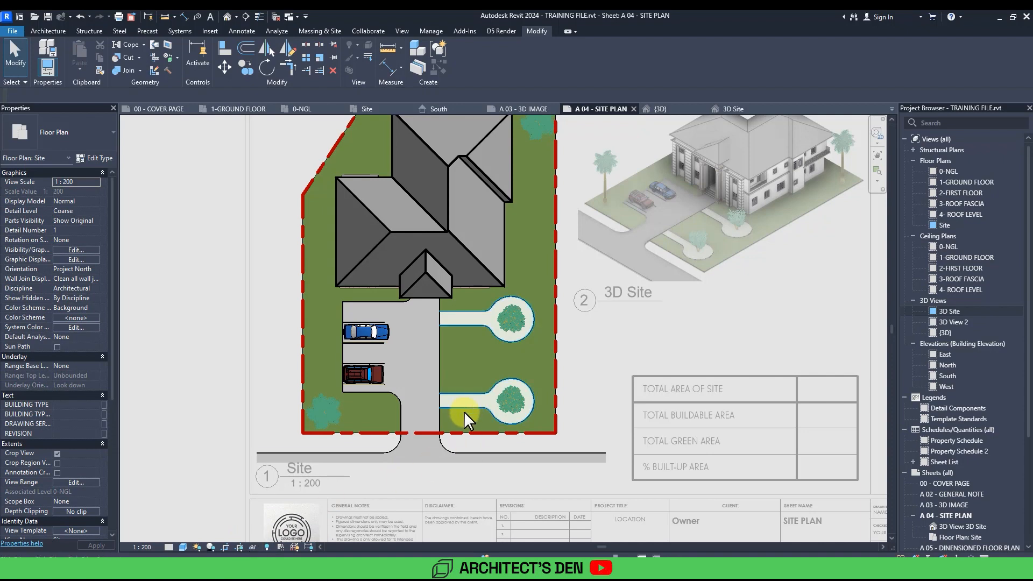
pyautogui.scroll(-2, 421, 406)
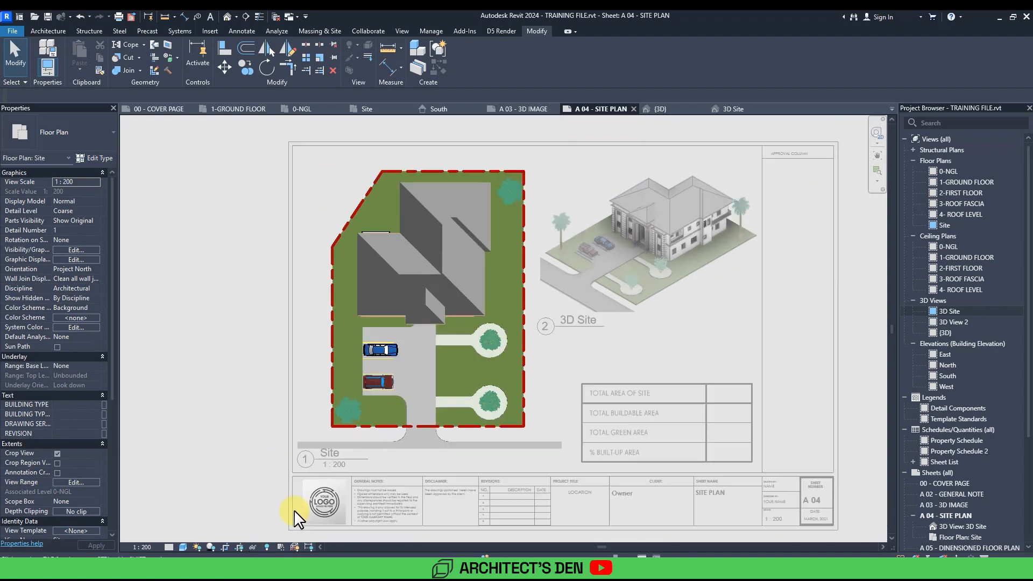
pyautogui.click(183, 547)
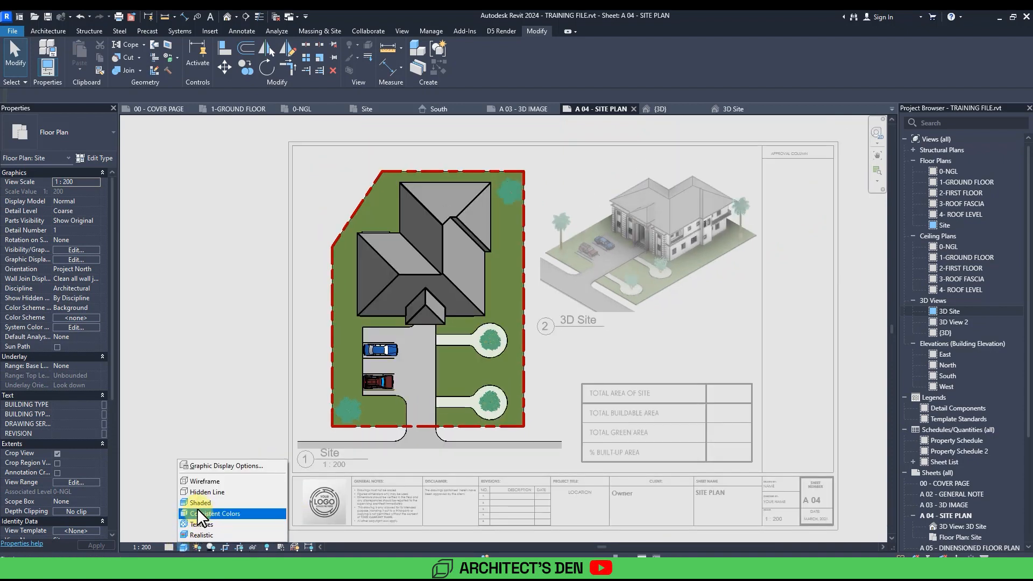
pyautogui.click(205, 493)
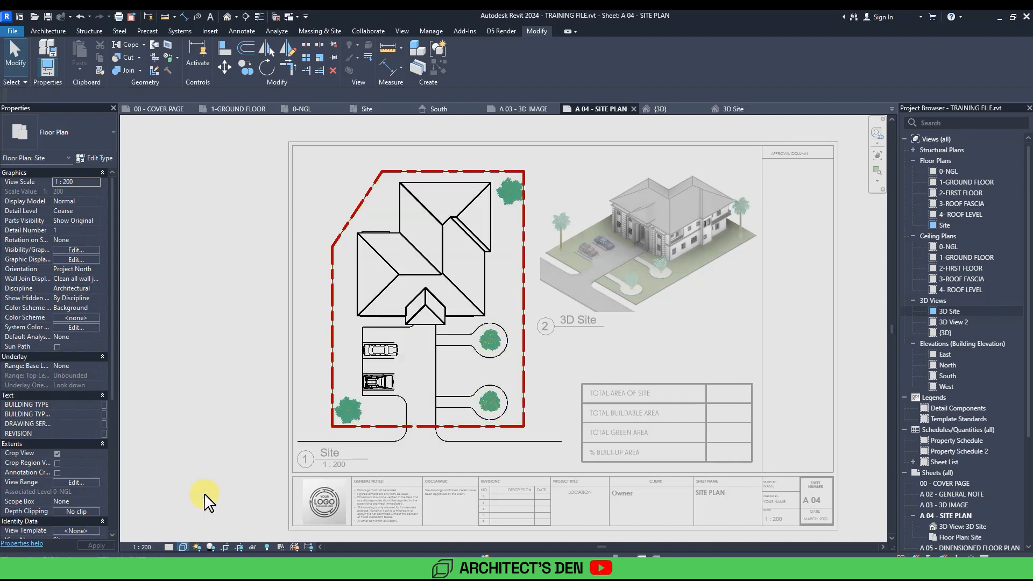
# Step: Switch the Site plan view's visual style to Shaded
pyautogui.click(184, 546)
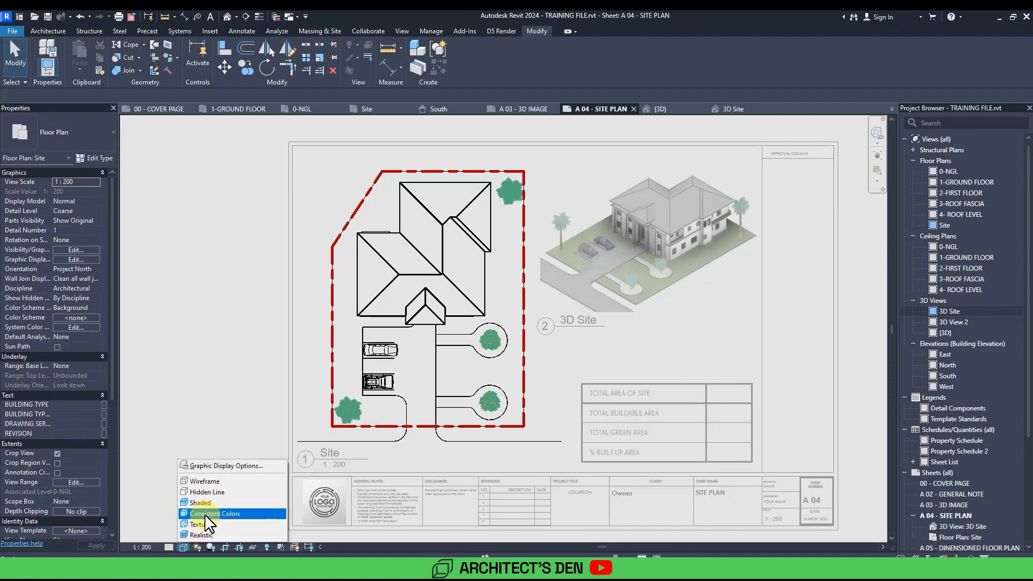
pyautogui.click(199, 503)
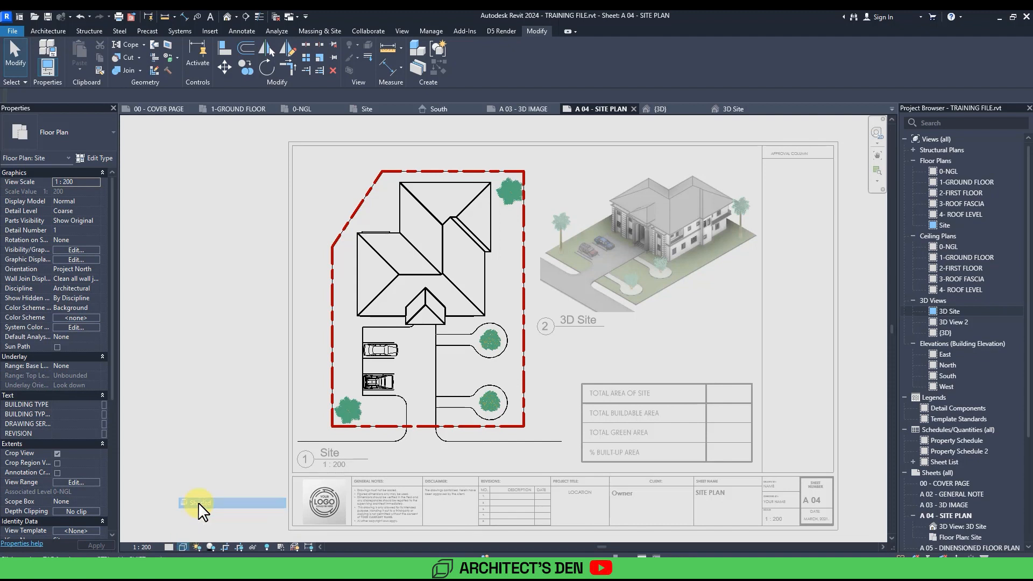
# Step: Override the green floor's graphics by element in the Site plan view with a surface transparency of 79
pyautogui.click(439, 416)
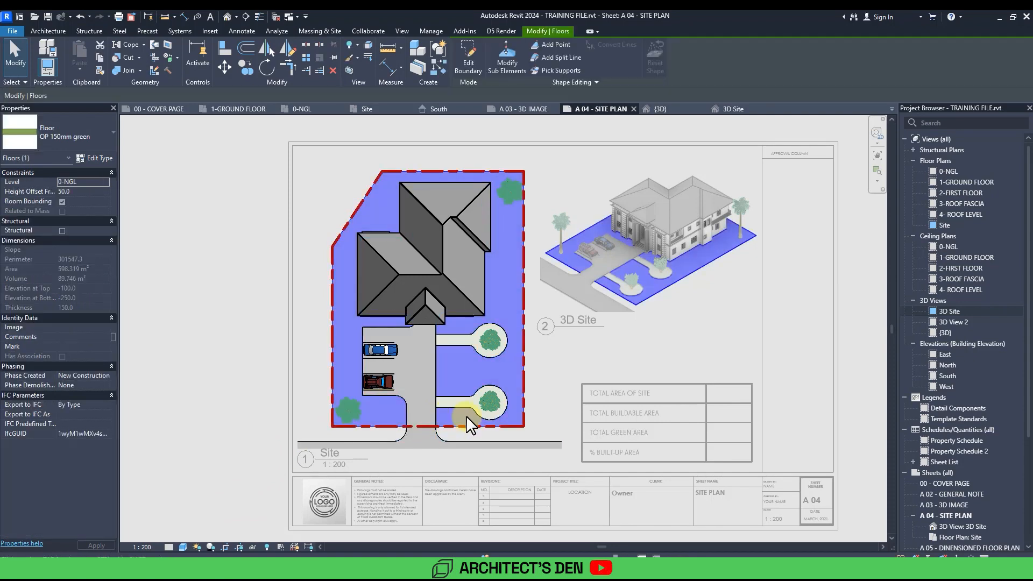
pyautogui.scroll(3, 466, 416)
pyautogui.rightClick(441, 347)
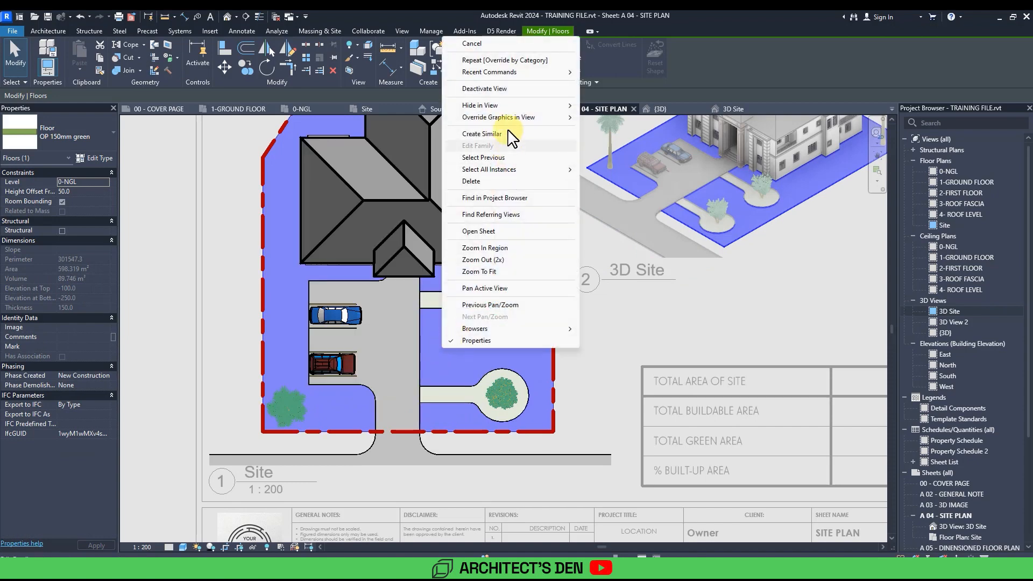
pyautogui.moveTo(511, 117)
pyautogui.click(626, 119)
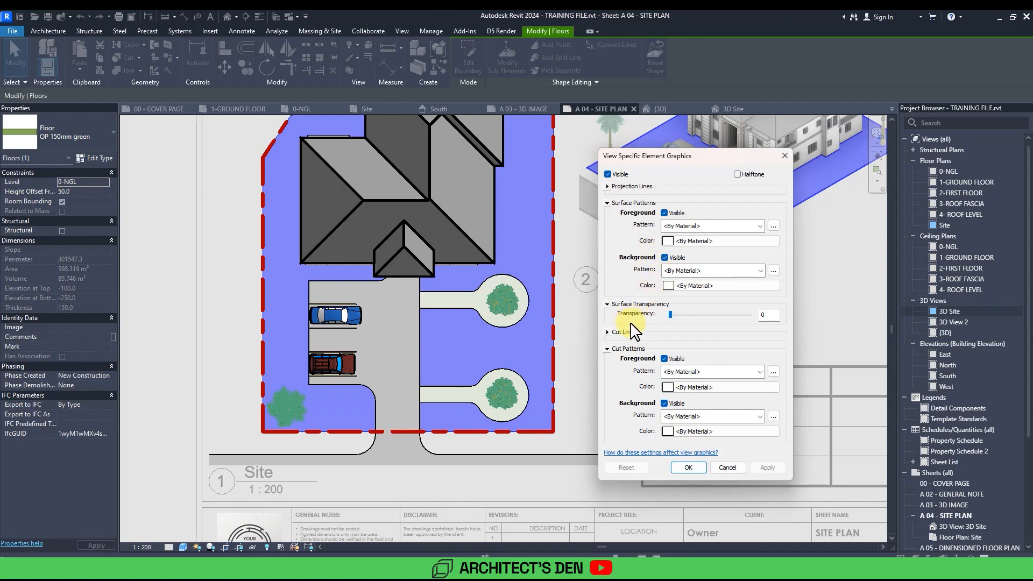
pyautogui.moveTo(671, 316); pyautogui.dragTo(697, 316)
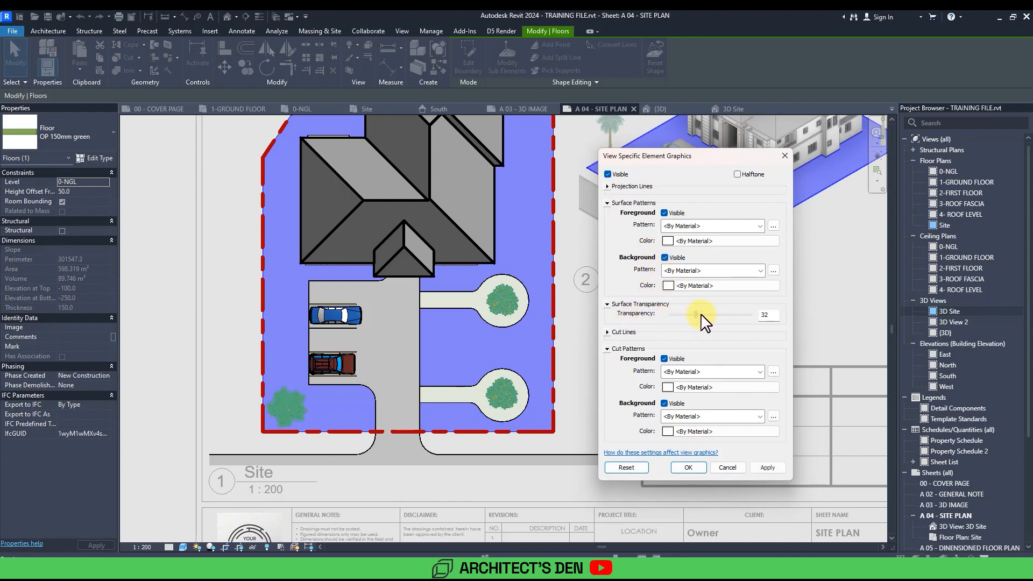
pyautogui.click(766, 467)
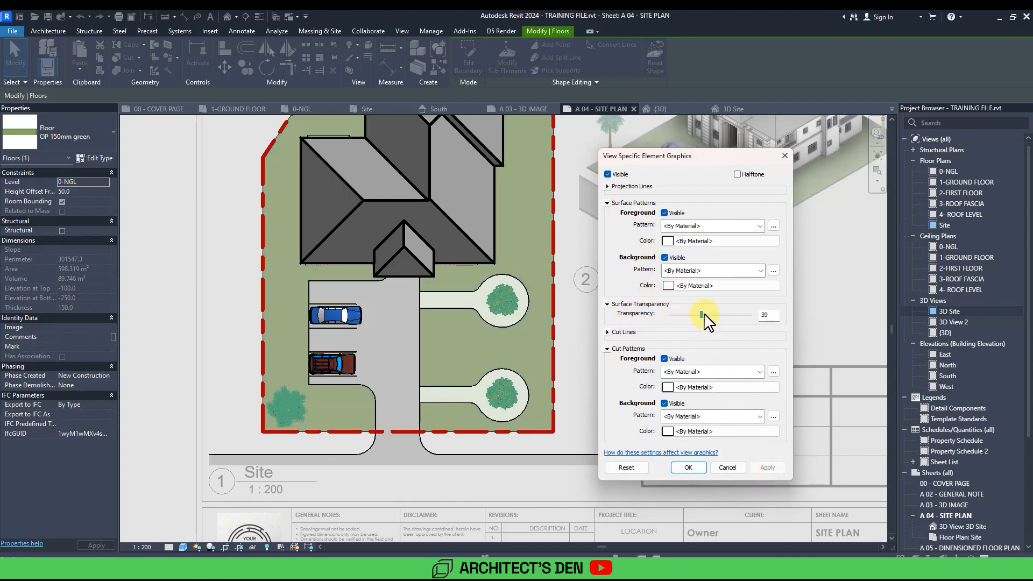
pyautogui.click(767, 466)
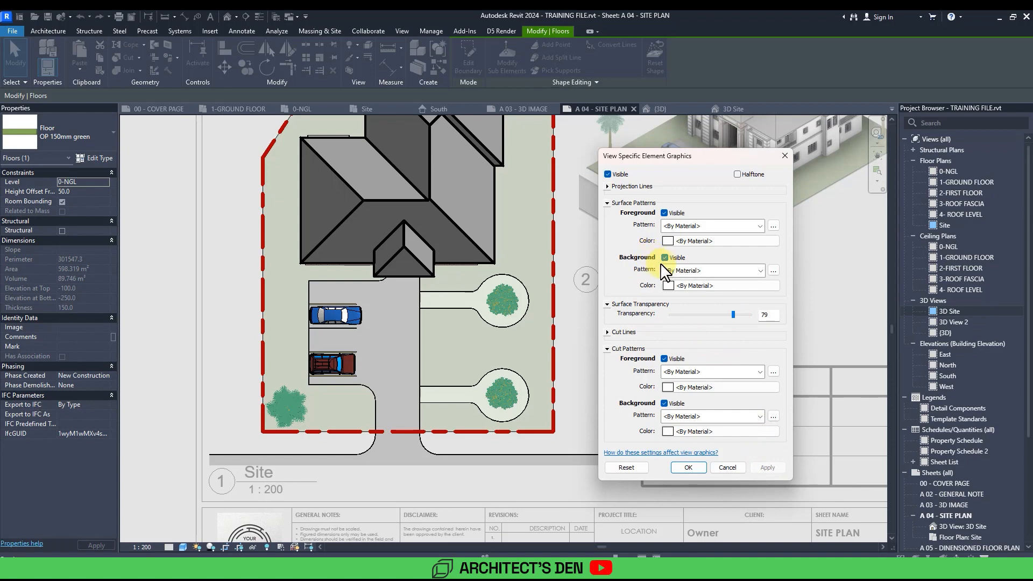
# Step: Give the green floor's surface background override a speckled AR- pattern in black and apply it
pyautogui.click(694, 271)
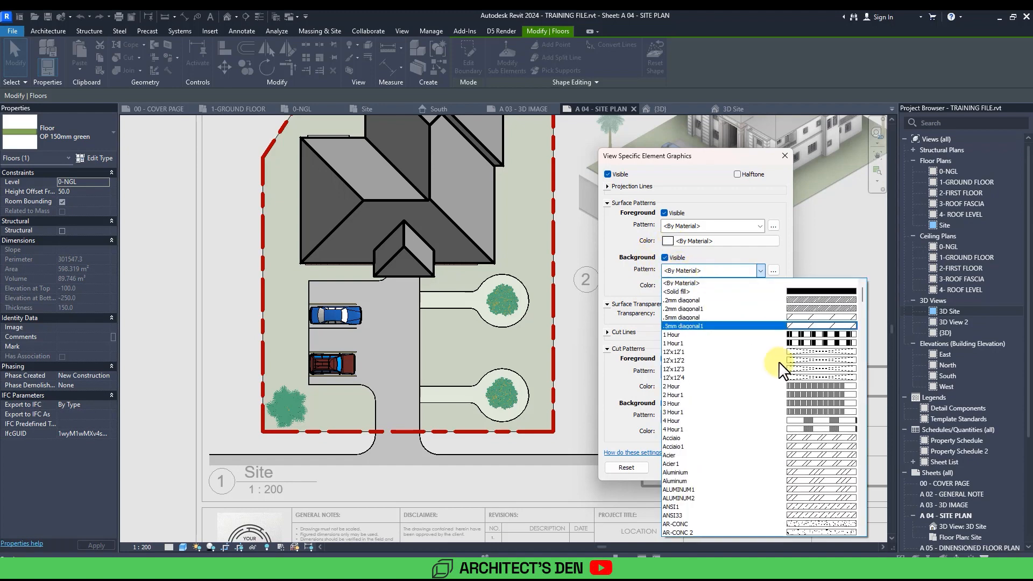
pyautogui.scroll(-4, 797, 409)
pyautogui.click(792, 419)
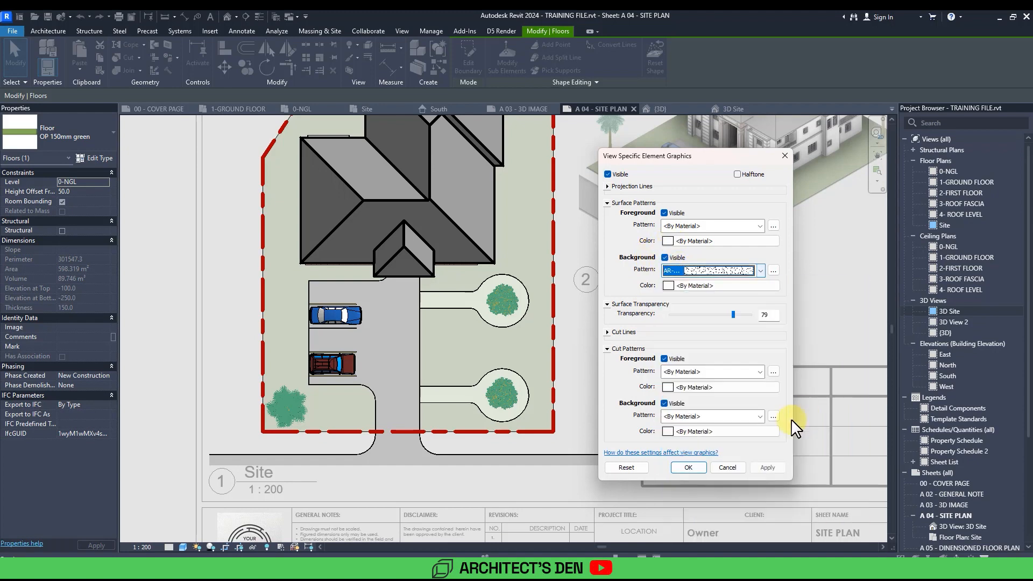
pyautogui.click(762, 466)
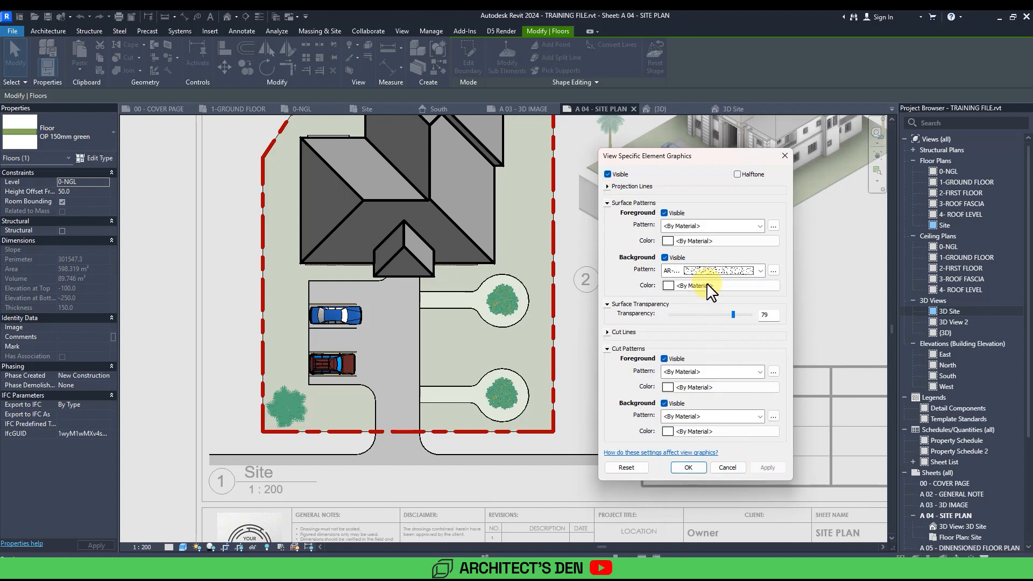
pyautogui.click(672, 285)
pyautogui.click(584, 300)
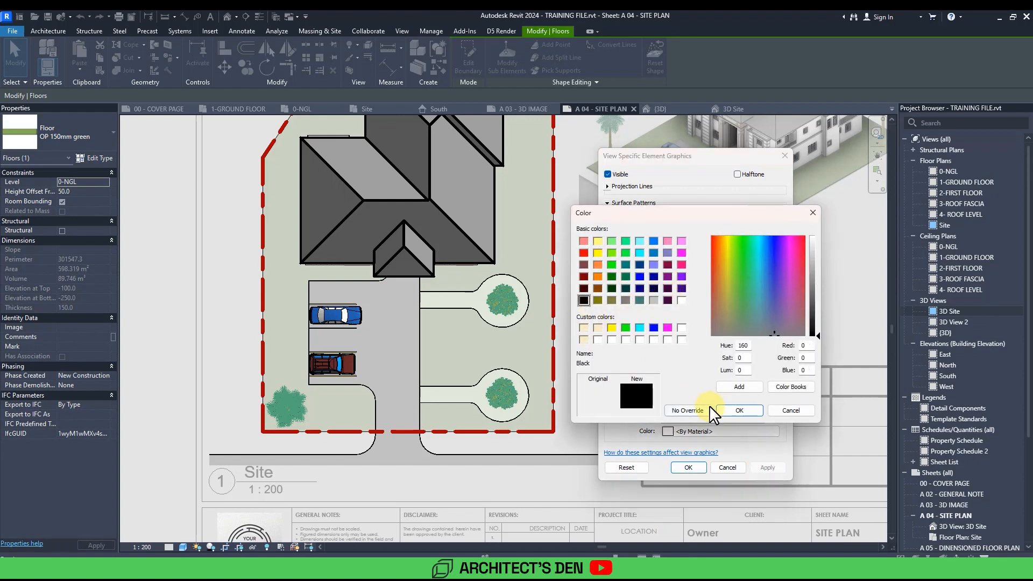
pyautogui.click(764, 468)
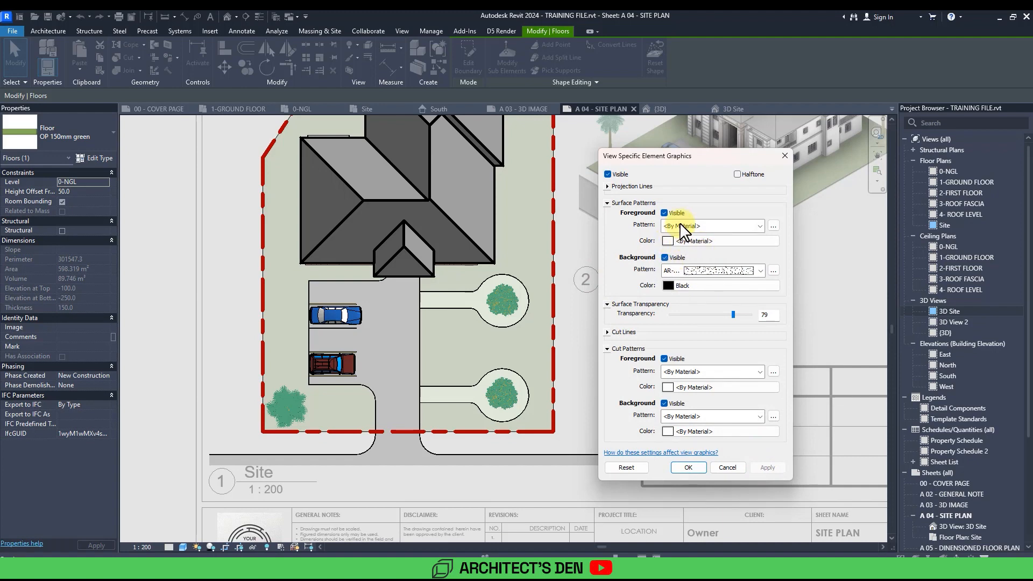
# Step: Set the floor's surface foreground override to the AR-CONC pattern in black, accept the element override and clear the selection
pyautogui.click(698, 228)
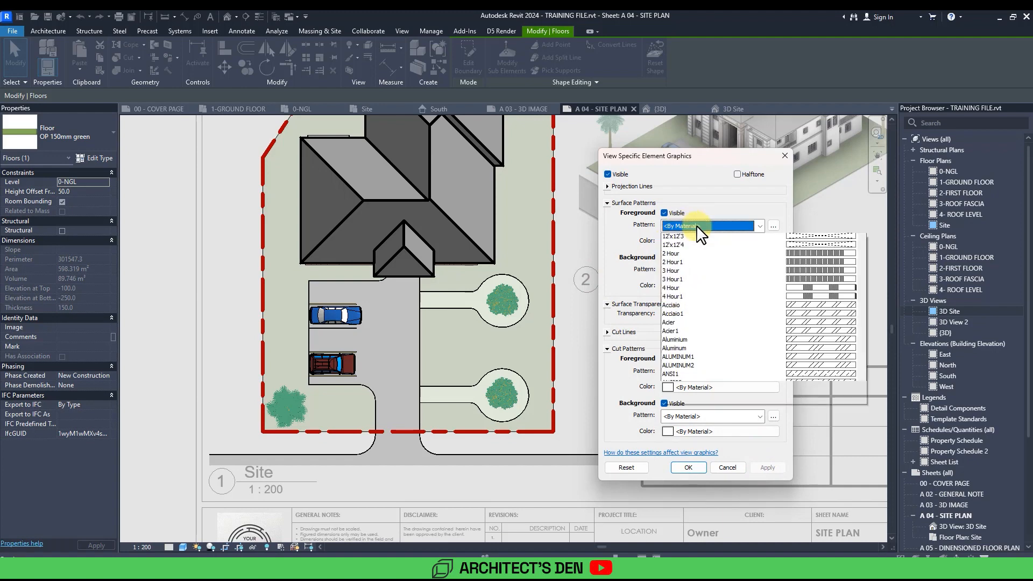
pyautogui.click(815, 479)
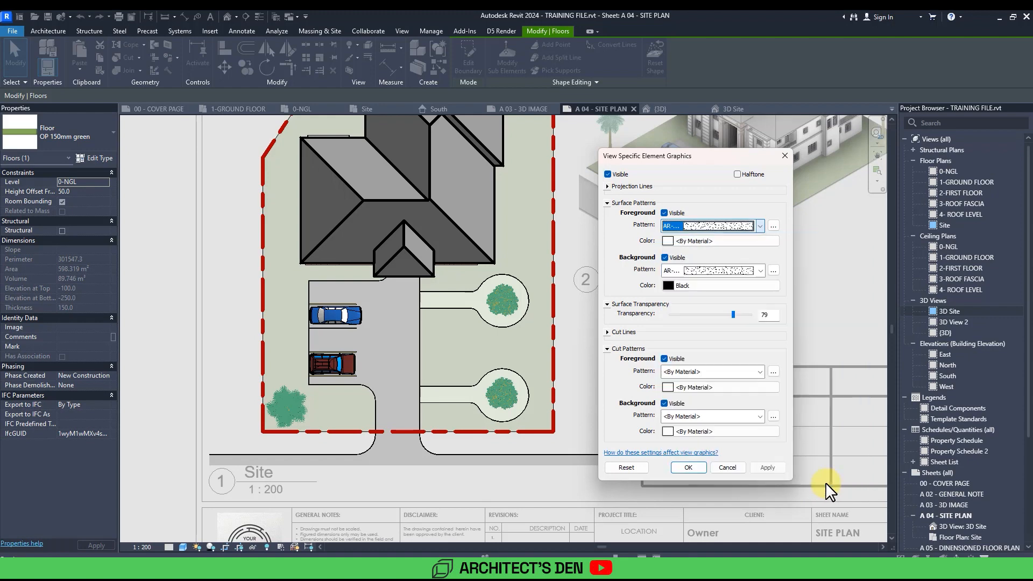
pyautogui.click(776, 467)
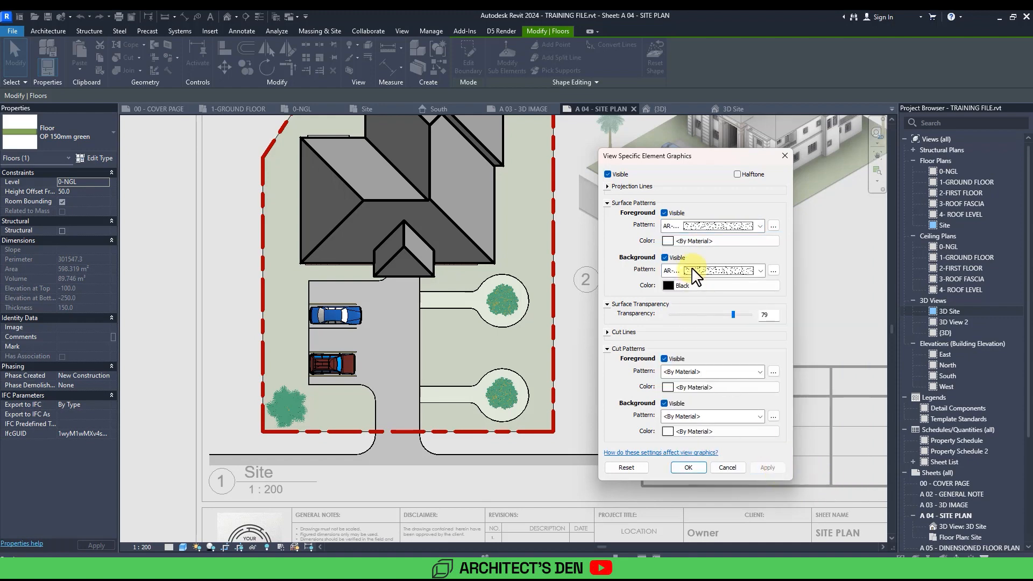
pyautogui.click(668, 241)
pyautogui.click(584, 300)
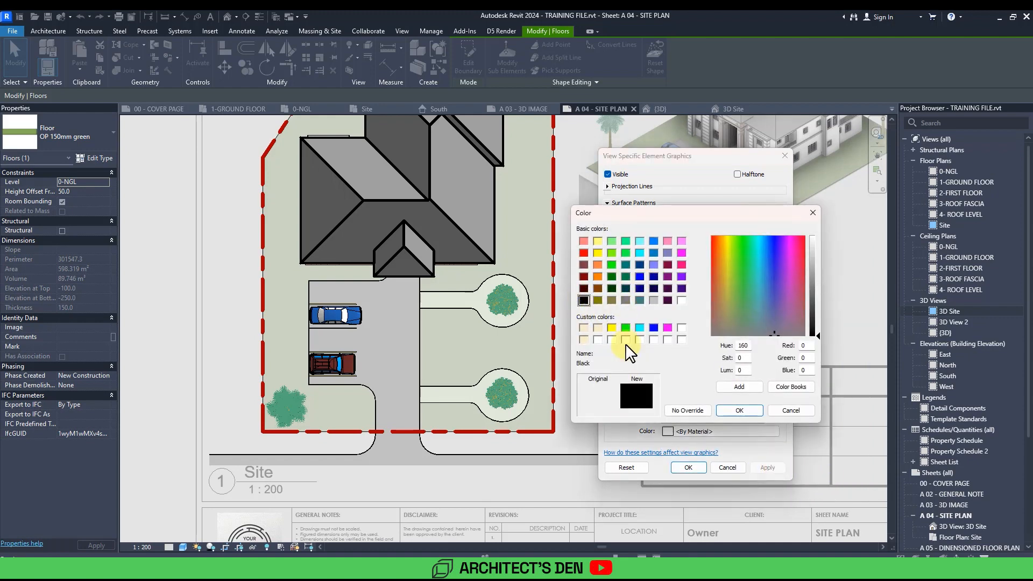
pyautogui.click(737, 410)
pyautogui.click(764, 468)
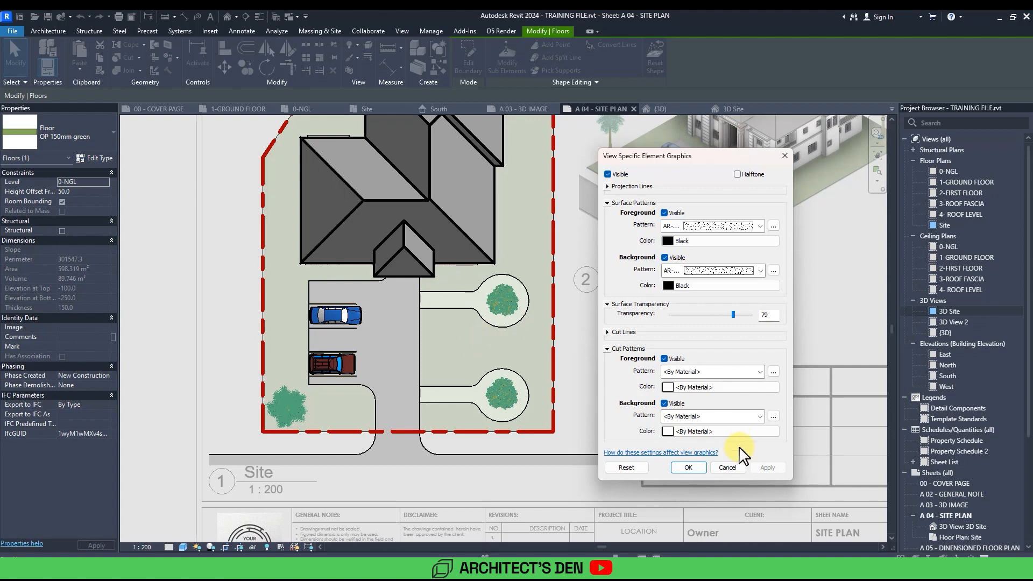
pyautogui.click(690, 467)
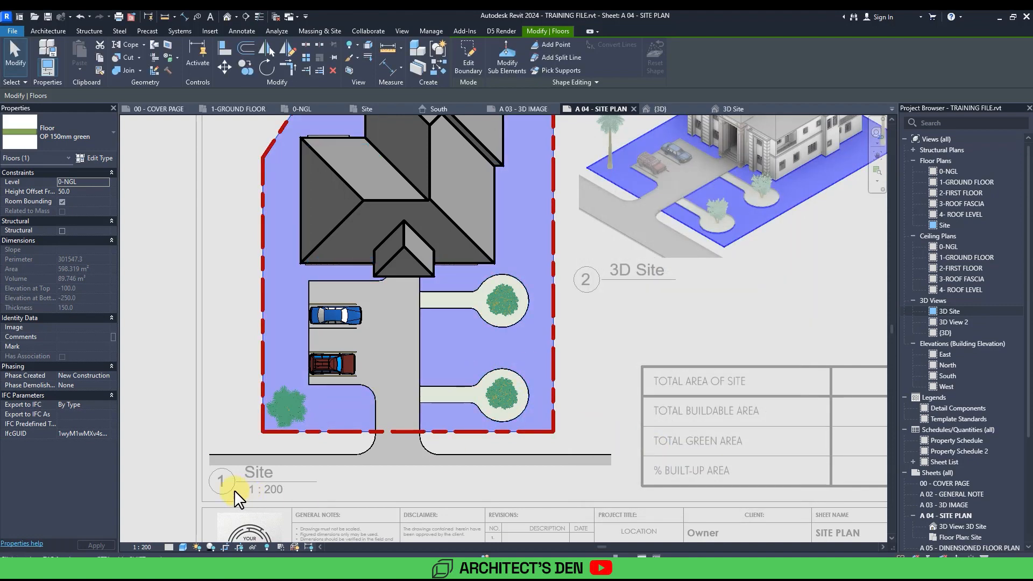
pyautogui.click(183, 462)
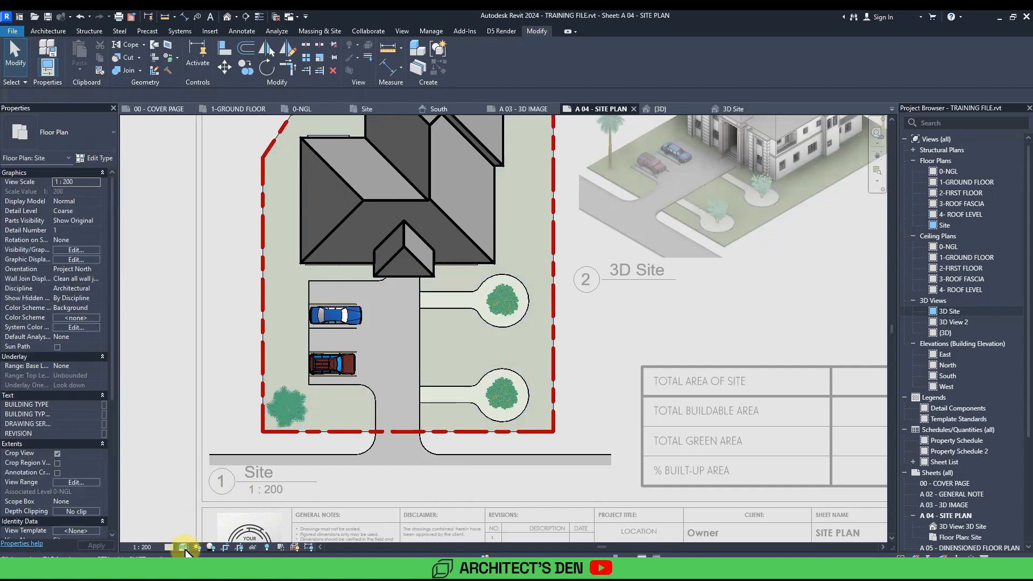
# Step: Try the Wireframe and Hidden Line visual styles on the Site plan view and inspect the floor's speckled pattern up close
pyautogui.click(184, 548)
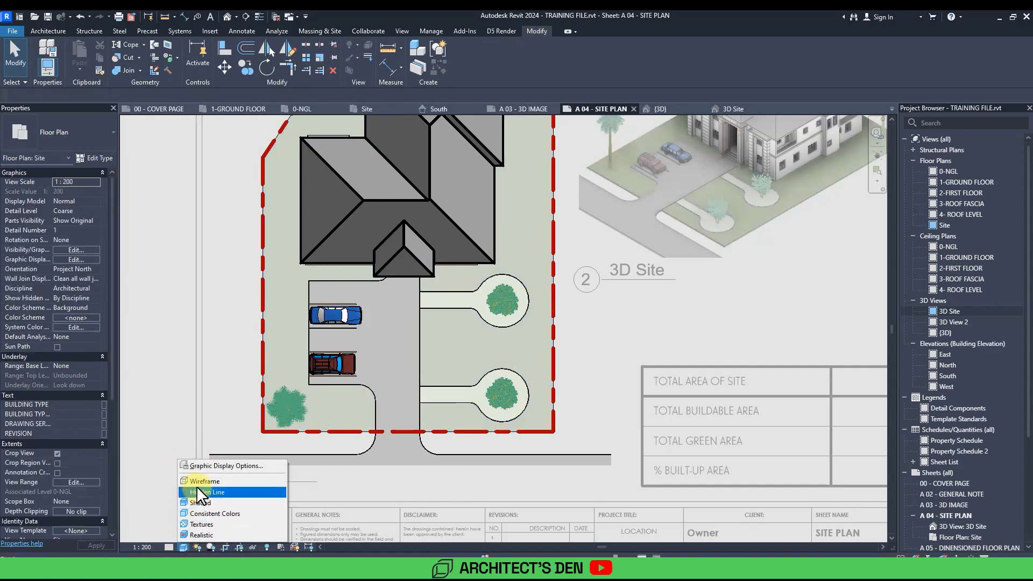
pyautogui.click(197, 490)
pyautogui.click(185, 546)
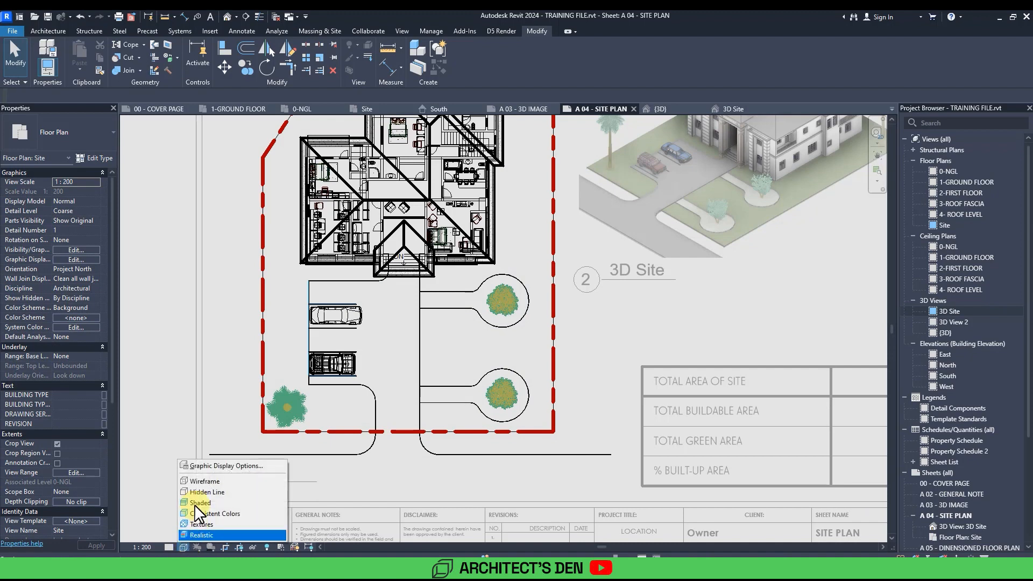
pyautogui.click(196, 490)
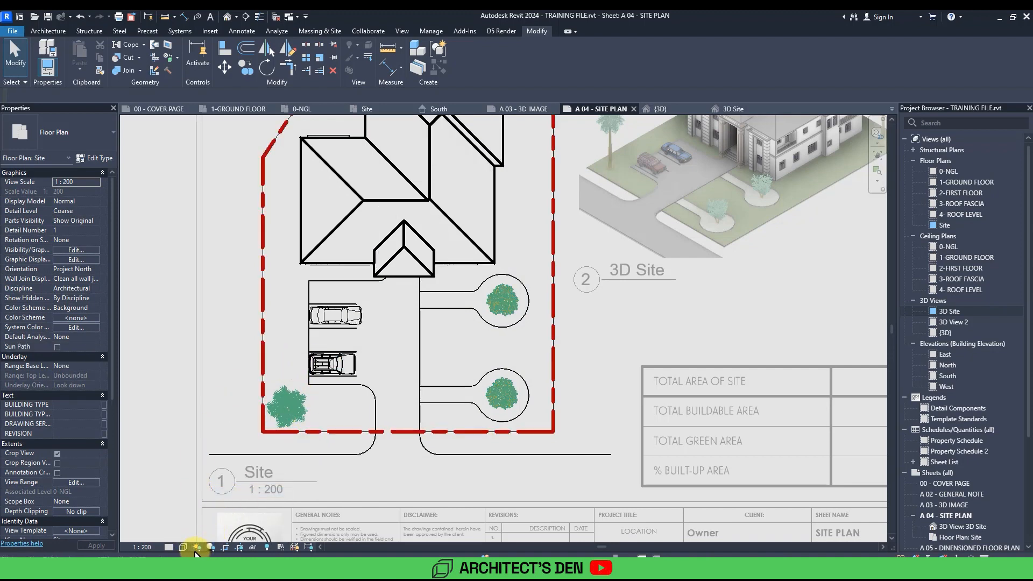
pyautogui.scroll(5, 538, 362)
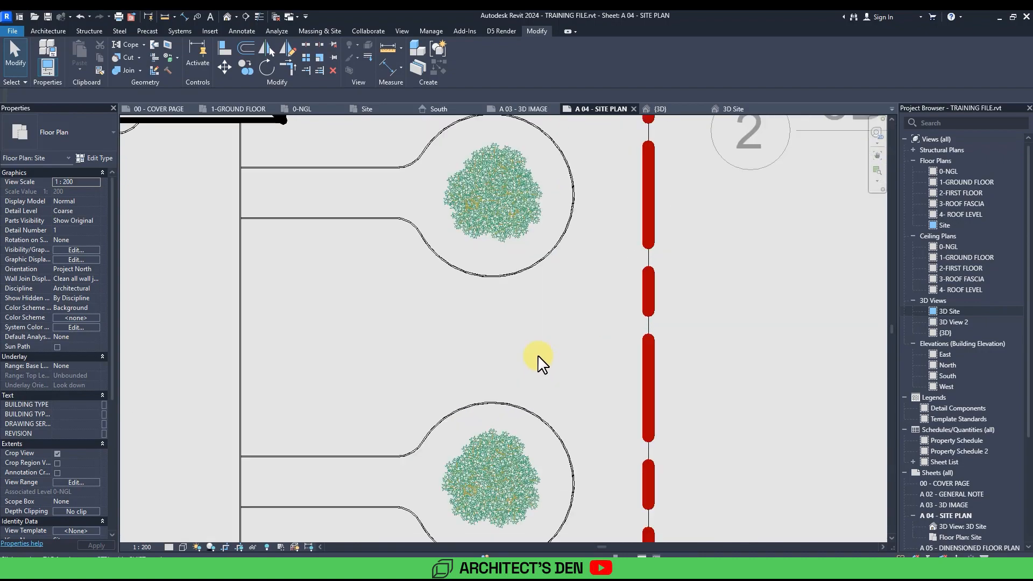
pyautogui.scroll(4, 538, 356)
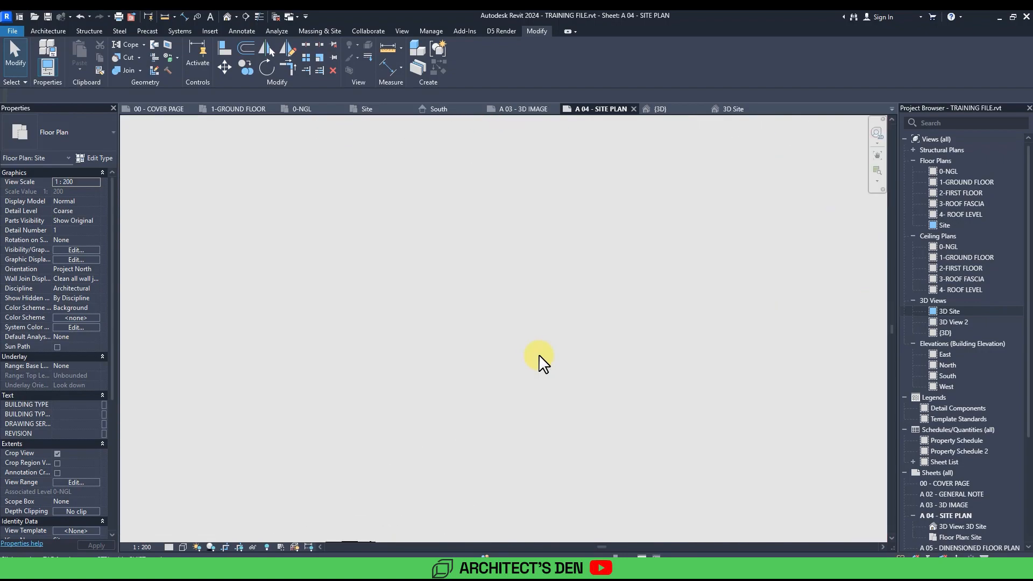
pyautogui.scroll(-2, 538, 356)
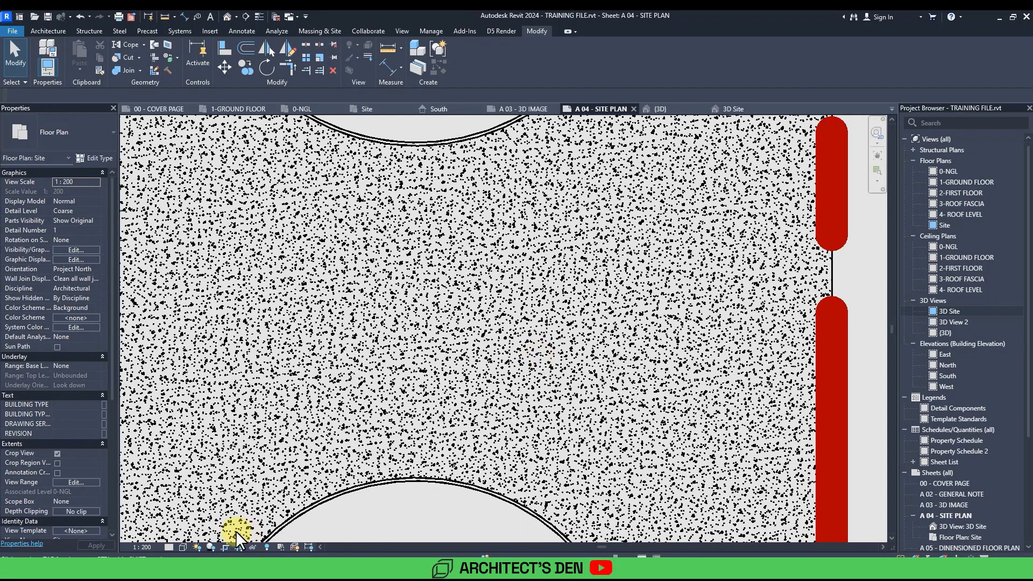
# Step: Try Consistent Colors on the Site plan view and settle on the Shaded visual style
pyautogui.click(183, 547)
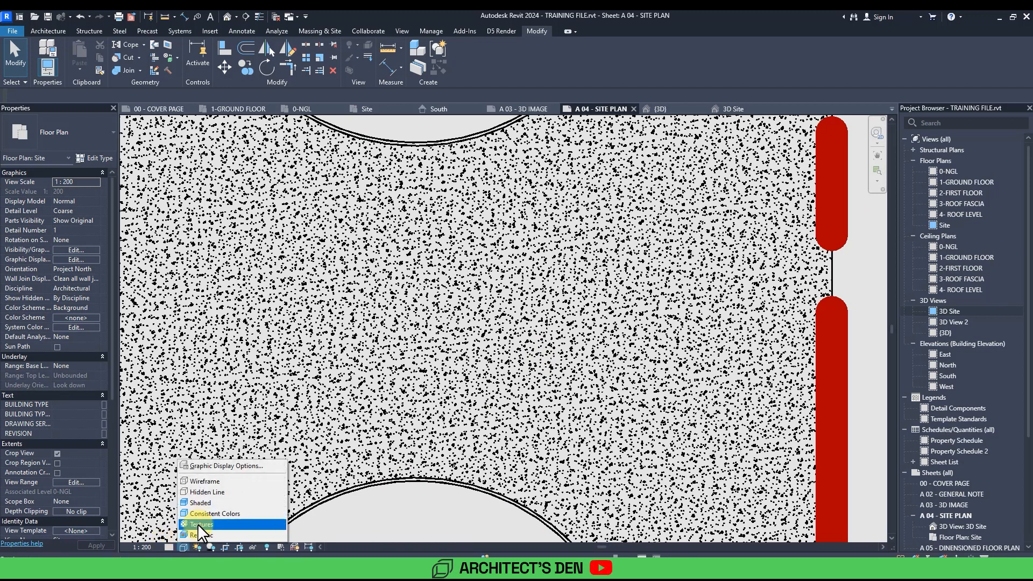
pyautogui.click(203, 514)
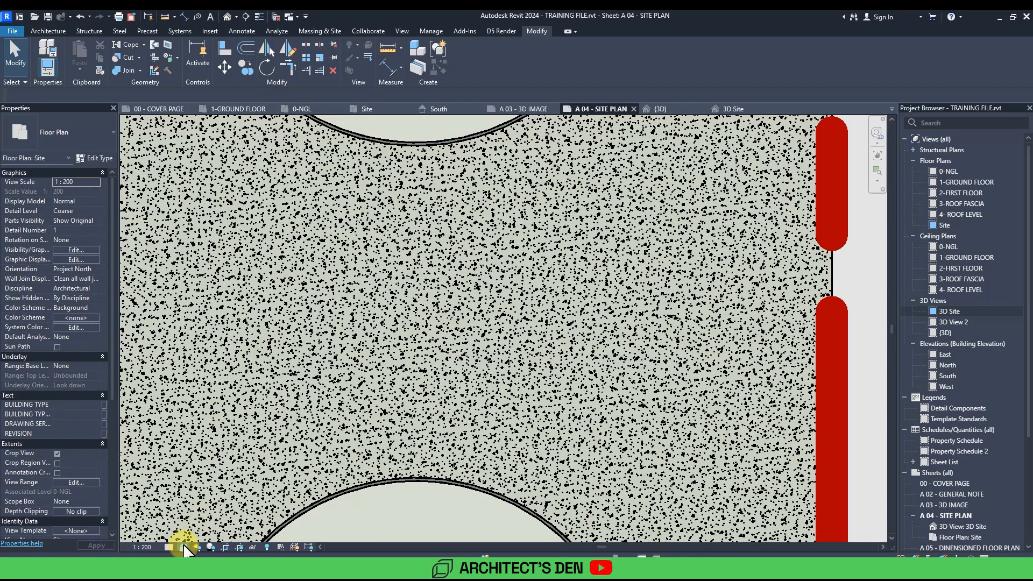
pyautogui.click(183, 547)
pyautogui.click(192, 504)
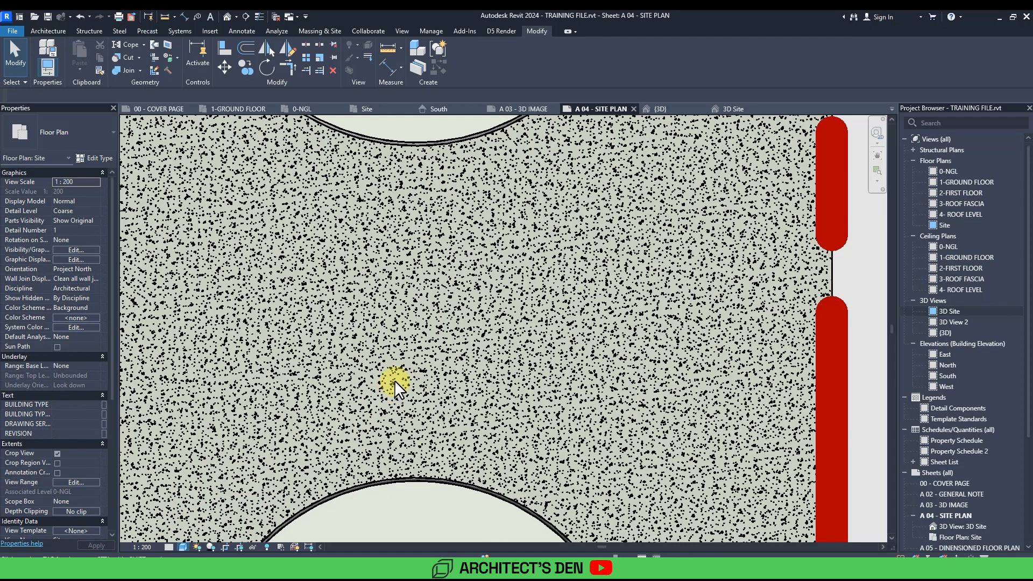
pyautogui.scroll(-4, 384, 417)
pyautogui.moveTo(392, 422)
pyautogui.mouseDown(button='middle')
pyautogui.moveTo(362, 415)
pyautogui.moveTo(475, 388)
pyautogui.mouseUp(button='middle')
pyautogui.scroll(-2, 463, 379)
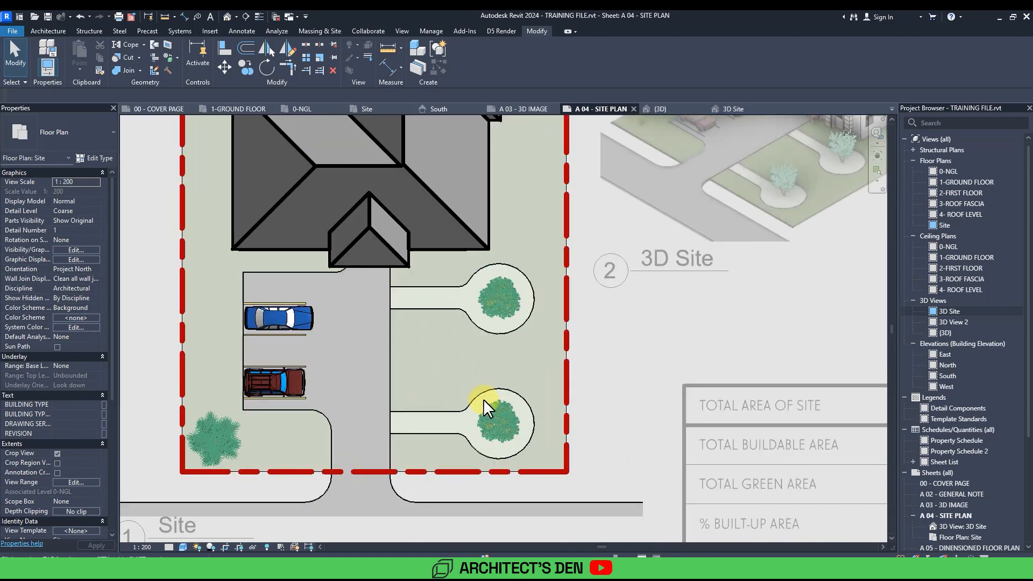
# Step: Reopen the green floor's element graphics override in the Site view and set its surface foreground pattern to <By Material>
pyautogui.click(395, 397)
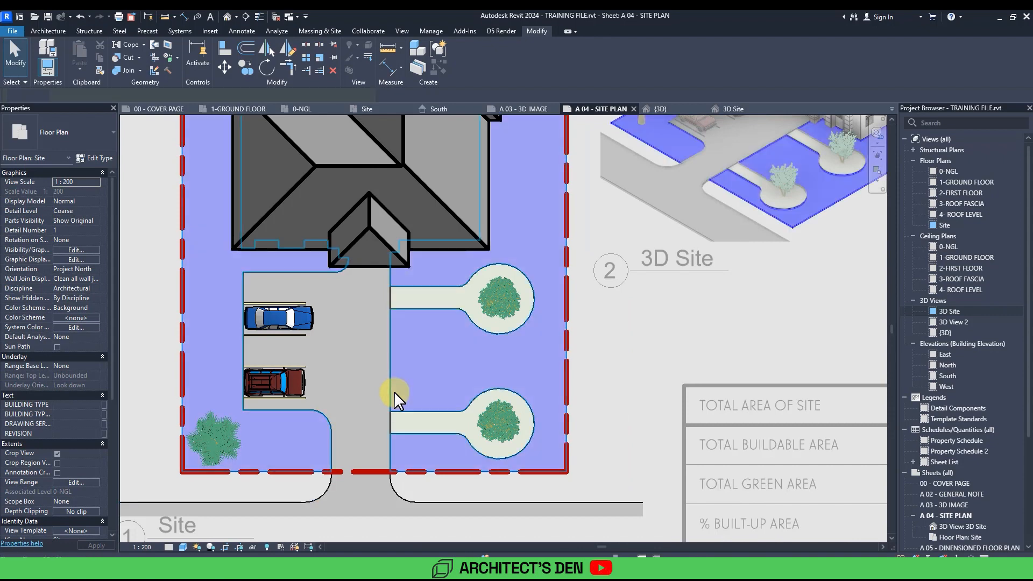
pyautogui.rightClick(397, 390)
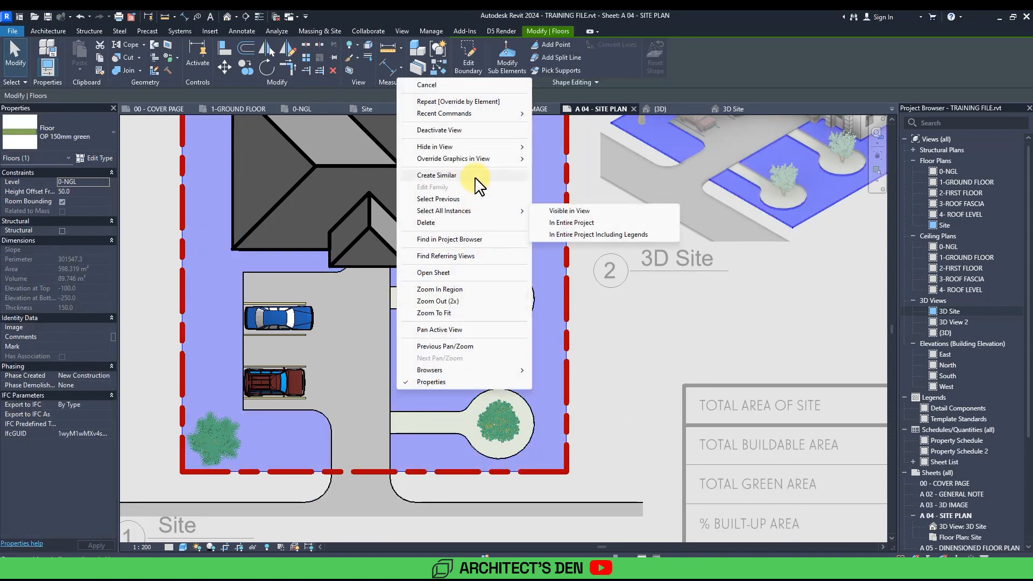
pyautogui.moveTo(483, 160)
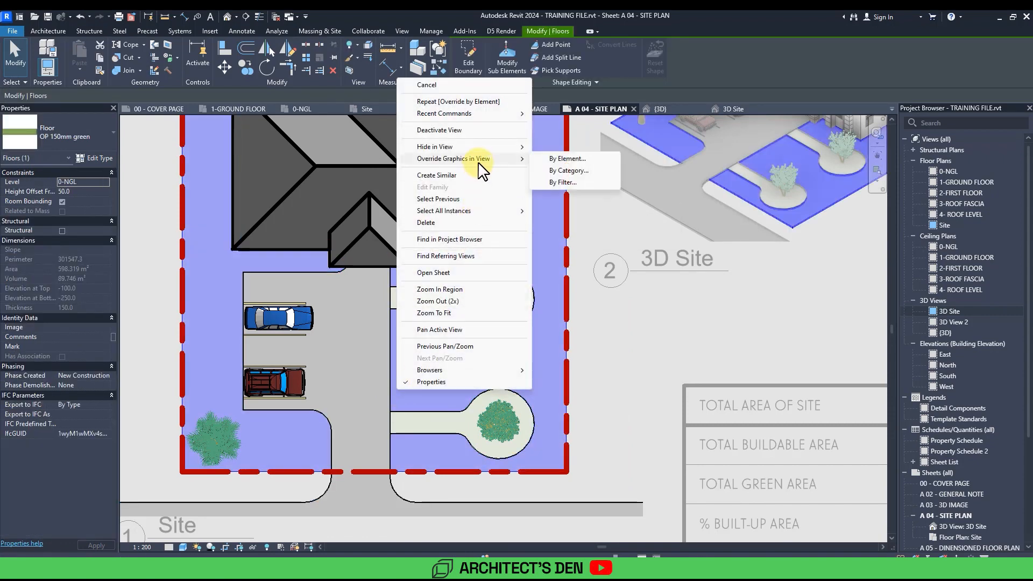
pyautogui.click(565, 159)
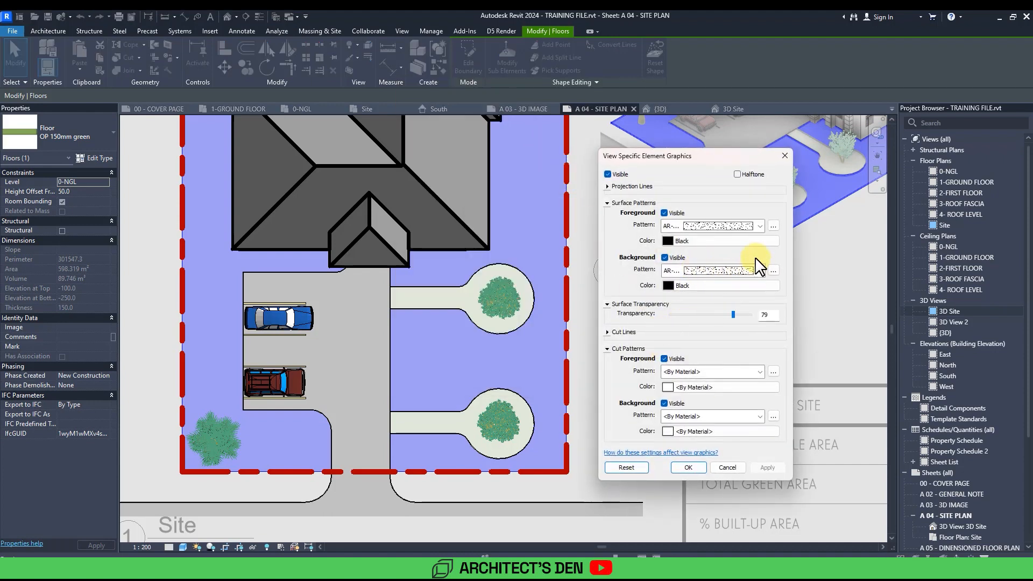
pyautogui.click(773, 225)
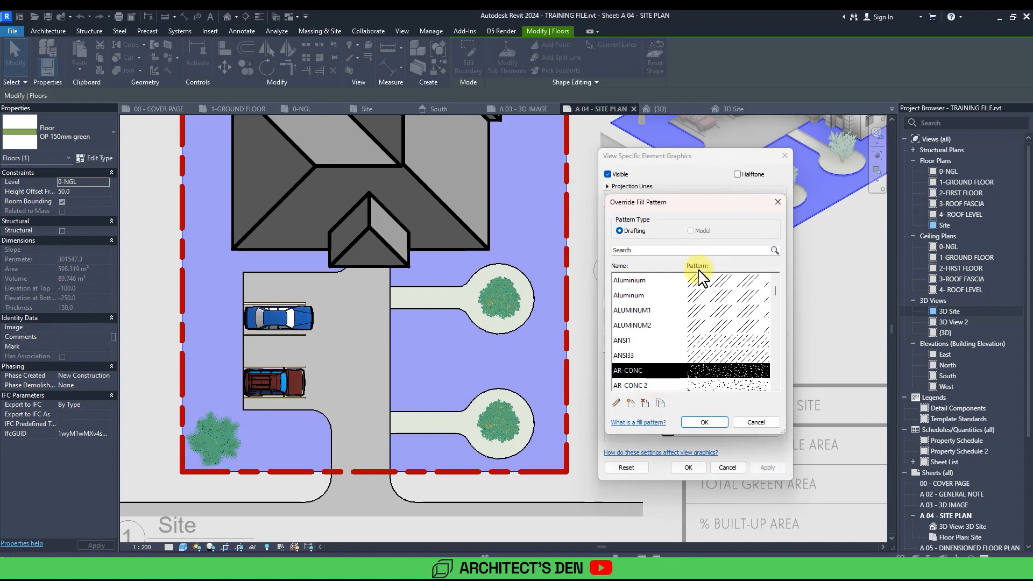
pyautogui.click(778, 203)
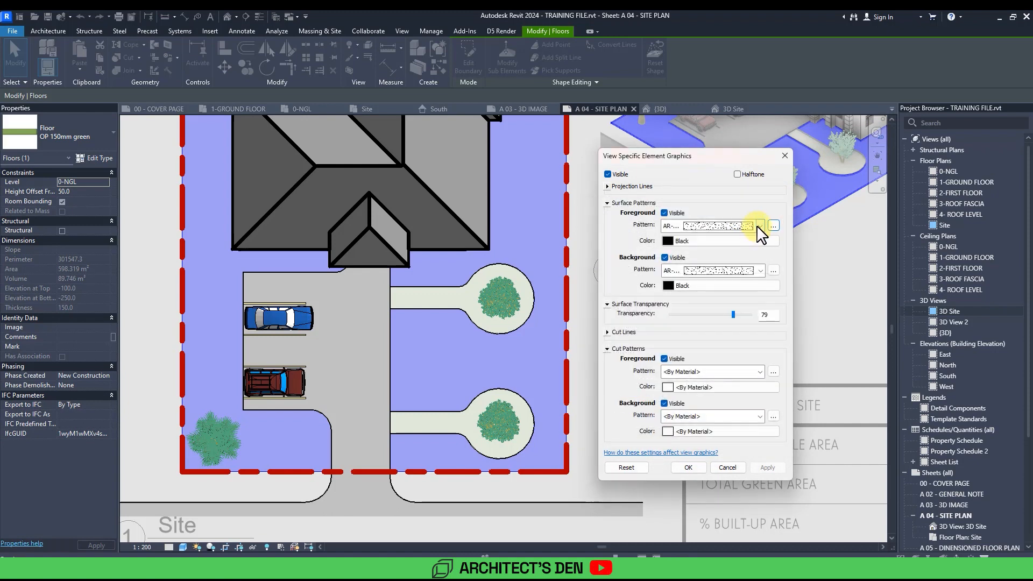
pyautogui.click(760, 226)
pyautogui.scroll(10, 699, 253)
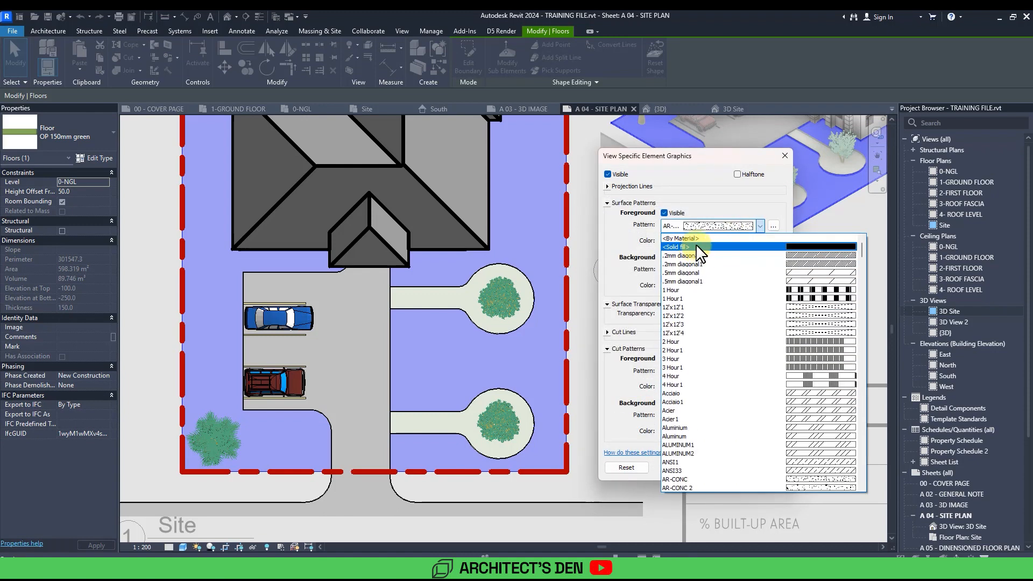
pyautogui.click(692, 238)
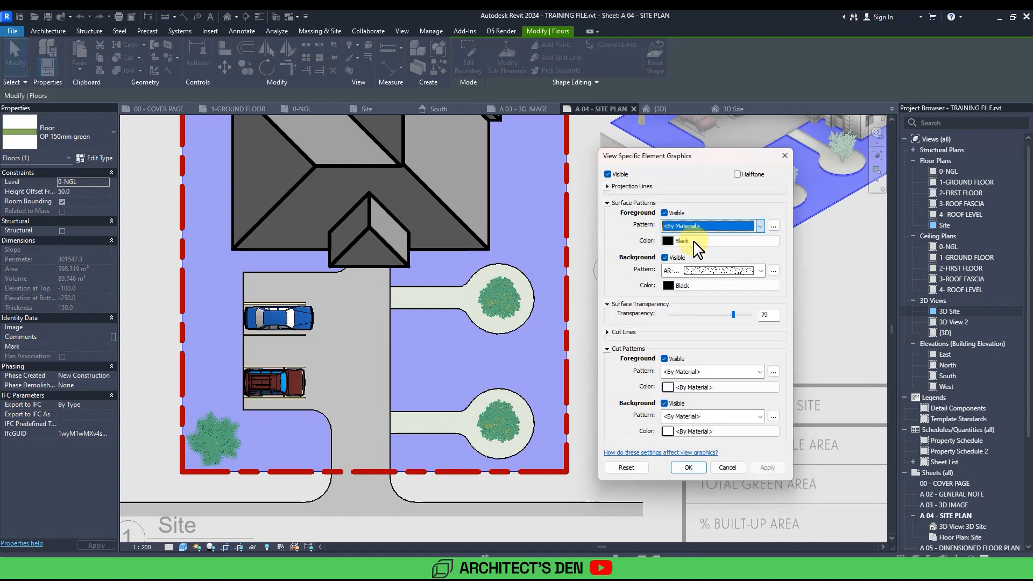
# Step: Try rescaling the AR-CONC1 background pattern, starting with an import scale of 0.05, and apply it to the green floor
pyautogui.click(772, 270)
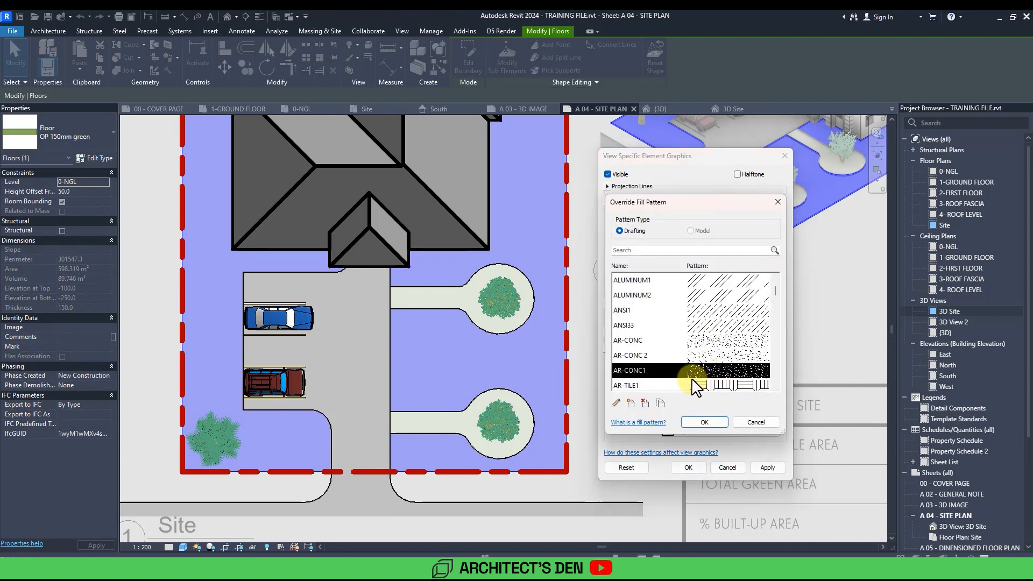
pyautogui.click(616, 403)
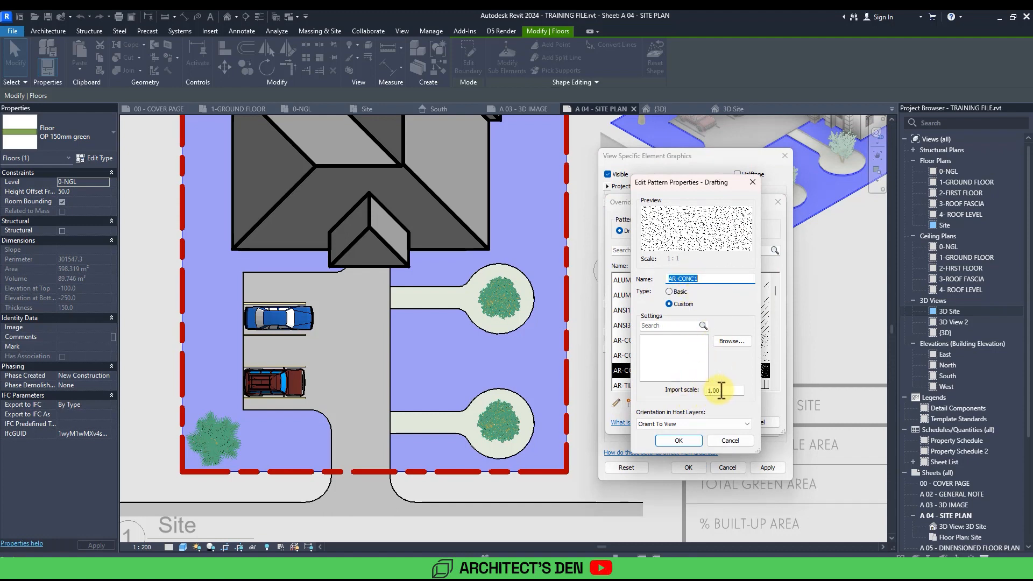
pyautogui.doubleClick(722, 391)
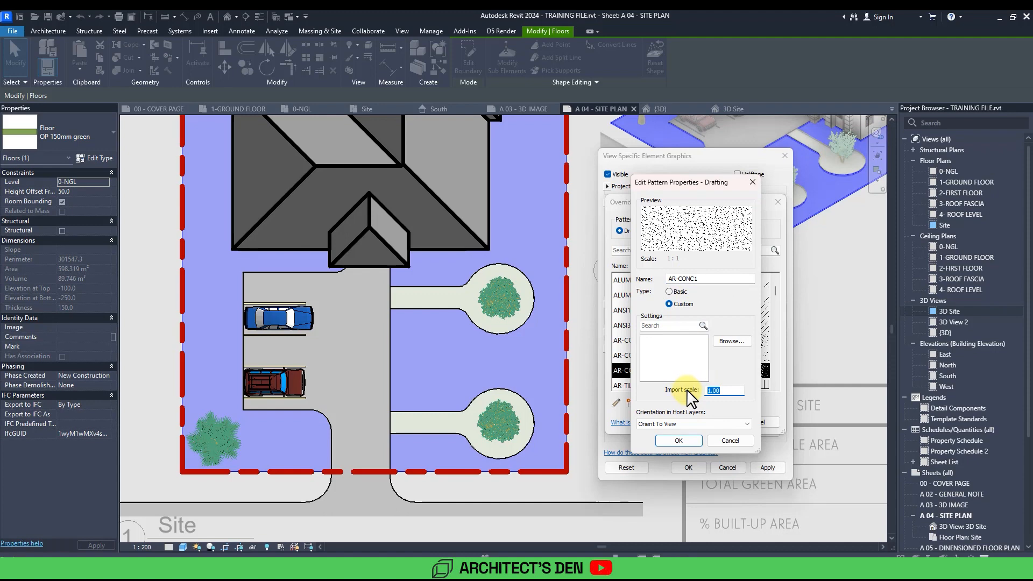
pyautogui.write('0.05')
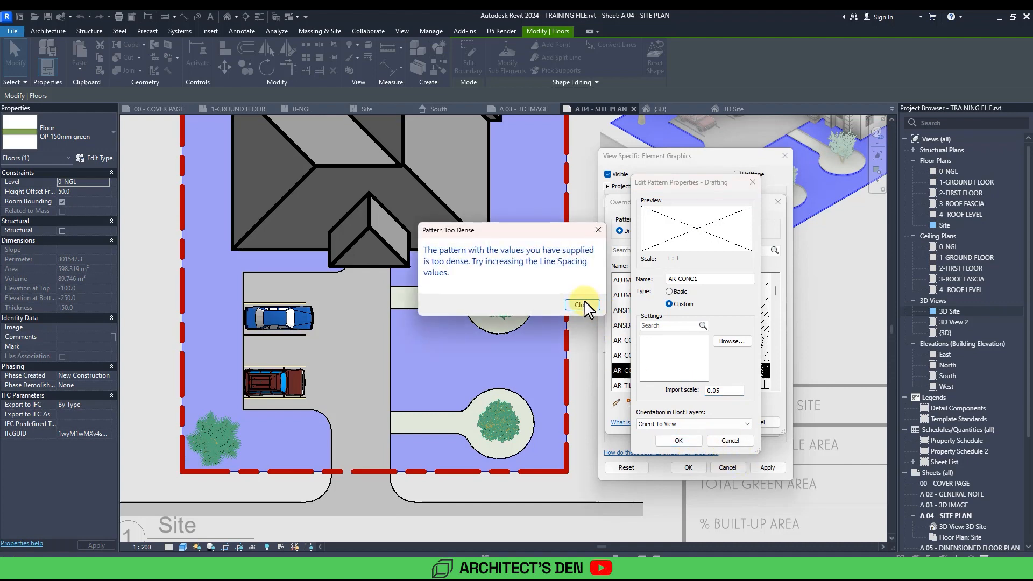
pyautogui.click(583, 304)
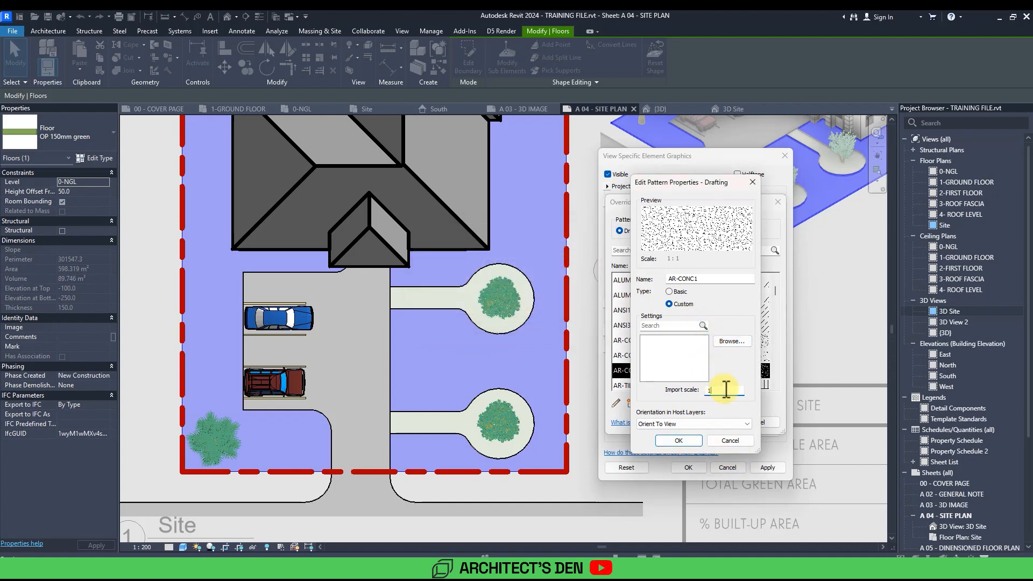
pyautogui.click(679, 440)
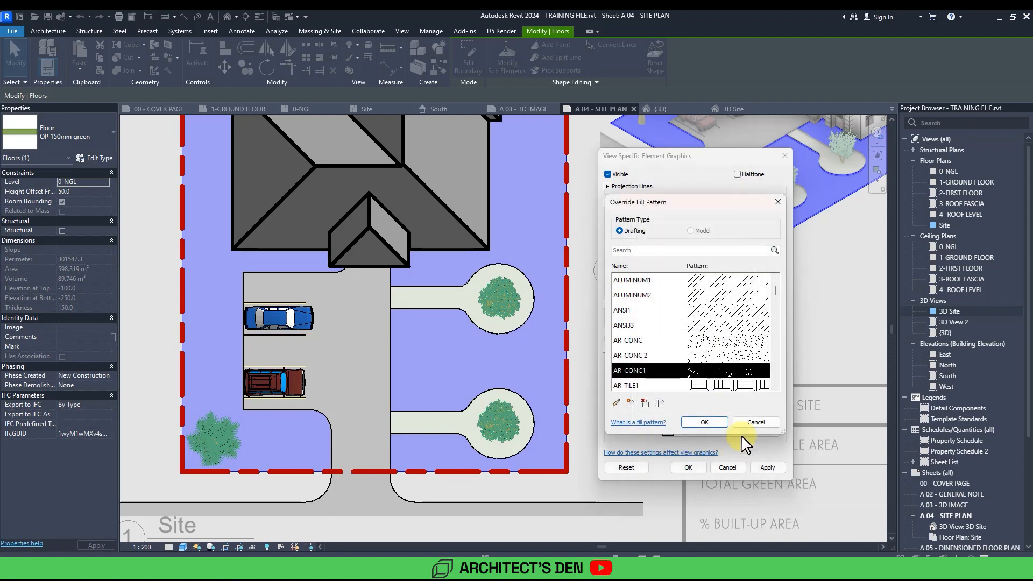
pyautogui.click(704, 422)
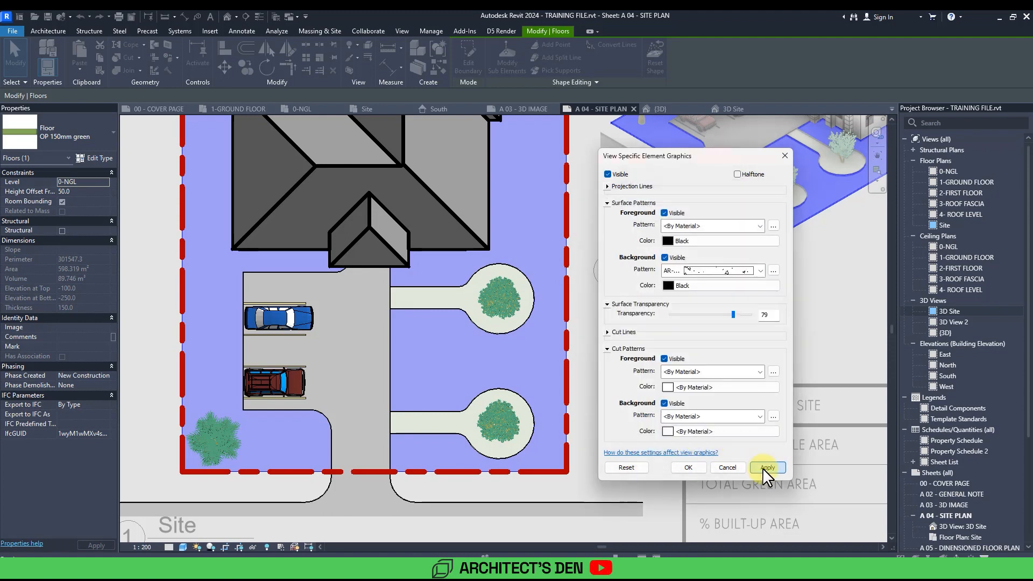
pyautogui.click(765, 467)
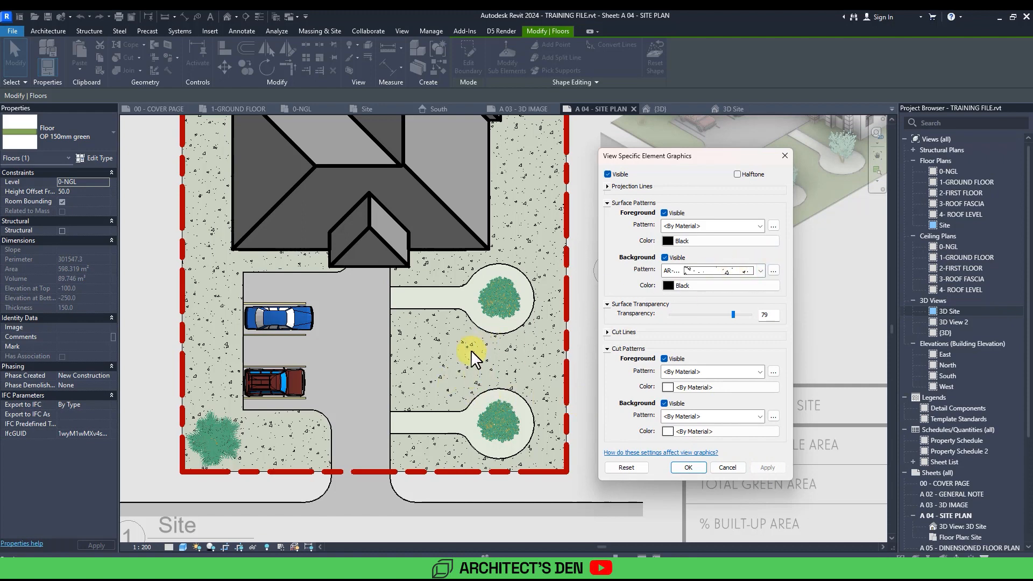
# Step: Set the green floor's surface background pattern override to Gypsum-Plaster and apply it
pyautogui.click(721, 270)
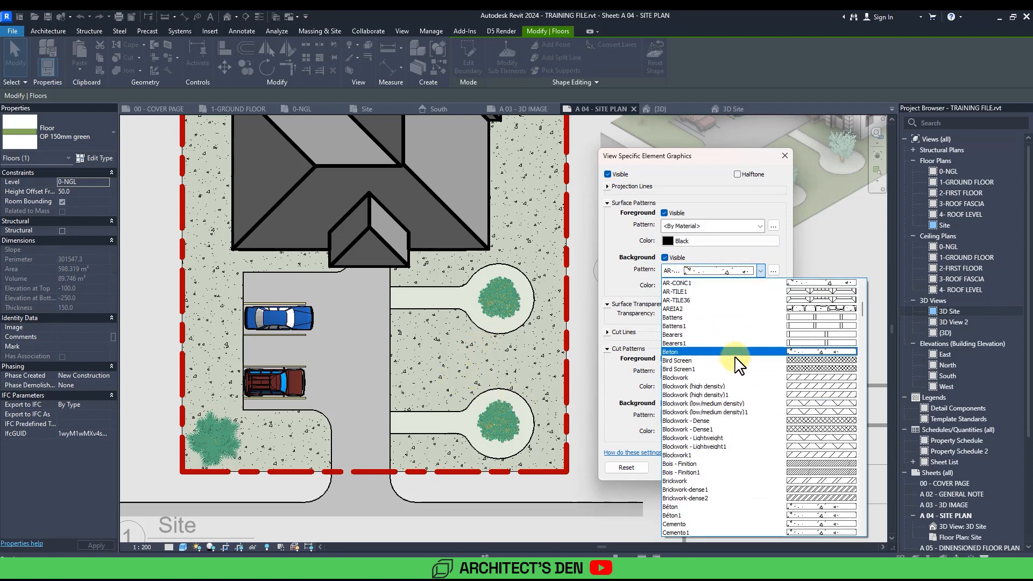
pyautogui.scroll(-10, 765, 425)
pyautogui.scroll(-6, 769, 430)
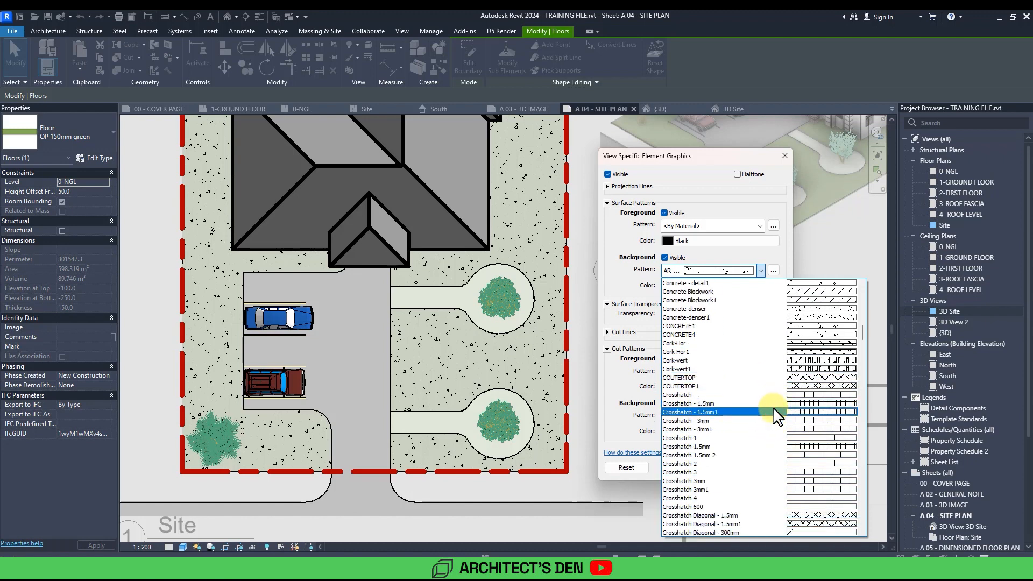
pyautogui.scroll(-10, 784, 428)
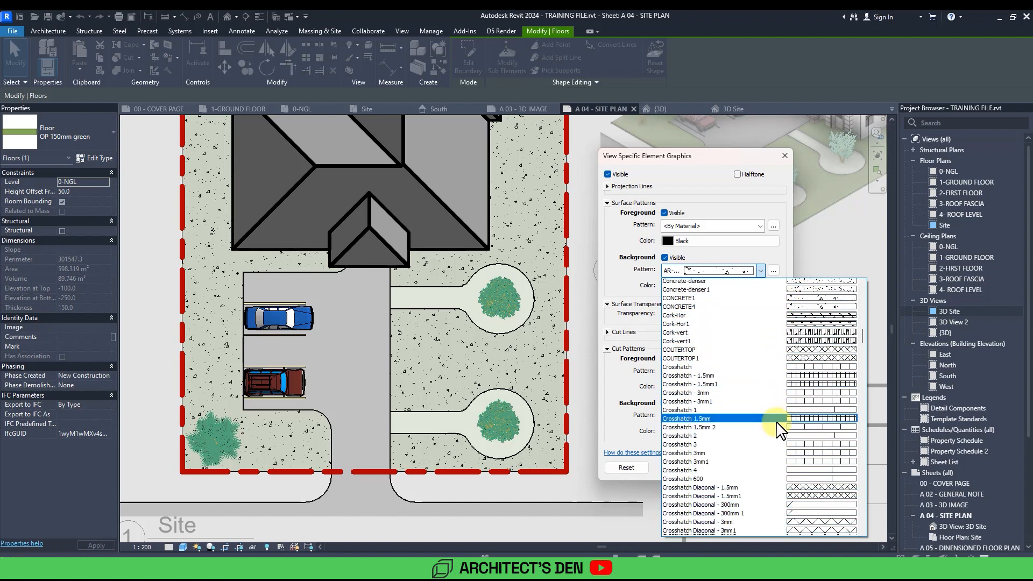
pyautogui.scroll(-10, 783, 439)
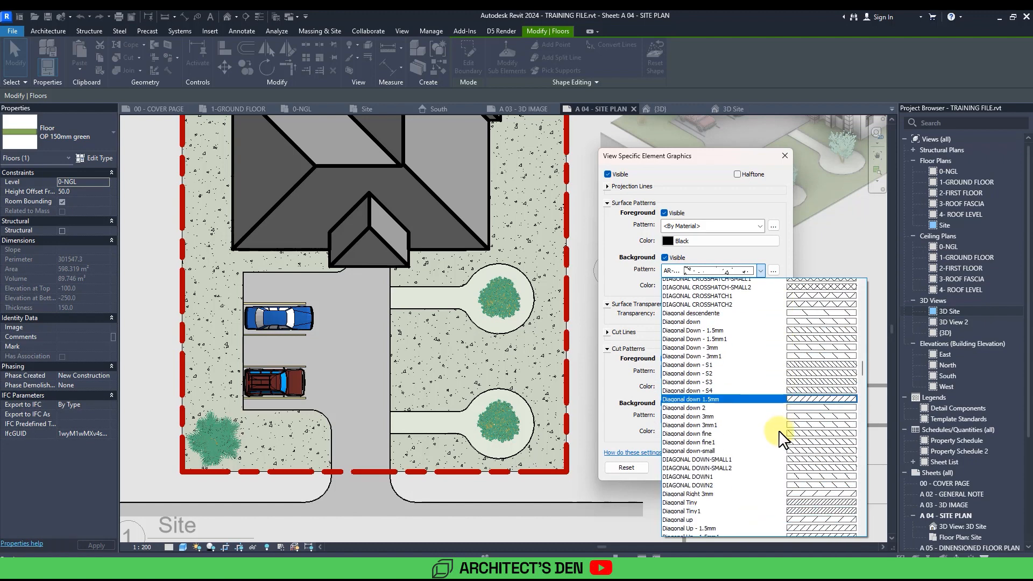
pyautogui.scroll(-15, 783, 438)
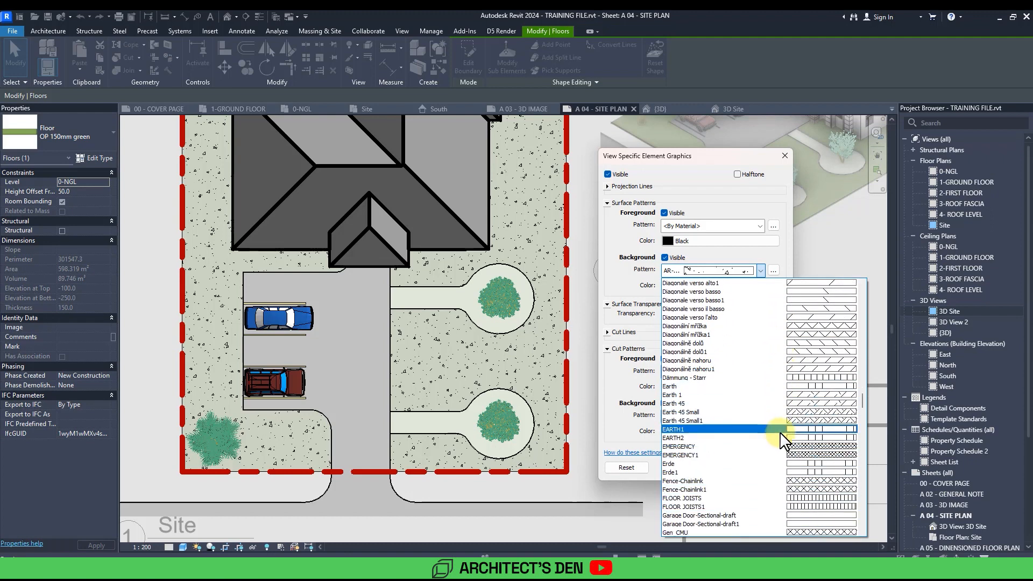
pyautogui.scroll(-6, 783, 438)
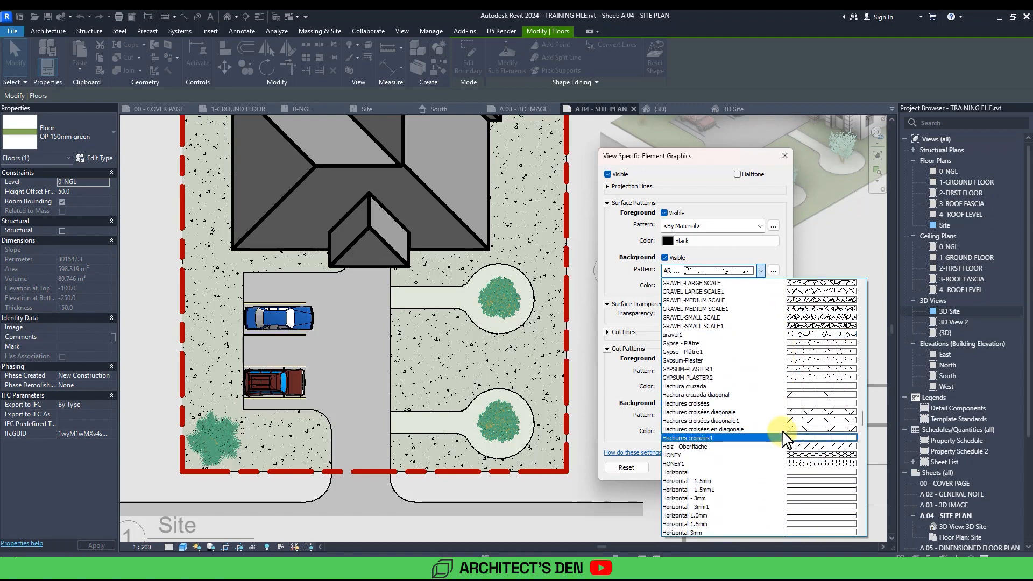
pyautogui.click(796, 362)
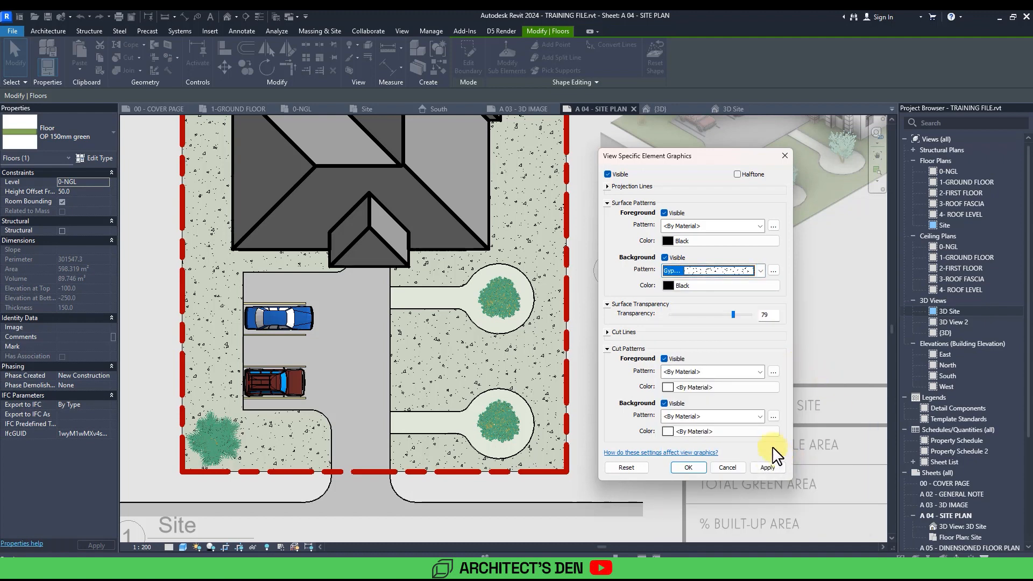
pyautogui.click(764, 466)
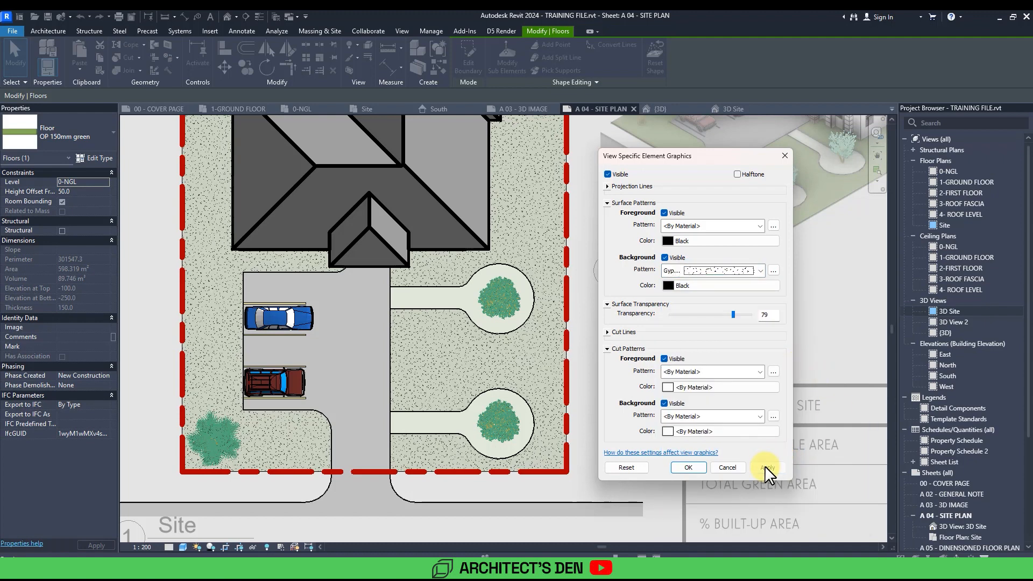
# Step: Enlarge the Gypsum-Plaster pattern through its import scale, accept the green floor's override and clear the selection
pyautogui.click(774, 270)
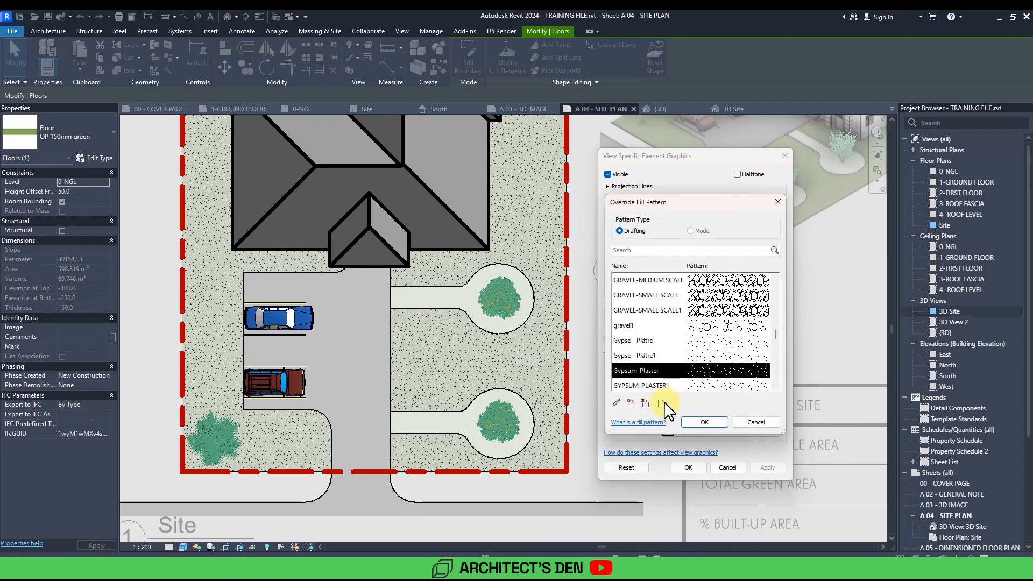
pyautogui.click(617, 404)
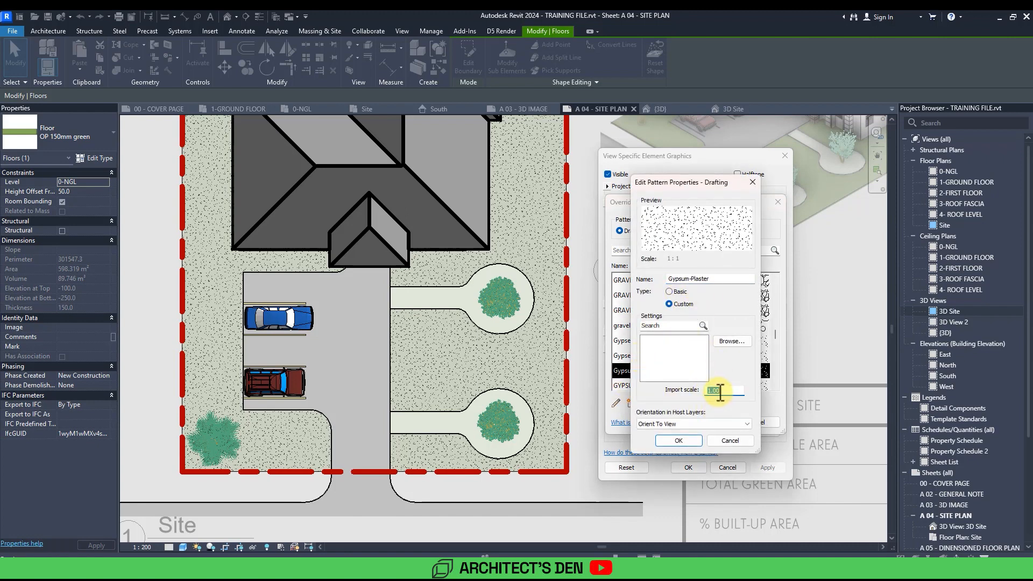
pyautogui.click(681, 440)
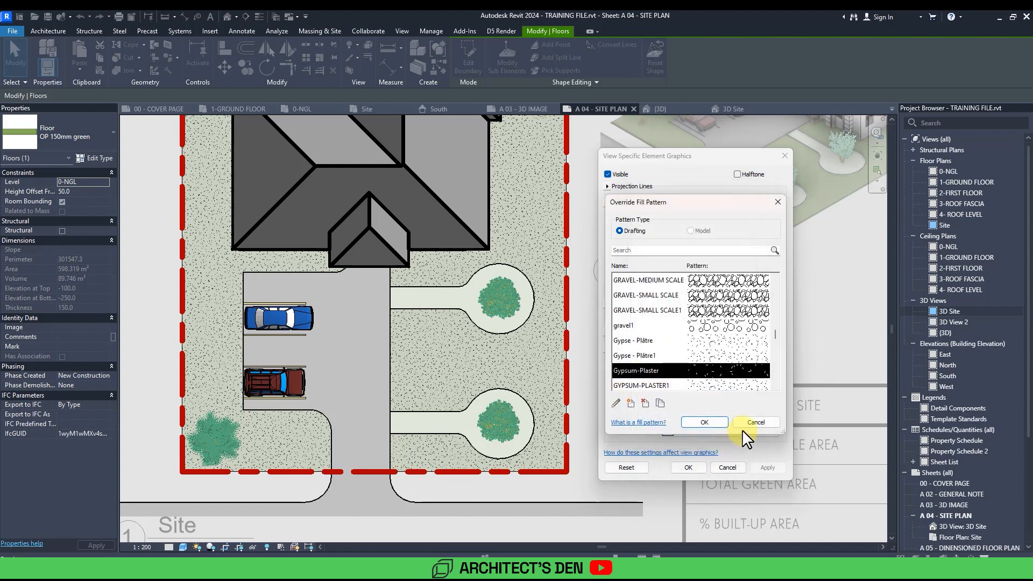
pyautogui.click(705, 424)
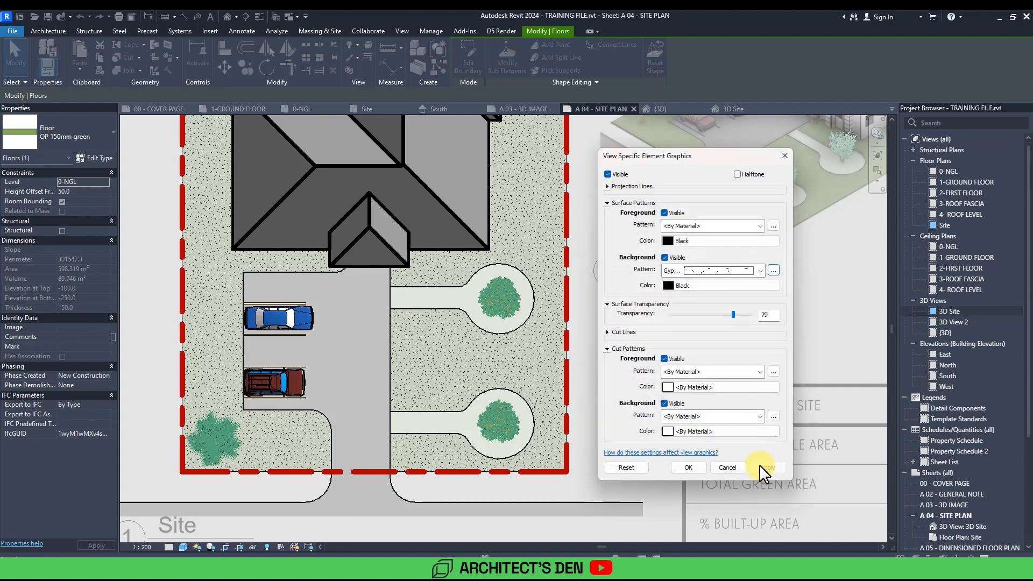
pyautogui.click(688, 467)
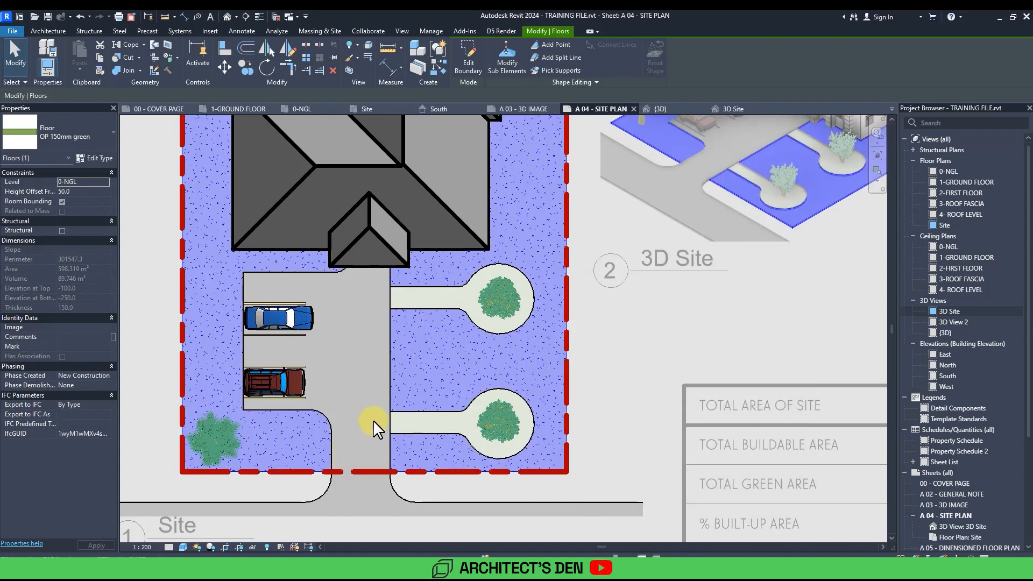
pyautogui.click(607, 392)
# Step: Select the interlocking-tiles driveway floor in the Site view and open its element graphics override
pyautogui.scroll(-3, 605, 390)
pyautogui.scroll(2, 603, 384)
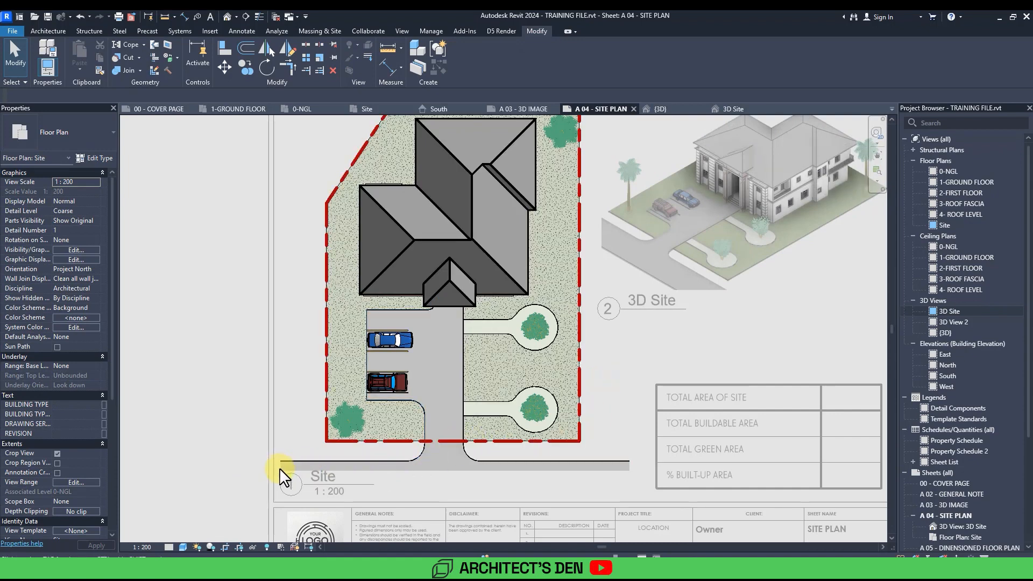
pyautogui.click(417, 313)
pyautogui.scroll(3, 416, 312)
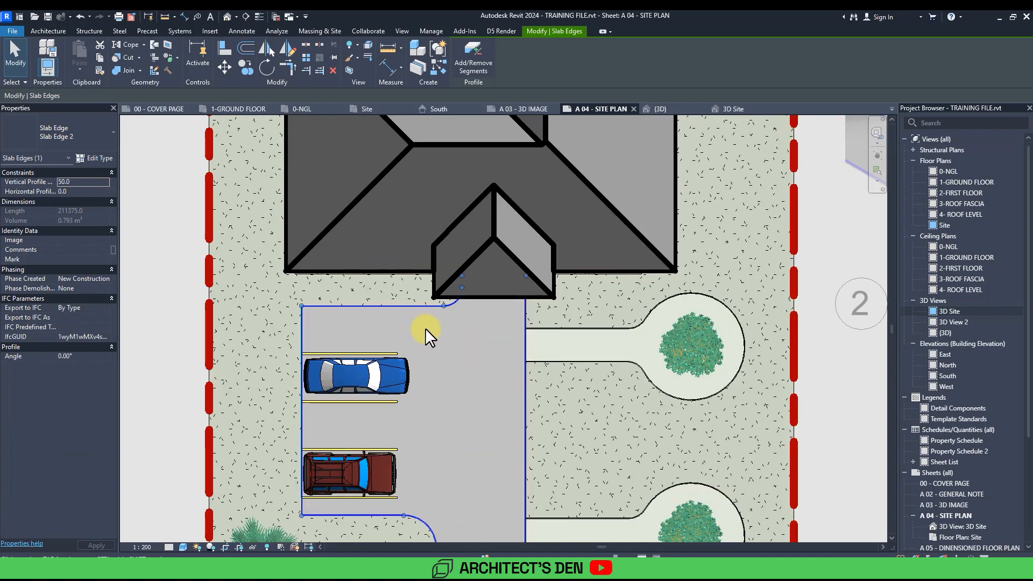
pyautogui.press('Escape')
pyautogui.click(414, 308)
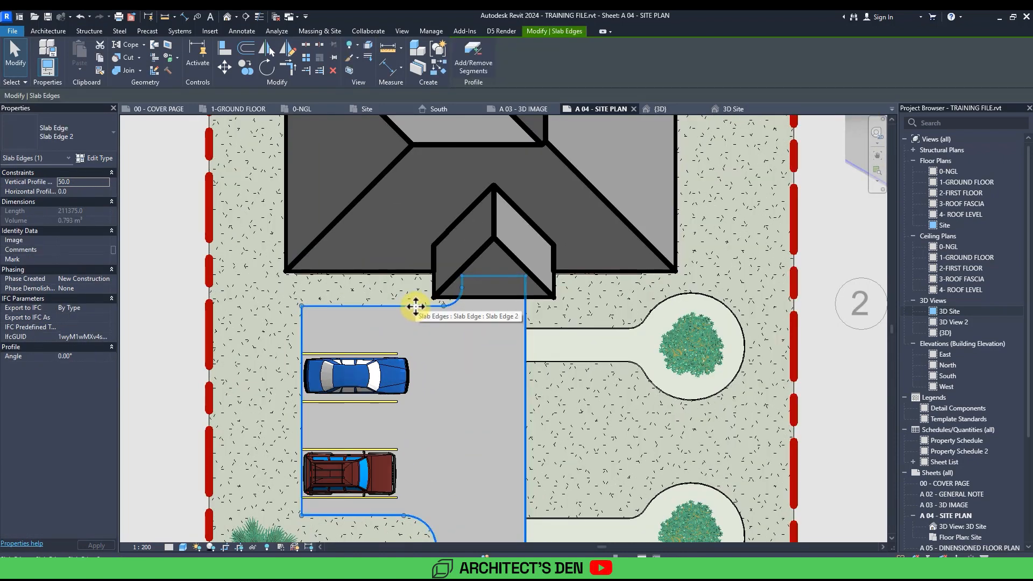
pyautogui.press('Tab')
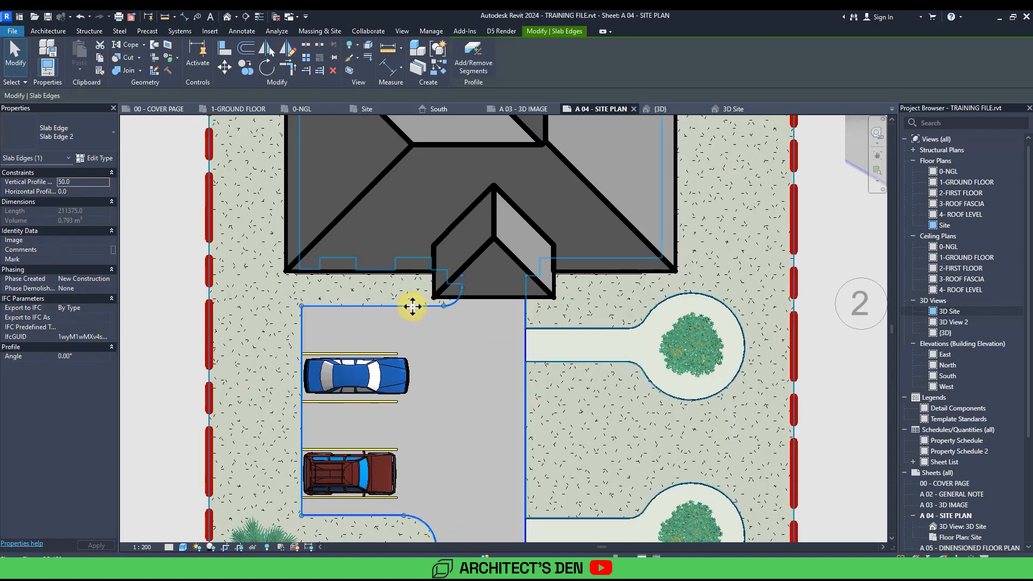
pyautogui.click(423, 317)
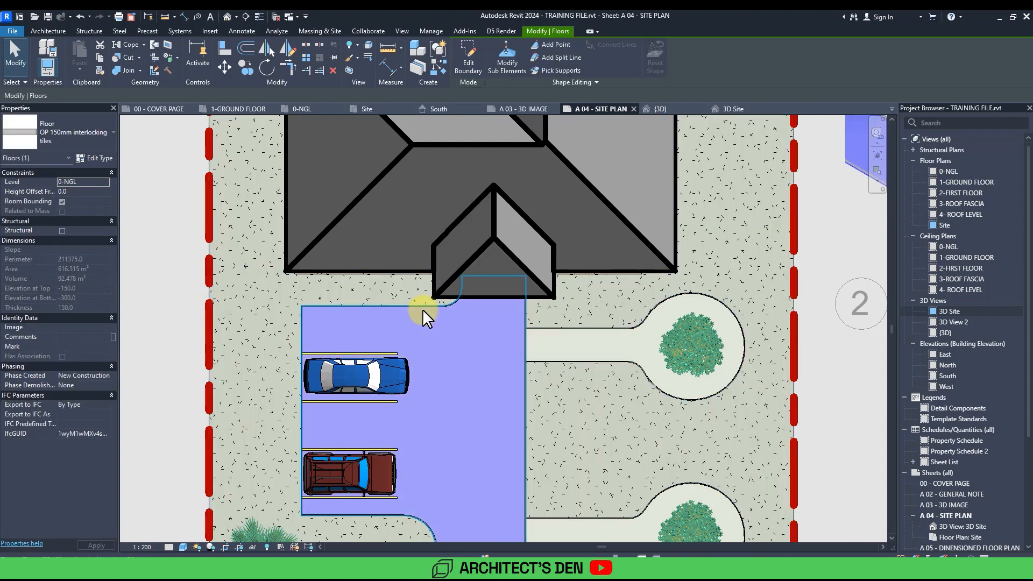
pyautogui.rightClick(427, 326)
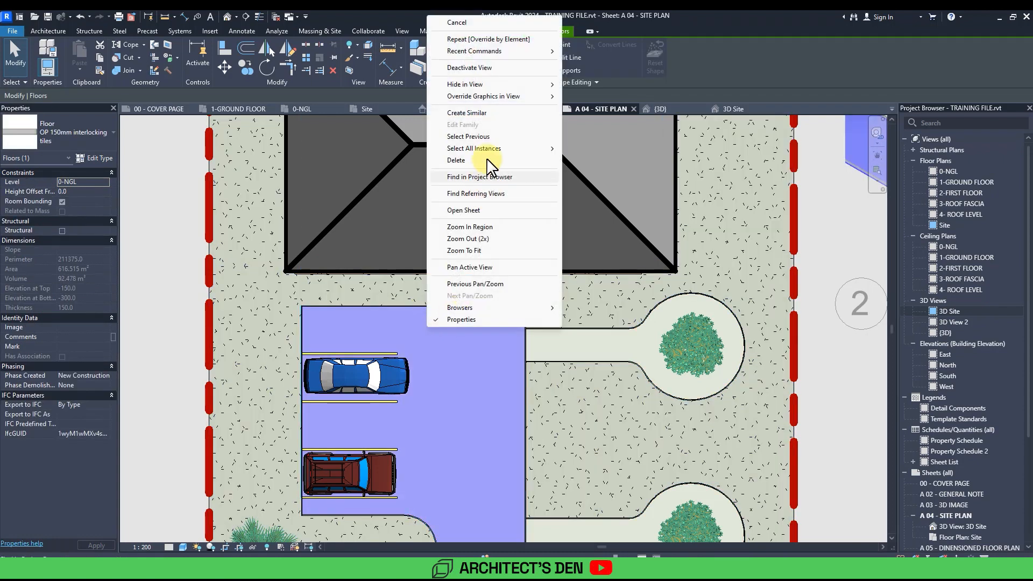
pyautogui.moveTo(500, 97)
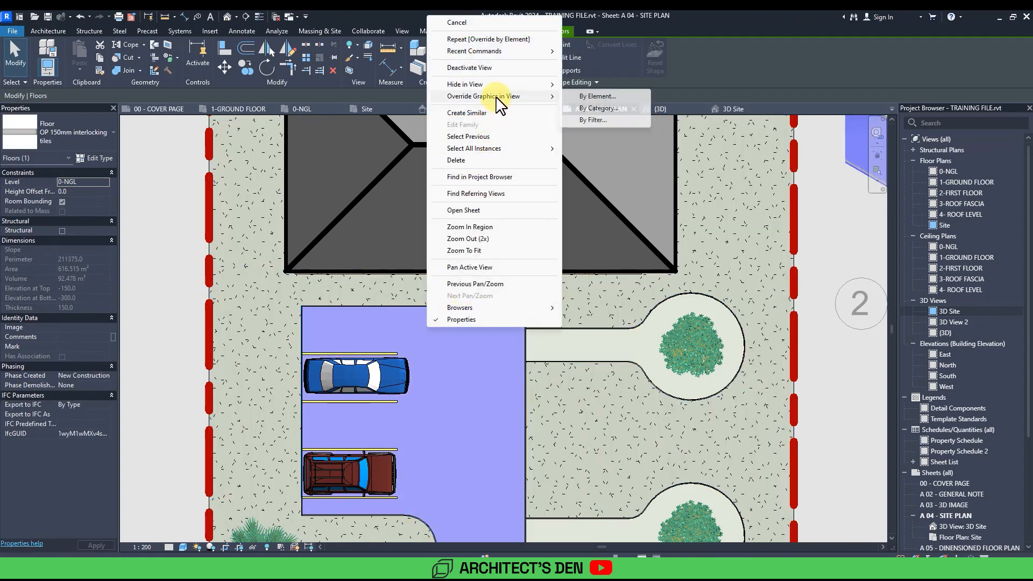
pyautogui.click(598, 97)
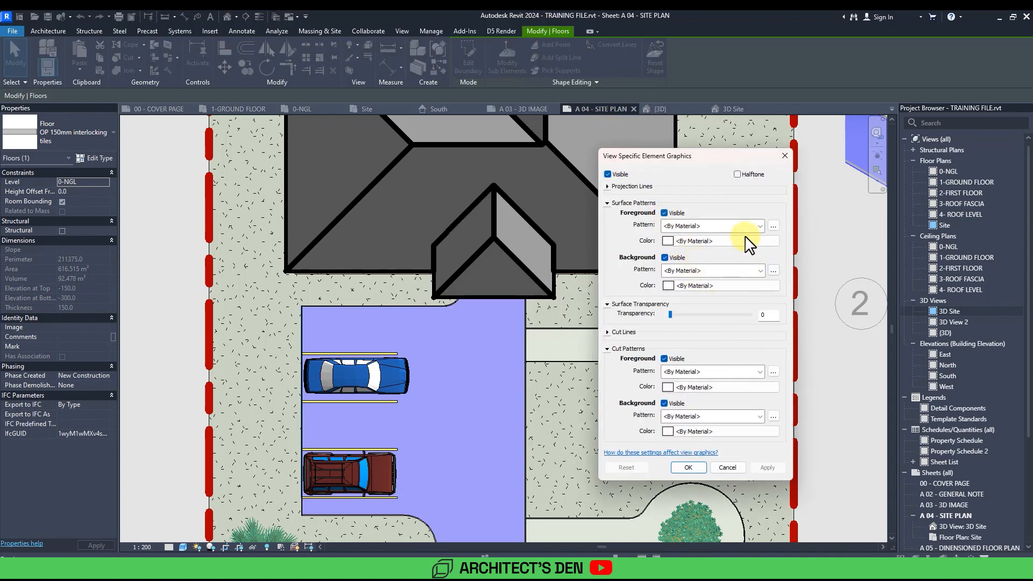
# Step: Try GRAVEL-SMALL SCALE as the driveway floor's surface foreground pattern override and apply it
pyautogui.click(774, 227)
pyautogui.scroll(-6, 721, 347)
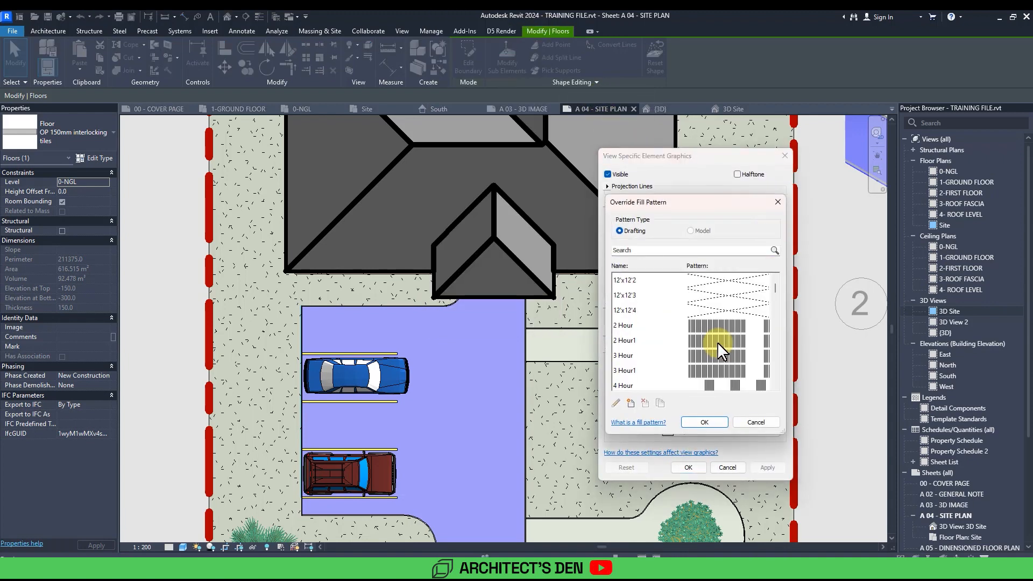
pyautogui.scroll(-10, 724, 357)
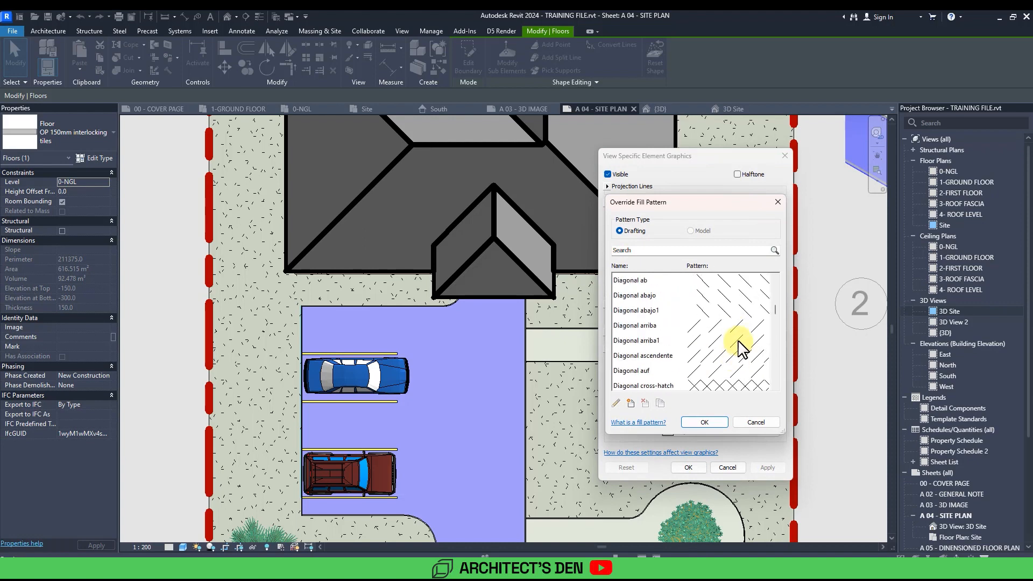
pyautogui.scroll(-10, 744, 356)
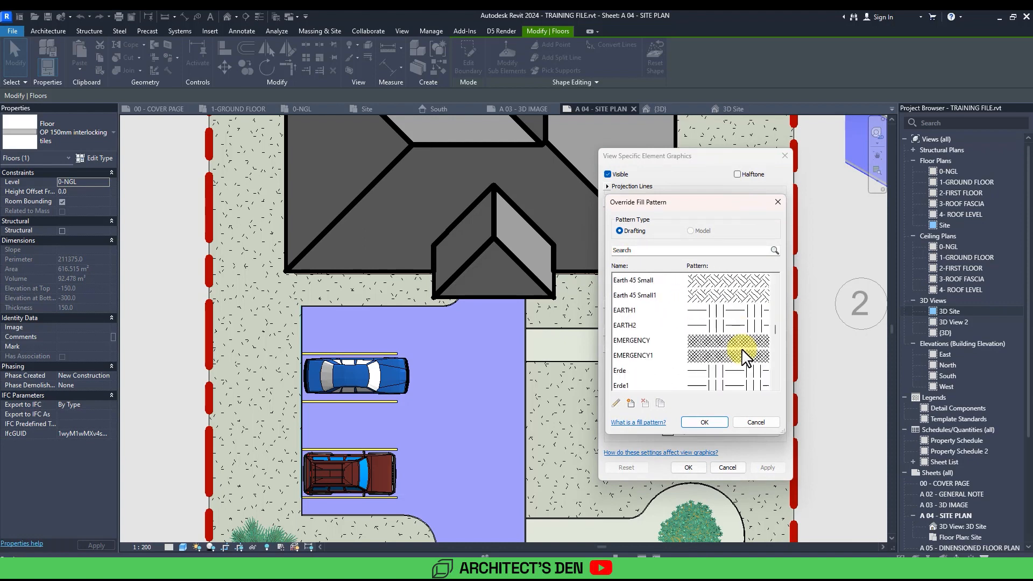
pyautogui.scroll(3, 742, 344)
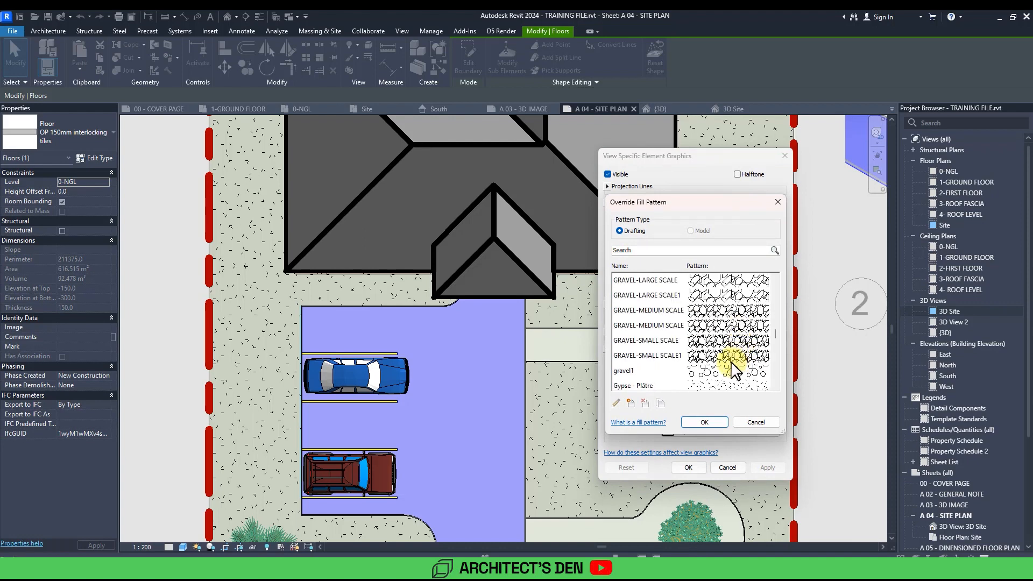
pyautogui.click(712, 341)
pyautogui.click(704, 421)
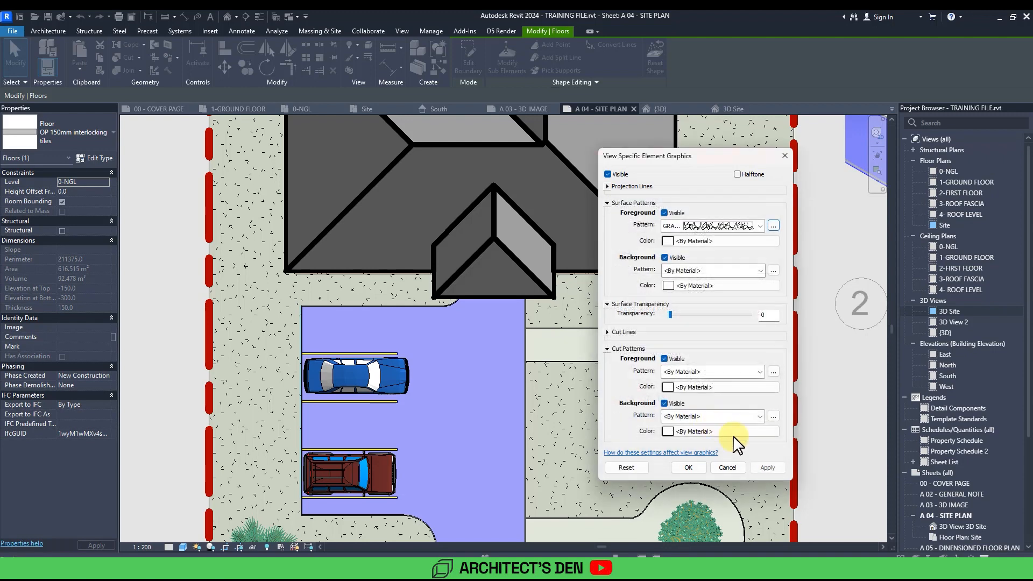
pyautogui.click(762, 467)
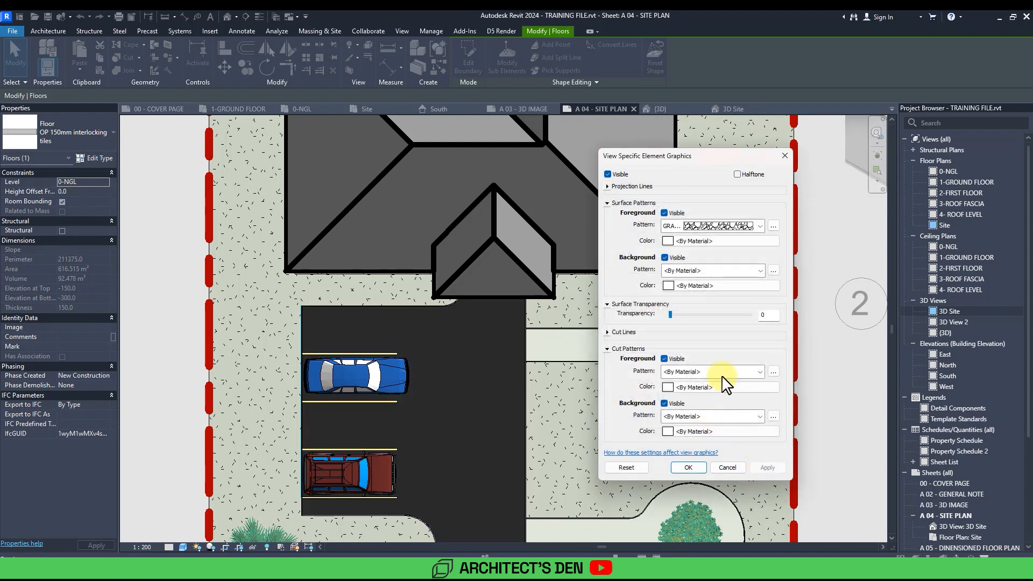
# Step: Try rescaling the GRAVEL-SMALL SCALE pattern to an import scale of 4 for the driveway floor
pyautogui.click(773, 226)
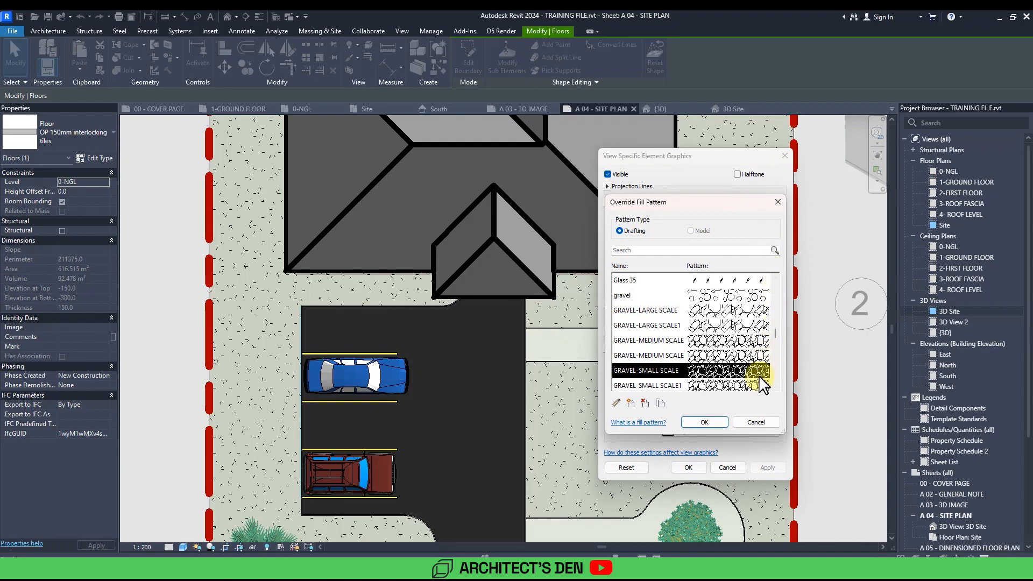
pyautogui.click(615, 404)
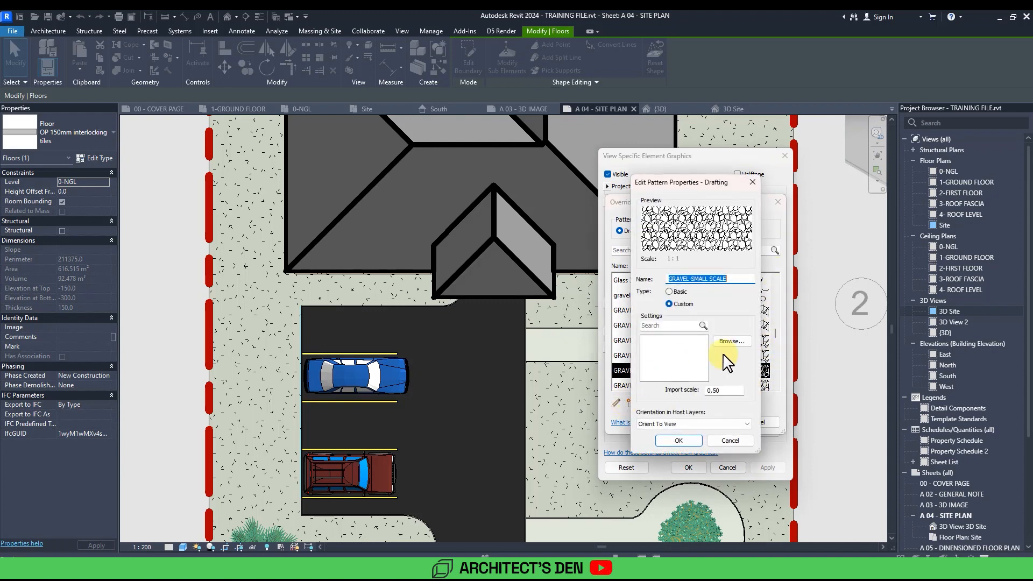
pyautogui.doubleClick(726, 391)
pyautogui.write('0.50')
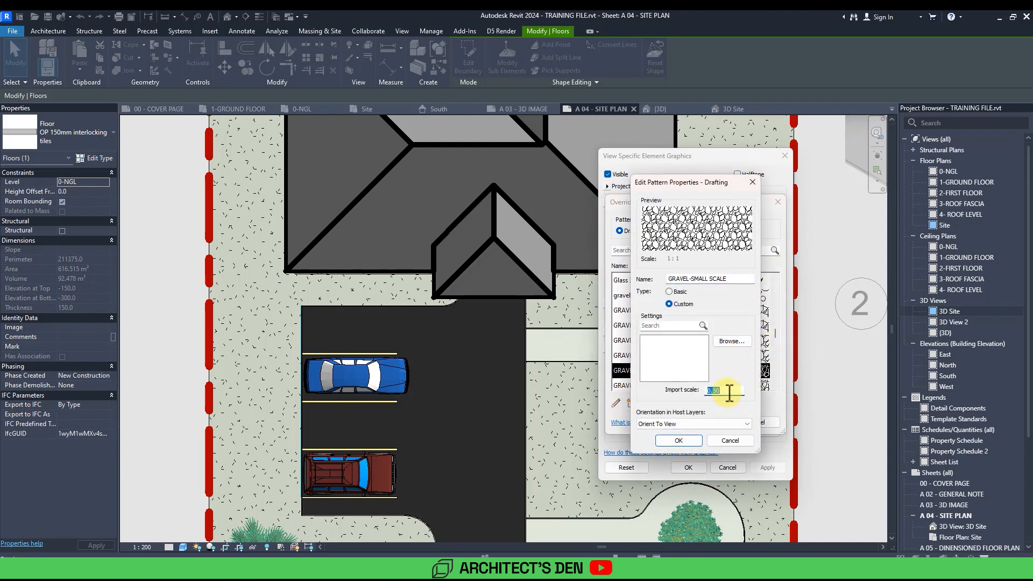
pyautogui.click(678, 440)
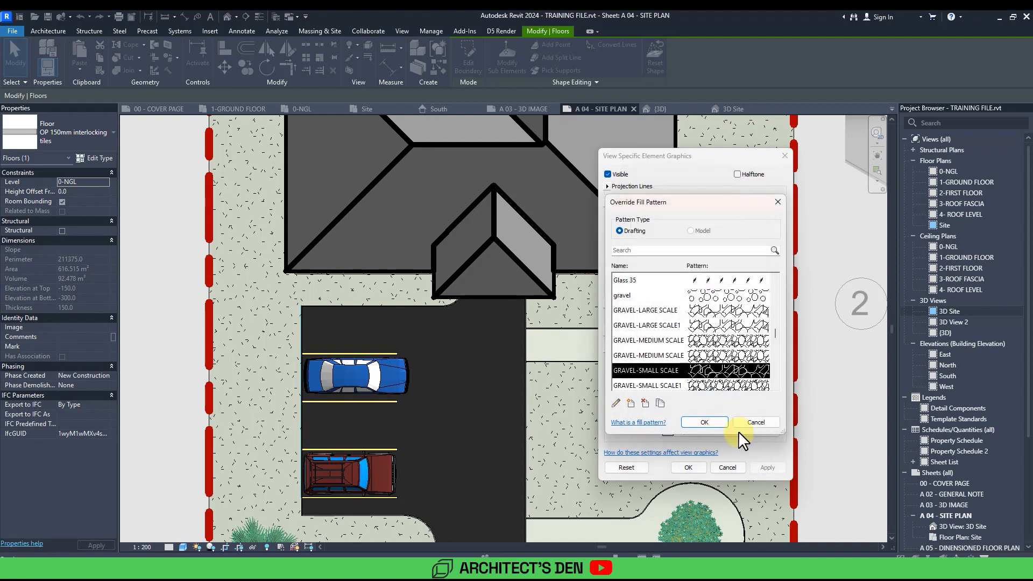
pyautogui.click(704, 423)
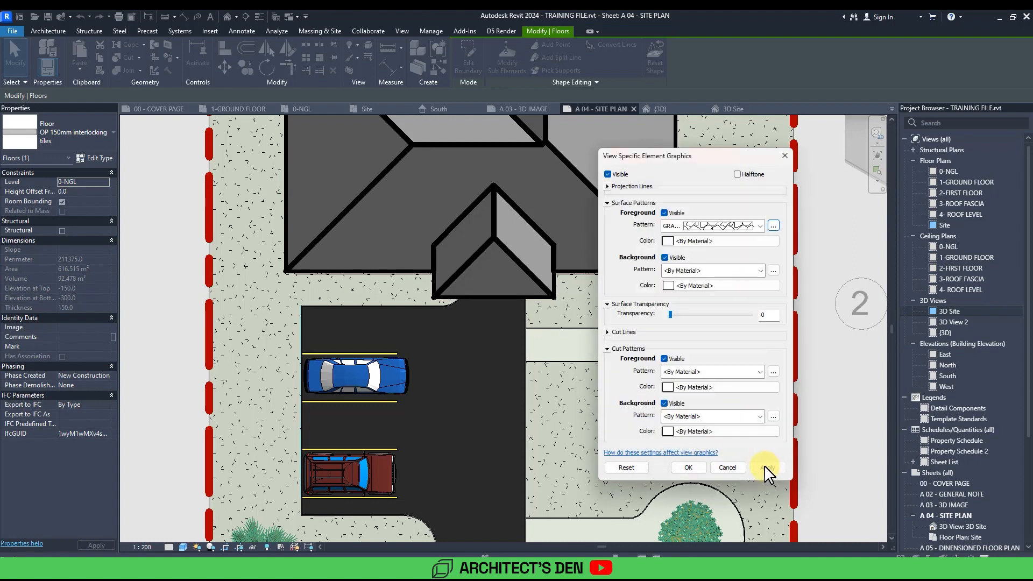
# Step: Try an import scale of 20 for GRAVEL-SMALL SCALE, accept the driveway floor's override and clear the selection
pyautogui.click(773, 226)
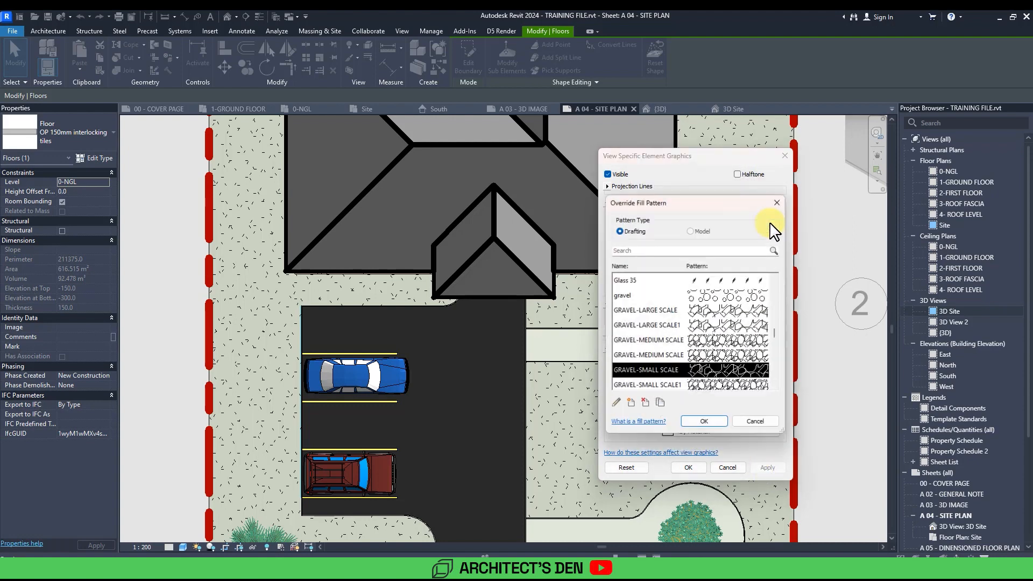
pyautogui.click(617, 402)
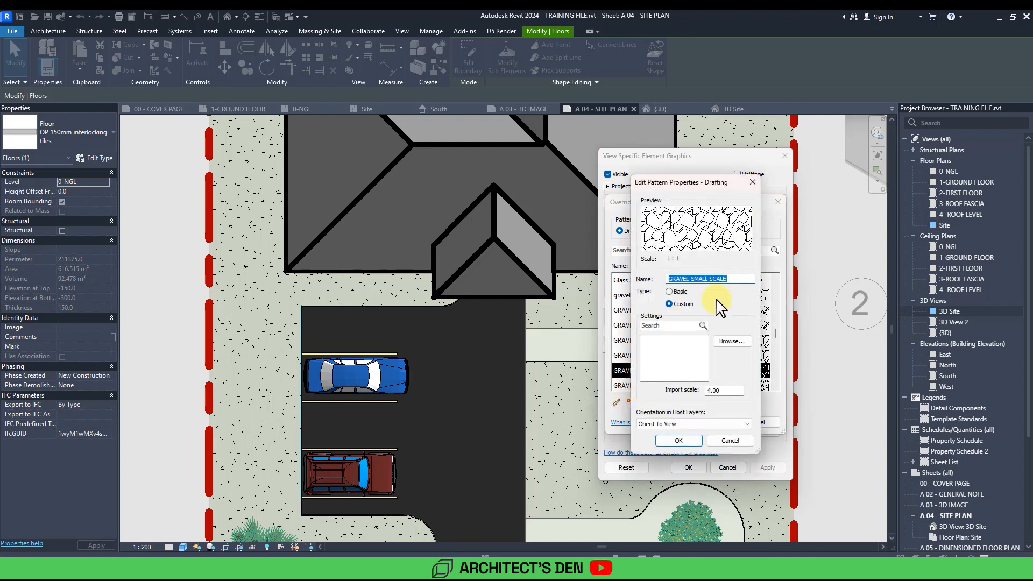
pyautogui.click(724, 389)
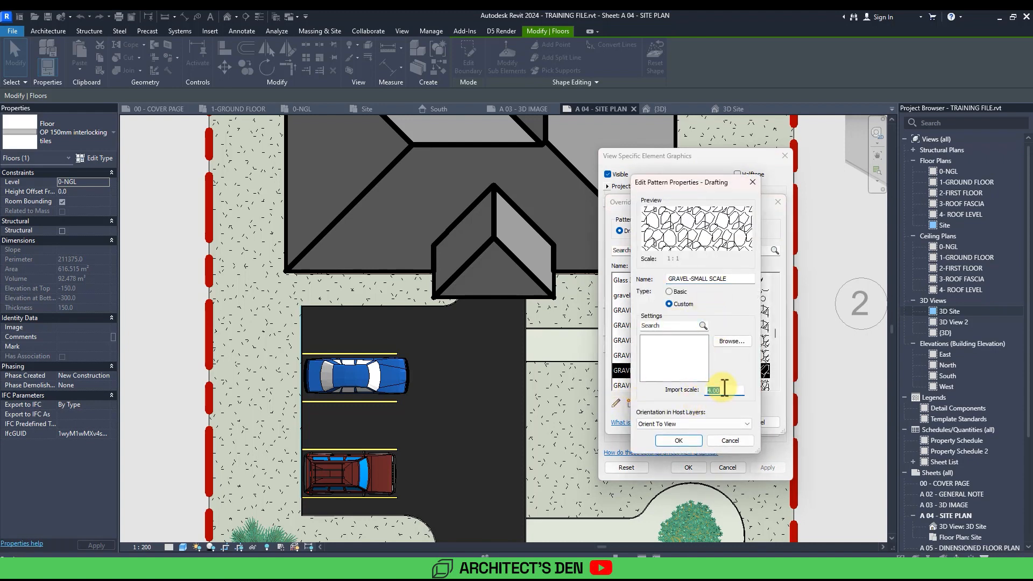
pyautogui.write('20')
pyautogui.click(686, 442)
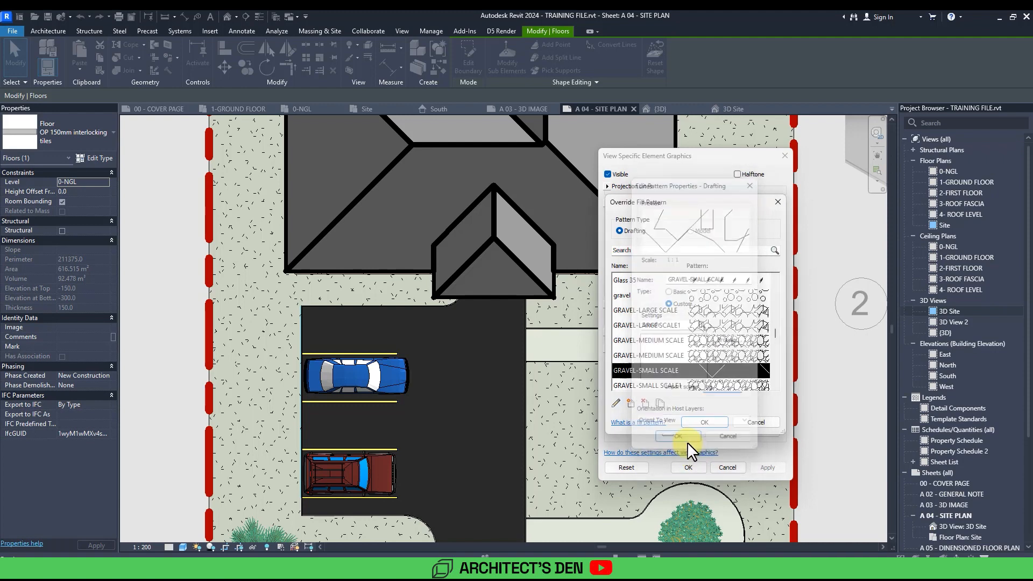
pyautogui.click(706, 422)
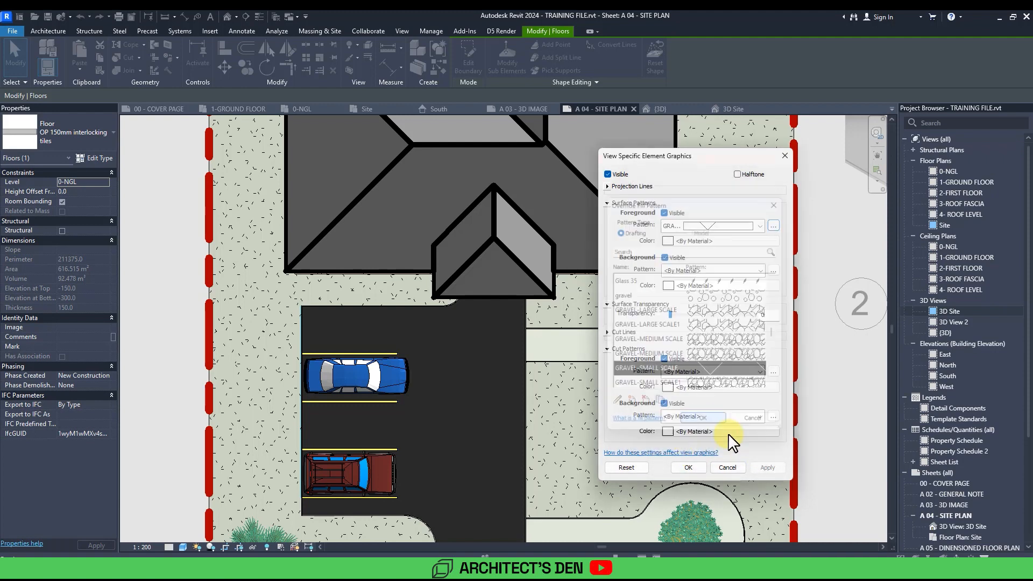
pyautogui.click(689, 466)
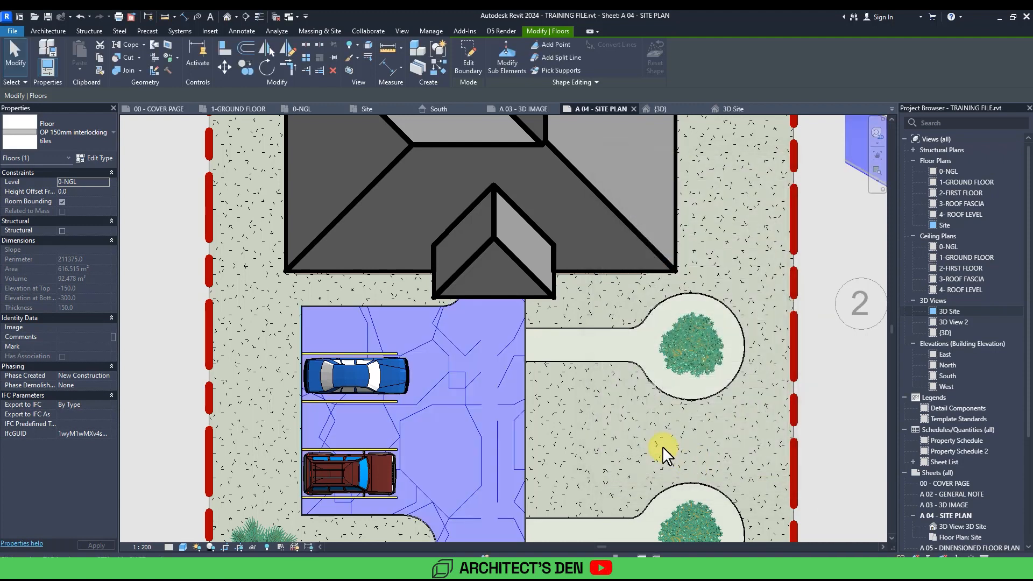
pyautogui.click(467, 424)
pyautogui.scroll(-5, 485, 398)
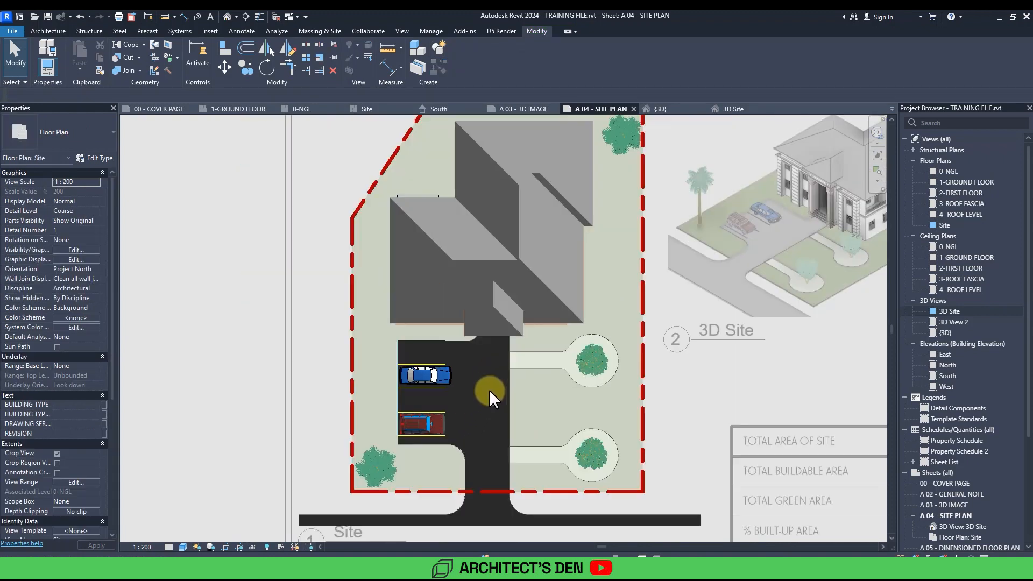
pyautogui.scroll(2, 390, 455)
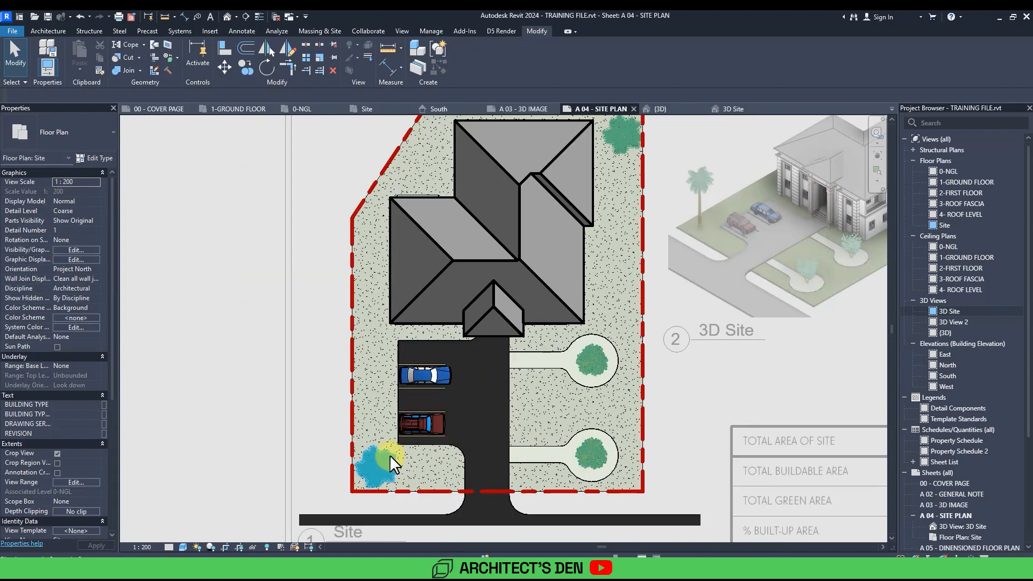
pyautogui.click(183, 547)
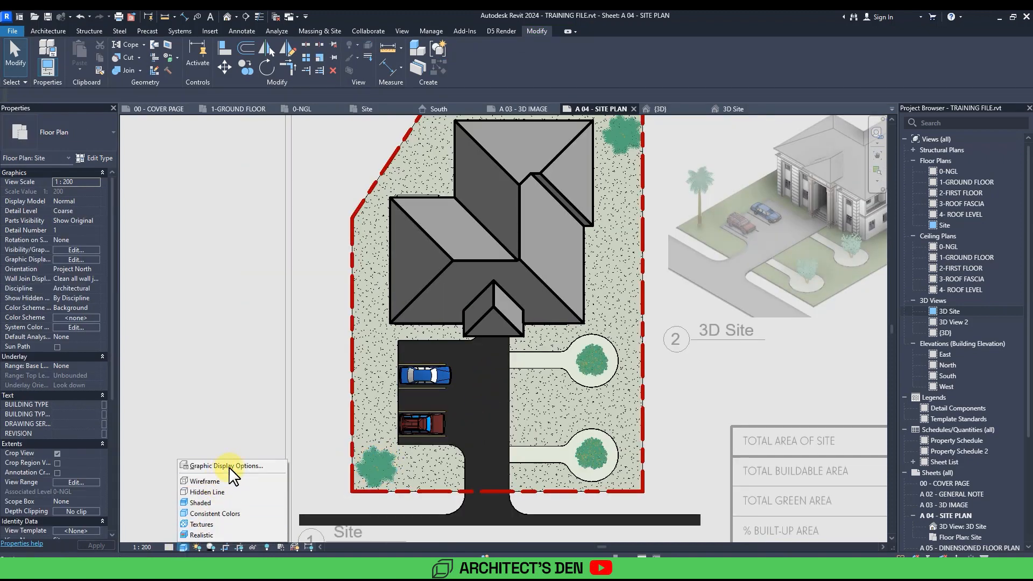
pyautogui.click(469, 391)
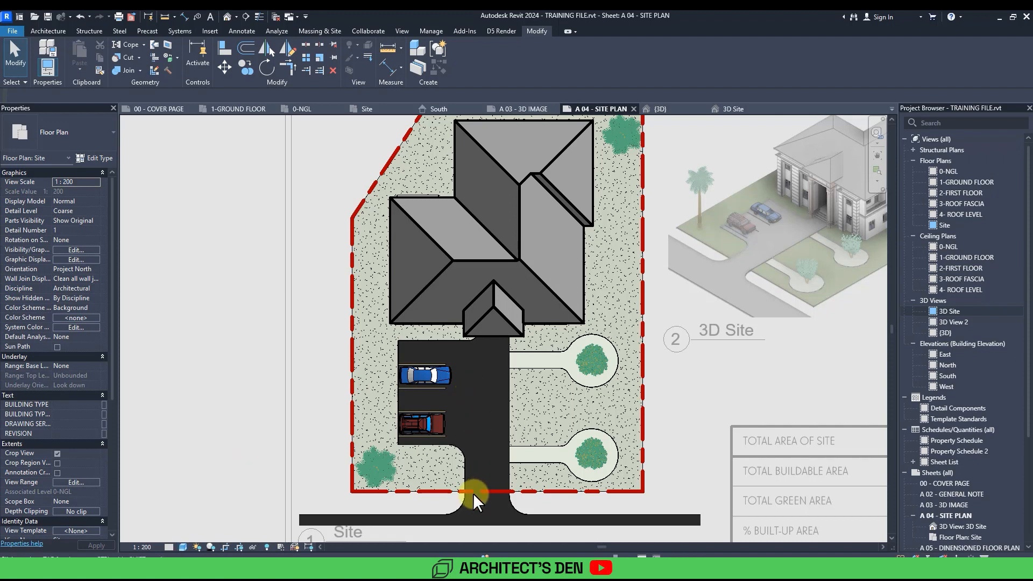
# Step: Reopen the driveway floor's element graphics override in the Site view and set its surface foreground pattern to <By Material>
pyautogui.click(454, 508)
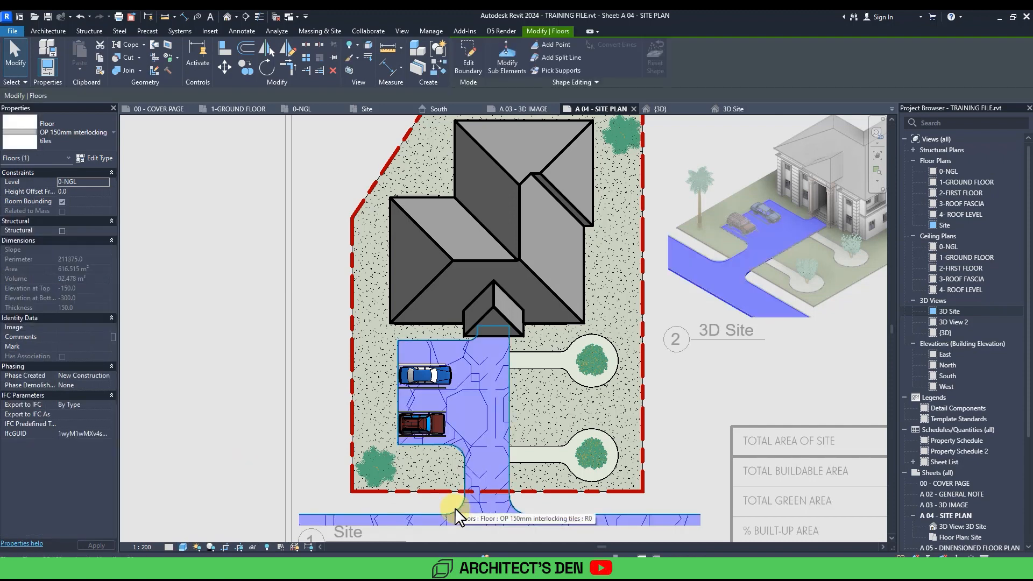
pyautogui.rightClick(454, 508)
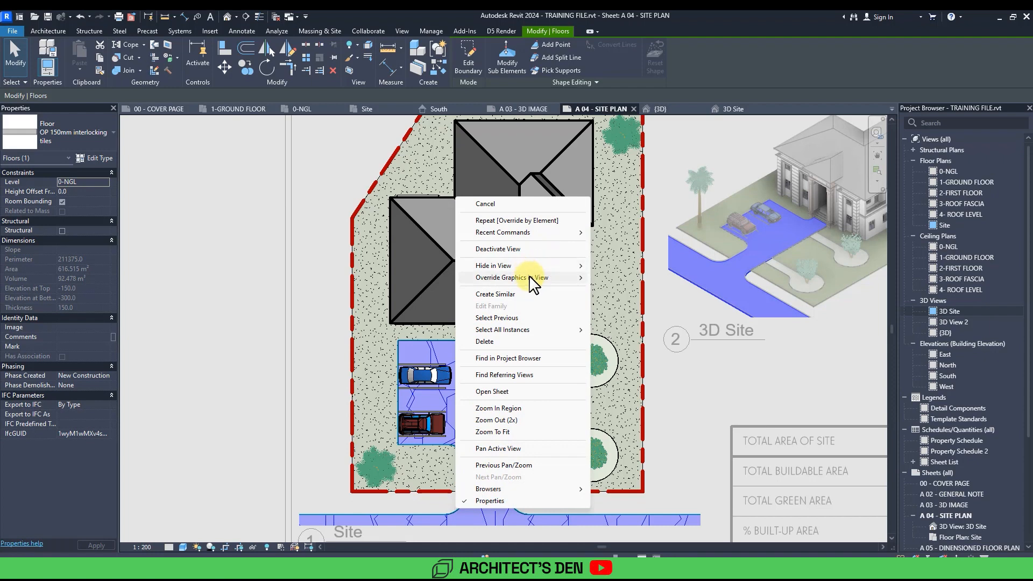
pyautogui.moveTo(591, 283)
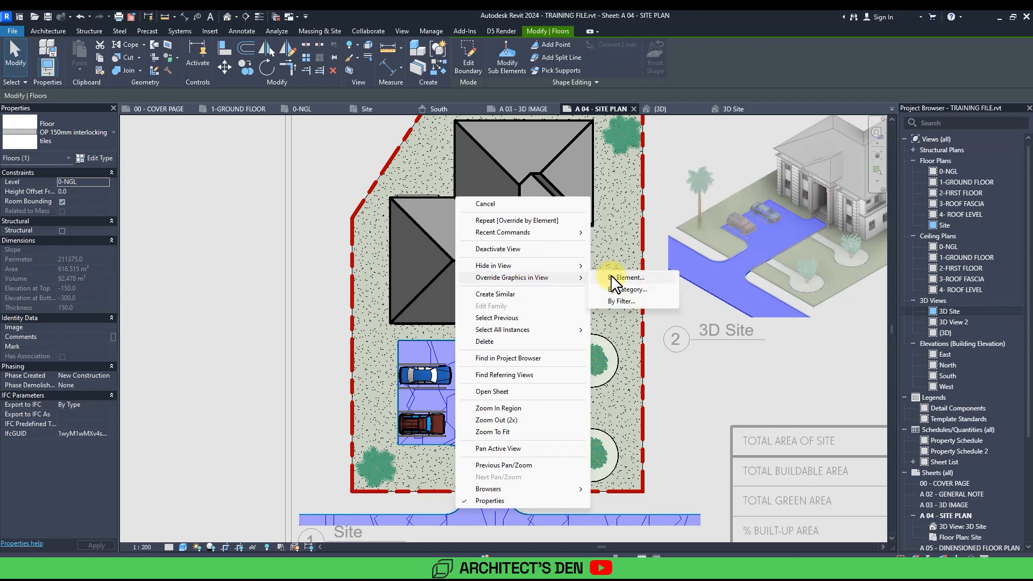
pyautogui.click(614, 277)
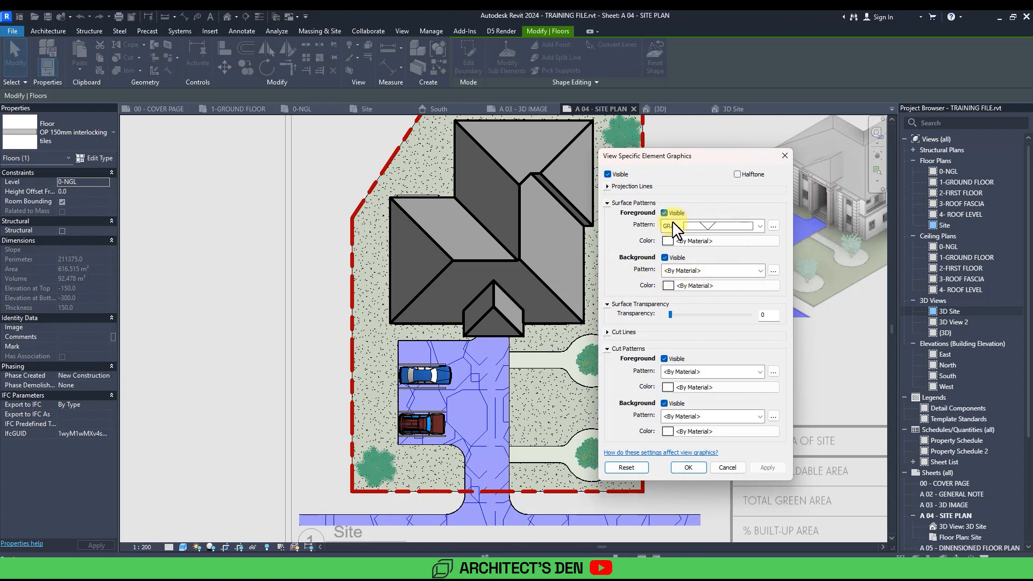
pyautogui.click(759, 226)
pyautogui.scroll(1, 721, 248)
pyautogui.scroll(9, 857, 314)
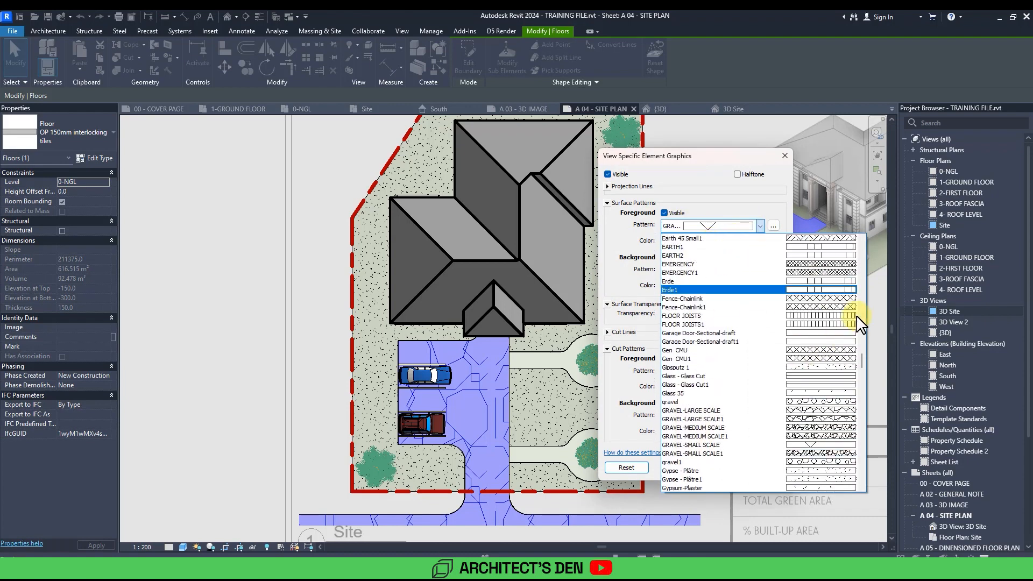
pyautogui.moveTo(868, 370); pyautogui.dragTo(867, 245)
pyautogui.click(695, 239)
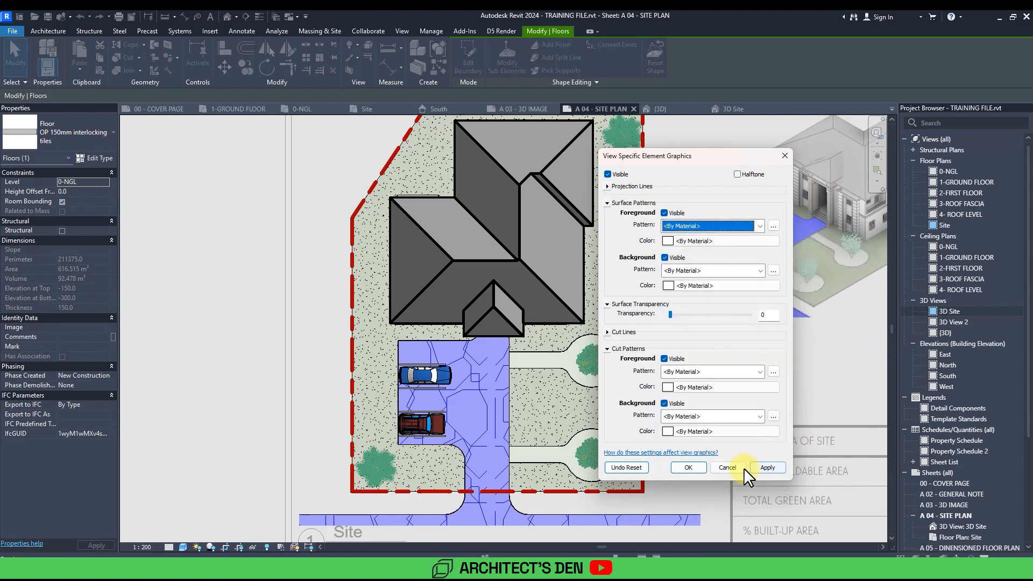
# Step: Apply and accept the driveway floor's <By Material> surface pattern override and clear the selection
pyautogui.click(760, 466)
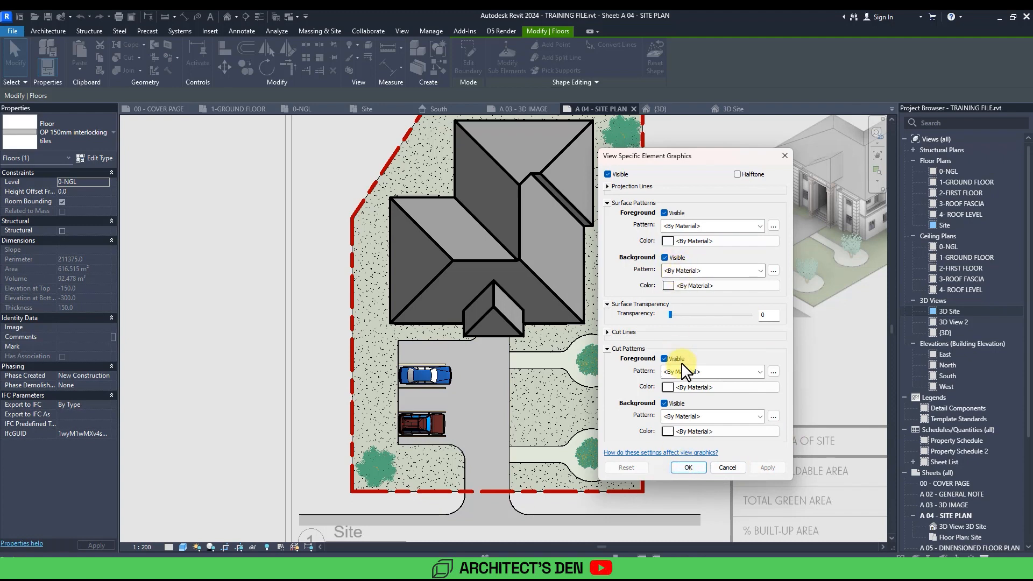
pyautogui.click(688, 465)
pyautogui.click(311, 419)
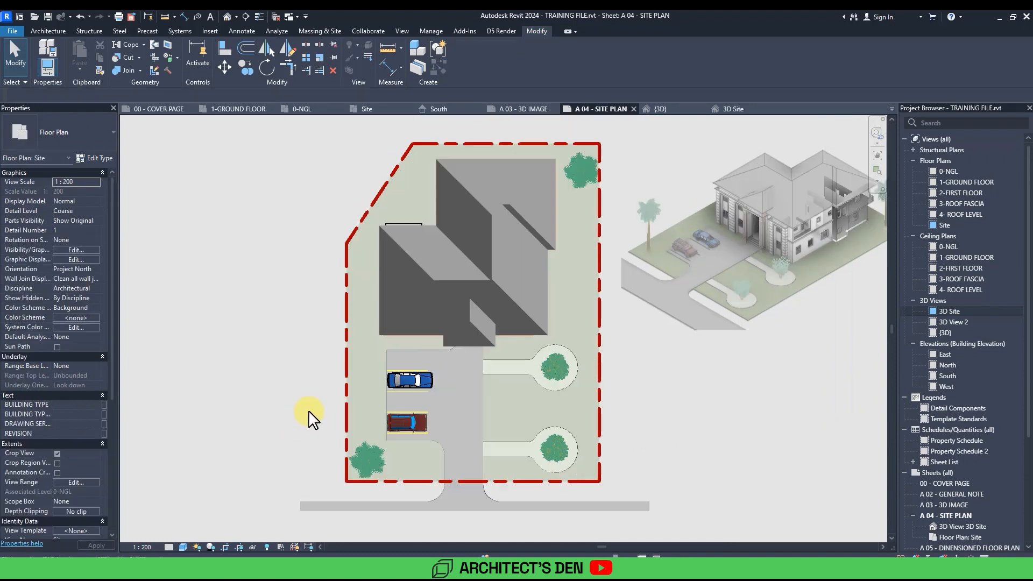
# Step: Turn on shadows for the Site plan view on the sheet
pyautogui.scroll(-2, 311, 419)
pyautogui.moveTo(551, 410); pyautogui.dragTo(572, 406, button='middle')
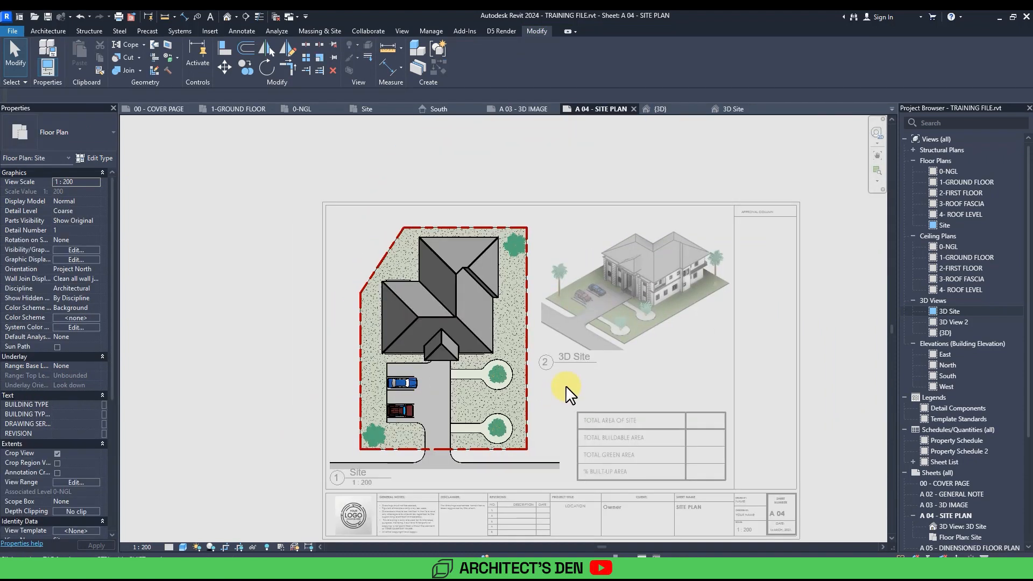
pyautogui.scroll(-1, 600, 381)
pyautogui.moveTo(669, 380); pyautogui.dragTo(478, 362, button='middle')
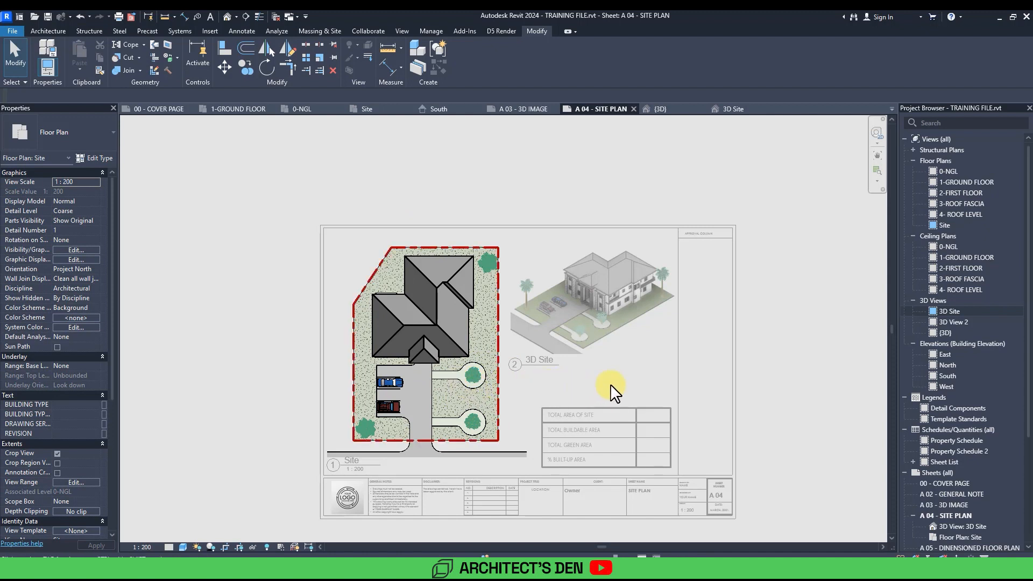
pyautogui.moveTo(611, 387); pyautogui.dragTo(598, 403, button='middle')
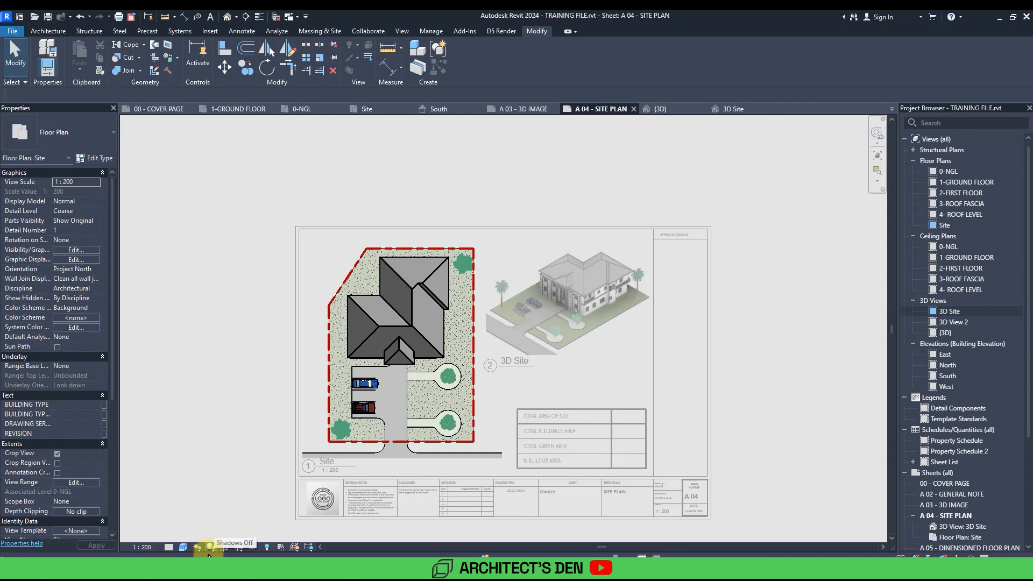
pyautogui.click(210, 548)
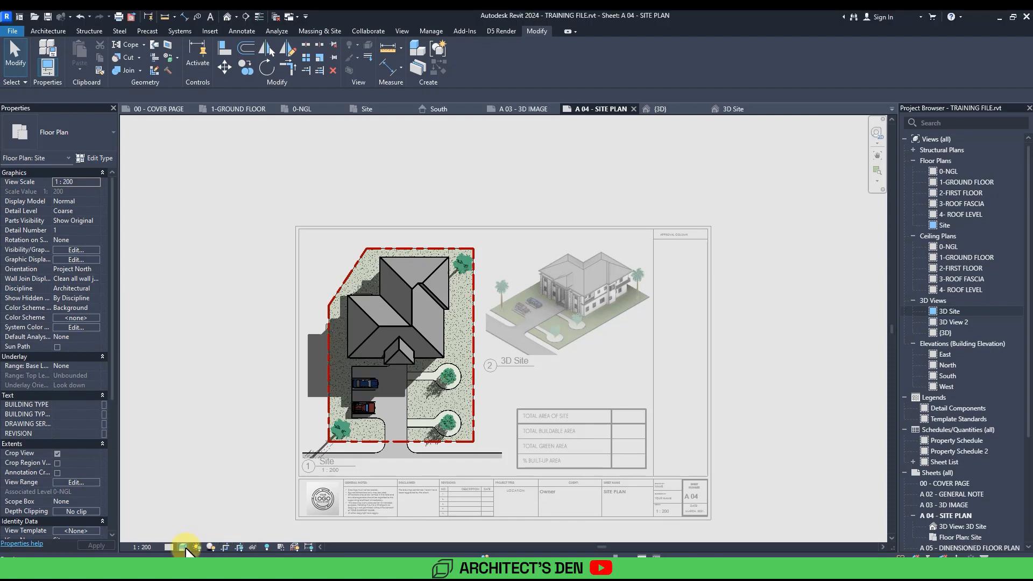
# Step: Open the Site view's graphic display options and enable Show Ambient Shadows
pyautogui.click(184, 547)
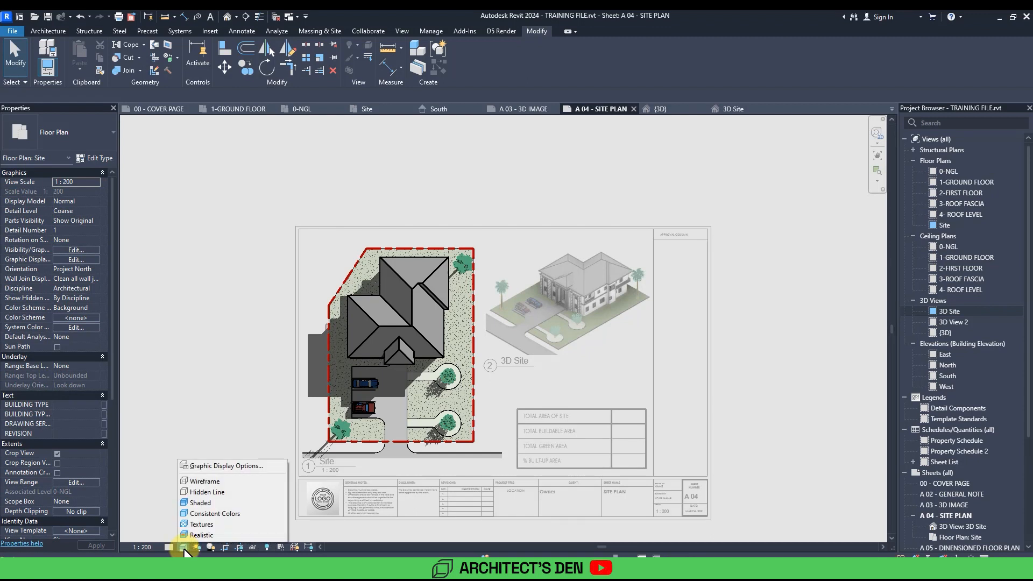
pyautogui.click(215, 466)
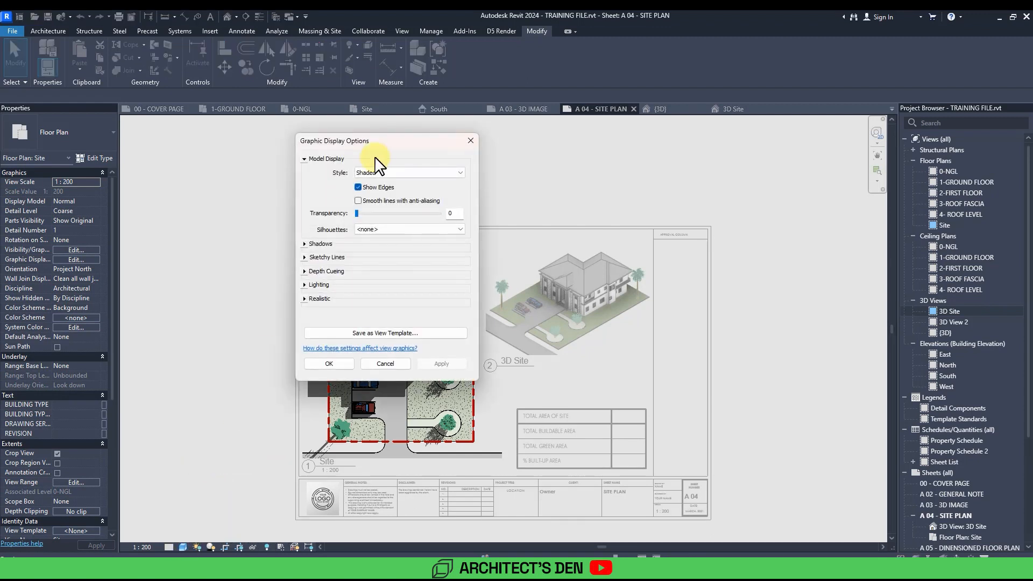
pyautogui.moveTo(424, 144); pyautogui.dragTo(768, 157)
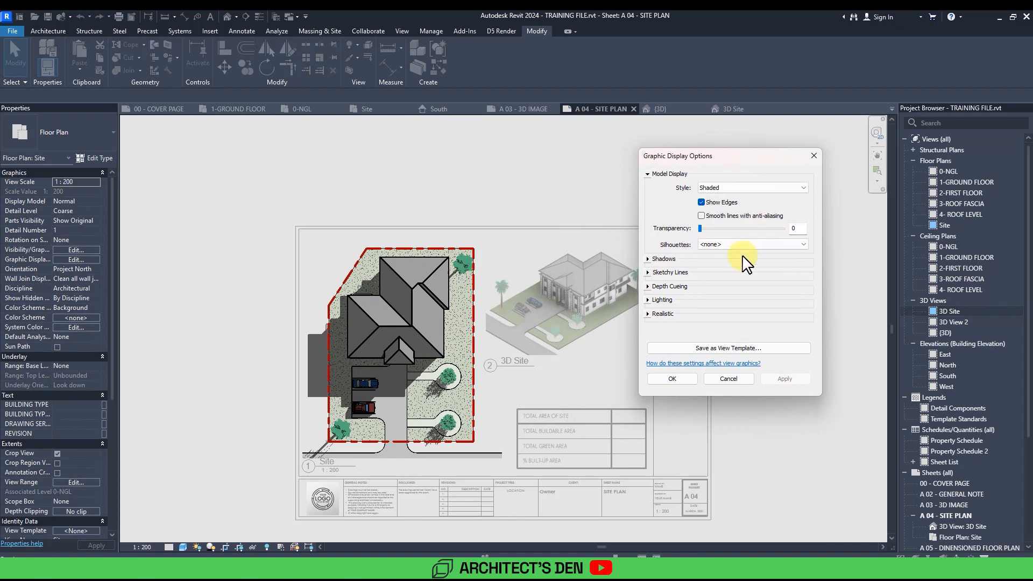
pyautogui.click(653, 260)
pyautogui.click(702, 280)
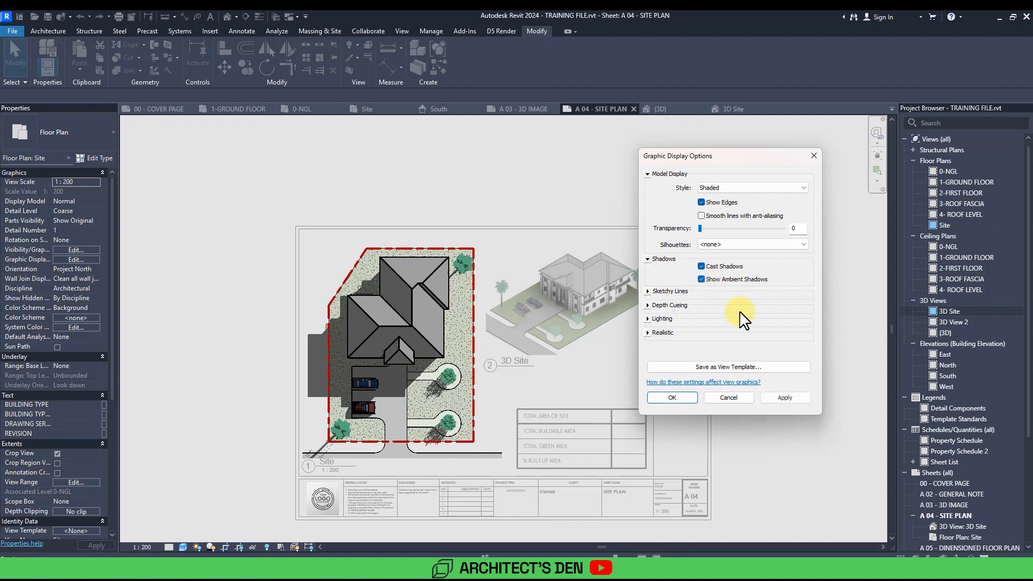
# Step: Try the Site view with Cast Shadows off, re-enable the option and apply it
pyautogui.click(705, 266)
pyautogui.click(785, 398)
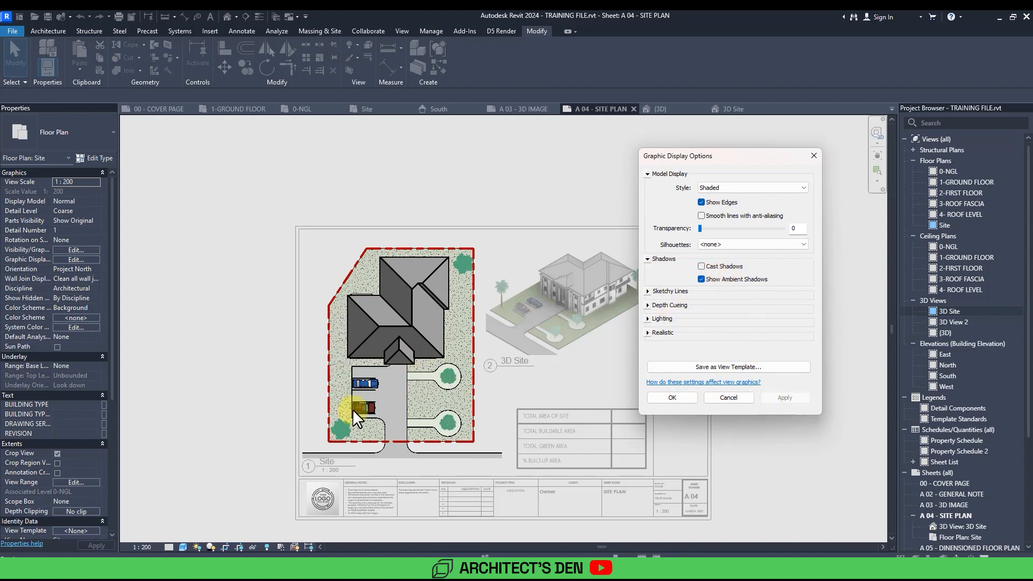
pyautogui.click(702, 266)
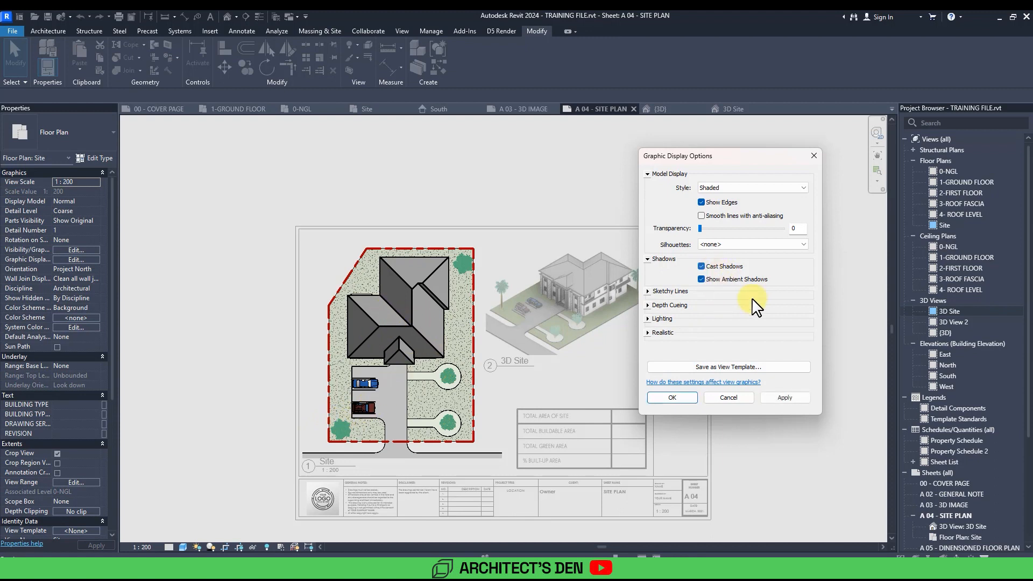
pyautogui.click(797, 396)
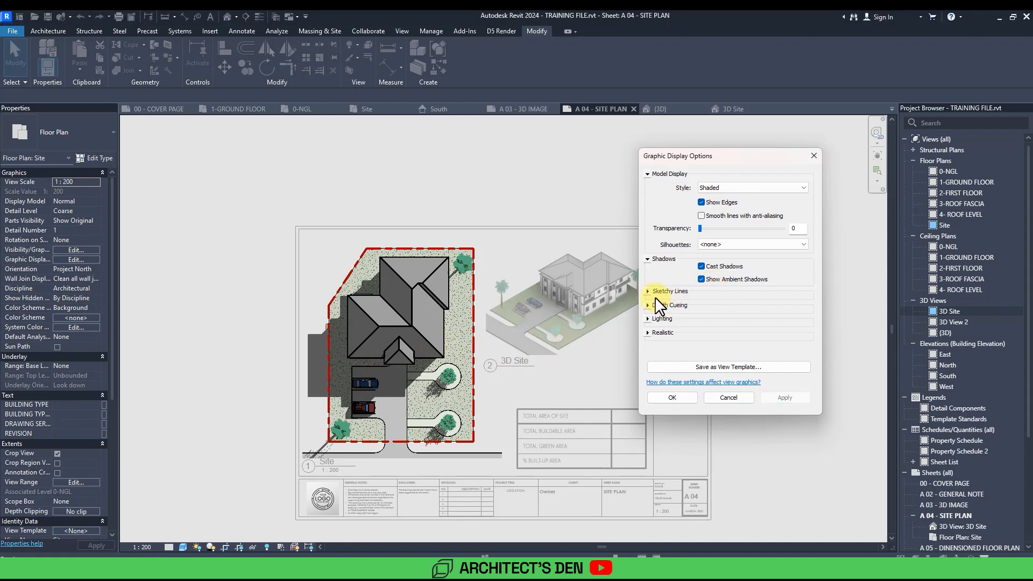
# Step: Reduce the shadow intensity in the Site view's lighting settings, trying 16 and settling on 28, and apply it
pyautogui.click(649, 320)
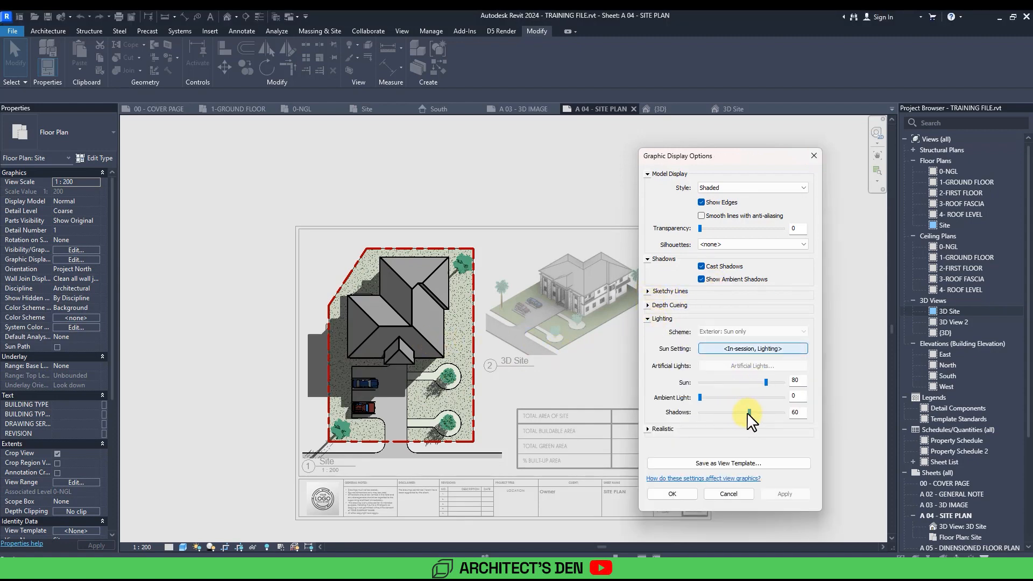
pyautogui.moveTo(735, 413); pyautogui.dragTo(713, 413)
pyautogui.click(786, 494)
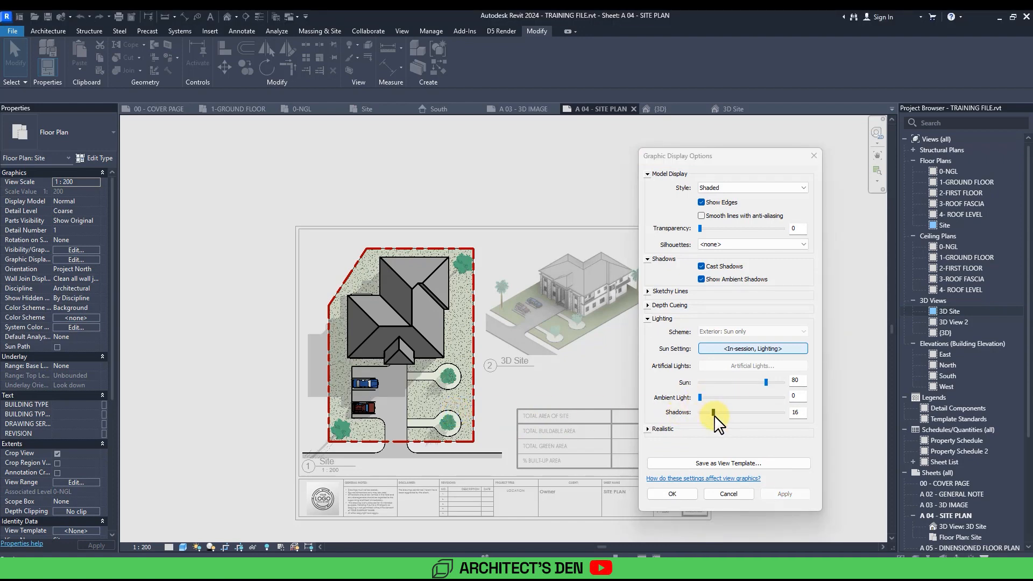
pyautogui.moveTo(714, 413); pyautogui.dragTo(724, 414)
pyautogui.click(790, 494)
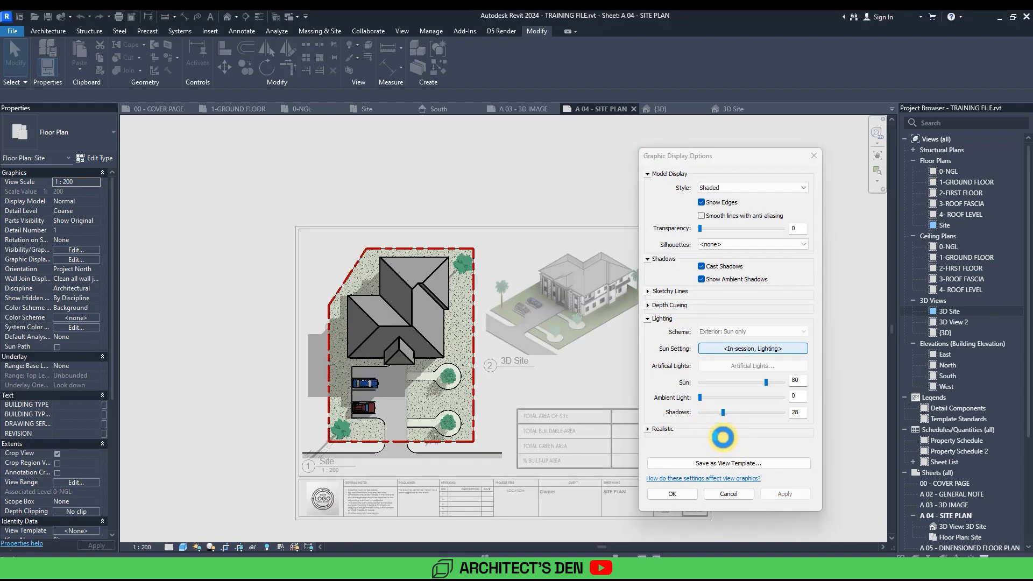
# Step: Raise the Site view's ambient light, trying 66 and settling on 40, and apply it
pyautogui.moveTo(700, 398); pyautogui.dragTo(755, 398)
pyautogui.click(780, 494)
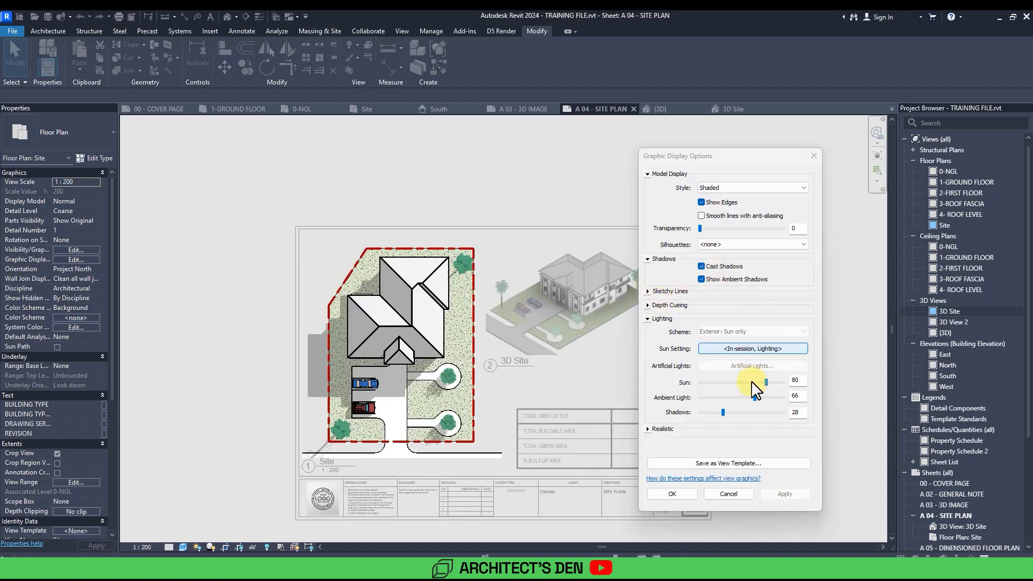
pyautogui.moveTo(755, 397); pyautogui.dragTo(733, 398)
pyautogui.click(785, 494)
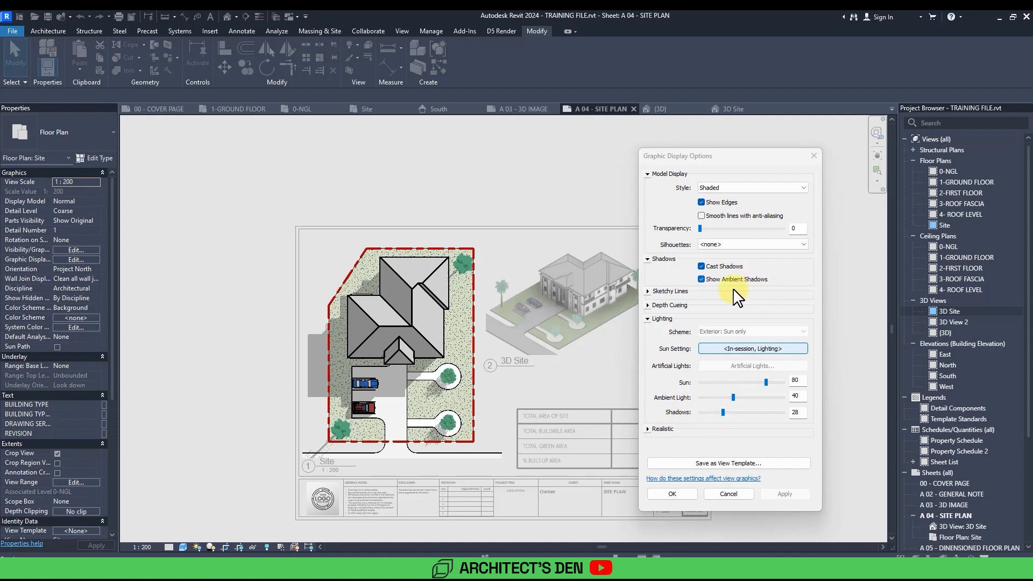
# Step: Enable smooth lines with anti-aliasing for the Site view, apply and accept the graphic display options
pyautogui.click(718, 218)
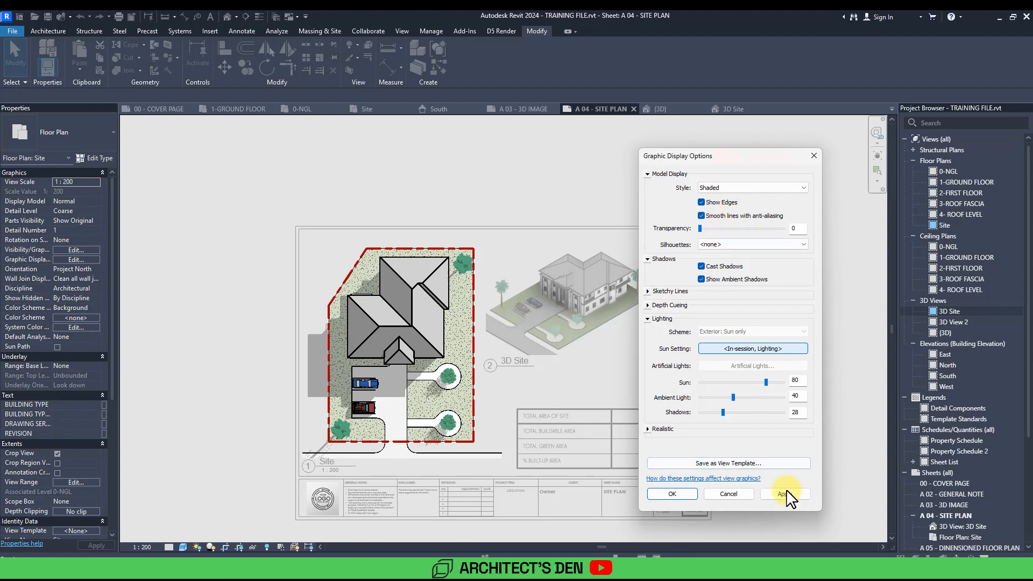
pyautogui.click(786, 495)
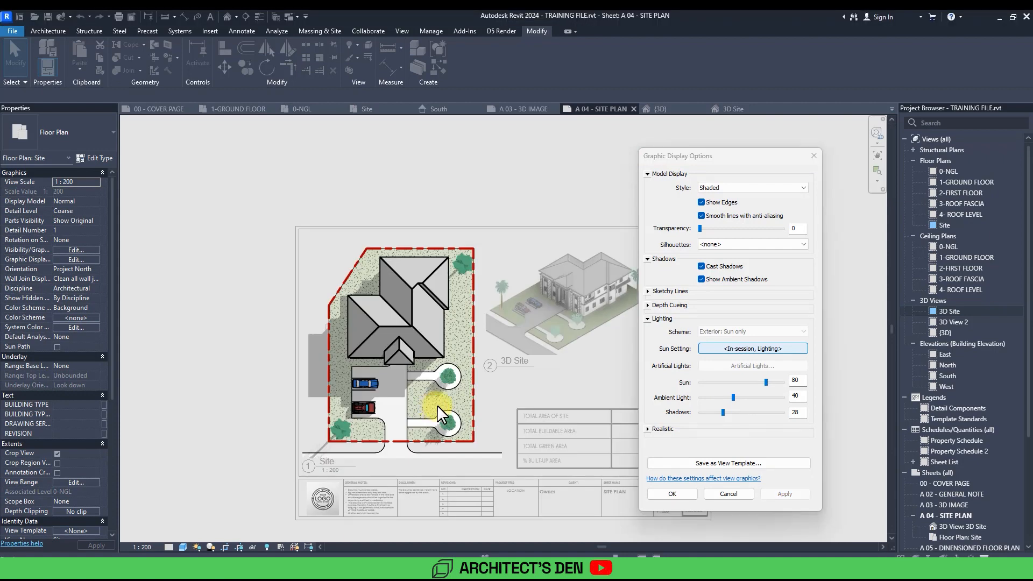
pyautogui.click(673, 494)
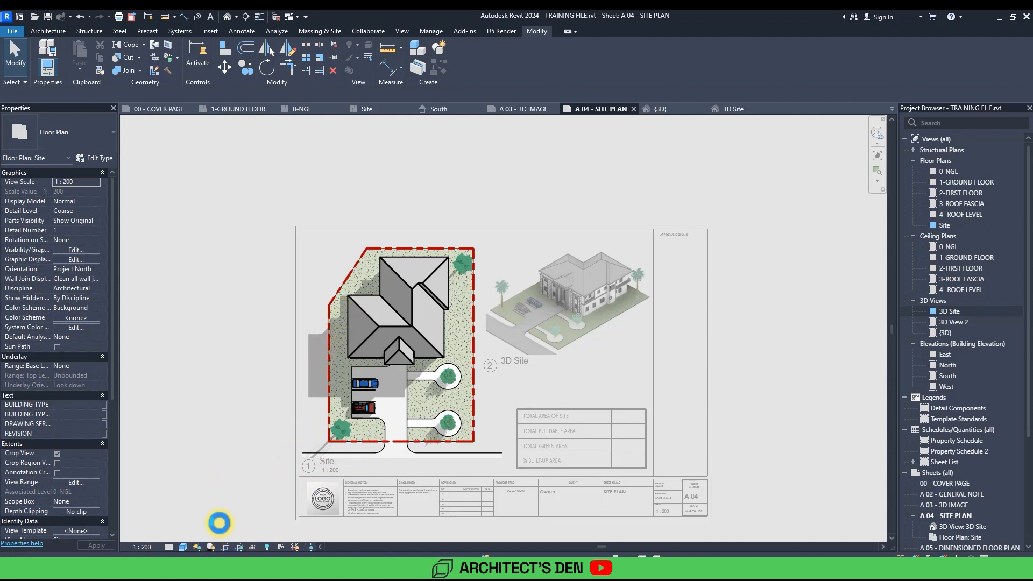
# Step: Open the Site view's sun settings and try an azimuth of 225° with an altitude of 15°
pyautogui.click(197, 548)
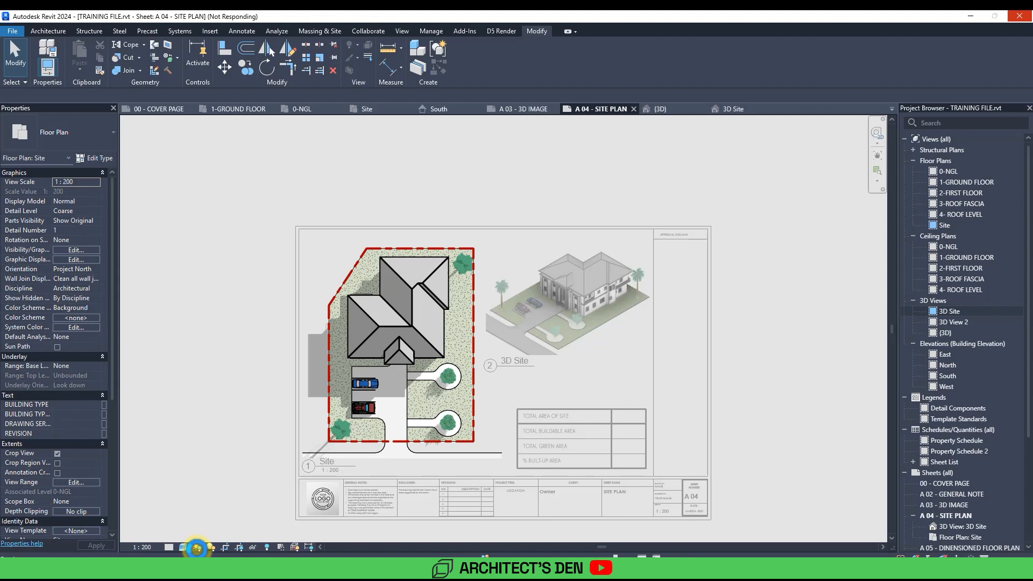
pyautogui.click(199, 548)
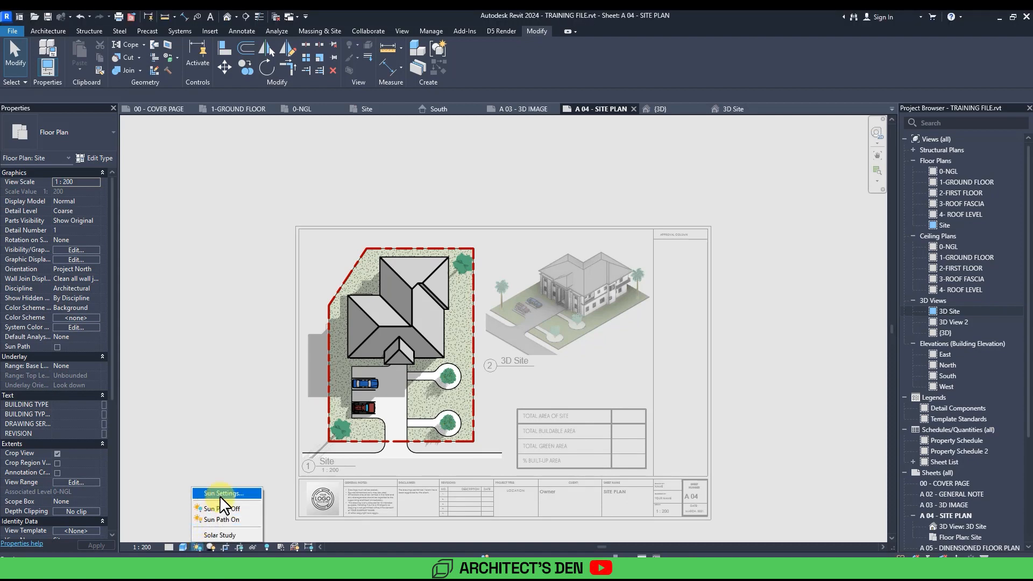
pyautogui.click(221, 495)
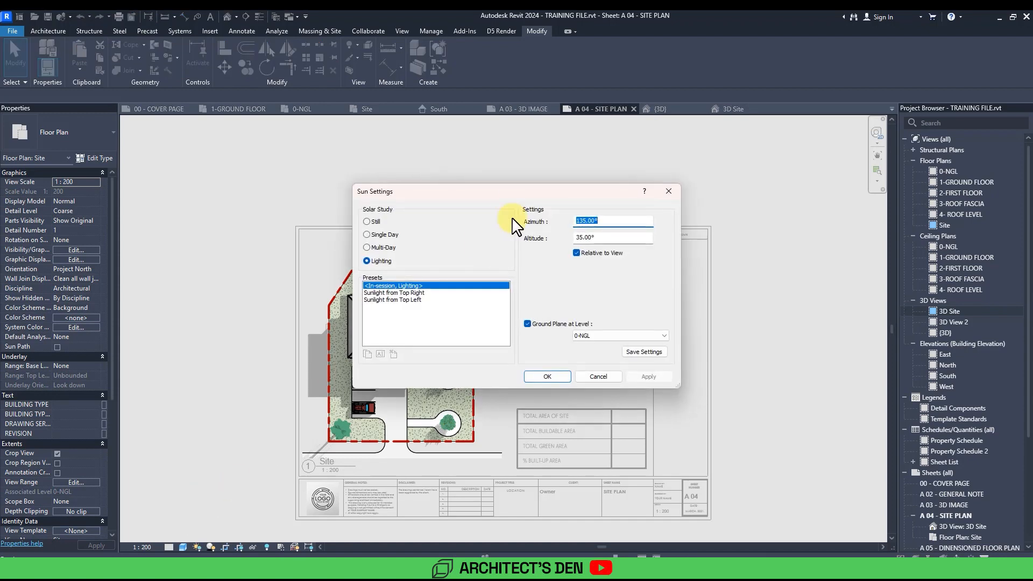
pyautogui.moveTo(495, 202); pyautogui.dragTo(758, 250)
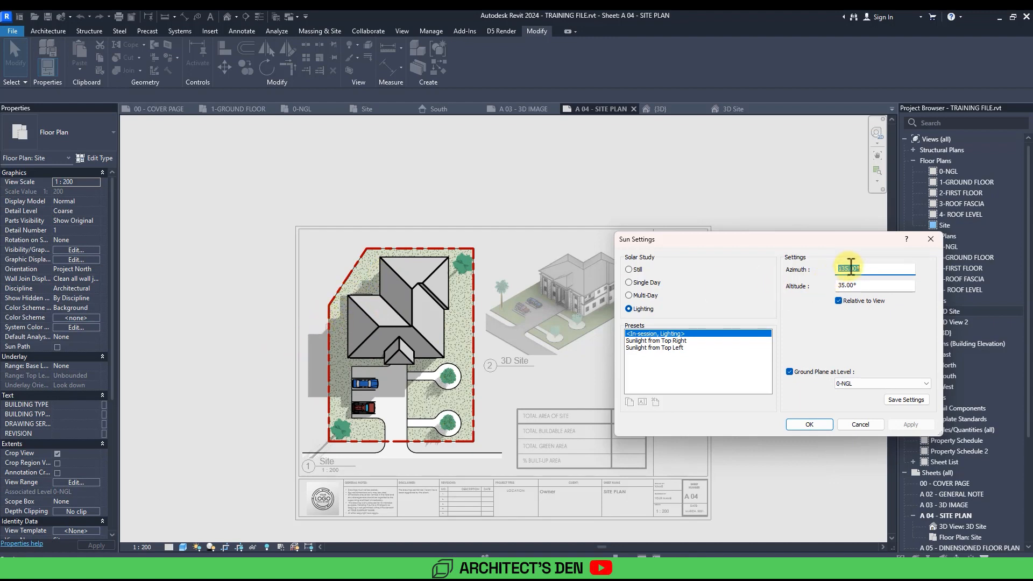
pyautogui.moveTo(849, 269); pyautogui.dragTo(839, 270)
pyautogui.write('225')
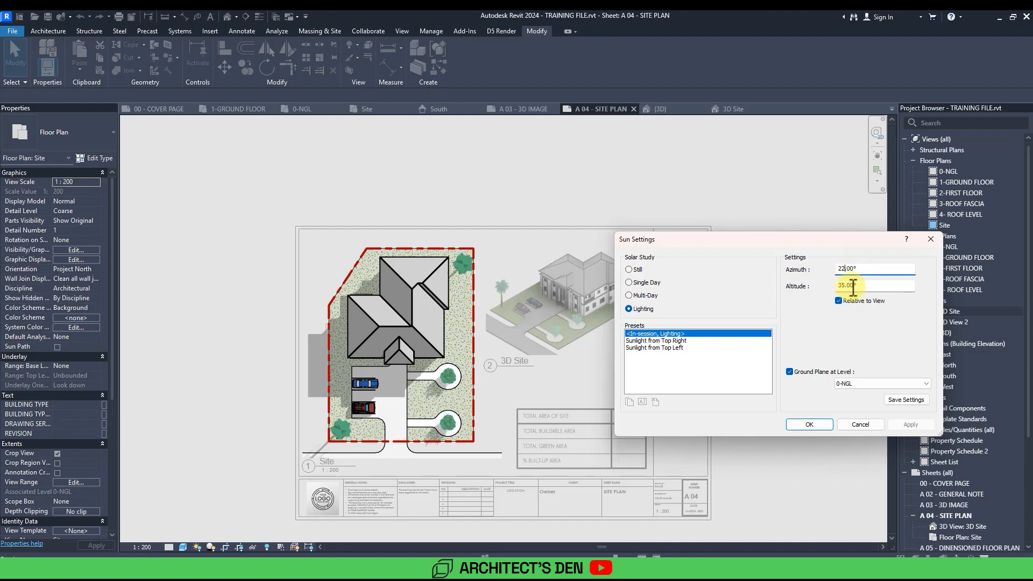
pyautogui.moveTo(843, 285); pyautogui.dragTo(838, 286)
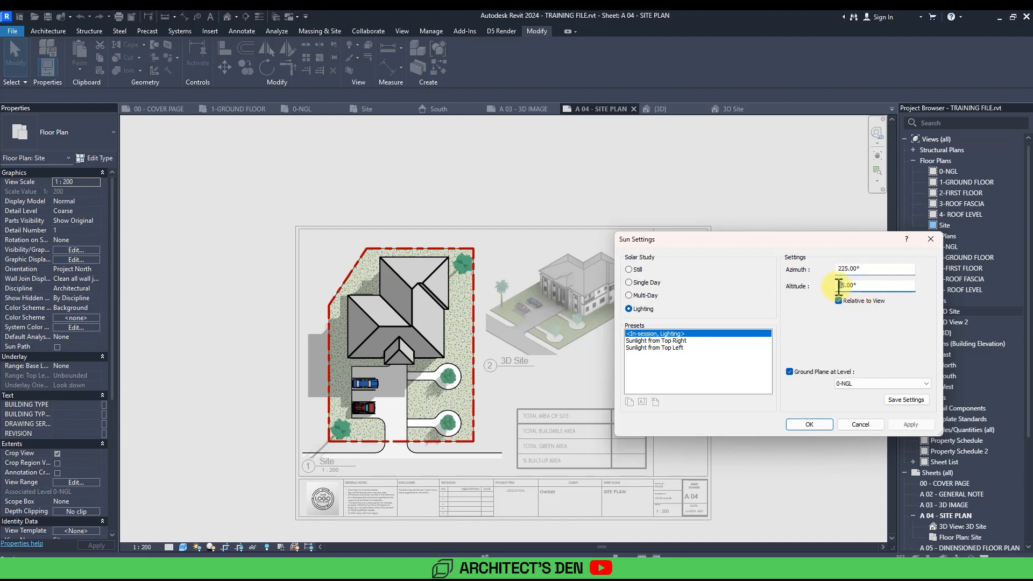
pyautogui.write('1')
pyautogui.click(914, 423)
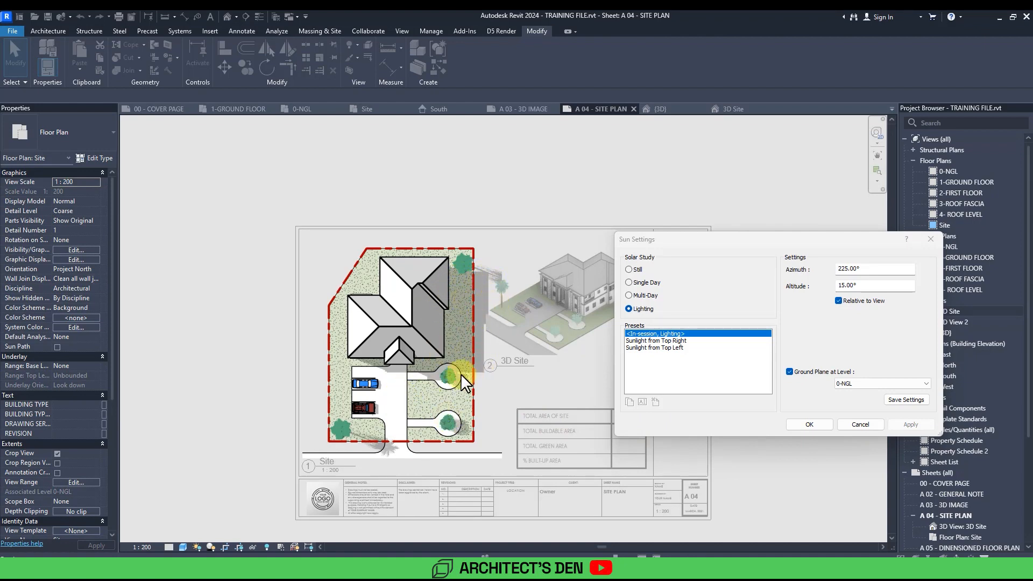
# Step: Set the sun azimuth to 205° and the altitude to 10°, apply and accept the sun settings
pyautogui.click(843, 269)
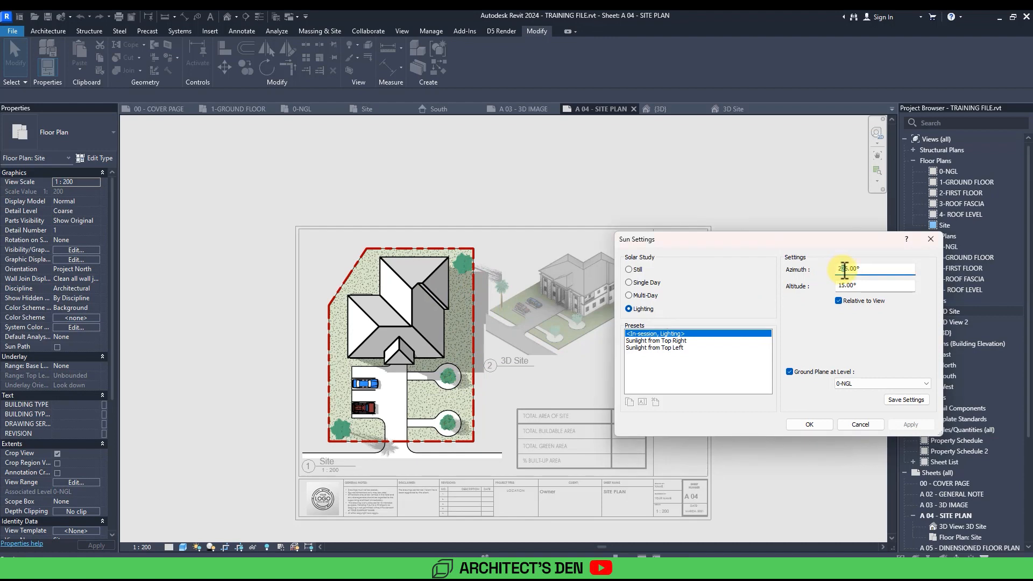
pyautogui.click(847, 287)
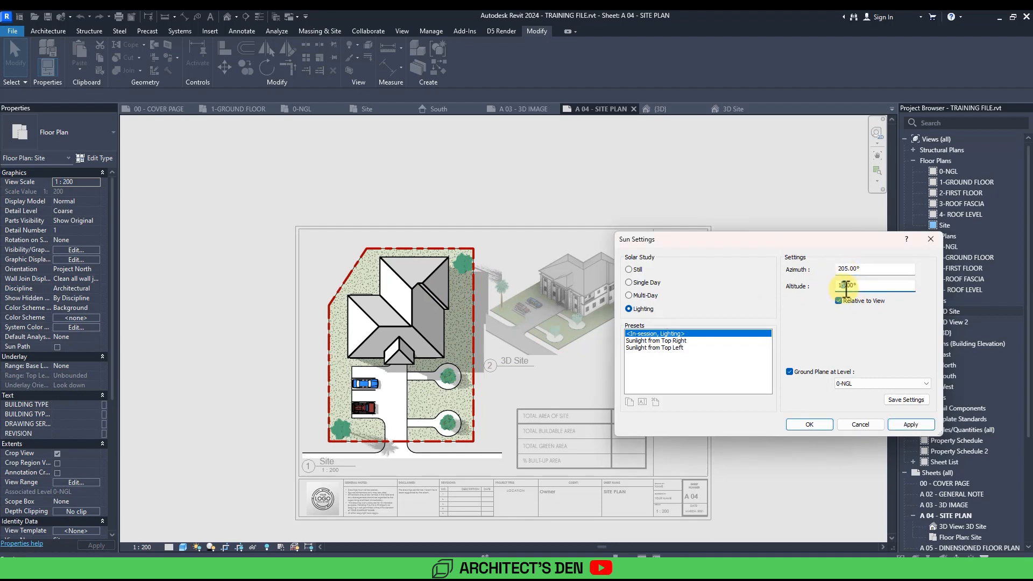
pyautogui.click(898, 425)
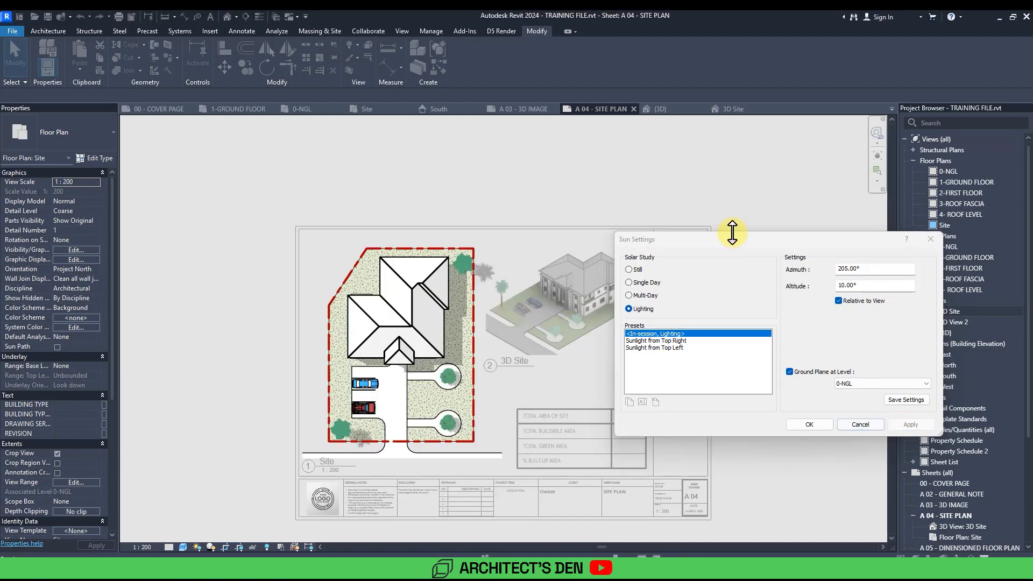
pyautogui.click(810, 425)
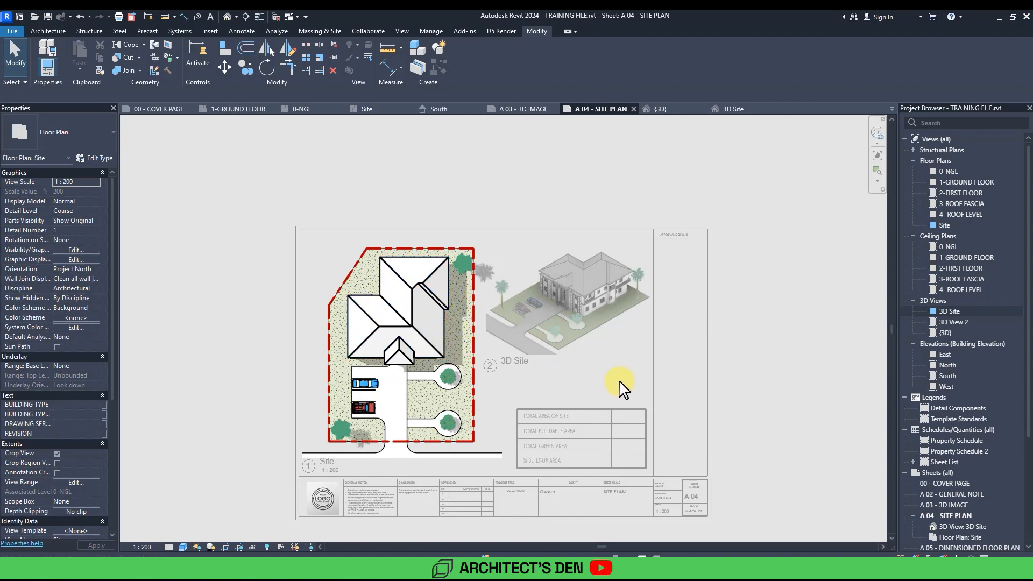
# Step: Lower the Site view's sun intensity to 58 and ambient light to 20, apply the lighting and accept the graphic display options
pyautogui.click(183, 547)
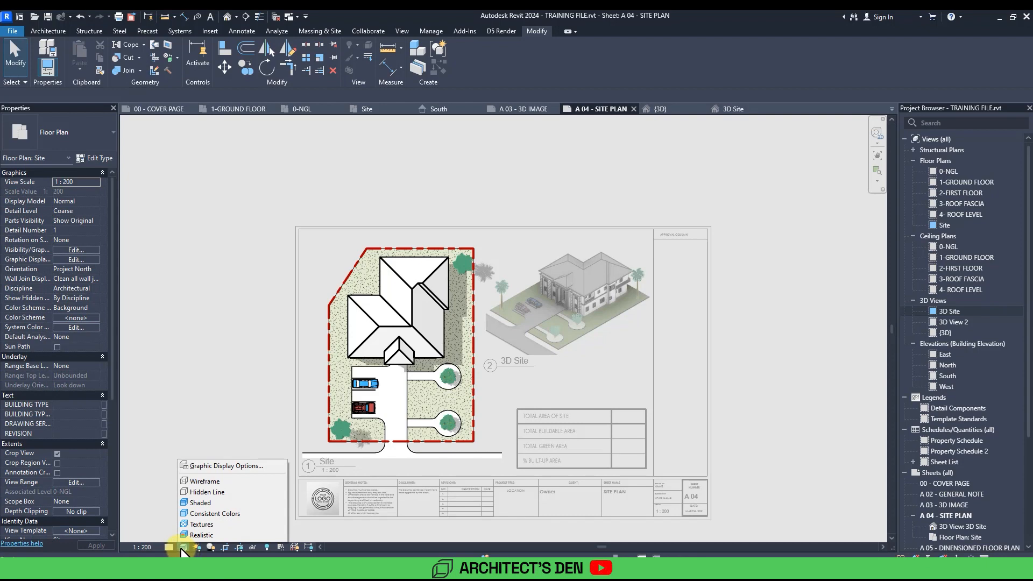
pyautogui.click(206, 464)
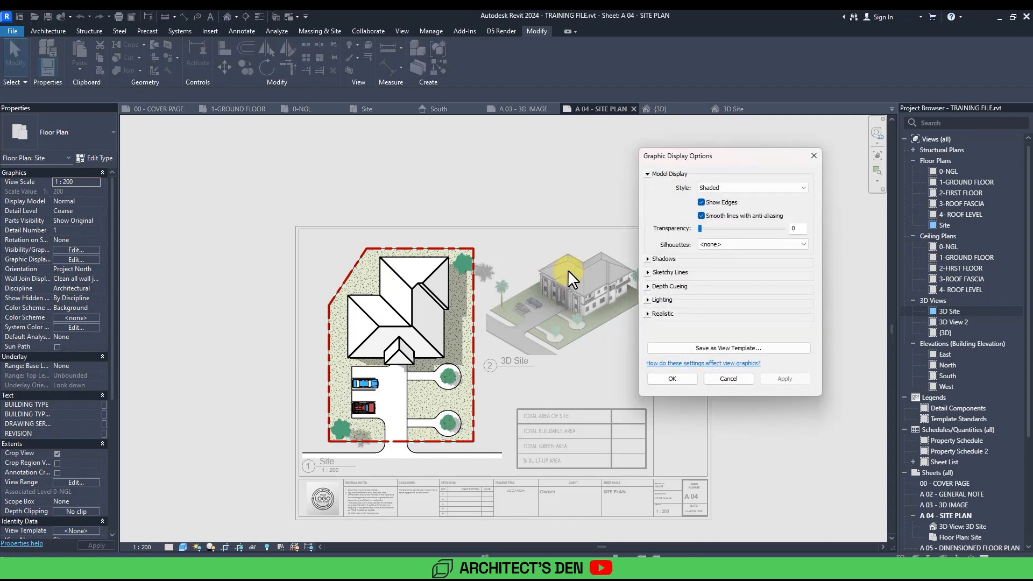
pyautogui.moveTo(749, 156); pyautogui.dragTo(671, 162)
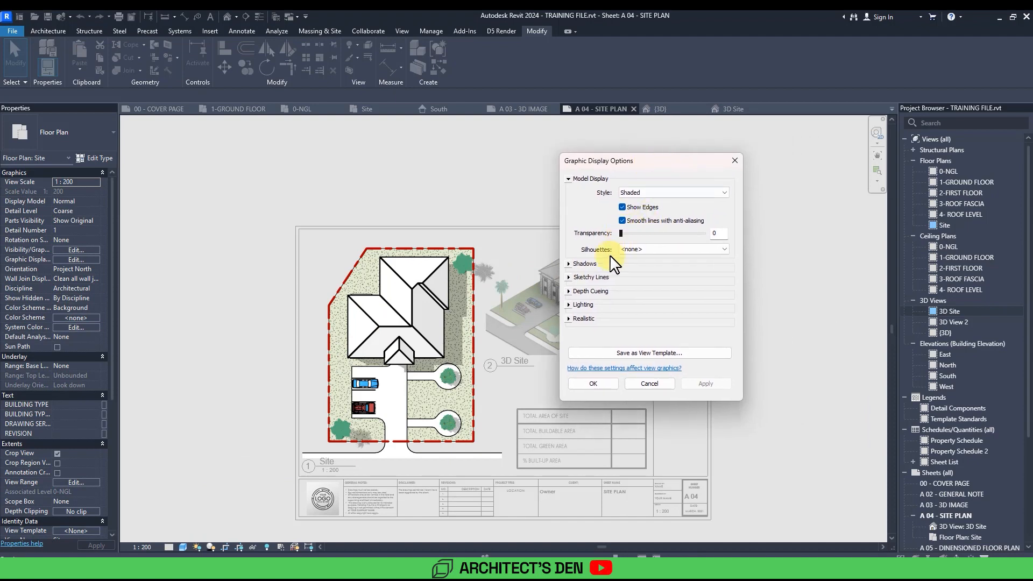
pyautogui.click(572, 304)
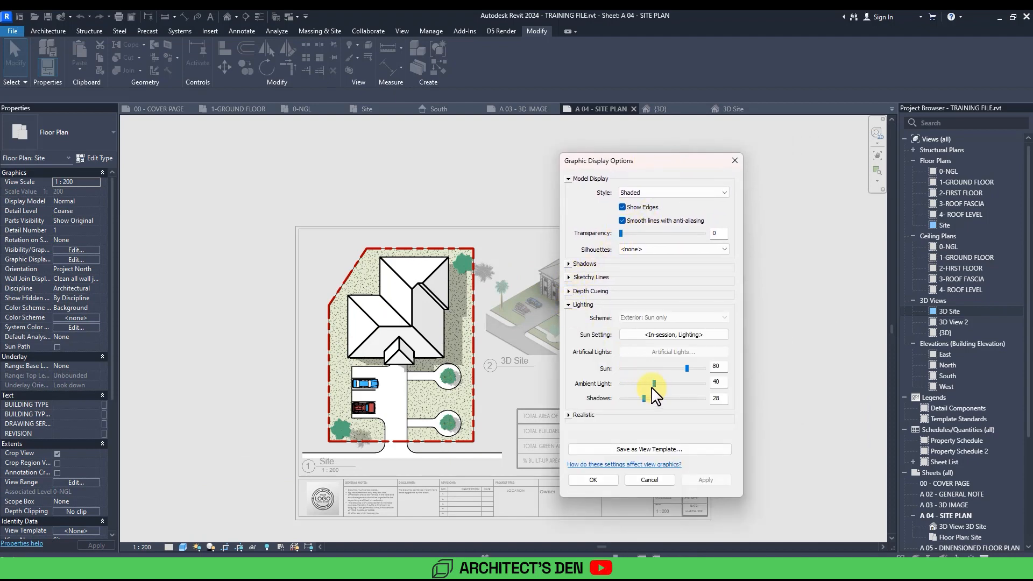
pyautogui.moveTo(652, 384)
pyautogui.mouseDown()
pyautogui.moveTo(640, 384)
pyautogui.moveTo(678, 368)
pyautogui.moveTo(639, 384)
pyautogui.mouseUp()
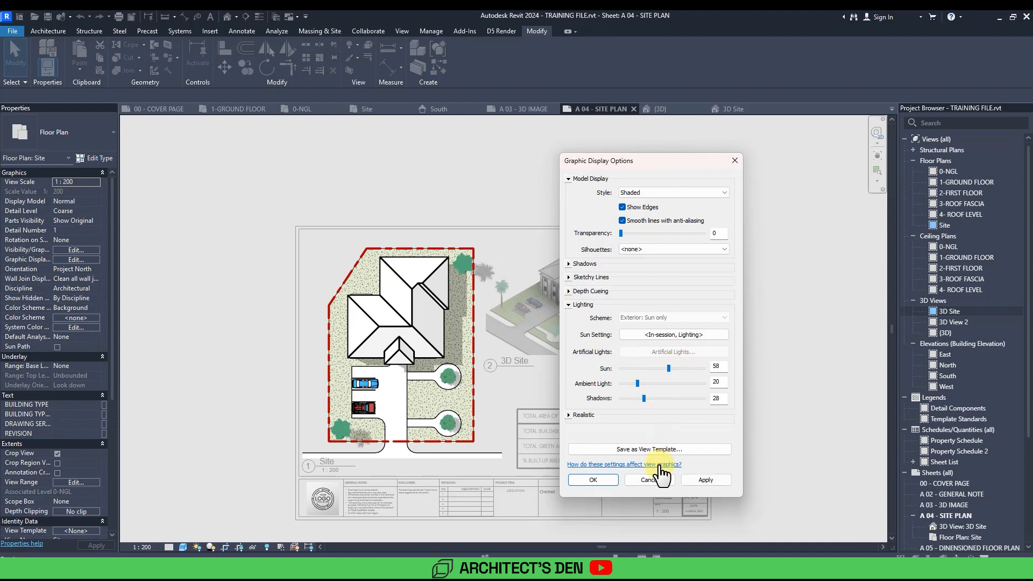
pyautogui.click(706, 480)
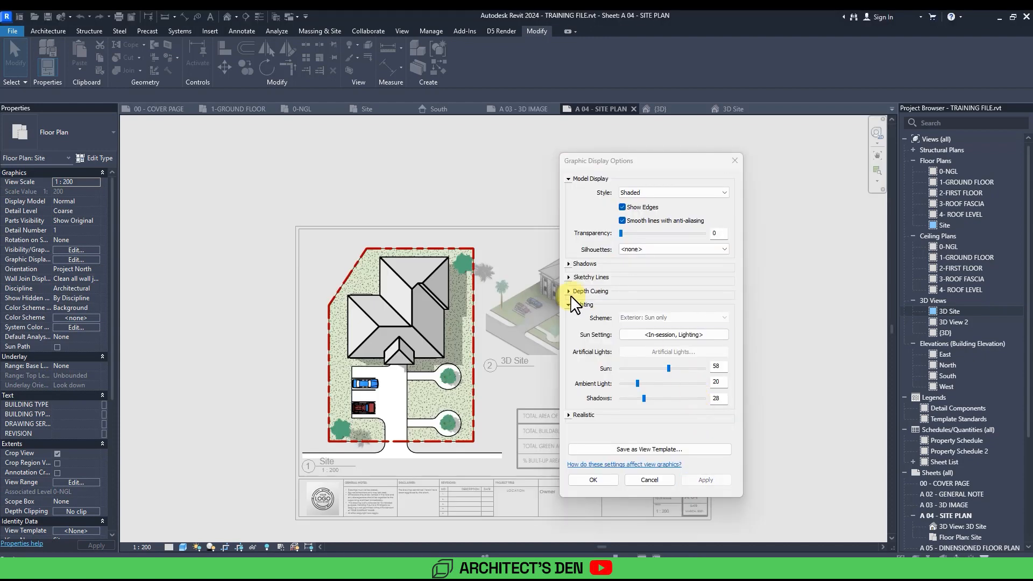
pyautogui.click(569, 292)
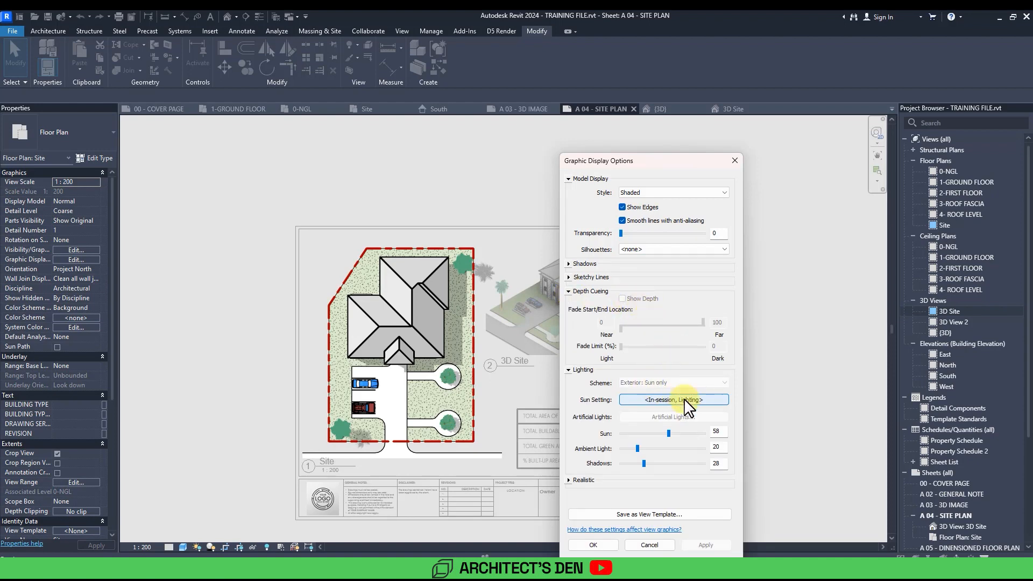
pyautogui.click(568, 291)
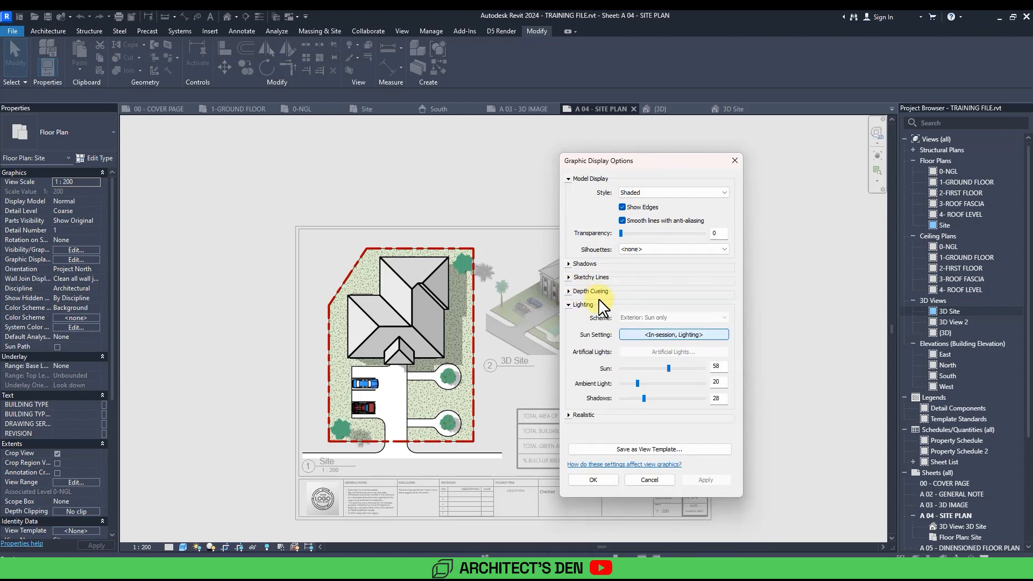
pyautogui.click(594, 479)
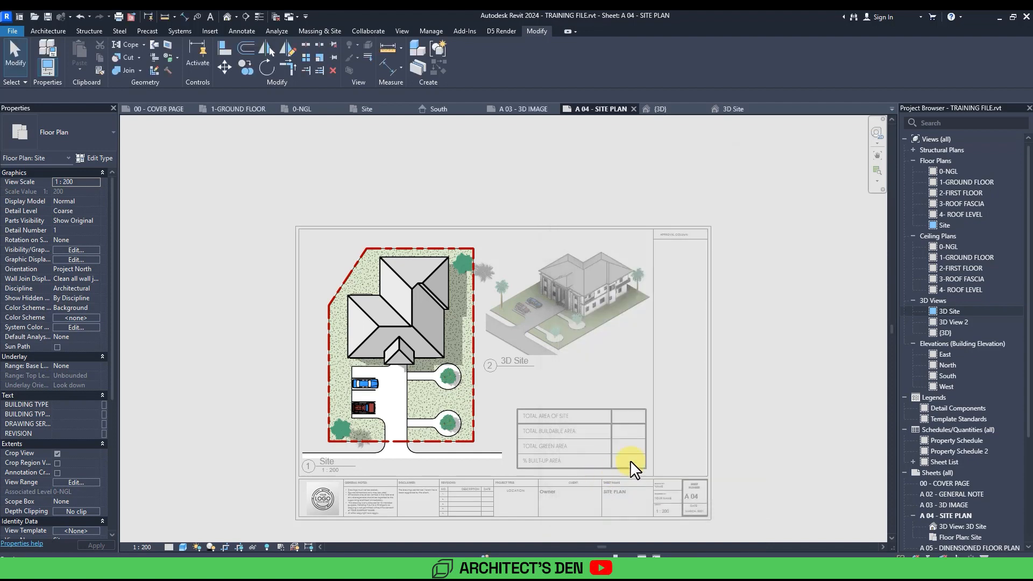
# Step: Check the Site plan's appearance on the sheet and deactivate the Site view to return to the sheet
pyautogui.doubleClick(728, 383)
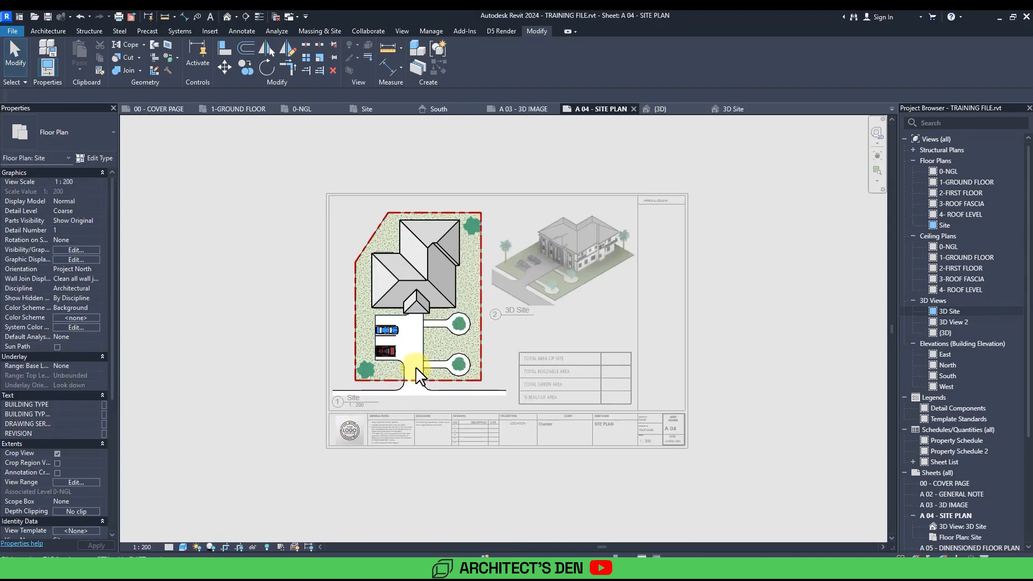
pyautogui.scroll(3, 417, 377)
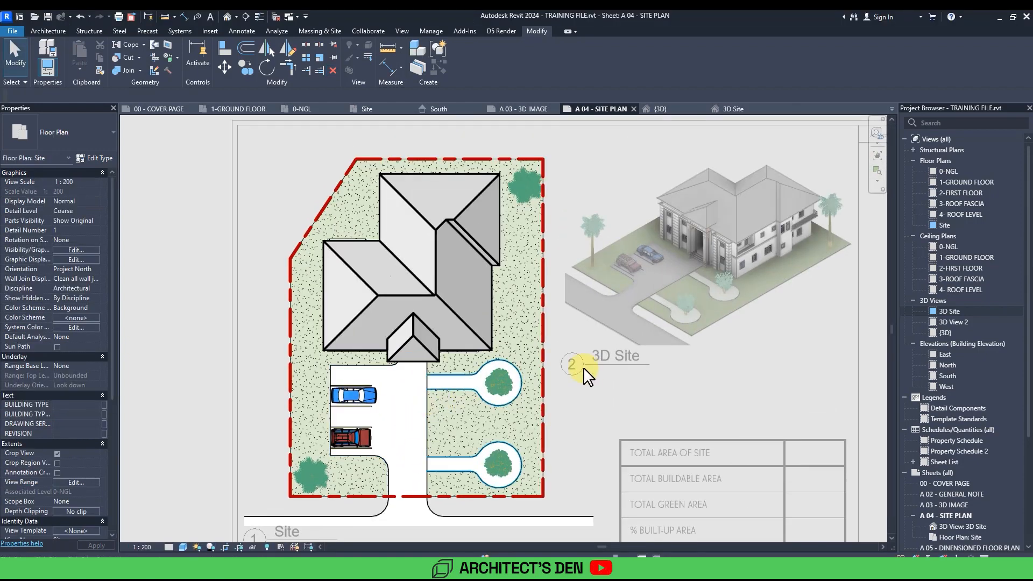
pyautogui.scroll(2, 603, 403)
pyautogui.scroll(-6, 589, 417)
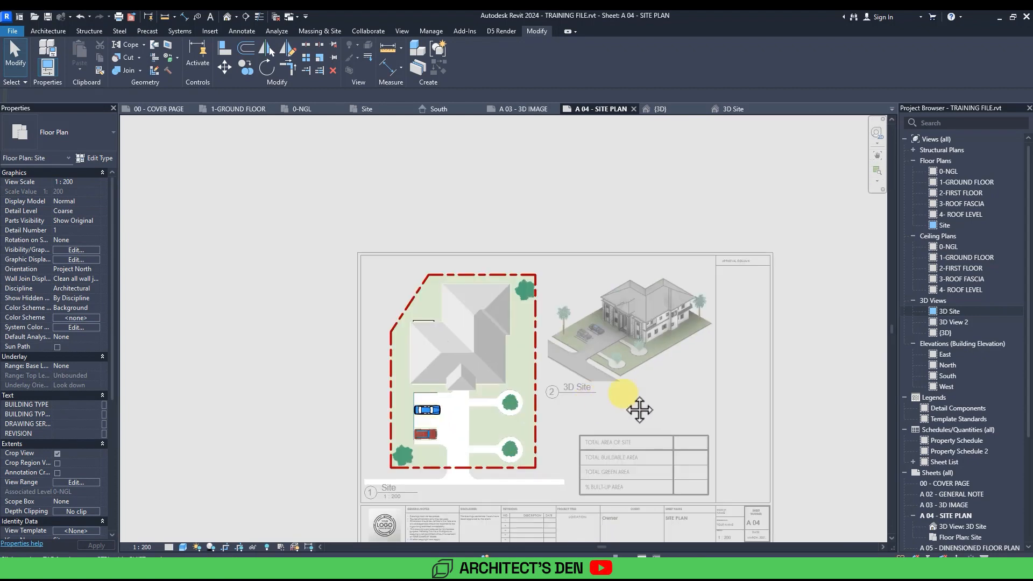
pyautogui.scroll(5, 568, 353)
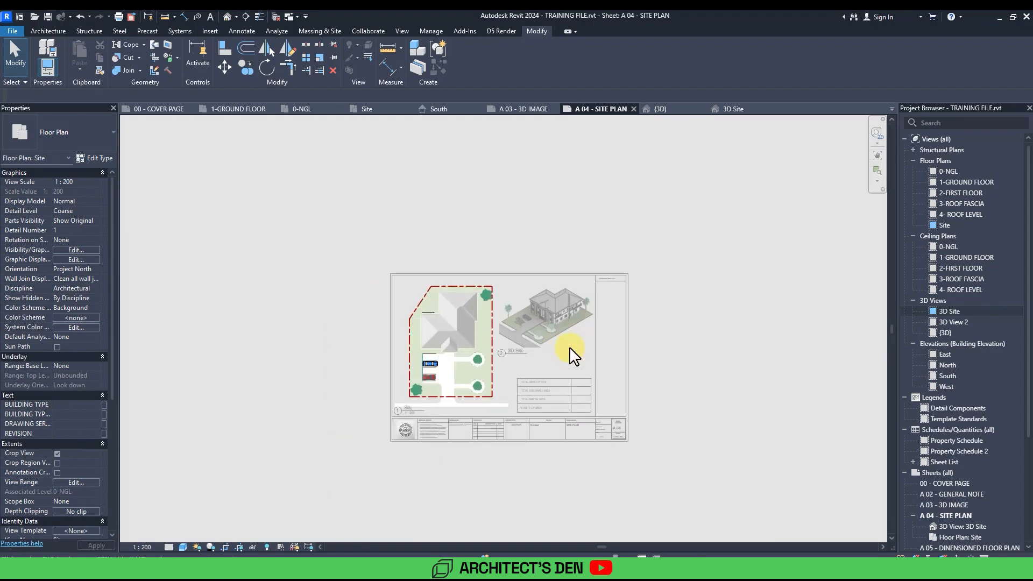
pyautogui.scroll(1, 519, 403)
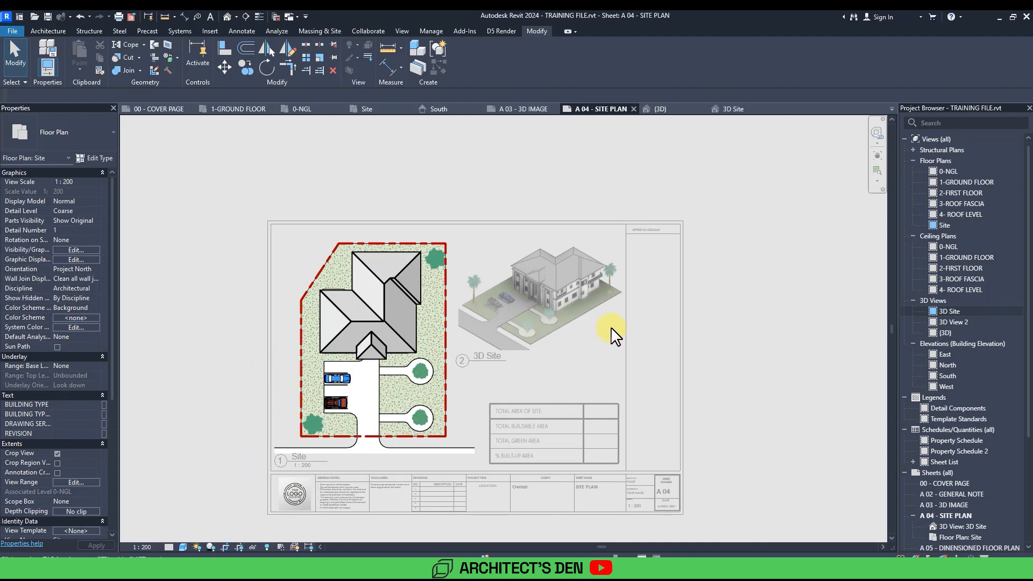
pyautogui.doubleClick(735, 331)
pyautogui.moveTo(749, 334); pyautogui.dragTo(743, 365, button='middle')
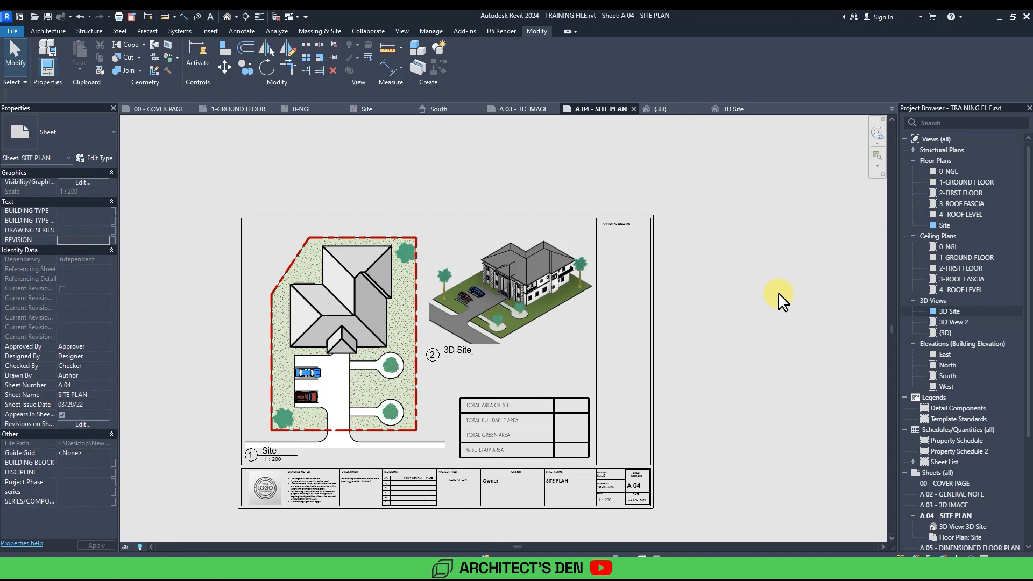
pyautogui.click(559, 280)
pyautogui.click(735, 276)
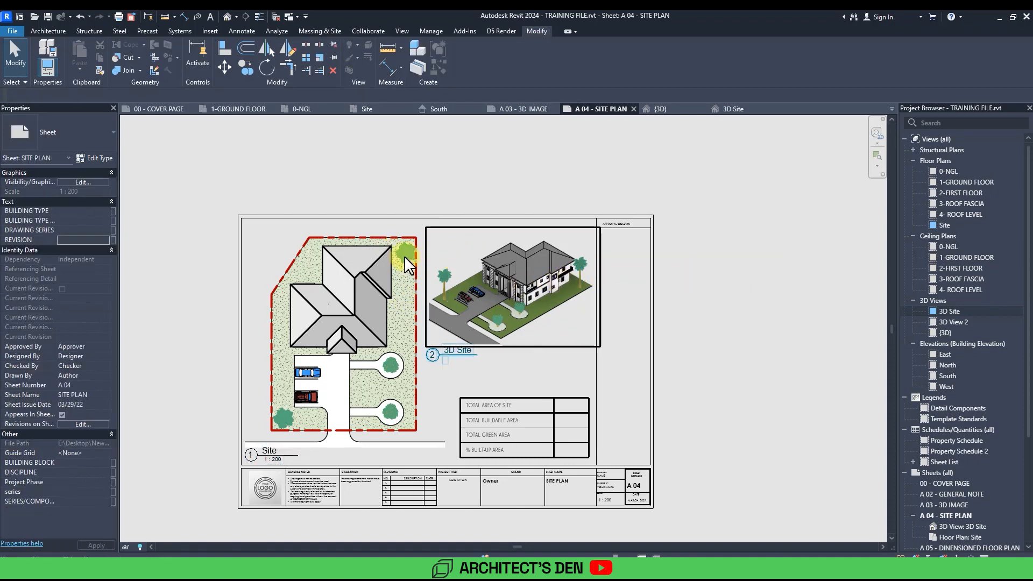